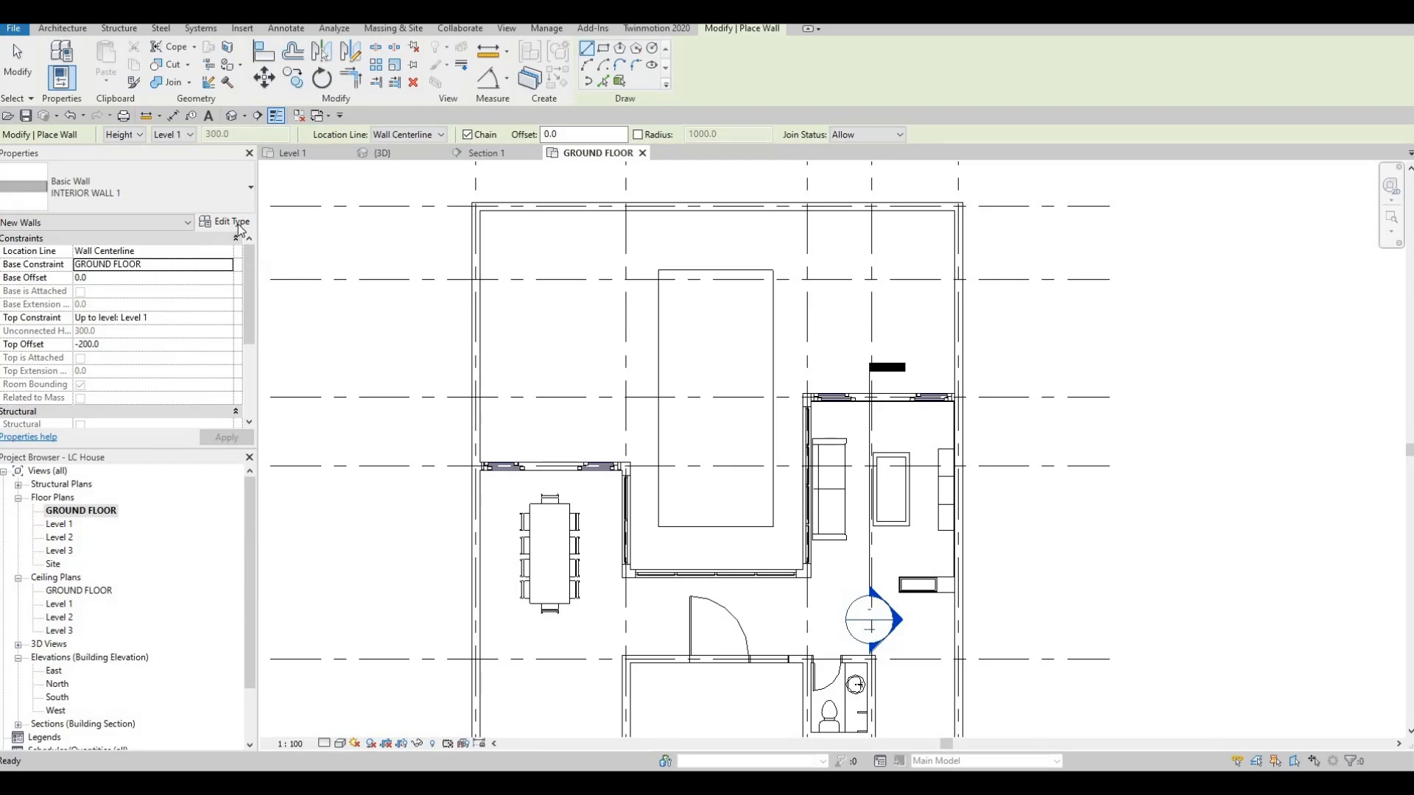
Duplicate the INTERIOR WALL 1 wall type and name the copy POOL WALL
{"action": "left_click", "coordinate": [228, 222]}
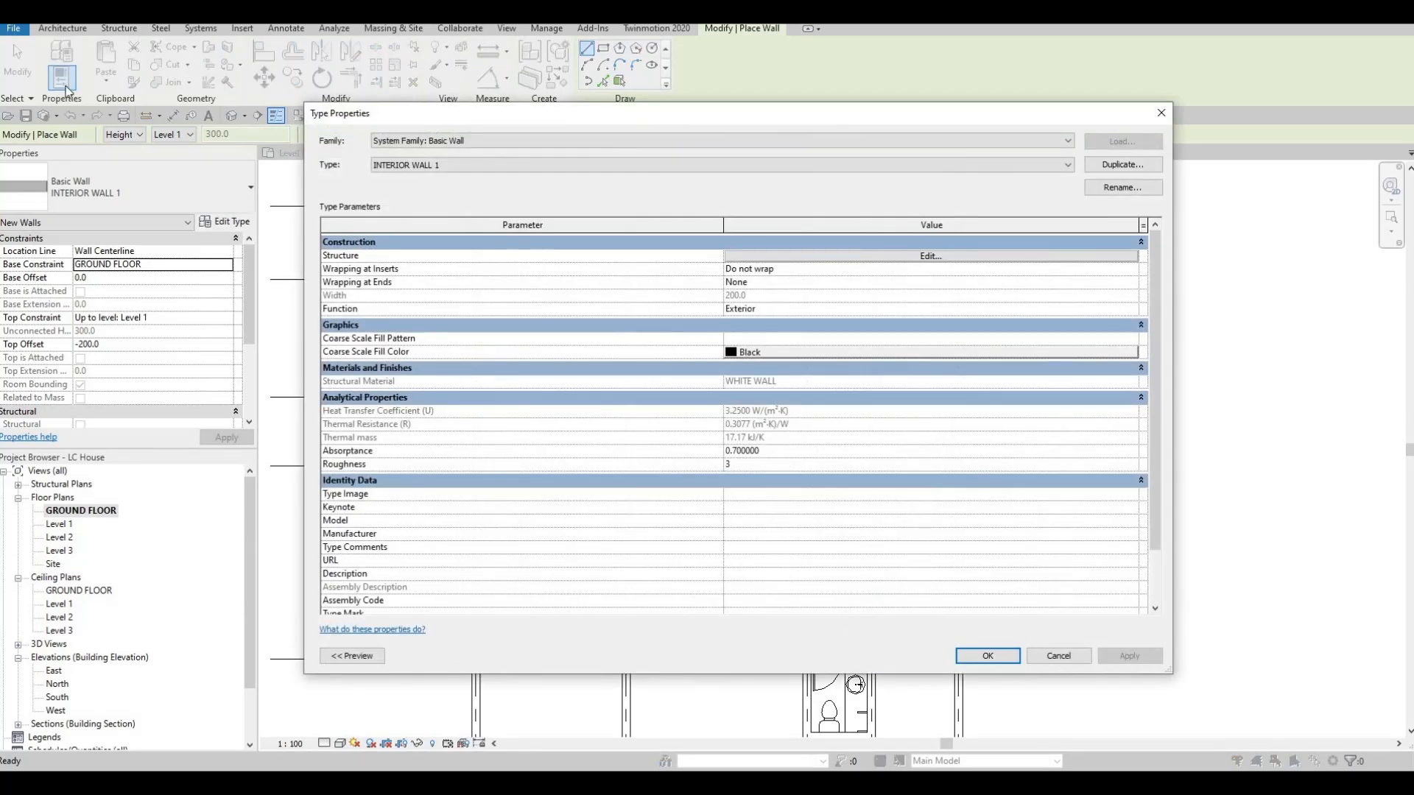
{"action": "key", "text": "F1"}
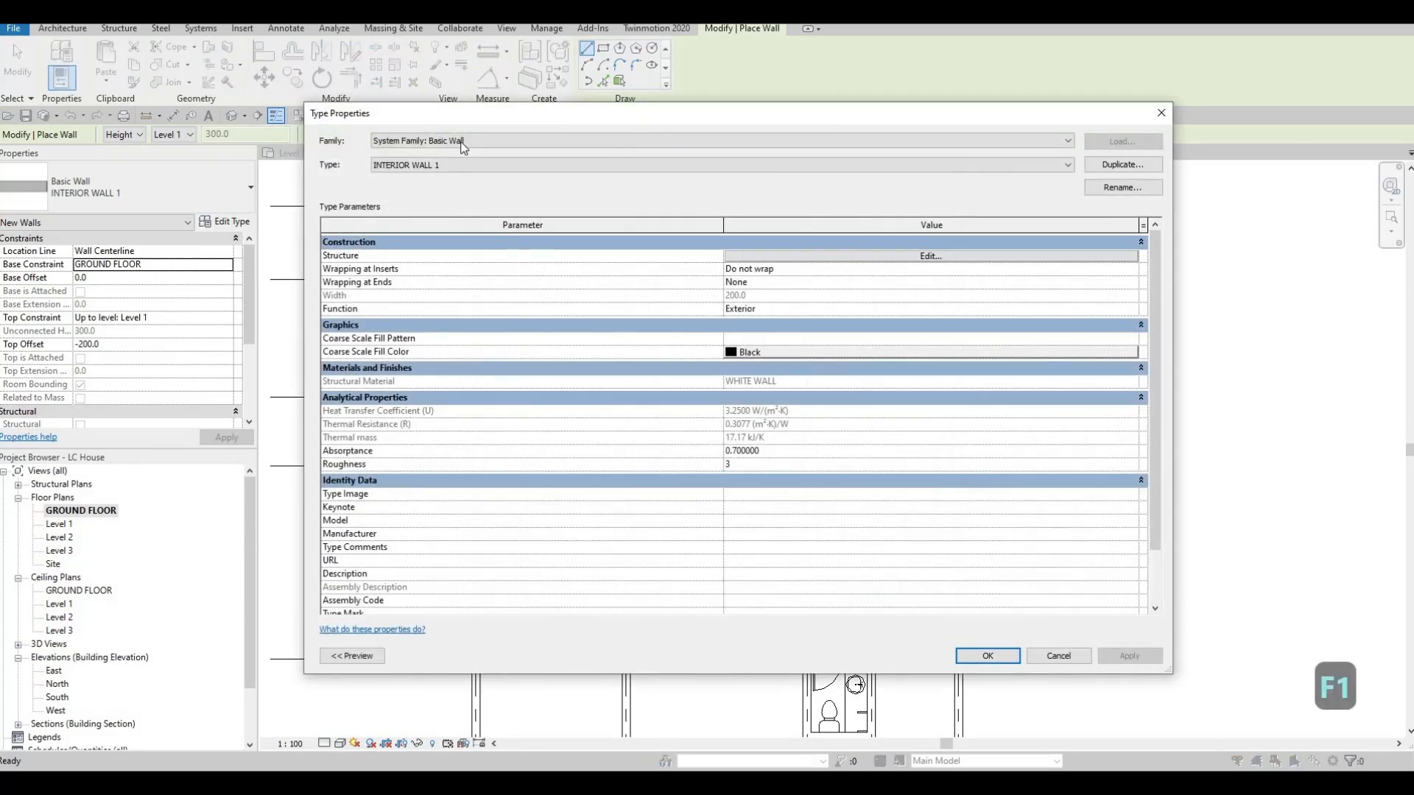
{"action": "left_click", "coordinate": [1108, 165]}
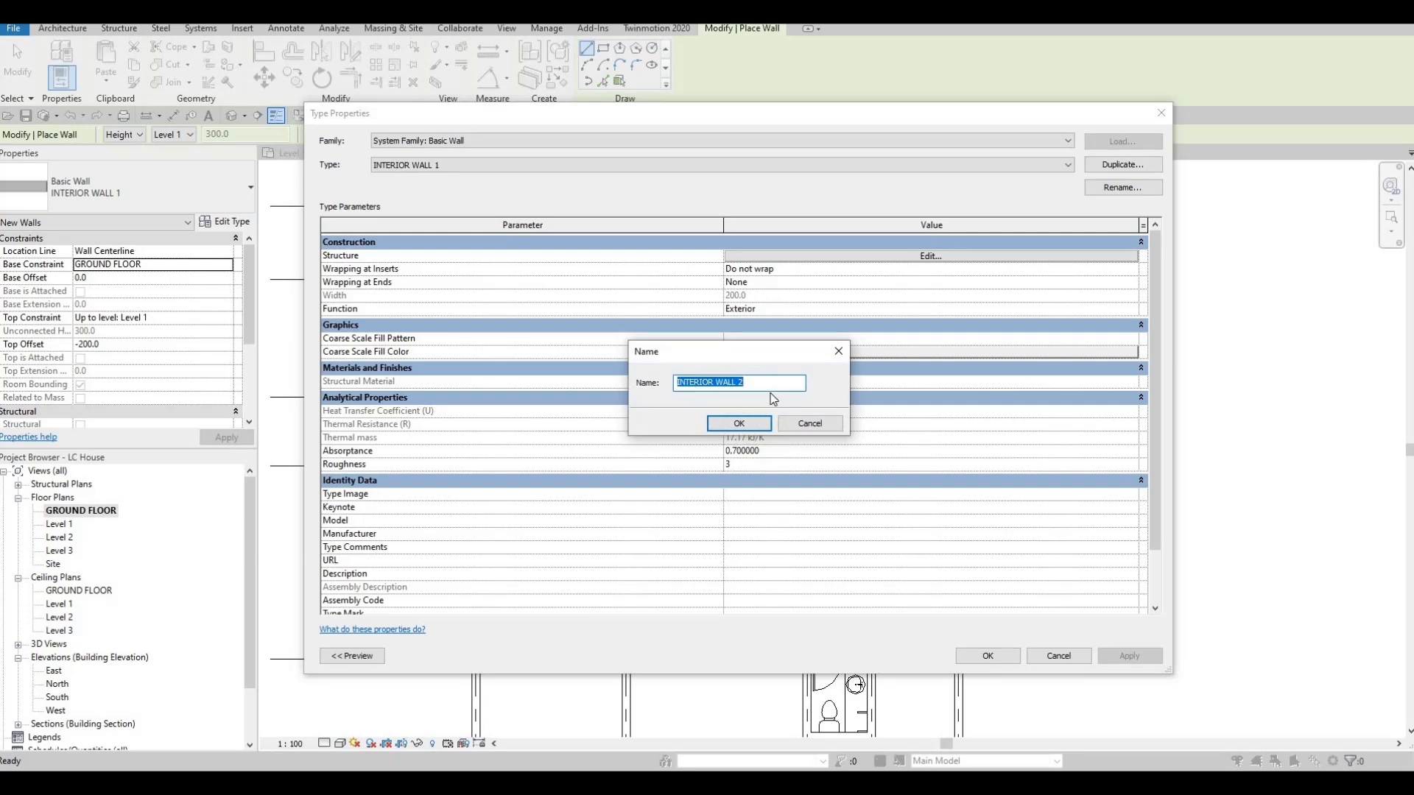
{"action": "type", "text": "po"}
{"action": "key", "text": "BackSpace"}
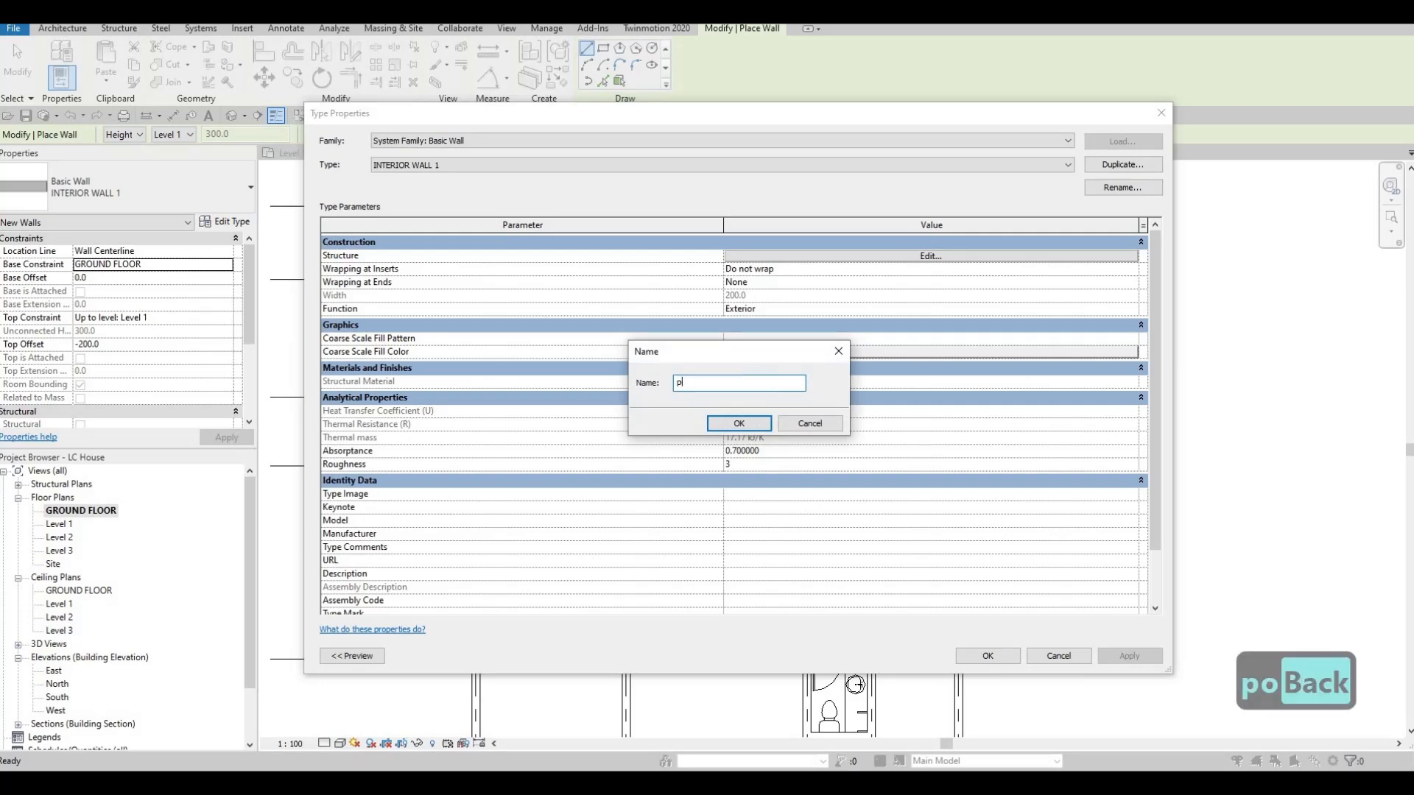
{"action": "key", "text": "BackSpace"}
{"action": "key", "text": "Caps_Lock"}
{"action": "type", "text": "POOL WA"}
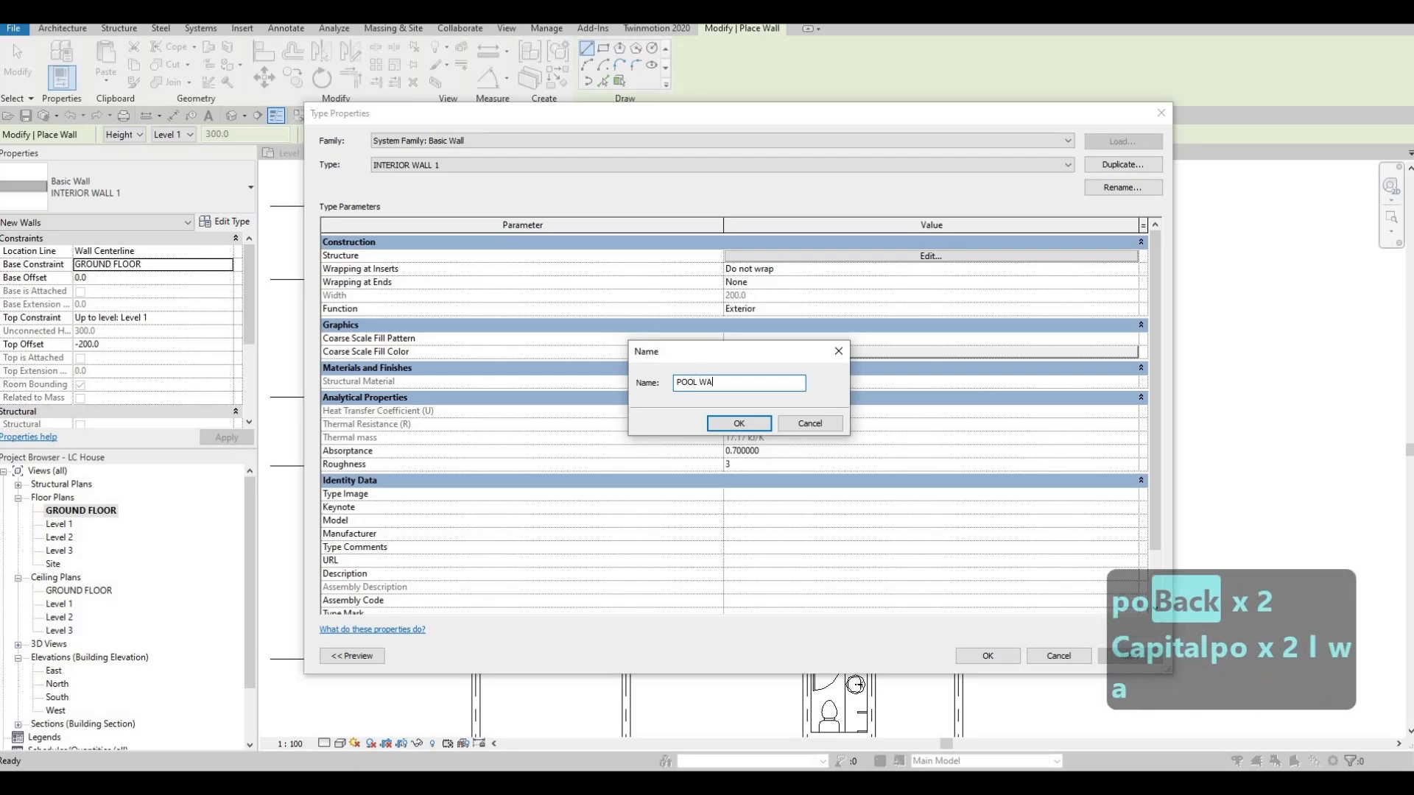
{"action": "type", "text": "LL"}
{"action": "left_click", "coordinate": [735, 426]}
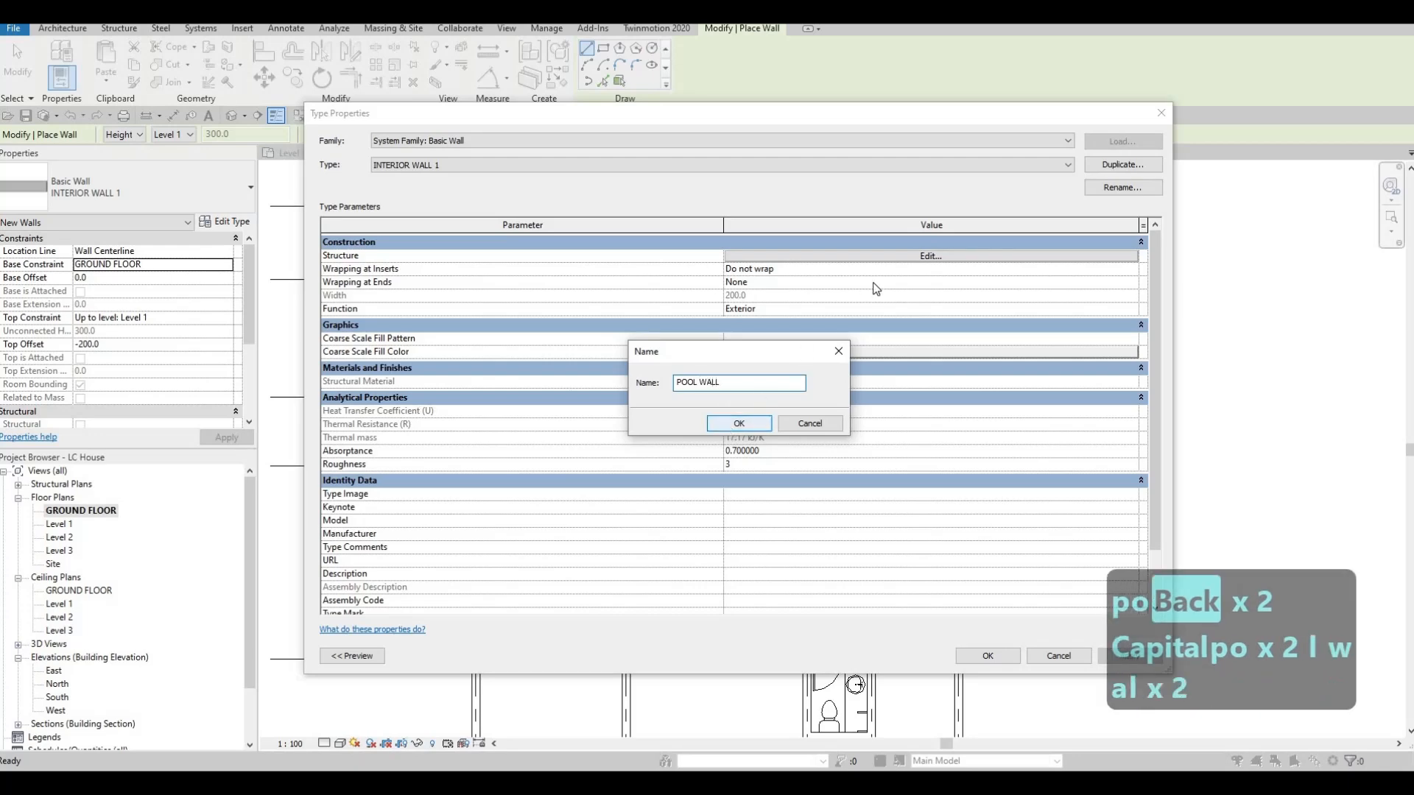
Open the material choice for the POOL WALL structure layer and search the materials for TILE
{"action": "left_click", "coordinate": [873, 257]}
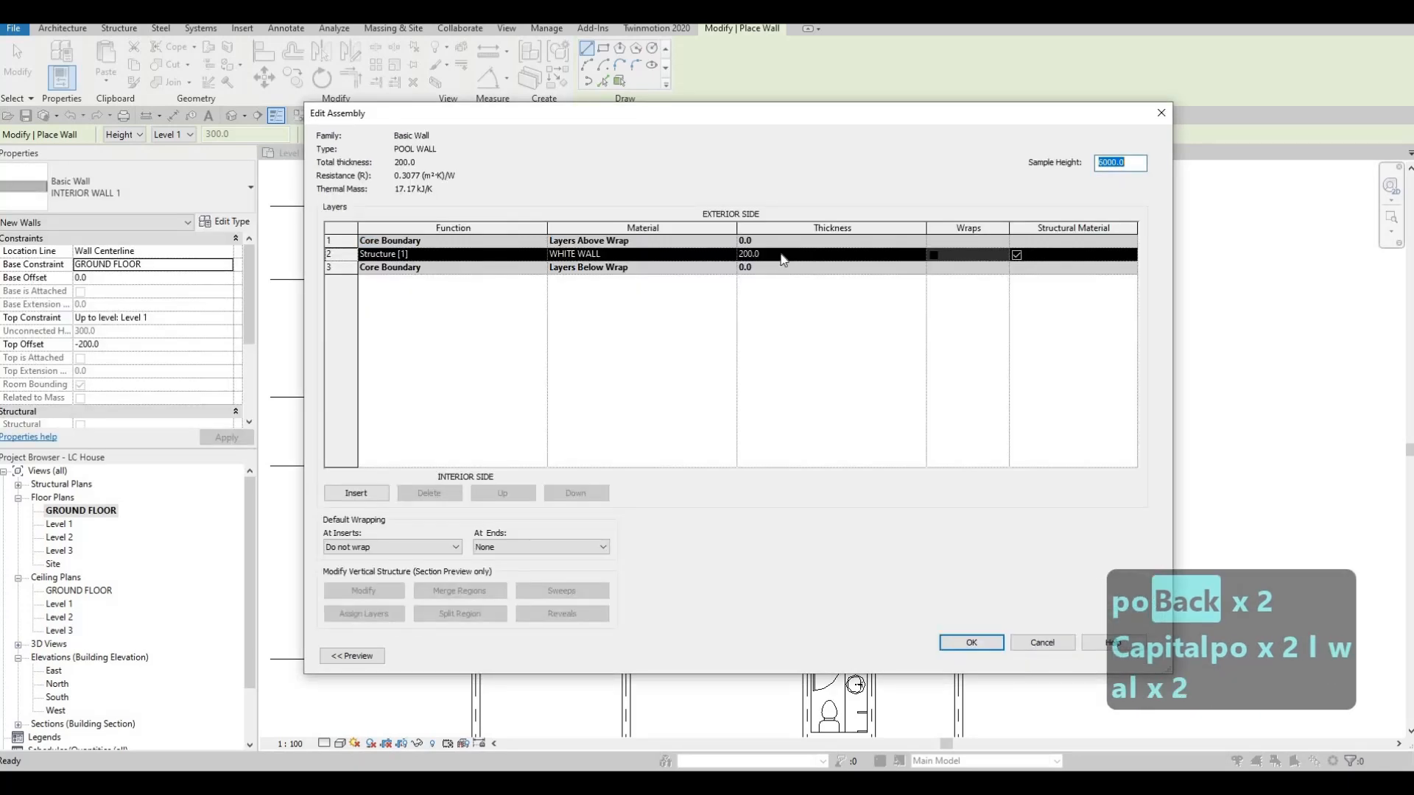
{"action": "left_click", "coordinate": [731, 254]}
{"action": "left_click", "coordinate": [729, 254]}
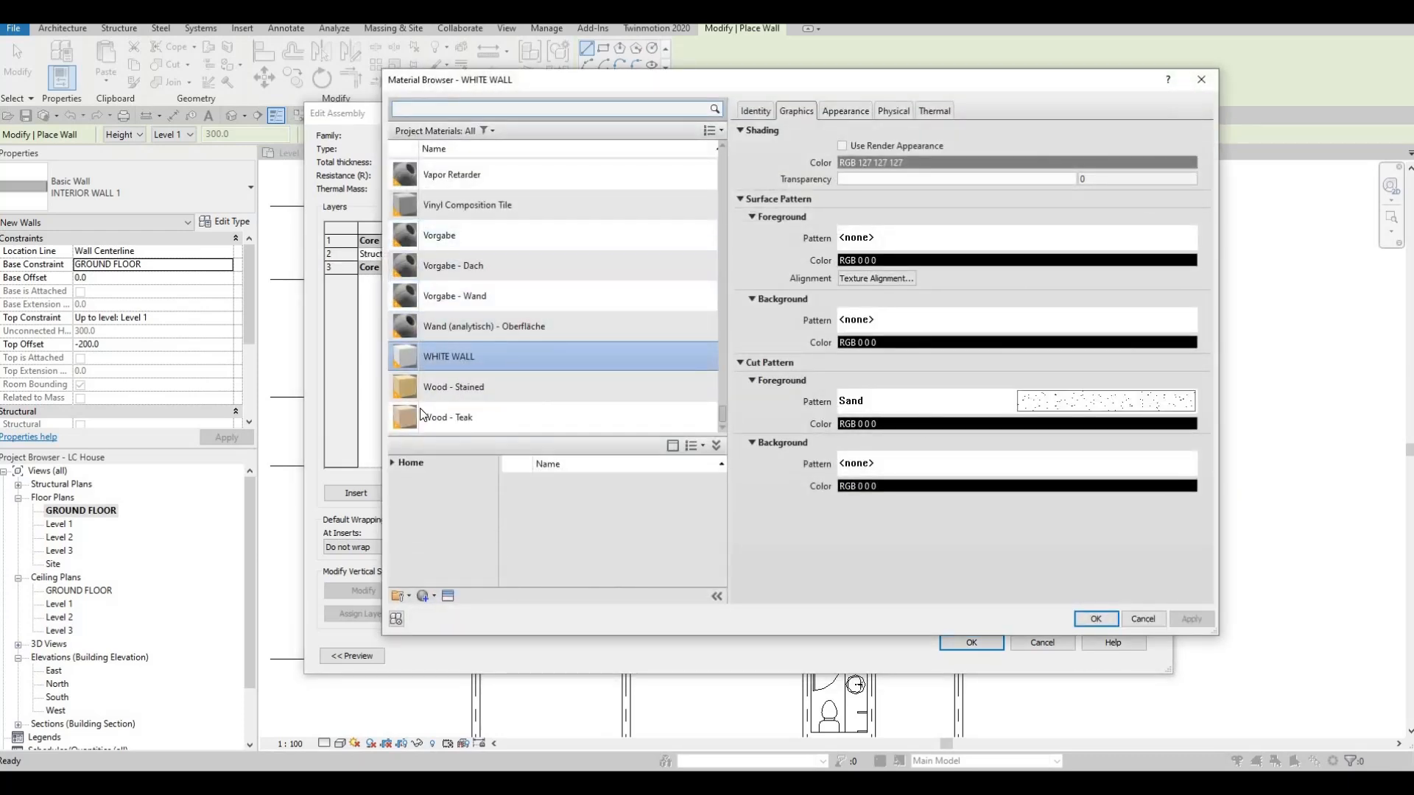
{"action": "scroll", "coordinate": [476, 317], "scroll_direction": "up", "scroll_amount": 5}
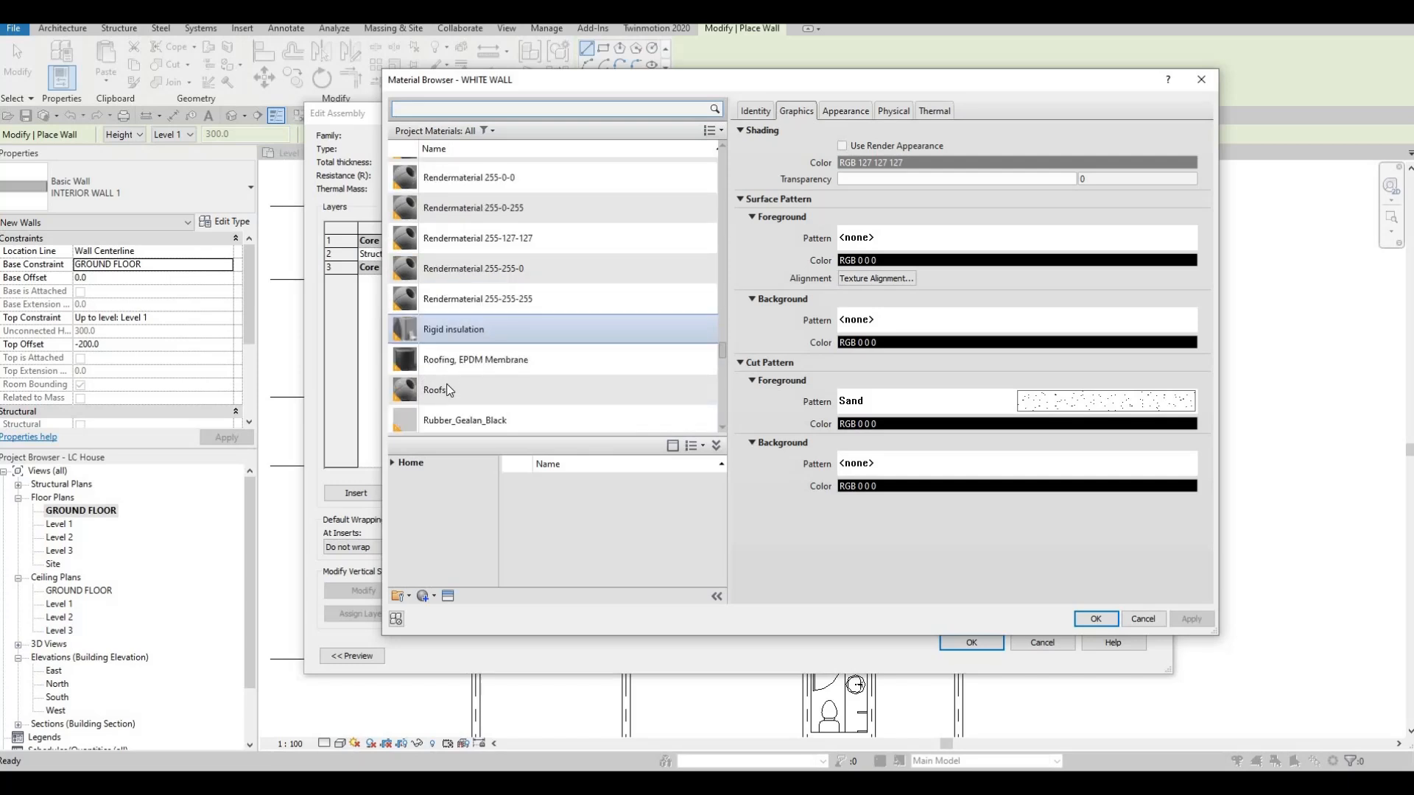
{"action": "scroll", "coordinate": [476, 317], "scroll_direction": "down", "scroll_amount": 5}
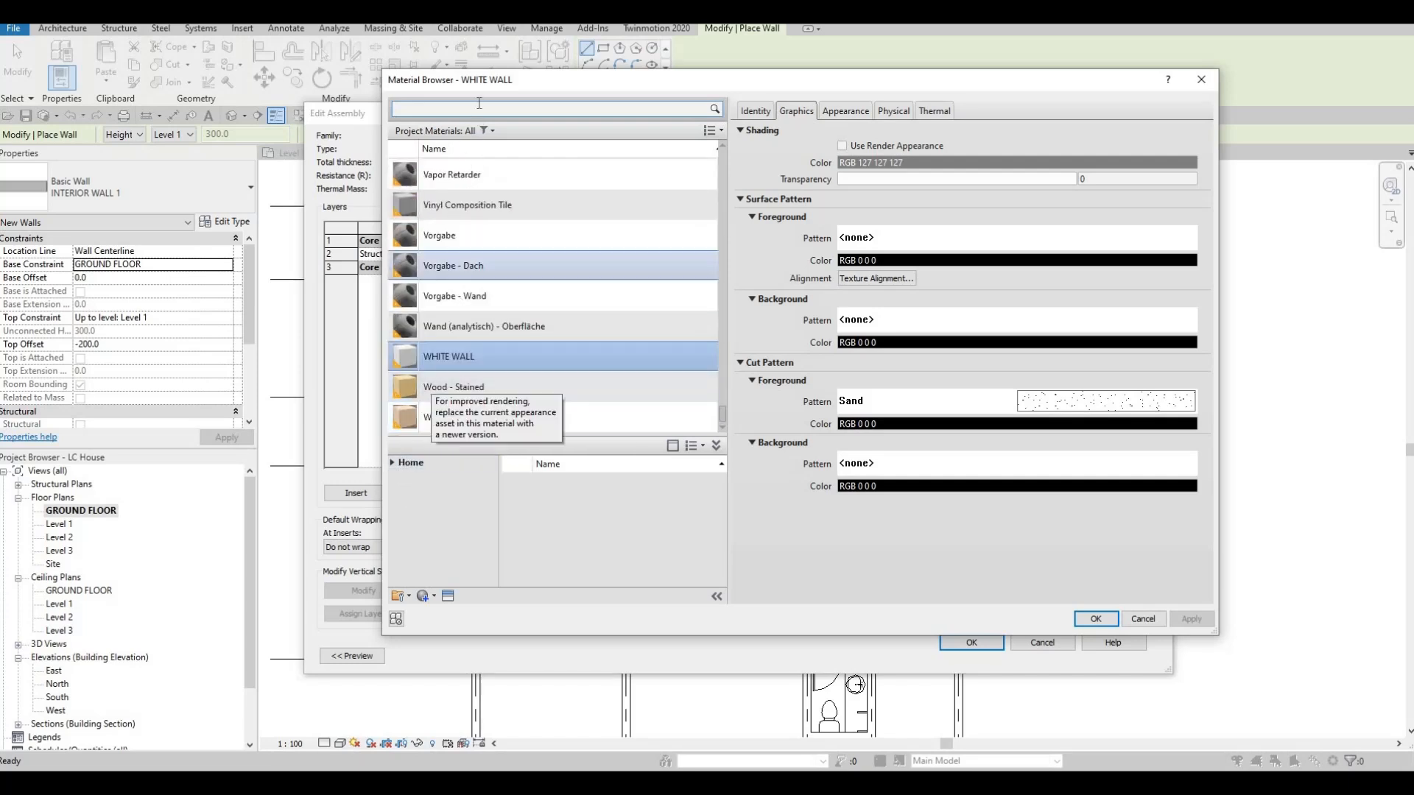
{"action": "scroll", "coordinate": [479, 207], "scroll_direction": "up", "scroll_amount": 1}
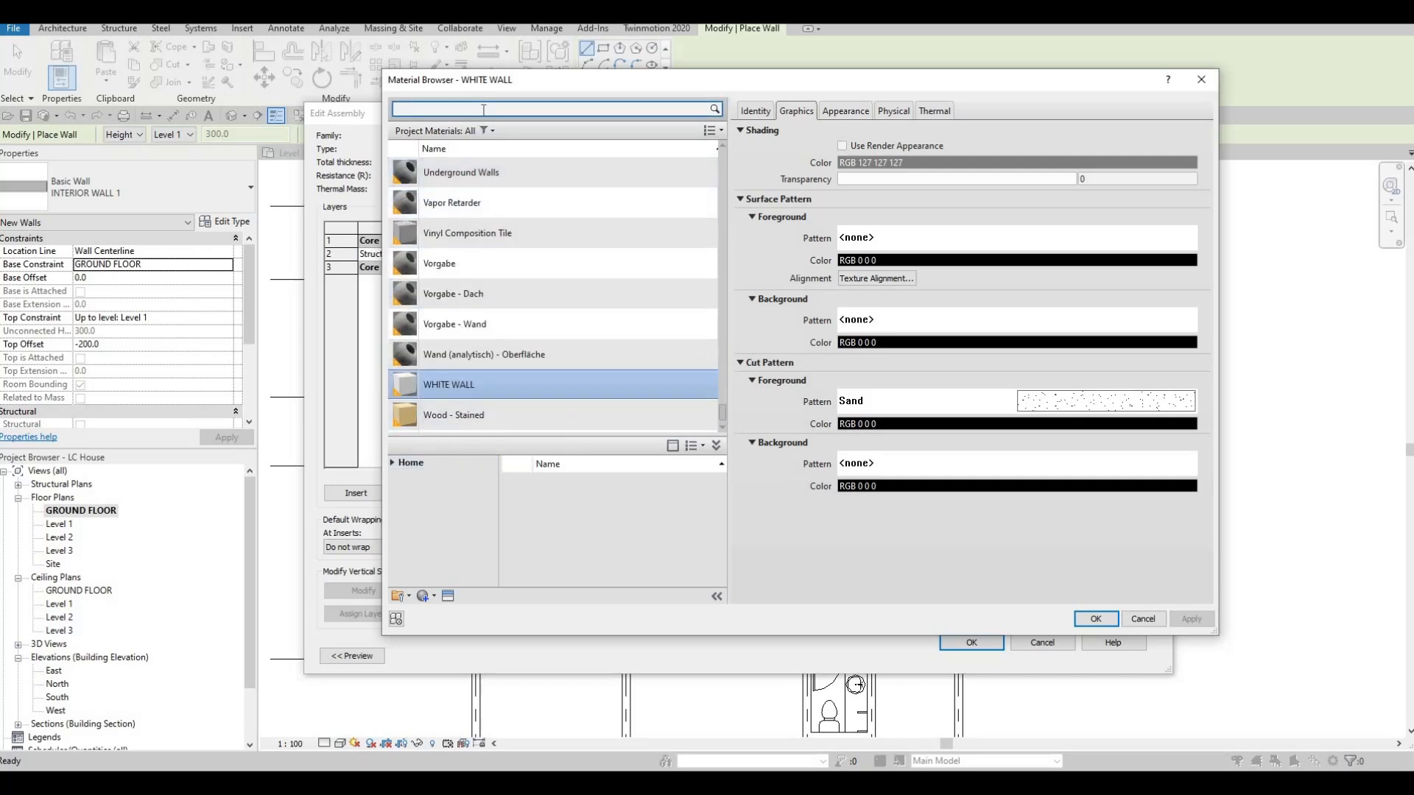
{"action": "left_click", "coordinate": [484, 110]}
{"action": "type", "text": "TILE"}
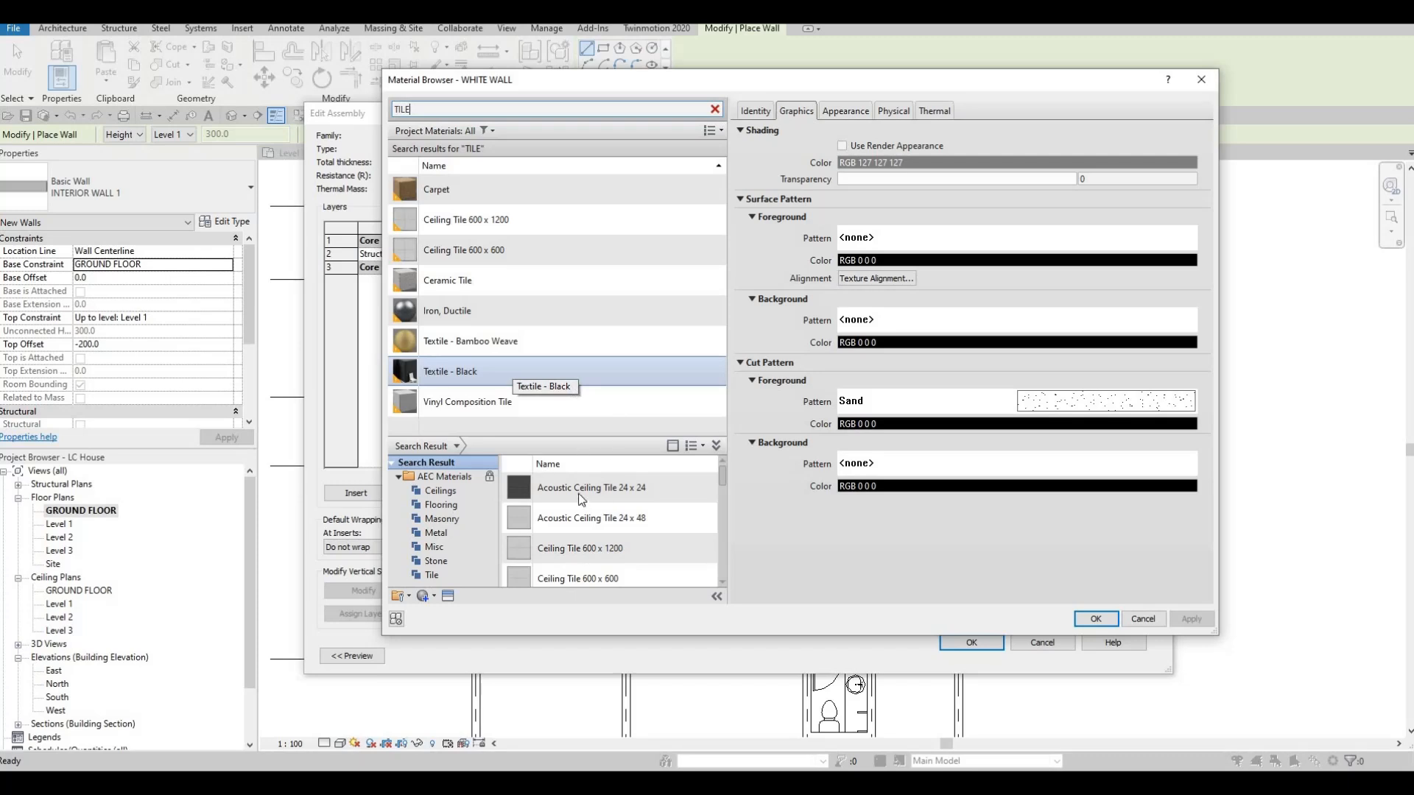
Add the library material Tile, Stone and Ceramic mix to the project and assign it to the POOL WALL structure layer
{"action": "scroll", "coordinate": [589, 516], "scroll_direction": "down", "scroll_amount": 5}
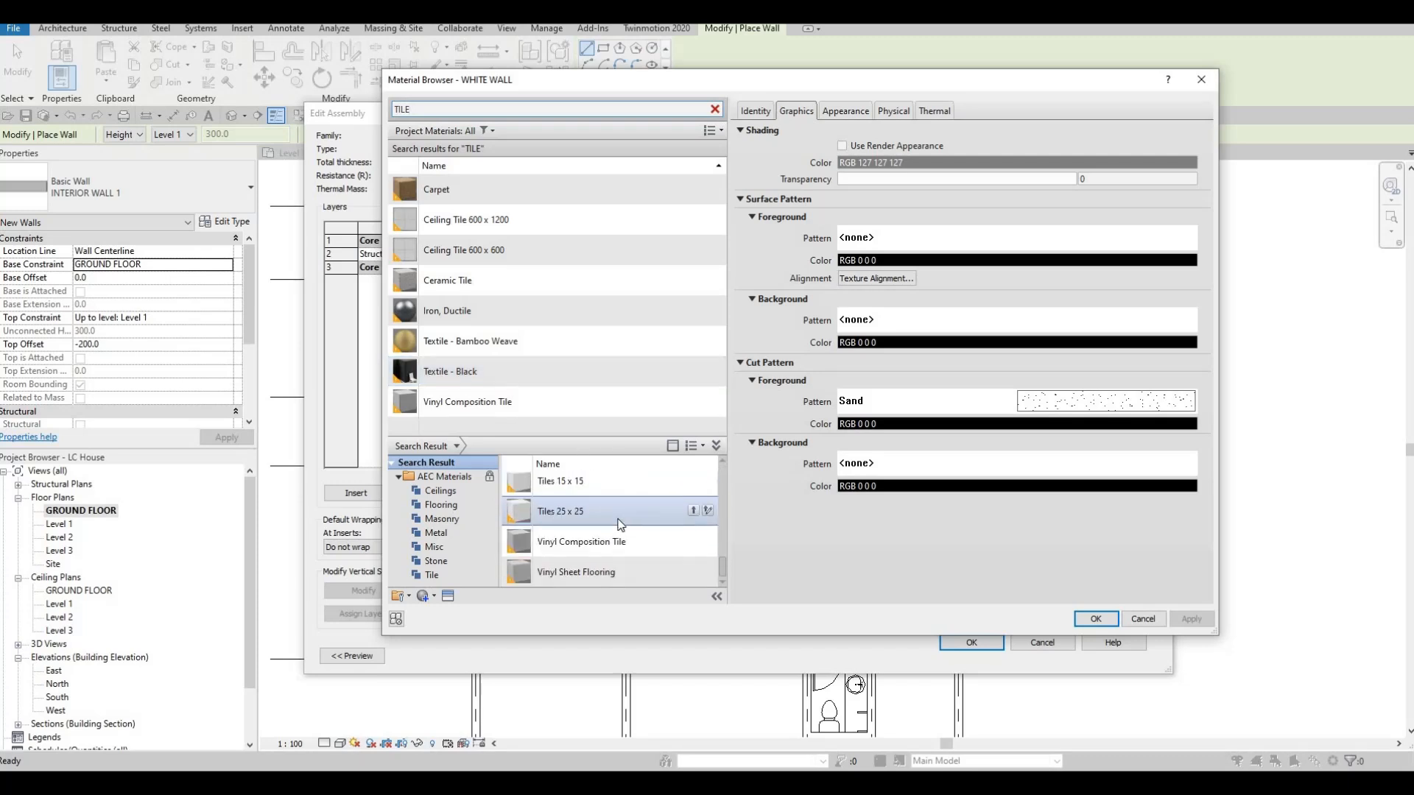
{"action": "scroll", "coordinate": [620, 524], "scroll_direction": "up", "scroll_amount": 2}
{"action": "scroll", "coordinate": [620, 525], "scroll_direction": "down", "scroll_amount": 2}
{"action": "scroll", "coordinate": [620, 528], "scroll_direction": "up", "scroll_amount": 2}
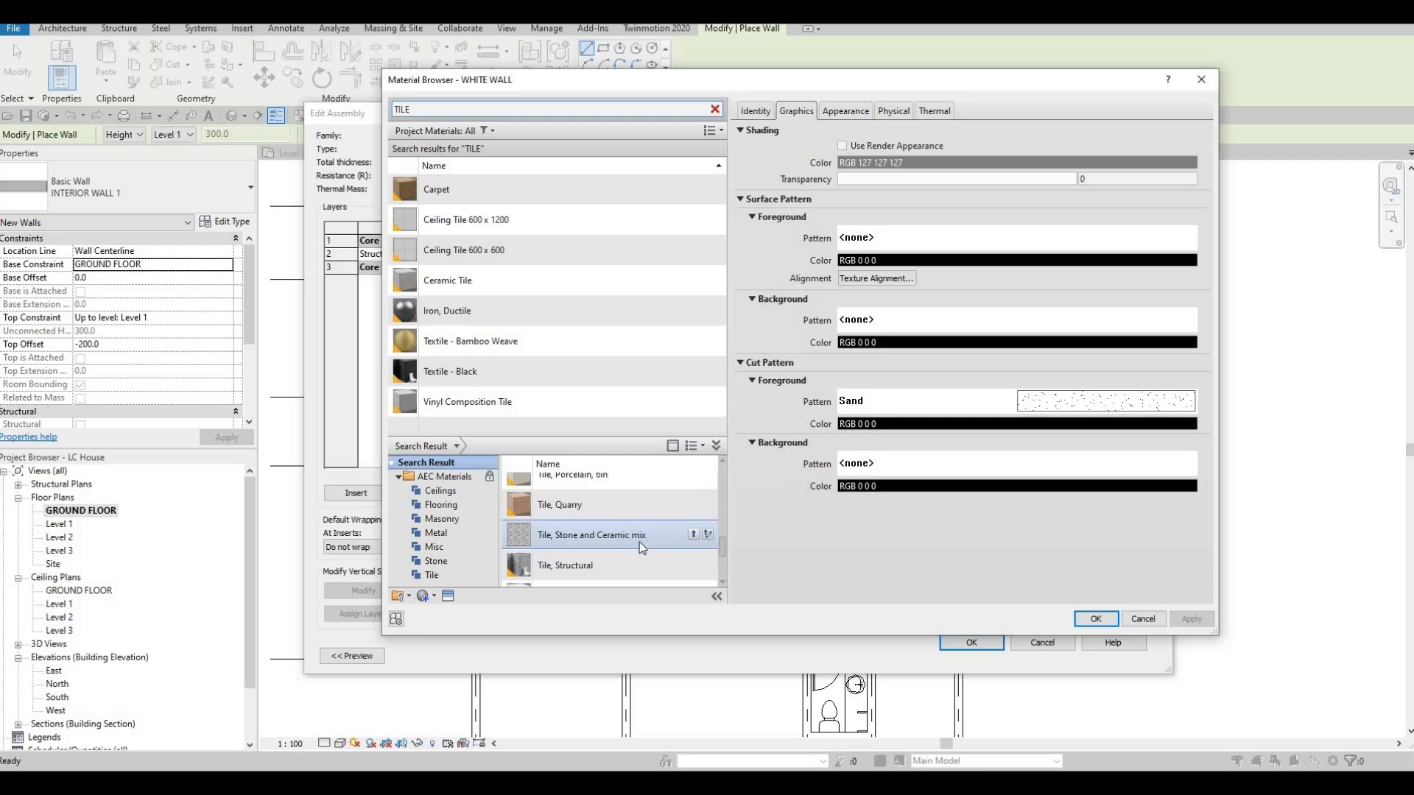
{"action": "left_click", "coordinate": [693, 536]}
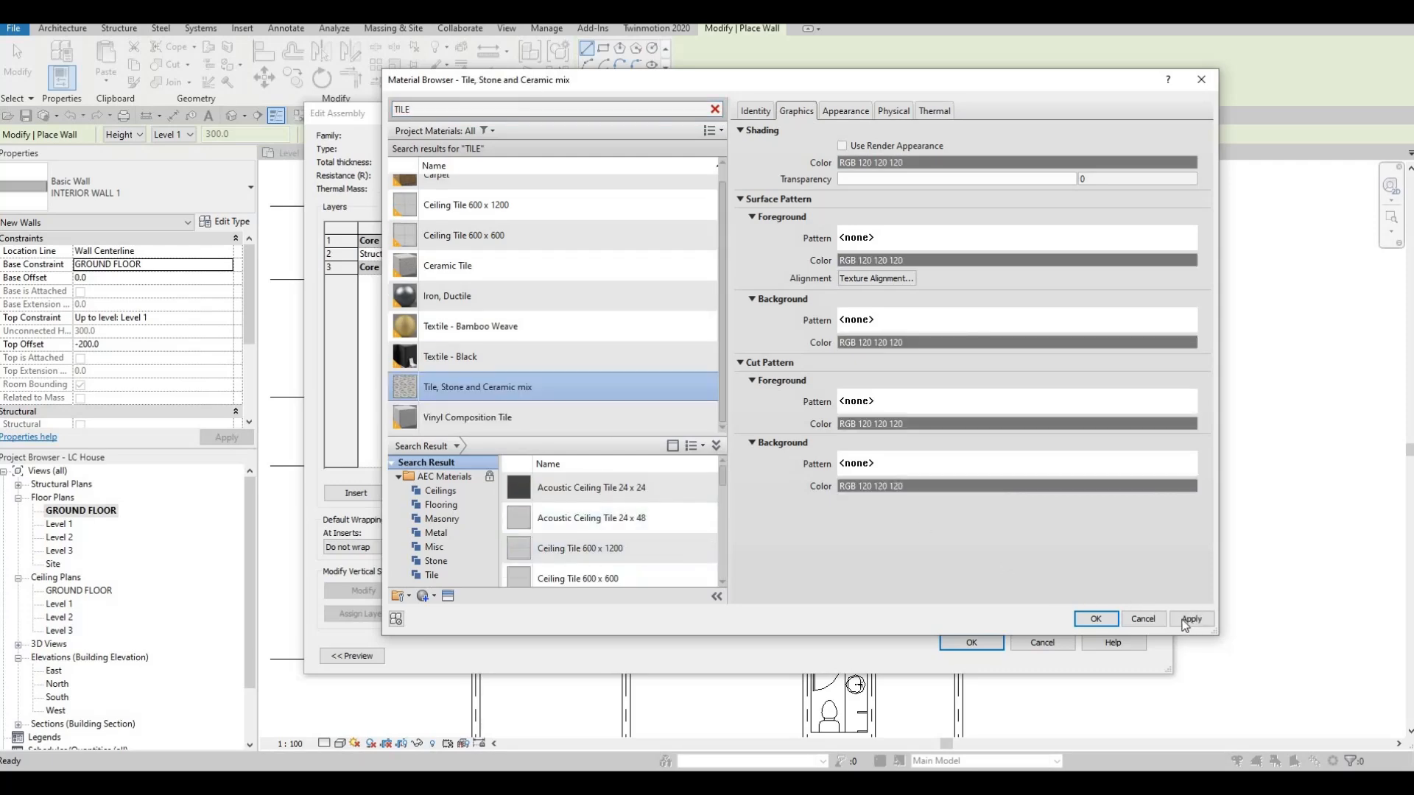
{"action": "left_click", "coordinate": [1101, 620]}
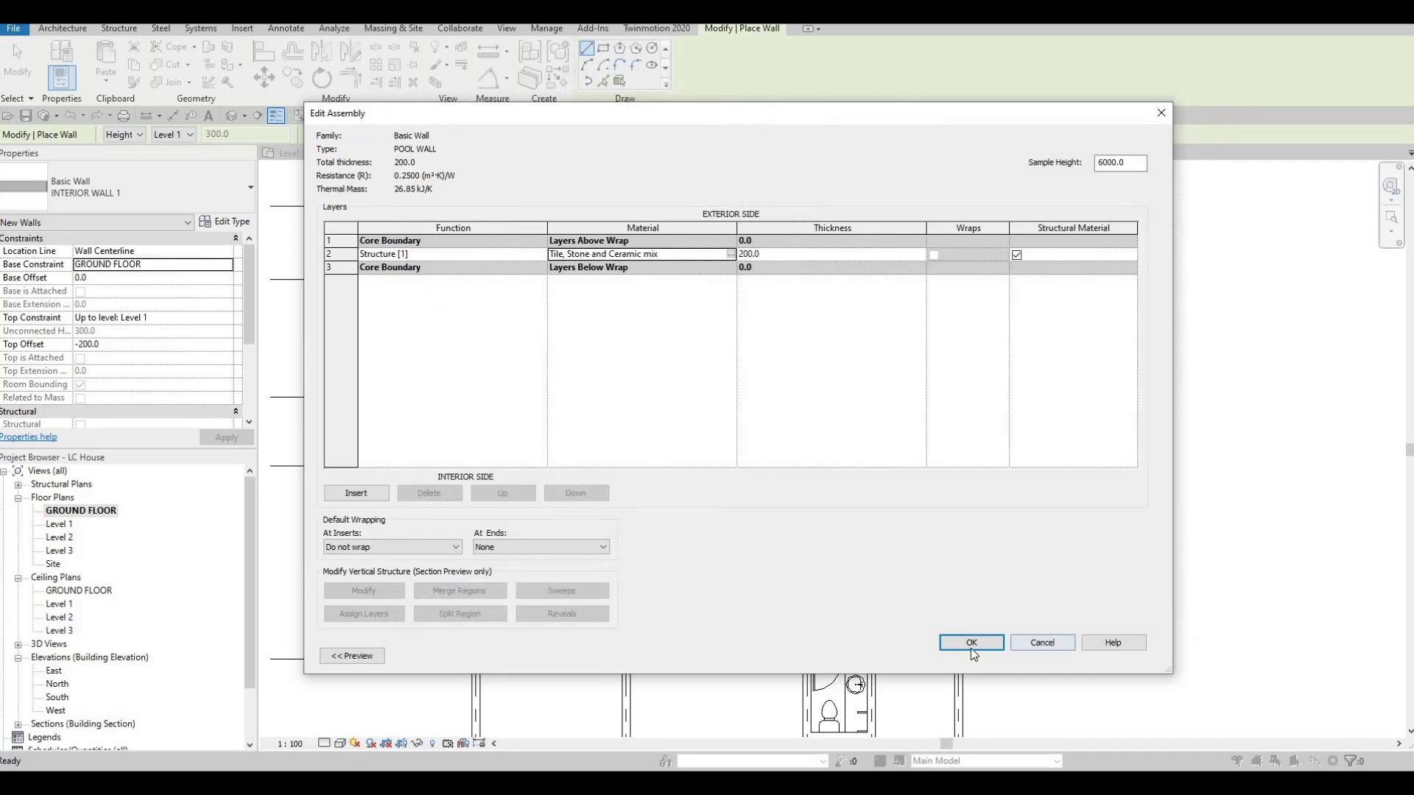
{"action": "left_click", "coordinate": [970, 648]}
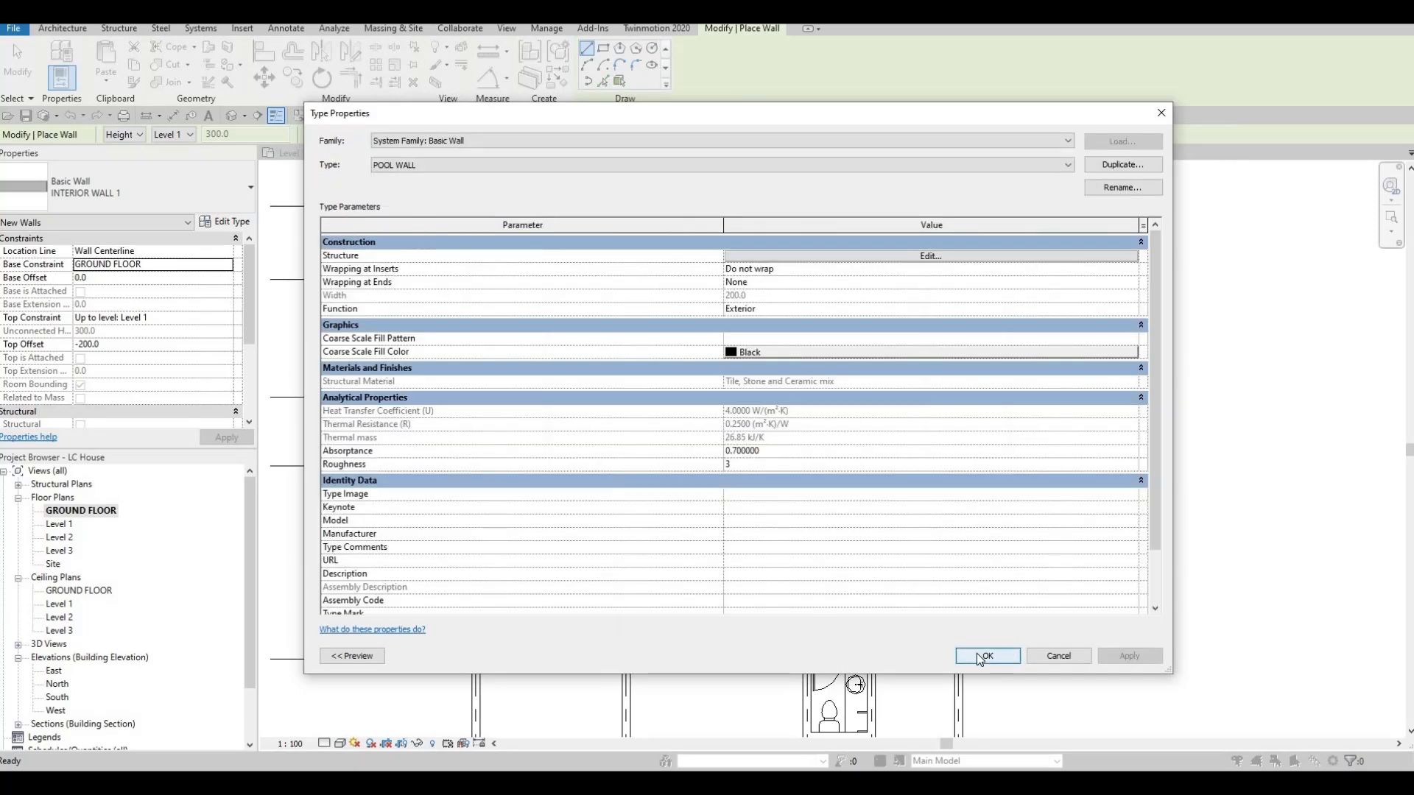
{"action": "left_click", "coordinate": [976, 647]}
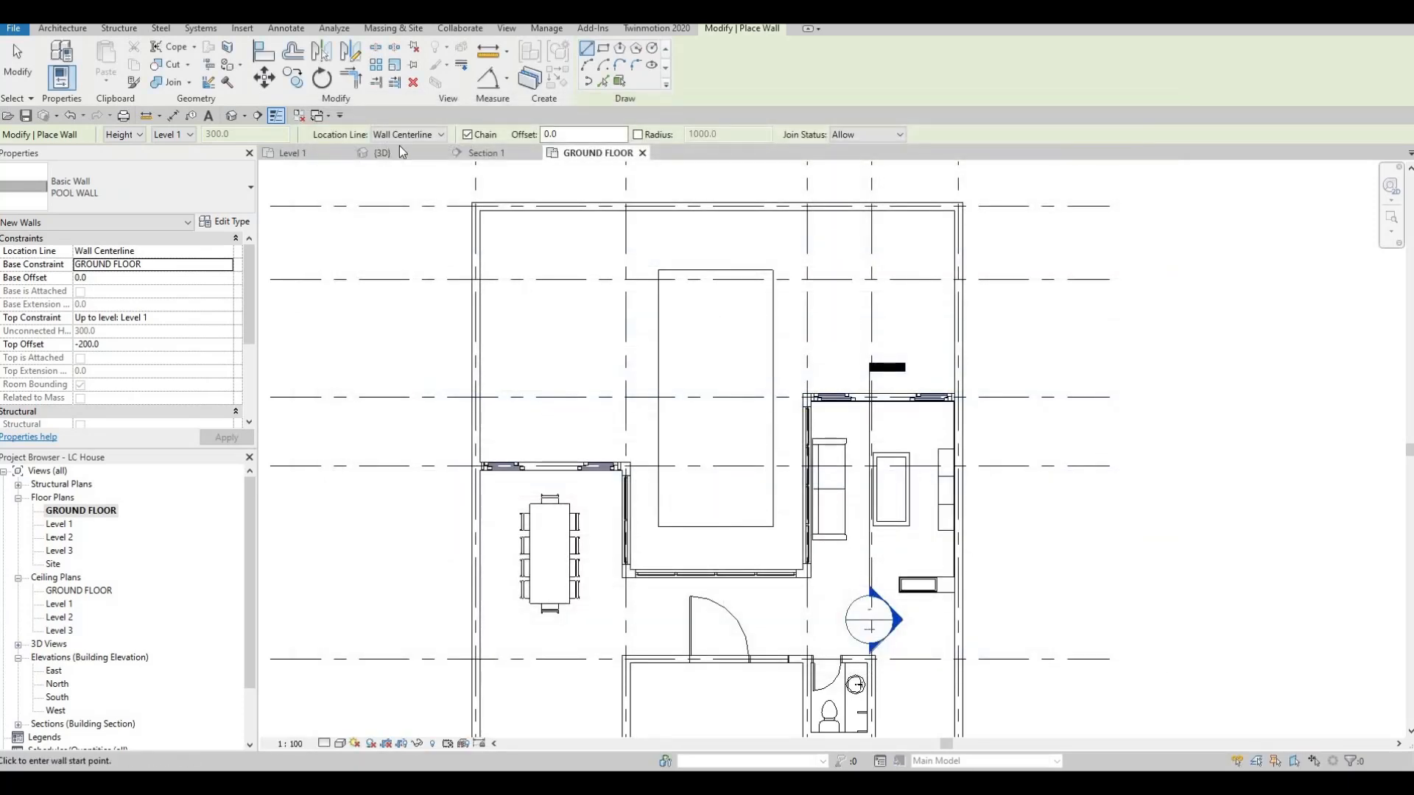
Set the new wall's location line to Finish Face: Exterior and its top constraint to Up to level: GROUND FLOOR
{"action": "left_click", "coordinate": [422, 138]}
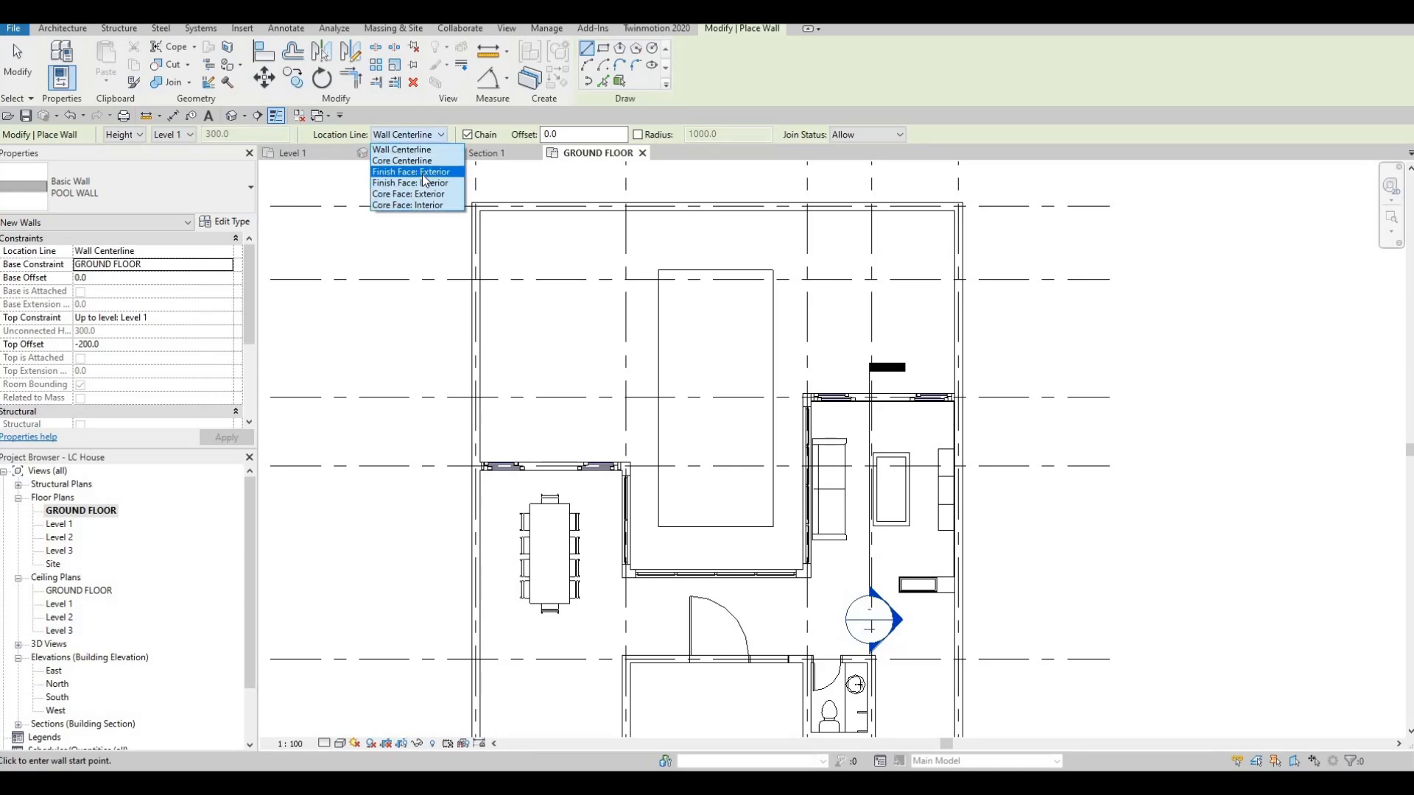
{"action": "left_click", "coordinate": [421, 172]}
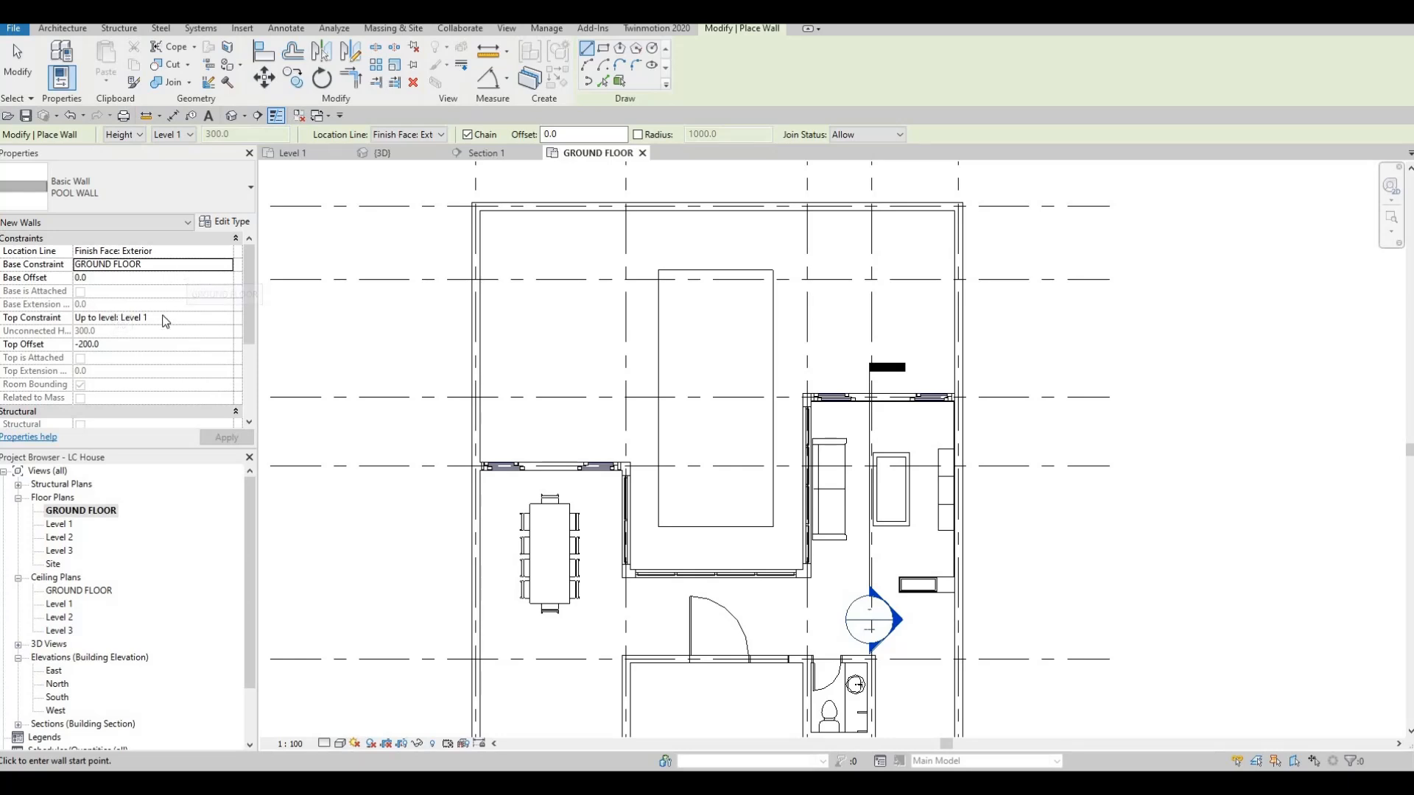
{"action": "left_click", "coordinate": [191, 319]}
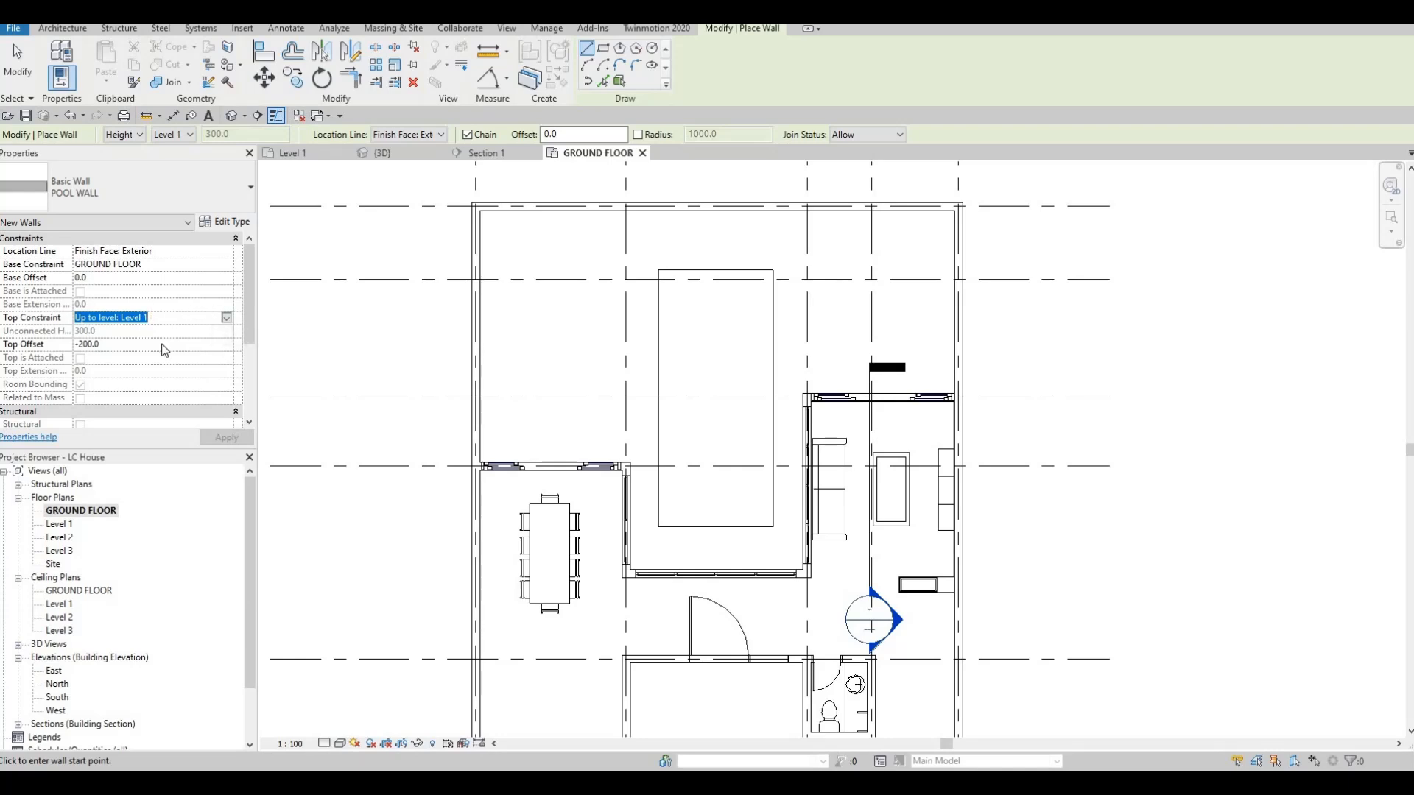
{"action": "left_click", "coordinate": [226, 318]}
{"action": "left_click", "coordinate": [171, 339]}
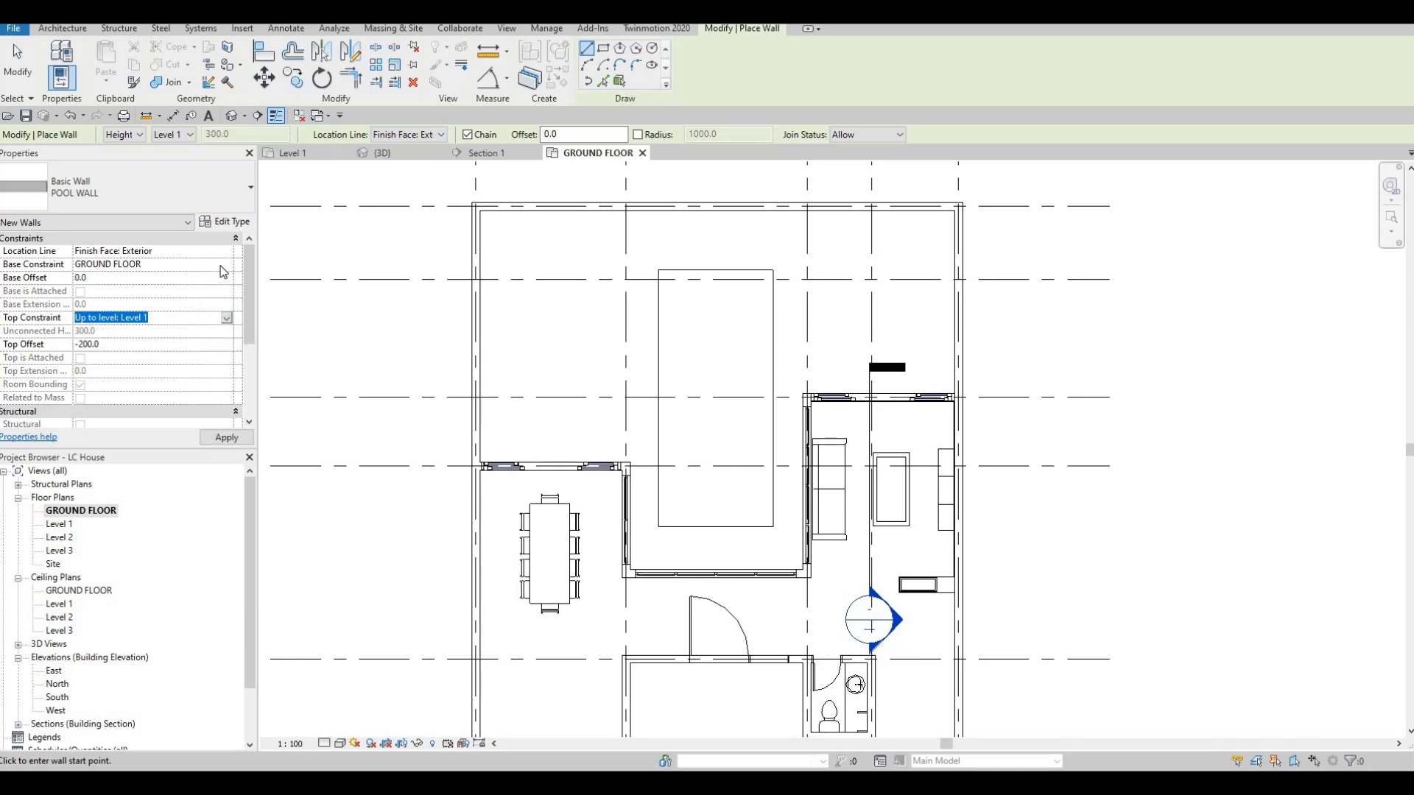
Set the new wall's top offset to 0 and its base offset to -1500
{"action": "left_click", "coordinate": [124, 341]}
{"action": "type", "text": "0"}
{"action": "key", "text": "Return"}
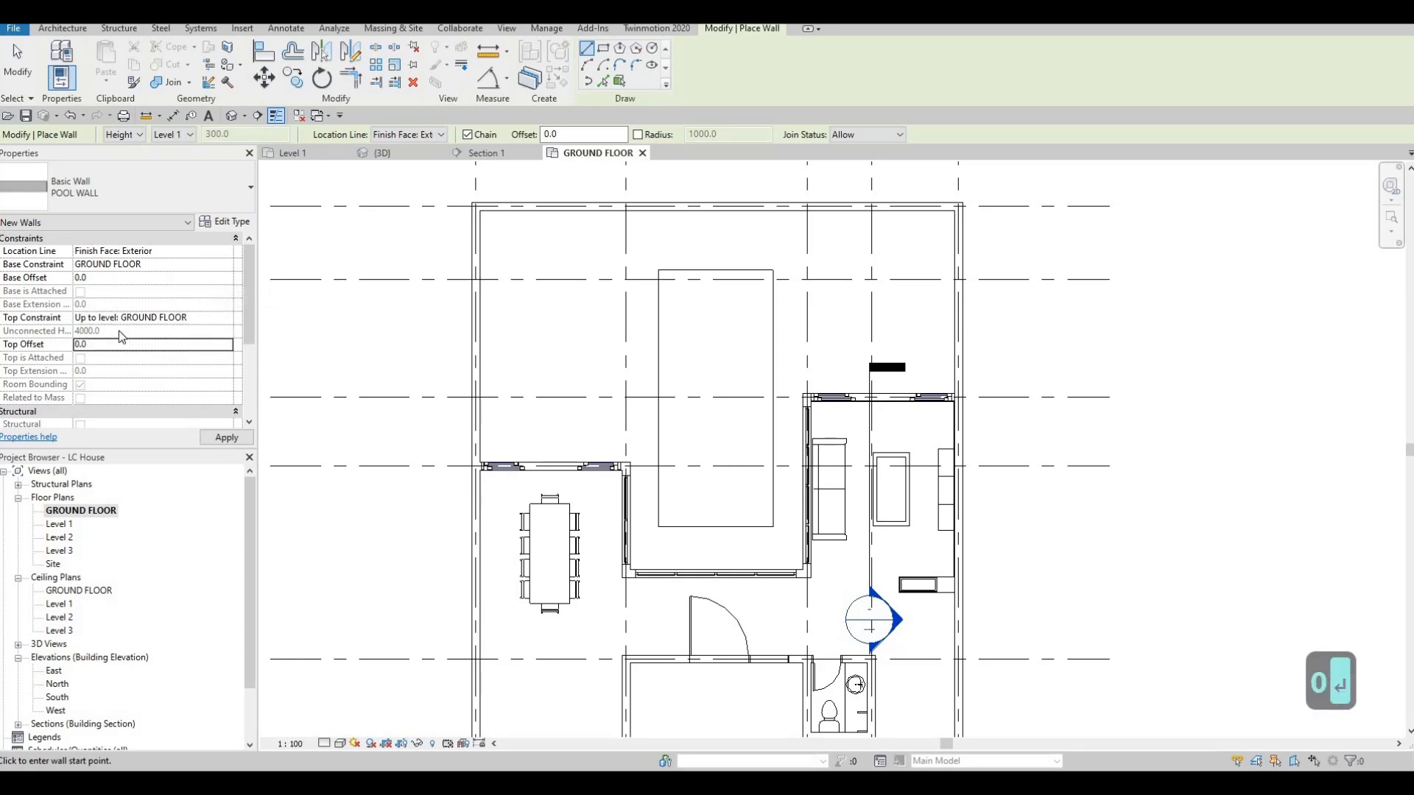
{"action": "left_click", "coordinate": [123, 276]}
{"action": "double_click", "coordinate": [124, 276]}
{"action": "type", "text": "-1500"}
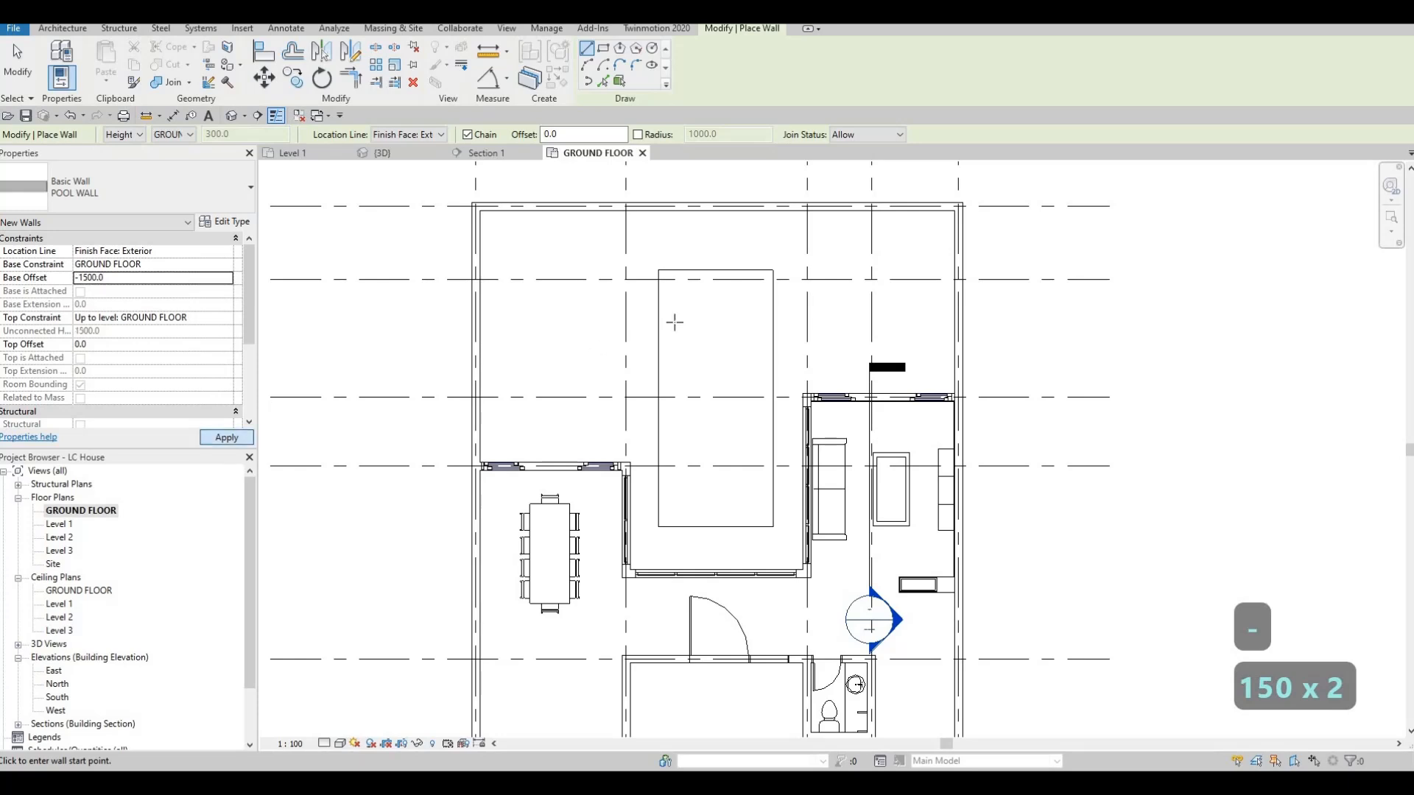
Draw pool walls along the upper and right edges of the rectangular pool opening, starting at its upper-left corner
{"action": "scroll", "coordinate": [688, 257], "scroll_direction": "up", "scroll_amount": 5}
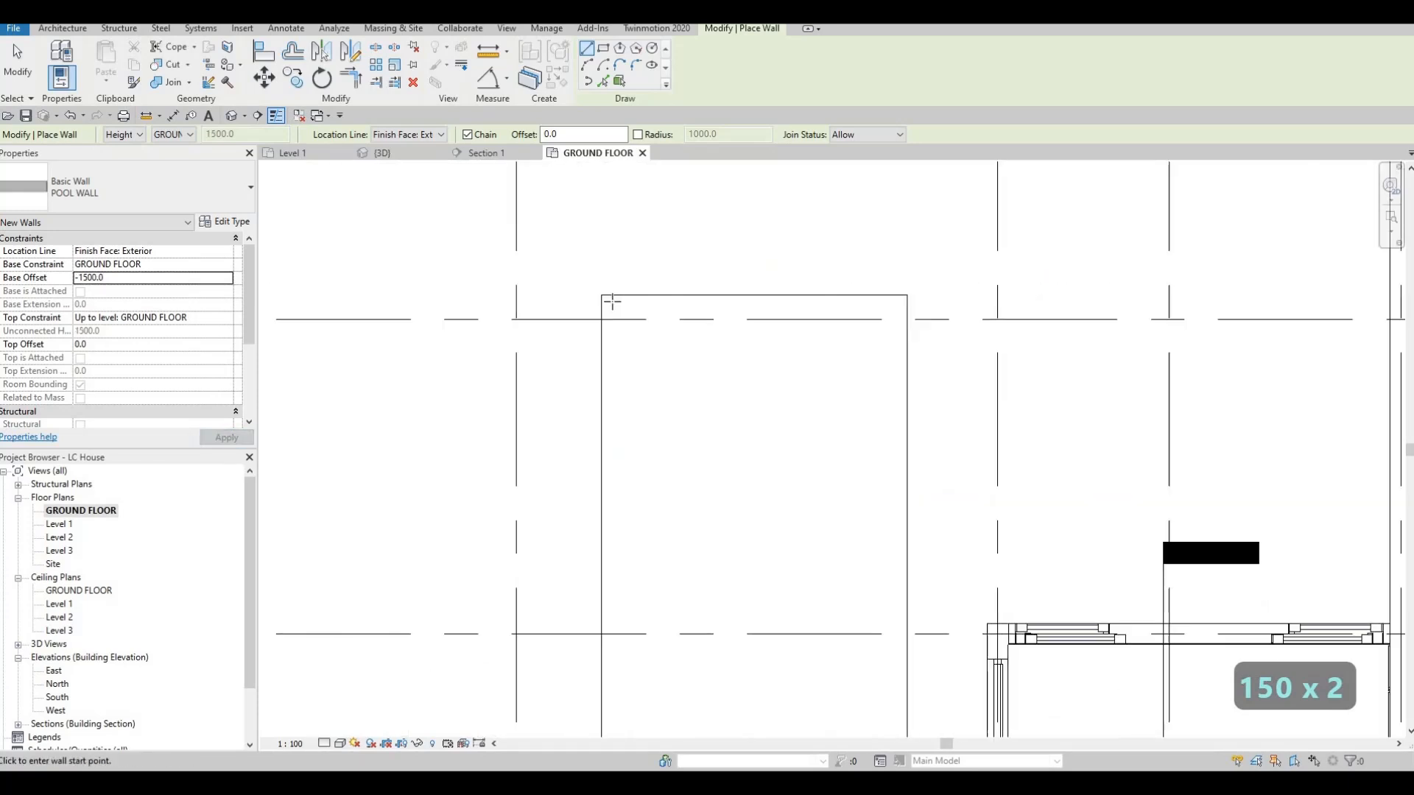
{"action": "left_click", "coordinate": [588, 302]}
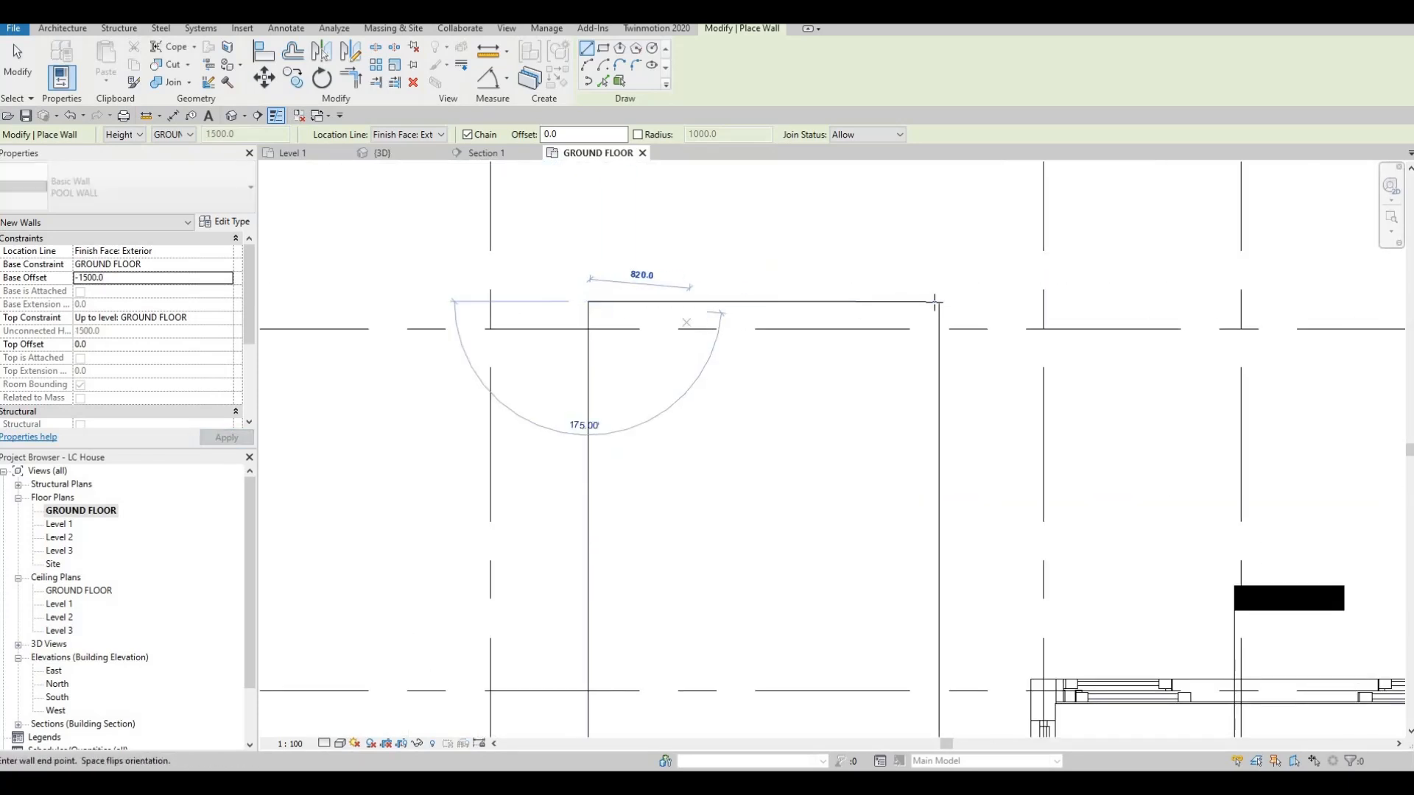
{"action": "left_click", "coordinate": [940, 302]}
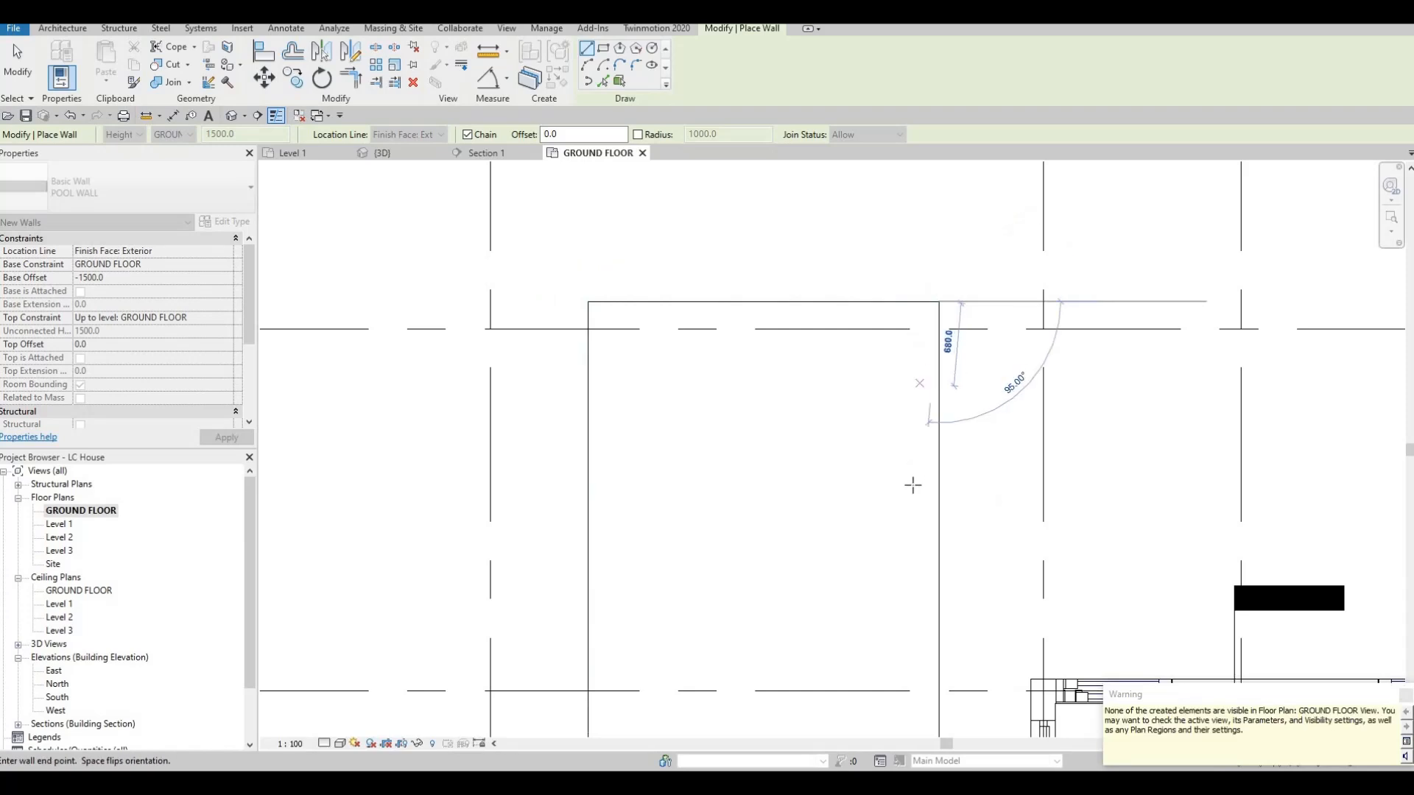
{"action": "middle_click_drag", "start_coordinate": [896, 515], "coordinate": [862, 352]}
{"action": "middle_click_drag", "start_coordinate": [886, 575], "coordinate": [871, 341]}
{"action": "scroll", "coordinate": [874, 347], "scroll_direction": "down", "scroll_amount": 5}
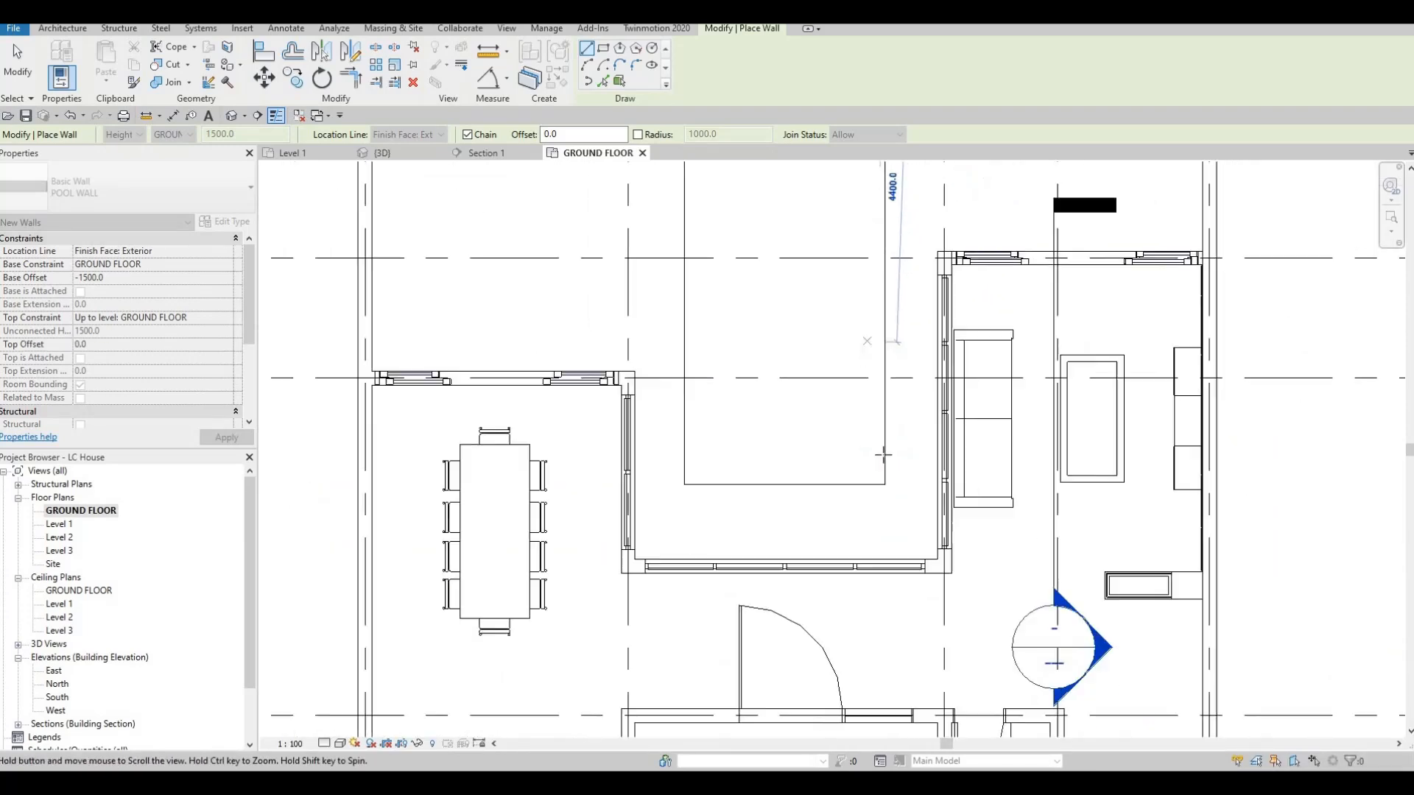
{"action": "scroll", "coordinate": [890, 473], "scroll_direction": "up", "scroll_amount": 3}
{"action": "left_click", "coordinate": [885, 481]}
Continue the pool walls along the opening's lower and left edges back to the start corner, and end the wall command
{"action": "left_click", "coordinate": [804, 472]}
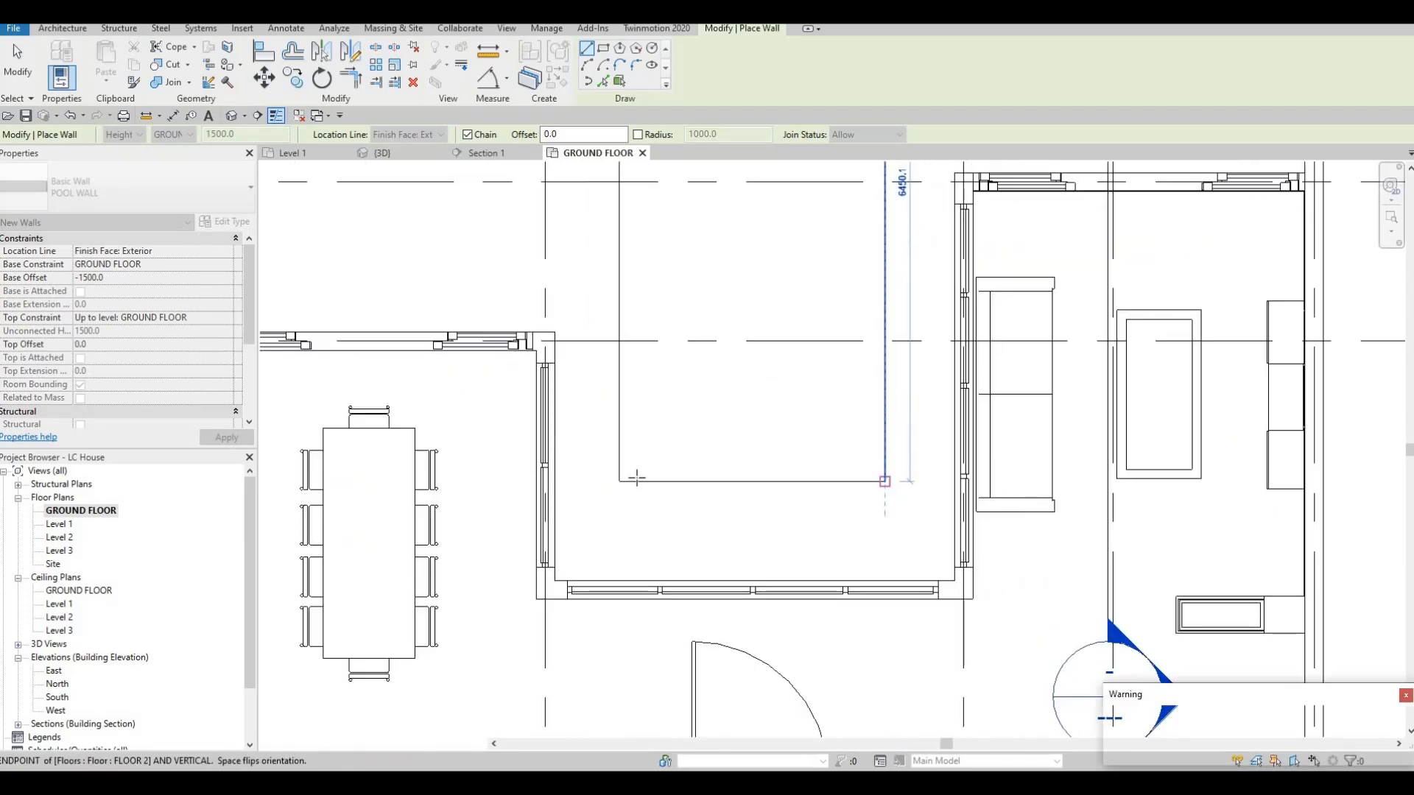
{"action": "middle_click_drag", "start_coordinate": [647, 300], "coordinate": [643, 514]}
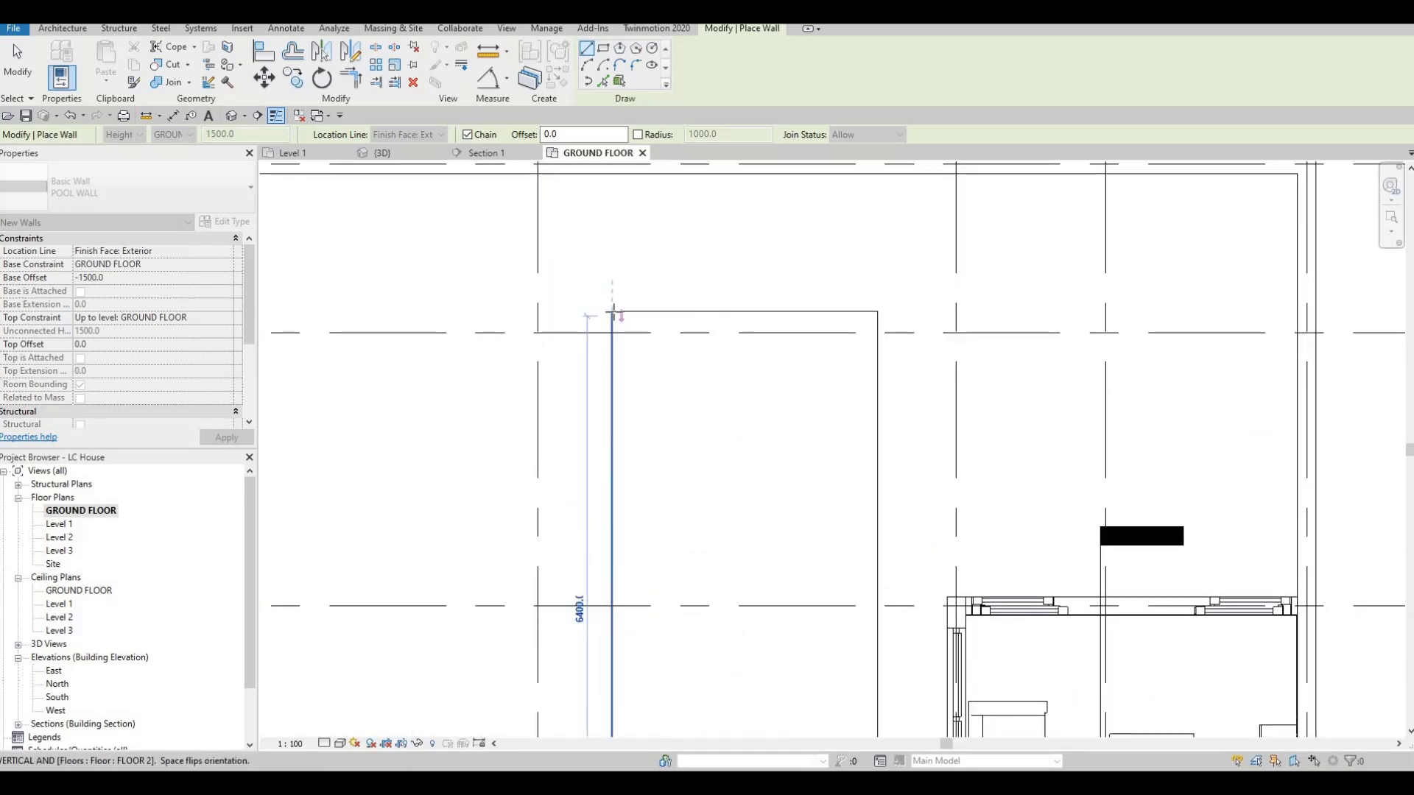
{"action": "left_click", "coordinate": [615, 315]}
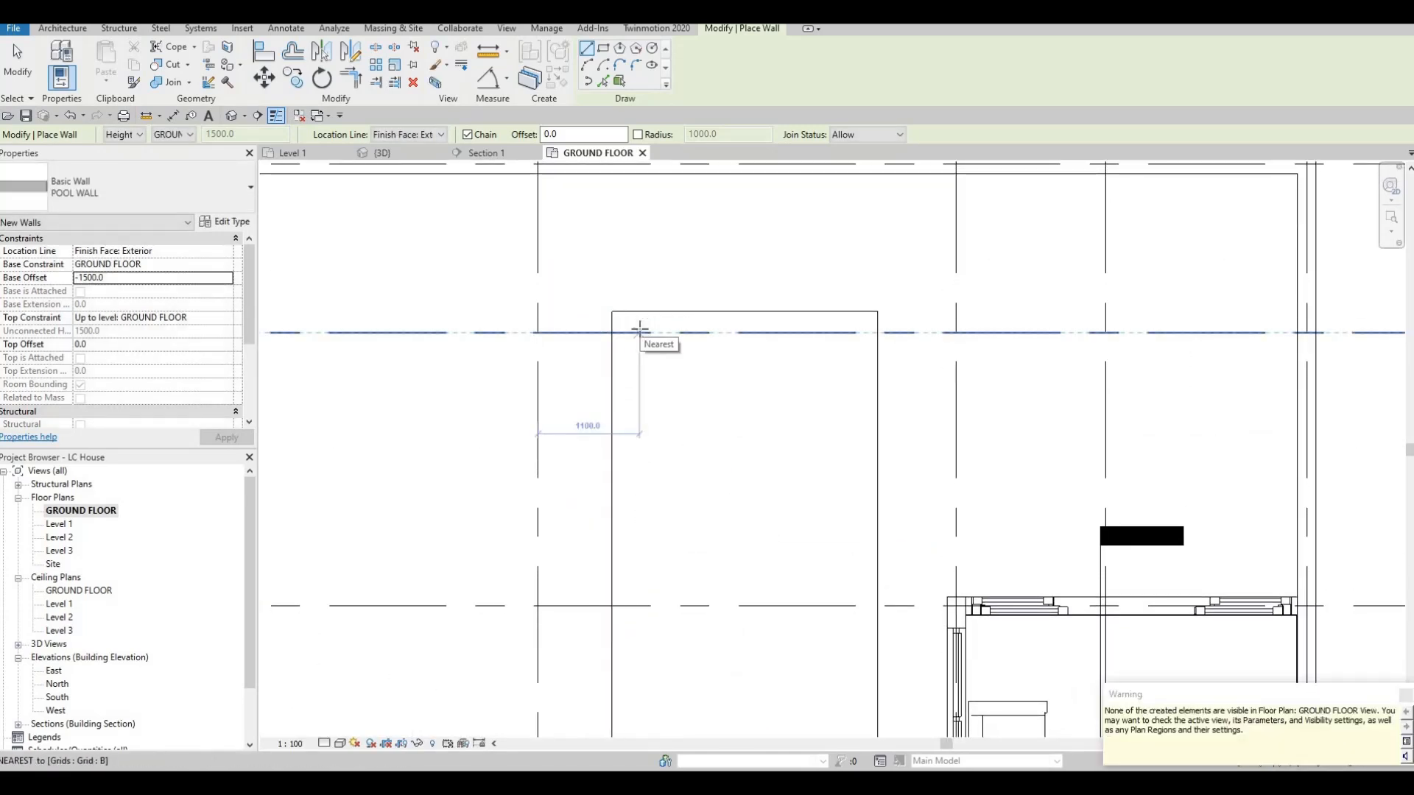
{"action": "key", "text": "Escape"}
{"action": "key", "text": "Escape"}
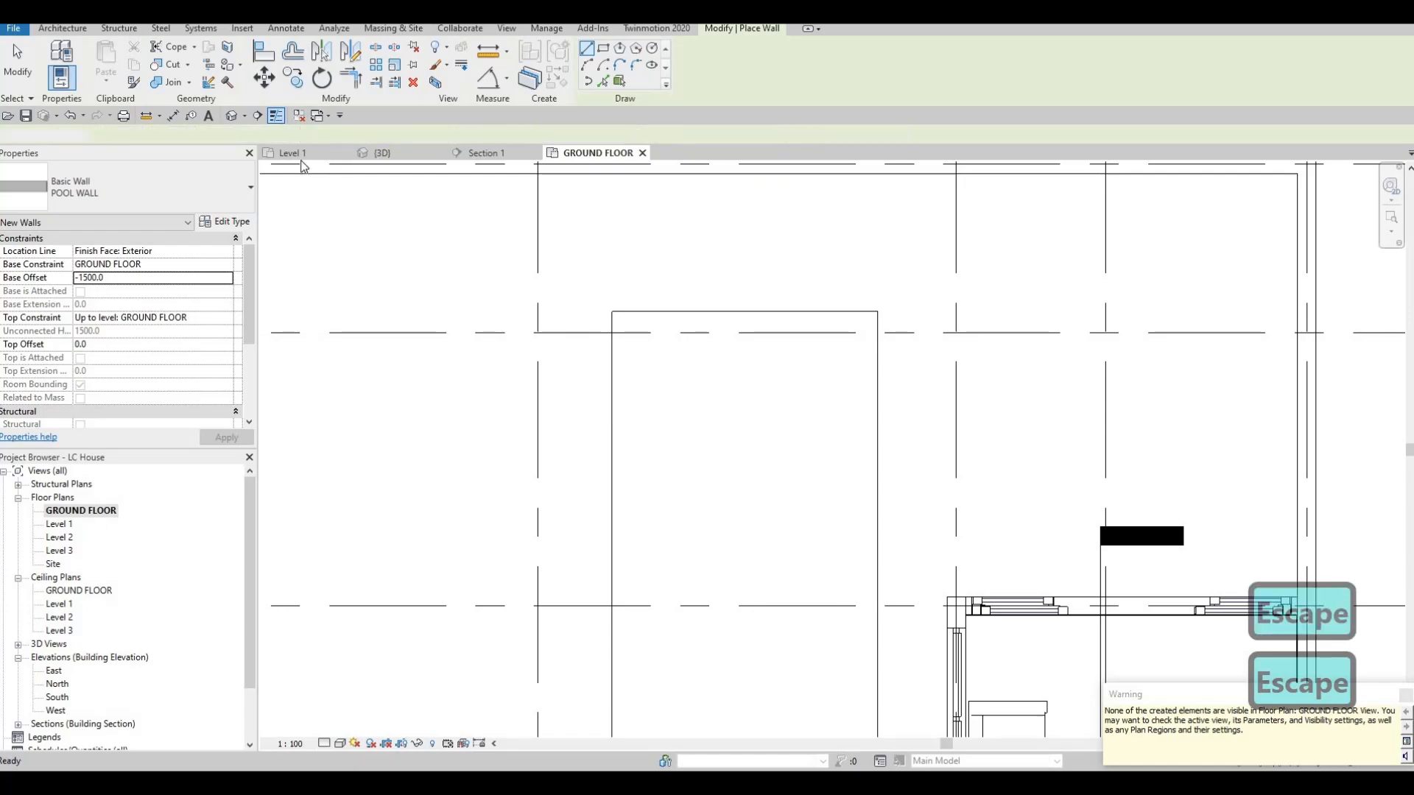
Switch to the 3D view and examine the tiled walls inside the pool opening
{"action": "left_click", "coordinate": [384, 155]}
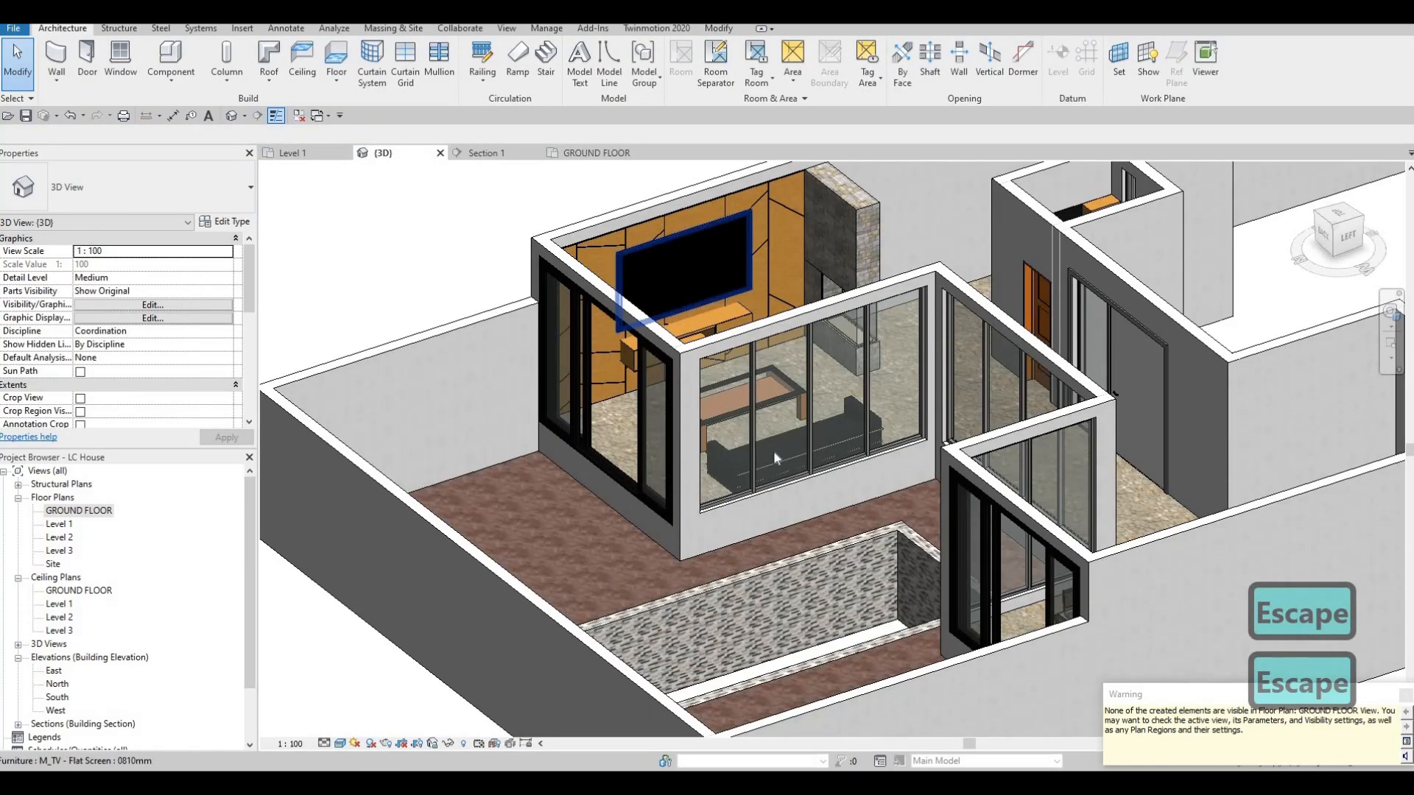
{"action": "scroll", "coordinate": [781, 479], "scroll_direction": "down", "scroll_amount": 3}
{"action": "middle_click_drag", "start_coordinate": [774, 434], "coordinate": [930, 471], "text": "shift"}
{"action": "middle_click_drag", "start_coordinate": [979, 574], "coordinate": [896, 457]}
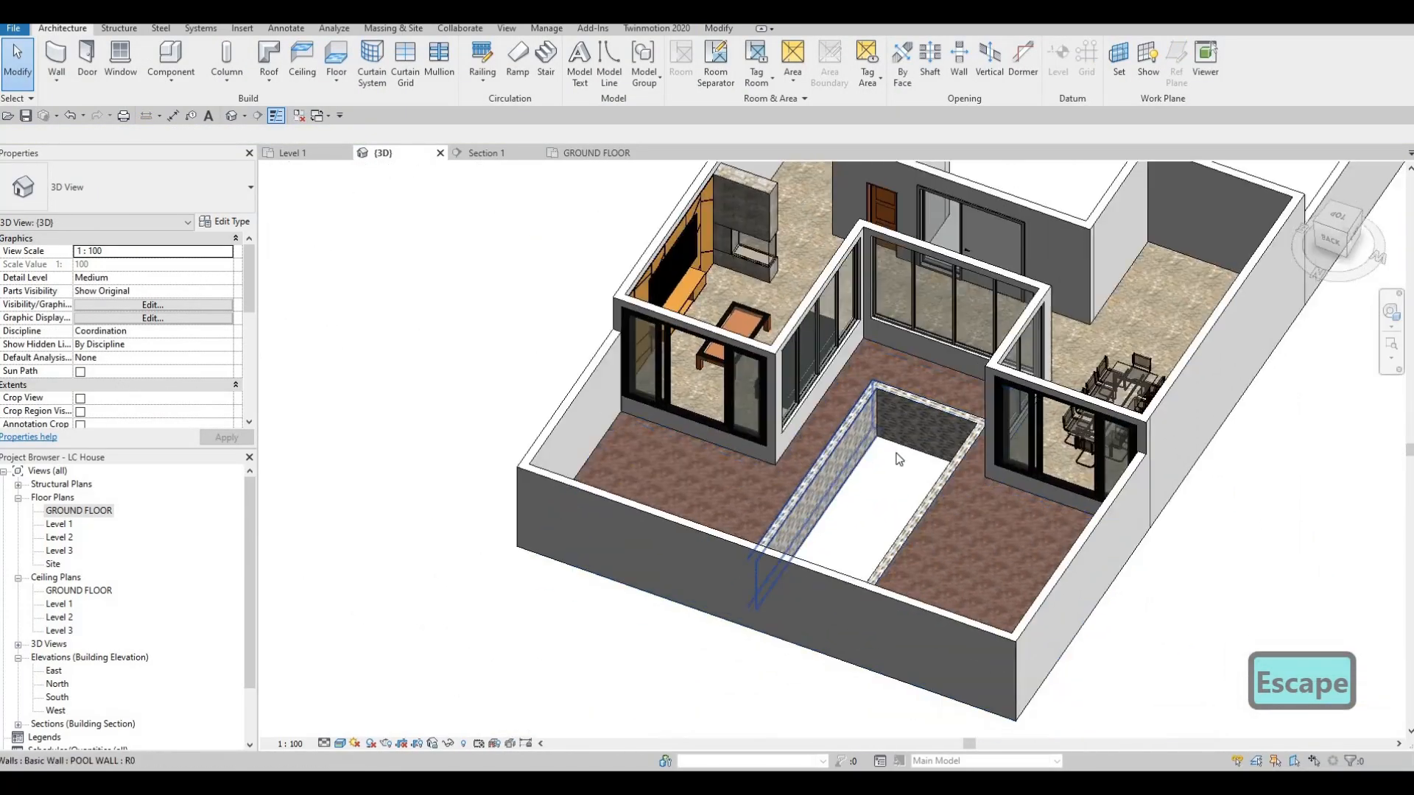
{"action": "scroll", "coordinate": [883, 435], "scroll_direction": "up", "scroll_amount": 3}
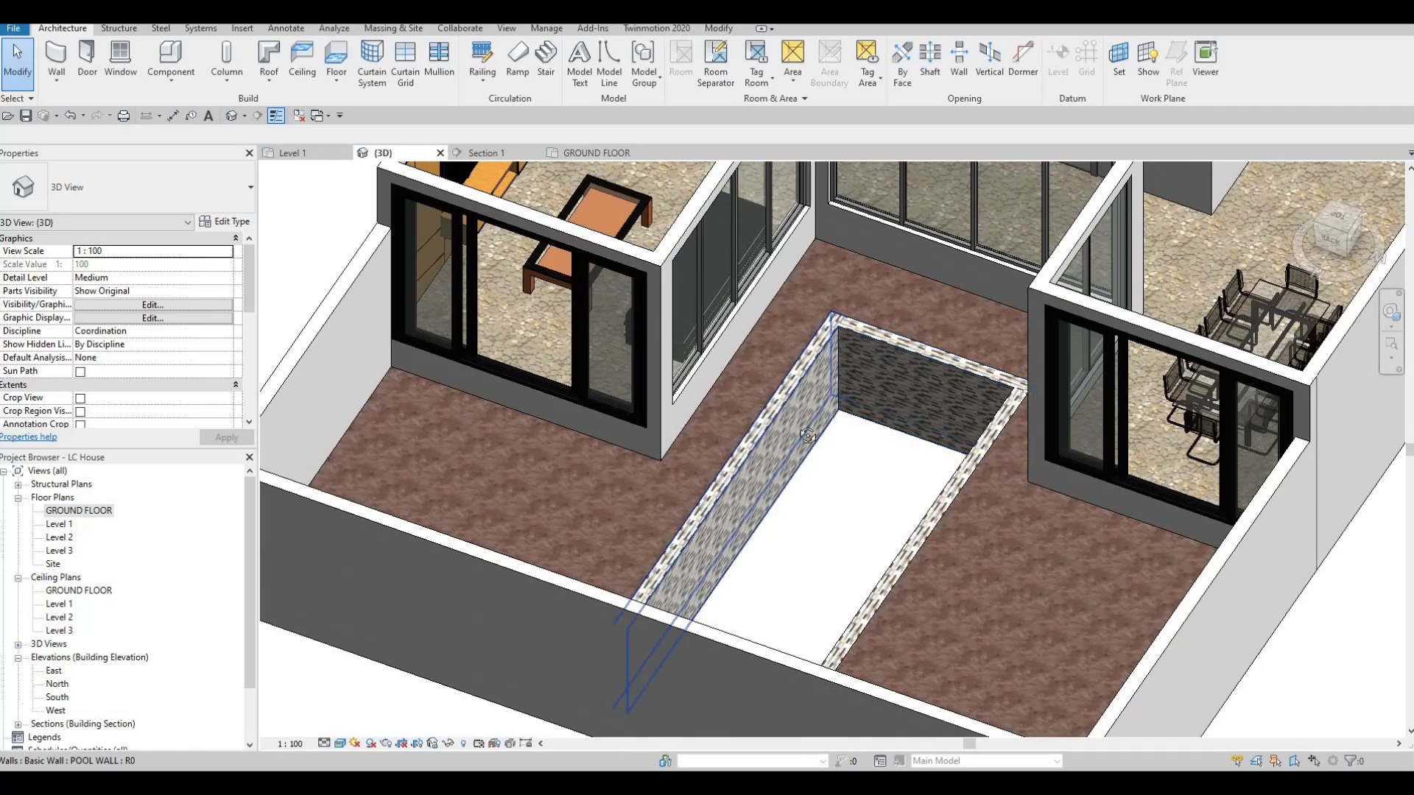
Select the chain of four pool walls in the 3D view and set their top offset to 50
{"action": "middle_click_drag", "start_coordinate": [594, 379], "coordinate": [433, 380], "text": "shift"}
{"action": "scroll", "coordinate": [442, 381], "scroll_direction": "up", "scroll_amount": 2}
{"action": "key", "text": "Tab"}
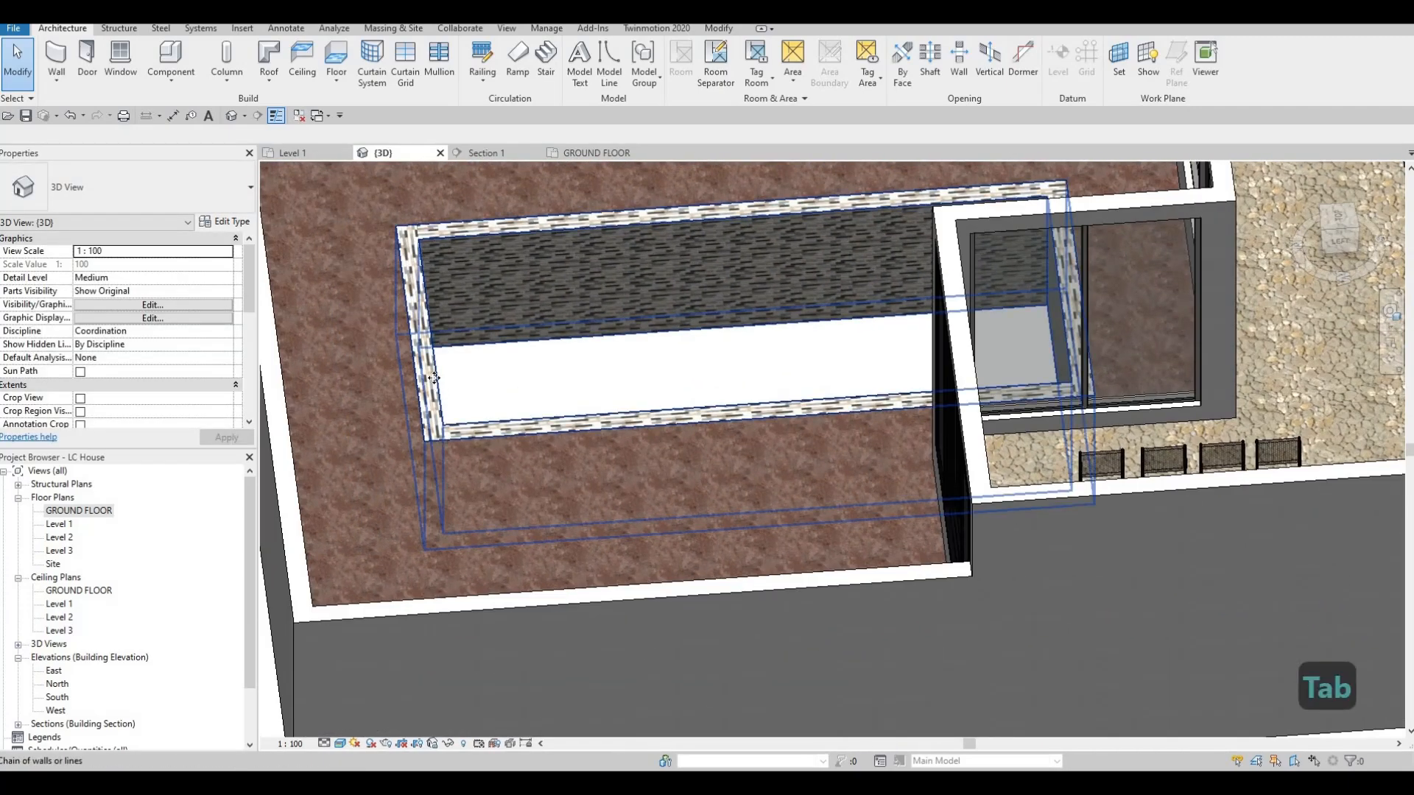
{"action": "left_click", "coordinate": [435, 385]}
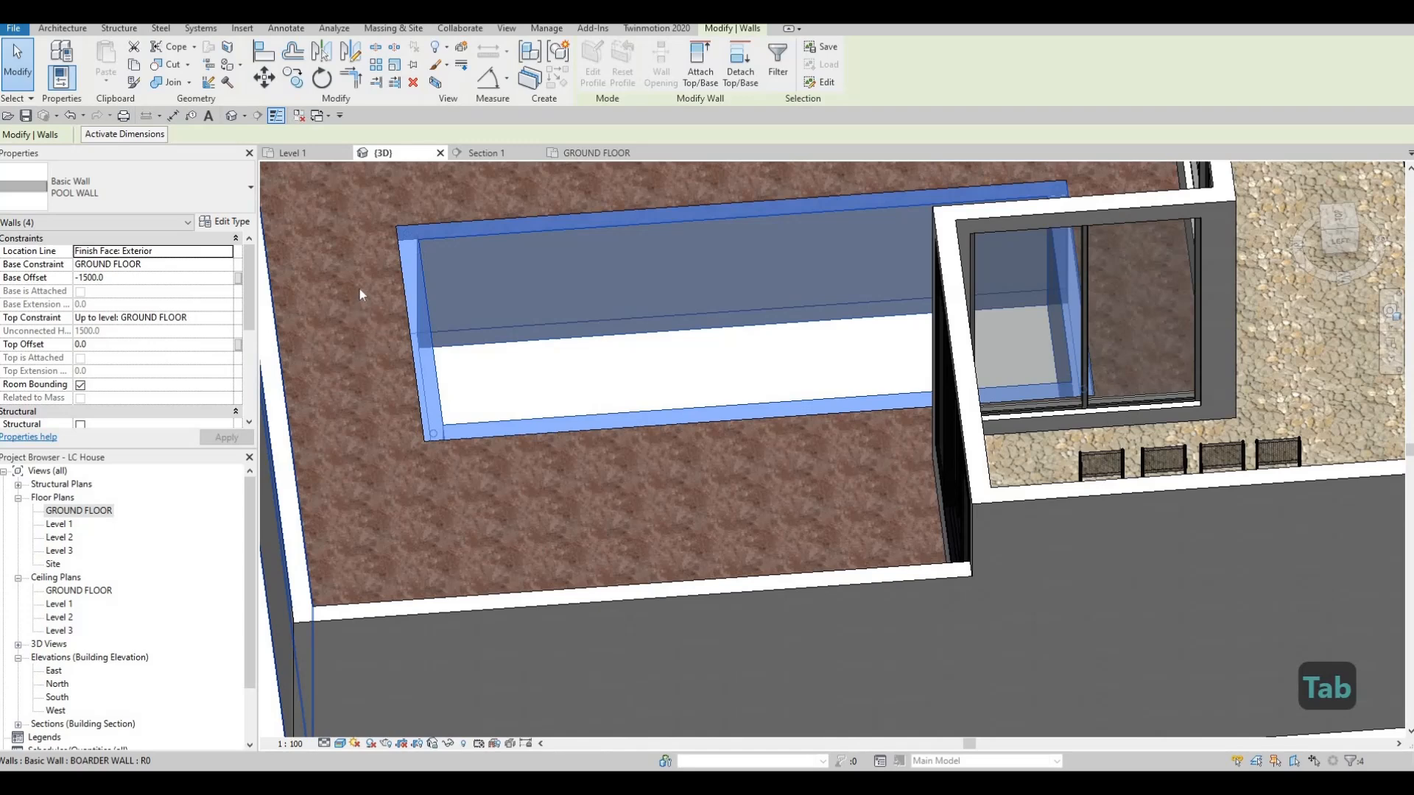
{"action": "left_click", "coordinate": [109, 344]}
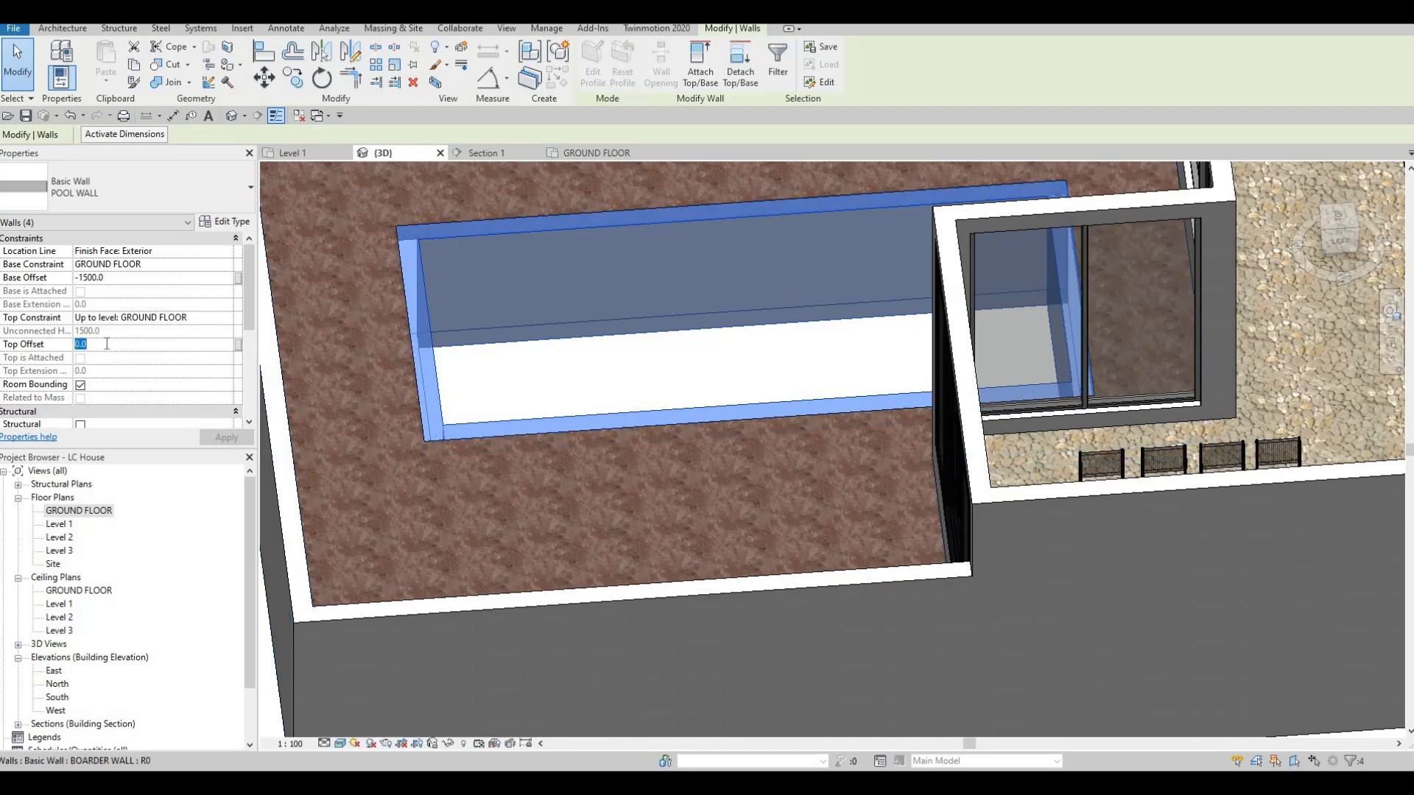
{"action": "type", "text": "50"}
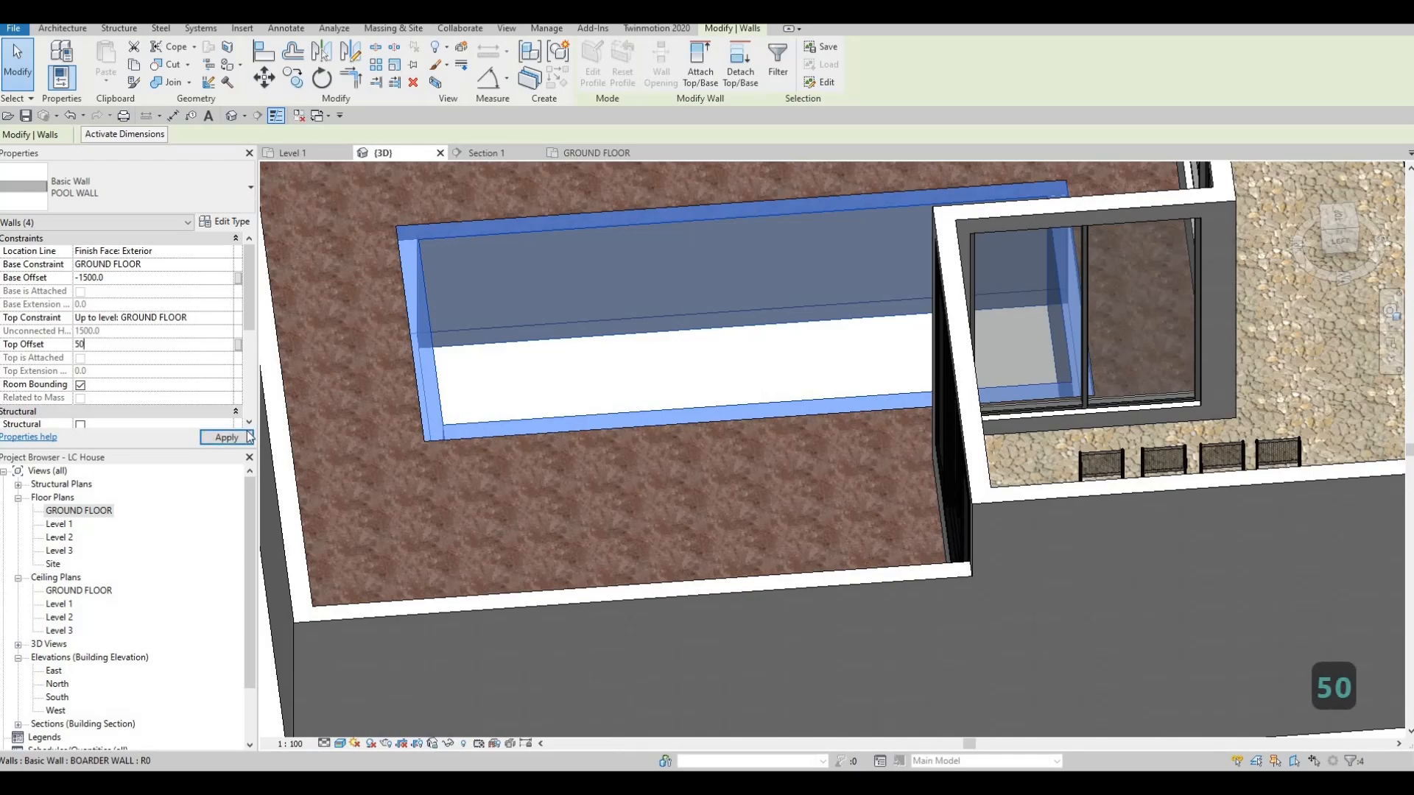
{"action": "left_click", "coordinate": [226, 438]}
{"action": "key", "text": "Escape"}
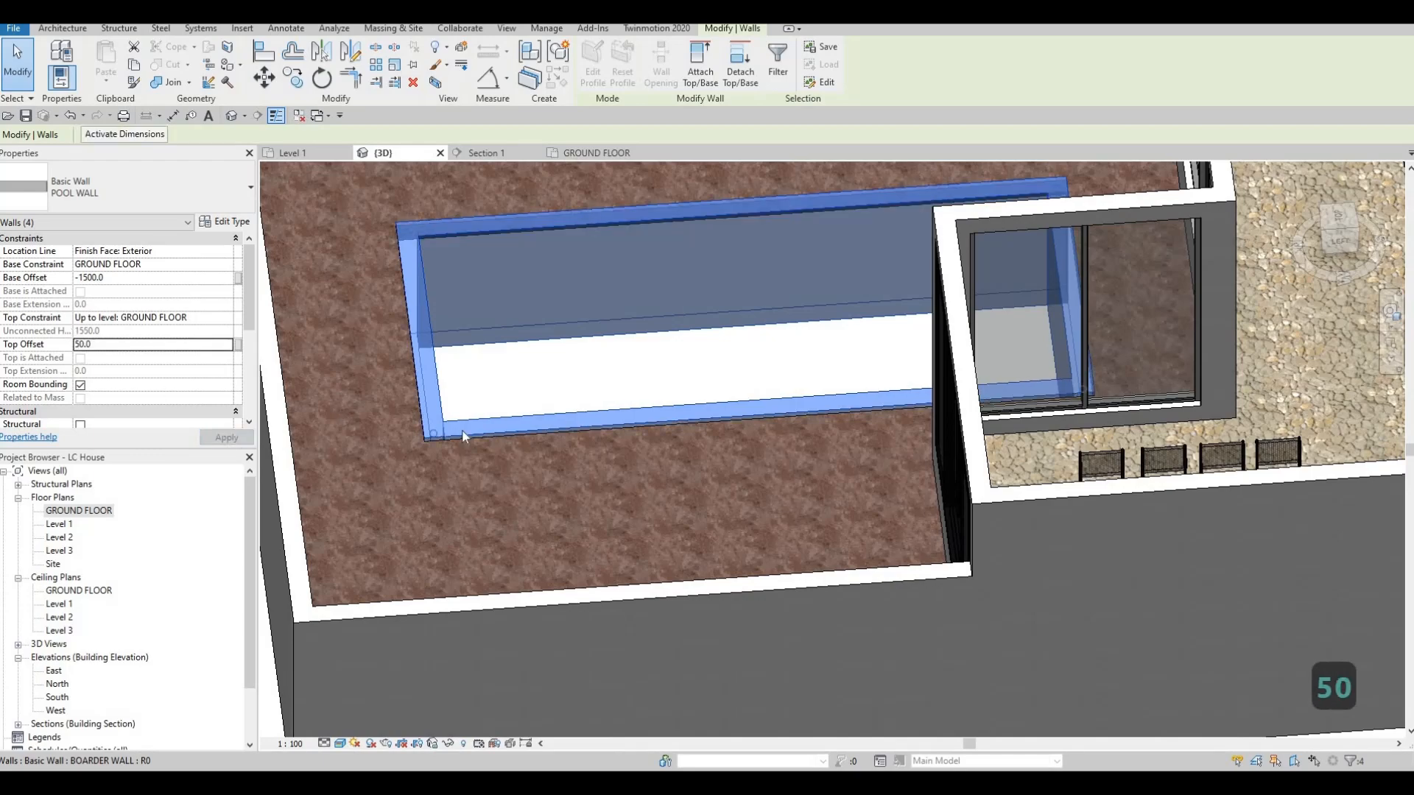
{"action": "key", "text": "Escape"}
{"action": "middle_click_drag", "start_coordinate": [587, 447], "coordinate": [547, 463], "text": "shift"}
{"action": "scroll", "coordinate": [480, 419], "scroll_direction": "up", "scroll_amount": 5}
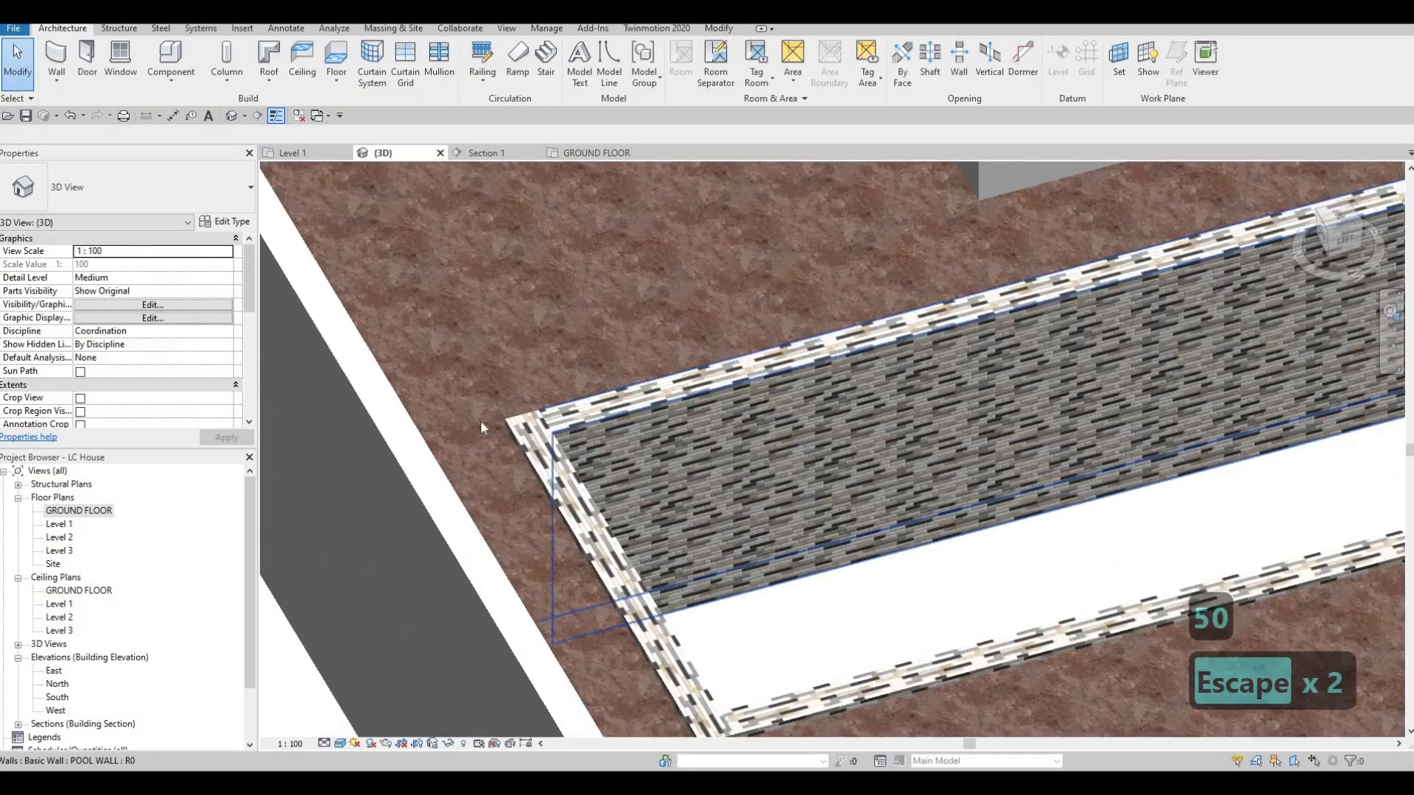
{"action": "scroll", "coordinate": [480, 410], "scroll_direction": "down", "scroll_amount": 5}
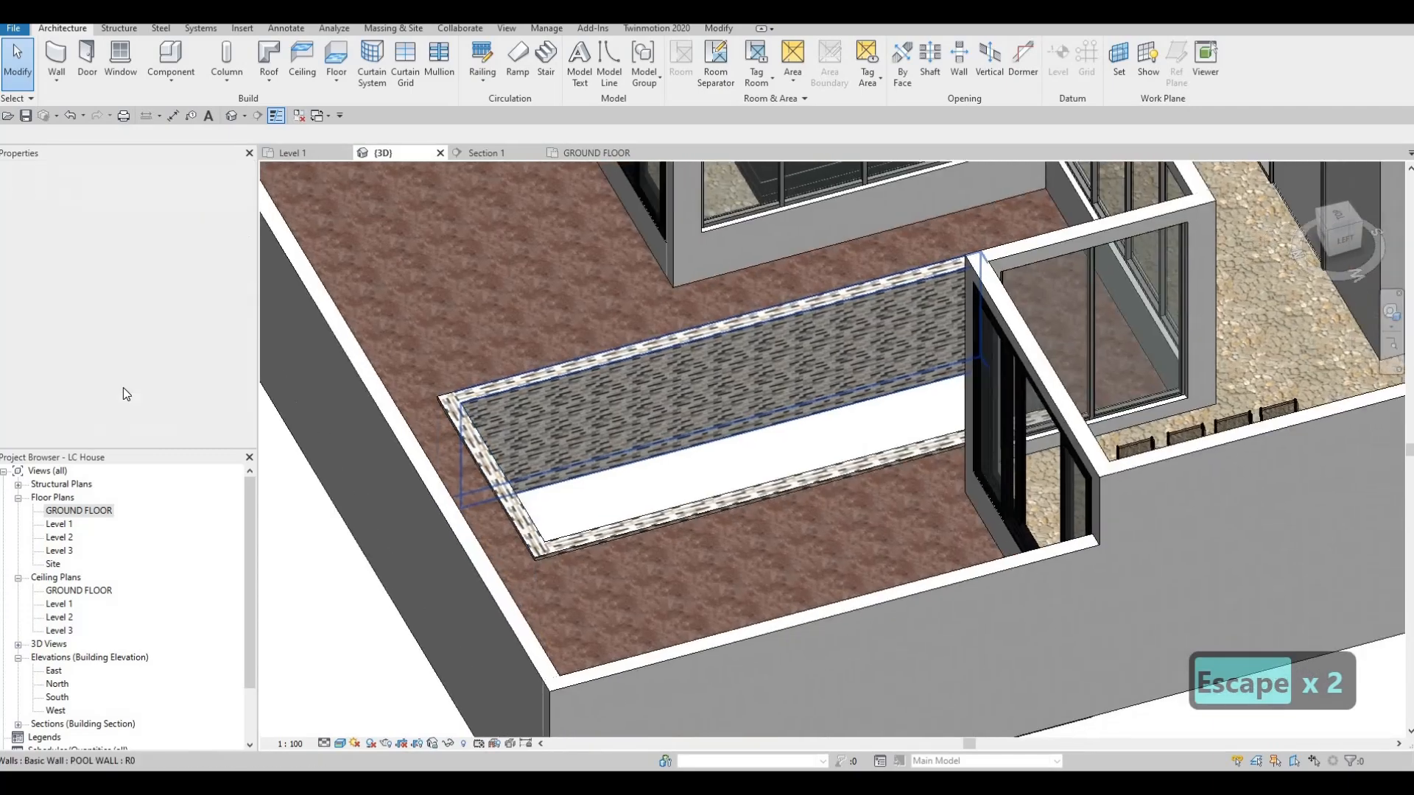
From the ground floor plan, copy the structure layer's material name out of the POOL WALL type, then leave its settings unmodified
{"action": "double_click", "coordinate": [79, 511]}
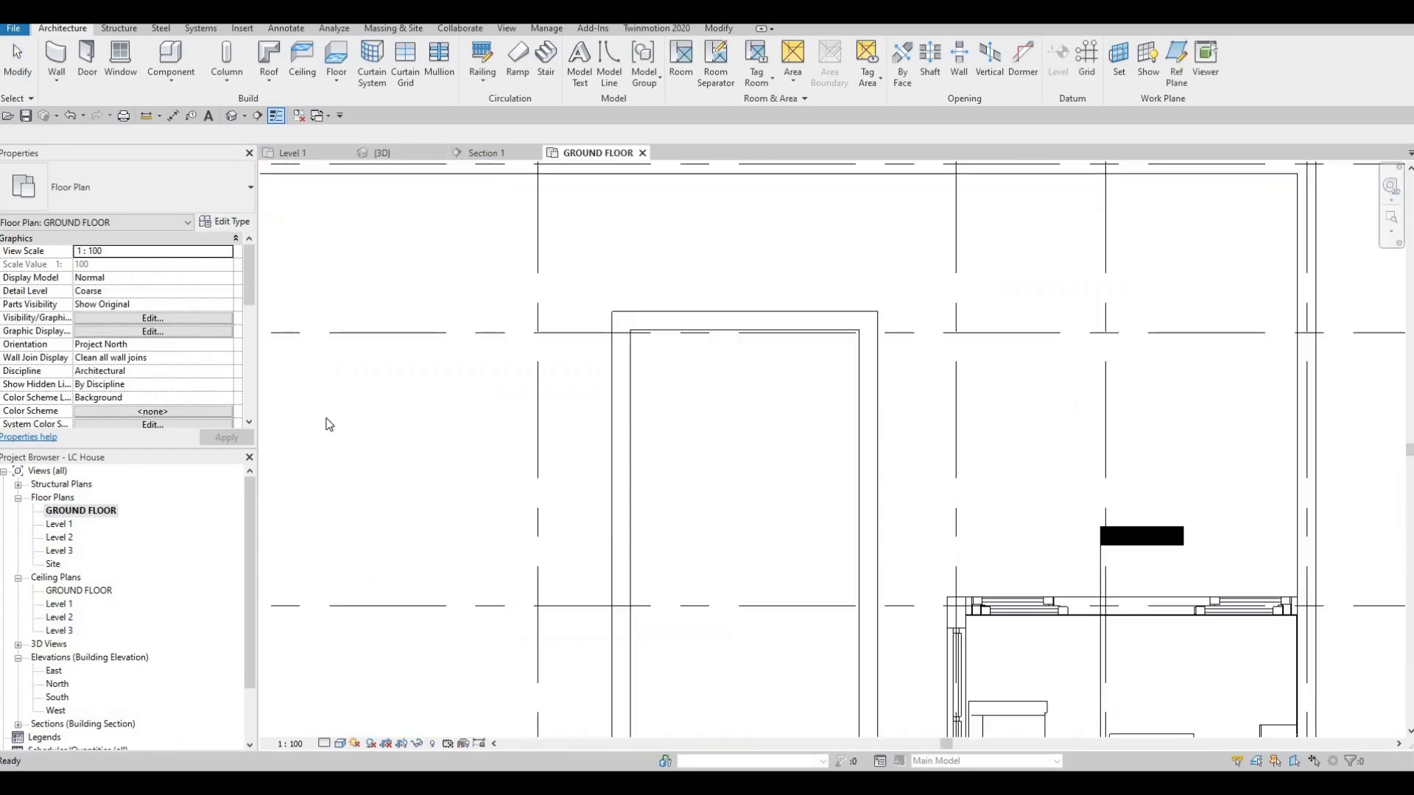
{"action": "middle_click_drag", "start_coordinate": [491, 453], "coordinate": [500, 375]}
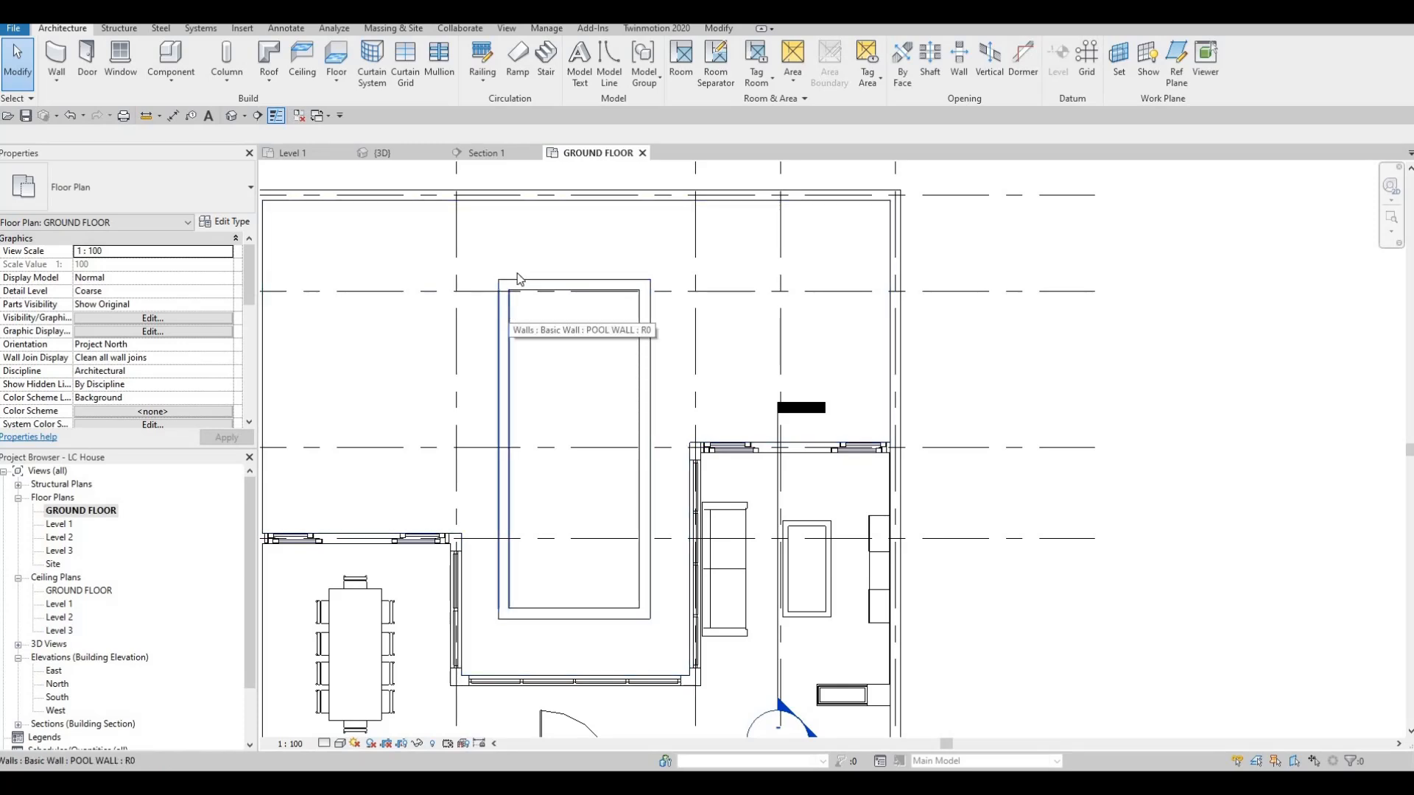
{"action": "left_click", "coordinate": [507, 310]}
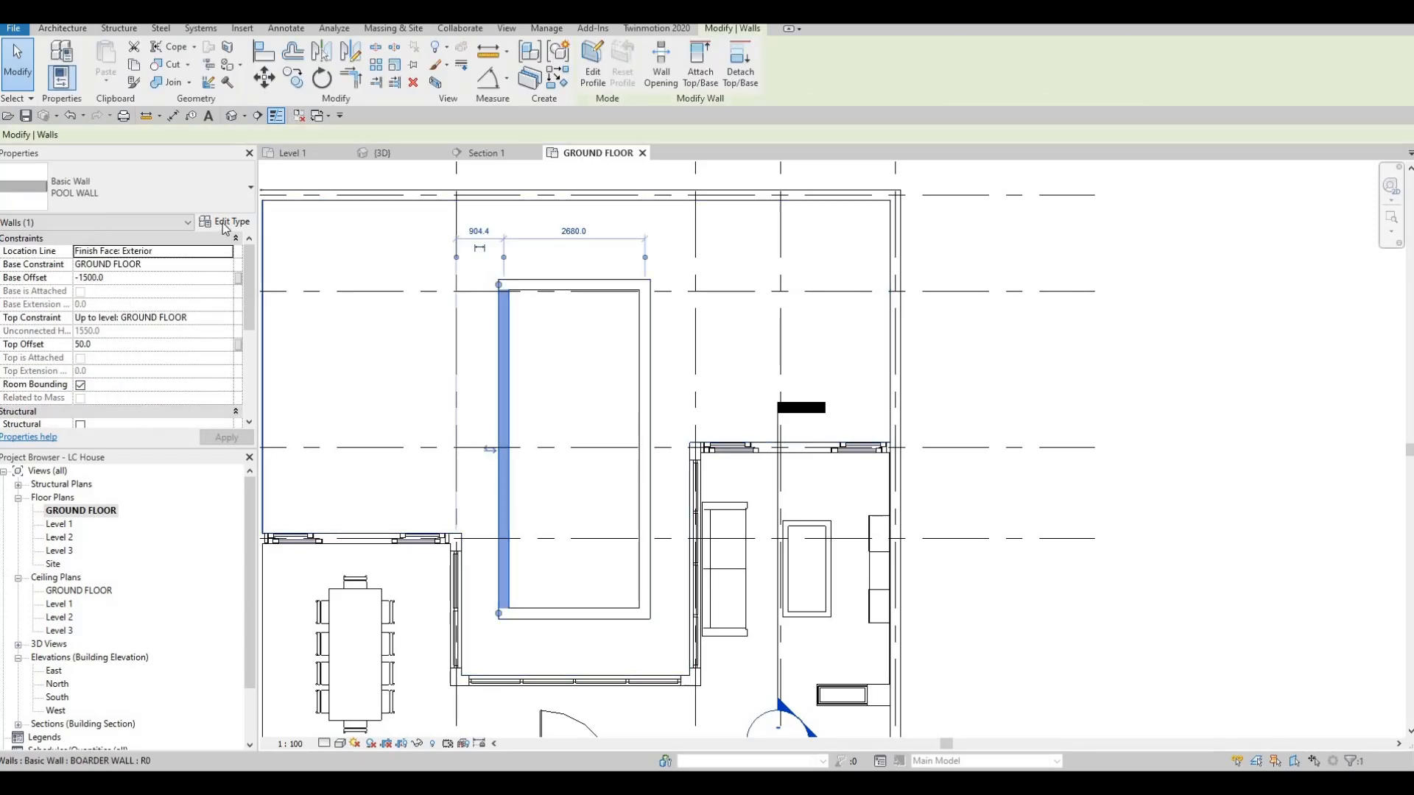
{"action": "left_click", "coordinate": [230, 222]}
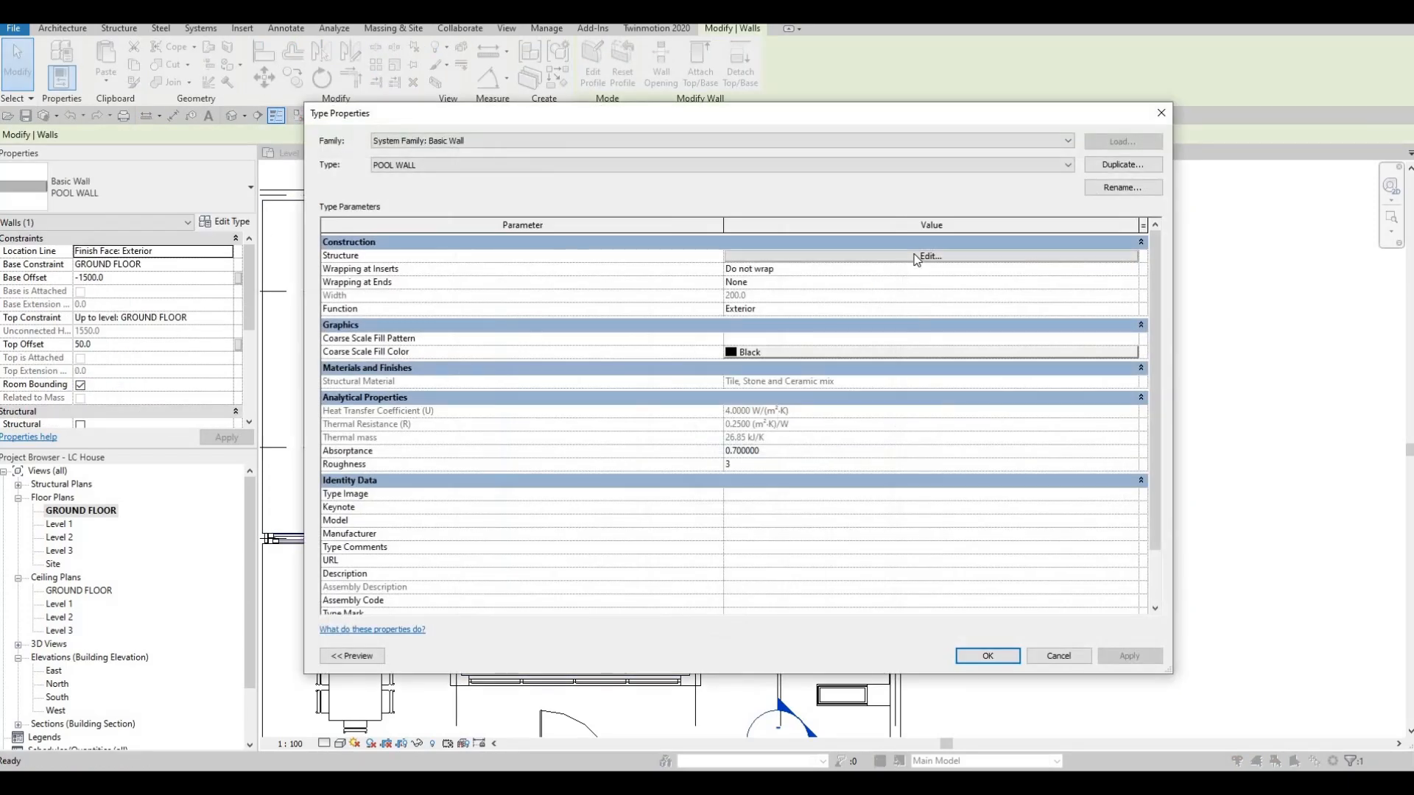
{"action": "left_click", "coordinate": [730, 256]}
{"action": "left_click", "coordinate": [686, 253]}
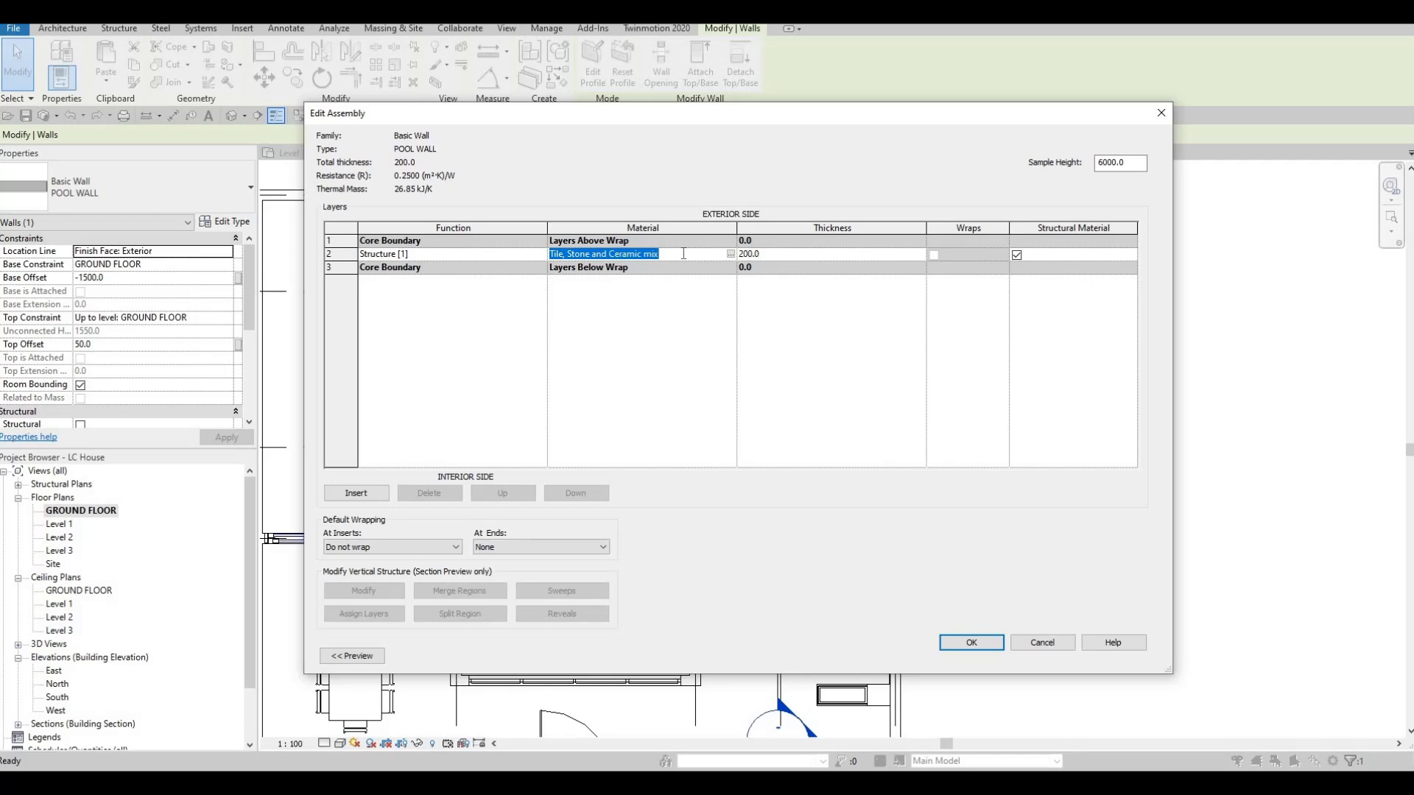
{"action": "key", "text": "ctrl+c"}
{"action": "key", "text": "Escape"}
{"action": "key", "text": "Escape"}
{"action": "key", "text": "Escape"}
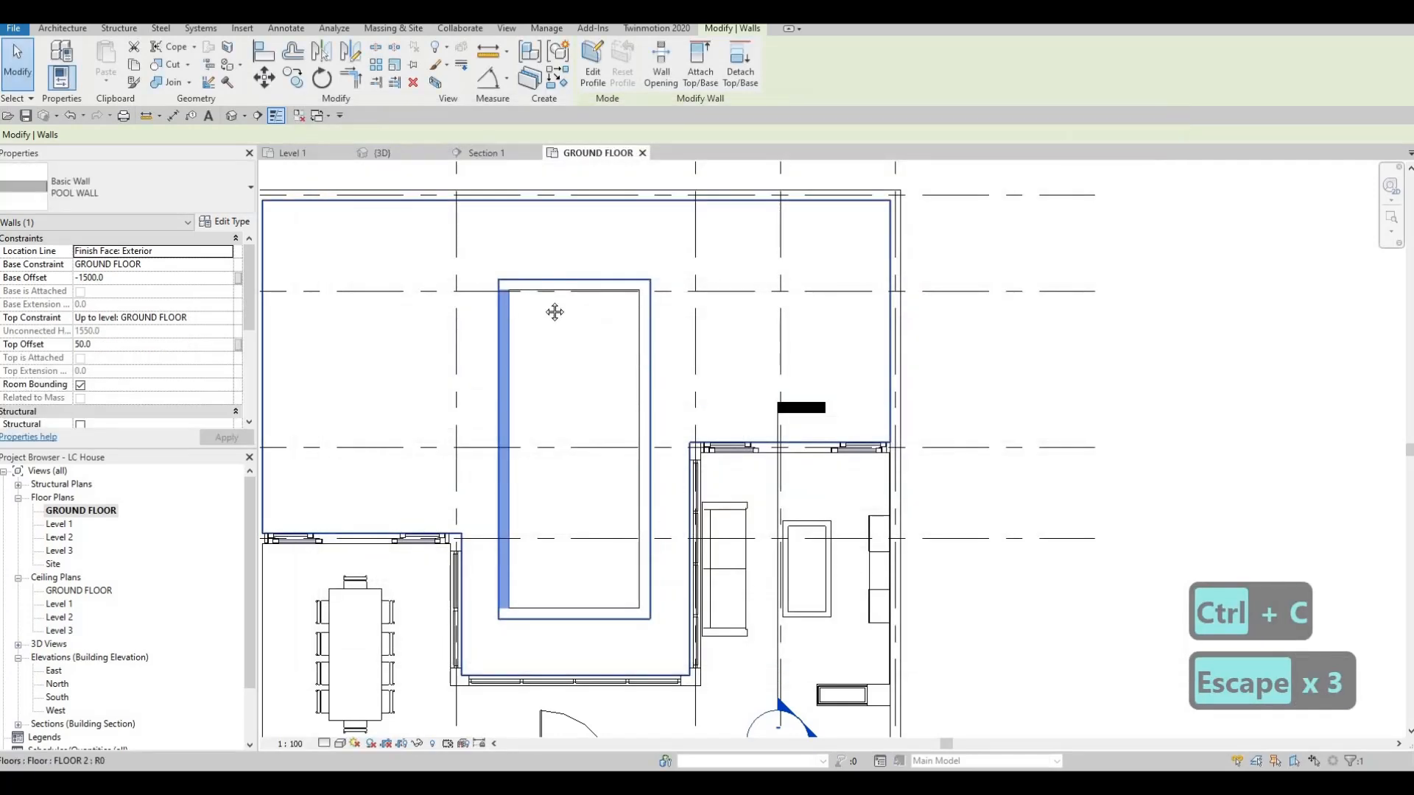
{"action": "key", "text": "Escape"}
Start an in-place component in the Generic Models category, keeping the suggested name
{"action": "middle_click_drag", "start_coordinate": [554, 312], "coordinate": [651, 280]}
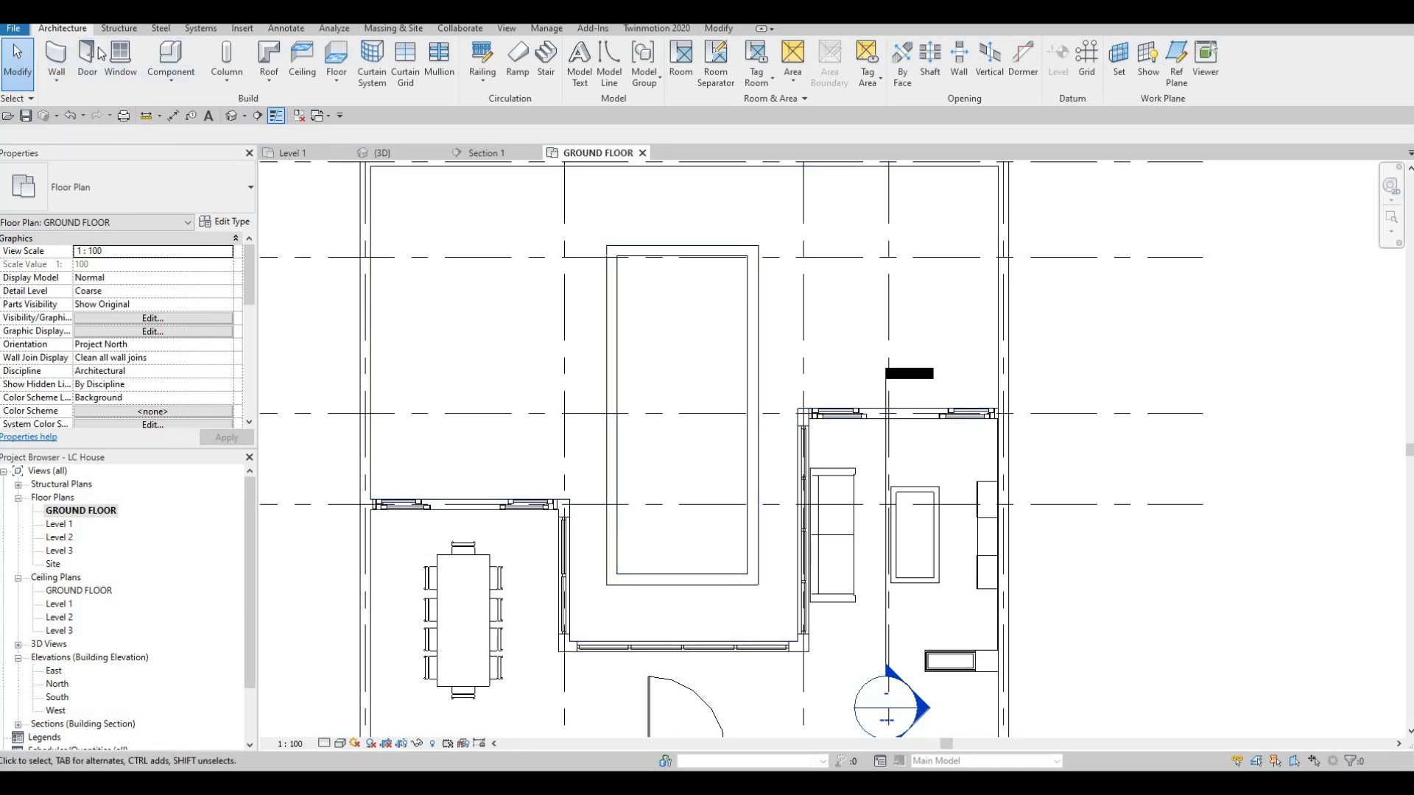
{"action": "left_click", "coordinate": [176, 86]}
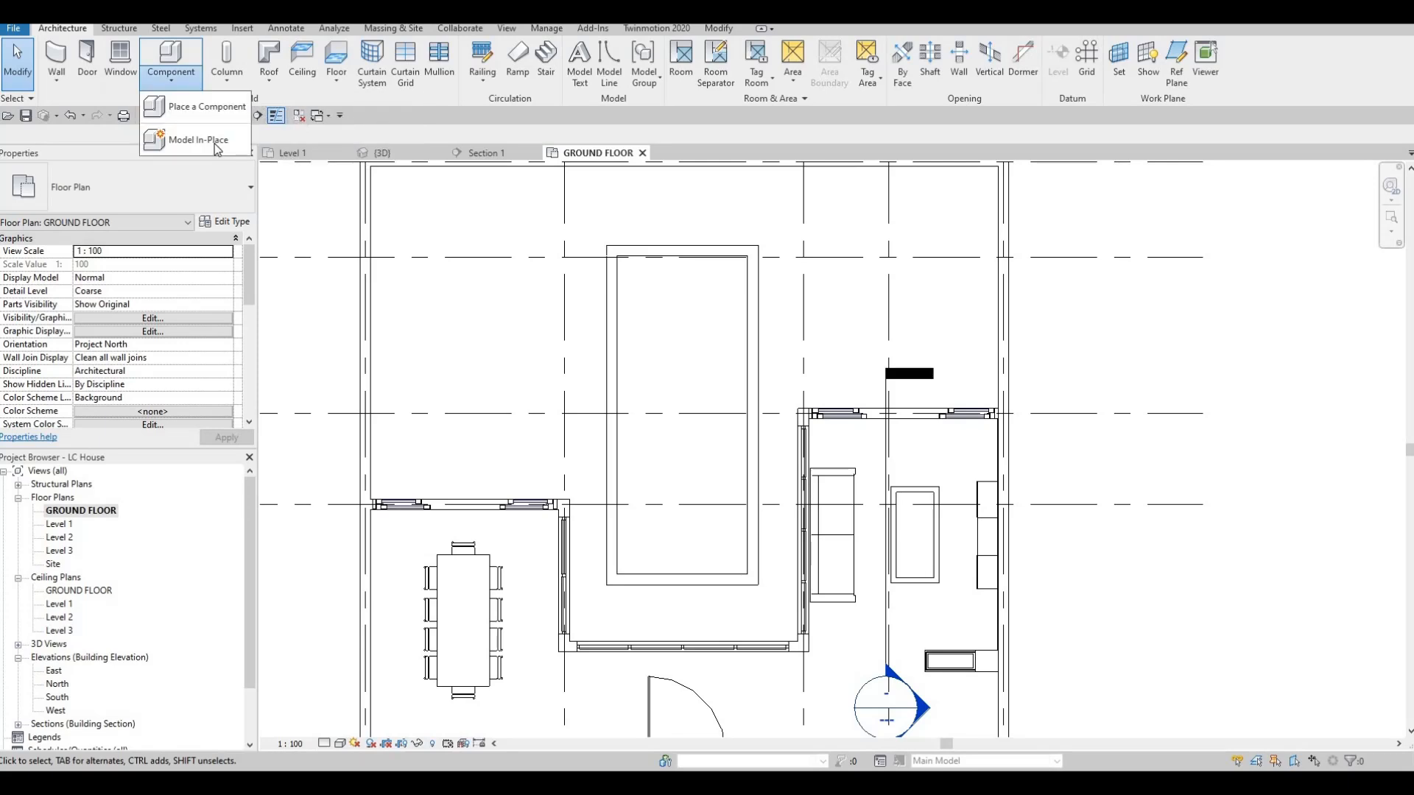
{"action": "left_click", "coordinate": [218, 147]}
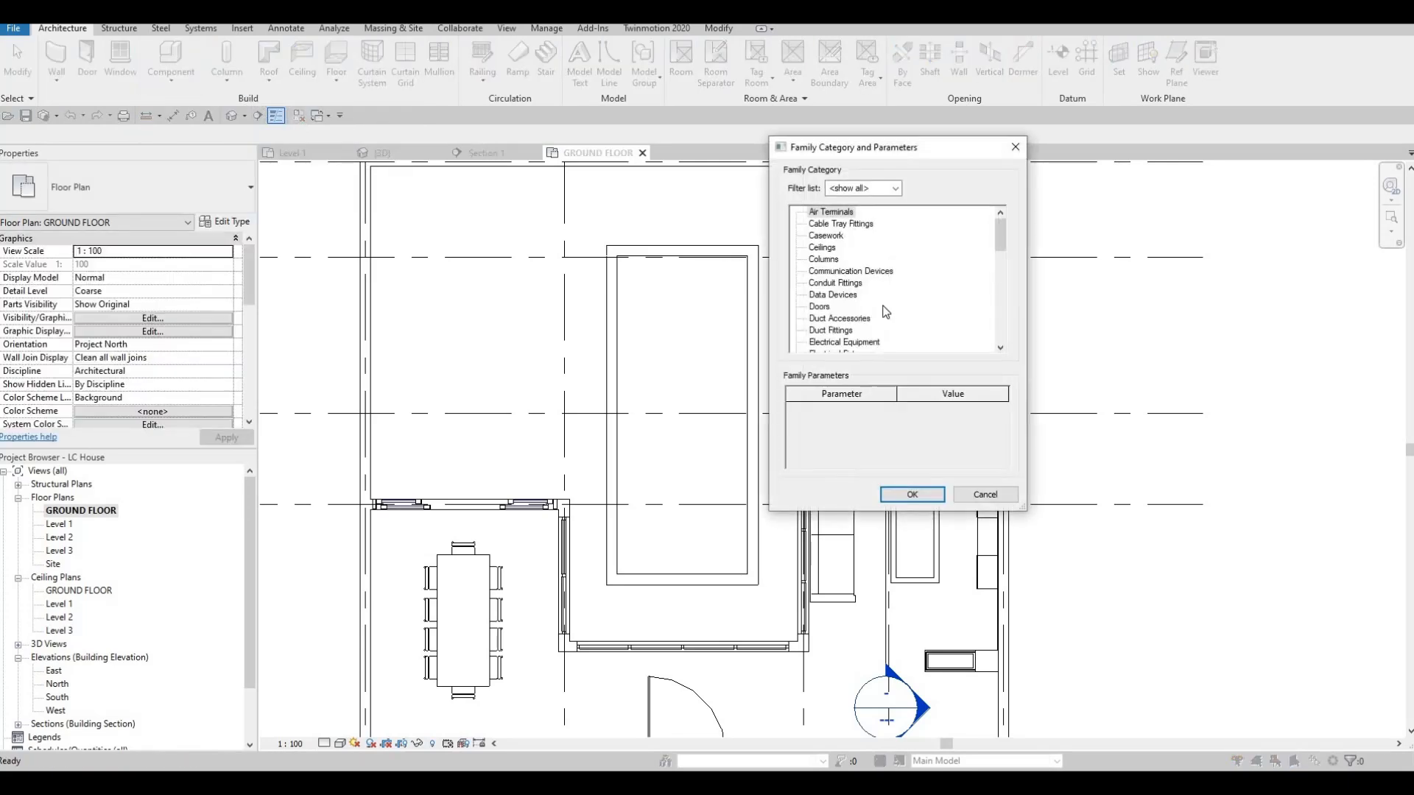
{"action": "scroll", "coordinate": [883, 307], "scroll_direction": "down", "scroll_amount": 8}
{"action": "left_click", "coordinate": [823, 332]}
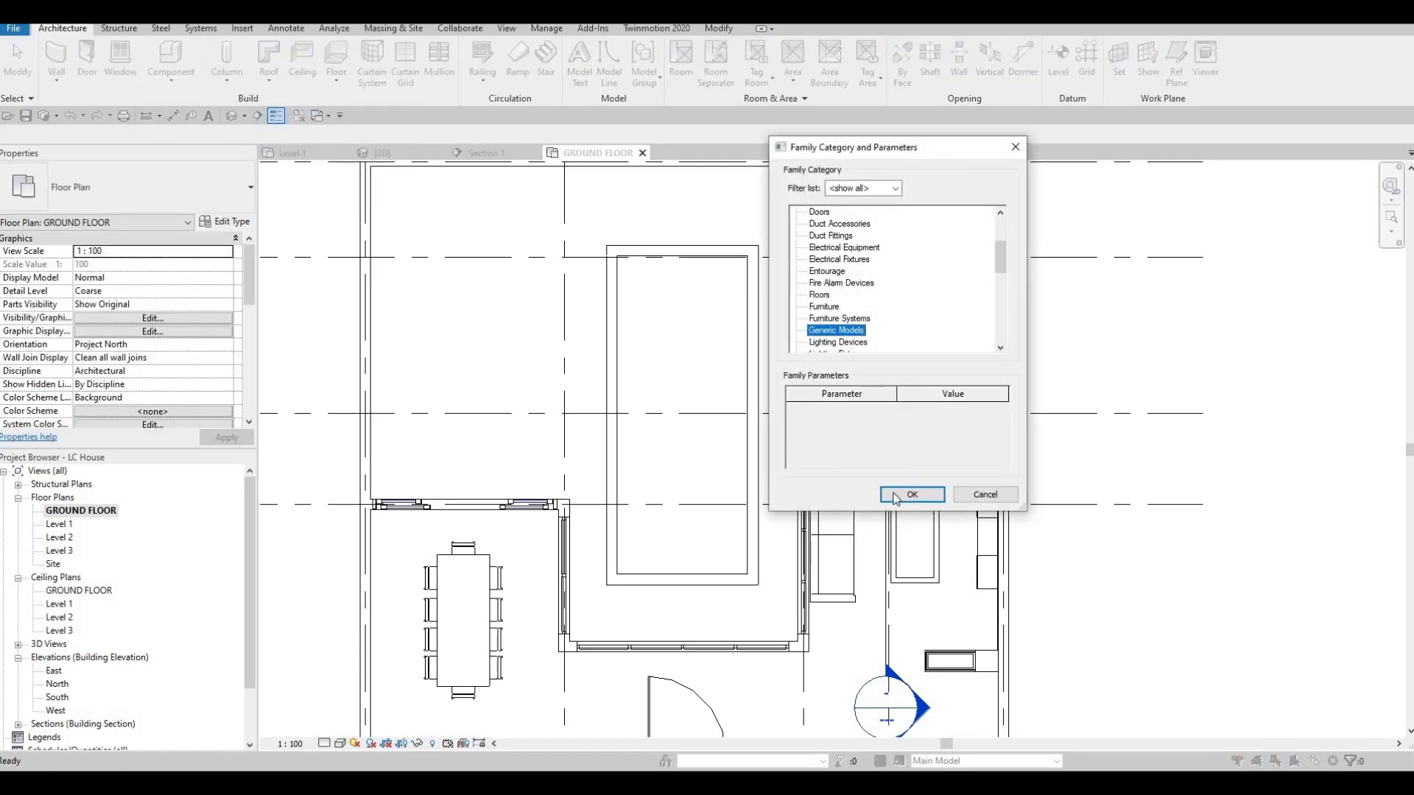
{"action": "left_click", "coordinate": [911, 494]}
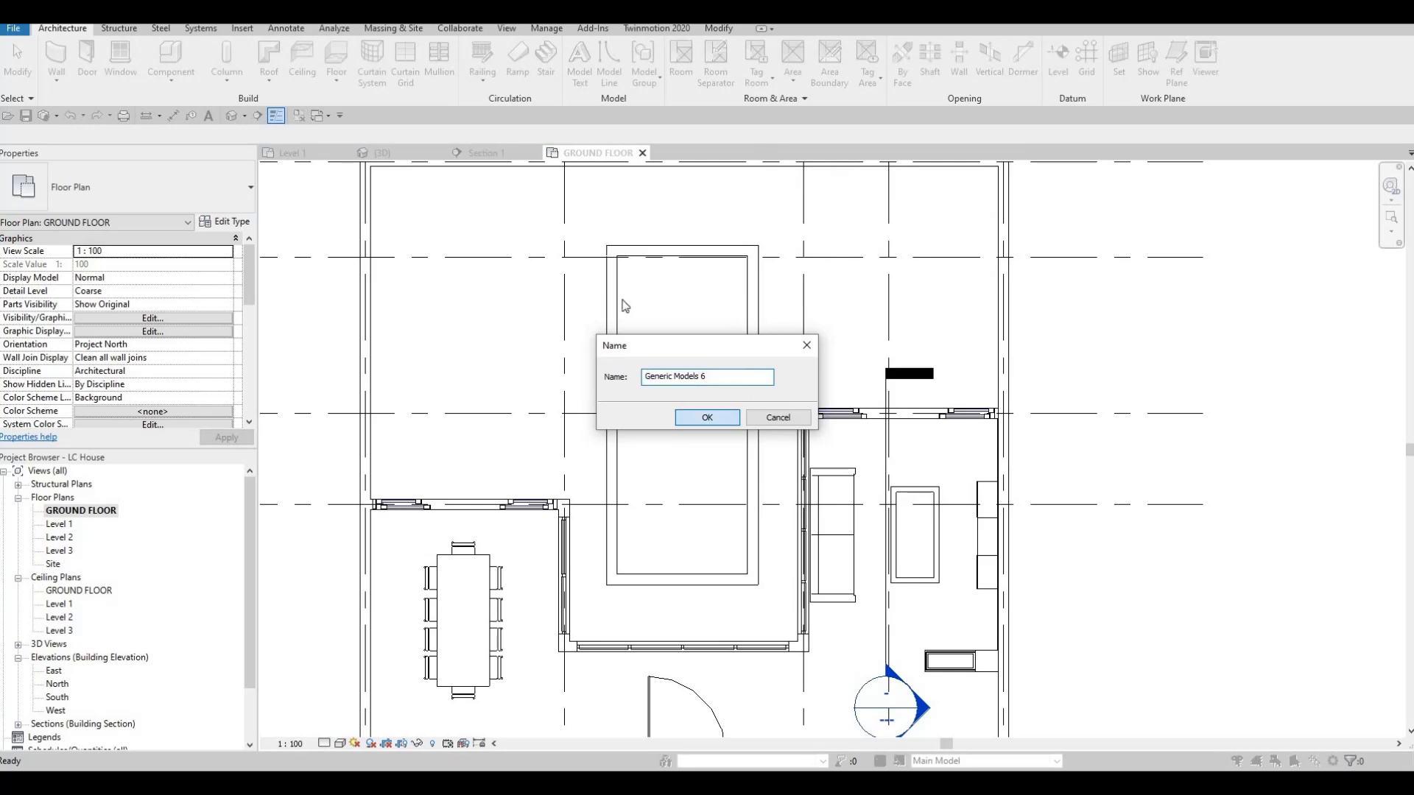
{"action": "left_click", "coordinate": [710, 418]}
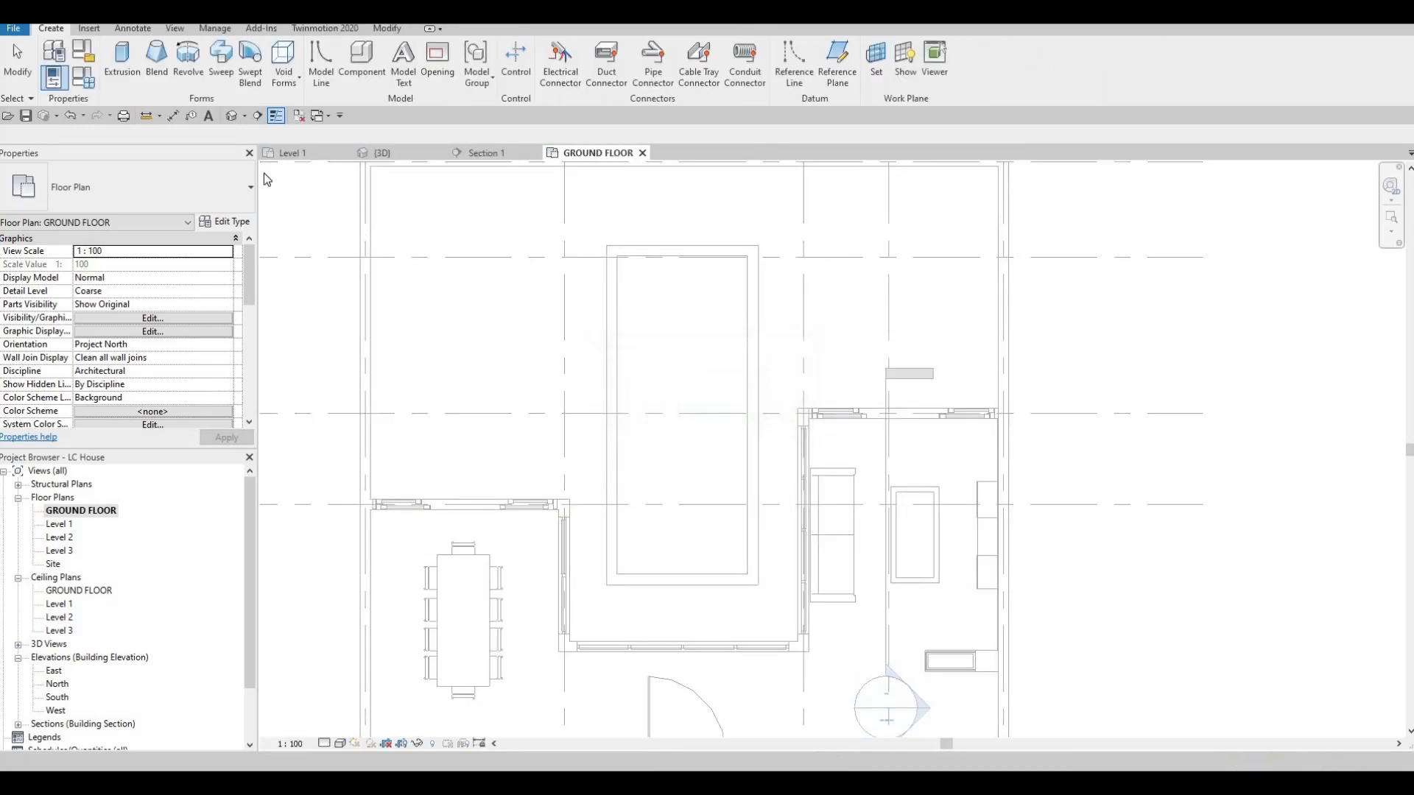
Start an extrusion and set its material to the copied Tile, Stone and Ceramic mix
{"action": "left_click", "coordinate": [122, 76]}
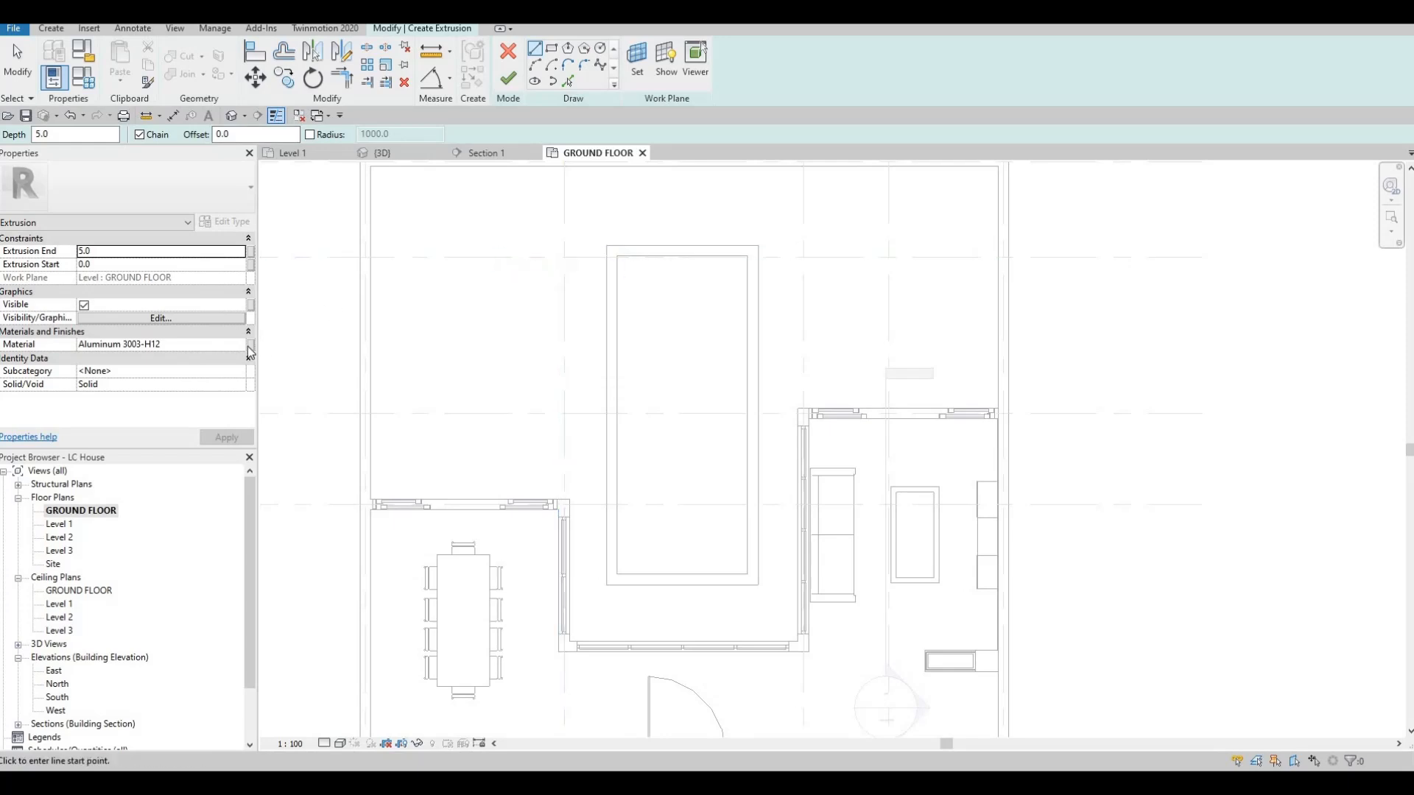
{"action": "left_click", "coordinate": [203, 344]}
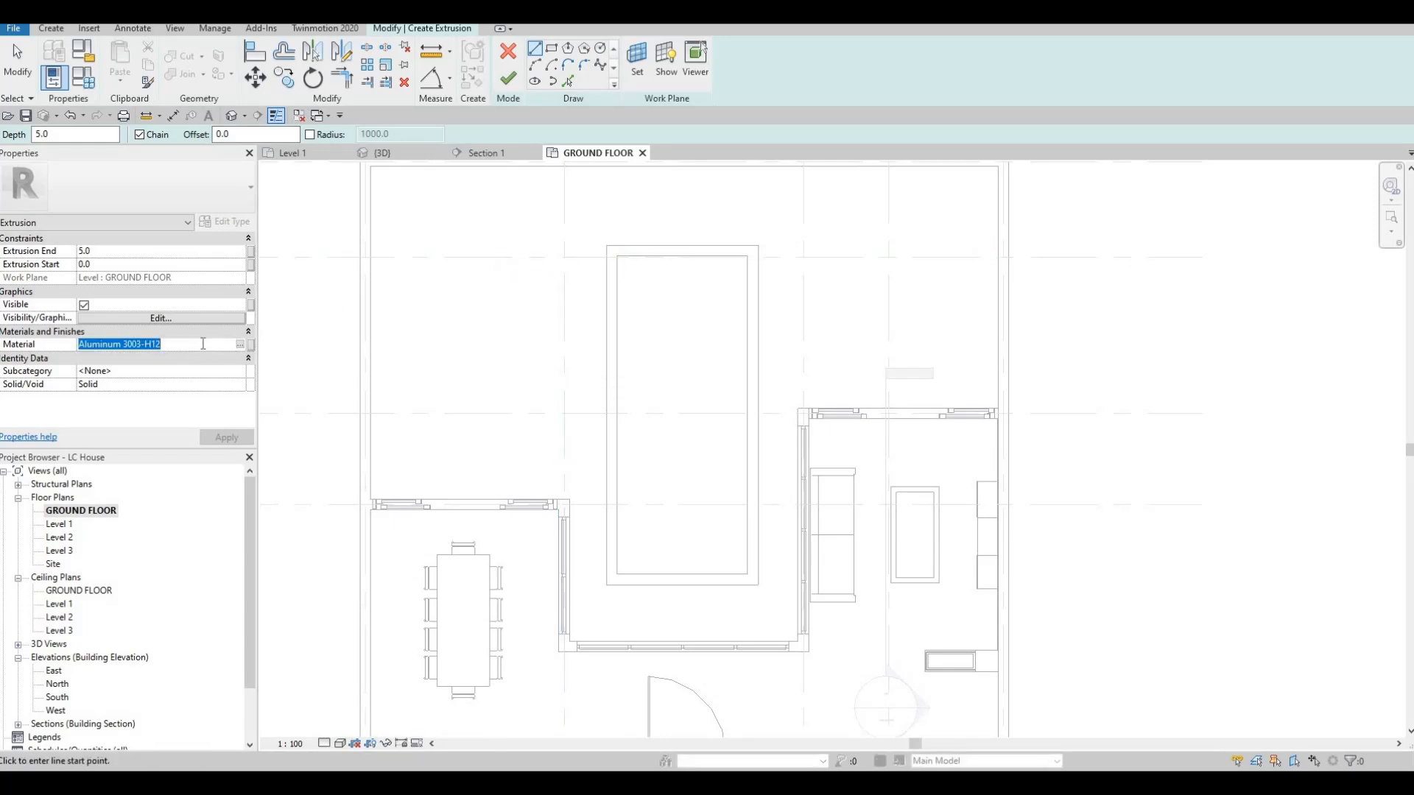
{"action": "key", "text": "ctrl+v"}
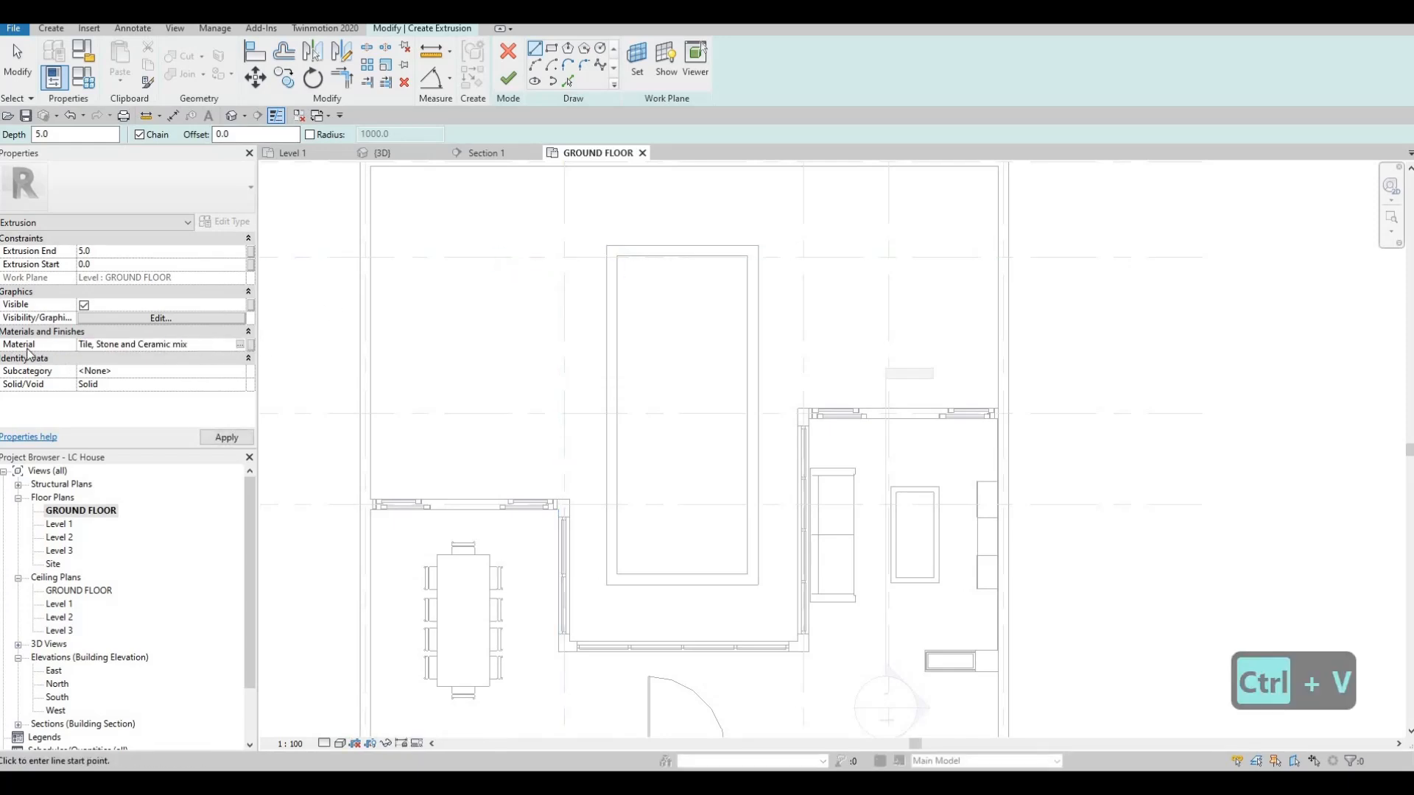
{"action": "left_click", "coordinate": [226, 438]}
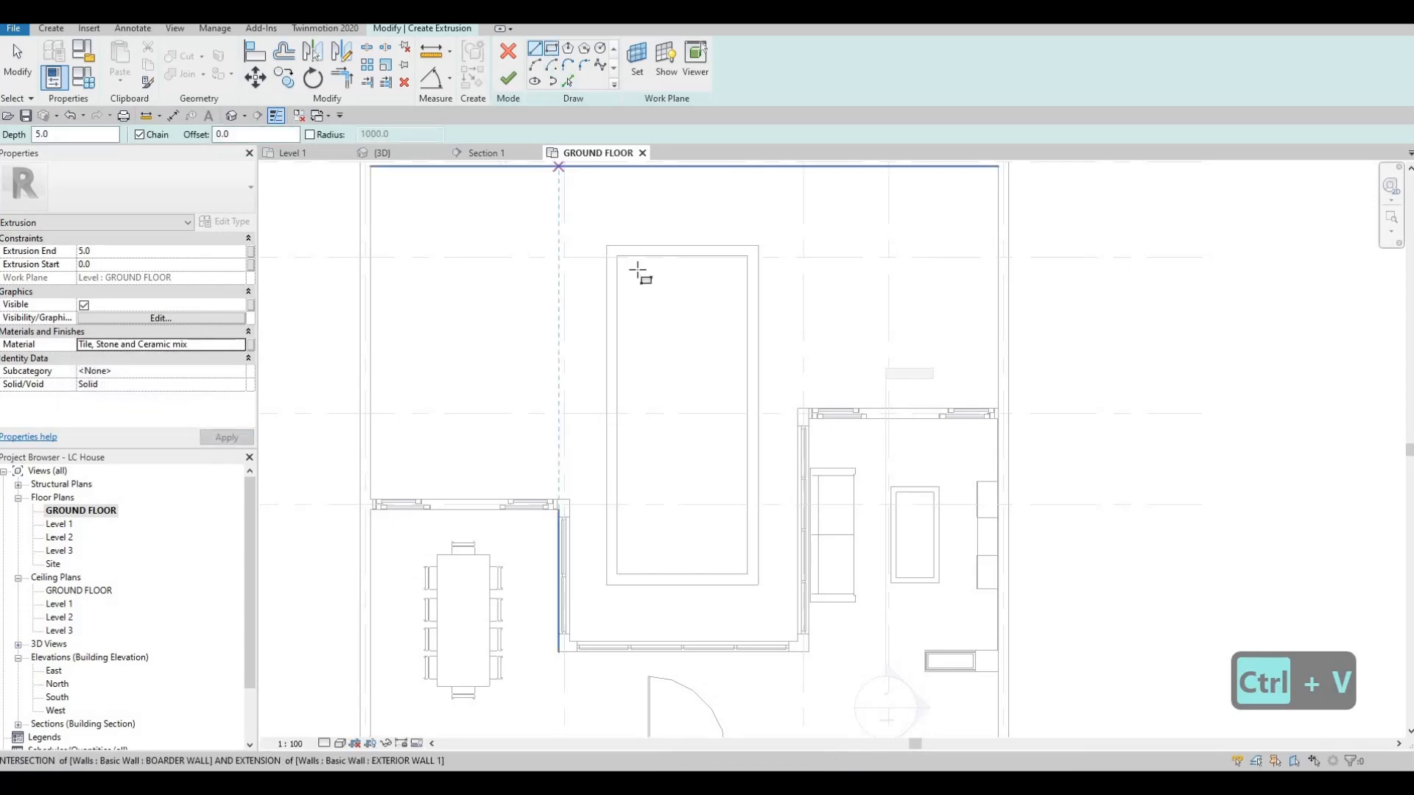
Sketch a rectangle between opposite inner corners of the pool walls, then finish the extrusion and the in-place model
{"action": "scroll", "coordinate": [623, 265], "scroll_direction": "up", "scroll_amount": 4}
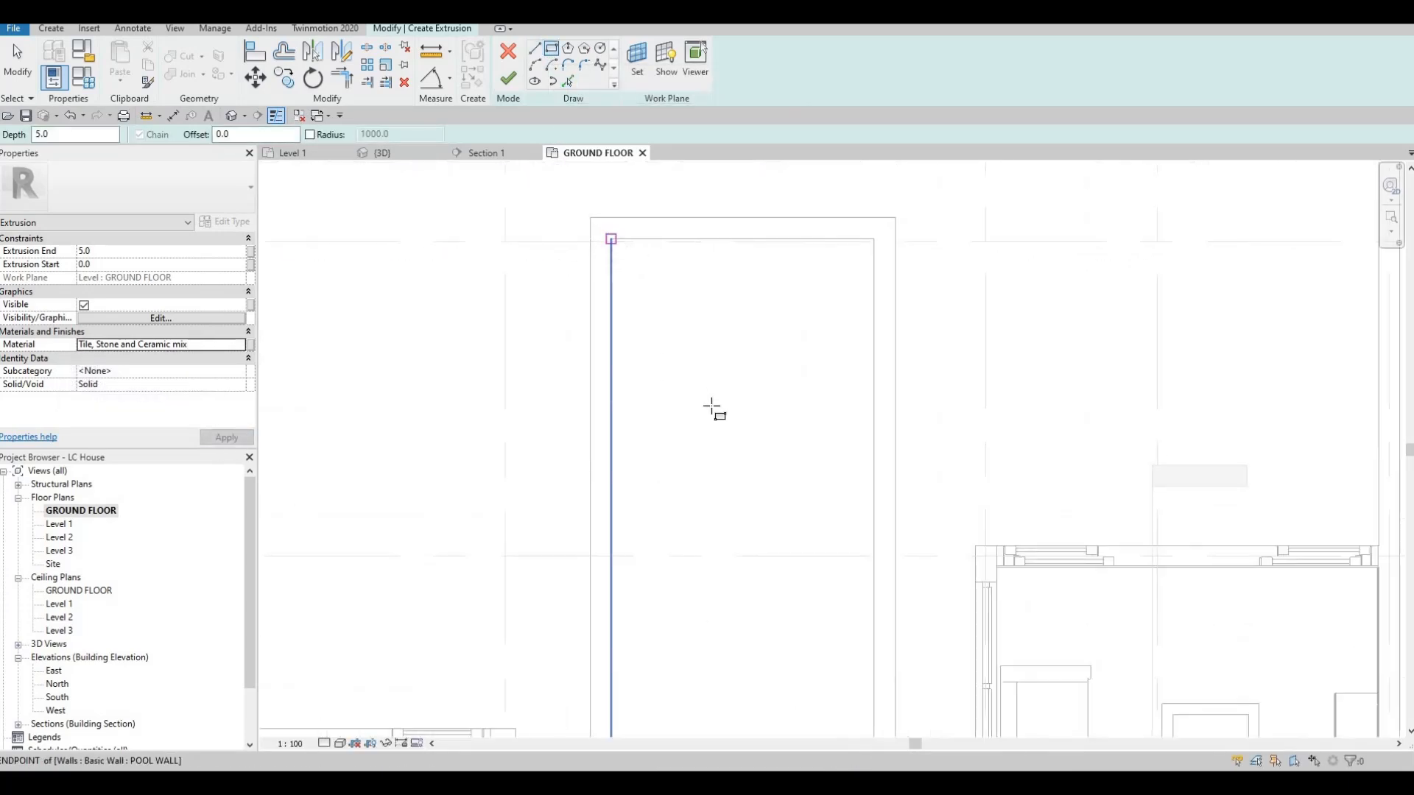
{"action": "left_click", "coordinate": [610, 239]}
{"action": "middle_click_drag", "start_coordinate": [712, 406], "coordinate": [661, 277]}
{"action": "scroll", "coordinate": [757, 410], "scroll_direction": "down", "scroll_amount": 2}
{"action": "middle_click_drag", "start_coordinate": [736, 471], "coordinate": [709, 278]}
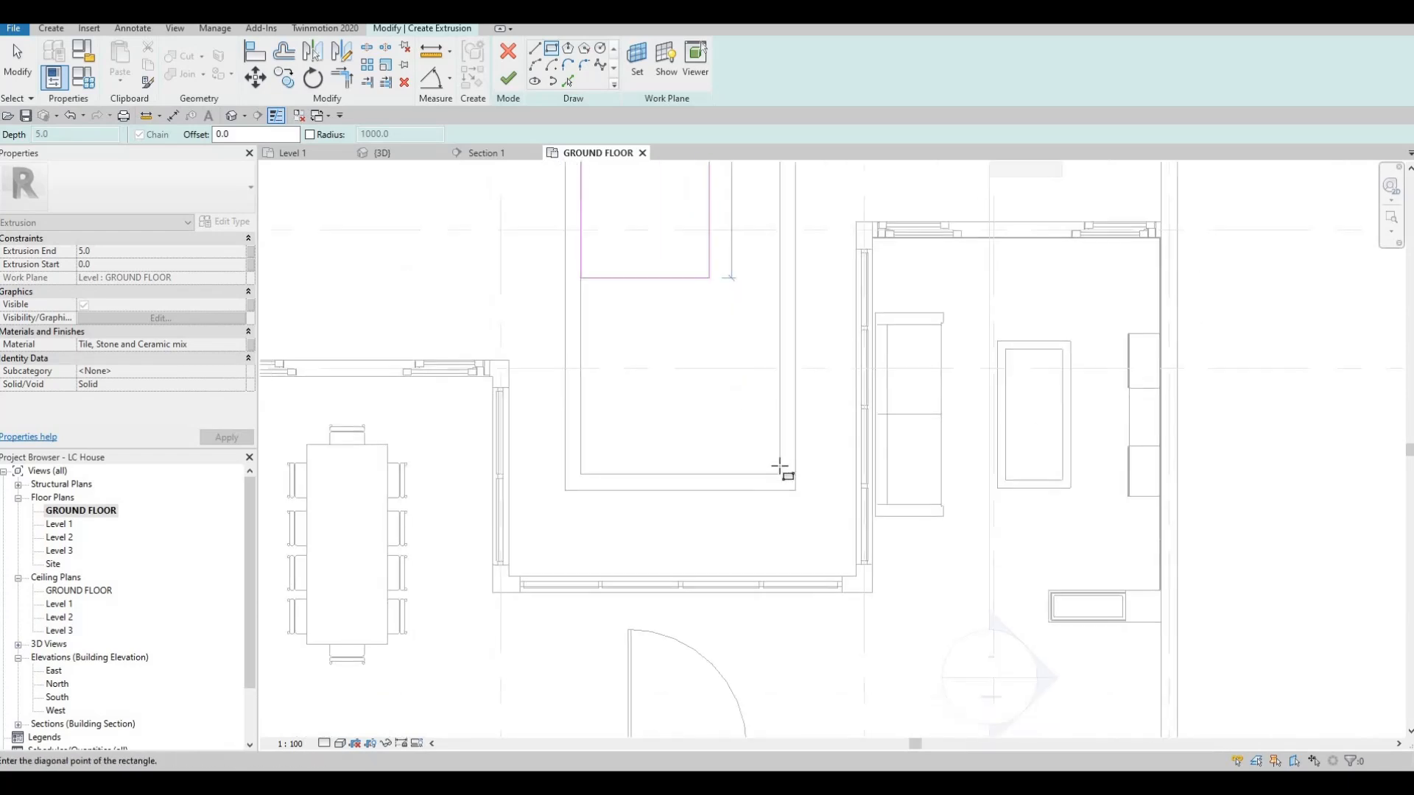
{"action": "left_click", "coordinate": [780, 469]}
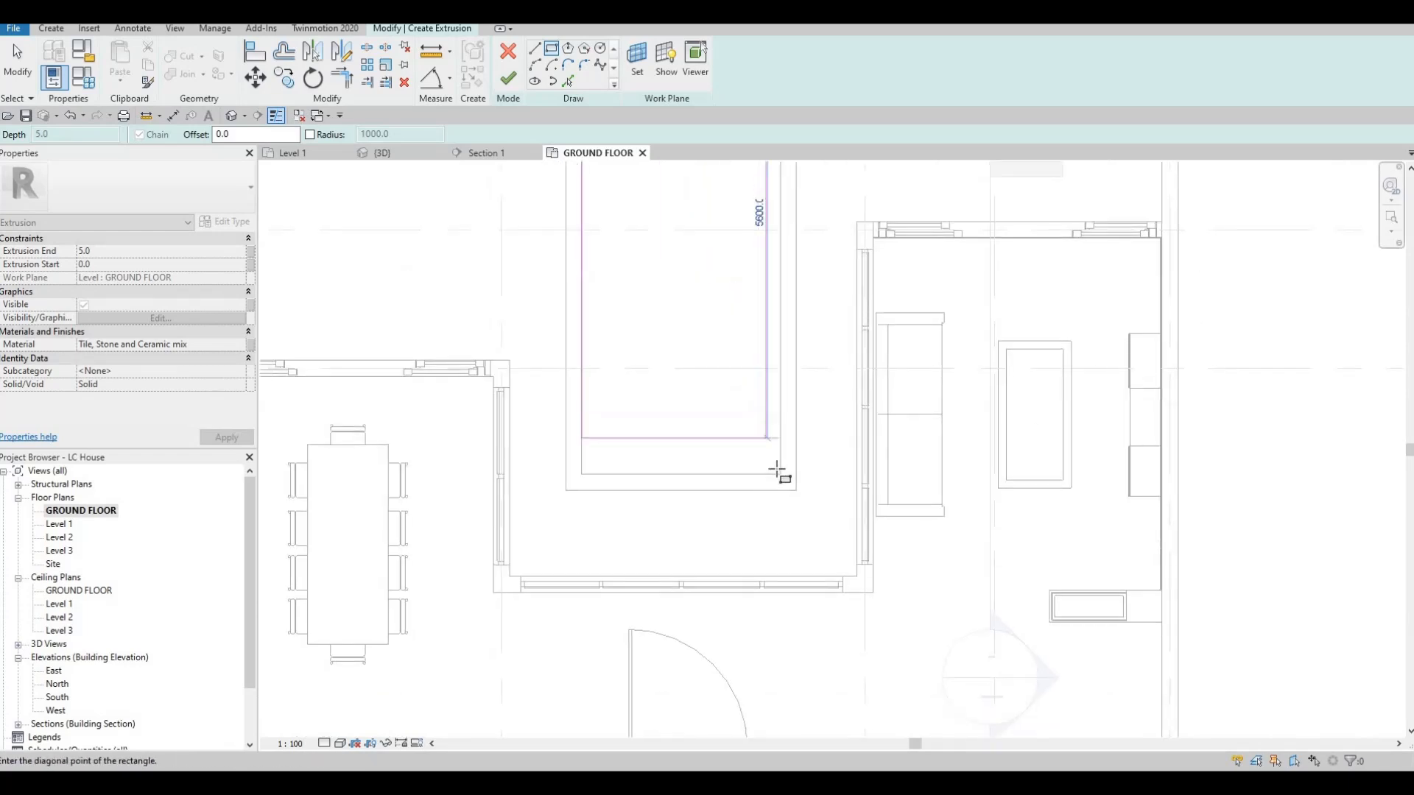
{"action": "left_click", "coordinate": [508, 79]}
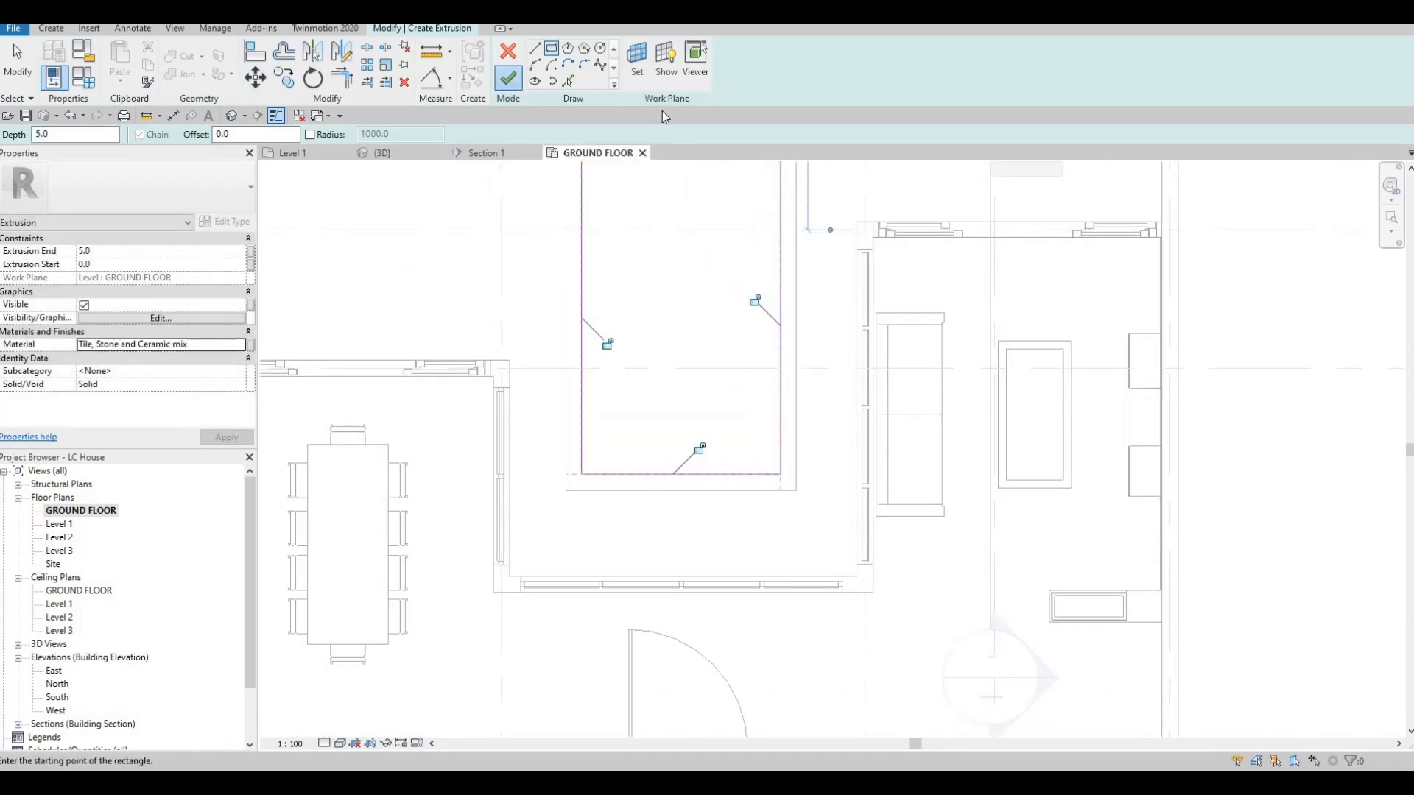
{"action": "left_click", "coordinate": [749, 55]}
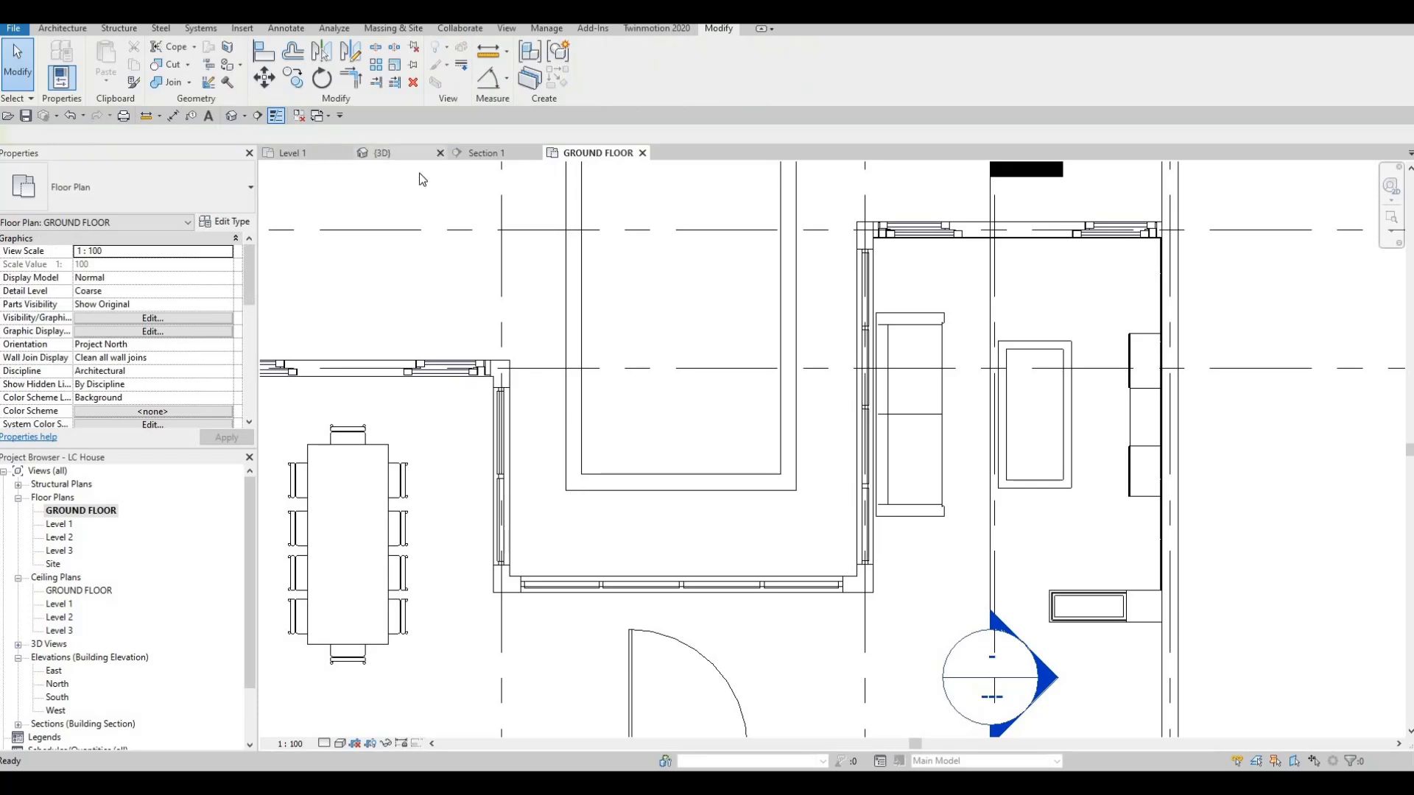
In the 3D view, stretch the extrusion down to the pool's base and lower its top face to form a thin pool floor
{"action": "left_click", "coordinate": [385, 151]}
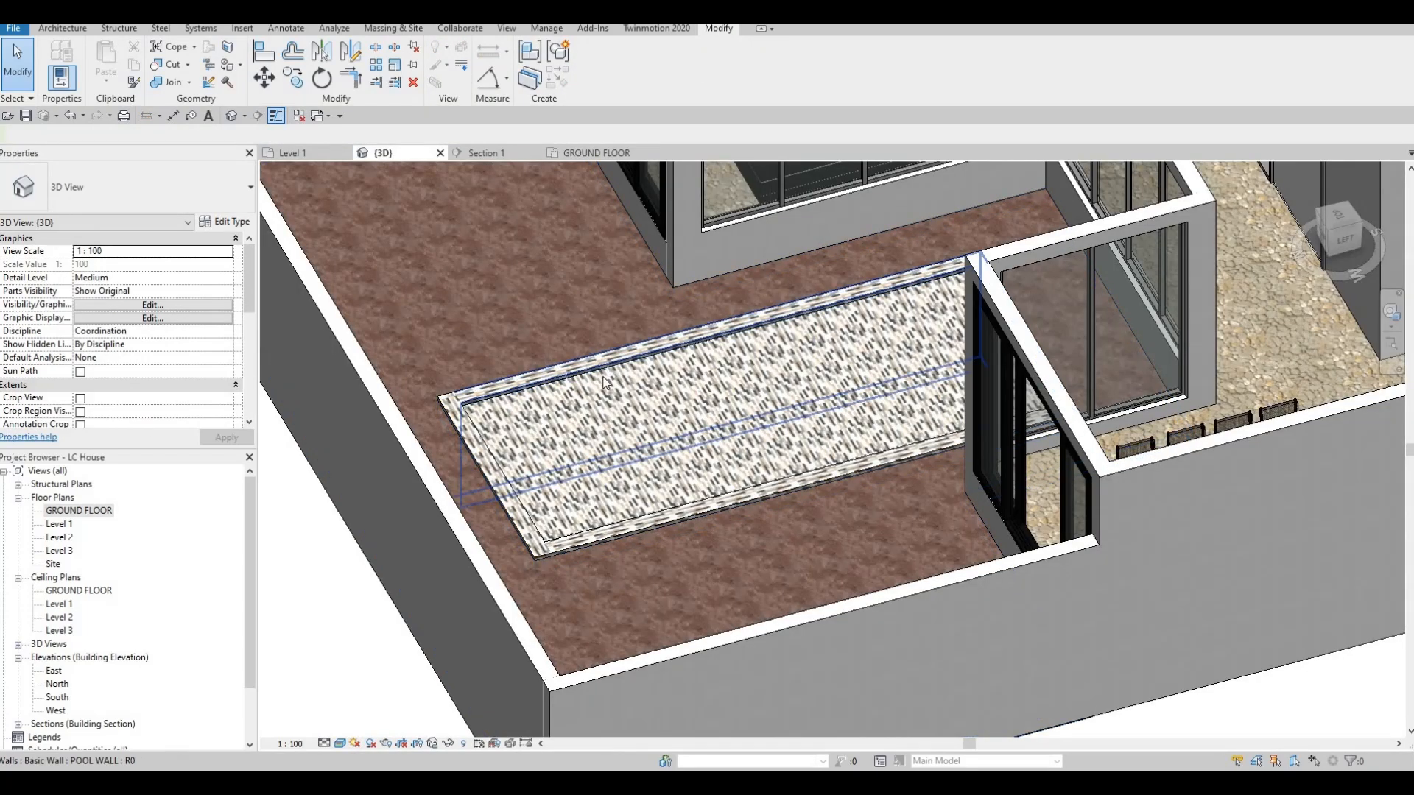
{"action": "left_click", "coordinate": [756, 434]}
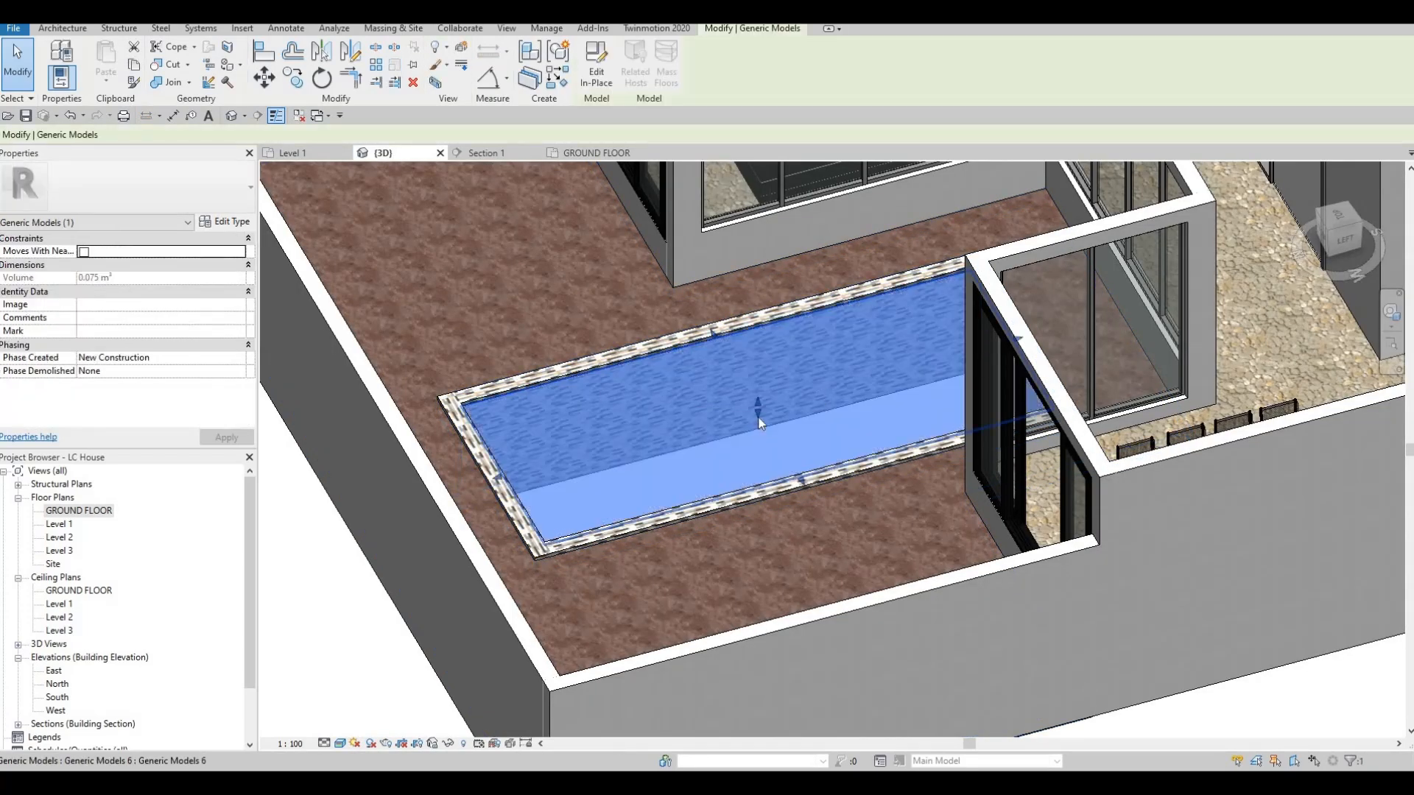
{"action": "left_click_drag", "start_coordinate": [761, 424], "coordinate": [750, 511]}
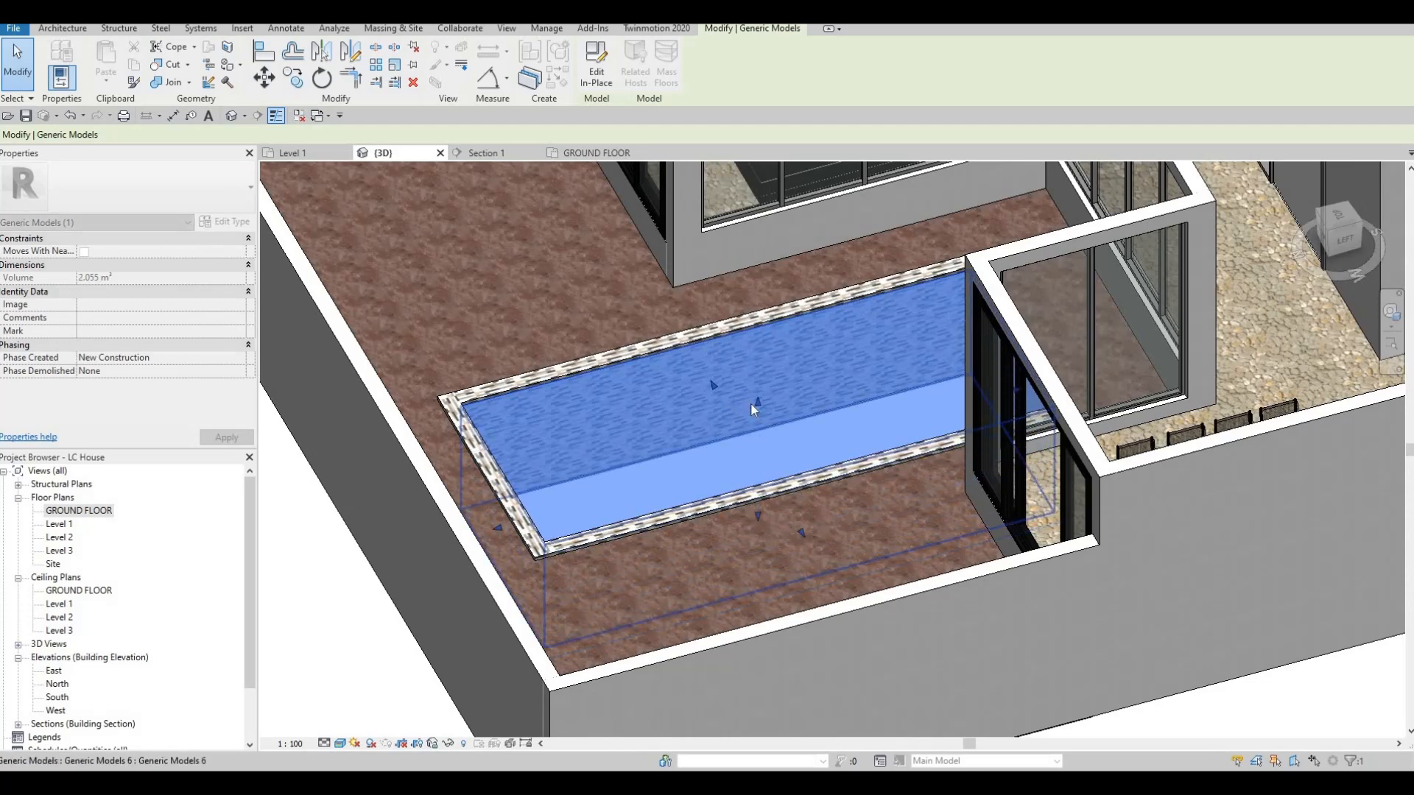
{"action": "left_click_drag", "start_coordinate": [758, 401], "coordinate": [758, 397]}
{"action": "left_click_drag", "start_coordinate": [755, 491], "coordinate": [756, 501]}
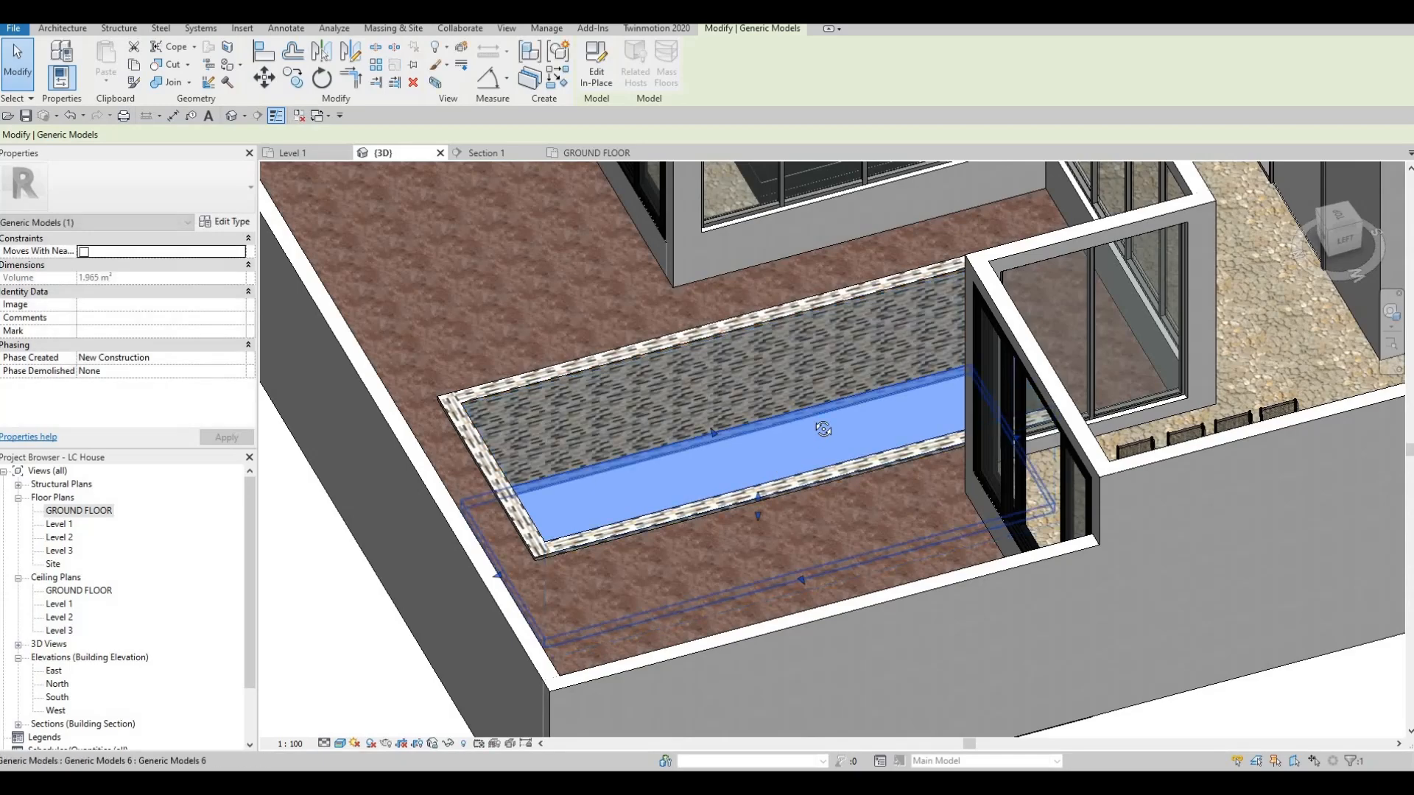
From below, align the underside of the pool floor with the bottom of the pool walls and end the Align command
{"action": "middle_click_drag", "start_coordinate": [824, 428], "coordinate": [550, 426], "text": "shift"}
{"action": "key", "text": "Escape"}
{"action": "scroll", "coordinate": [576, 453], "scroll_direction": "up", "scroll_amount": 5}
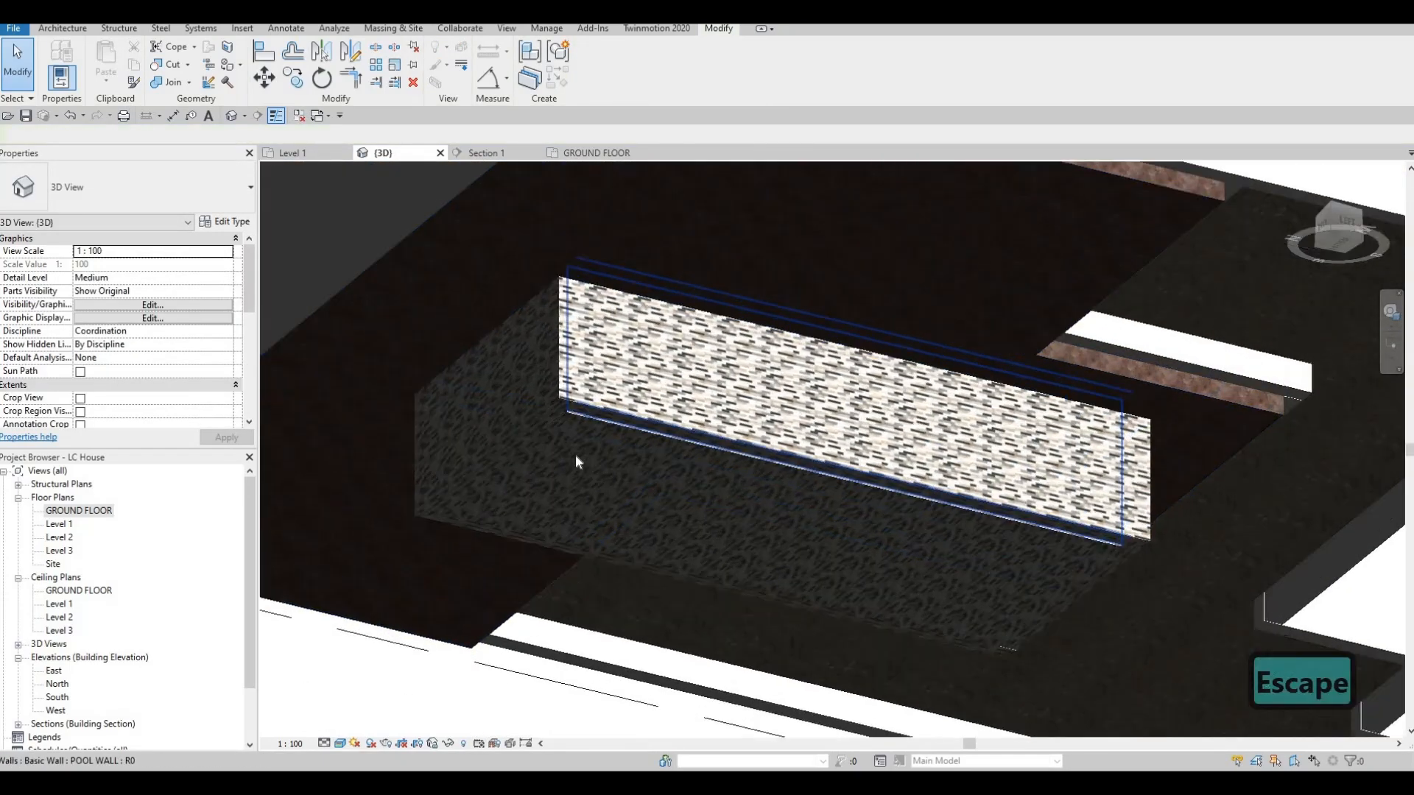
{"action": "key", "text": "a"}
{"action": "key", "text": "l"}
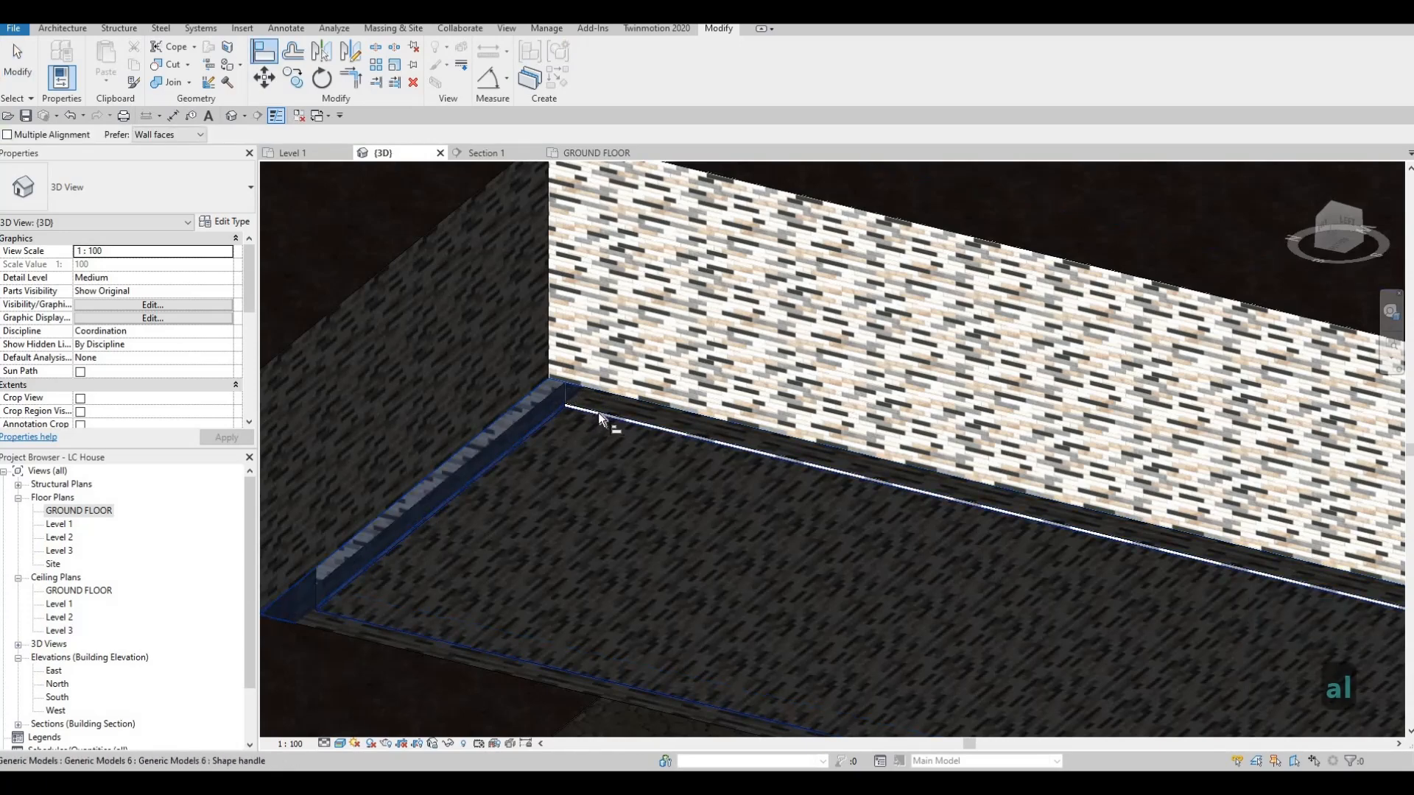
{"action": "left_click", "coordinate": [597, 410]}
{"action": "key", "text": "Escape"}
{"action": "key", "text": "Escape"}
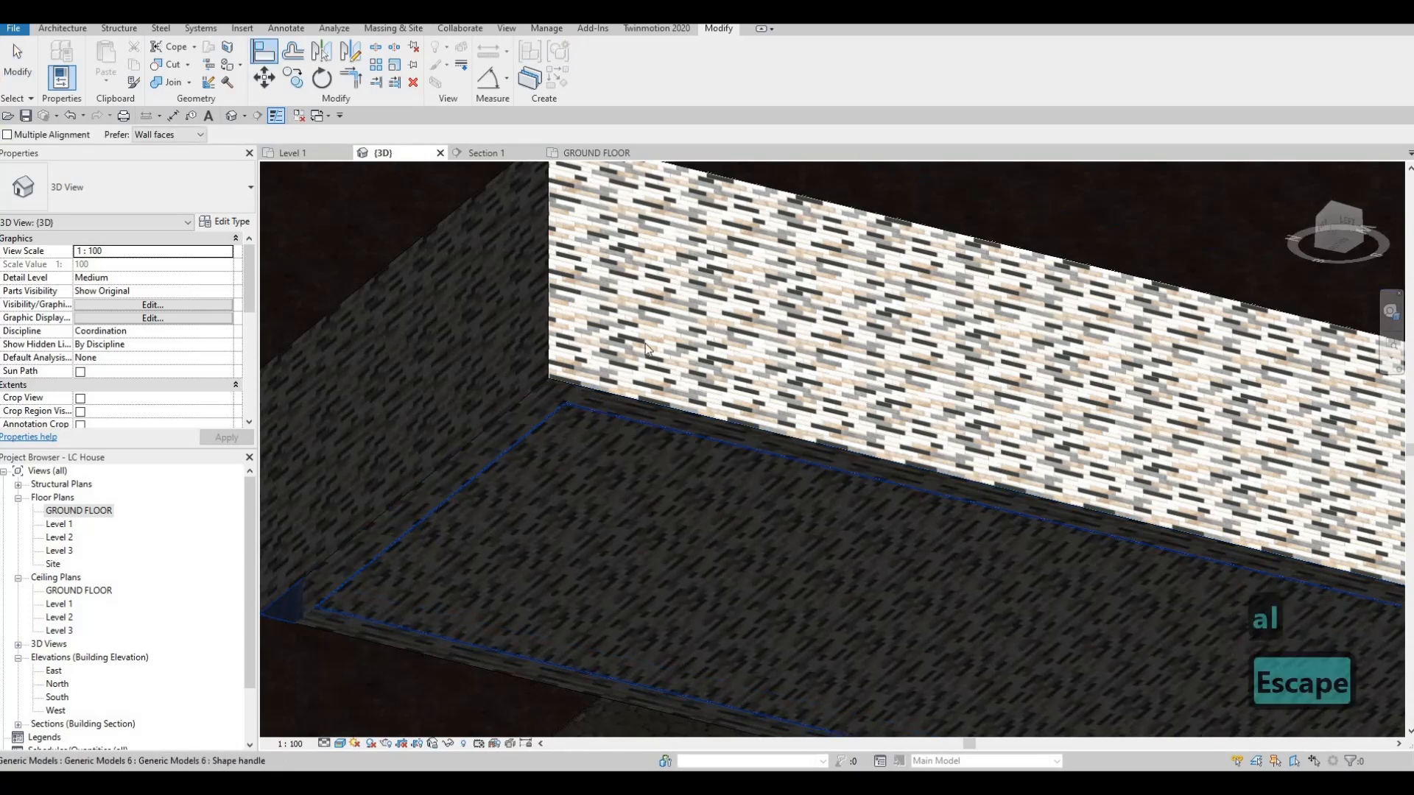
{"action": "scroll", "coordinate": [595, 402], "scroll_direction": "down", "scroll_amount": 4}
{"action": "middle_click_drag", "start_coordinate": [668, 542], "coordinate": [754, 410], "text": "shift"}
{"action": "key", "text": "Escape"}
{"action": "left_click", "coordinate": [755, 412]}
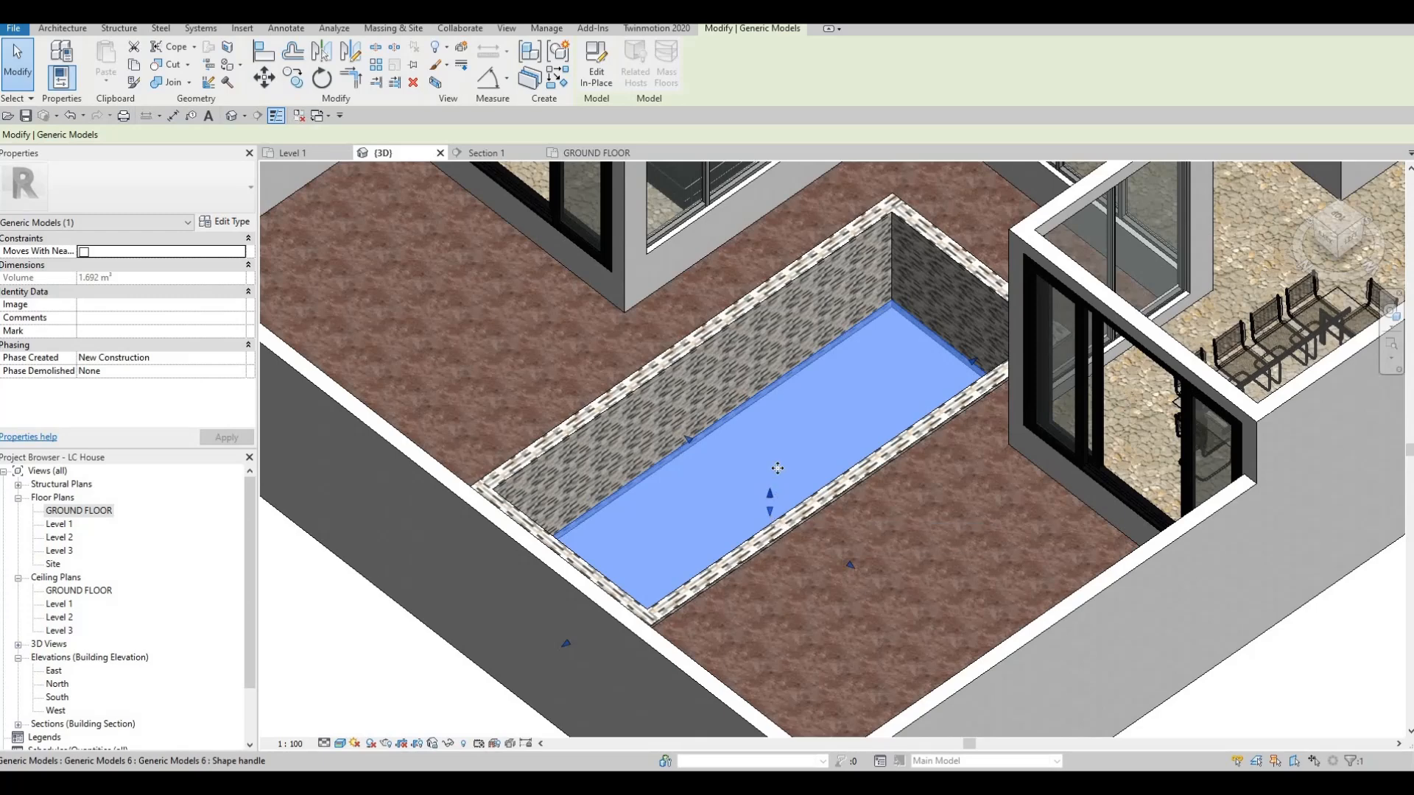
{"action": "key", "text": "Escape"}
{"action": "key", "text": "Escape"}
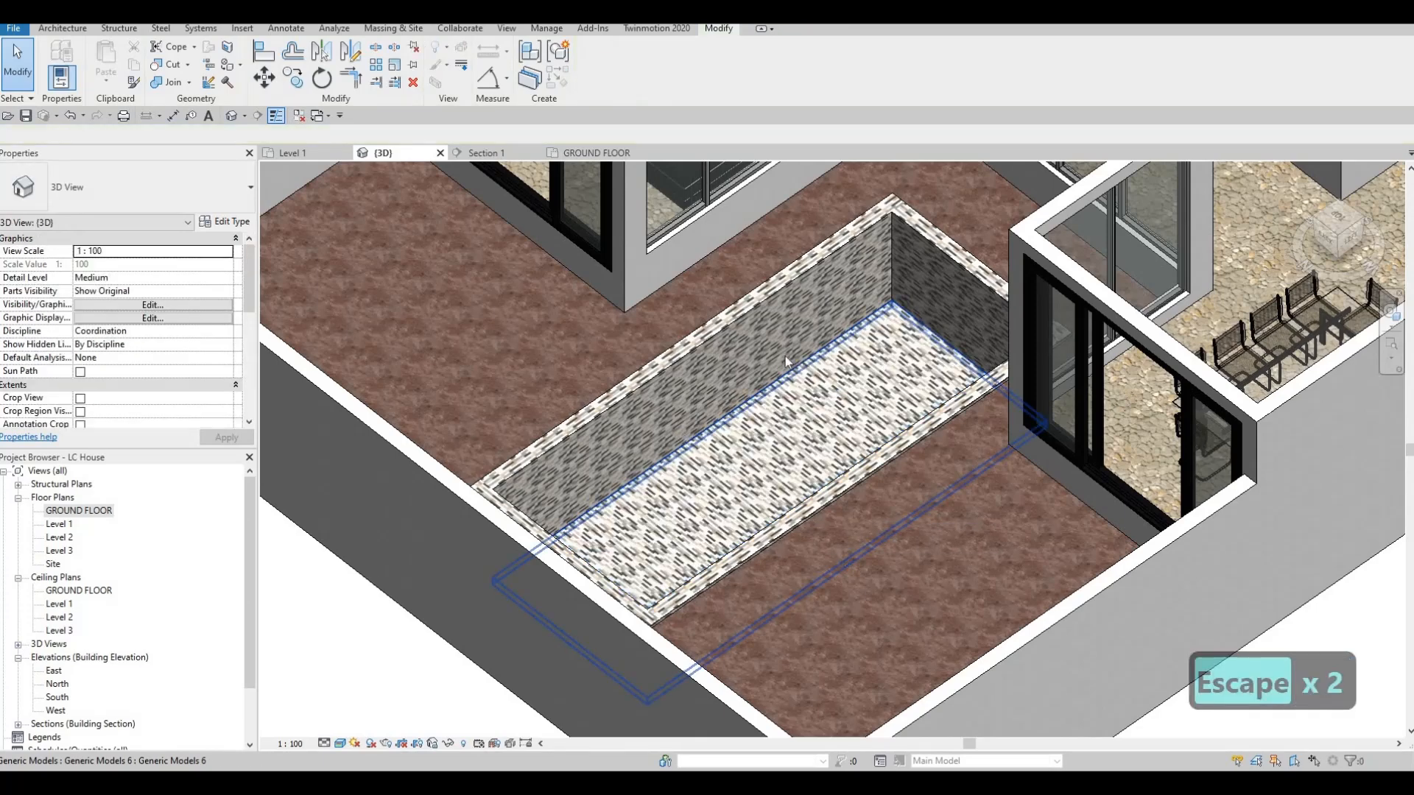
In the ground floor plan, start an in-place Generic Models component and begin an extrusion for the pool water
{"action": "double_click", "coordinate": [103, 510]}
{"action": "middle_click_drag", "start_coordinate": [567, 347], "coordinate": [541, 443]}
{"action": "scroll", "coordinate": [541, 443], "scroll_direction": "down", "scroll_amount": 2}
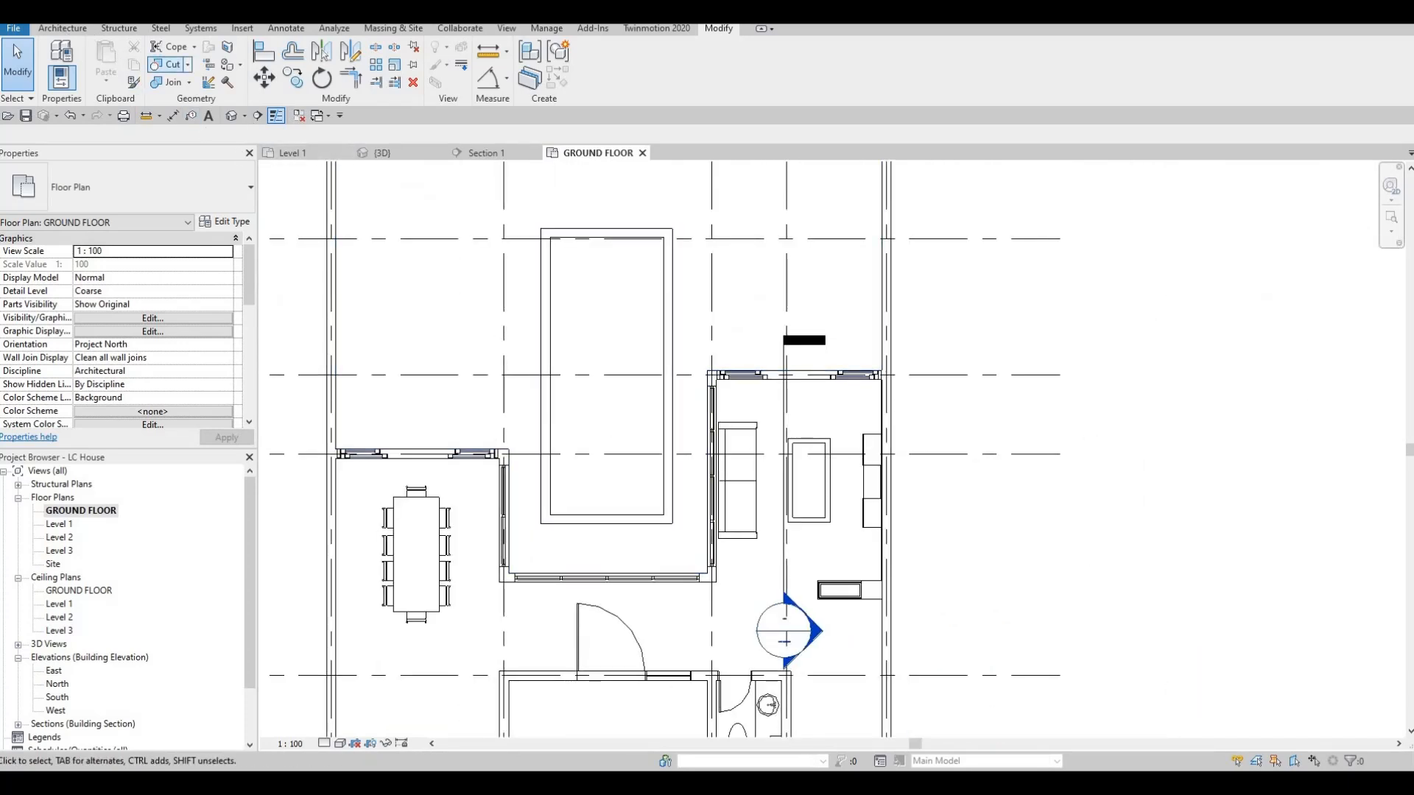
{"action": "left_click", "coordinate": [62, 28]}
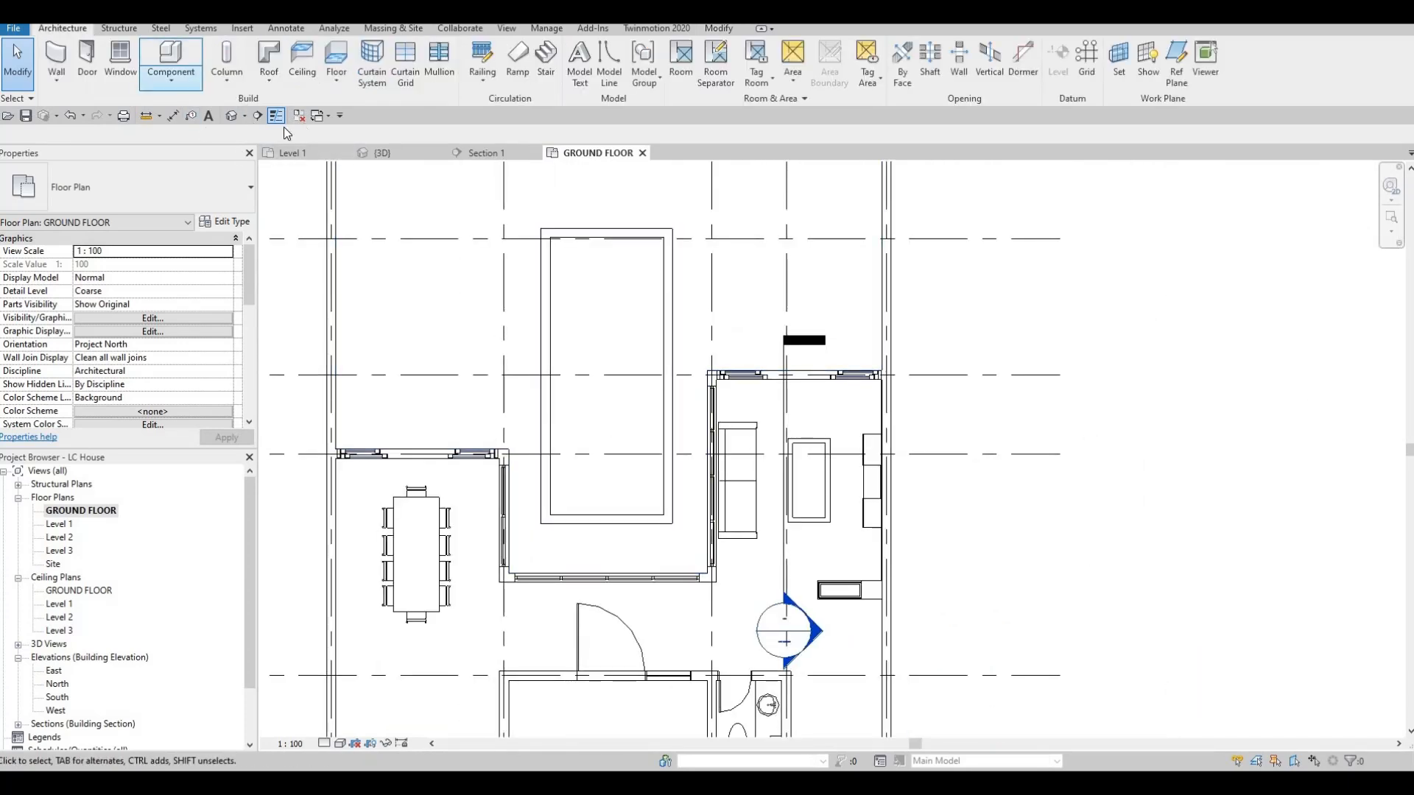
{"action": "left_click", "coordinate": [171, 73]}
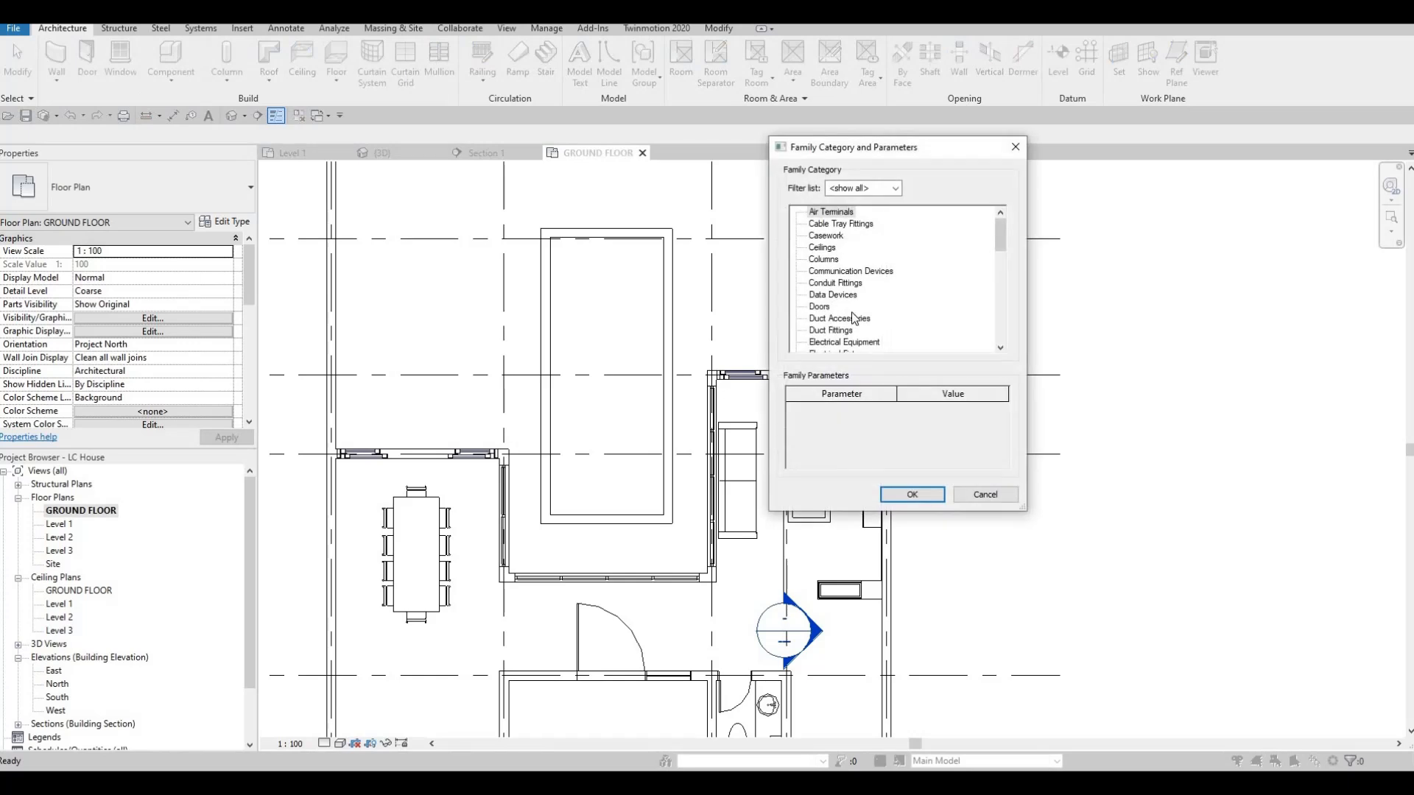
{"action": "scroll", "coordinate": [854, 319], "scroll_direction": "down", "scroll_amount": 2}
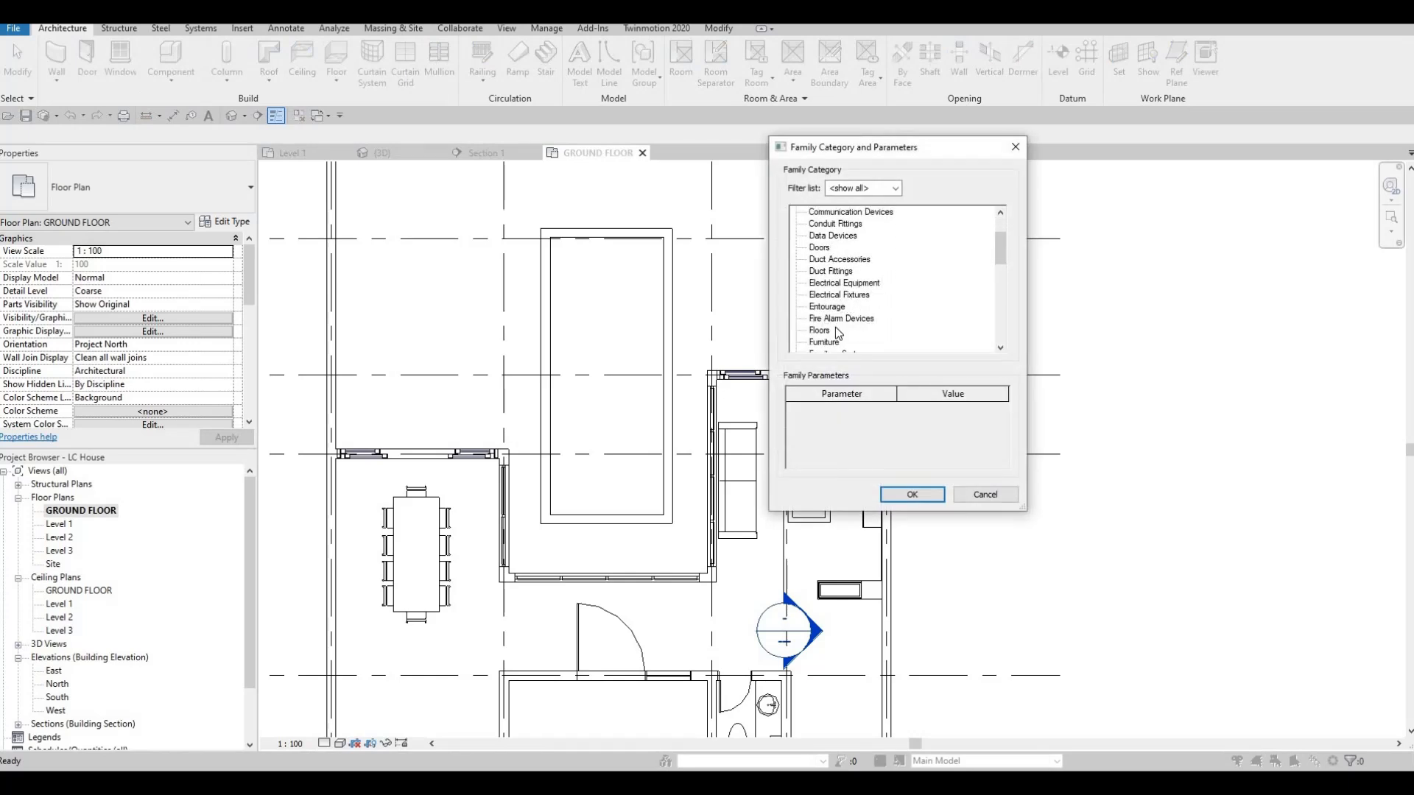
{"action": "scroll", "coordinate": [840, 339], "scroll_direction": "down", "scroll_amount": 1}
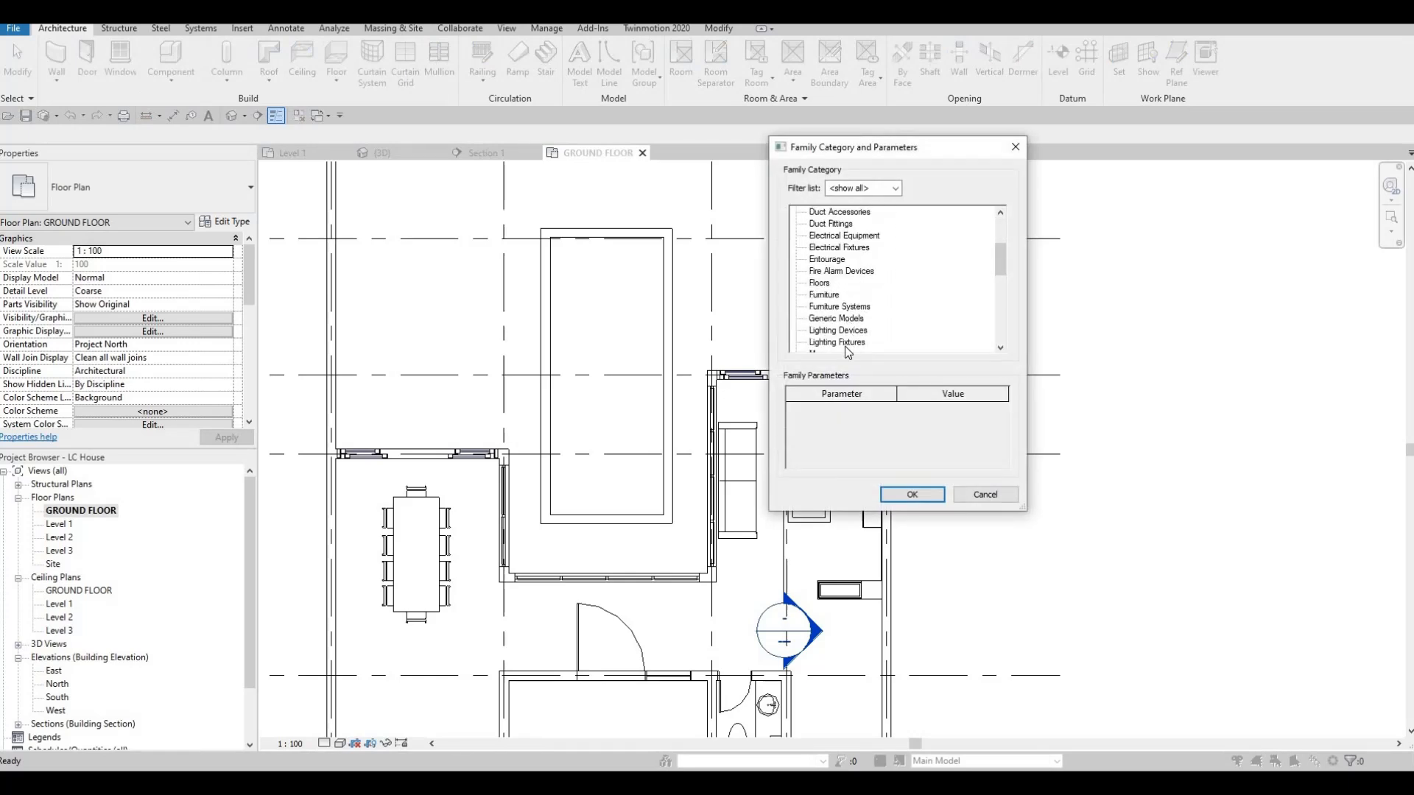
{"action": "left_click", "coordinate": [911, 494]}
{"action": "left_click", "coordinate": [723, 422]}
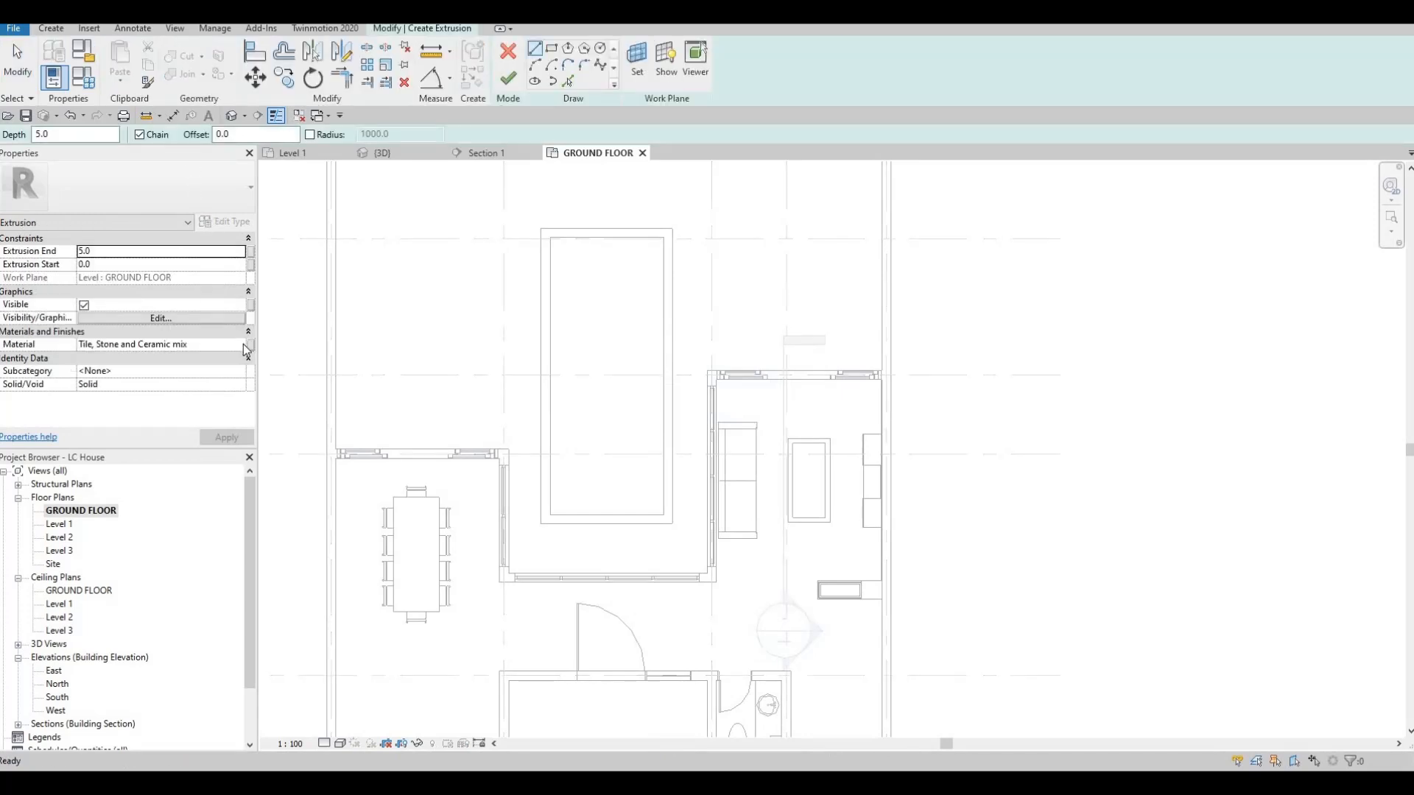
Search the materials for water, add the second Water material from the AEC library to the project, and assign it to the extrusion
{"action": "left_click", "coordinate": [243, 343]}
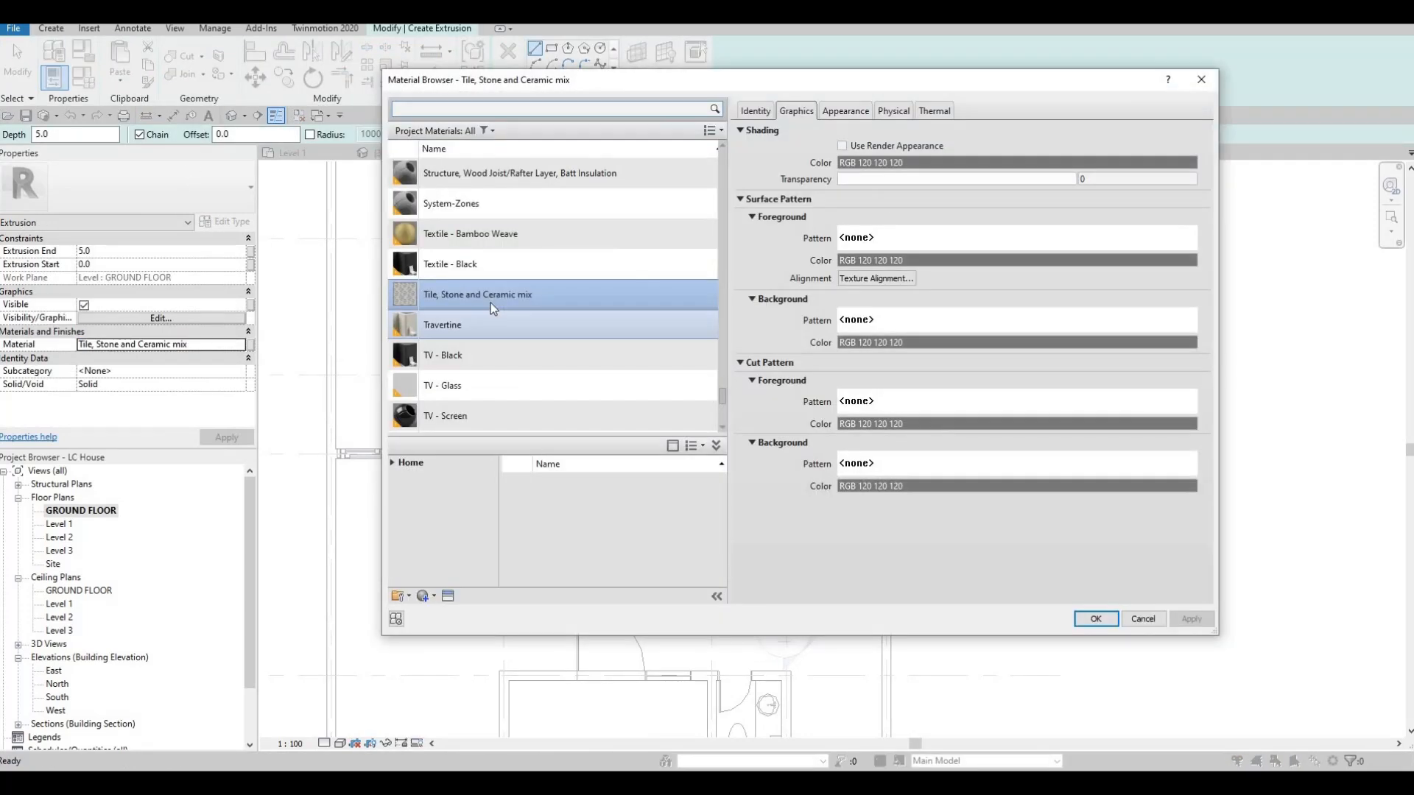
{"action": "scroll", "coordinate": [468, 203], "scroll_direction": "up", "scroll_amount": 1}
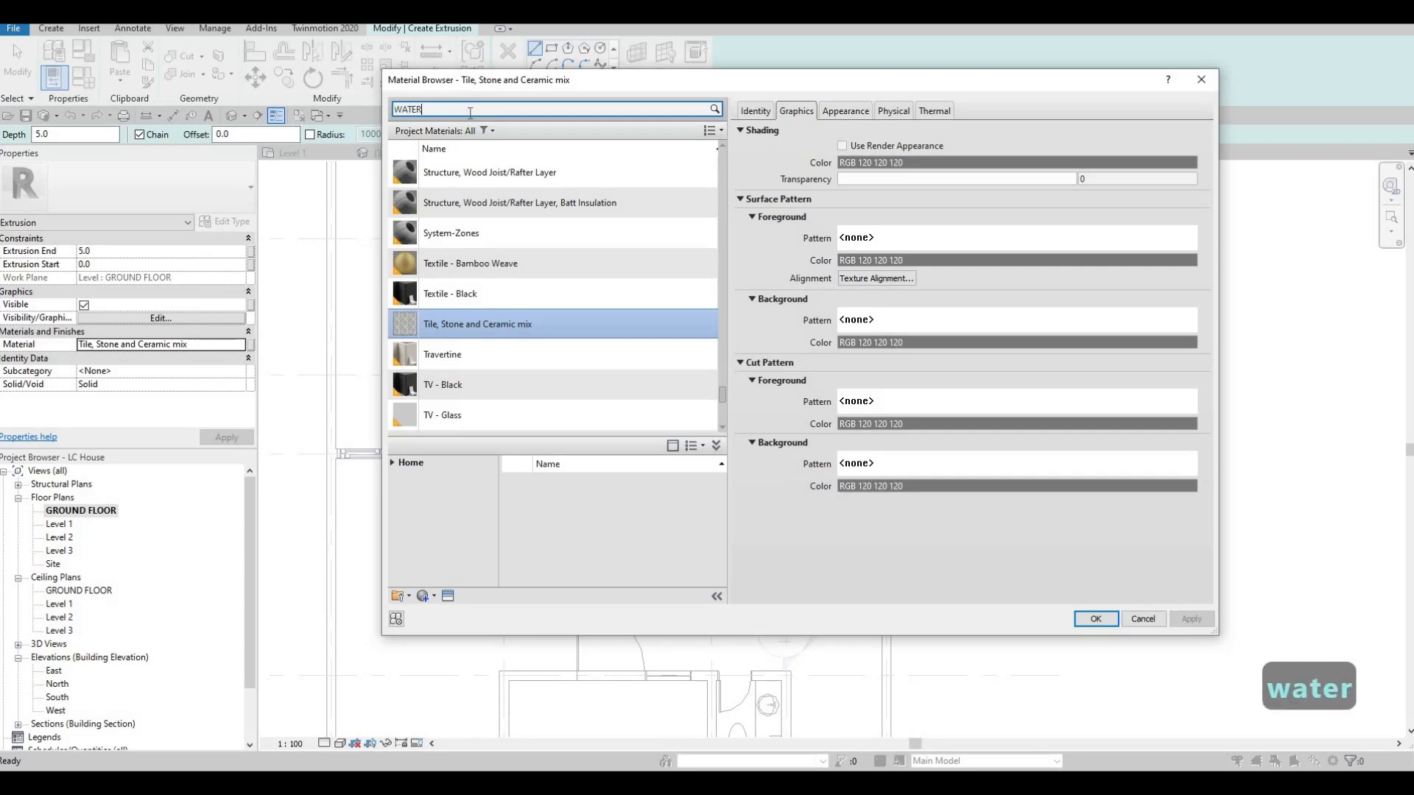
{"action": "left_click", "coordinate": [692, 520]}
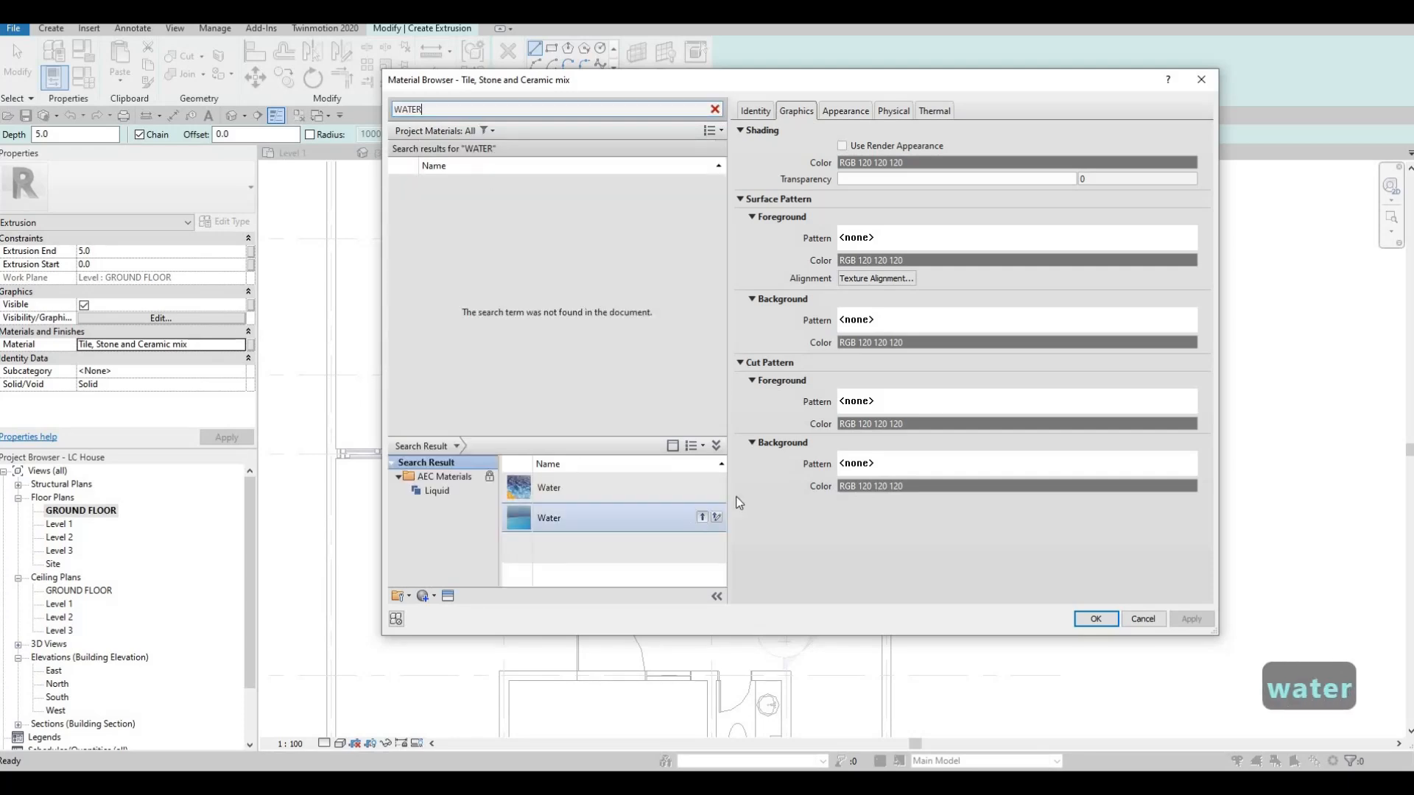
{"action": "left_click", "coordinate": [701, 517]}
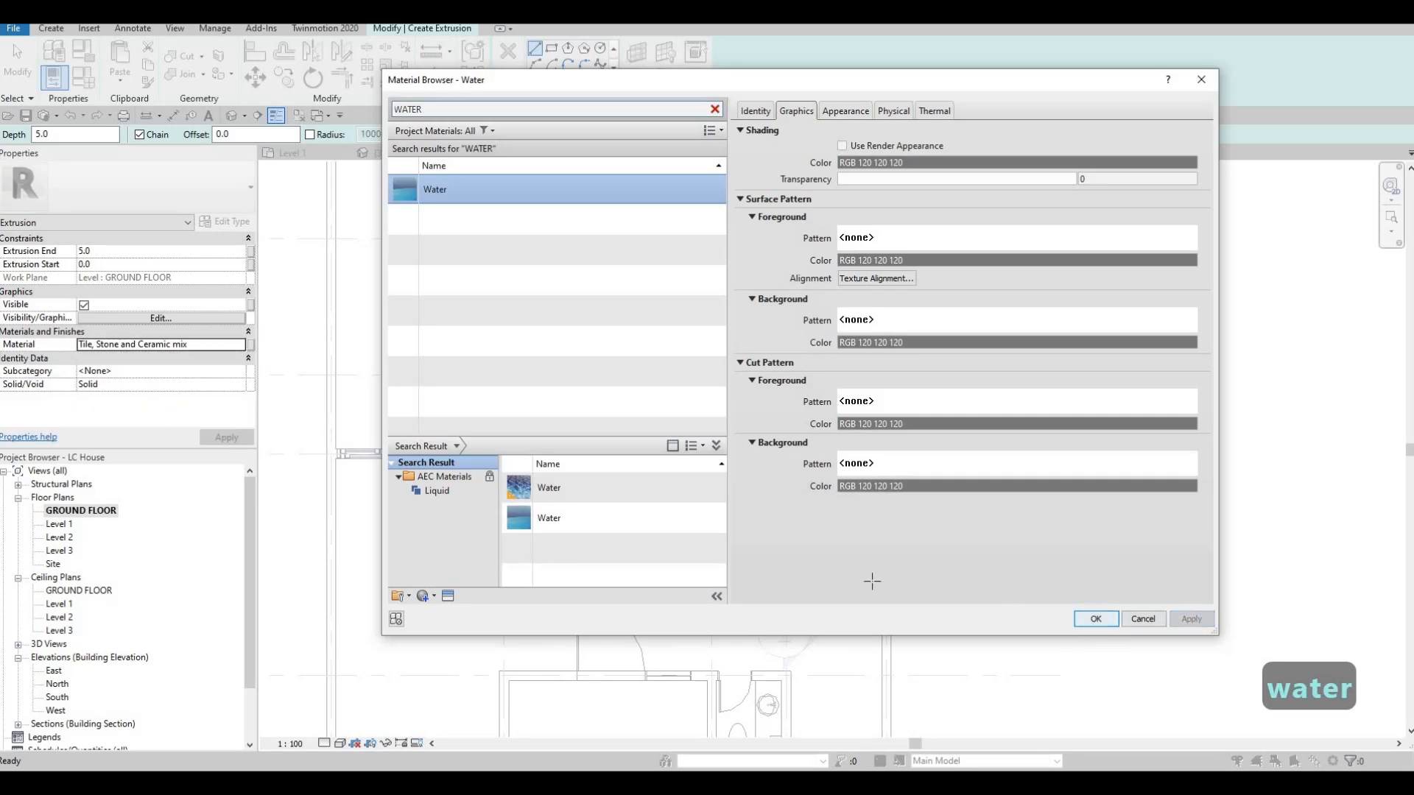
{"action": "left_click", "coordinate": [1096, 619]}
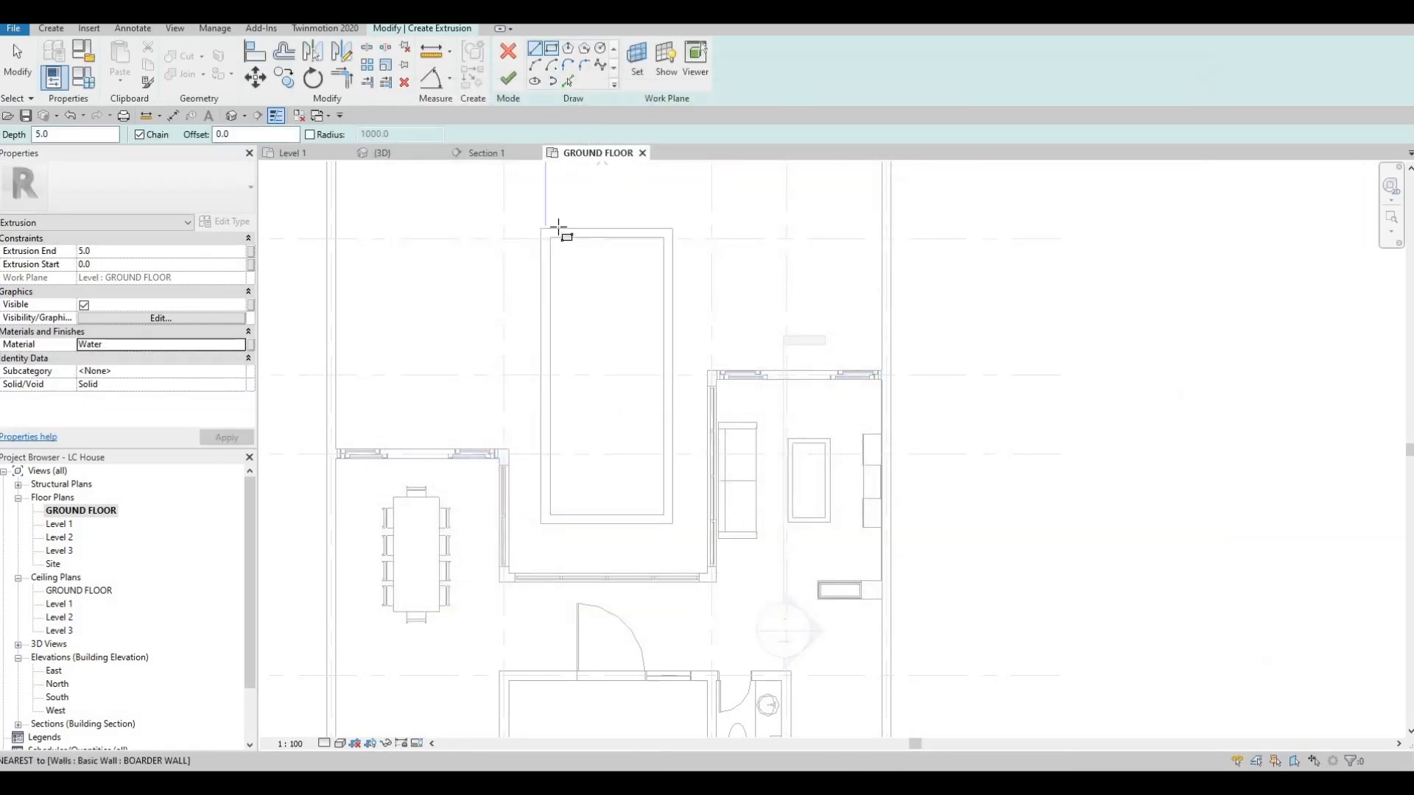
Sketch a rectangle between opposite inner corners of the pool walls, finish the water extrusion, and finish the in-place model
{"action": "scroll", "coordinate": [548, 251], "scroll_direction": "up", "scroll_amount": 4}
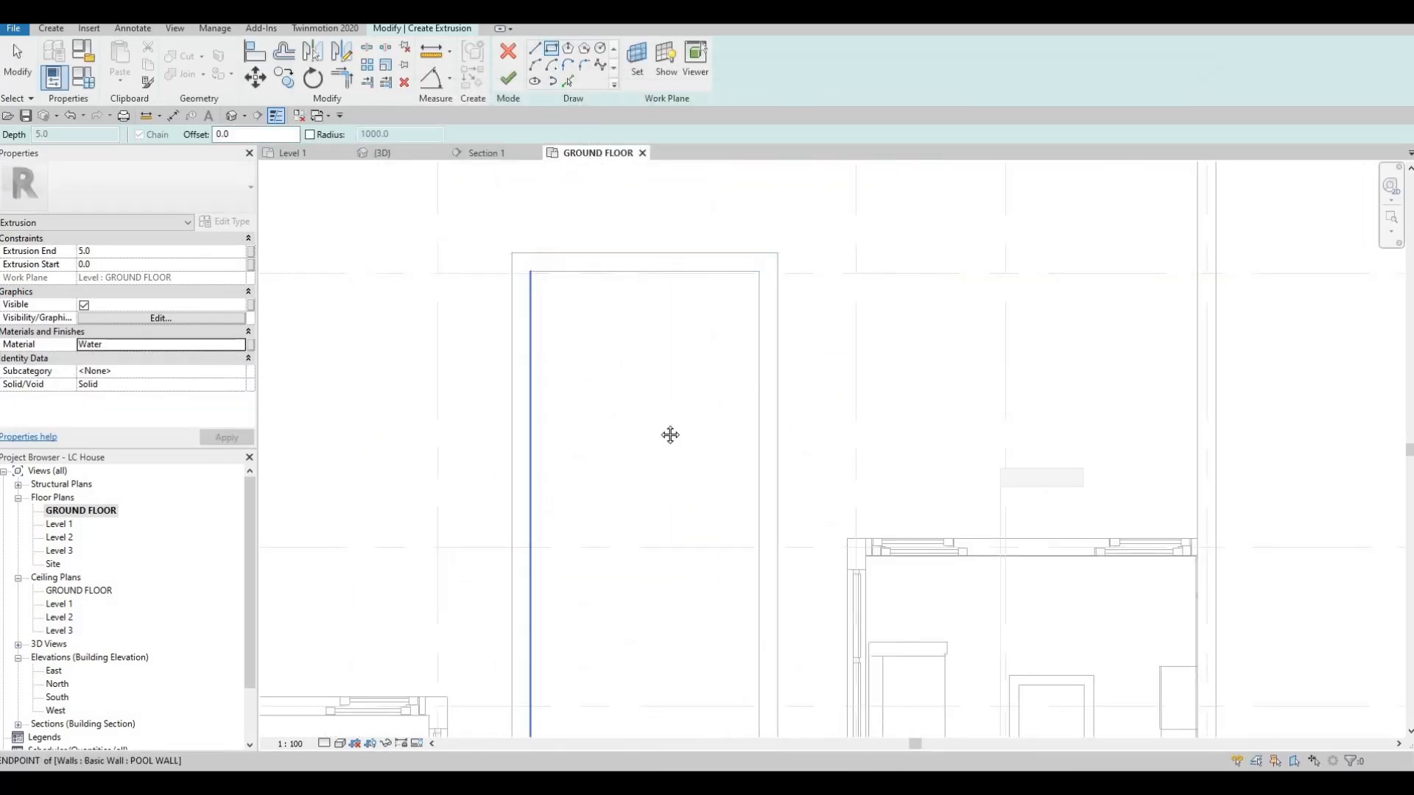
{"action": "middle_click_drag", "start_coordinate": [738, 622], "coordinate": [744, 386]}
{"action": "scroll", "coordinate": [760, 514], "scroll_direction": "down", "scroll_amount": 2}
{"action": "scroll", "coordinate": [769, 542], "scroll_direction": "up", "scroll_amount": 1}
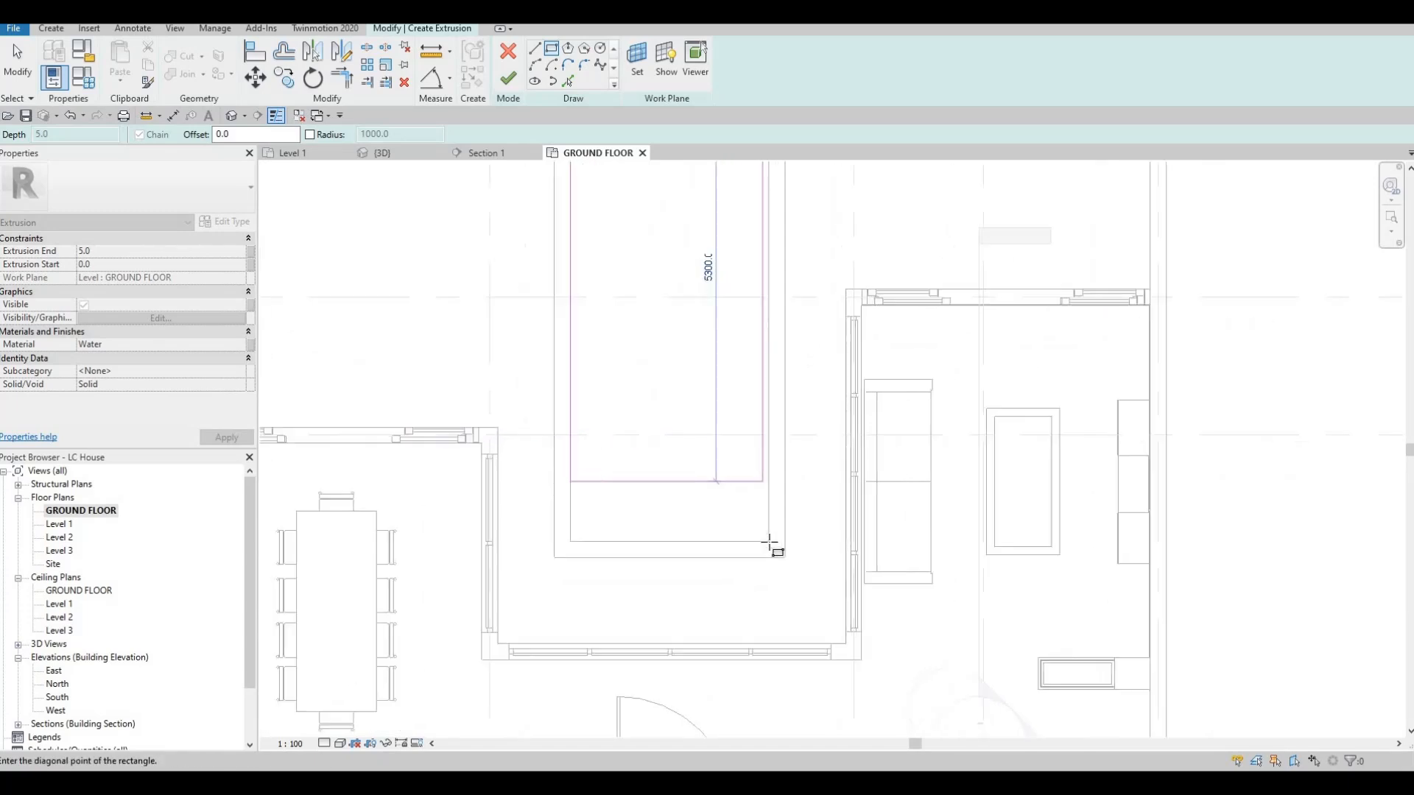
{"action": "left_click", "coordinate": [770, 543]}
{"action": "key", "text": "Escape"}
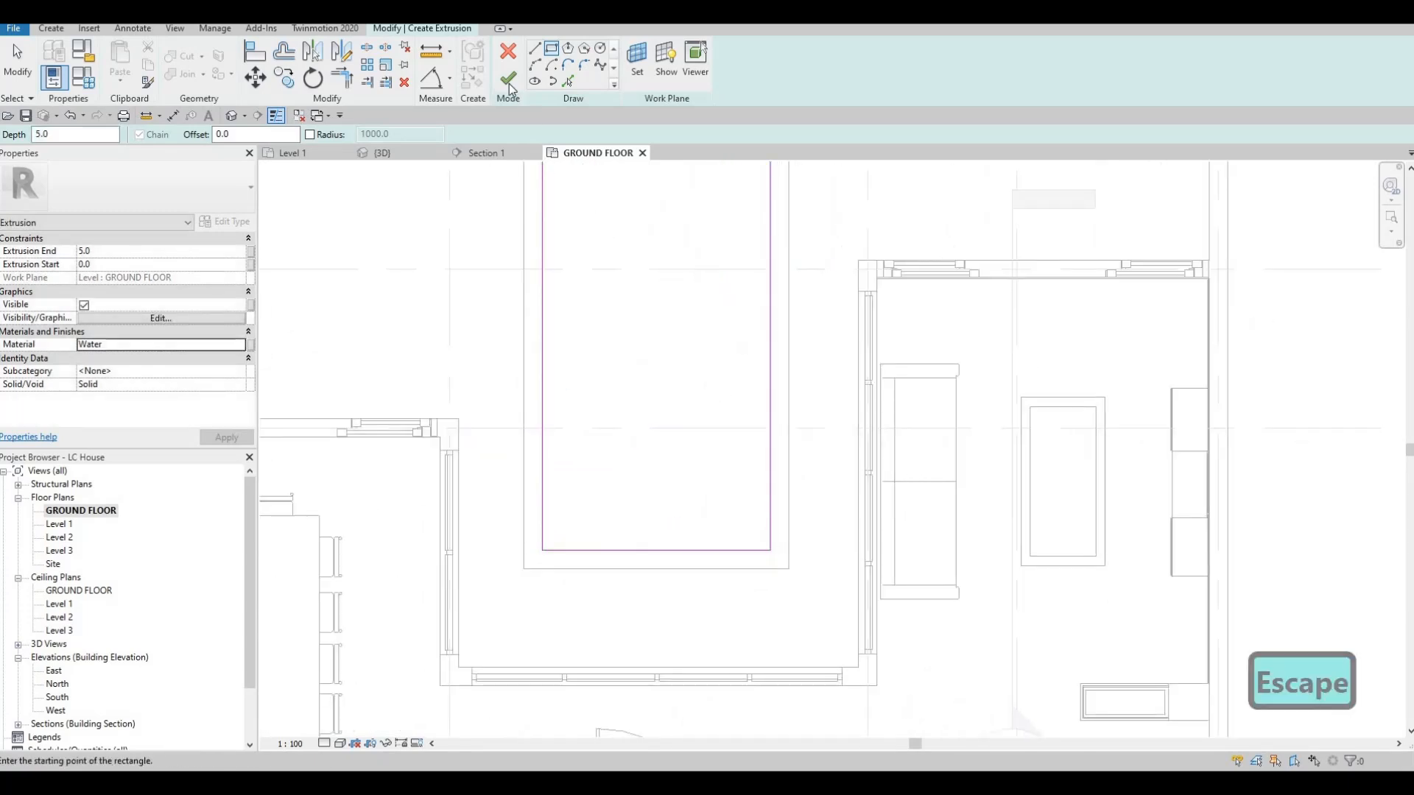
{"action": "key", "text": "Escape"}
{"action": "left_click", "coordinate": [509, 82]}
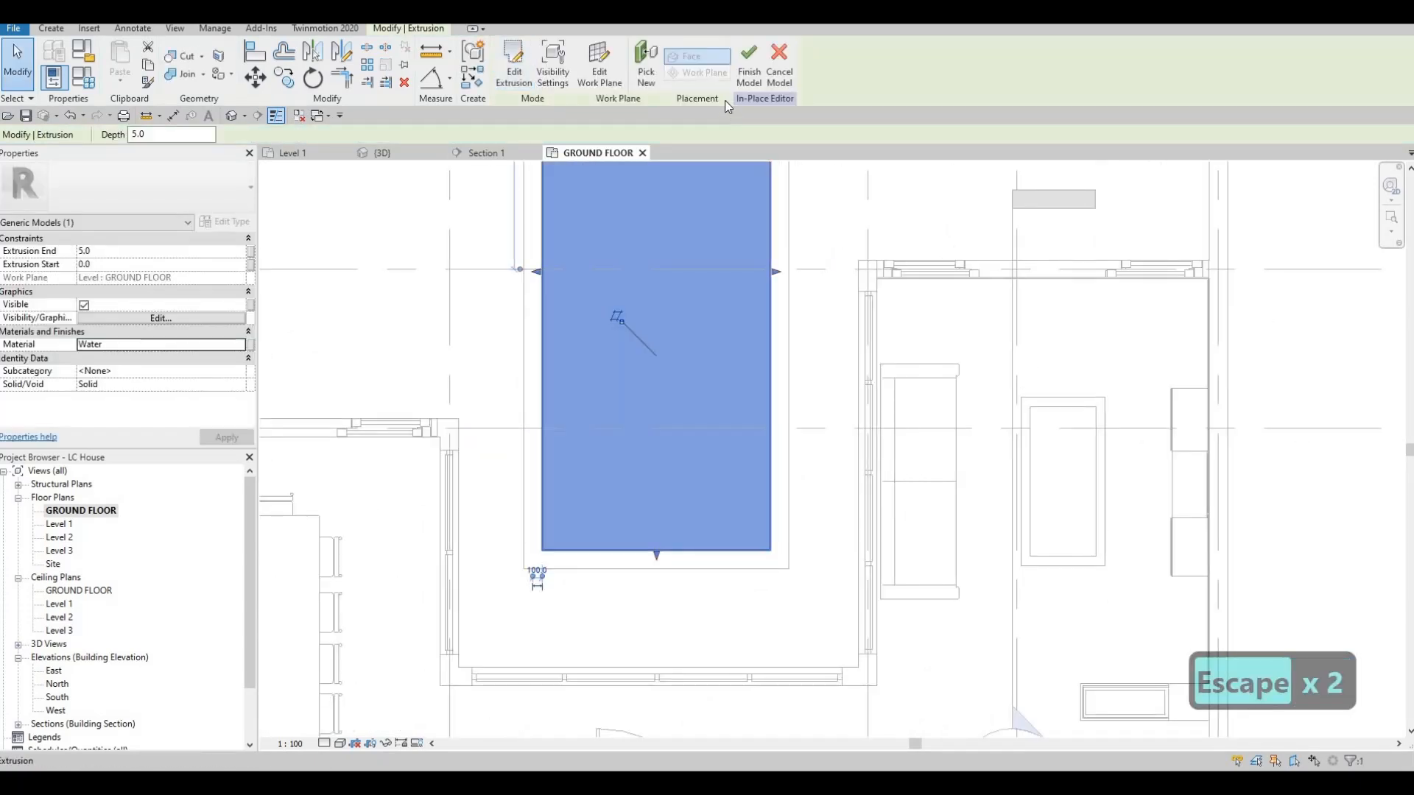
{"action": "left_click", "coordinate": [750, 73]}
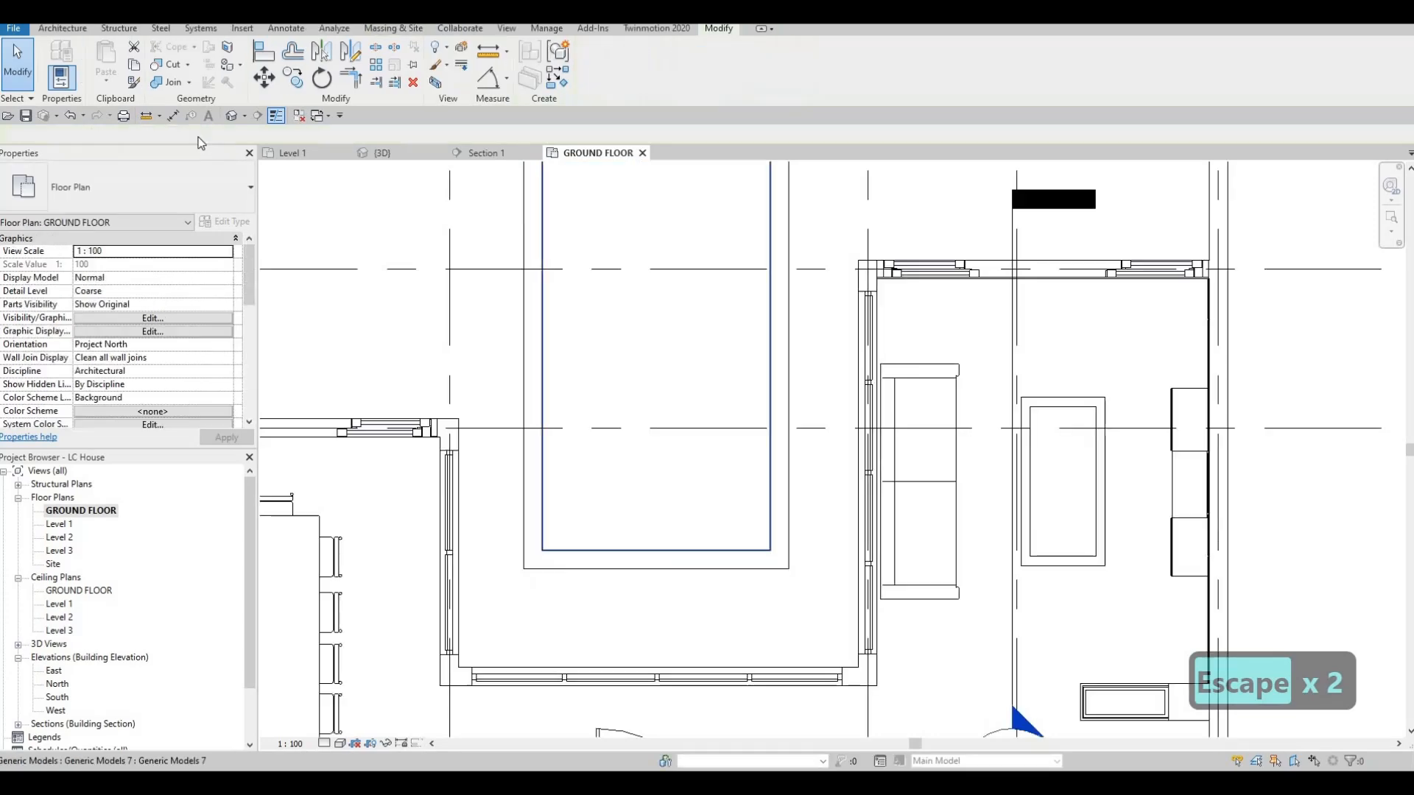
In the 3D view, stretch the underside of the water extrusion slightly downward to thicken it, and deselect it
{"action": "left_click", "coordinate": [372, 153]}
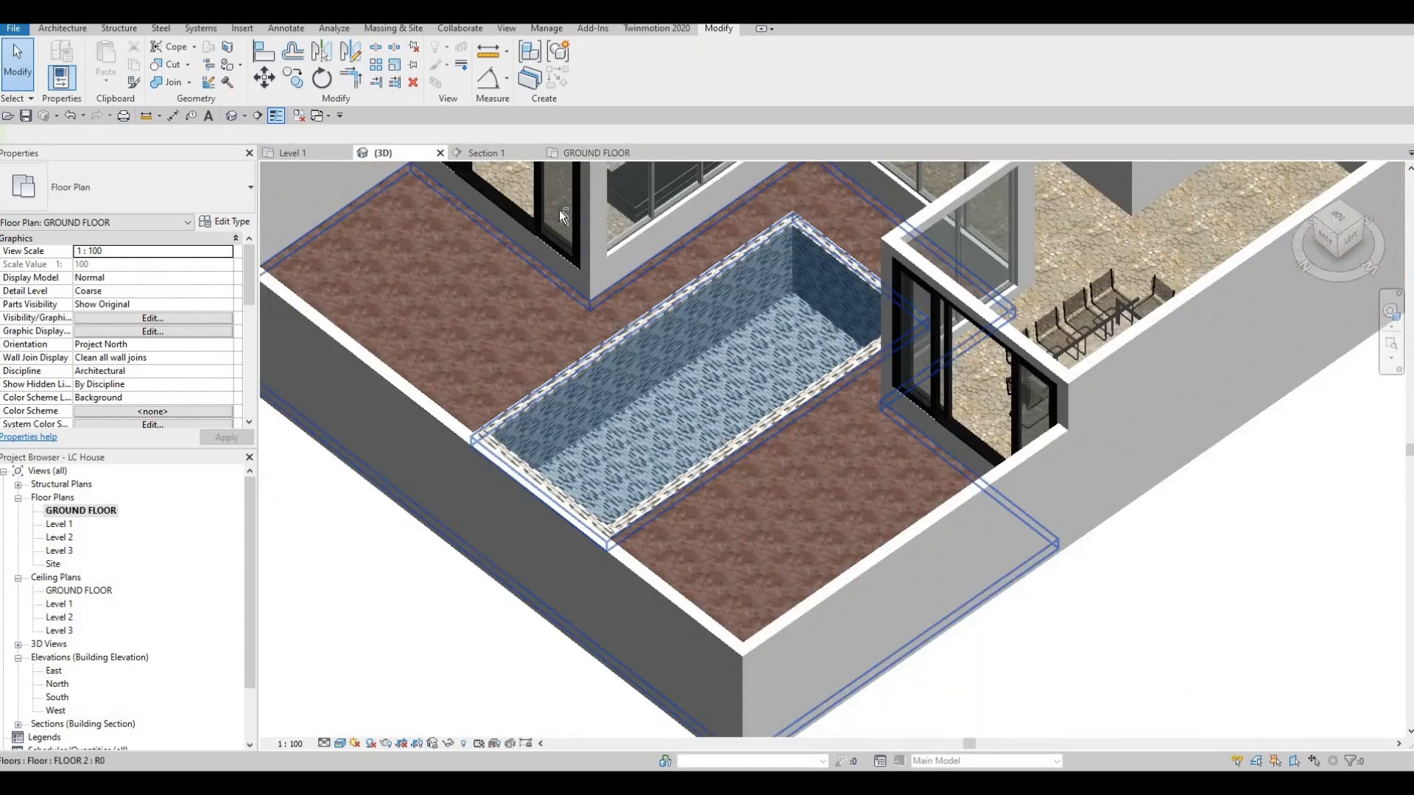
{"action": "scroll", "coordinate": [758, 306], "scroll_direction": "up", "scroll_amount": 5}
{"action": "key", "text": "Escape"}
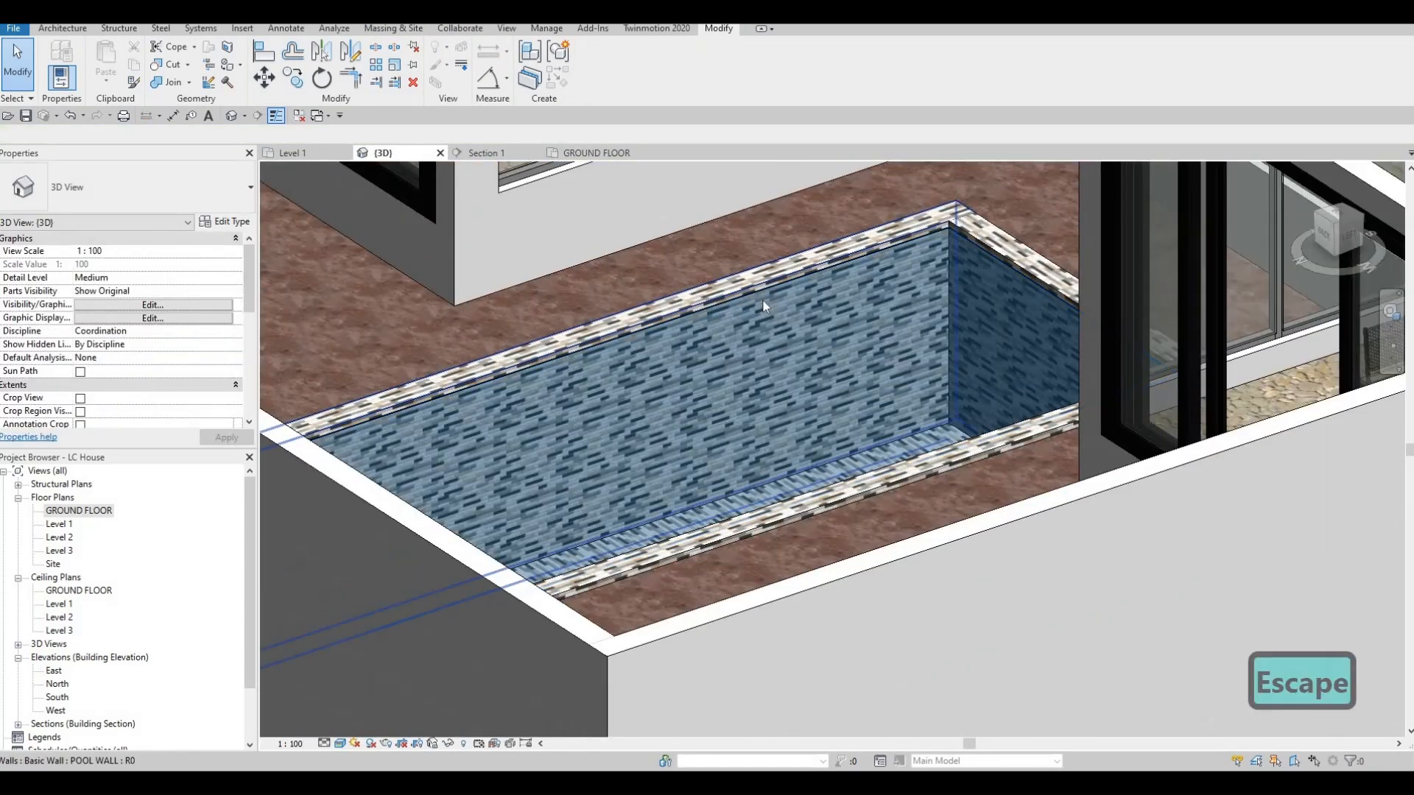
{"action": "left_click", "coordinate": [713, 413]}
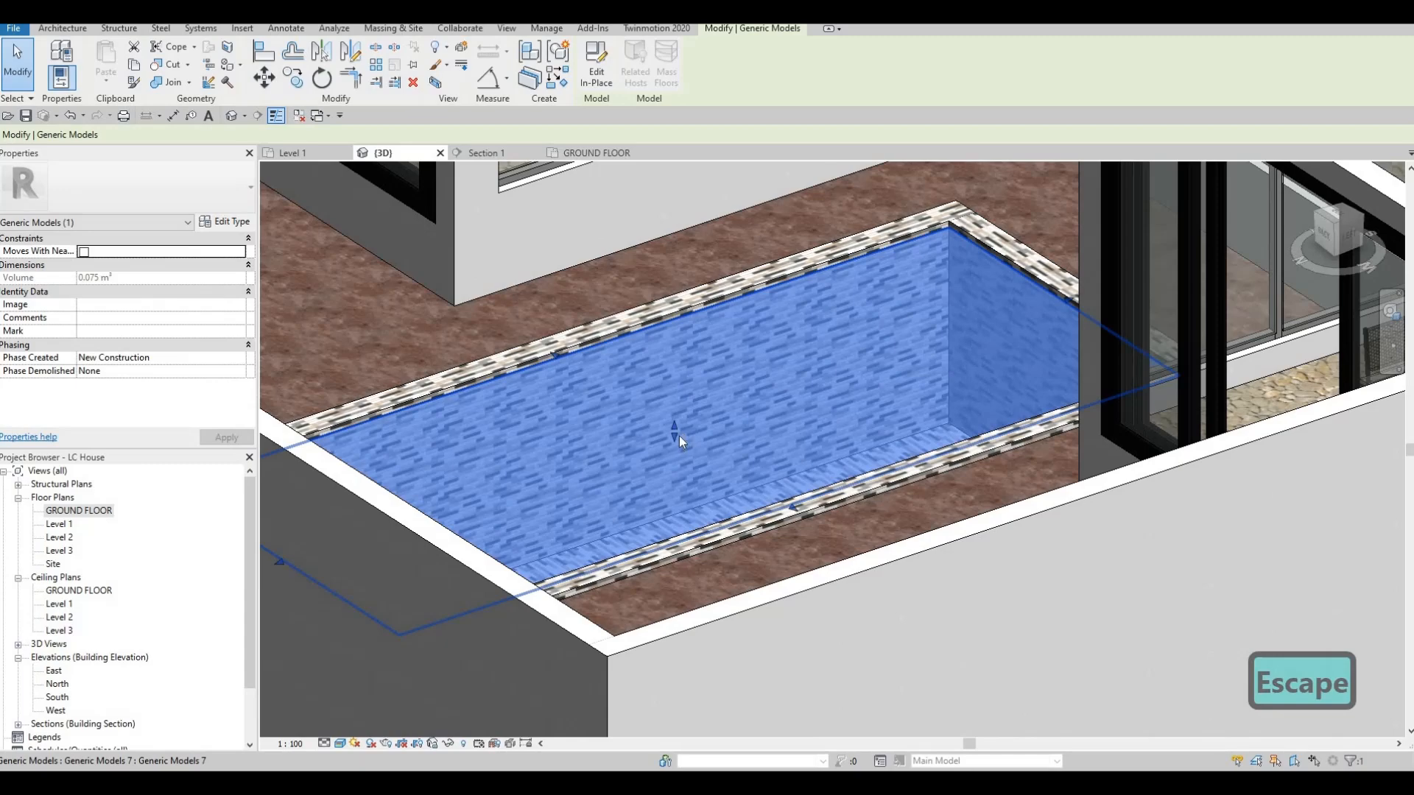
{"action": "mouse_move", "coordinate": [679, 435]}
{"action": "left_mouse_down"}
{"action": "mouse_move", "coordinate": [682, 447]}
{"action": "mouse_move", "coordinate": [673, 432]}
{"action": "left_mouse_up"}
{"action": "key", "text": "Escape"}
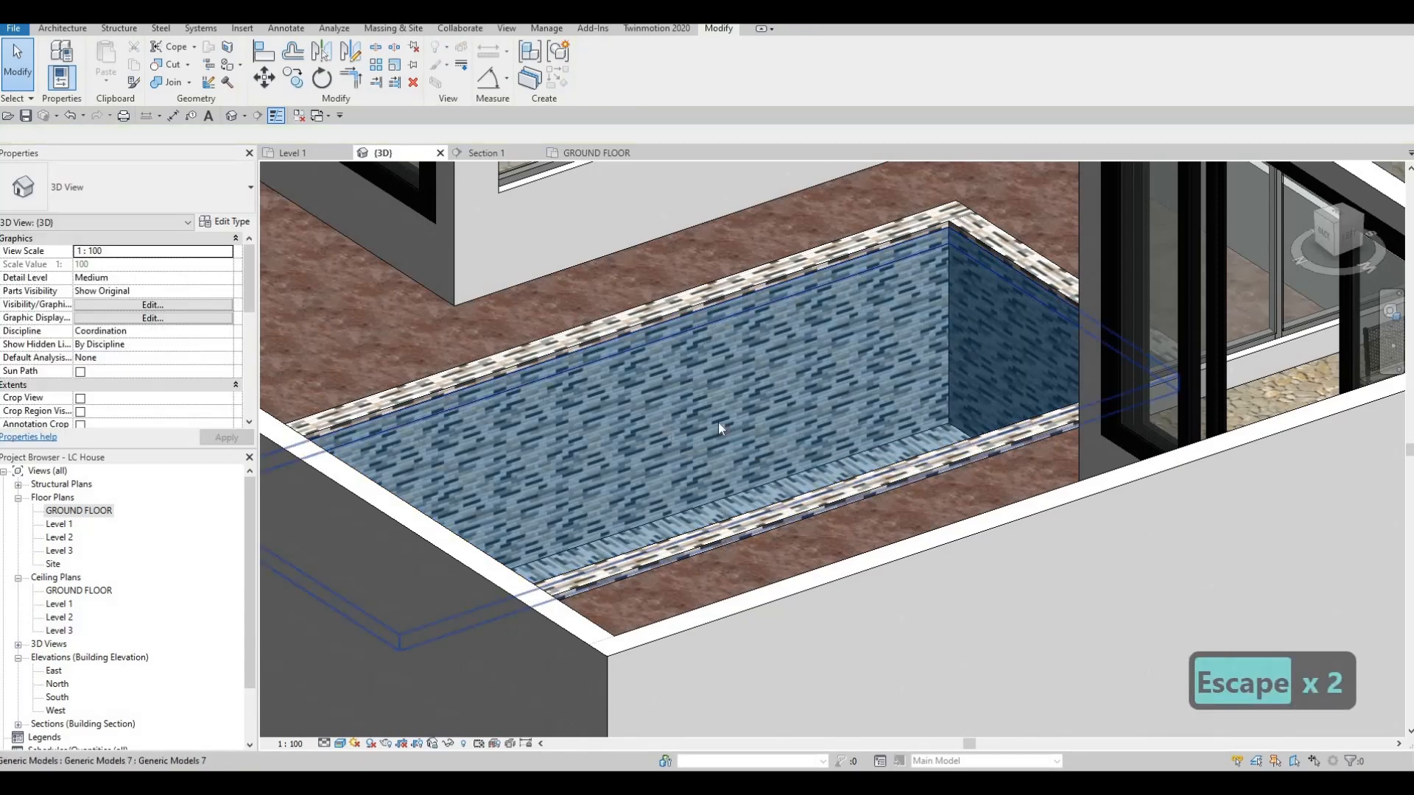
{"action": "key", "text": "Escape"}
Inspect the water surface, tiled walls and floor of the pool from several angles in the 3D view
{"action": "middle_click_drag", "start_coordinate": [992, 471], "coordinate": [842, 308], "text": "shift"}
{"action": "key", "text": "Escape"}
{"action": "scroll", "coordinate": [946, 399], "scroll_direction": "down", "scroll_amount": 3}
{"action": "key", "text": "Escape"}
{"action": "scroll", "coordinate": [842, 308], "scroll_direction": "up", "scroll_amount": 3}
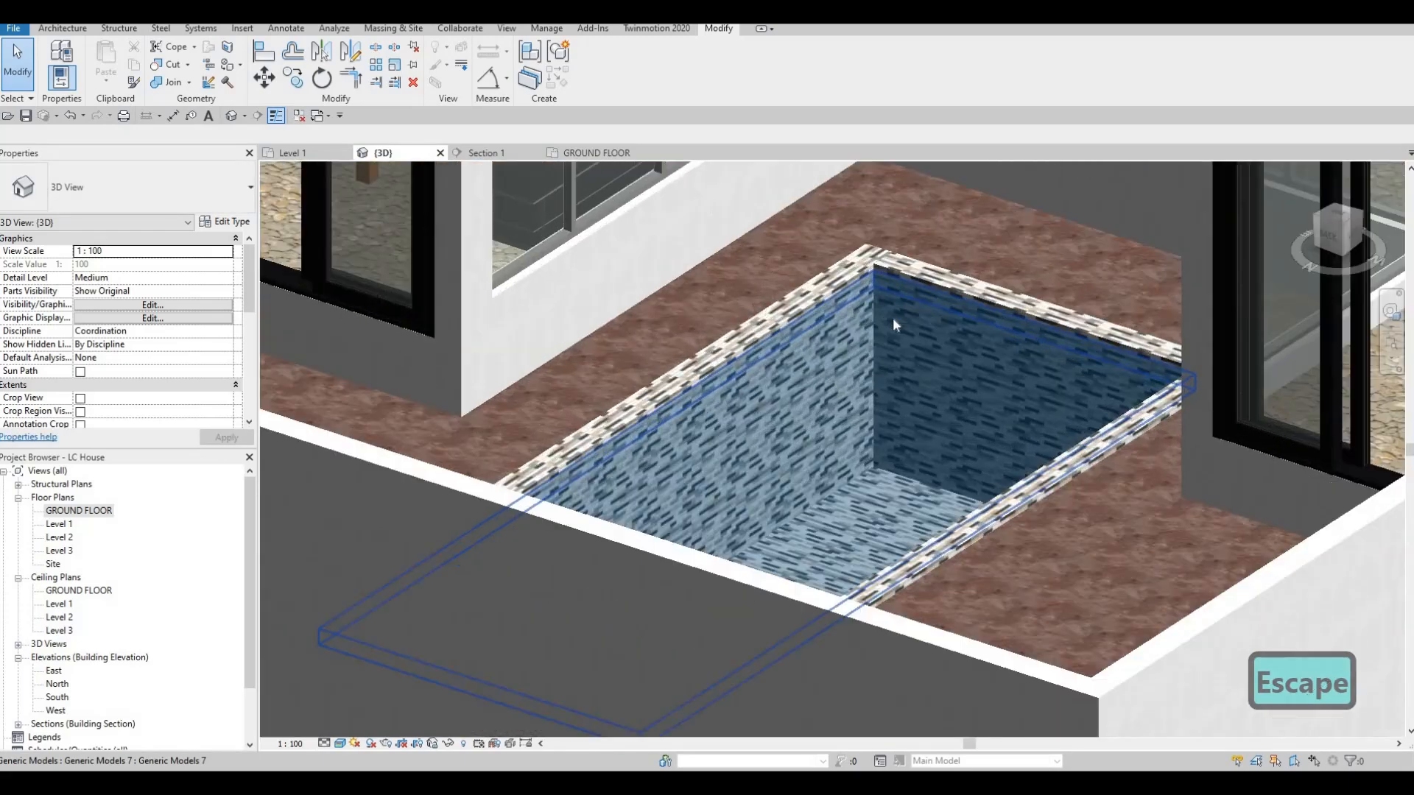
{"action": "scroll", "coordinate": [891, 318], "scroll_direction": "up", "scroll_amount": 2}
{"action": "key", "text": "Escape"}
{"action": "scroll", "coordinate": [879, 318], "scroll_direction": "down", "scroll_amount": 3}
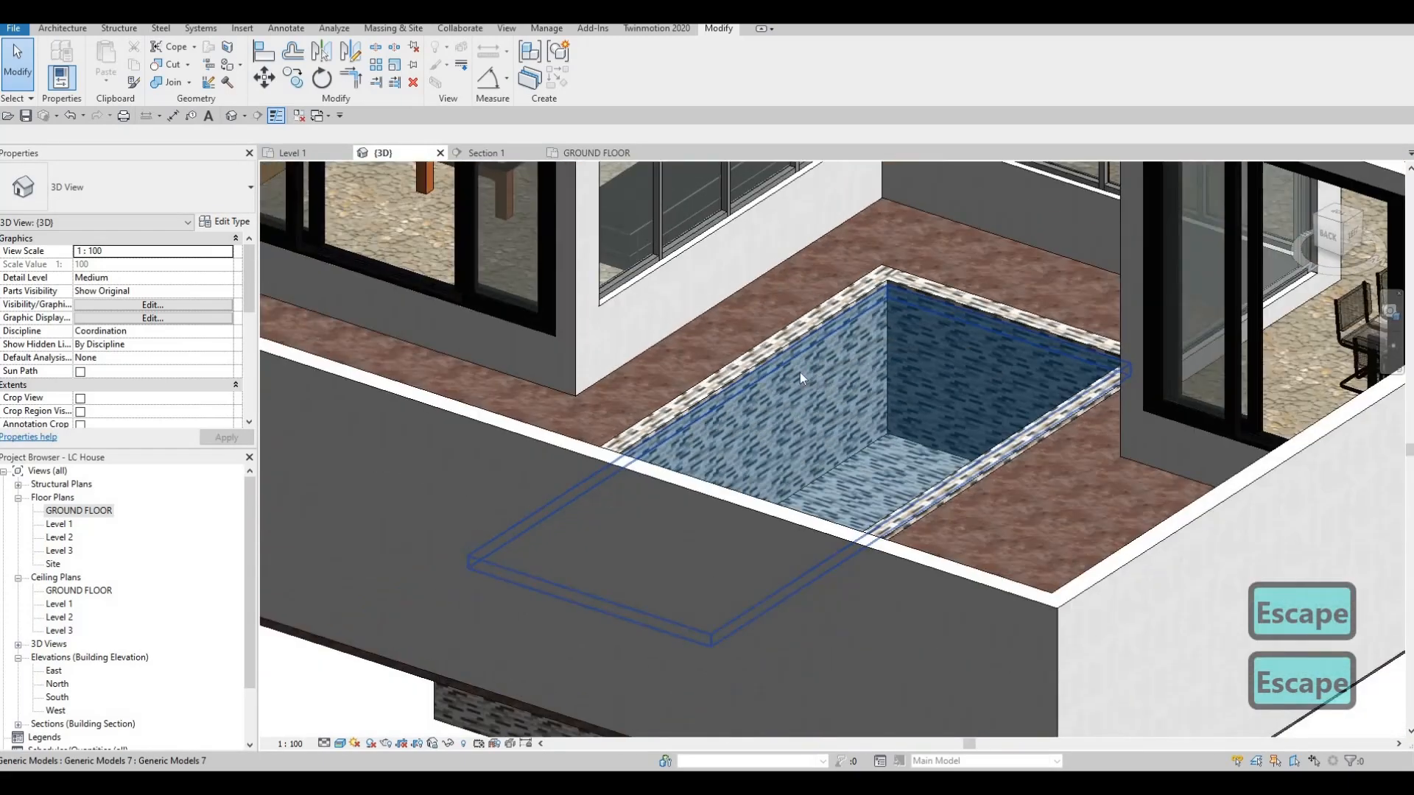
{"action": "middle_click_drag", "start_coordinate": [800, 373], "coordinate": [737, 360], "text": "shift"}
{"action": "scroll", "coordinate": [744, 357], "scroll_direction": "down", "scroll_amount": 1}
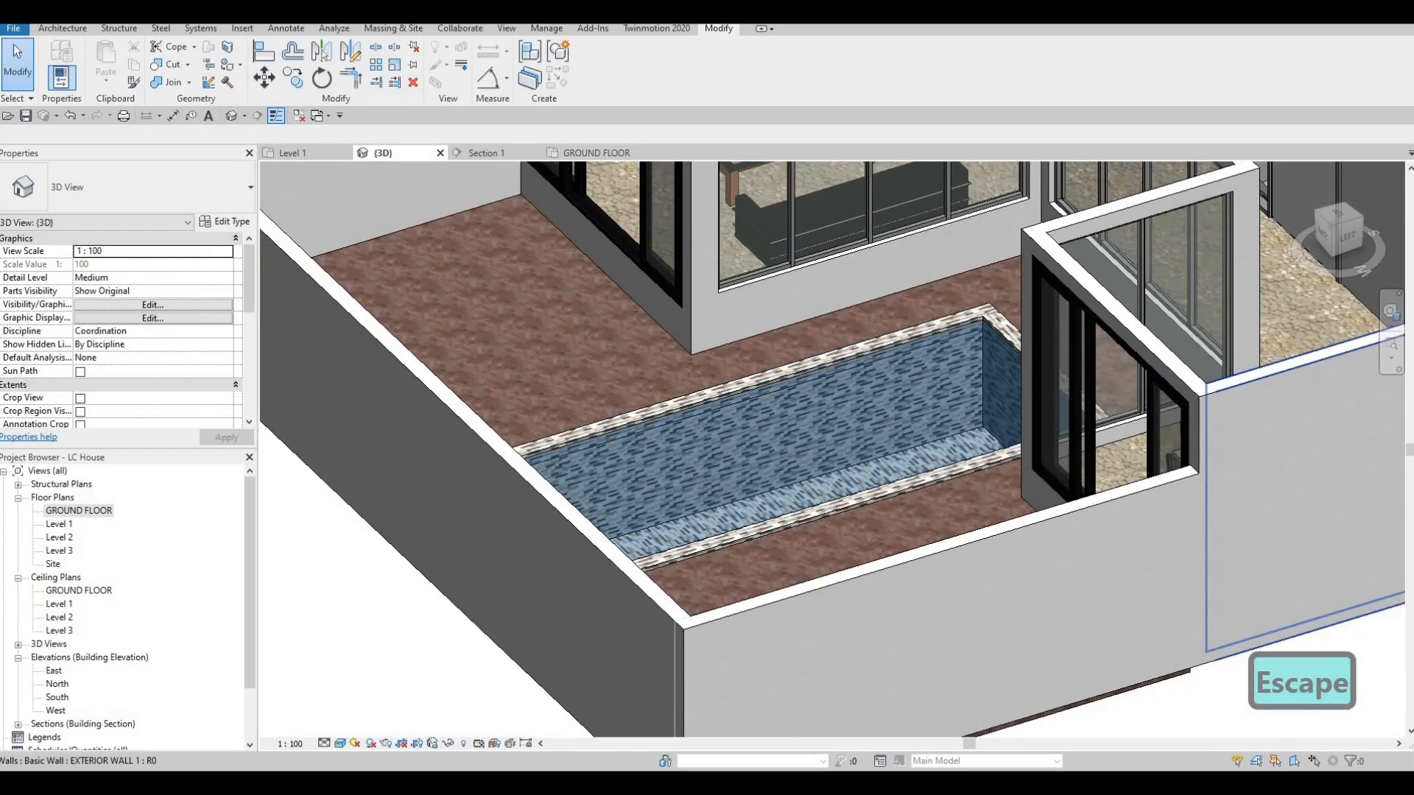
{"action": "scroll", "coordinate": [832, 442], "scroll_direction": "down", "scroll_amount": 2}
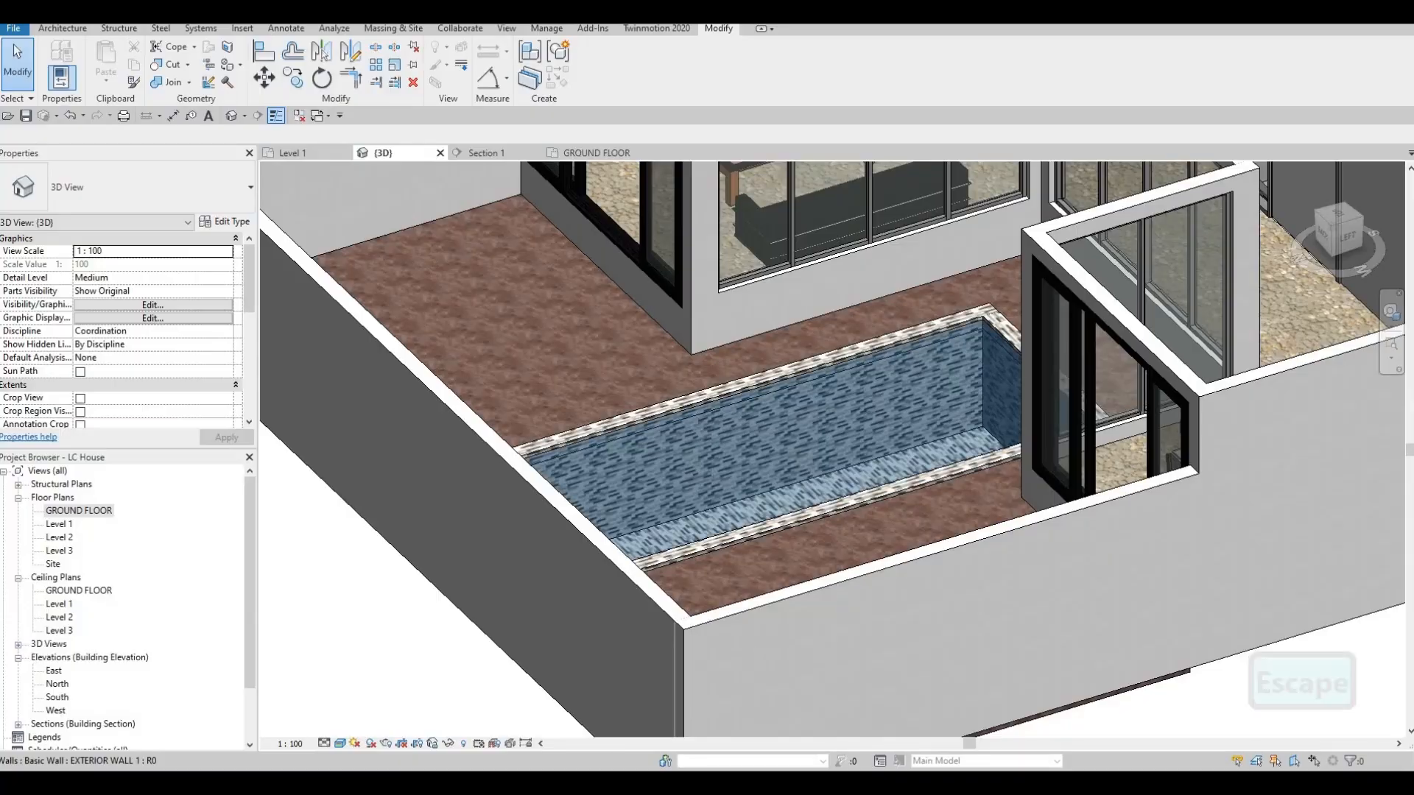
{"action": "key", "text": "F1"}
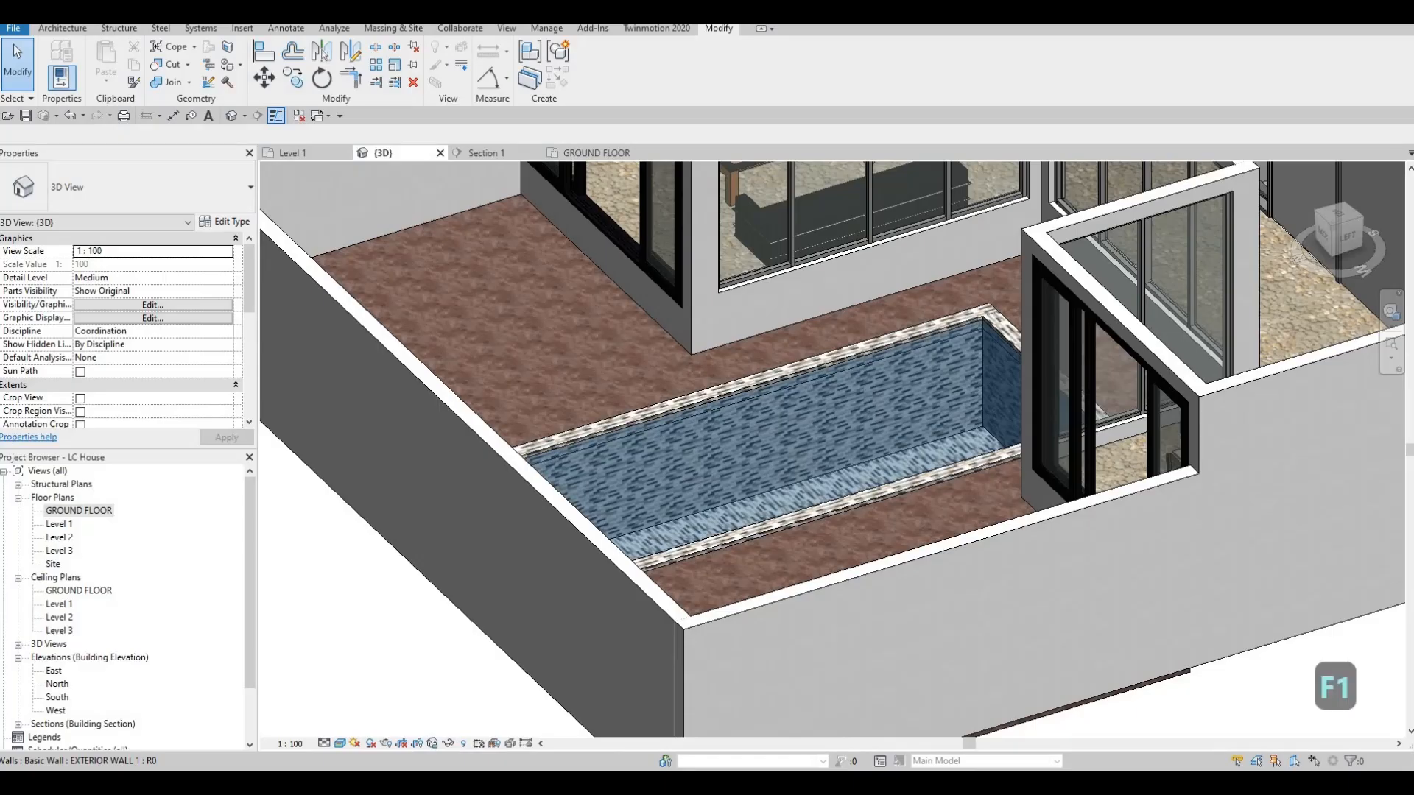
Switch to Google Drive and download Pool Ladder.rfa from the All Extra Families folder
{"action": "left_click_drag", "start_coordinate": [867, 222], "coordinate": [635, 26]}
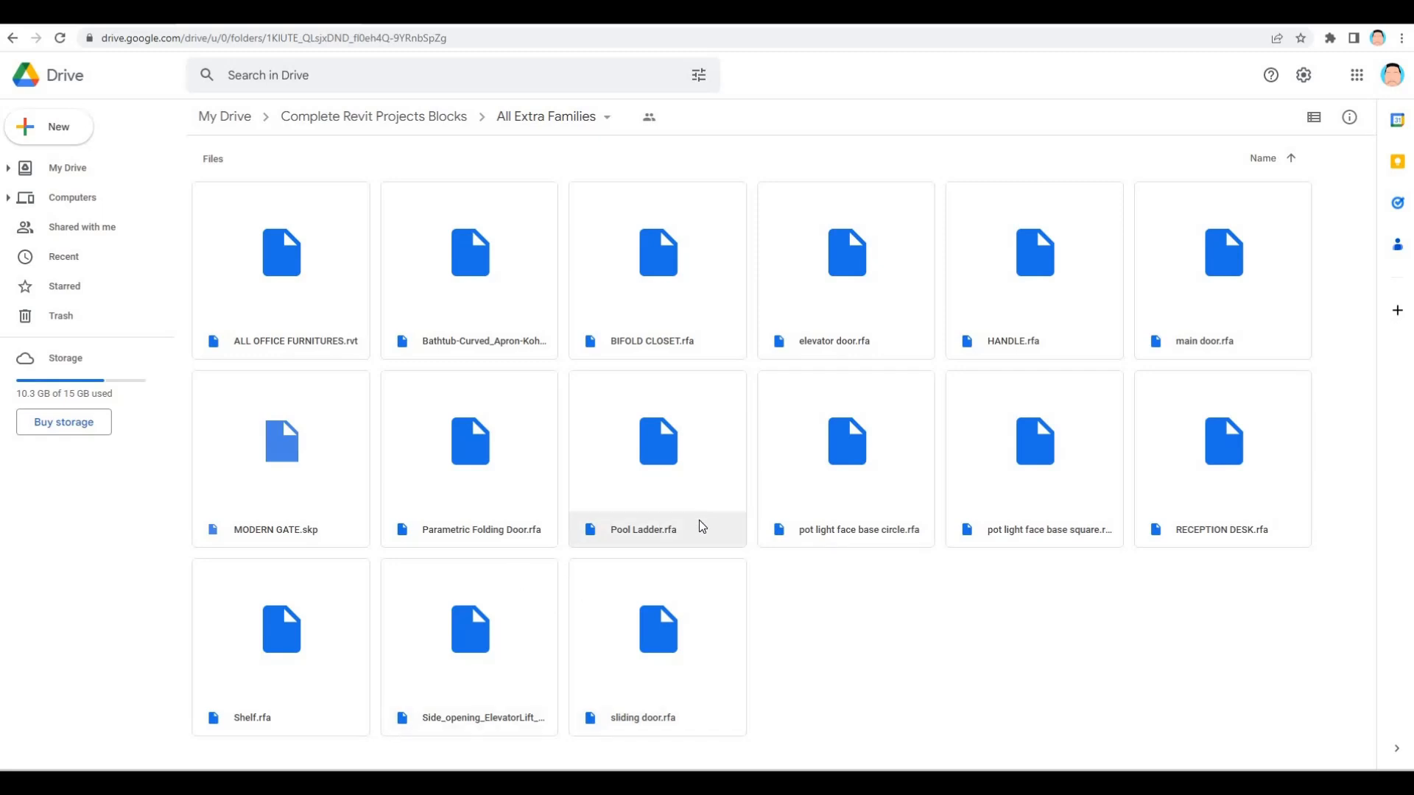
{"action": "right_click", "coordinate": [728, 515]}
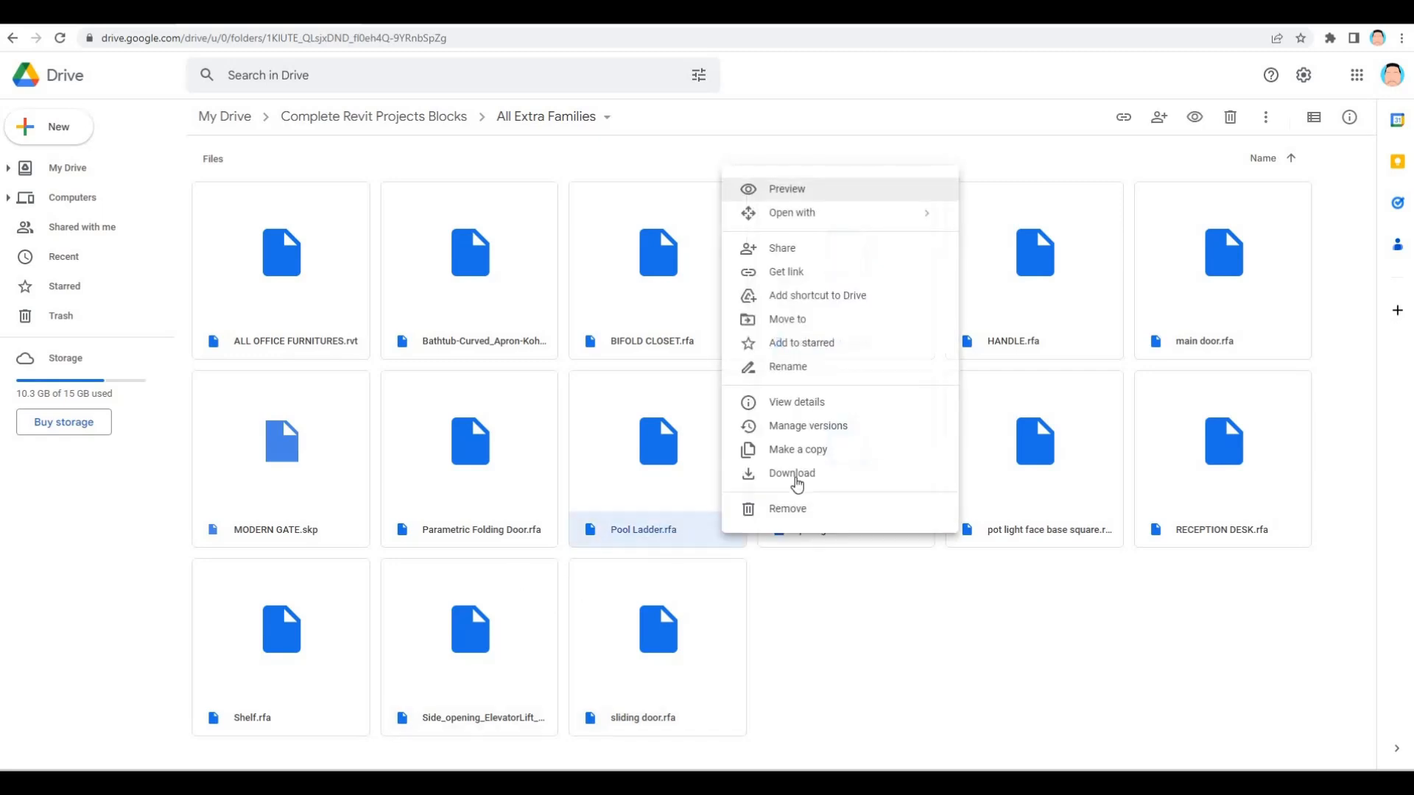
{"action": "left_click", "coordinate": [796, 475]}
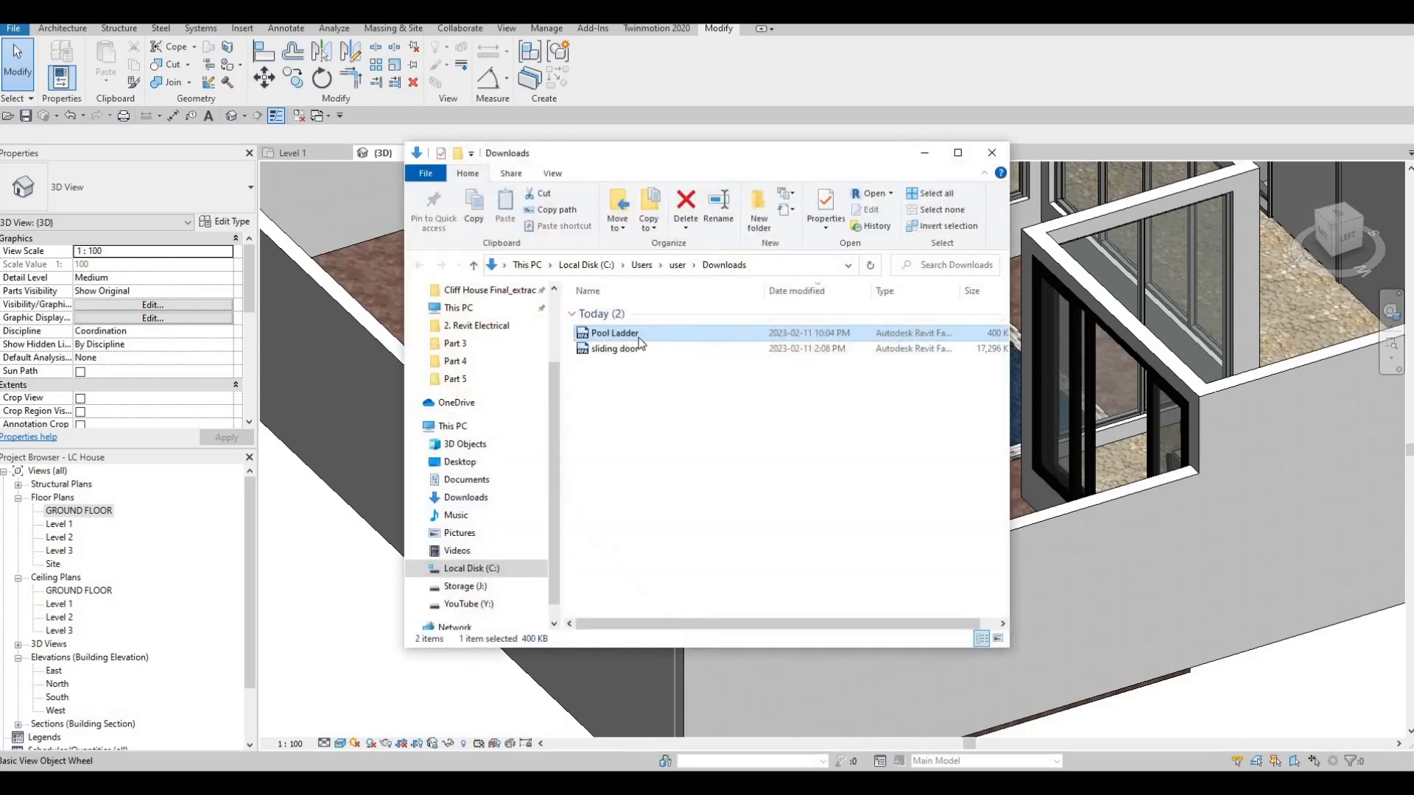
Load the downloaded Pool Ladder family into the Revit project and place one ladder beside the pool's long edge on the GROUND FLOOR level
{"action": "left_click_drag", "start_coordinate": [366, 322], "coordinate": [371, 283]}
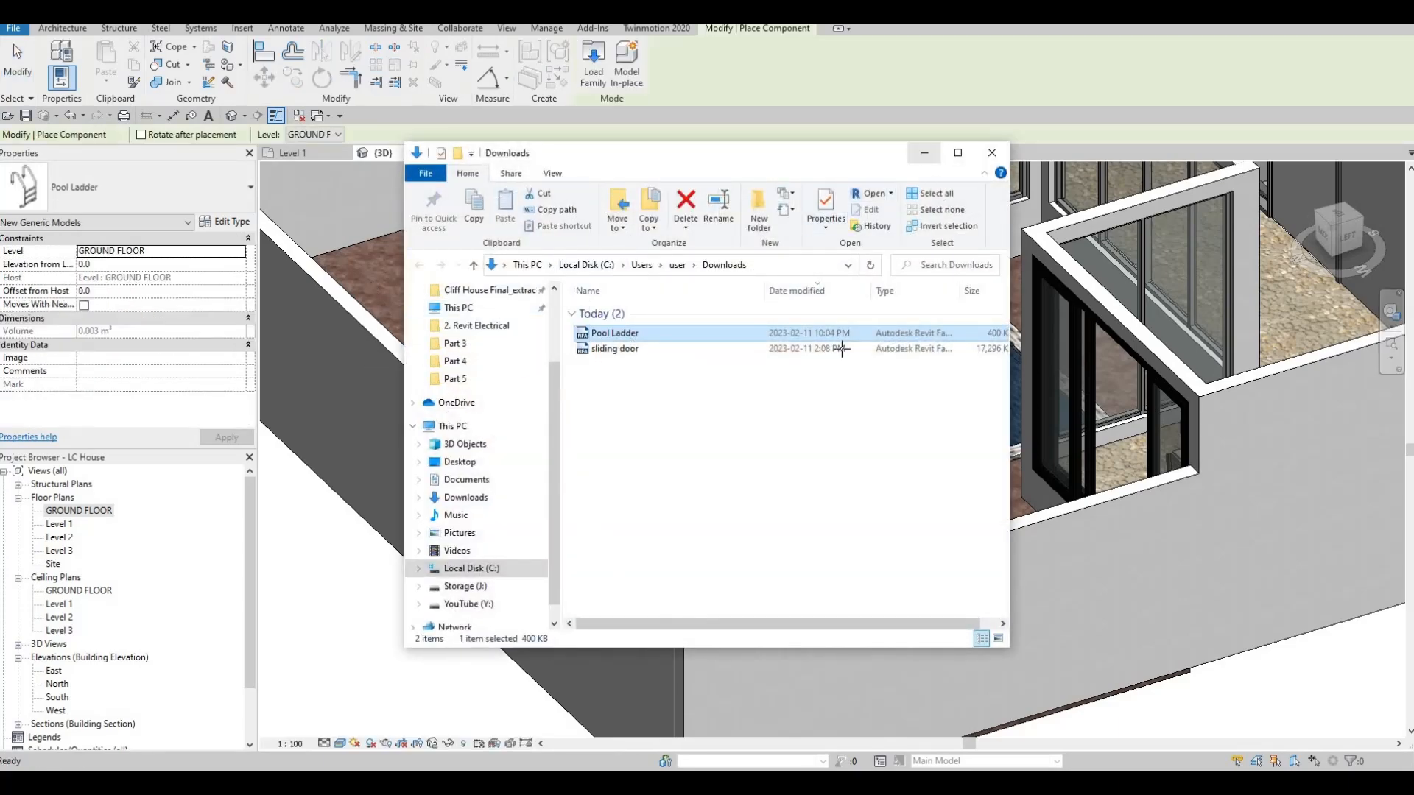
{"action": "left_click", "coordinate": [925, 154]}
{"action": "scroll", "coordinate": [863, 319], "scroll_direction": "up", "scroll_amount": 3}
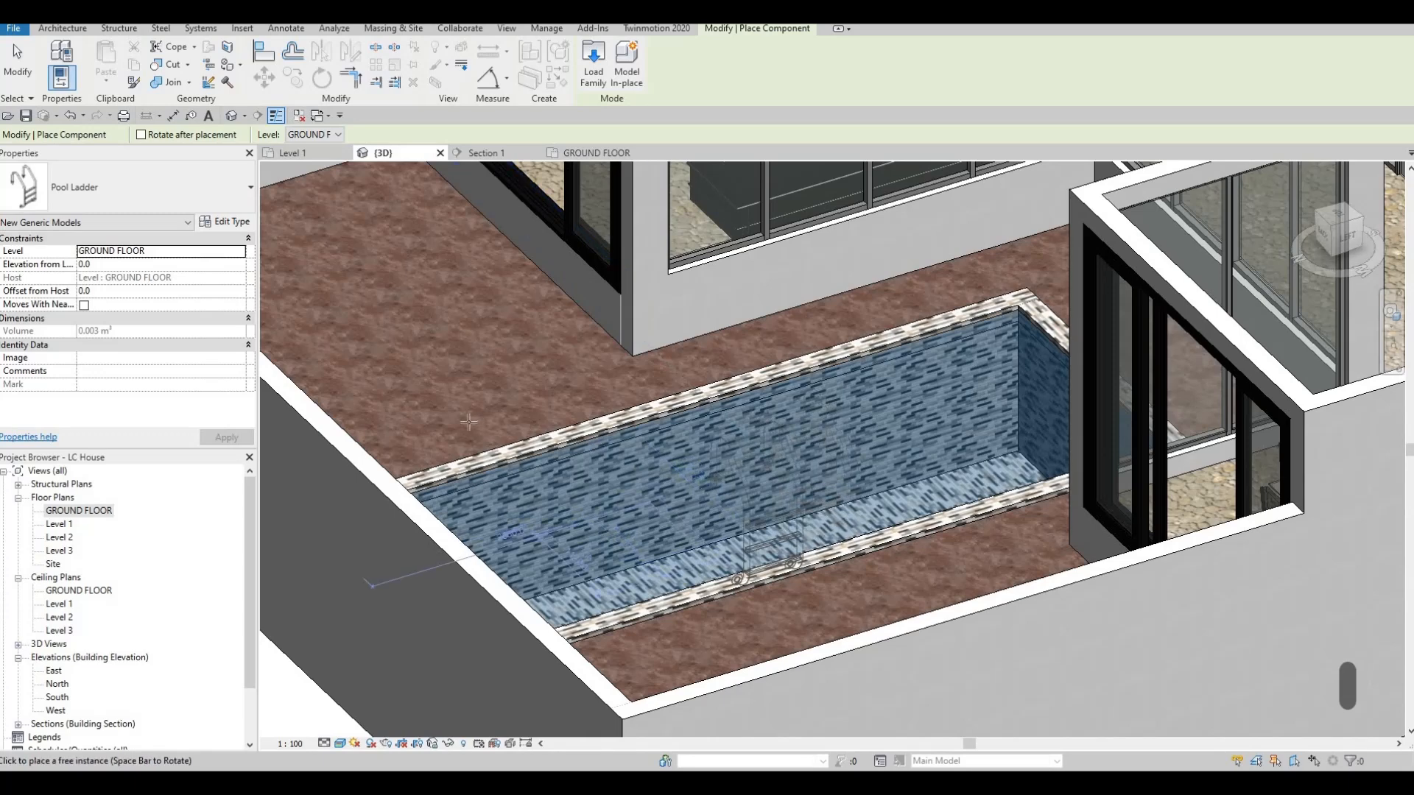
{"action": "left_click", "coordinate": [416, 495]}
{"action": "key", "text": "Escape"}
{"action": "key", "text": "Escape"}
{"action": "key", "text": "Escape"}
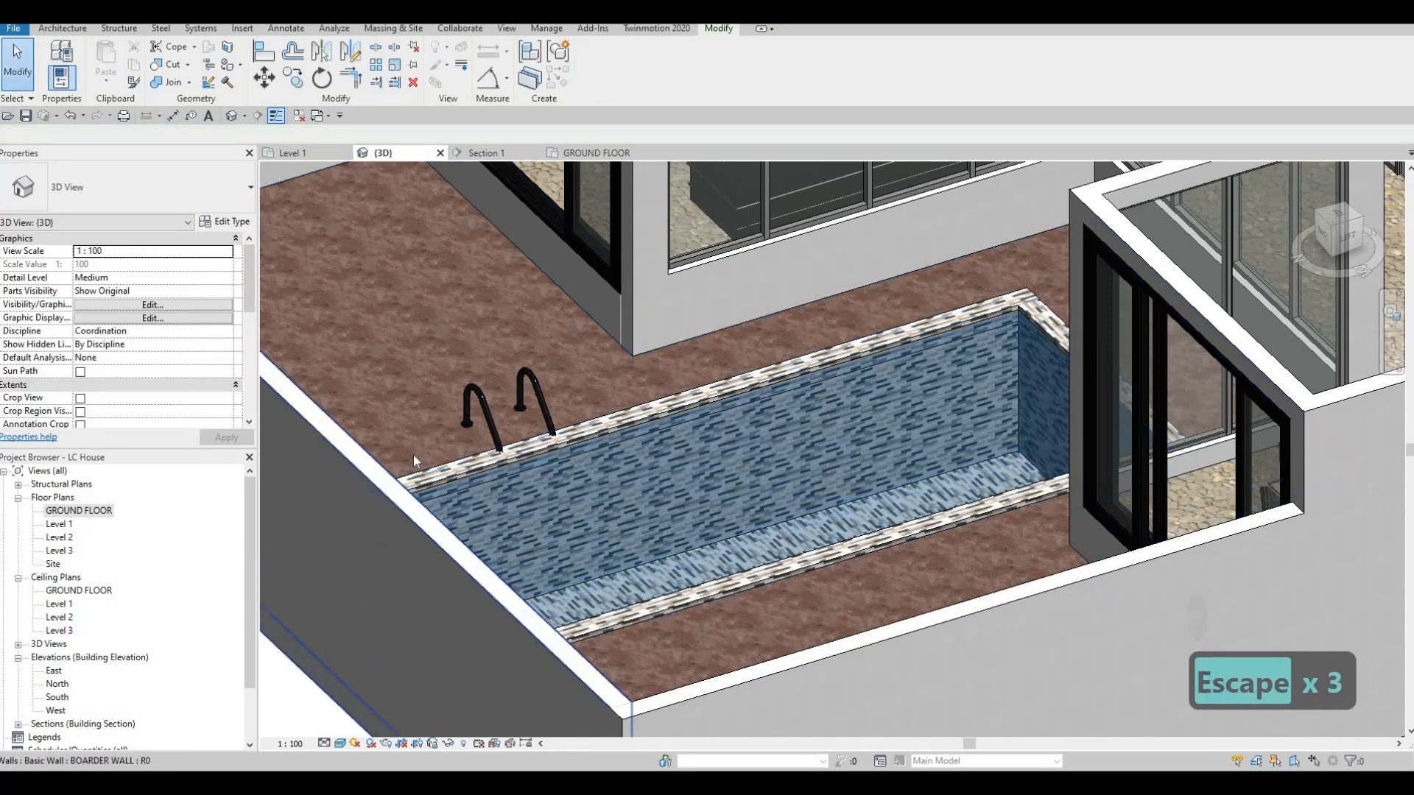
In the ground floor plan, move the pool ladder inward so that its rails straddle the pool's long wall
{"action": "double_click", "coordinate": [79, 511]}
{"action": "middle_click_drag", "start_coordinate": [681, 359], "coordinate": [616, 506]}
{"action": "scroll", "coordinate": [616, 507], "scroll_direction": "down", "scroll_amount": 1}
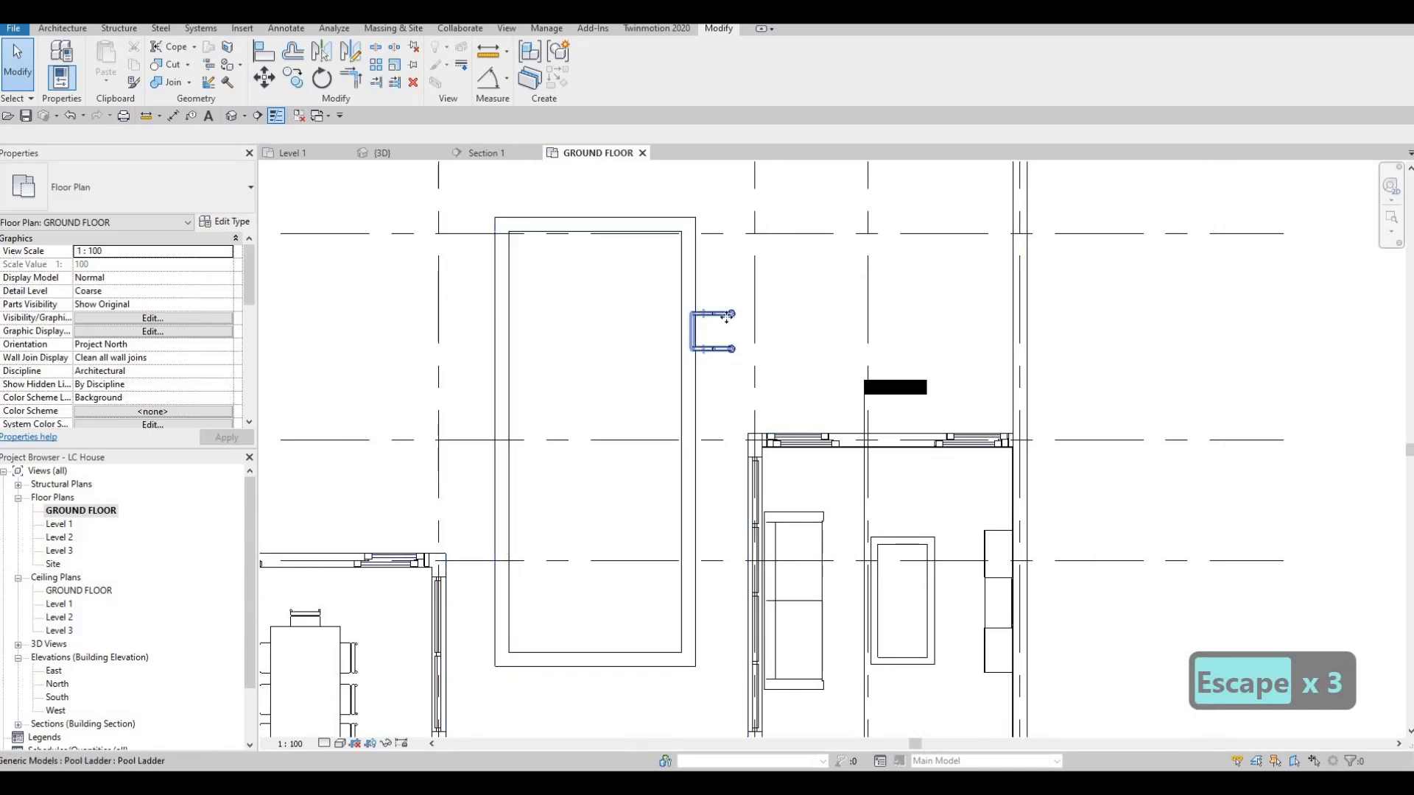
{"action": "left_click", "coordinate": [726, 313]}
{"action": "left_click_drag", "start_coordinate": [726, 314], "coordinate": [678, 308]}
{"action": "key", "text": "Escape"}
{"action": "scroll", "coordinate": [679, 308], "scroll_direction": "up", "scroll_amount": 4}
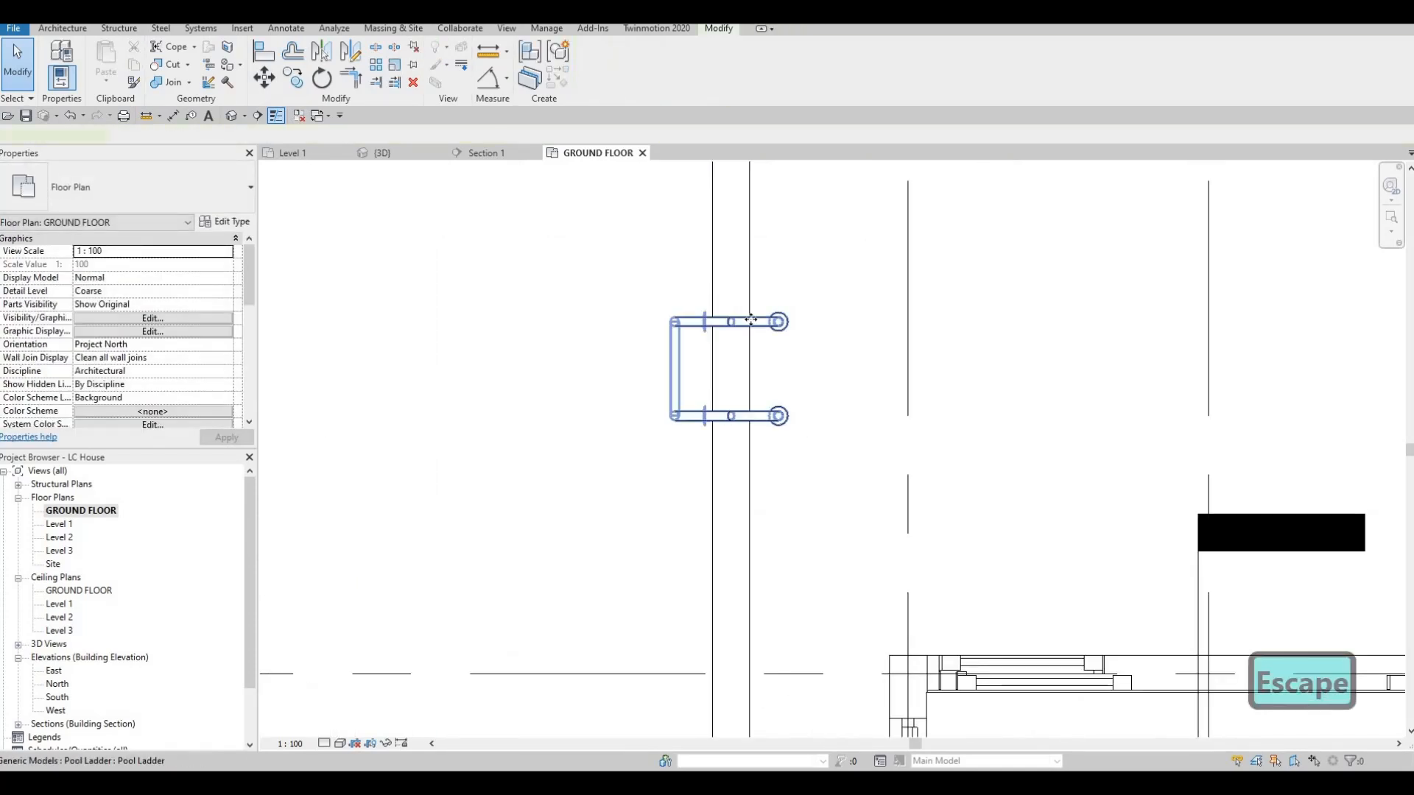
Nudge the pool ladder until its mounting plates sit flush against the inner face of the pool's long wall
{"action": "left_click", "coordinate": [751, 319]}
{"action": "key", "text": "Right"}
{"action": "key", "text": "Right"}
{"action": "key", "text": "Right"}
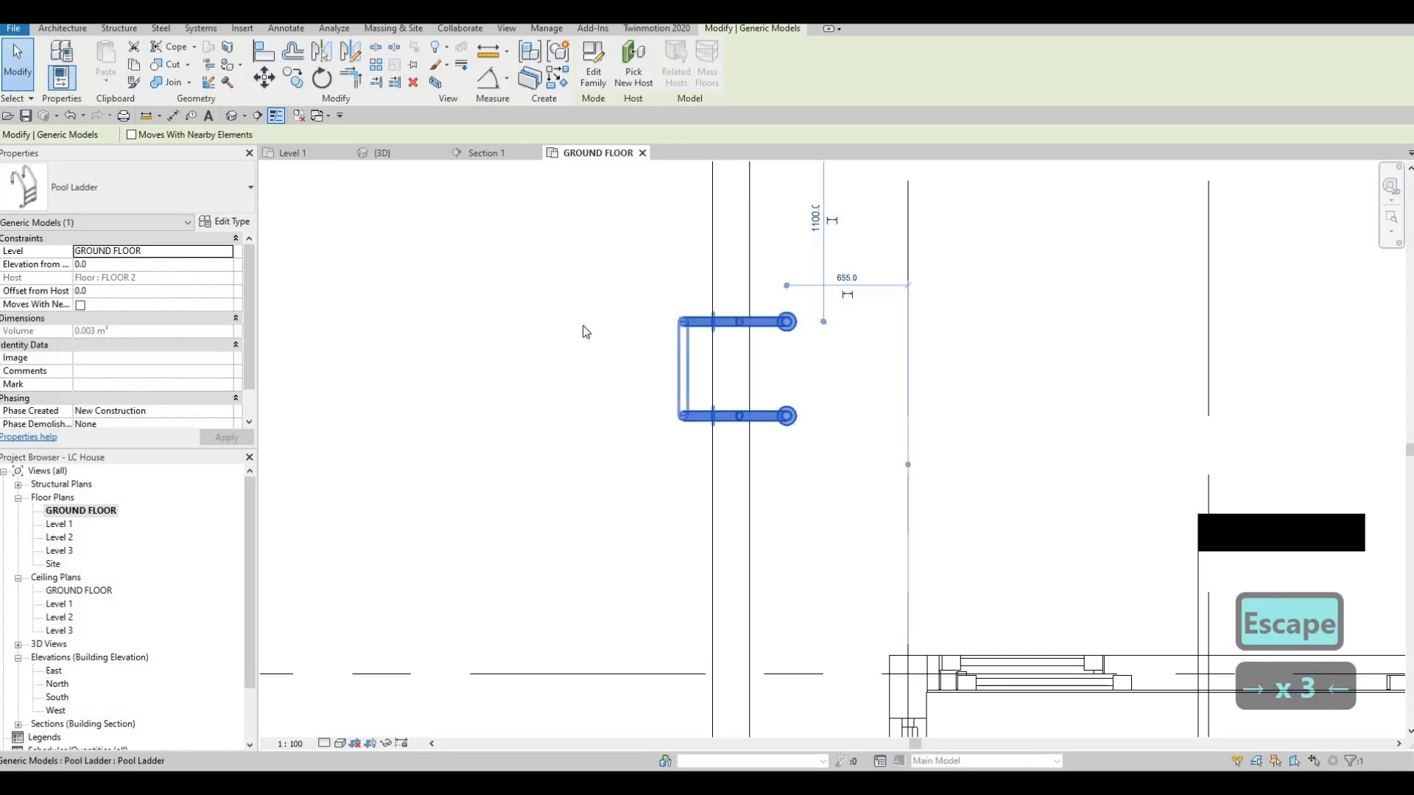
{"action": "scroll", "coordinate": [707, 320], "scroll_direction": "up", "scroll_amount": 5}
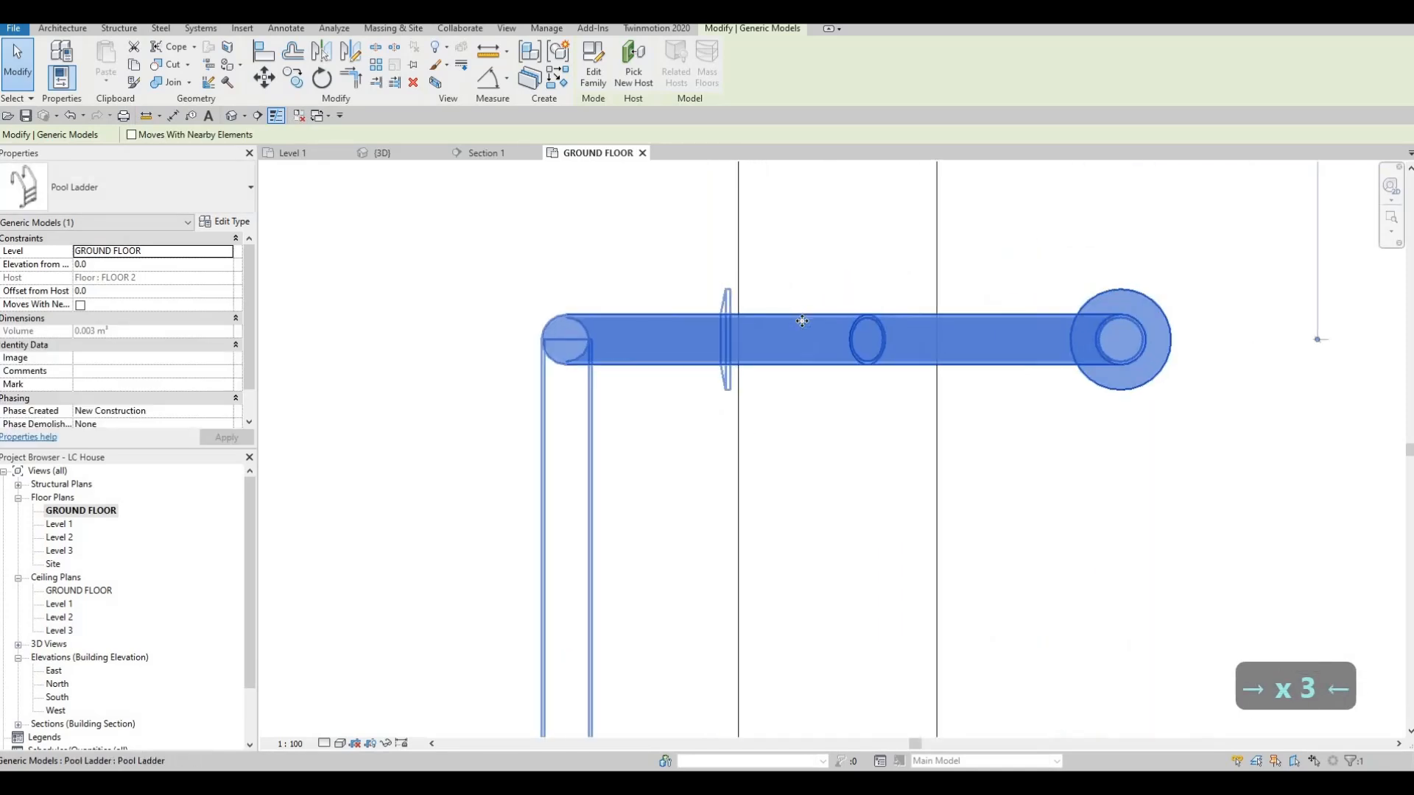
{"action": "scroll", "coordinate": [802, 321], "scroll_direction": "up", "scroll_amount": 2}
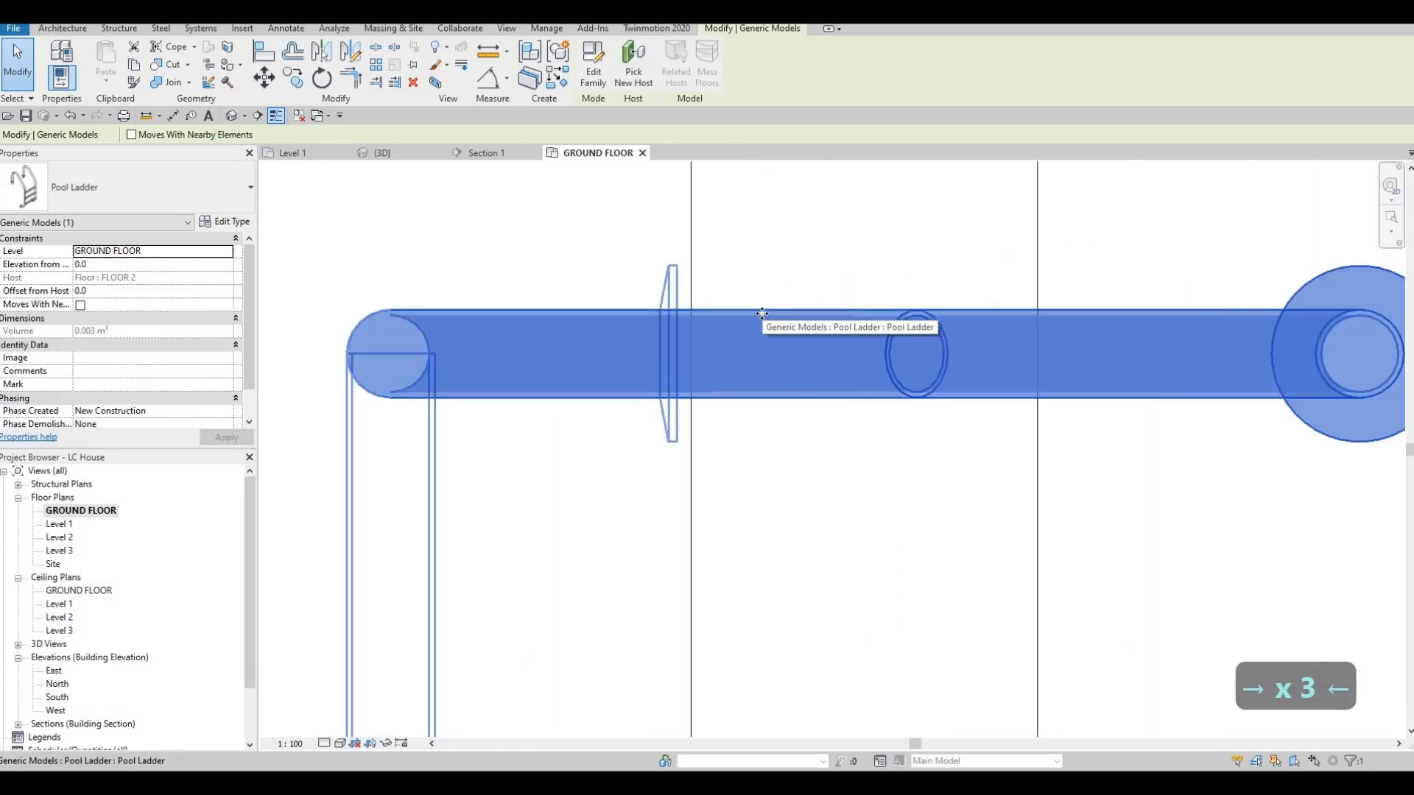
{"action": "key", "text": "Right"}
{"action": "key", "text": "Right"}
{"action": "key", "text": "Right"}
{"action": "key", "text": "Right"}
{"action": "key", "text": "Right"}
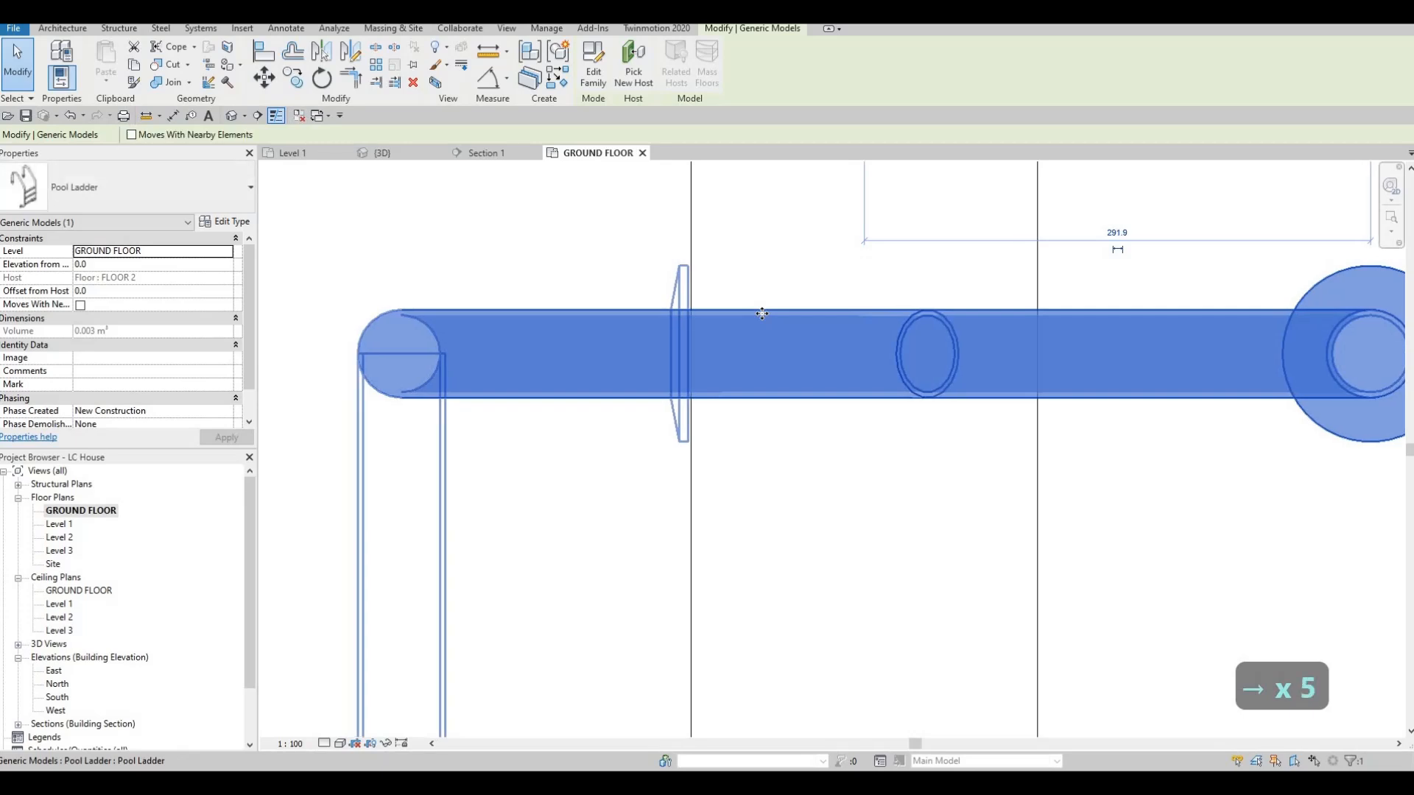
{"action": "key", "text": "Right"}
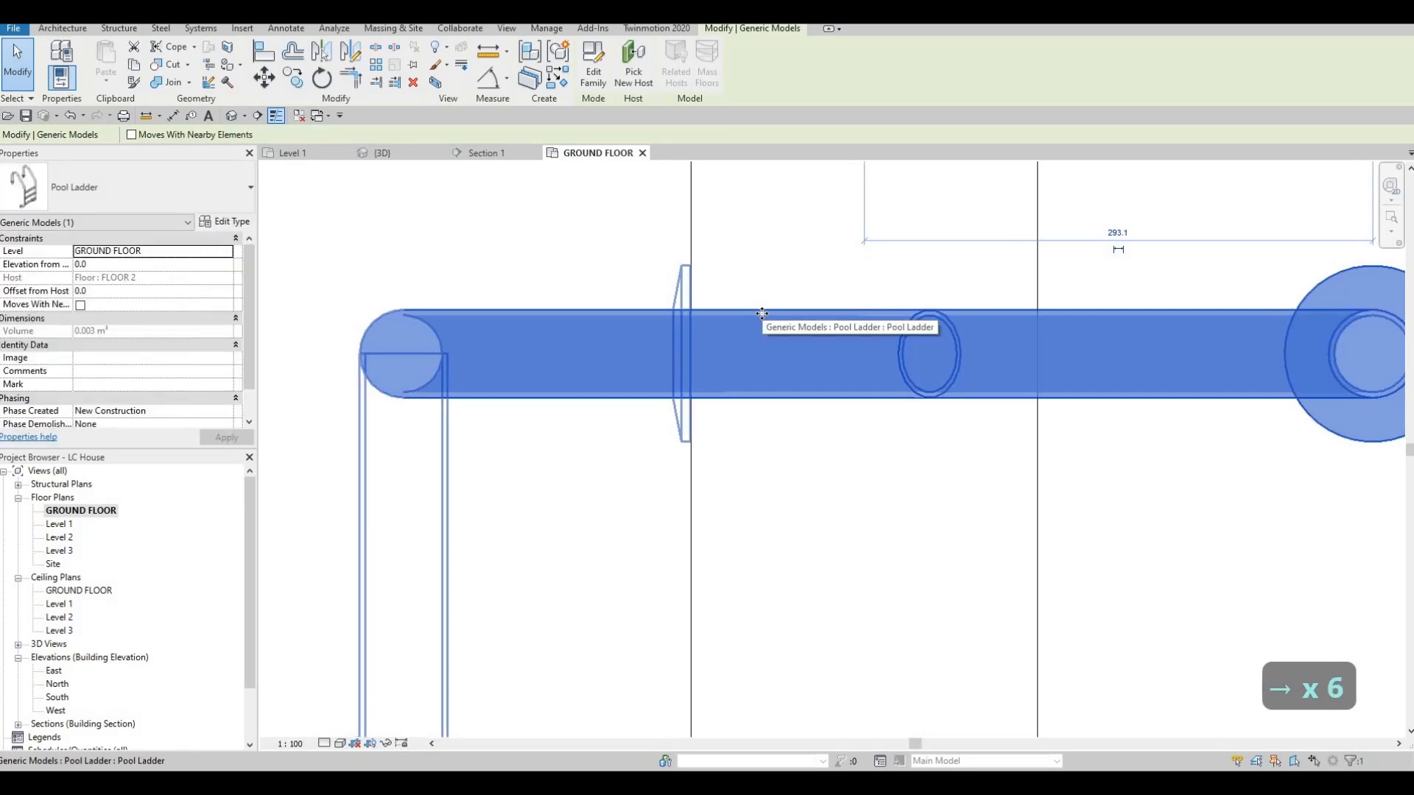
{"action": "key", "text": "Right"}
{"action": "key", "text": "Left"}
{"action": "key", "text": "Up"}
{"action": "key", "text": "Up"}
{"action": "key", "text": "Up"}
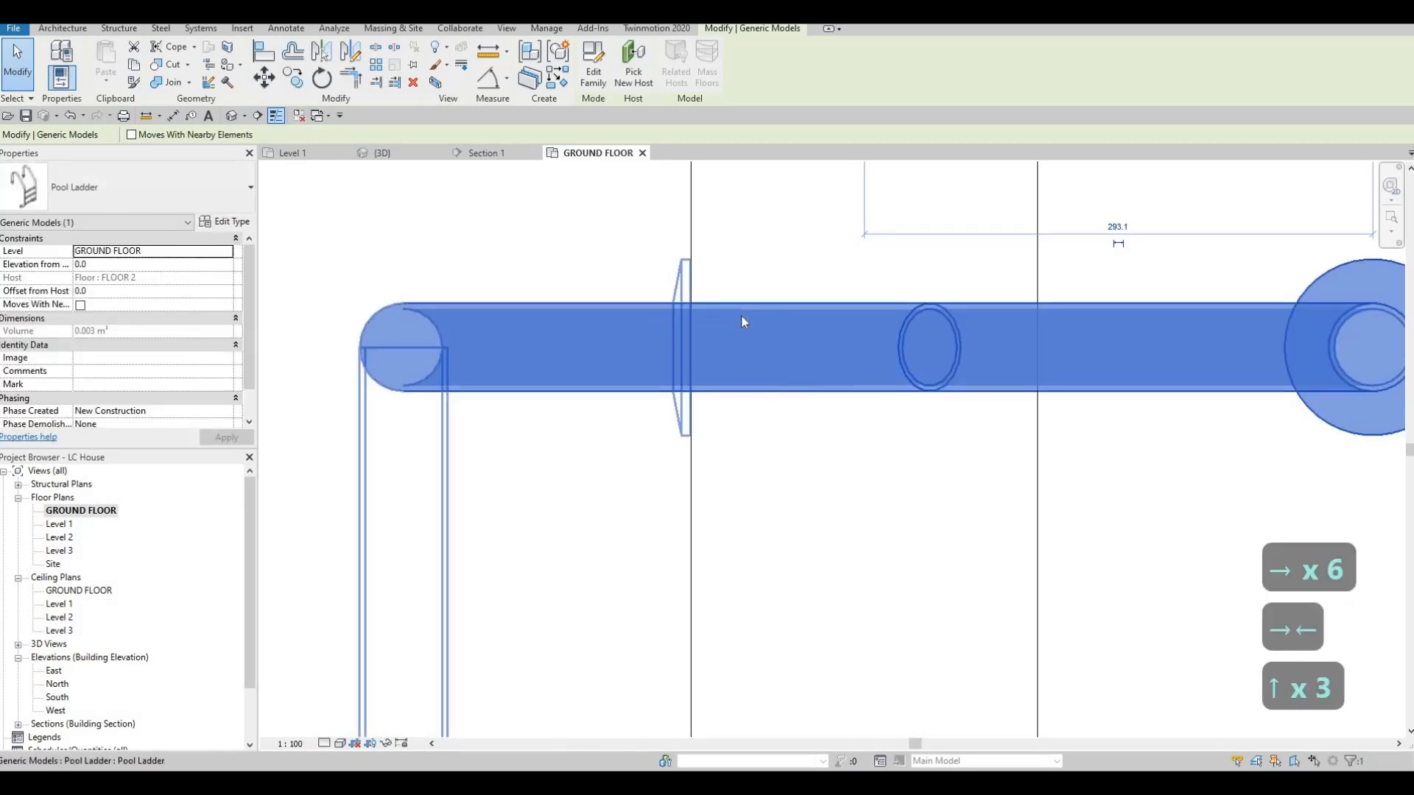
{"action": "key", "text": "Escape"}
Rotate the pool ladder 180° about its centre in the ground floor plan
{"action": "scroll", "coordinate": [682, 271], "scroll_direction": "down", "scroll_amount": 6}
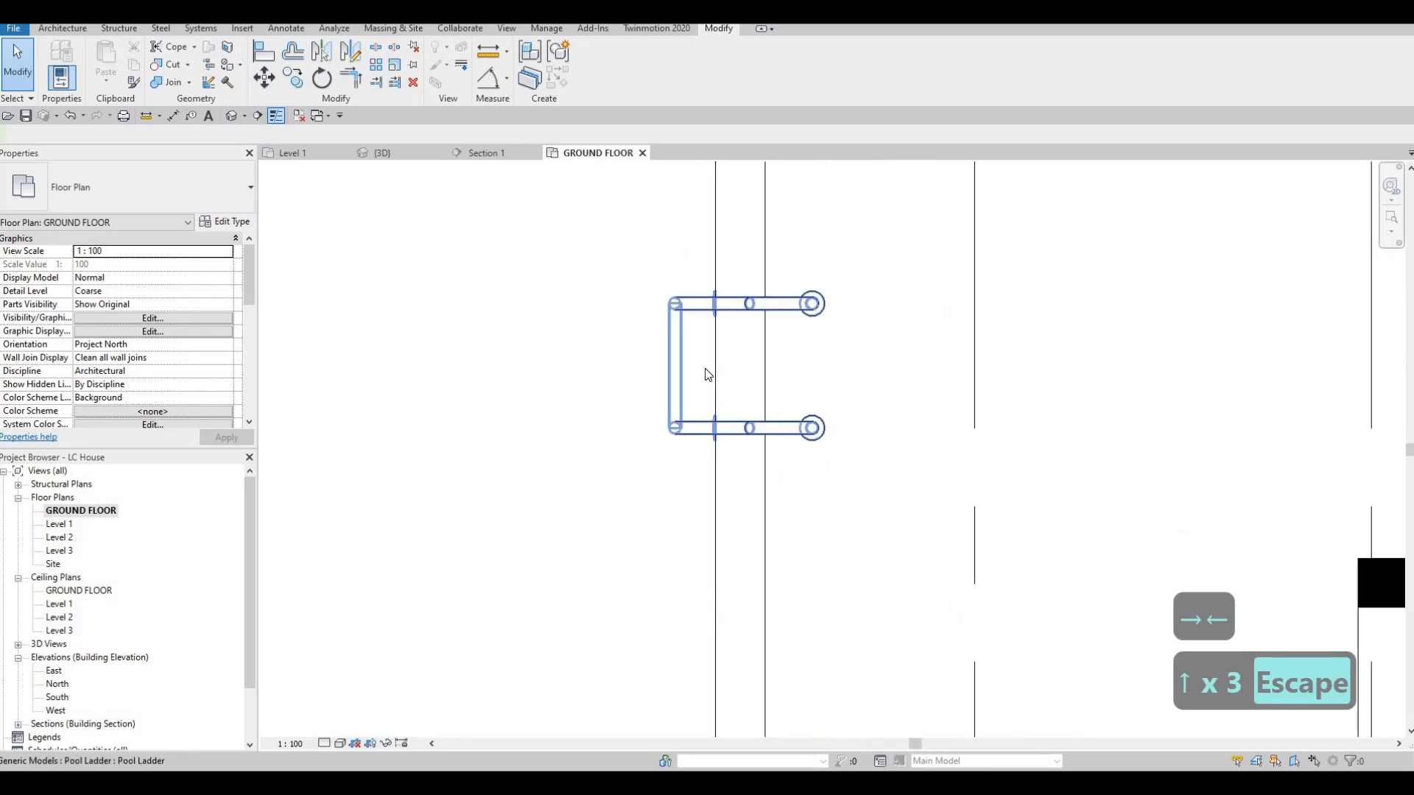
{"action": "scroll", "coordinate": [707, 375], "scroll_direction": "down", "scroll_amount": 4}
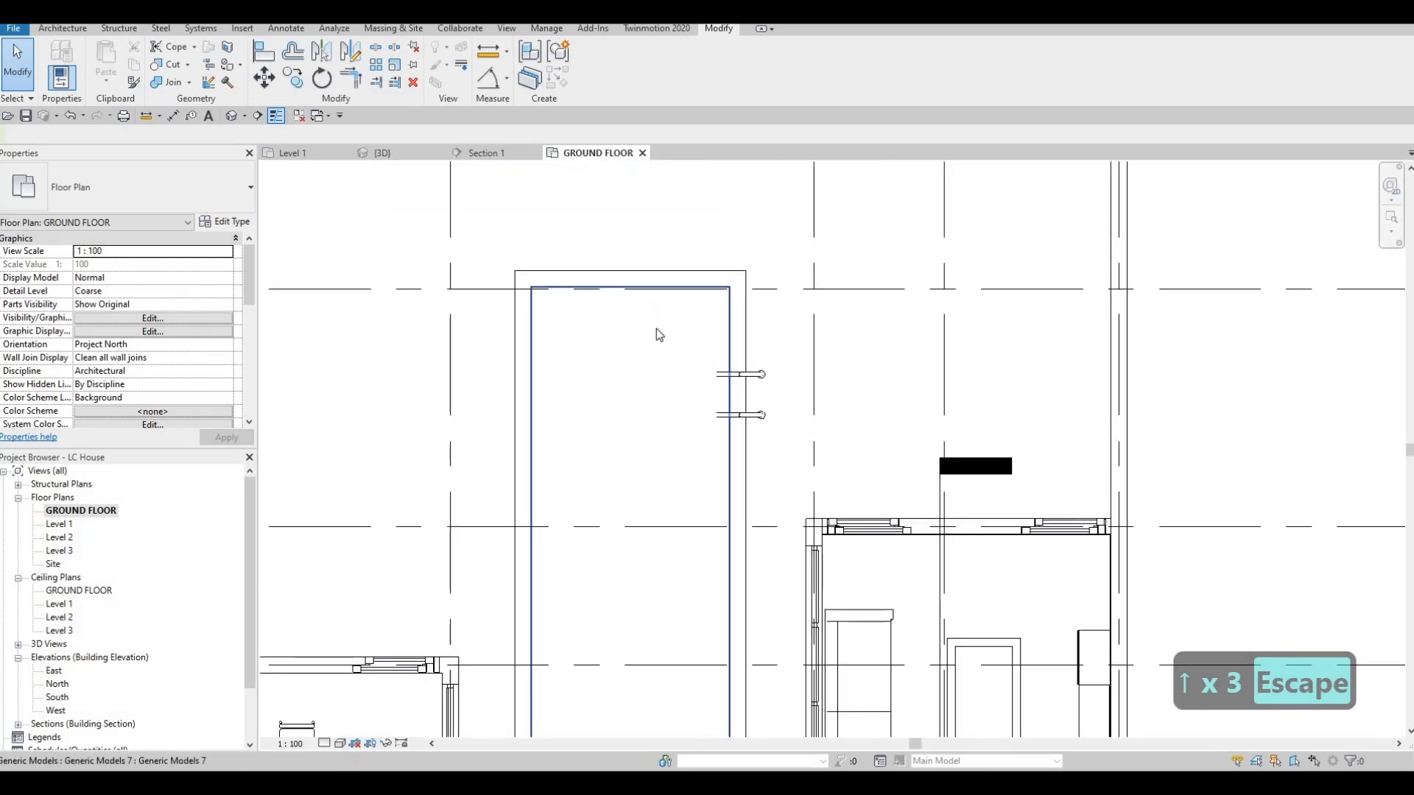
{"action": "scroll", "coordinate": [656, 334], "scroll_direction": "down", "scroll_amount": 5}
{"action": "middle_click_drag", "start_coordinate": [784, 259], "coordinate": [799, 286]}
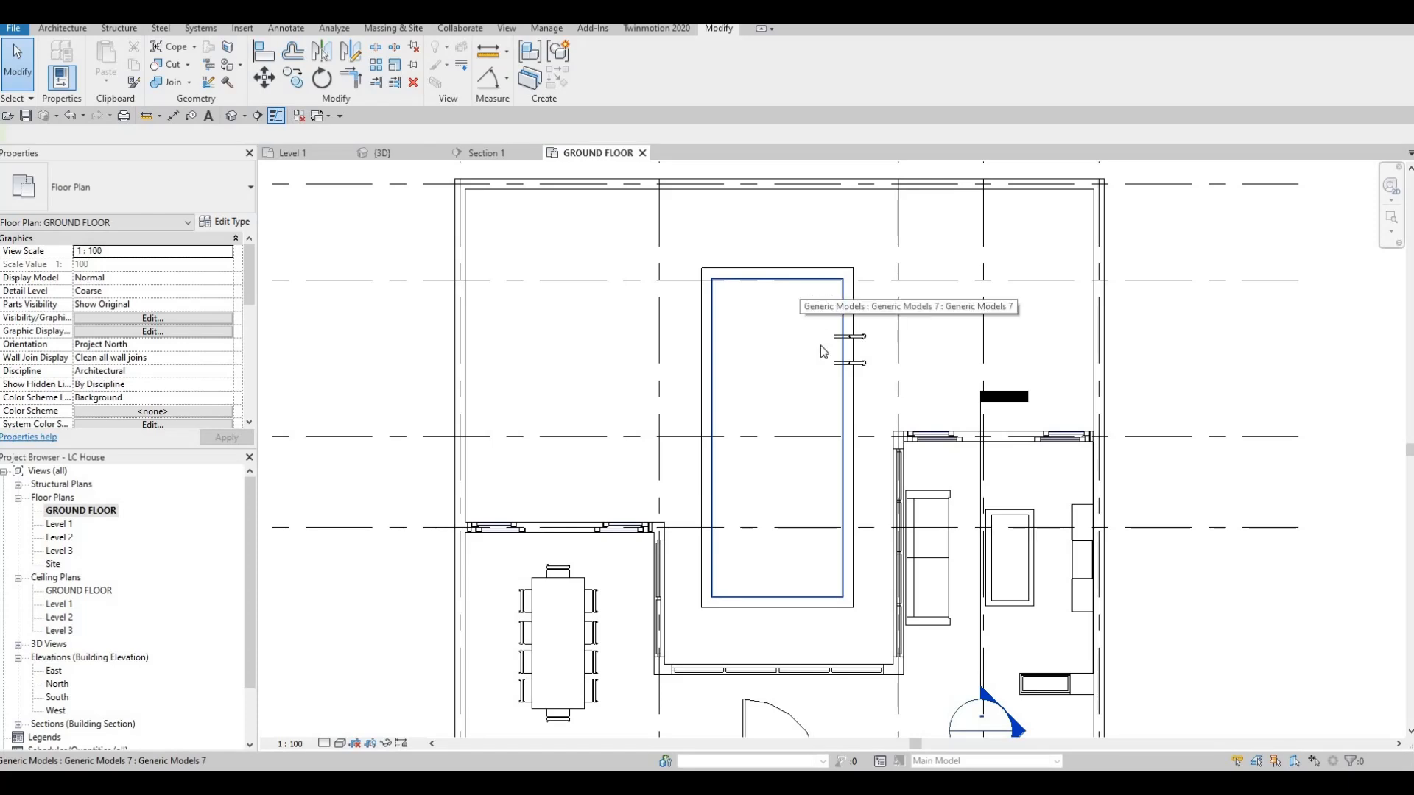
{"action": "left_click", "coordinate": [860, 341]}
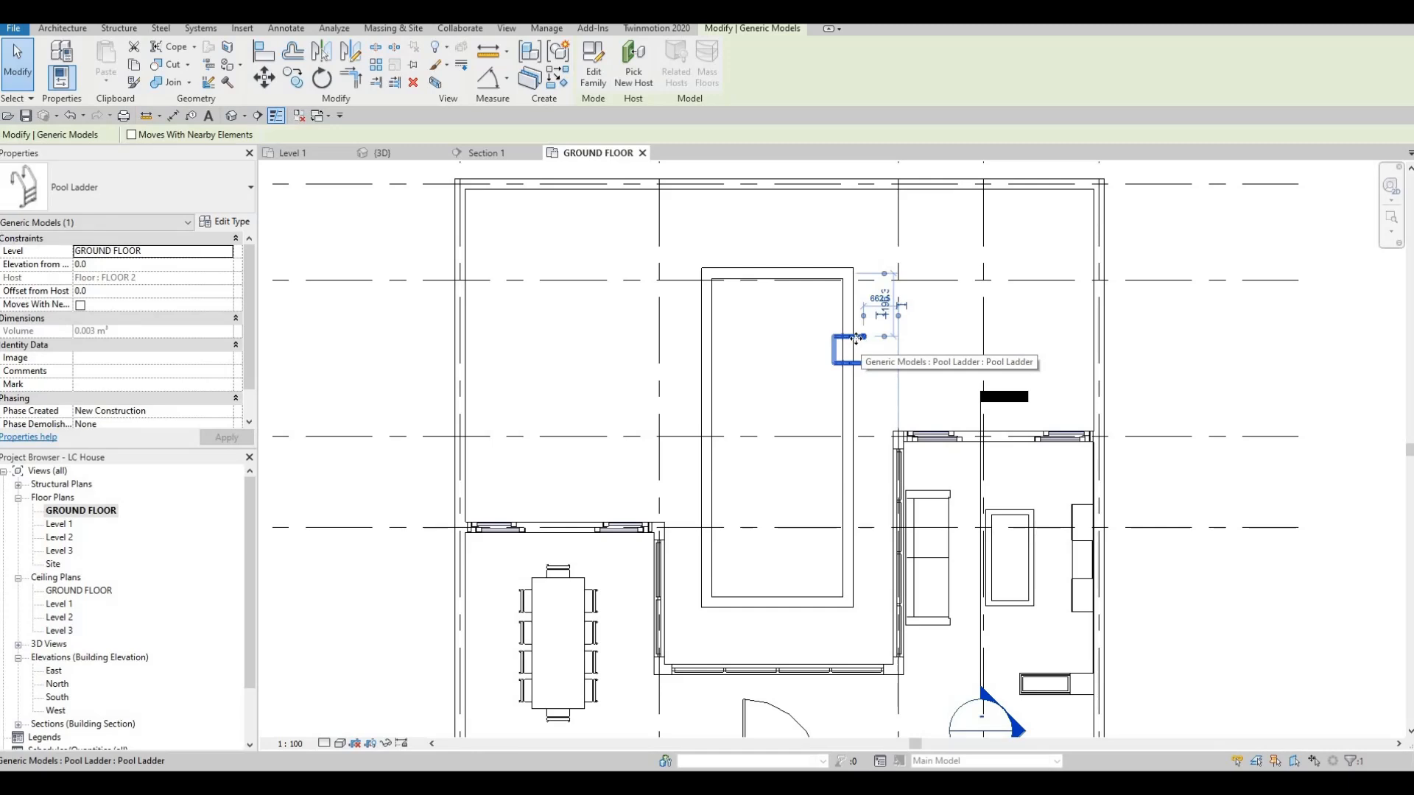
{"action": "key", "text": "o"}
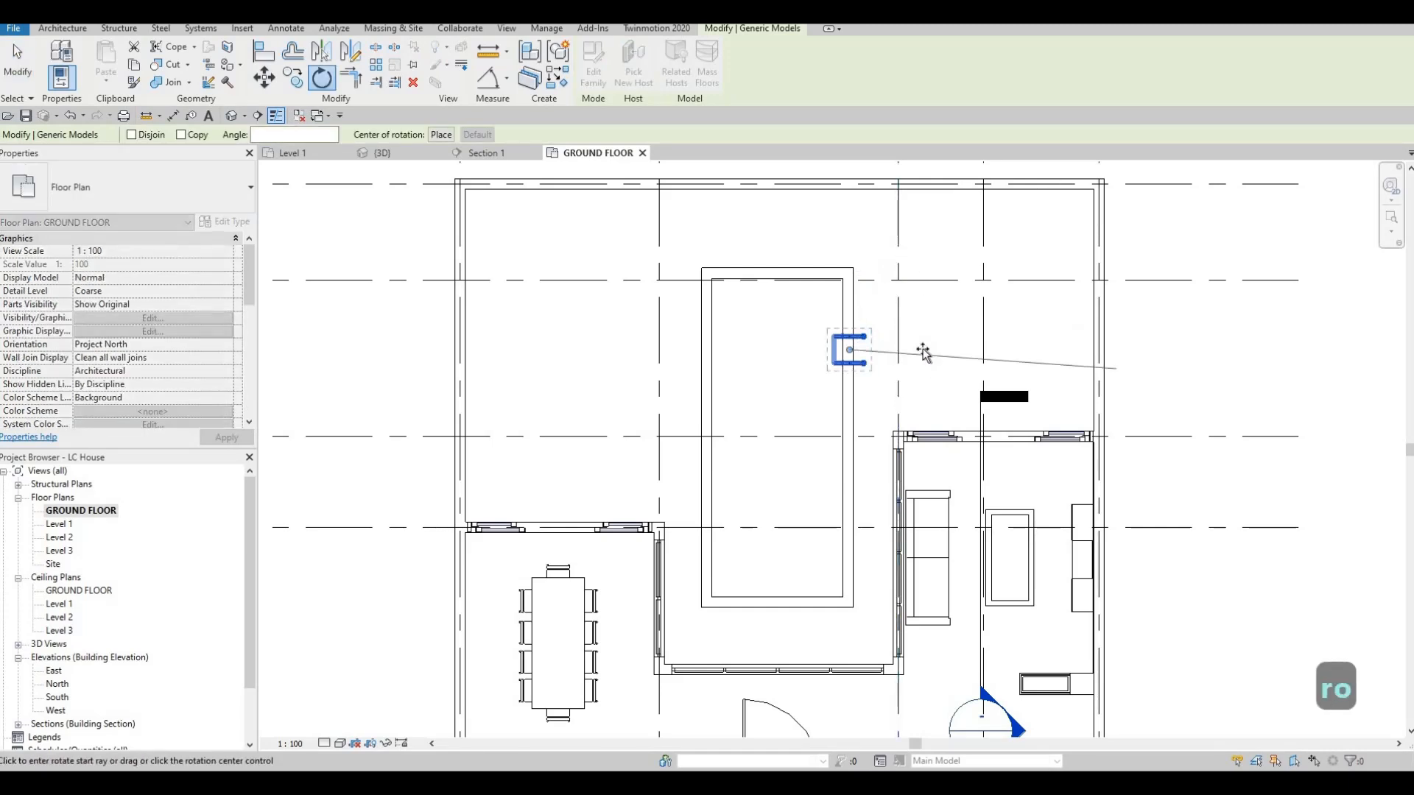
{"action": "left_click", "coordinate": [921, 349]}
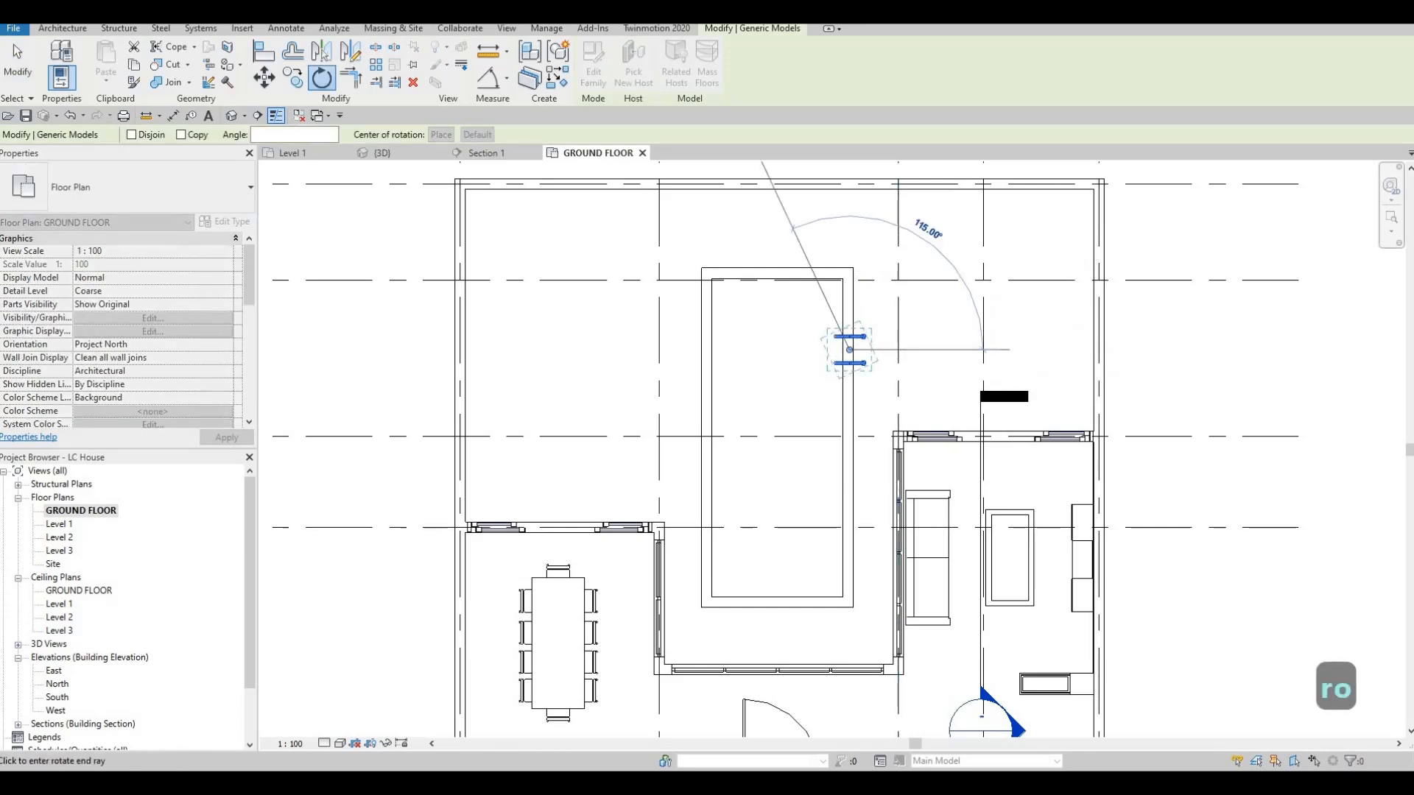
{"action": "type", "text": "180"}
{"action": "key", "text": "Return"}
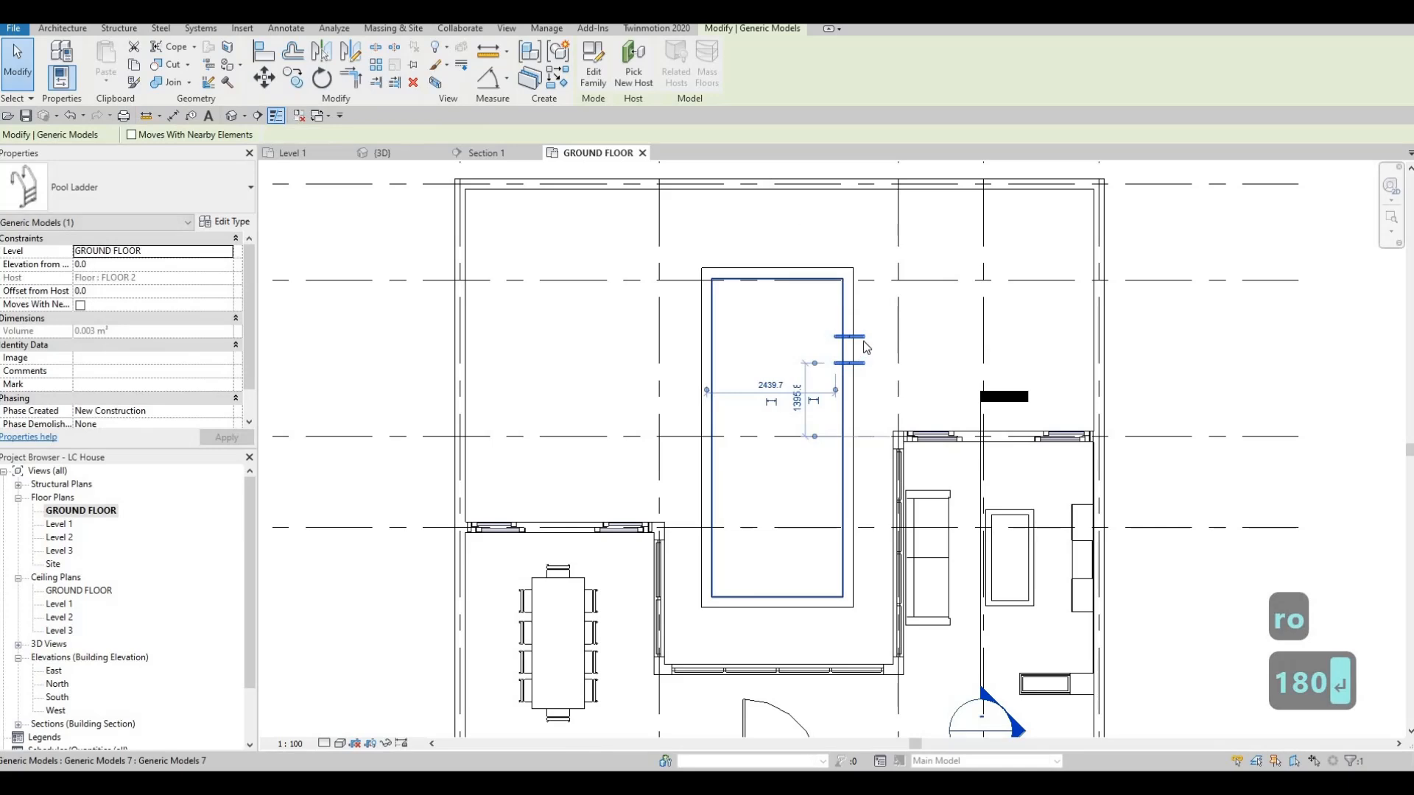
{"action": "key", "text": "Escape"}
Move the pool ladder to the opposite long wall near the pool's upper end and nudge its mounting plates flush with the inner wall face
{"action": "scroll", "coordinate": [824, 330], "scroll_direction": "up", "scroll_amount": 2}
{"action": "left_click_drag", "start_coordinate": [851, 340], "coordinate": [650, 290]}
{"action": "scroll", "coordinate": [695, 410], "scroll_direction": "up", "scroll_amount": 5}
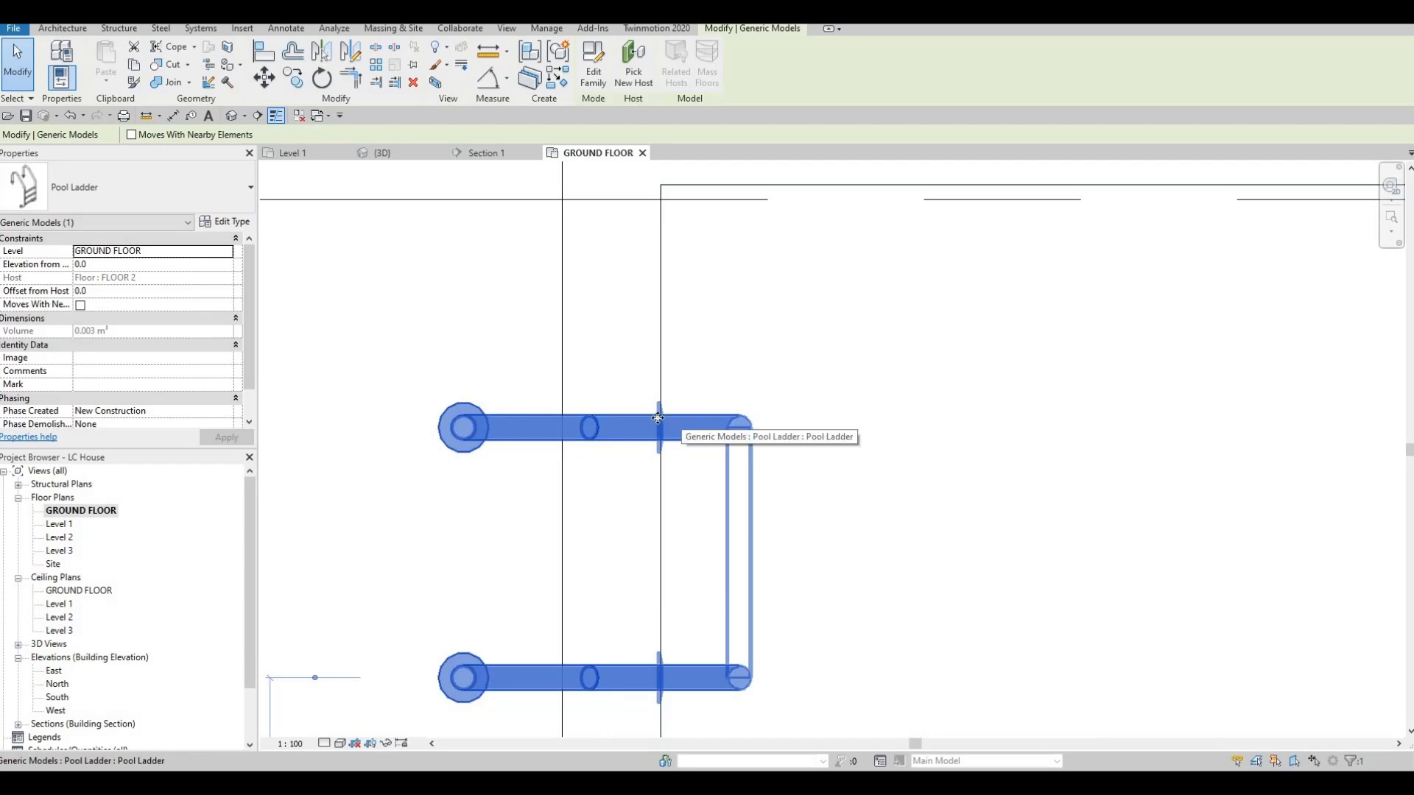
{"action": "scroll", "coordinate": [660, 417], "scroll_direction": "up", "scroll_amount": 3}
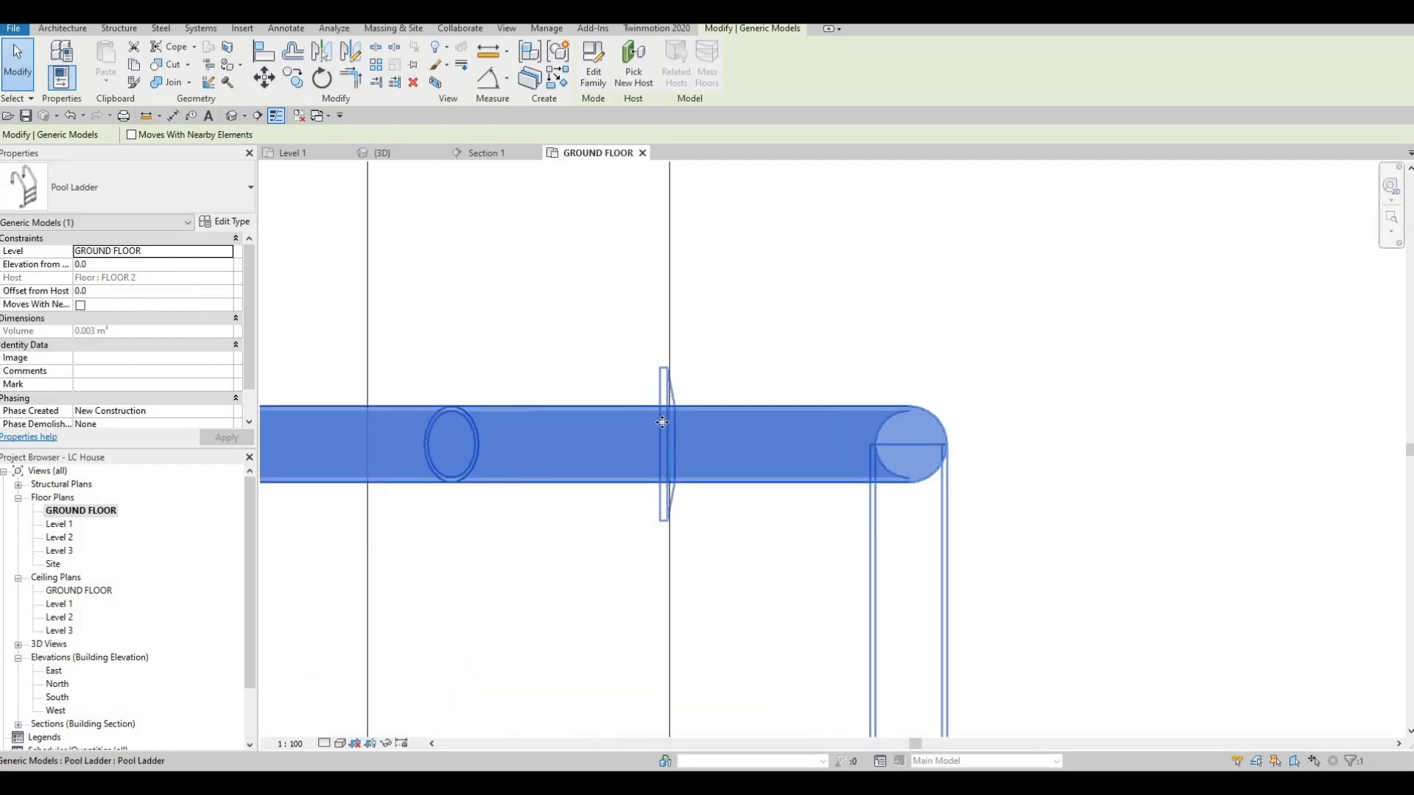
{"action": "key", "text": "Right"}
{"action": "key", "text": "Right"}
{"action": "key", "text": "Right"}
{"action": "key", "text": "Right"}
{"action": "key", "text": "Right"}
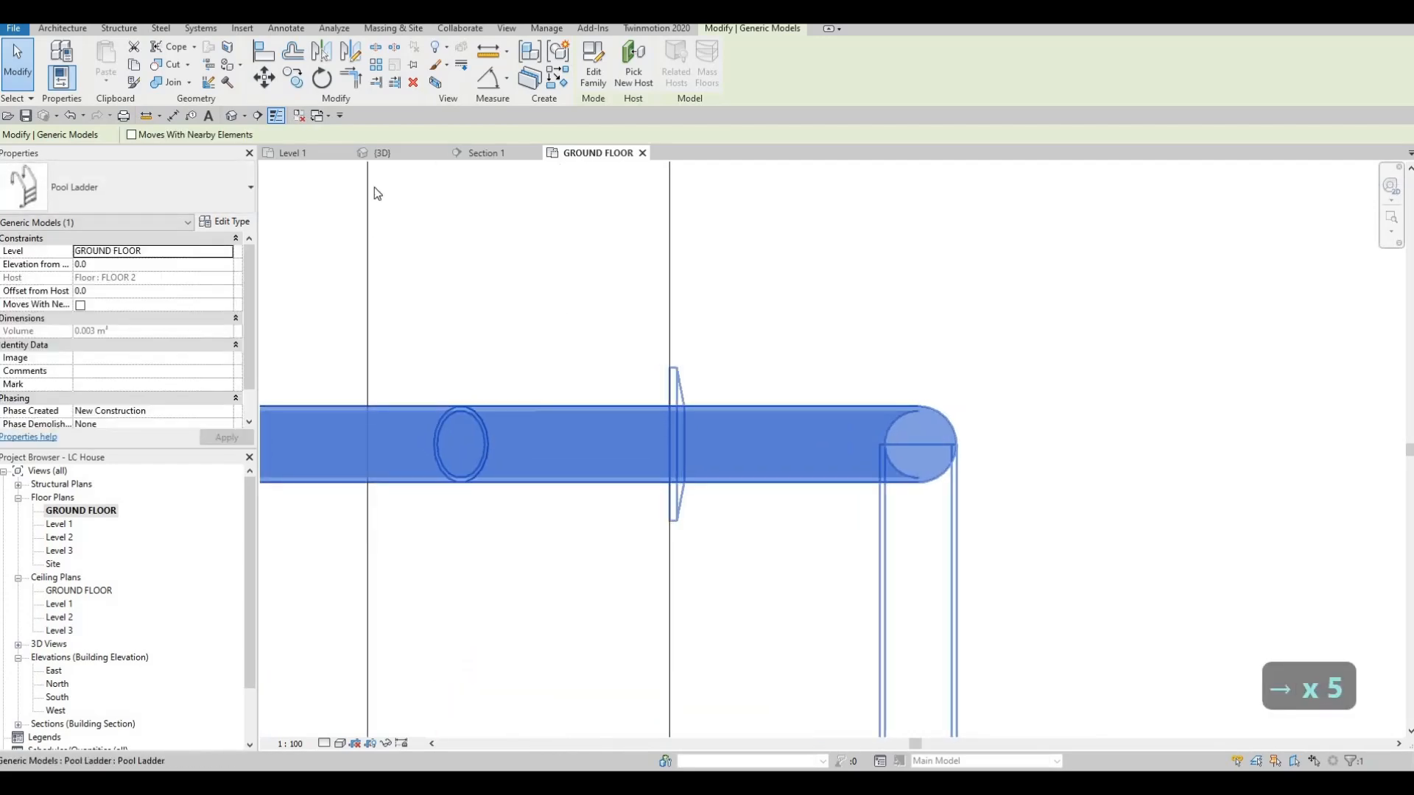
{"action": "key", "text": "Escape"}
{"action": "key", "text": "Escape"}
Examine the repositioned ladder, the pool and the surrounding house from several angles in the 3D view
{"action": "left_click", "coordinate": [382, 152]}
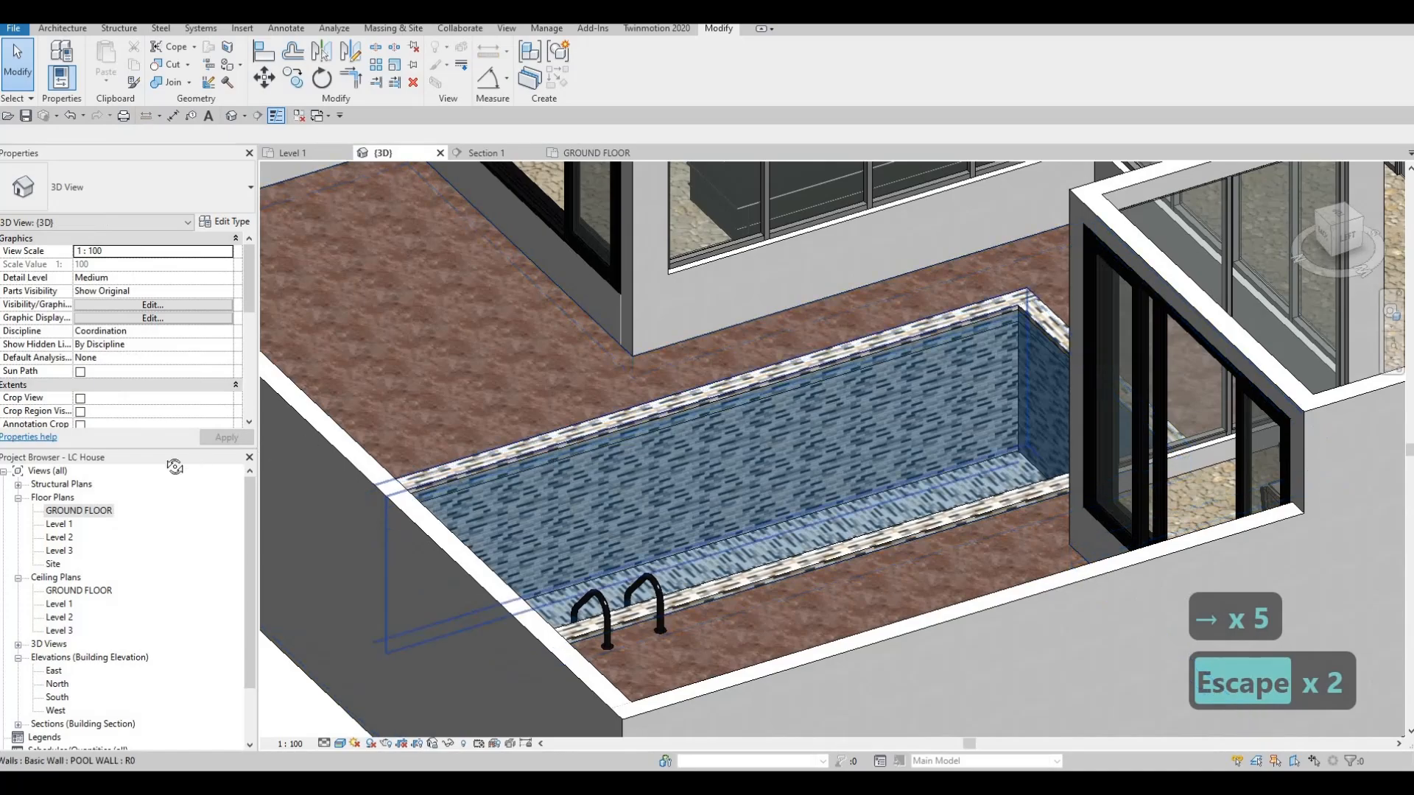
{"action": "middle_click_drag", "start_coordinate": [175, 467], "coordinate": [728, 418], "text": "shift"}
{"action": "scroll", "coordinate": [825, 353], "scroll_direction": "up", "scroll_amount": 3}
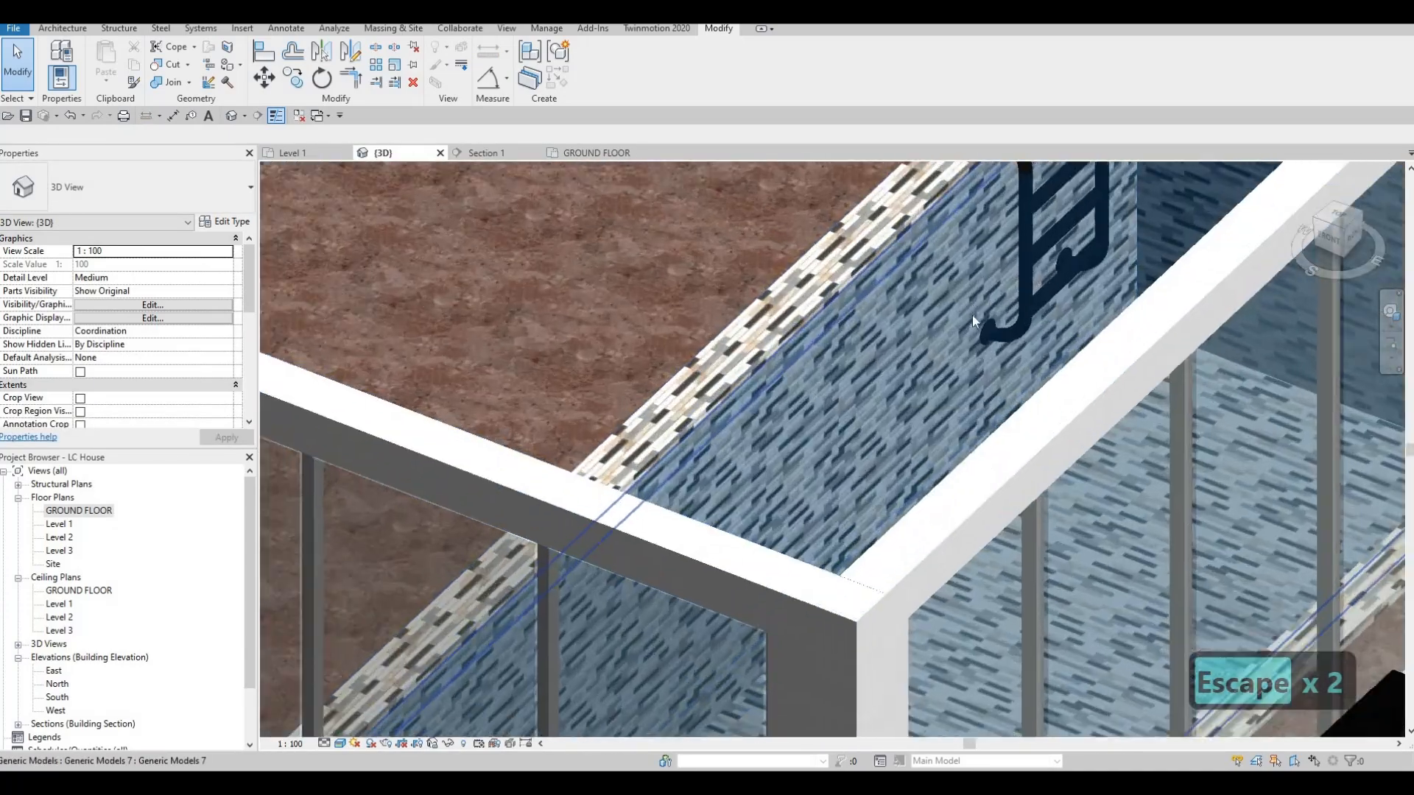
{"action": "scroll", "coordinate": [972, 315], "scroll_direction": "down", "scroll_amount": 3}
{"action": "middle_click_drag", "start_coordinate": [964, 307], "coordinate": [851, 295], "text": "shift"}
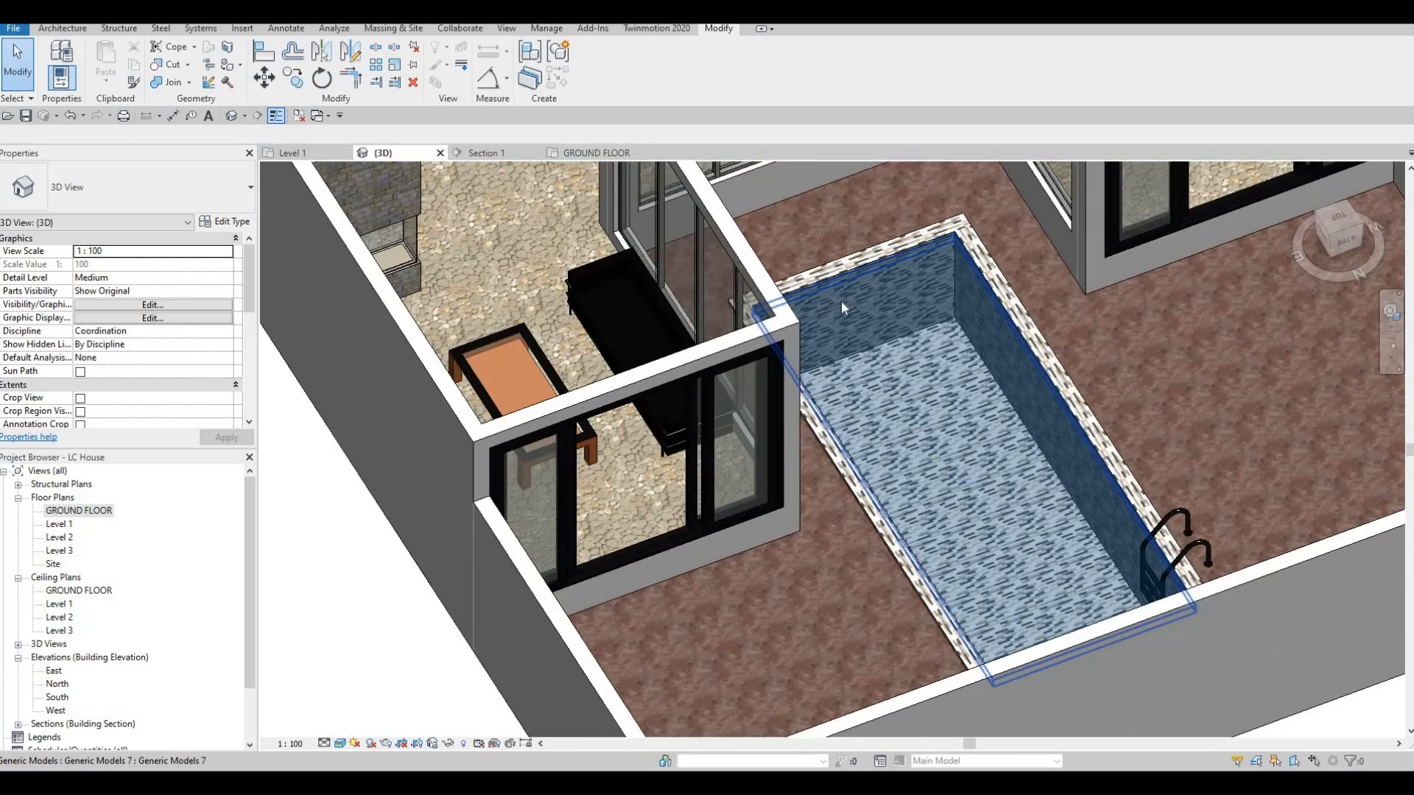
{"action": "middle_click_drag", "start_coordinate": [1114, 397], "coordinate": [1145, 326], "text": "shift"}
{"action": "middle_click_drag", "start_coordinate": [1282, 324], "coordinate": [1069, 311], "text": "shift"}
{"action": "scroll", "coordinate": [986, 339], "scroll_direction": "down", "scroll_amount": 2}
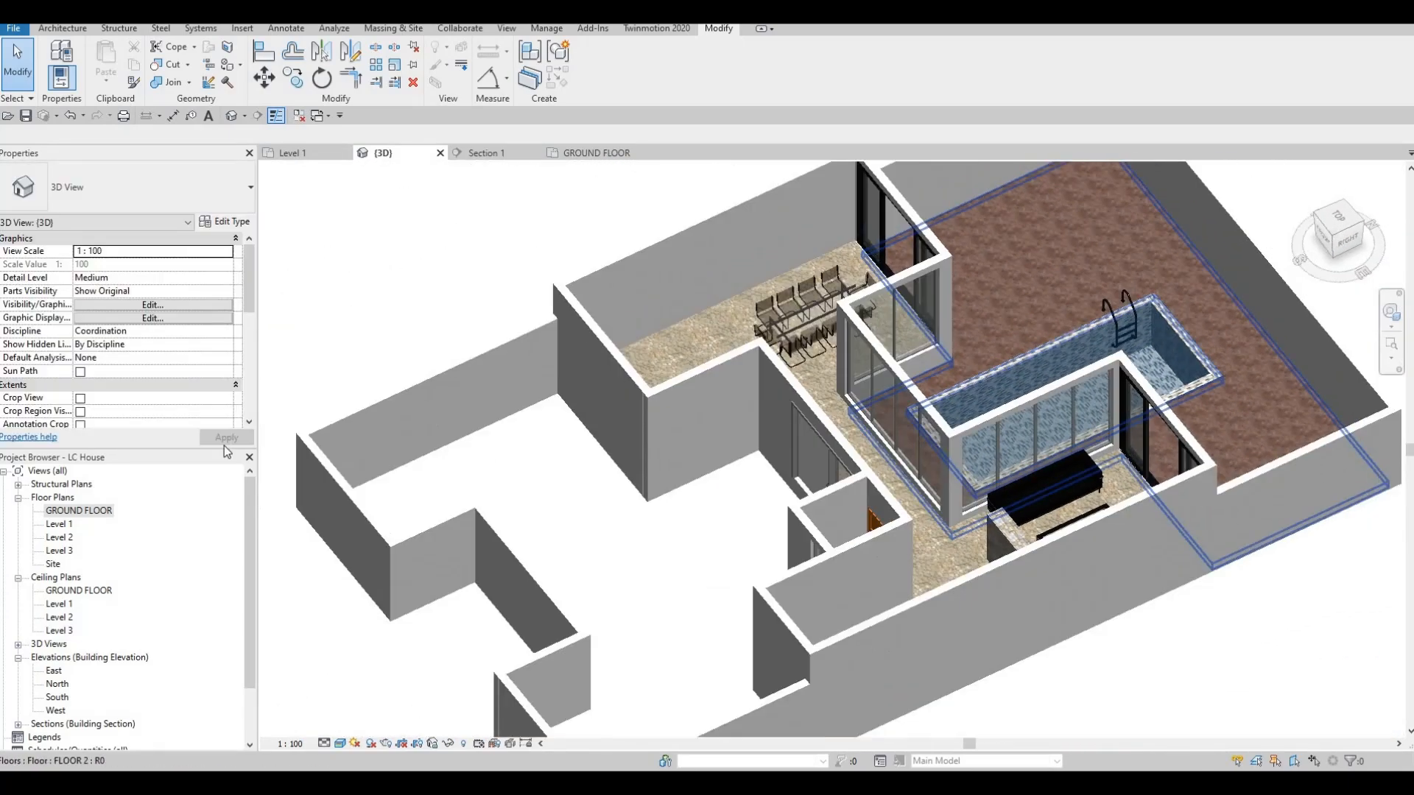
In the GROUND FLOOR plan, start a new wall of type EXTERIOR WALL 1 with its location line set to Wall Centerline
{"action": "double_click", "coordinate": [72, 511]}
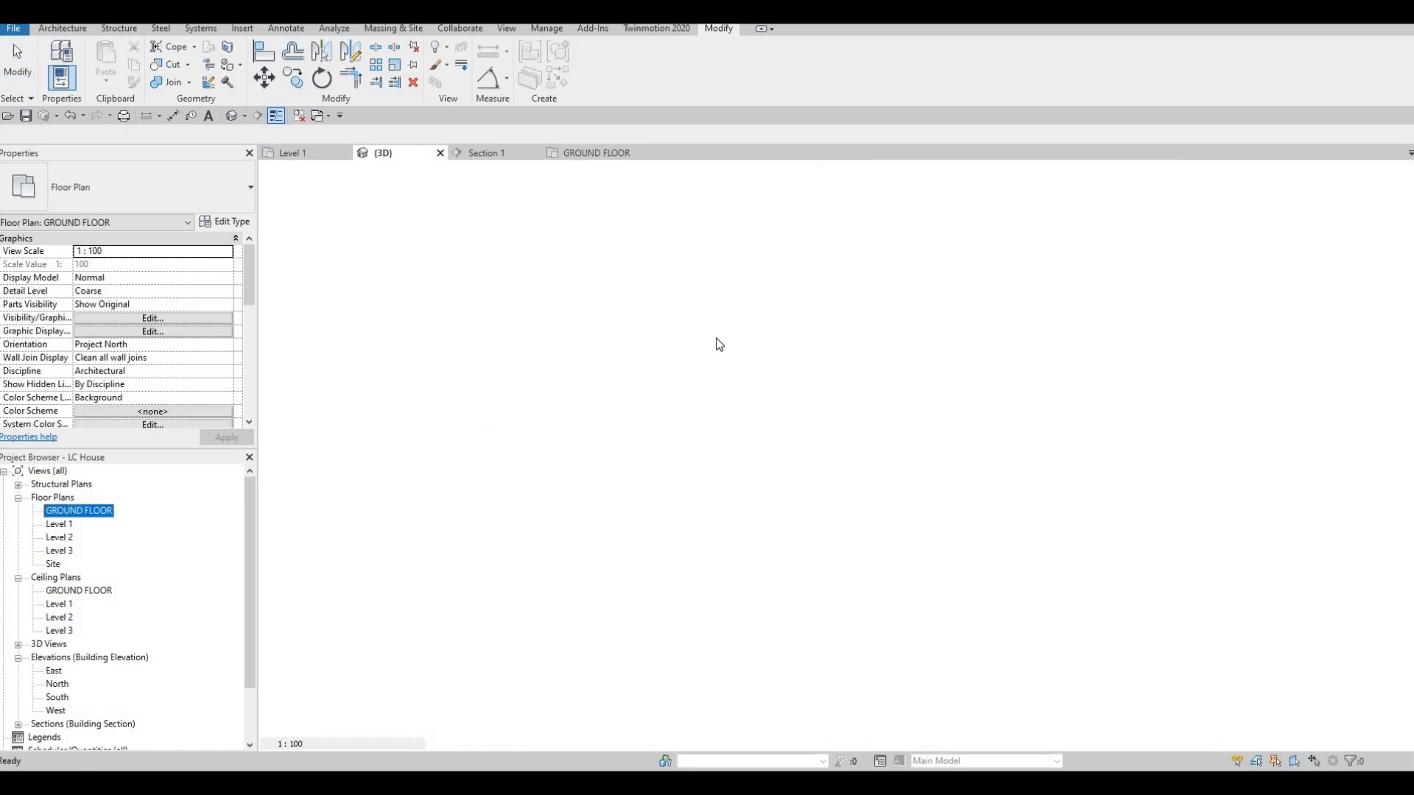
{"action": "scroll", "coordinate": [714, 341], "scroll_direction": "down", "scroll_amount": 4}
{"action": "scroll", "coordinate": [820, 356], "scroll_direction": "down", "scroll_amount": 5}
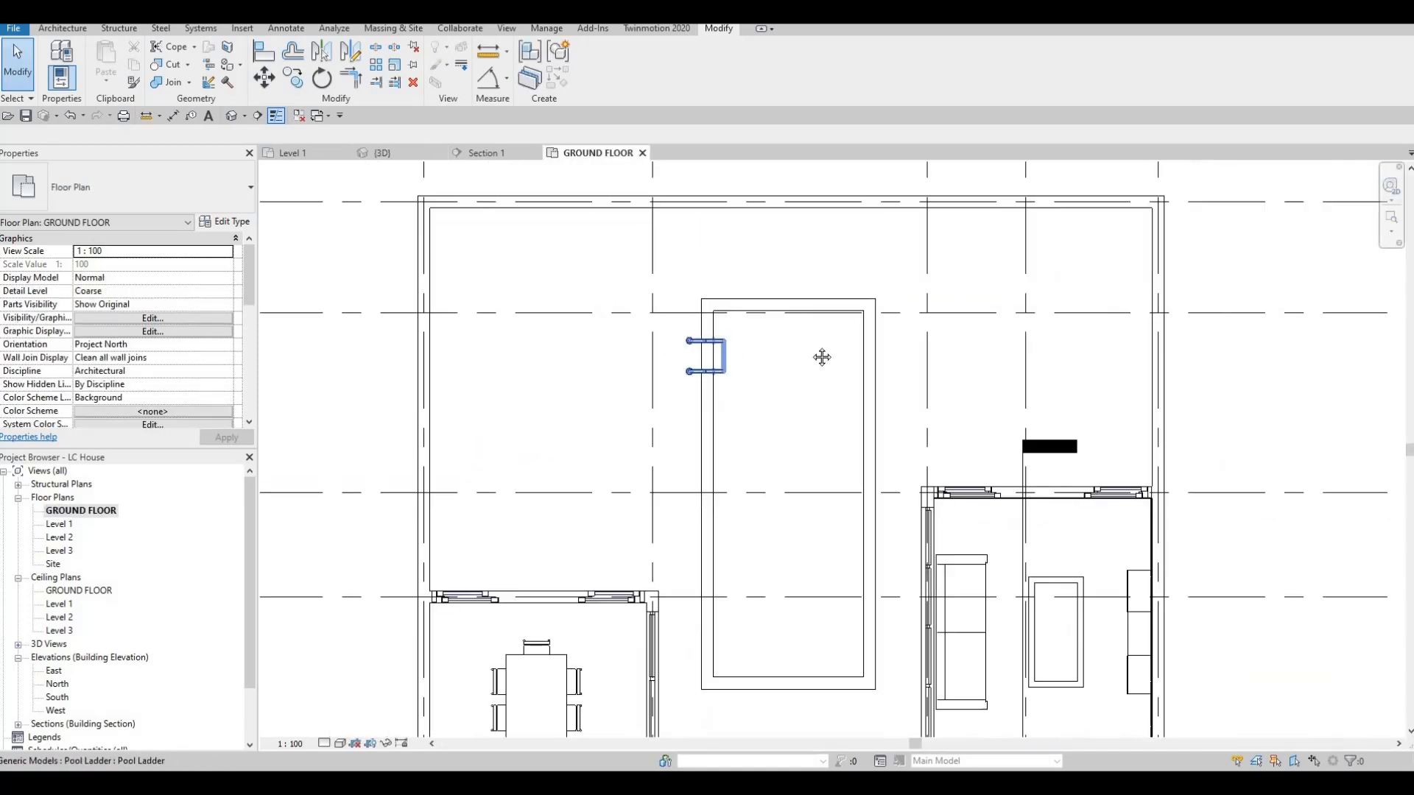
{"action": "key", "text": "Escape"}
{"action": "scroll", "coordinate": [886, 314], "scroll_direction": "up", "scroll_amount": 3}
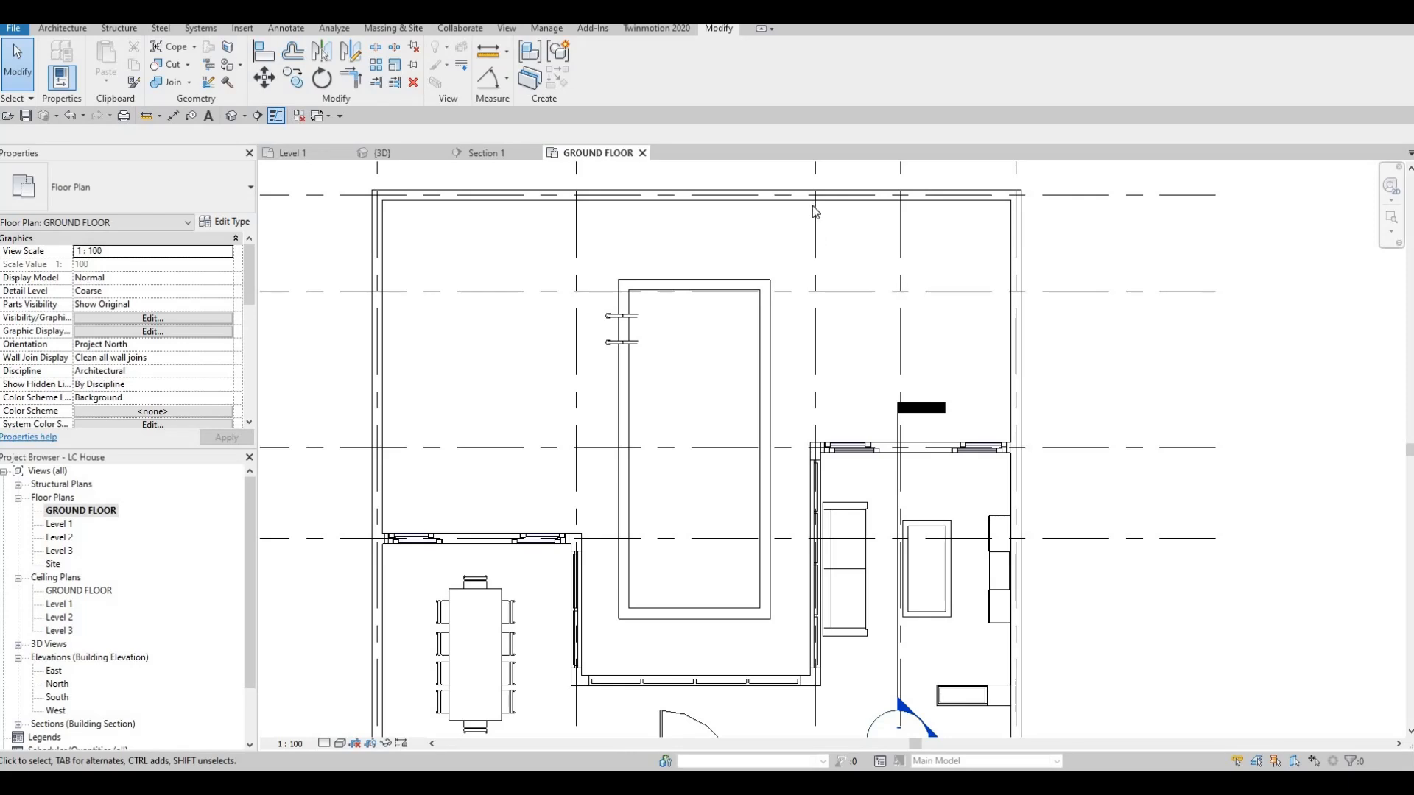
{"action": "key", "text": "F1"}
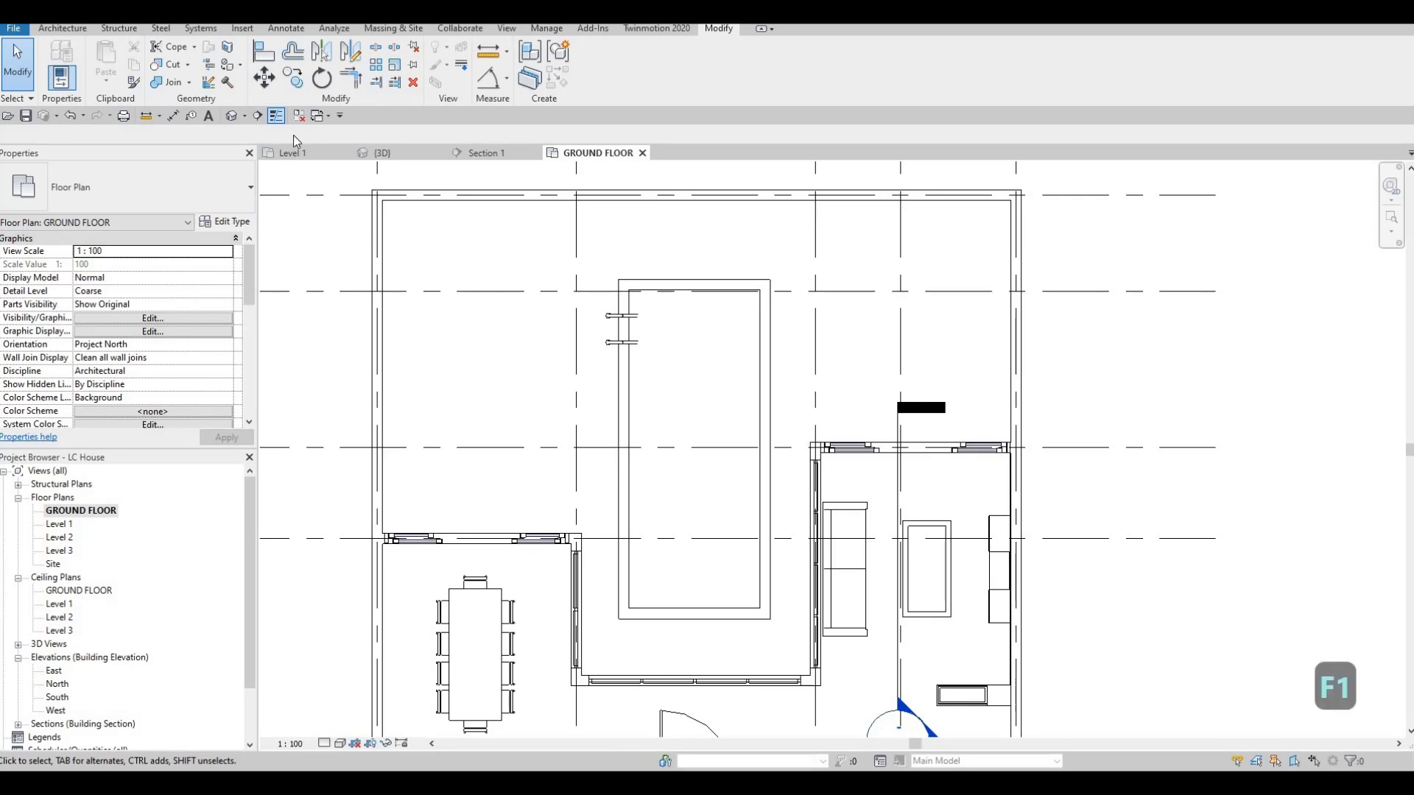
{"action": "left_click", "coordinate": [62, 29]}
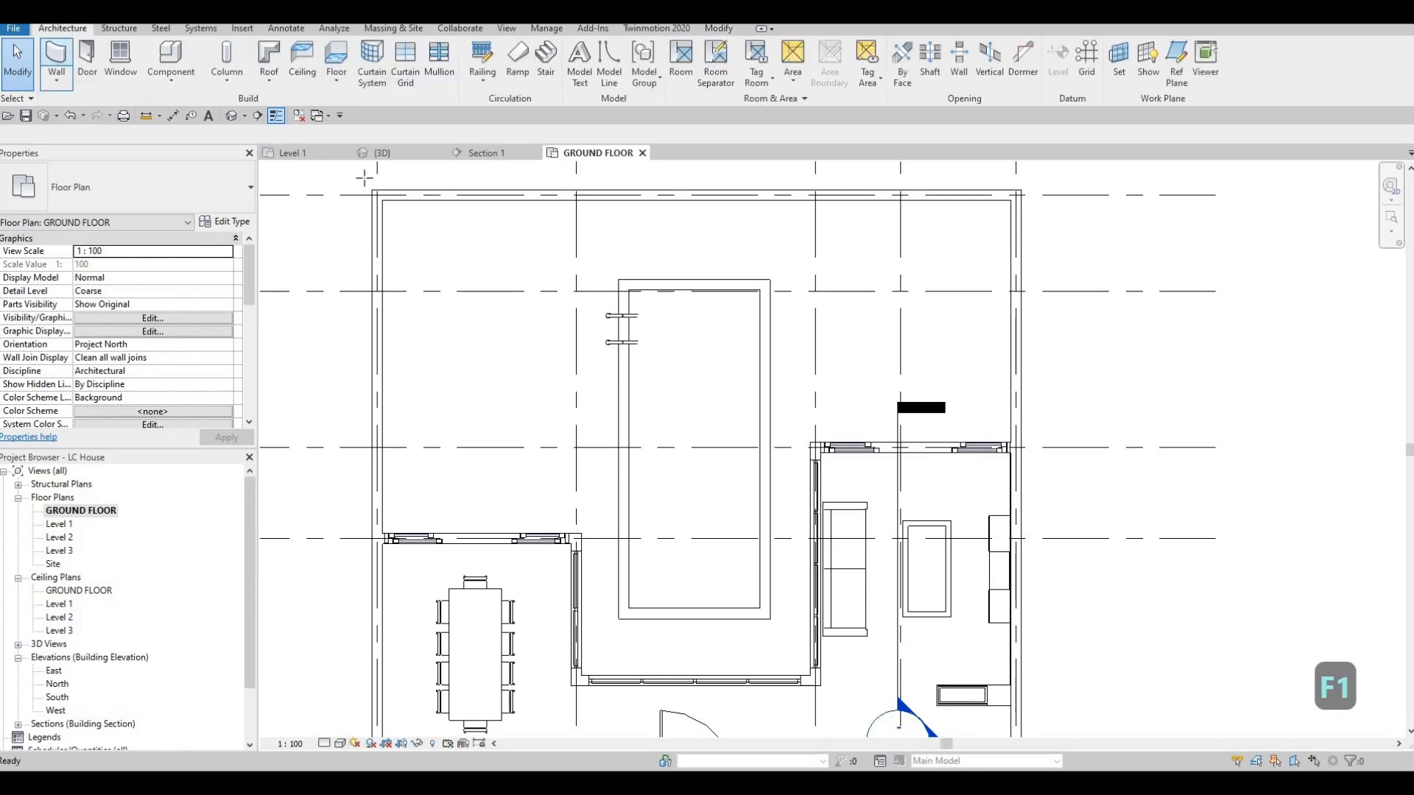
{"action": "left_click", "coordinate": [56, 59]}
{"action": "left_click", "coordinate": [140, 190]}
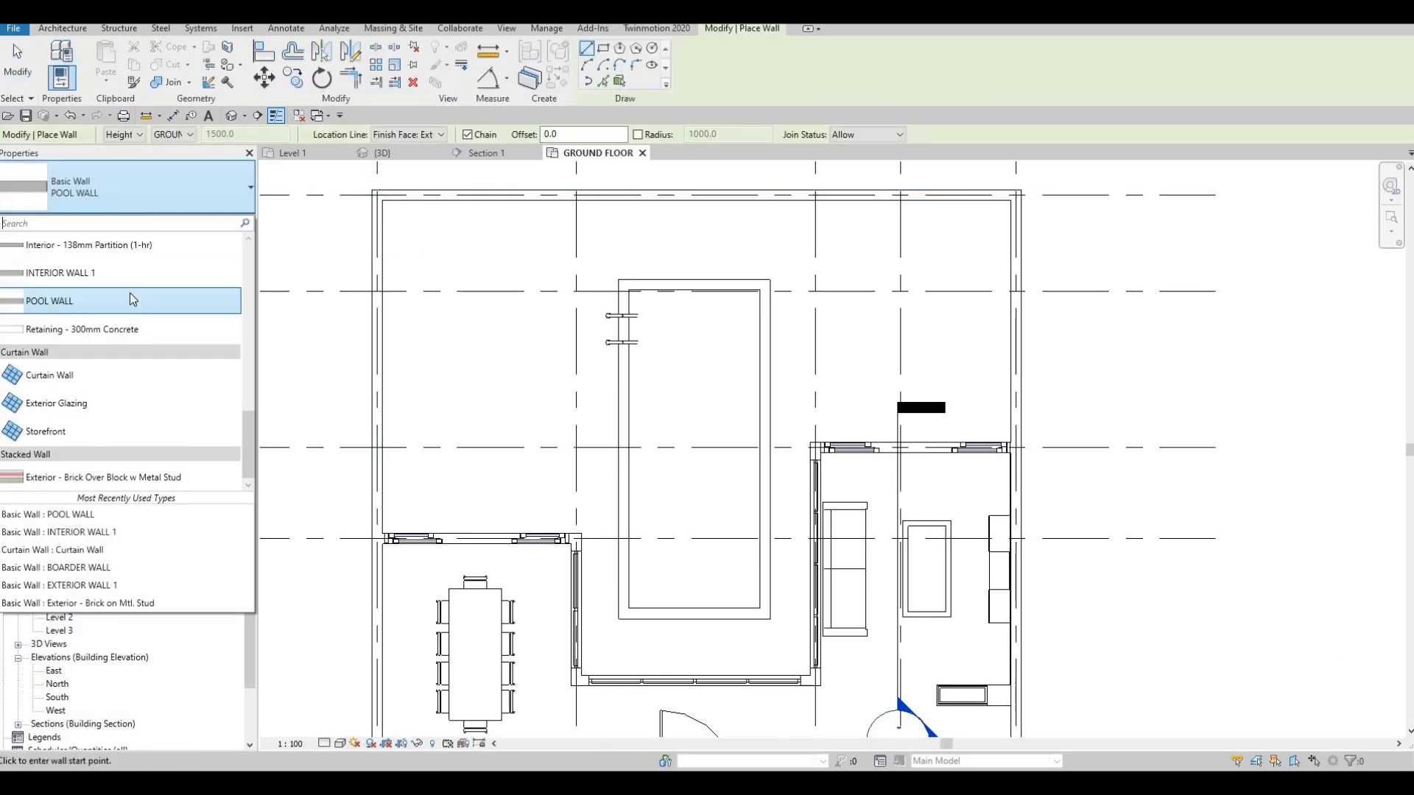
{"action": "scroll", "coordinate": [156, 298], "scroll_direction": "up", "scroll_amount": 7}
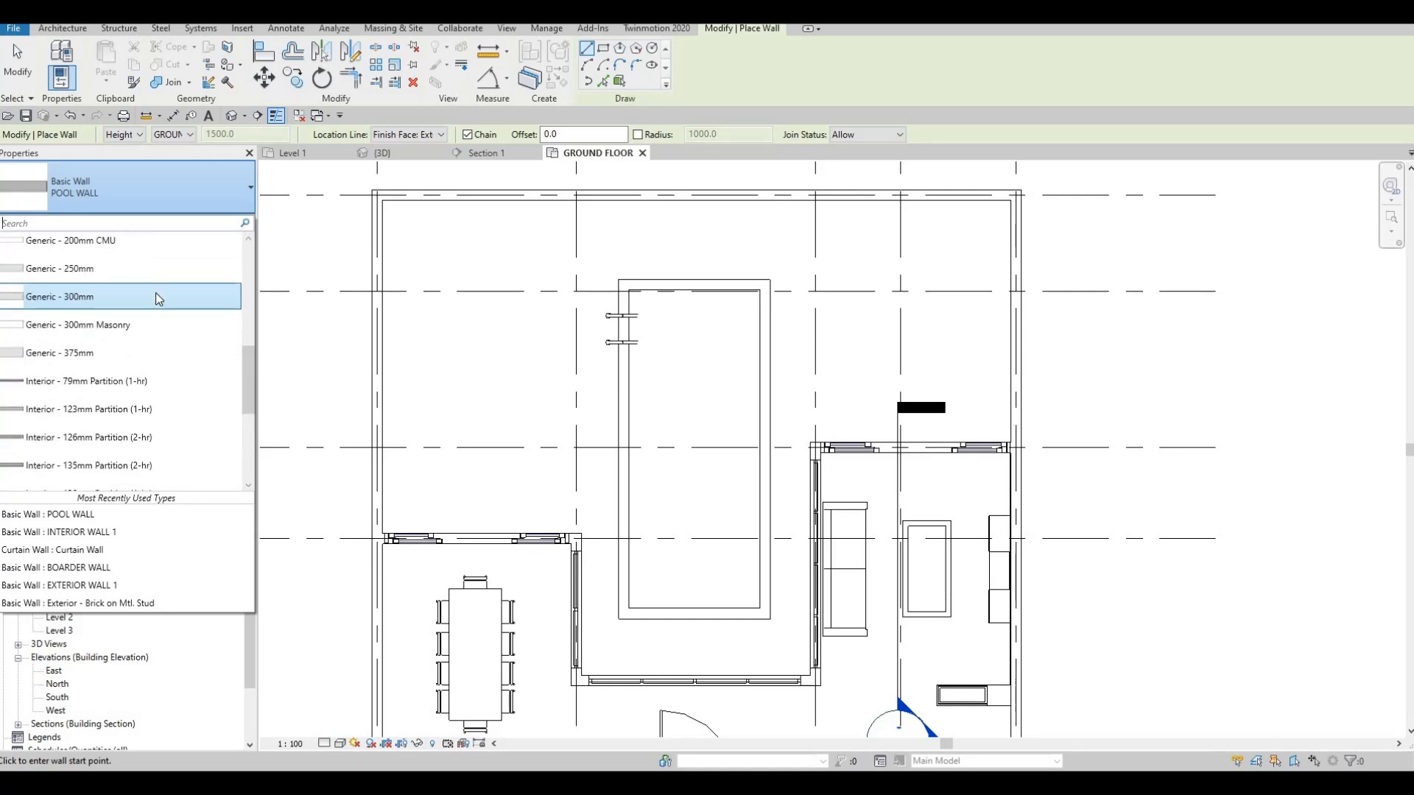
{"action": "scroll", "coordinate": [154, 332], "scroll_direction": "up", "scroll_amount": 1}
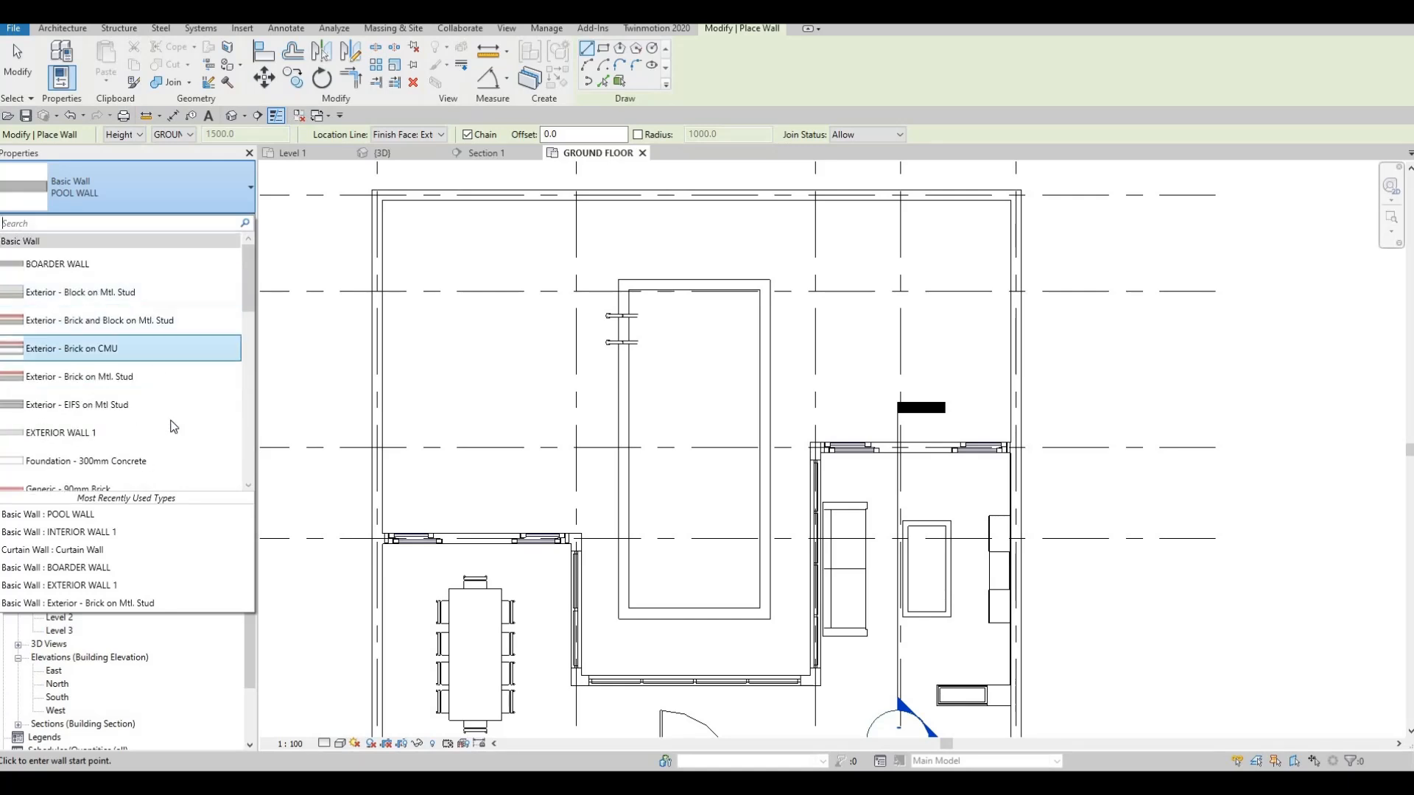
{"action": "left_click", "coordinate": [73, 430]}
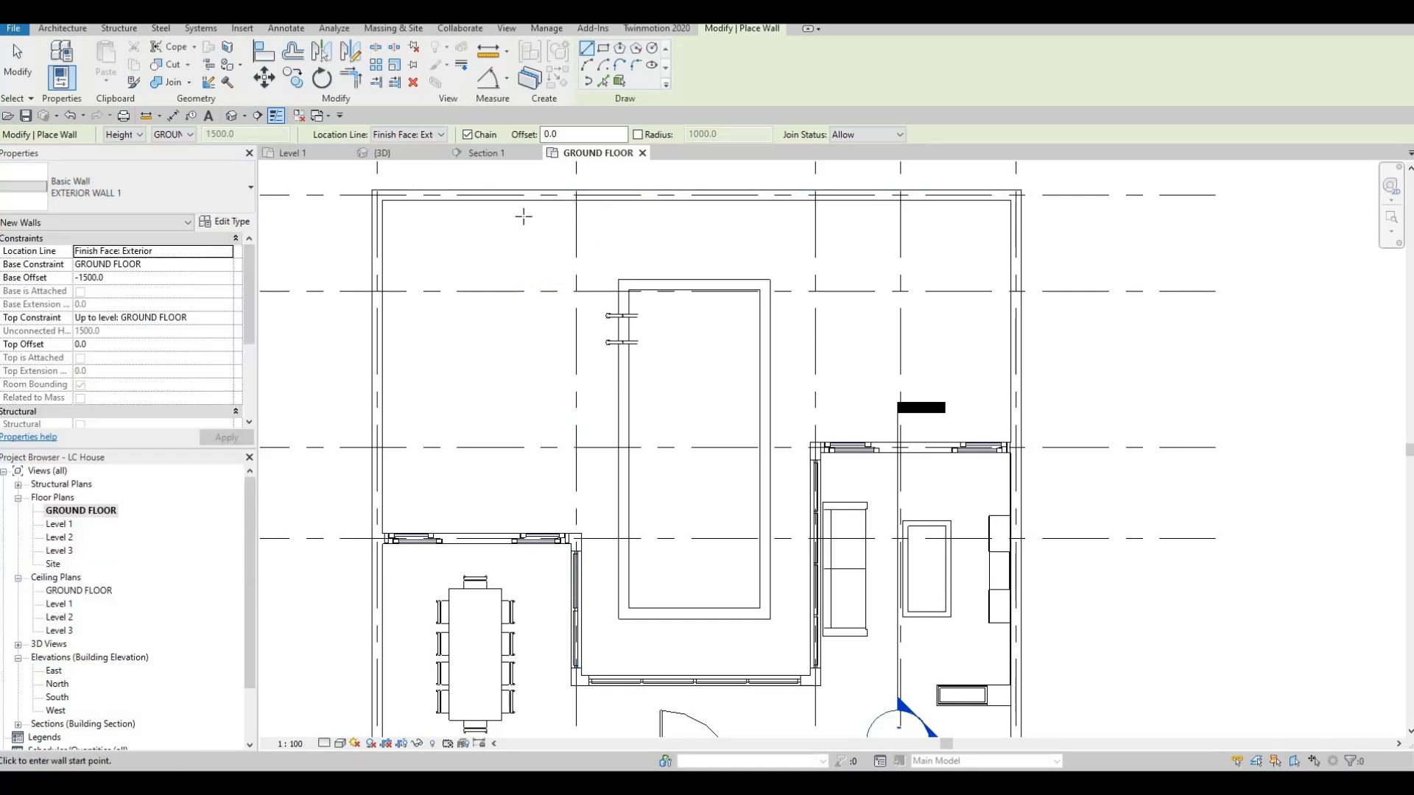
{"action": "left_click", "coordinate": [442, 134]}
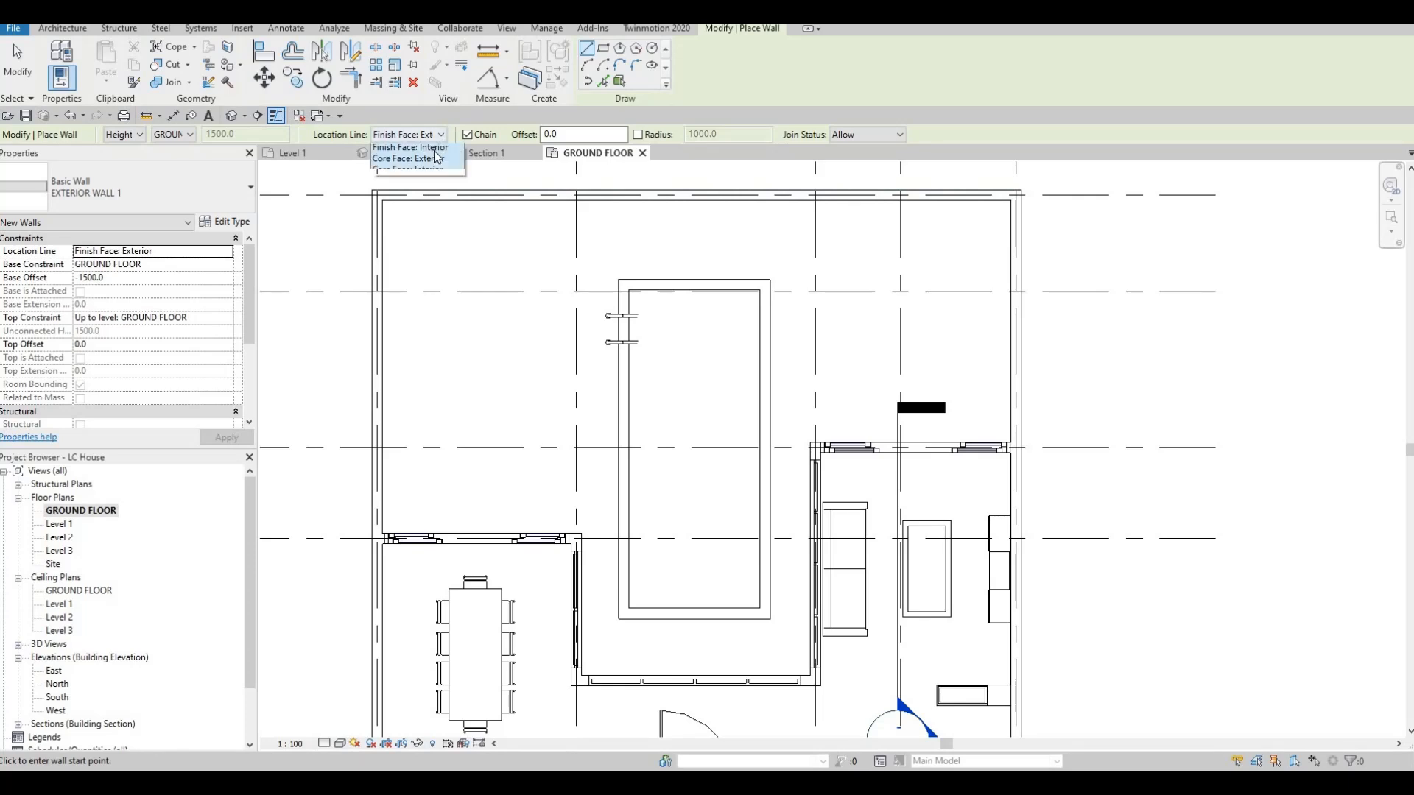
{"action": "left_click", "coordinate": [405, 149]}
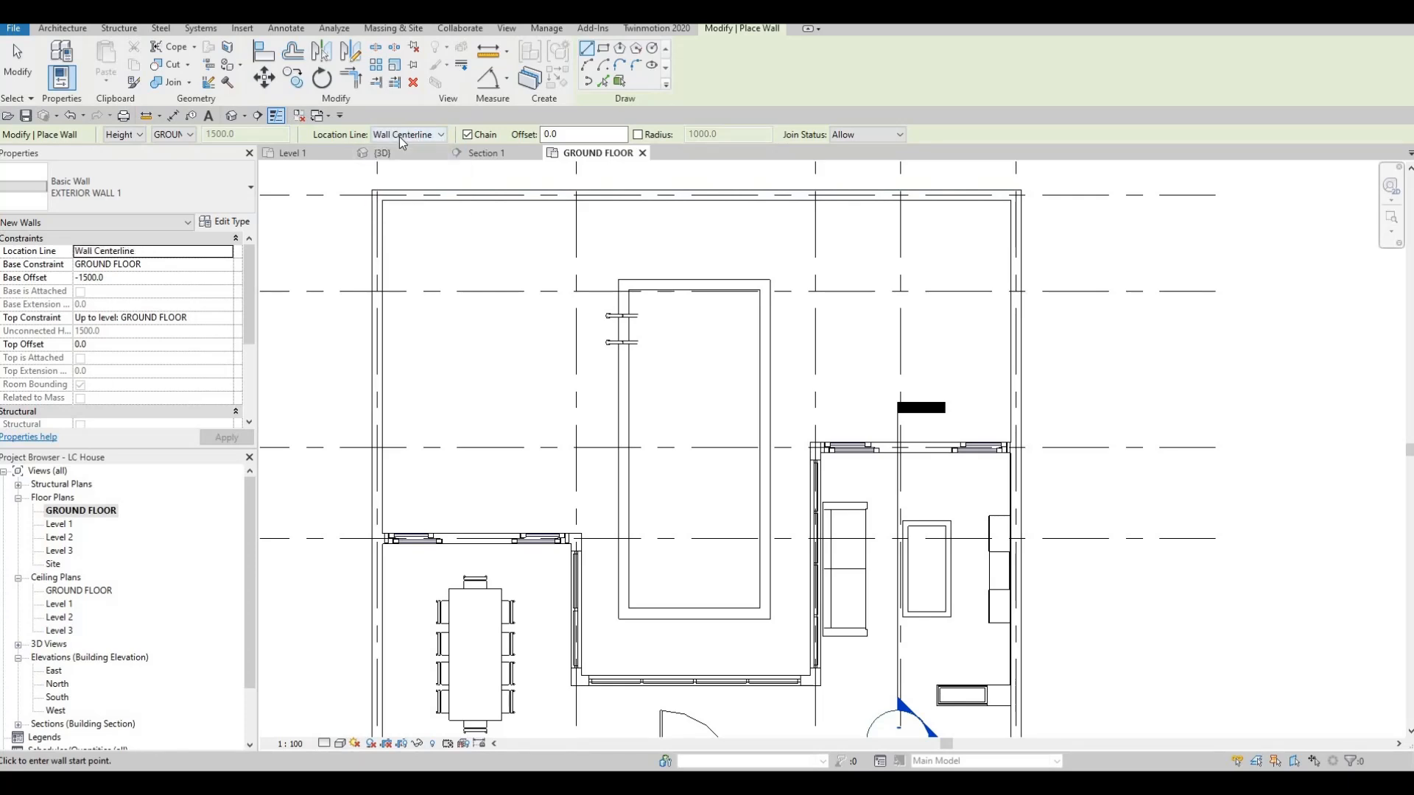
Set the new wall's base offset to 0 and its top constraint to Up to level: Level 2
{"action": "left_click", "coordinate": [163, 273]}
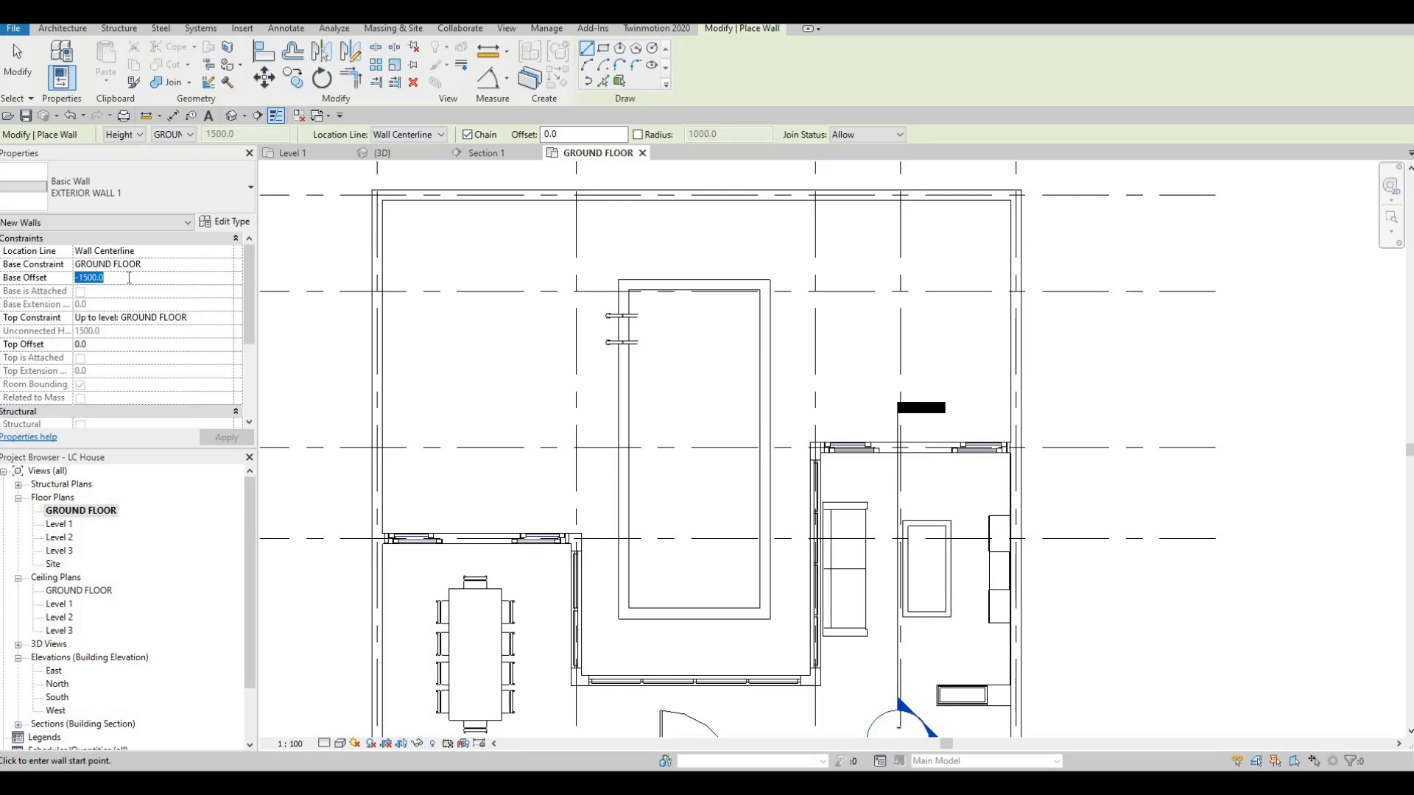
{"action": "type", "text": "0"}
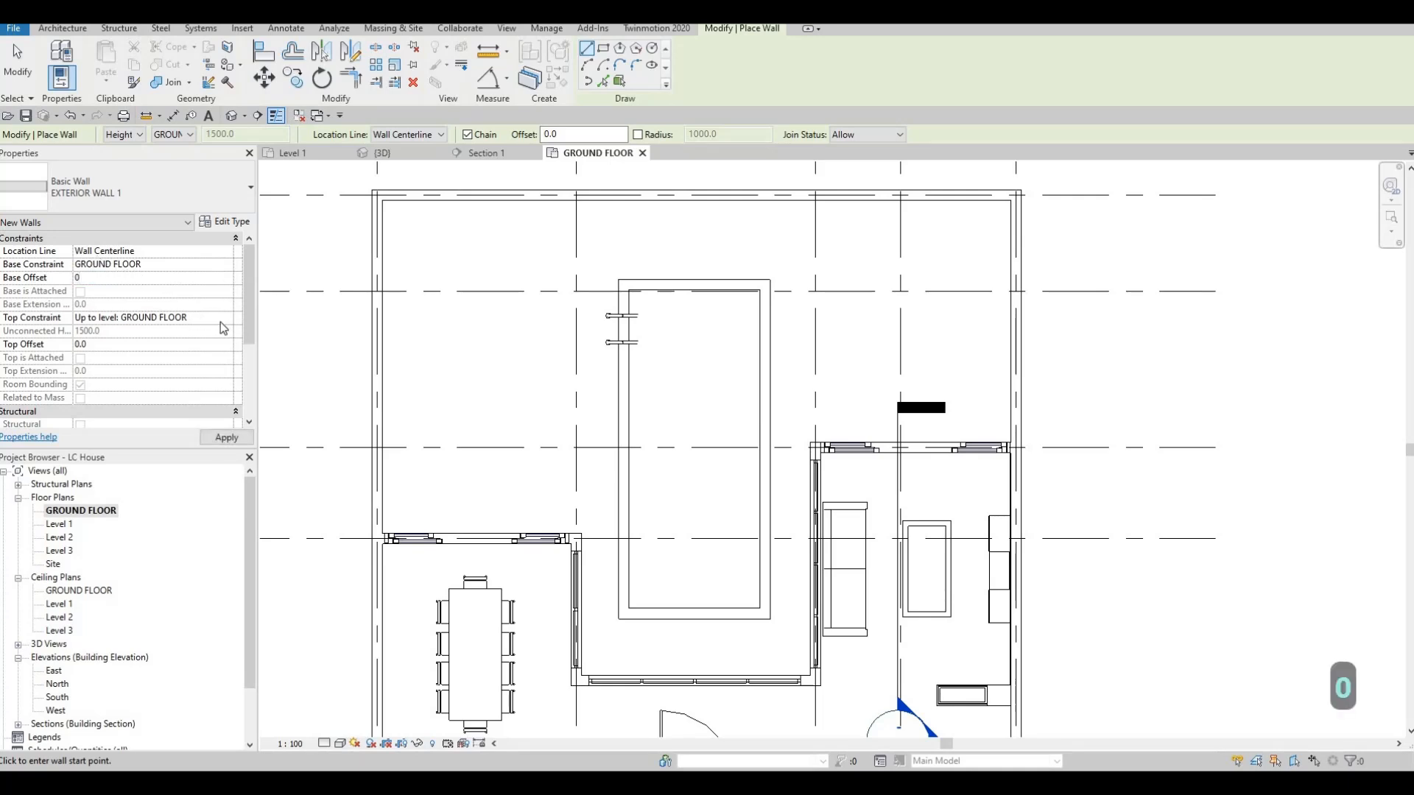
{"action": "left_click", "coordinate": [136, 317]}
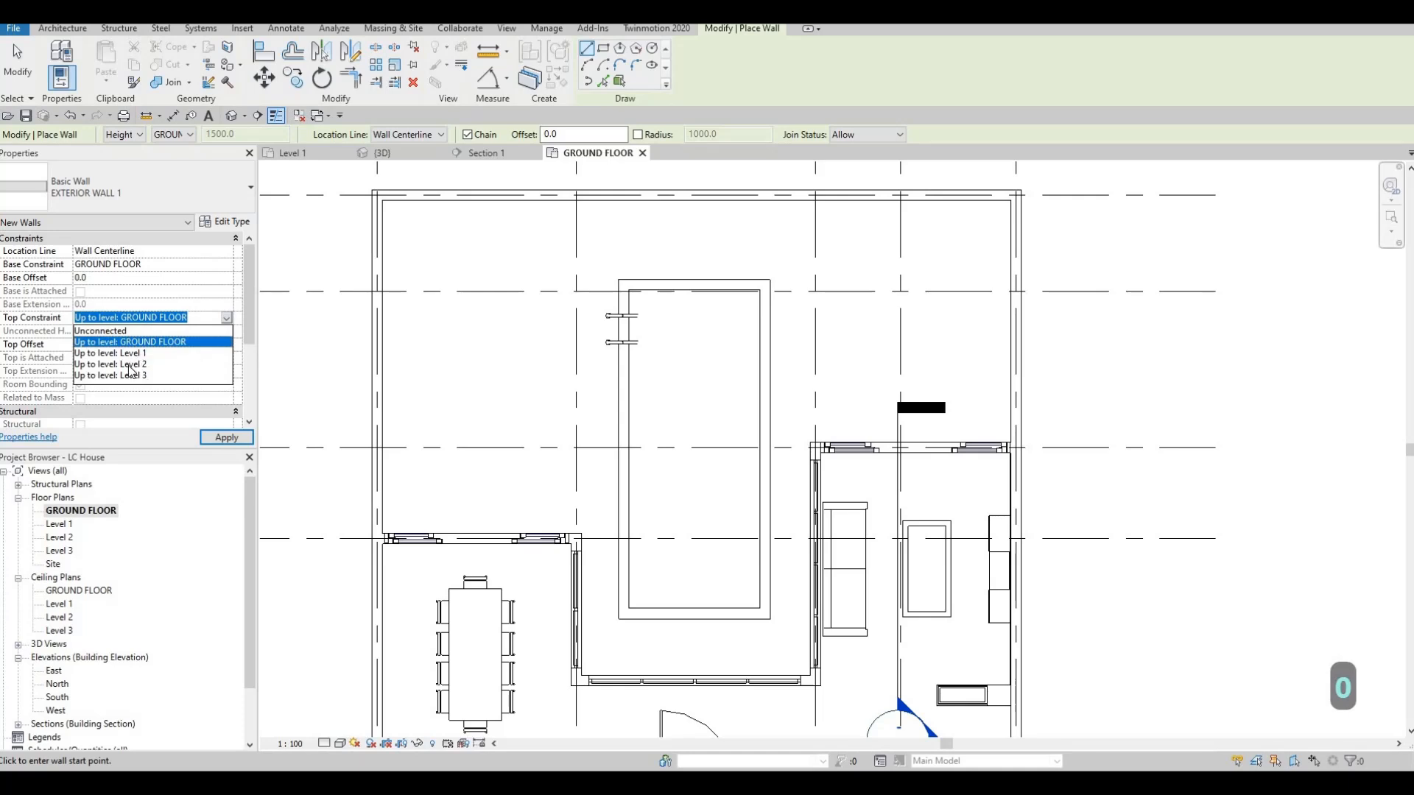
{"action": "left_click", "coordinate": [177, 364]}
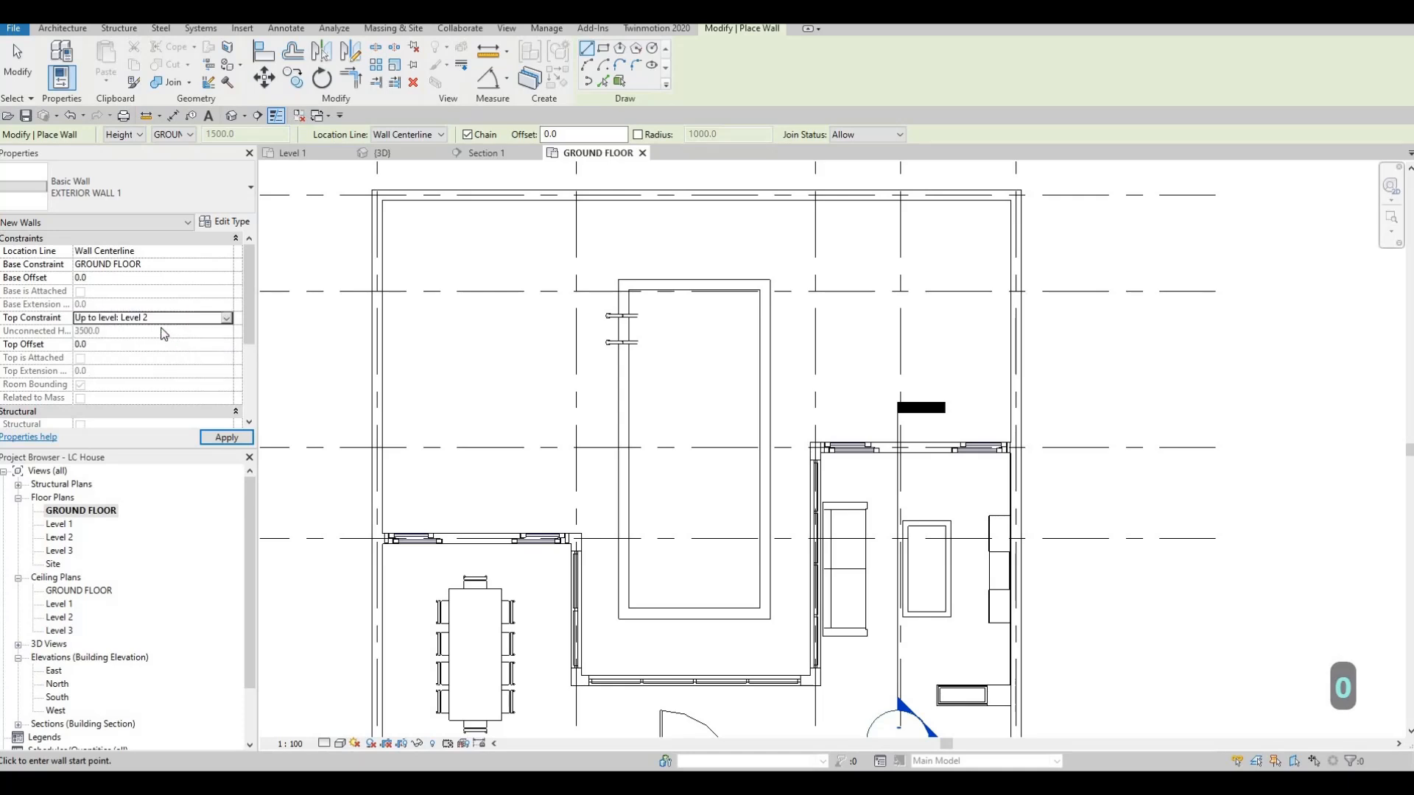
Draw two EXTERIOR WALL 1 segments from the border wall along grid 3 to grid B and across to the side wall, enclosing a small room
{"action": "left_click", "coordinate": [227, 436]}
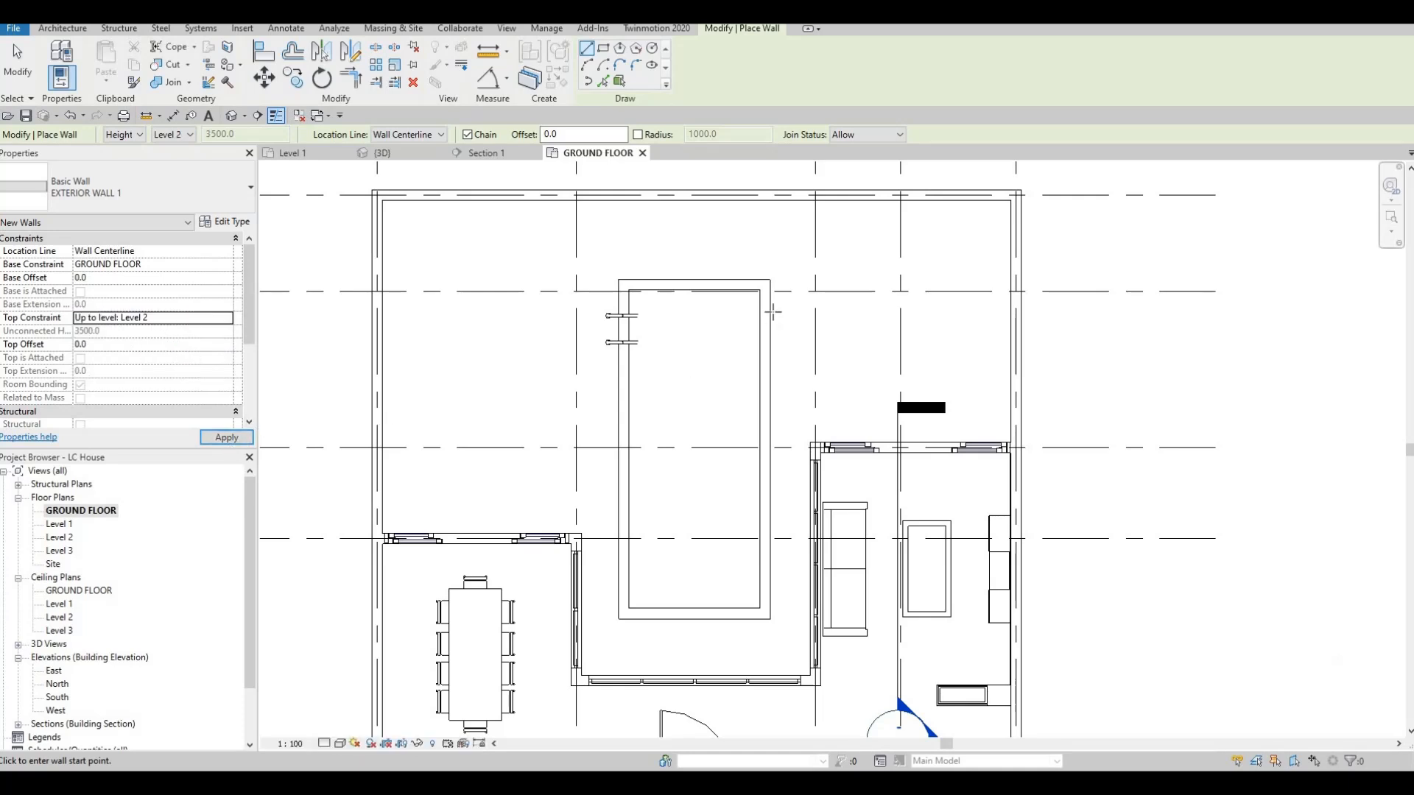
{"action": "scroll", "coordinate": [810, 201], "scroll_direction": "up", "scroll_amount": 3}
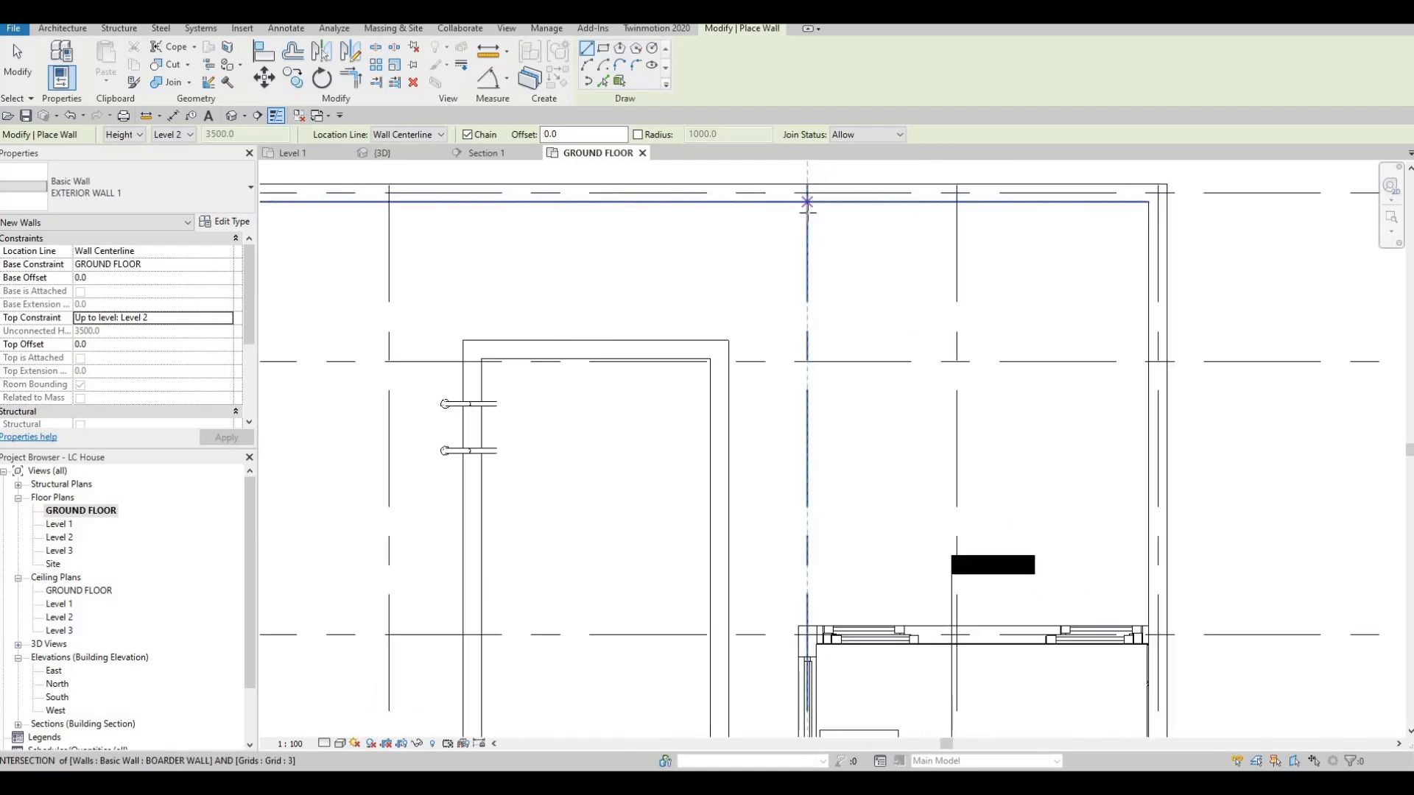
{"action": "left_click", "coordinate": [807, 202]}
{"action": "left_click", "coordinate": [808, 361]}
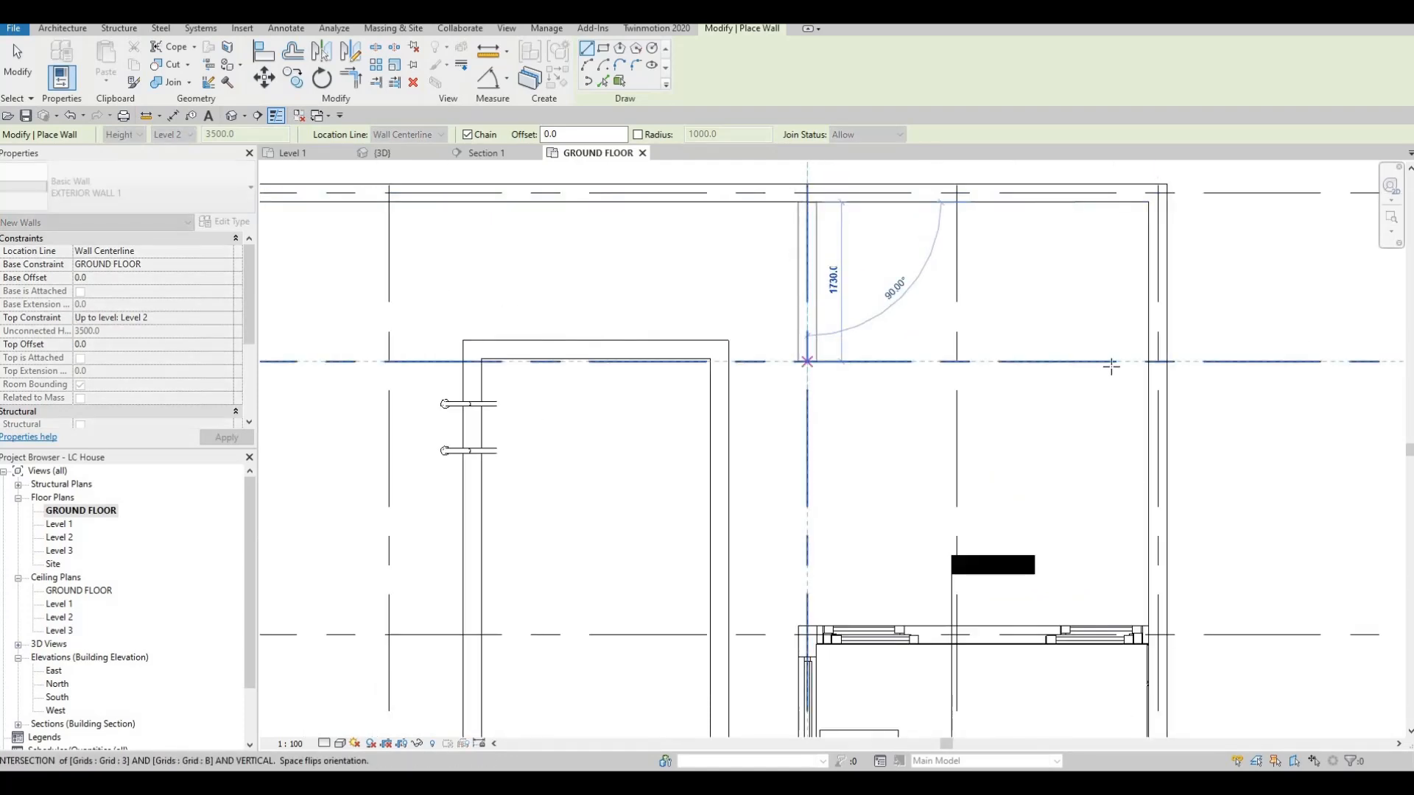
{"action": "left_click", "coordinate": [1151, 362]}
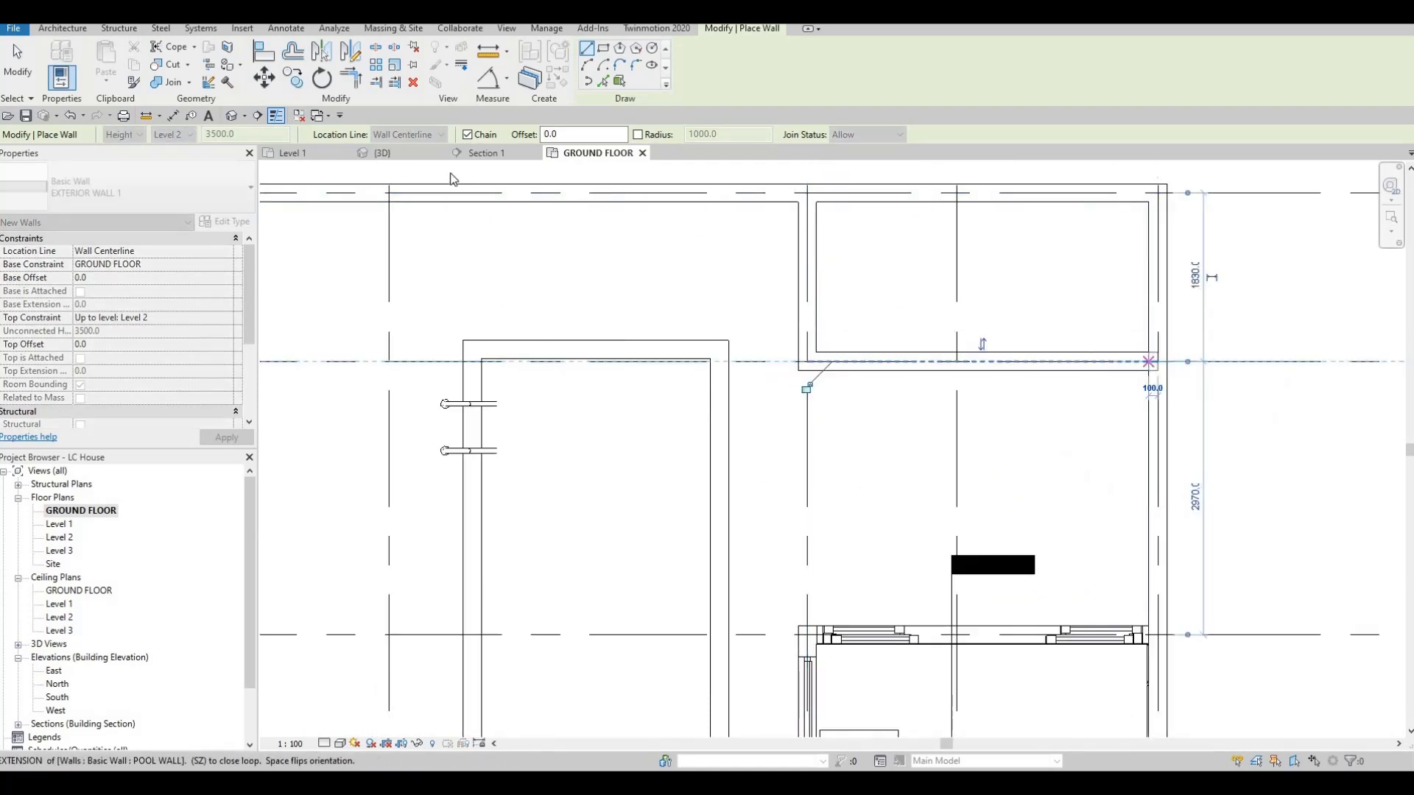
{"action": "key", "text": "Escape"}
{"action": "key", "text": "Escape"}
In the 3D view, lower the top of the shorter new wall by its shape handle to about 958 mm below Level 2
{"action": "left_click", "coordinate": [383, 152]}
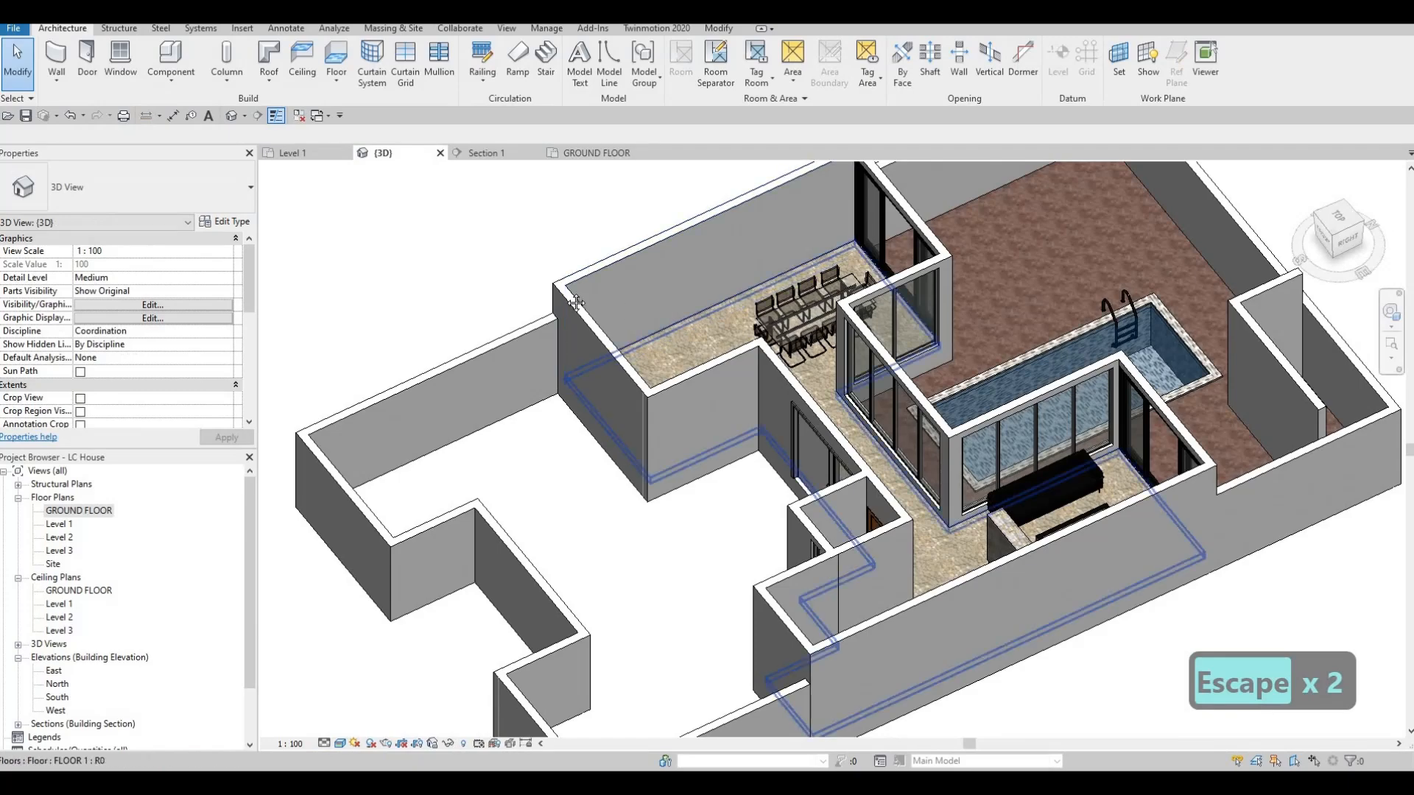
{"action": "middle_click_drag", "start_coordinate": [685, 346], "coordinate": [723, 294], "text": "shift"}
{"action": "middle_click_drag", "start_coordinate": [883, 209], "coordinate": [846, 221], "text": "shift"}
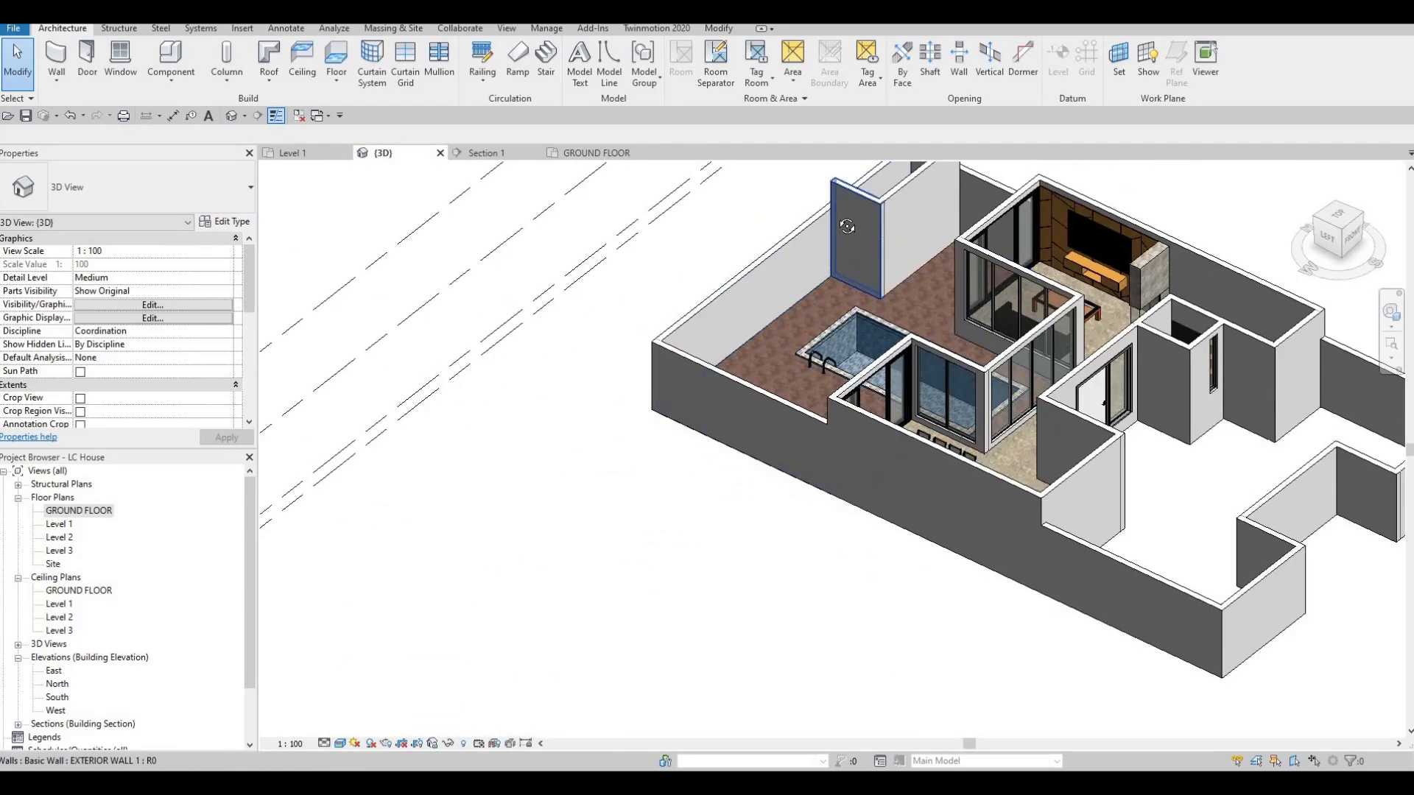
{"action": "scroll", "coordinate": [849, 221], "scroll_direction": "up", "scroll_amount": 3}
{"action": "middle_click_drag", "start_coordinate": [943, 169], "coordinate": [818, 304], "text": "shift"}
{"action": "middle_click_drag", "start_coordinate": [921, 291], "coordinate": [736, 263], "text": "shift"}
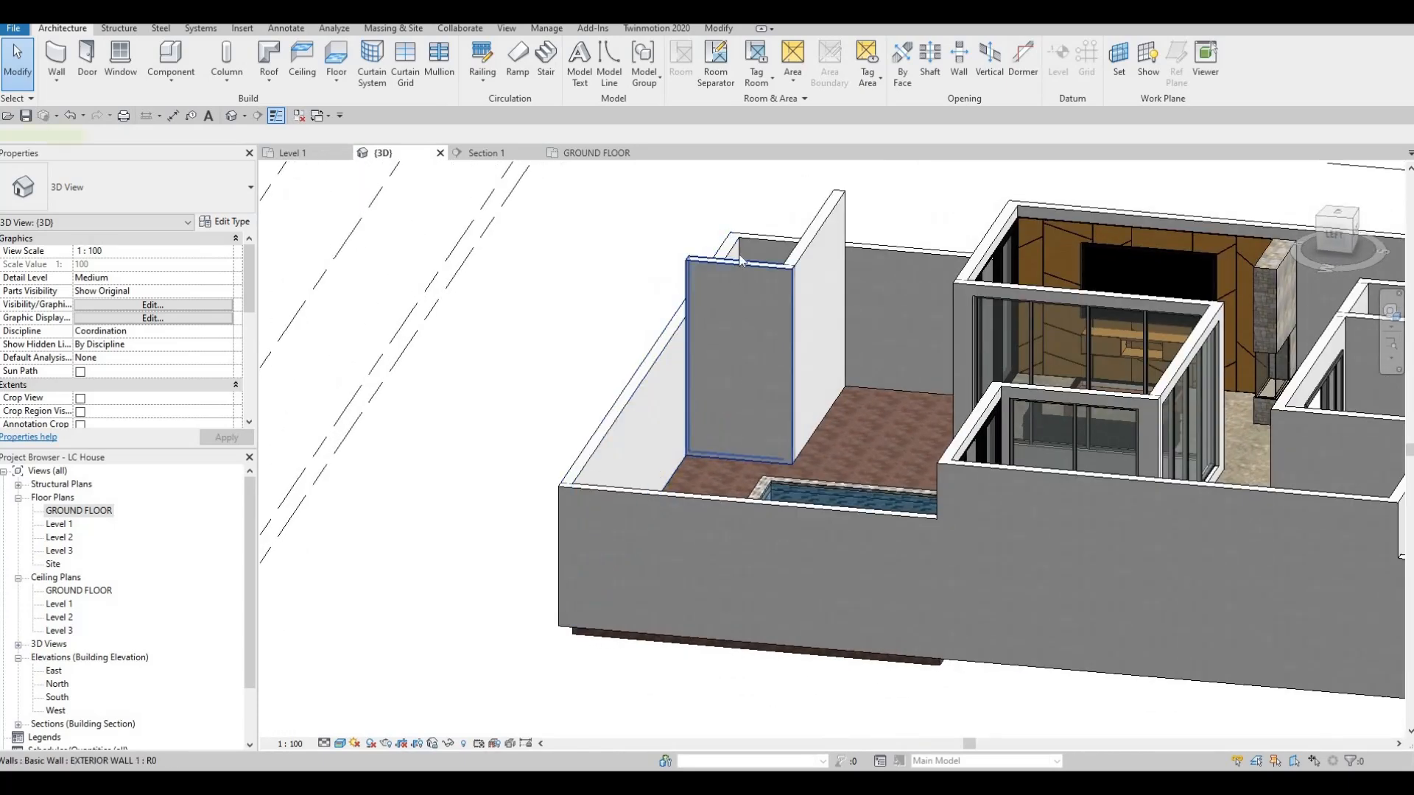
{"action": "left_click", "coordinate": [736, 280]}
{"action": "left_click_drag", "start_coordinate": [735, 317], "coordinate": [738, 315]}
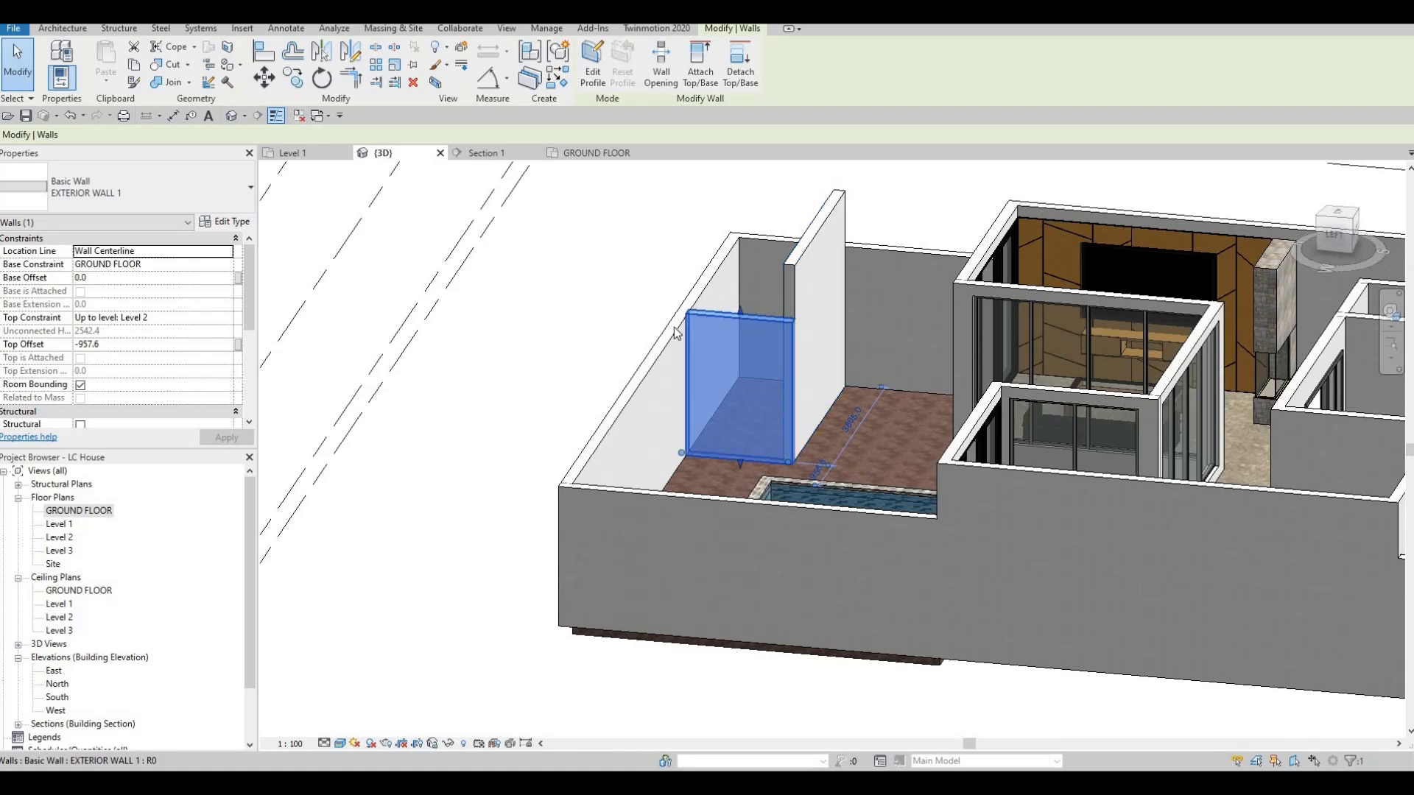
Set the shorter new wall's top offset to 1000
{"action": "scroll", "coordinate": [708, 332], "scroll_direction": "up", "scroll_amount": 3}
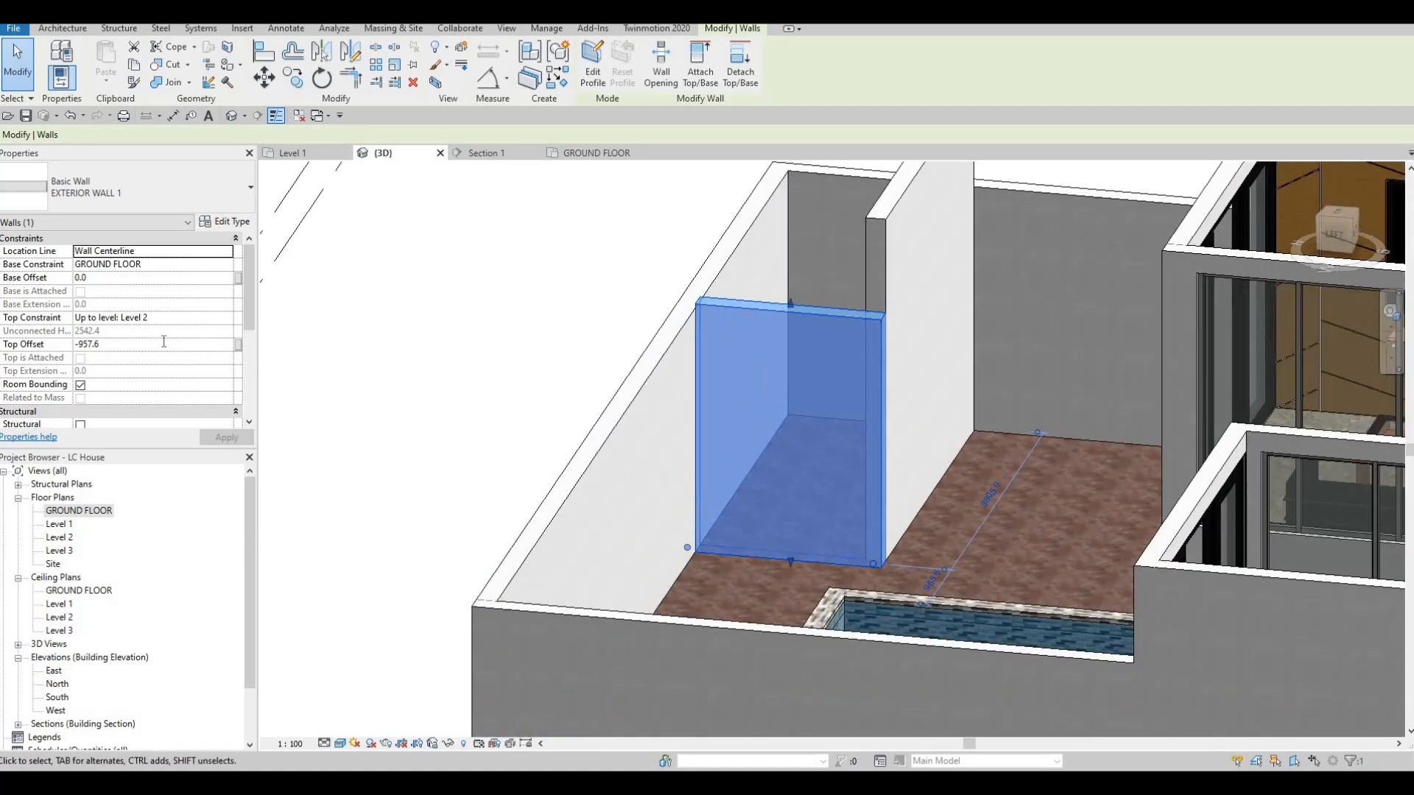
{"action": "left_click", "coordinate": [160, 342]}
{"action": "type", "text": "100"}
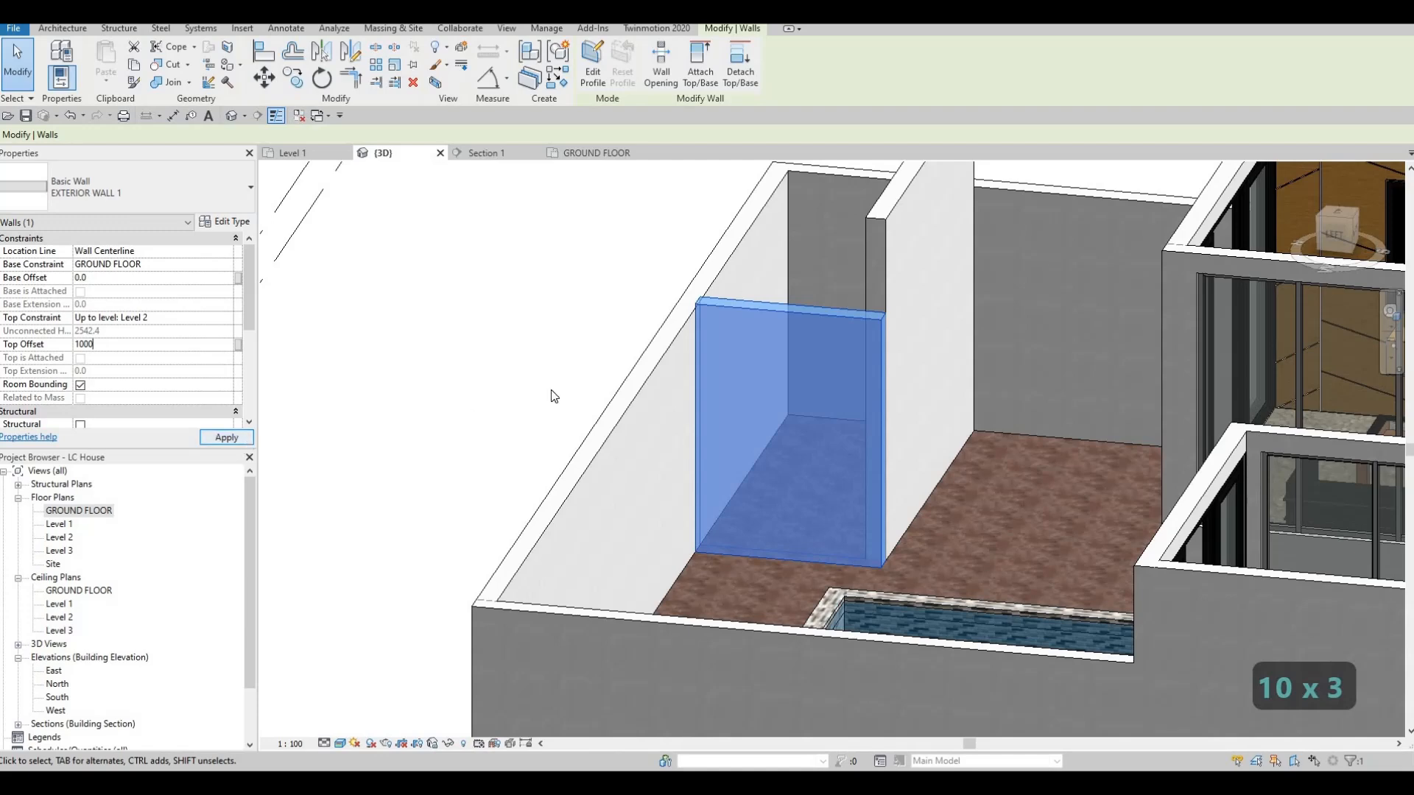
{"action": "type", "text": "0"}
{"action": "key", "text": "Return"}
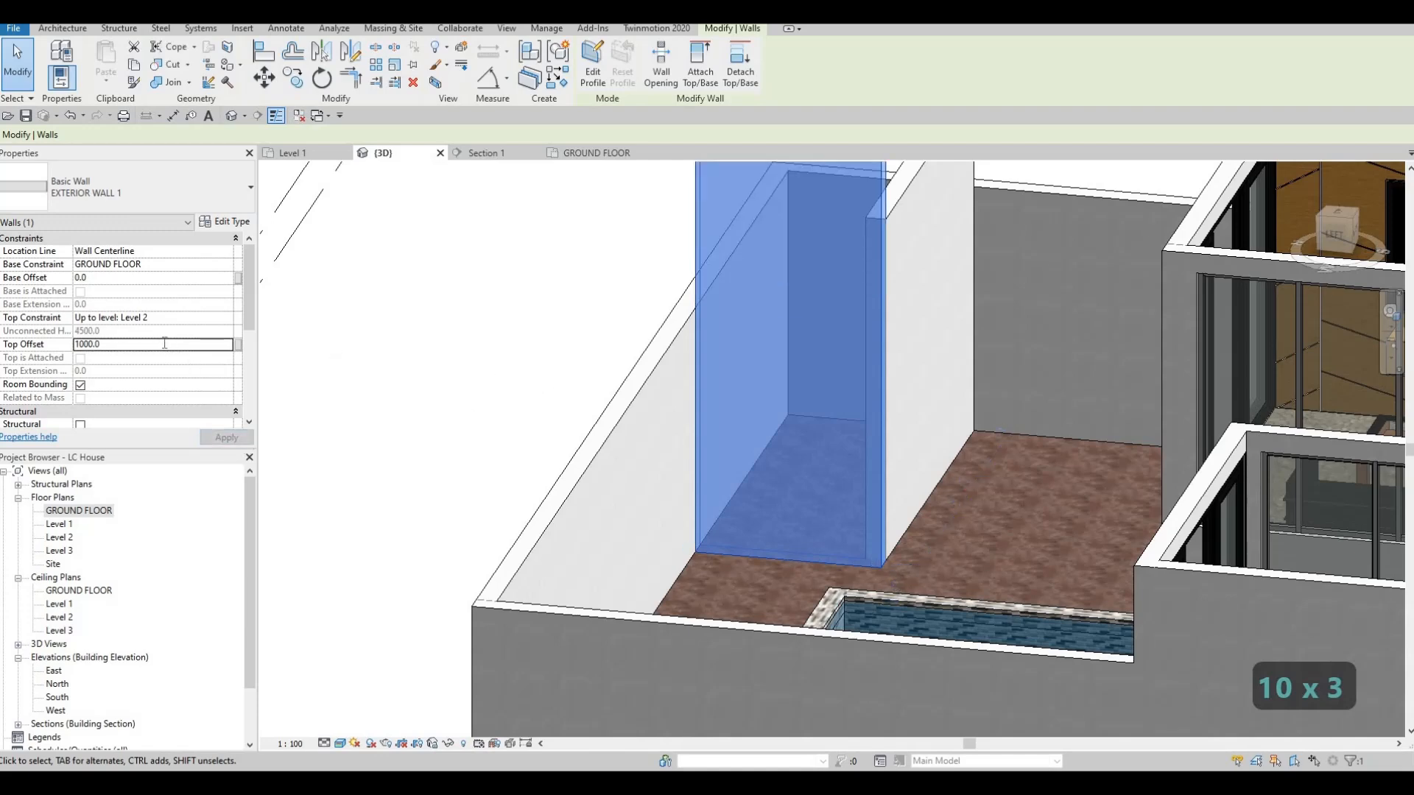
Set the shorter new wall's top offset to -1000 and deselect it
{"action": "type", "text": "-"}
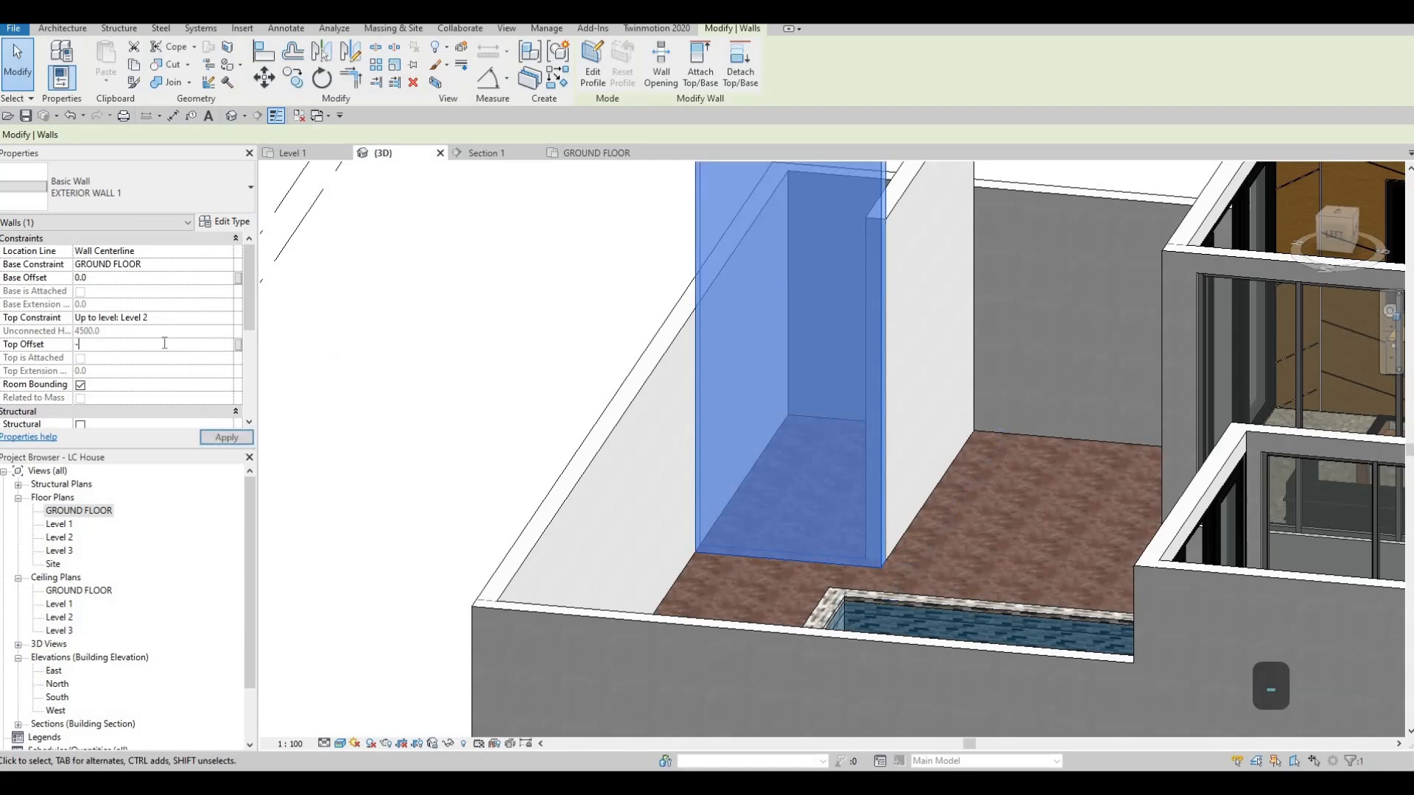
{"action": "type", "text": "1000"}
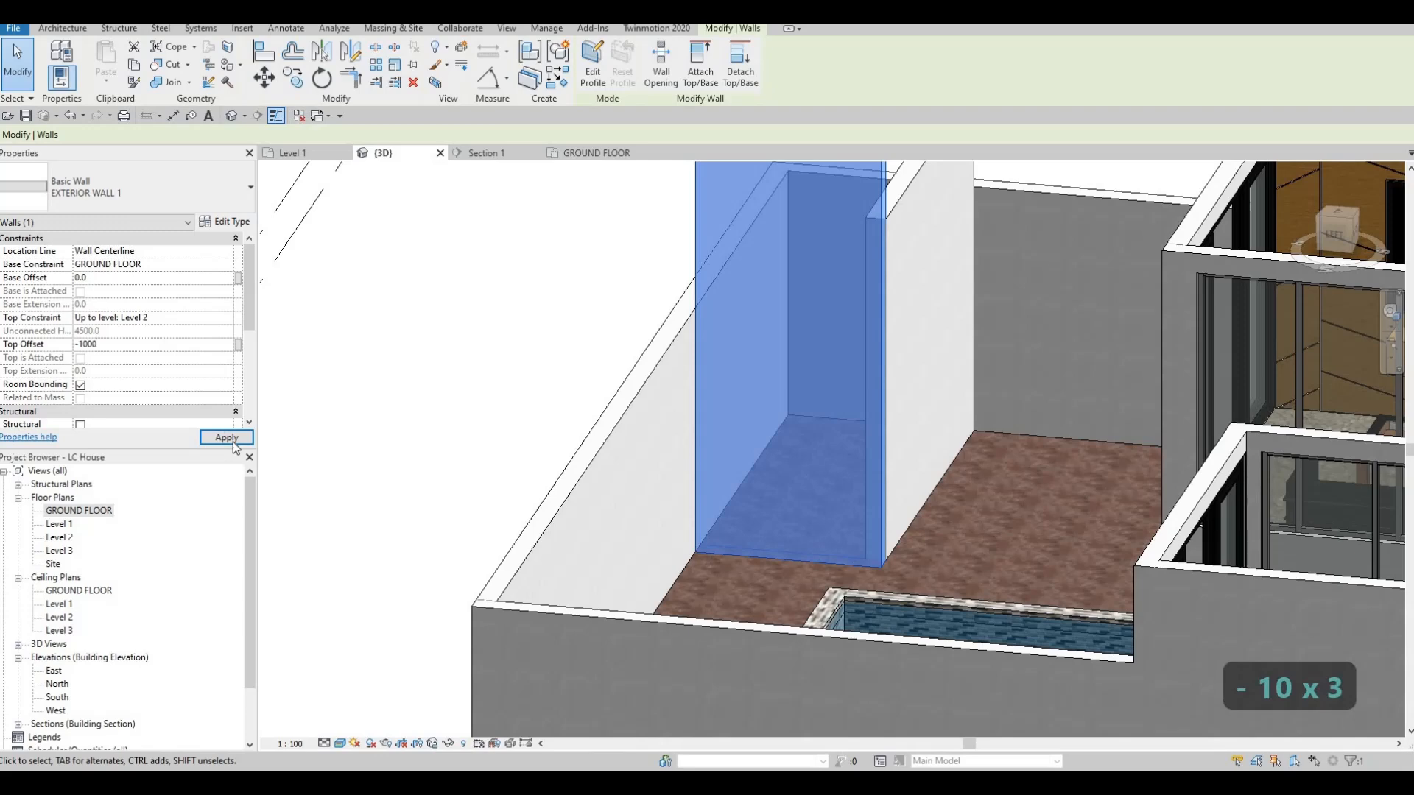
{"action": "left_click", "coordinate": [232, 440]}
{"action": "key", "text": "Escape"}
{"action": "key", "text": "Escape"}
Set the longer new wall's top offset to -1000 and deselect it
{"action": "scroll", "coordinate": [818, 347], "scroll_direction": "up", "scroll_amount": 3}
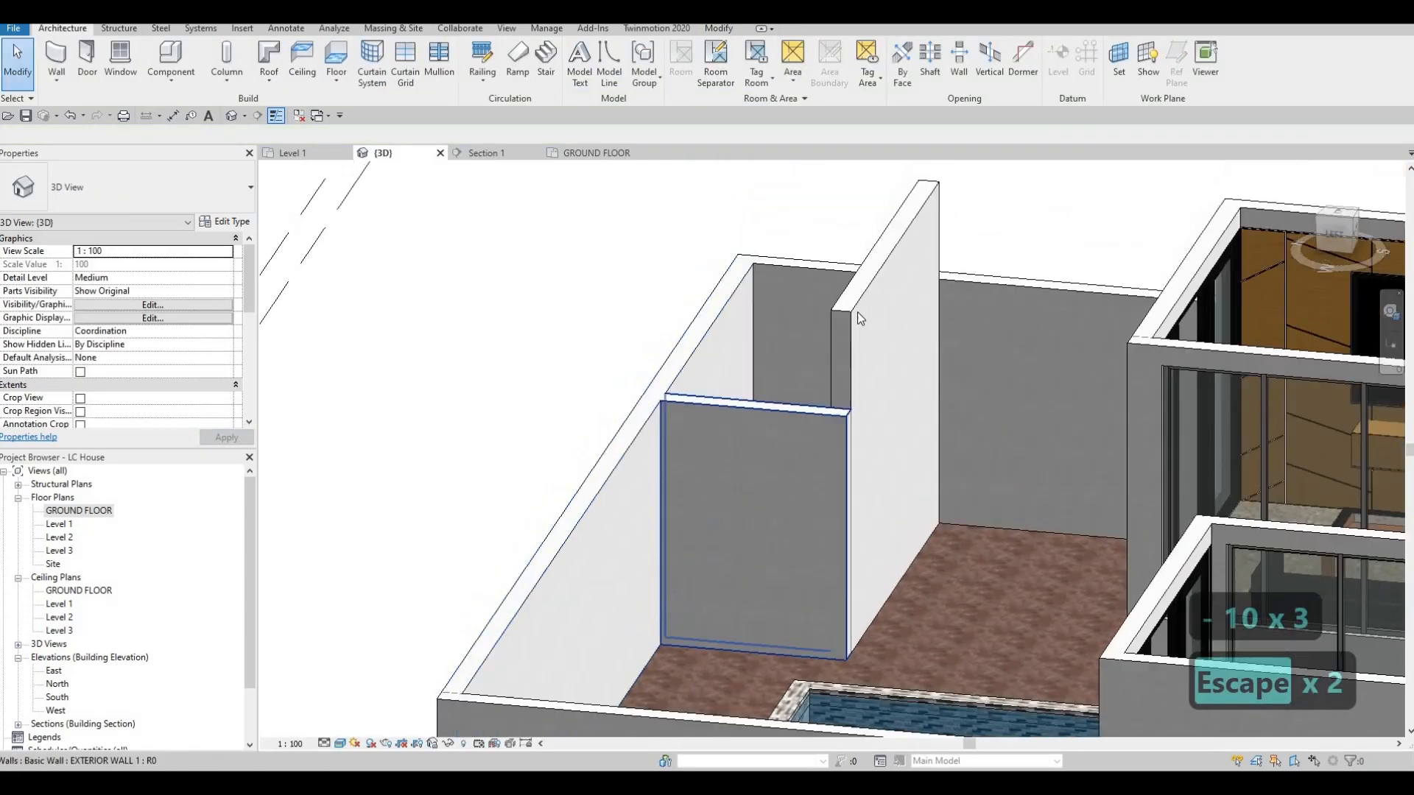
{"action": "left_click", "coordinate": [858, 311]}
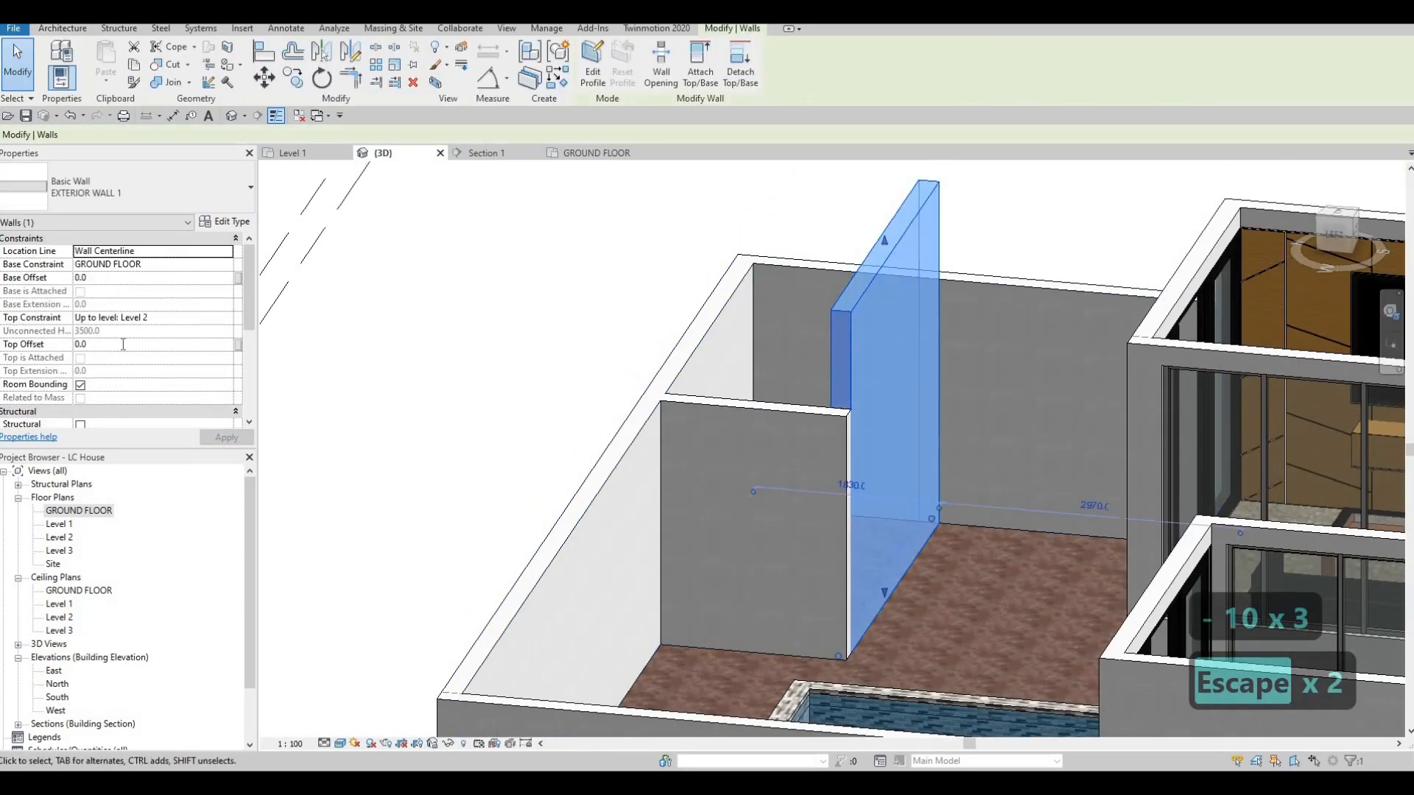
{"action": "left_click", "coordinate": [123, 344]}
{"action": "type", "text": "-100"}
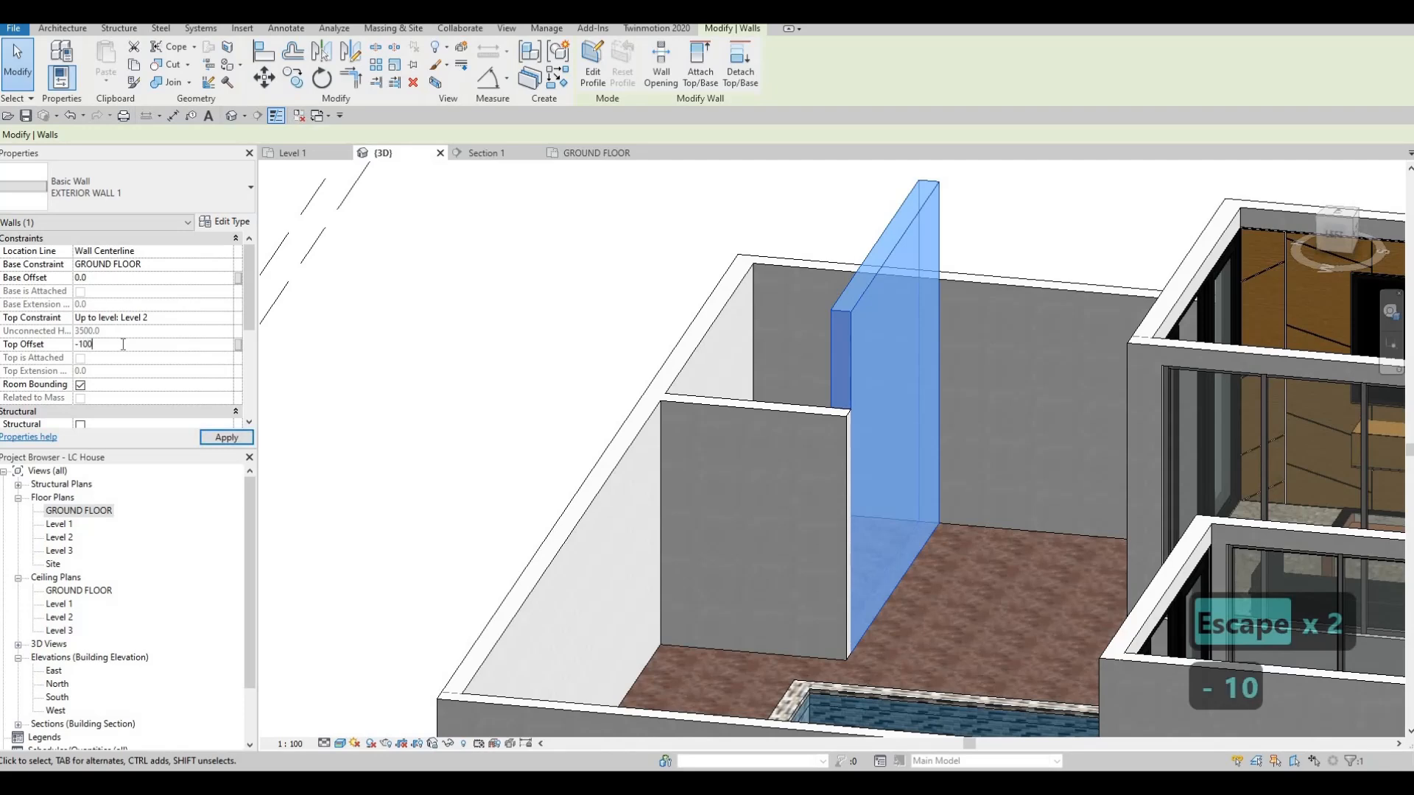
{"action": "type", "text": "0"}
{"action": "left_click", "coordinate": [229, 436]}
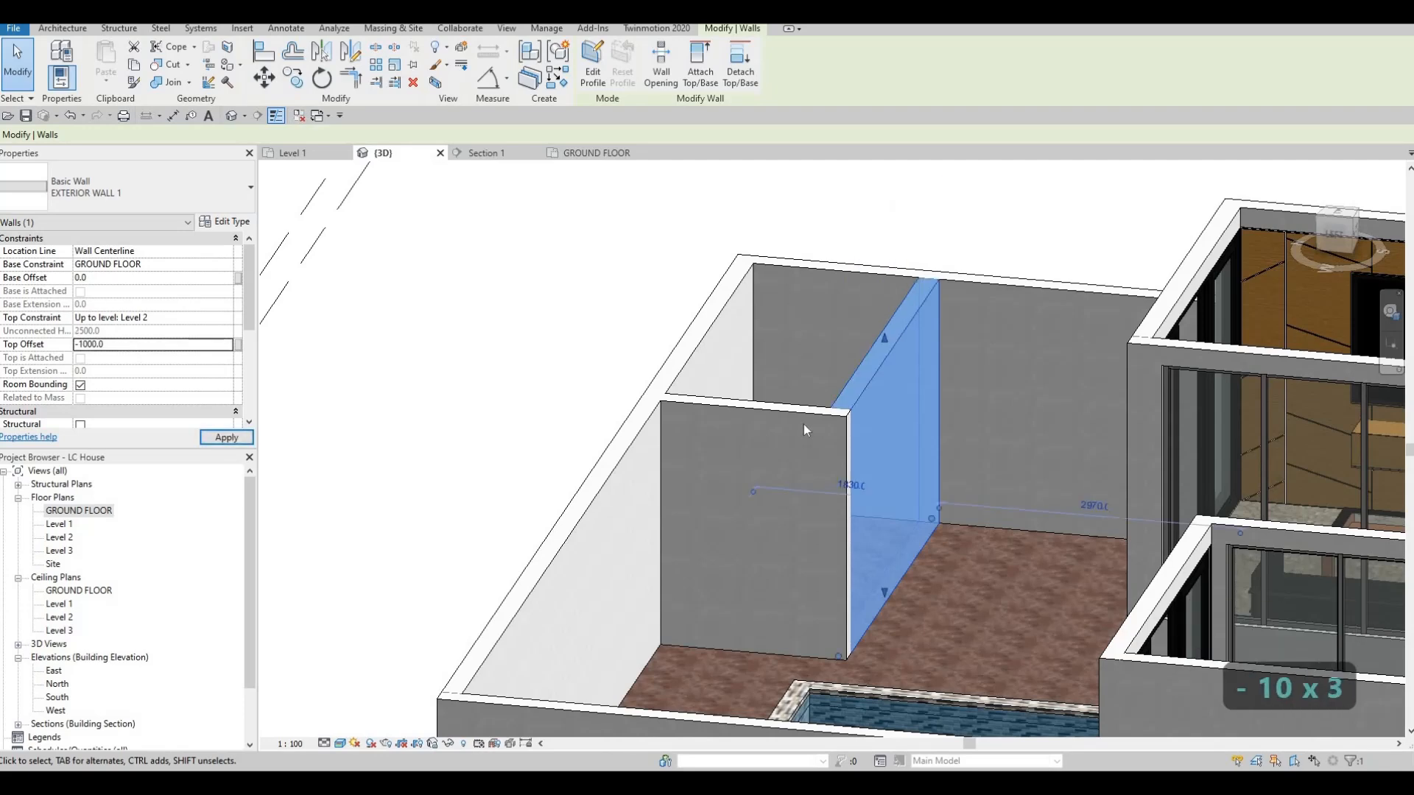
{"action": "key", "text": "Escape"}
{"action": "key", "text": "Escape"}
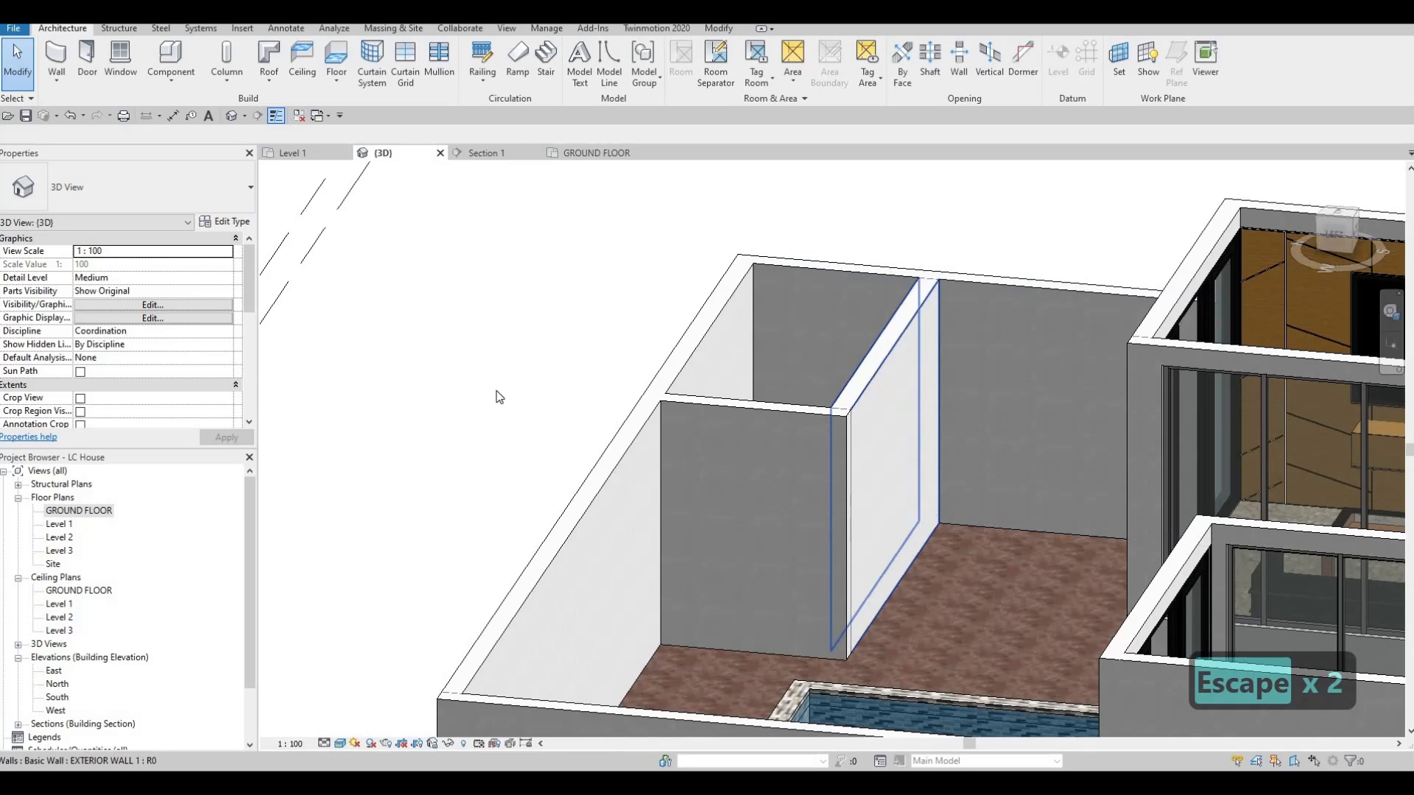
In the GROUND FLOOR plan, place a similar 700 x 2000mm door to the toilet's in the small room's long wall, beside the outer wall and opening inward
{"action": "double_click", "coordinate": [81, 511]}
{"action": "key", "text": "Escape"}
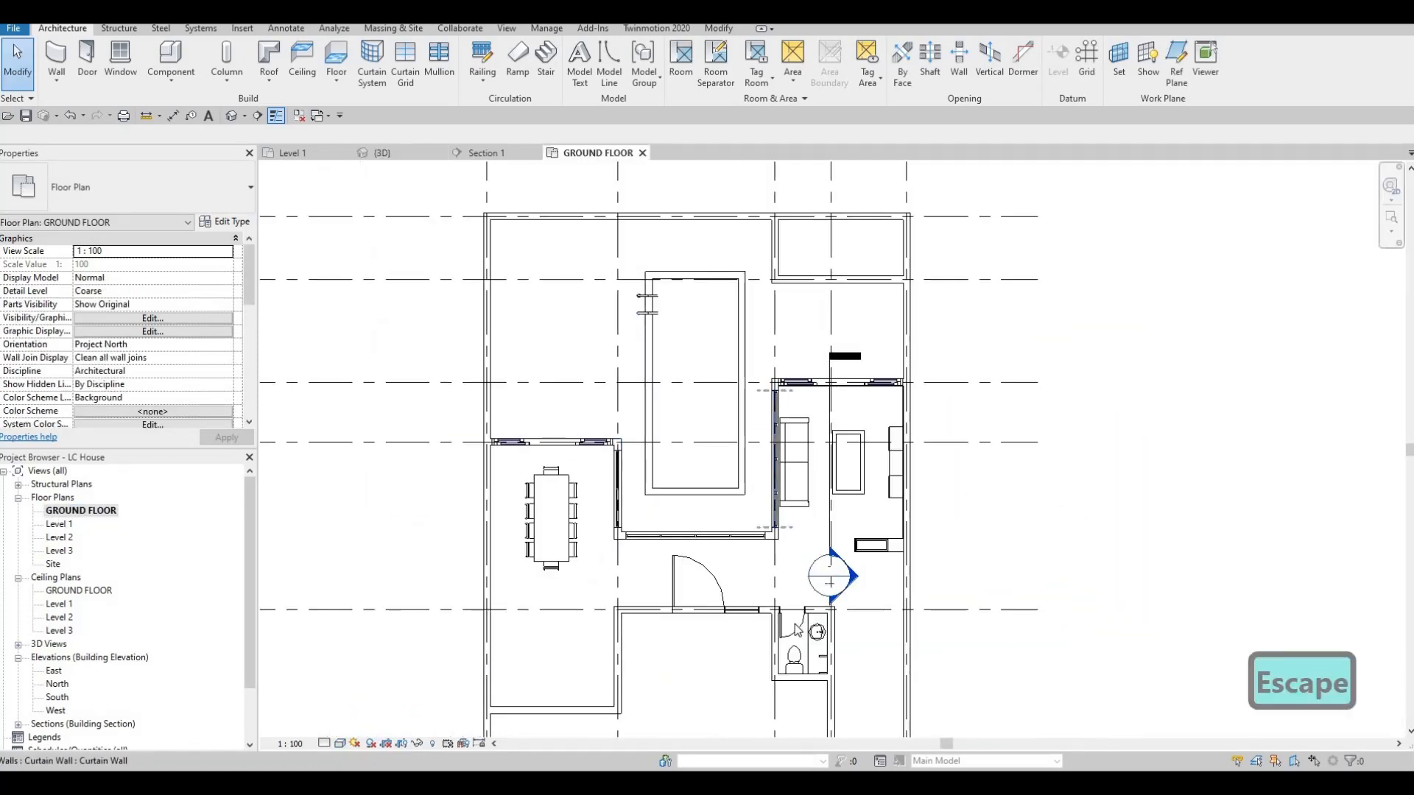
{"action": "left_click", "coordinate": [787, 628]}
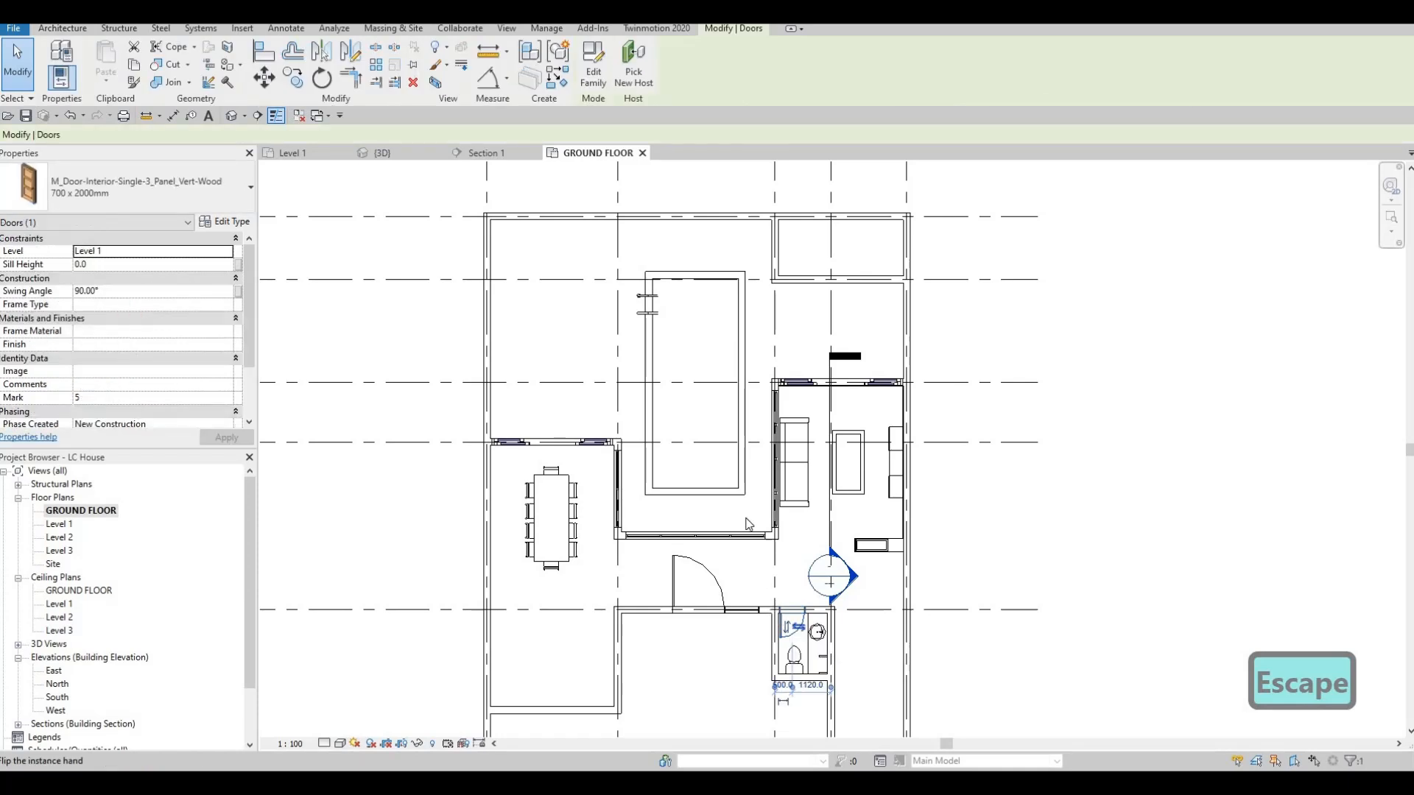
{"action": "key", "text": "c"}
{"action": "key", "text": "s"}
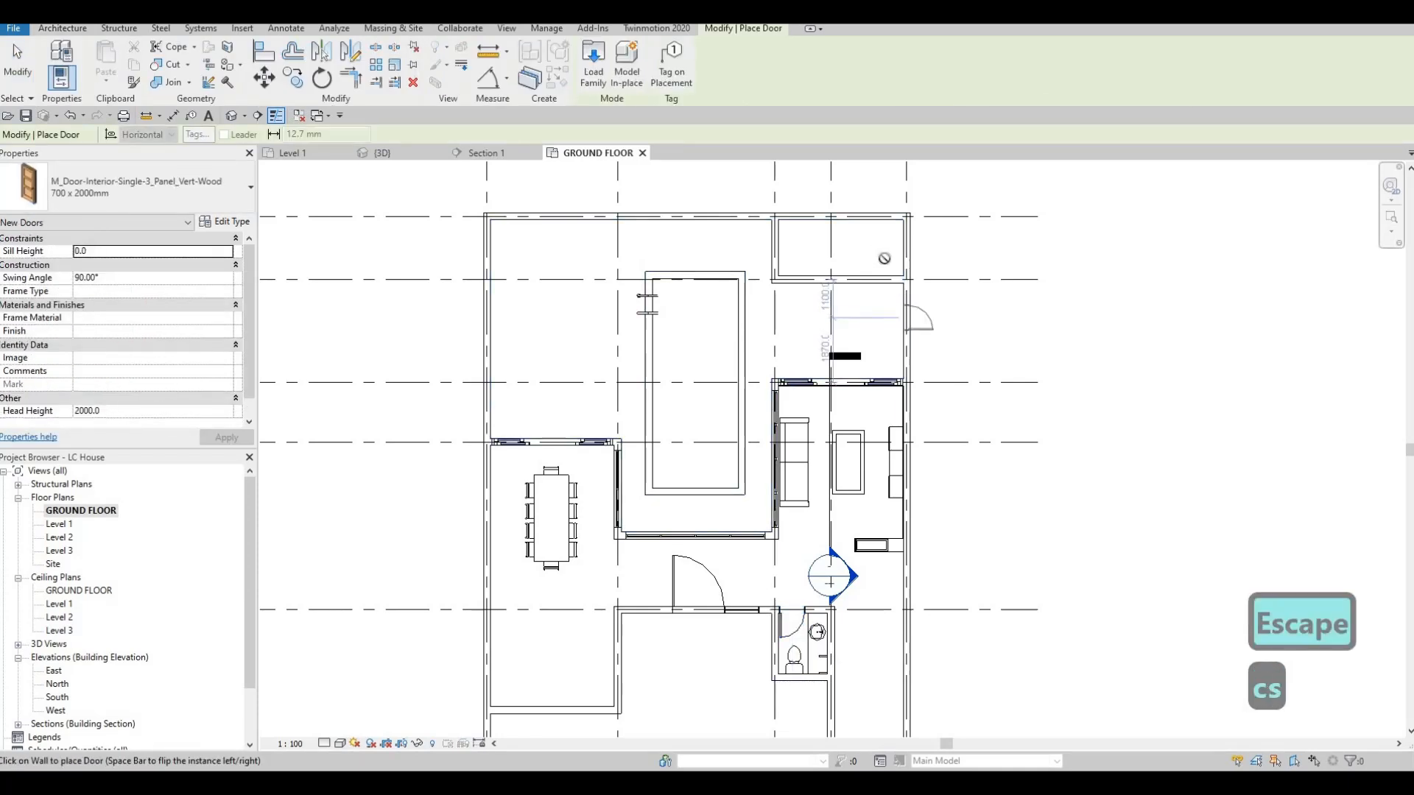
{"action": "scroll", "coordinate": [886, 263], "scroll_direction": "up", "scroll_amount": 5}
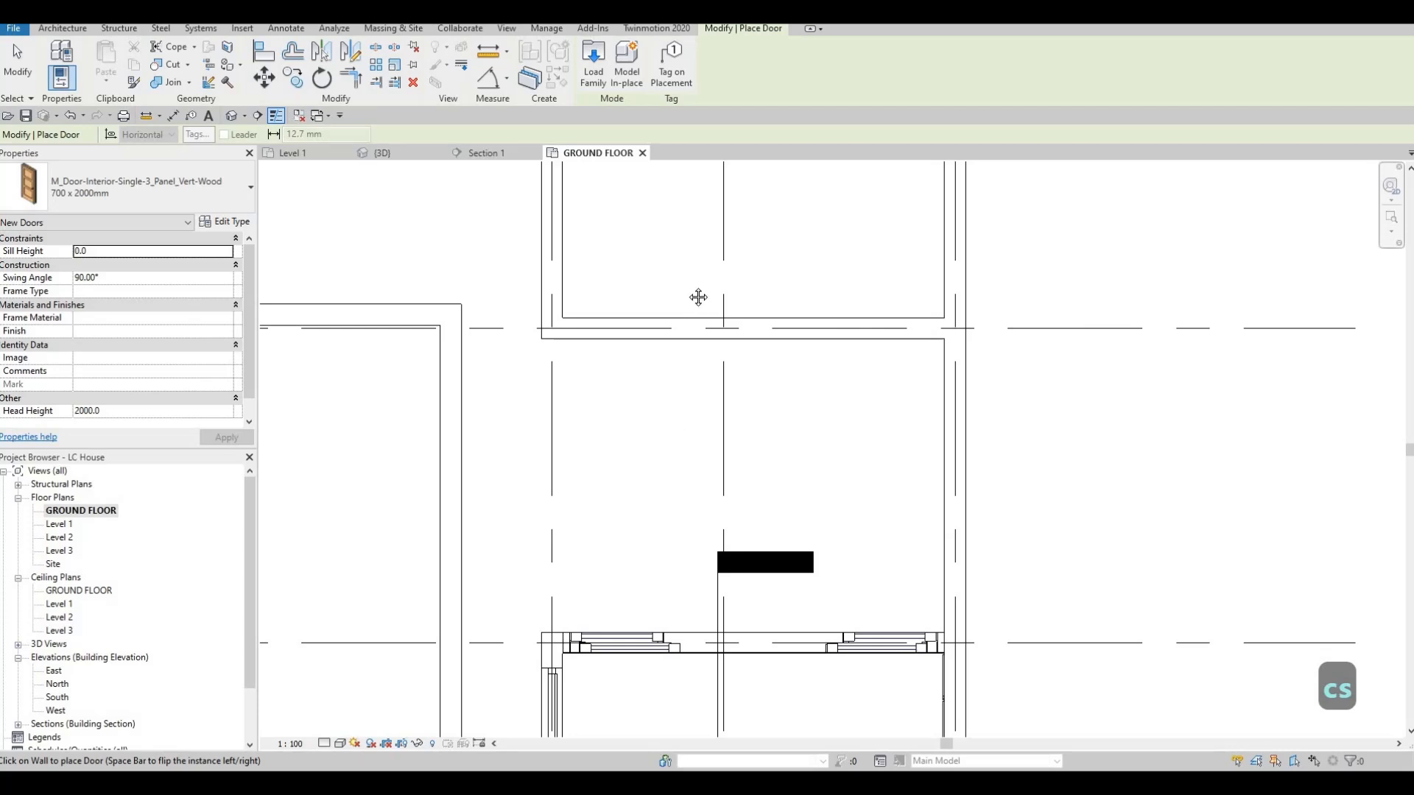
{"action": "scroll", "coordinate": [718, 589], "scroll_direction": "down", "scroll_amount": 4}
{"action": "middle_click_drag", "start_coordinate": [722, 600], "coordinate": [729, 302]}
{"action": "scroll", "coordinate": [685, 637], "scroll_direction": "down", "scroll_amount": 1}
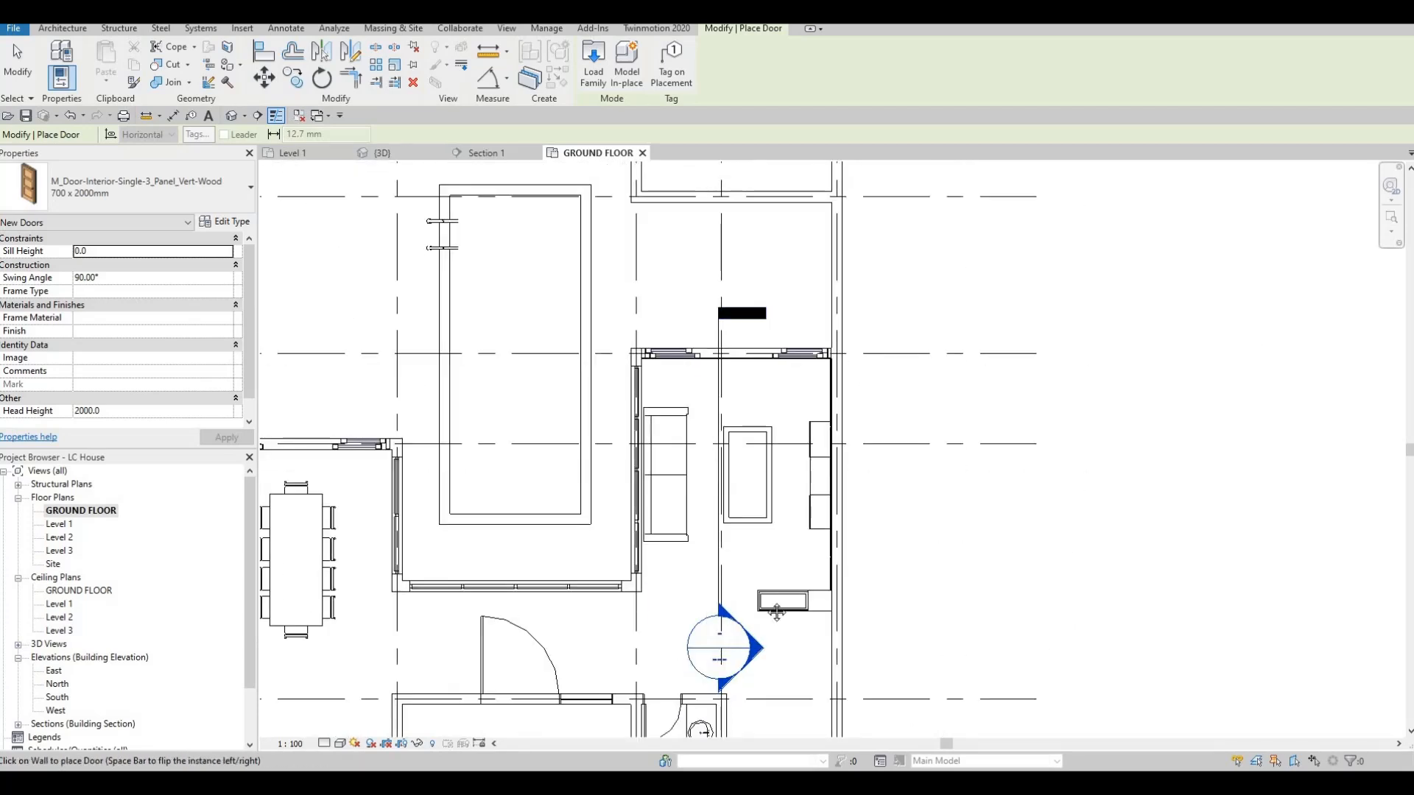
{"action": "middle_click_drag", "start_coordinate": [790, 337], "coordinate": [773, 593]}
{"action": "scroll", "coordinate": [788, 447], "scroll_direction": "up", "scroll_amount": 2}
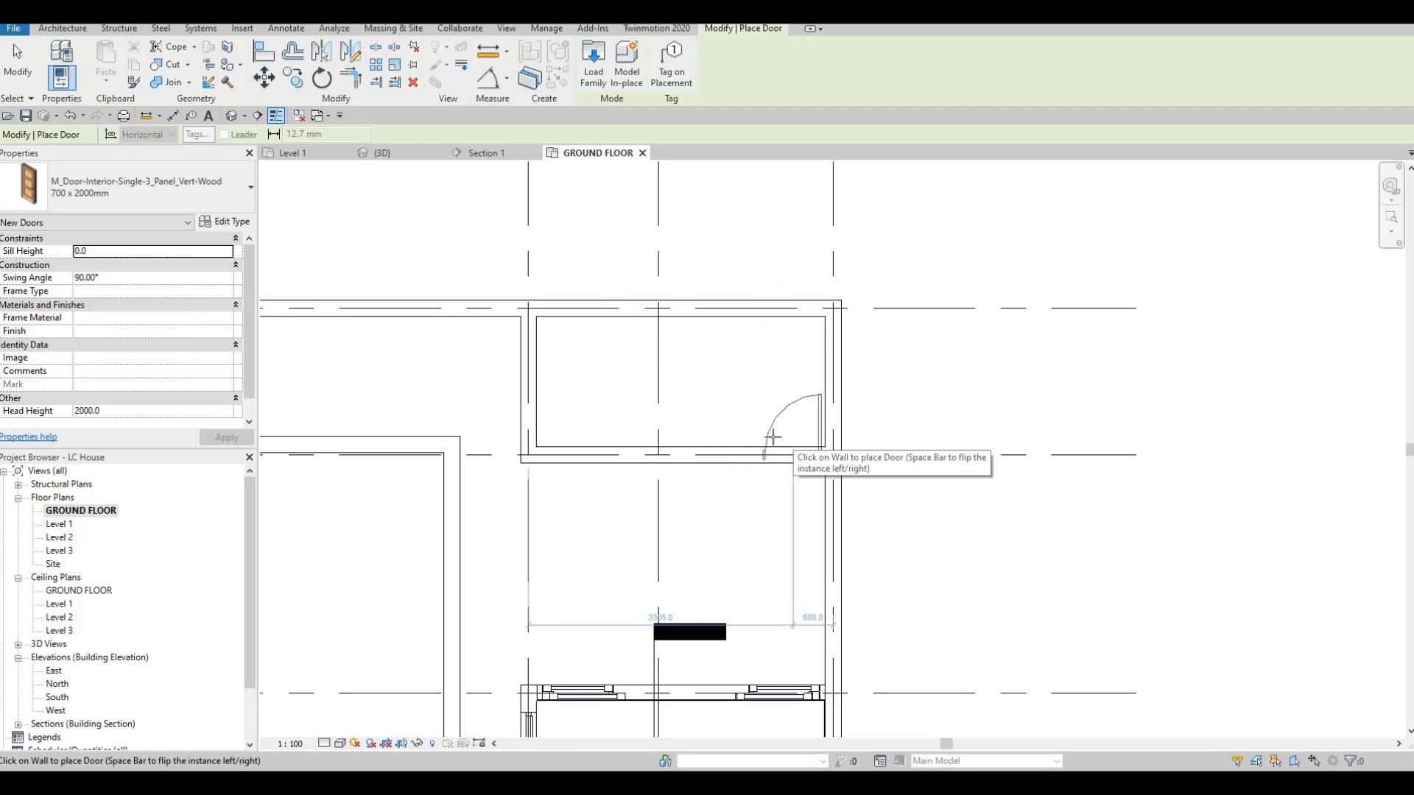
{"action": "key", "text": "Escape"}
{"action": "key", "text": "Escape"}
Inspect the small room and its new door in the 3D view and return to the GROUND FLOOR plan
{"action": "left_click", "coordinate": [384, 152]}
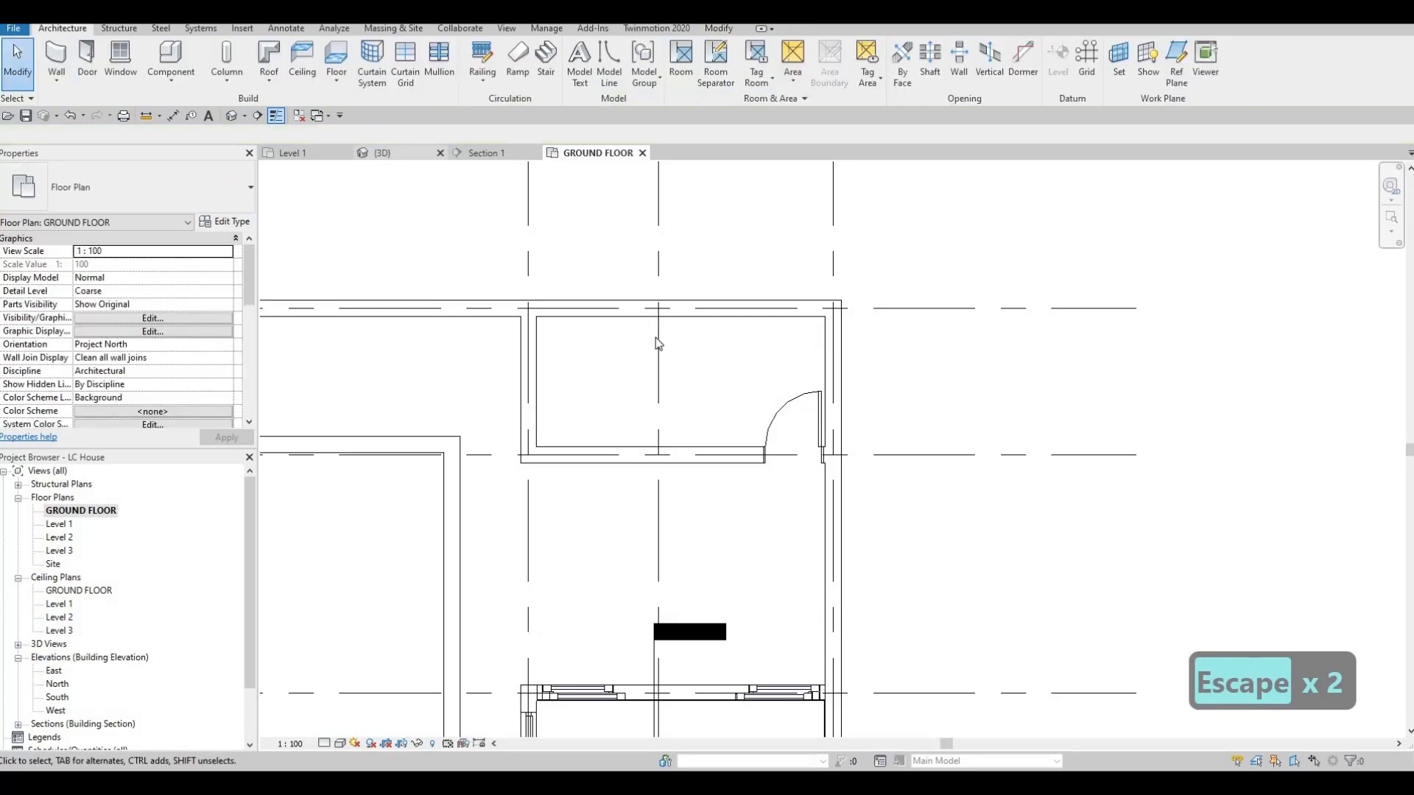
{"action": "middle_click_drag", "start_coordinate": [623, 417], "coordinate": [1008, 304], "text": "shift"}
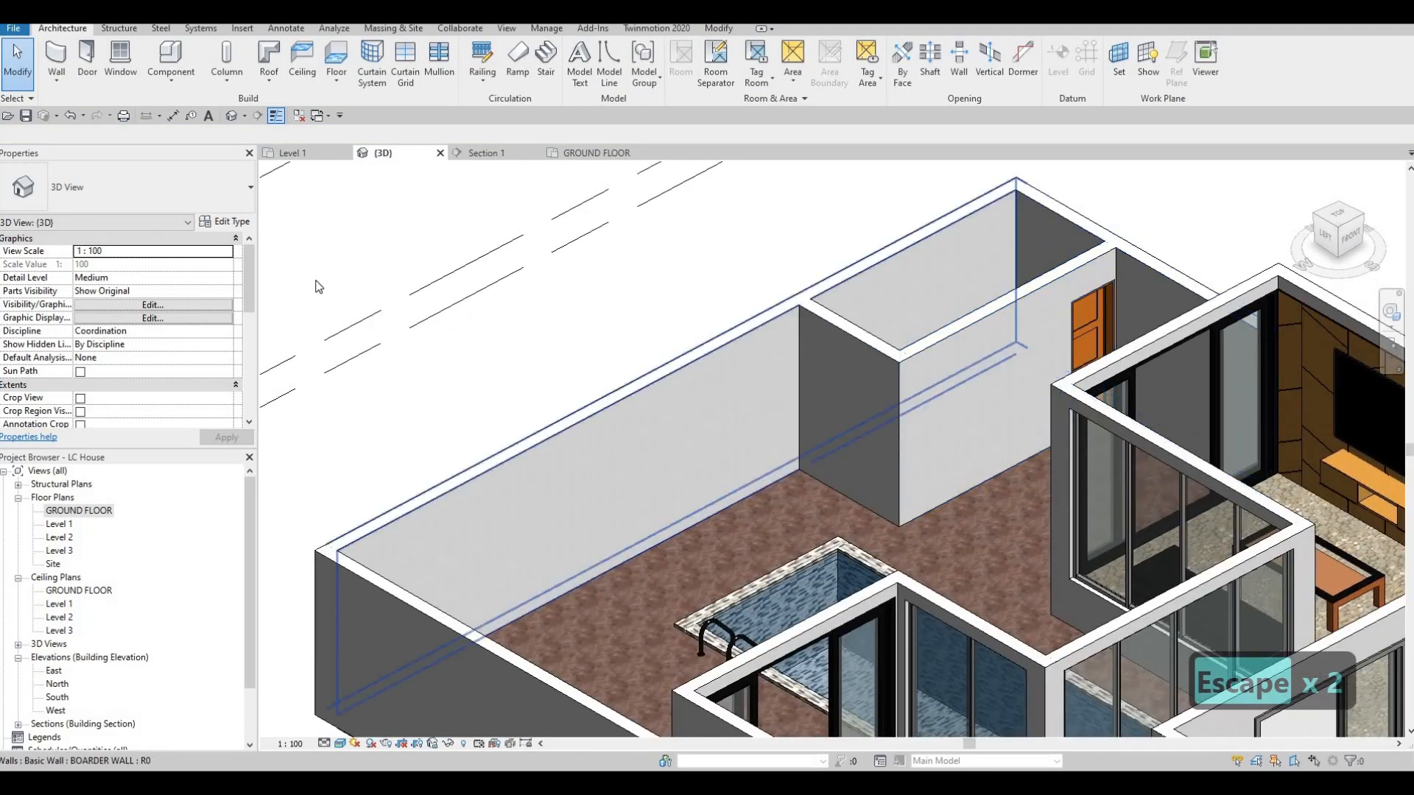
{"action": "double_click", "coordinate": [71, 511]}
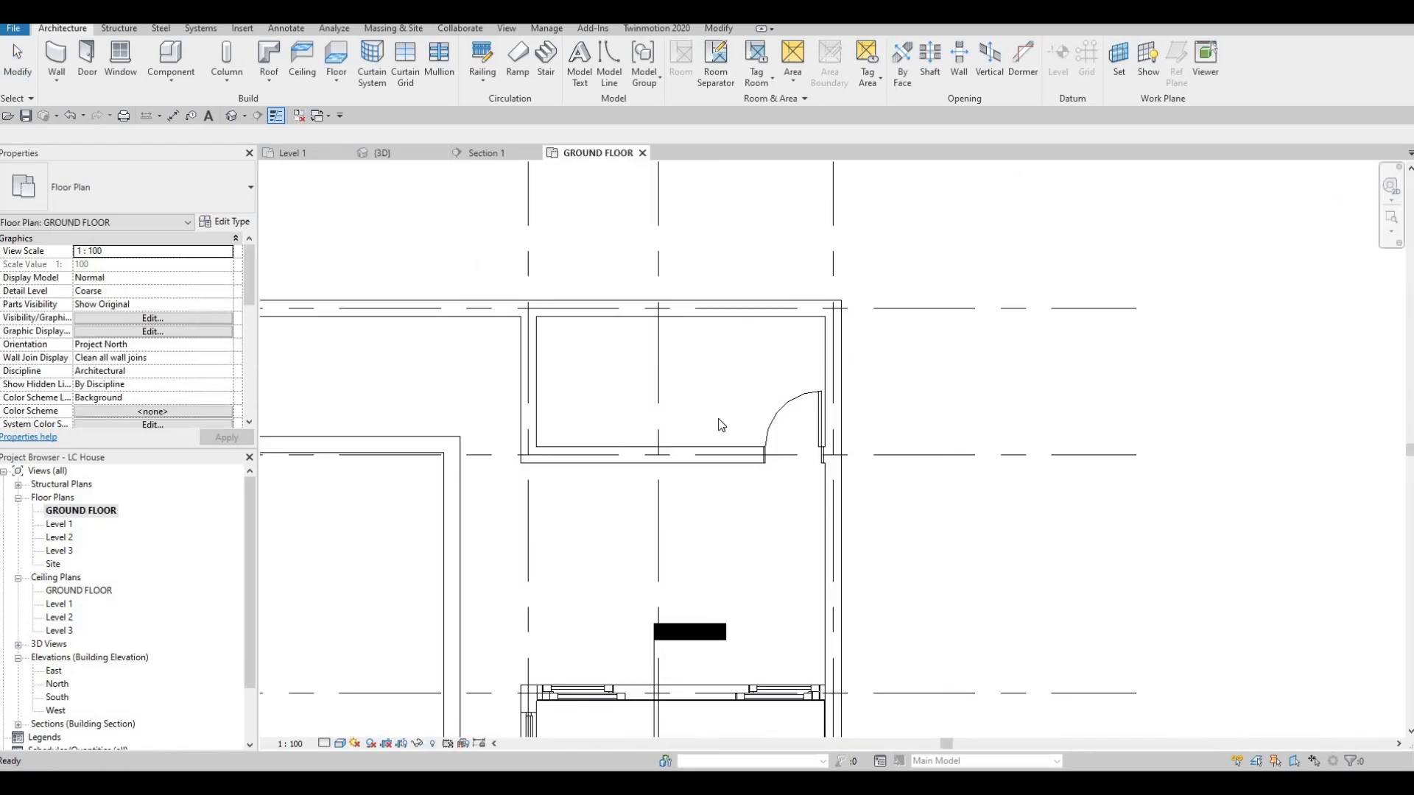
{"action": "mouse_move", "coordinate": [782, 419]}
{"action": "middle_mouse_down"}
{"action": "mouse_move", "coordinate": [802, 418]}
{"action": "mouse_move", "coordinate": [766, 396]}
{"action": "mouse_move", "coordinate": [755, 418]}
{"action": "middle_mouse_up"}
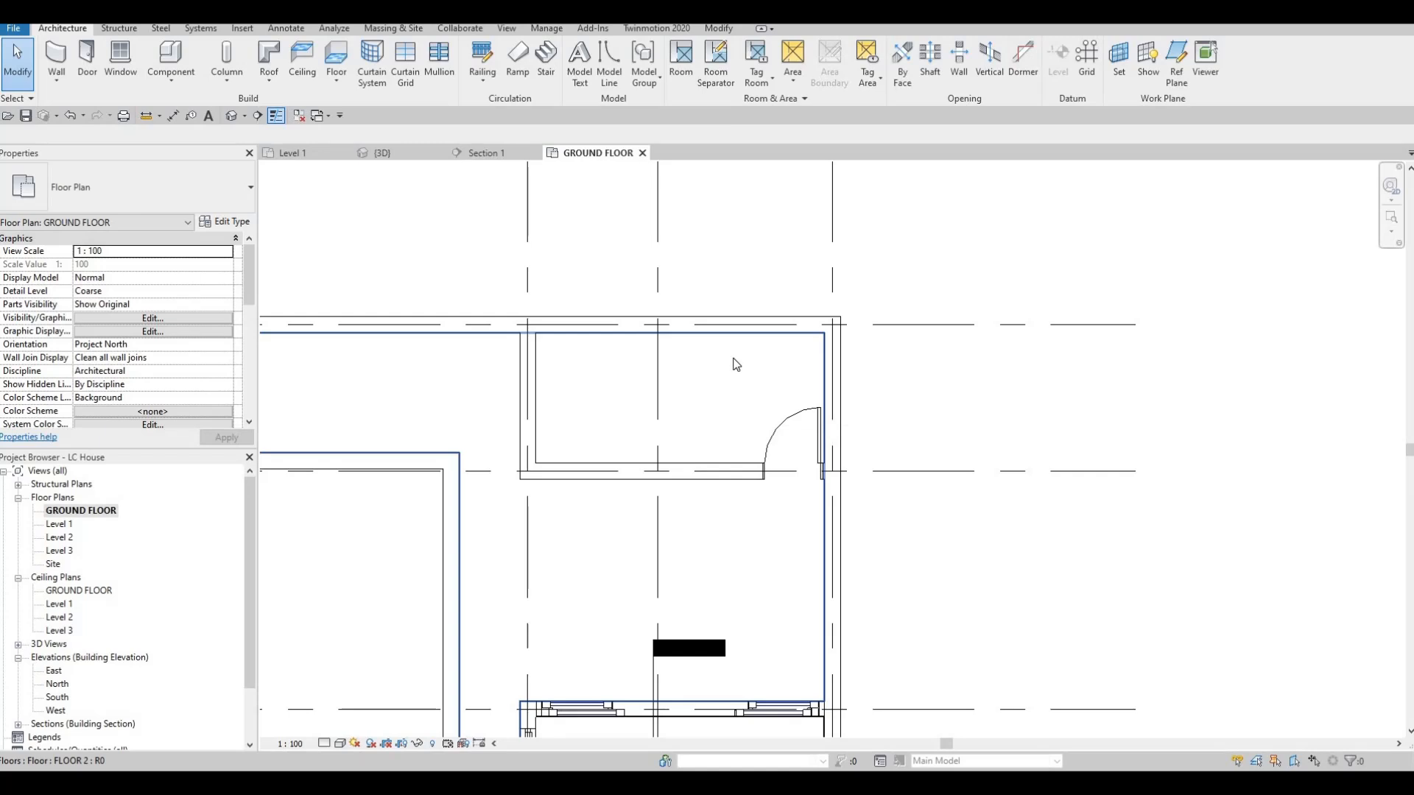
{"action": "key", "text": "Escape"}
{"action": "key", "text": "Escape"}
{"action": "scroll", "coordinate": [816, 342], "scroll_direction": "down", "scroll_amount": 2}
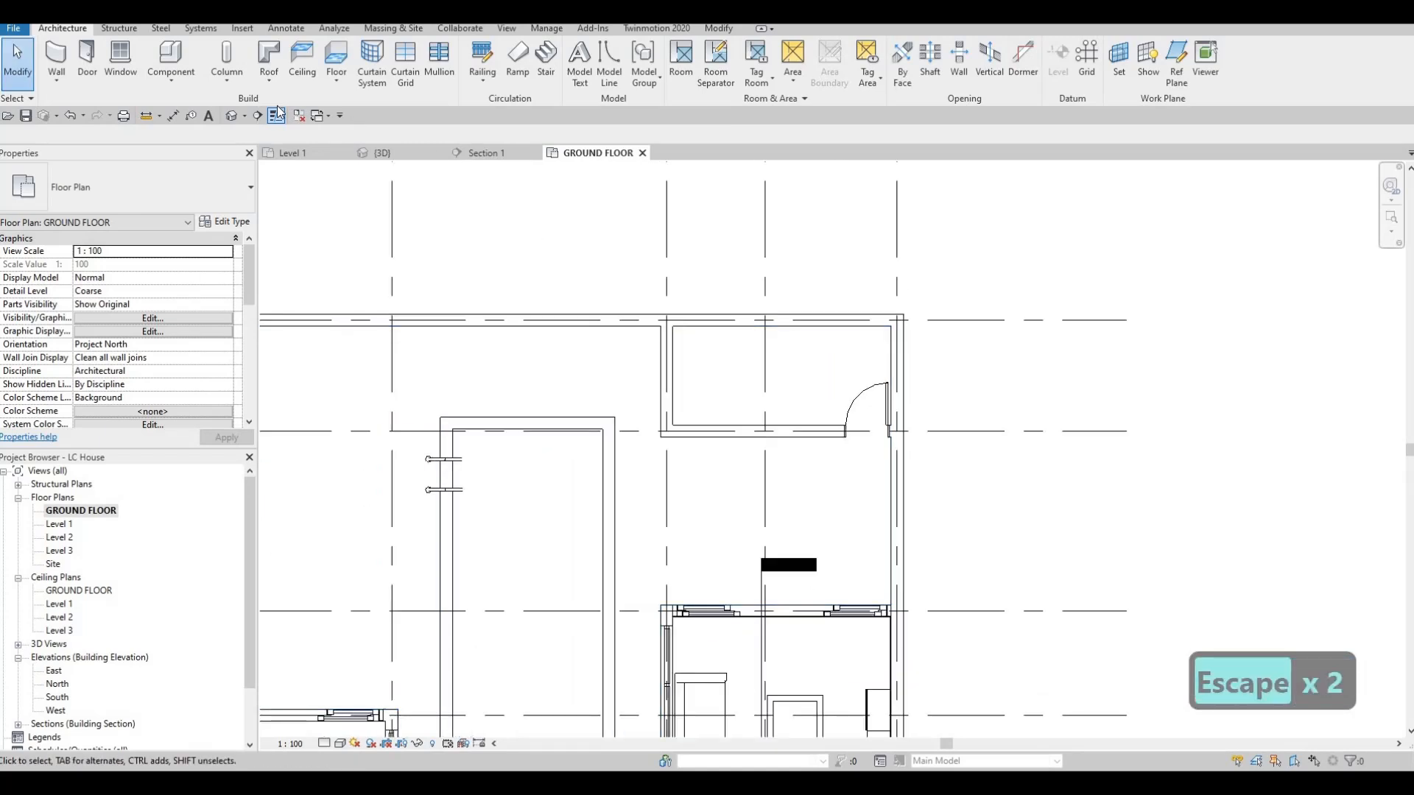
Load the M_Washer_Dryer_Combo family from the library's Specialty Equipment > Domestic > Mid-Range folder
{"action": "left_click", "coordinate": [241, 29]}
{"action": "left_click", "coordinate": [605, 76]}
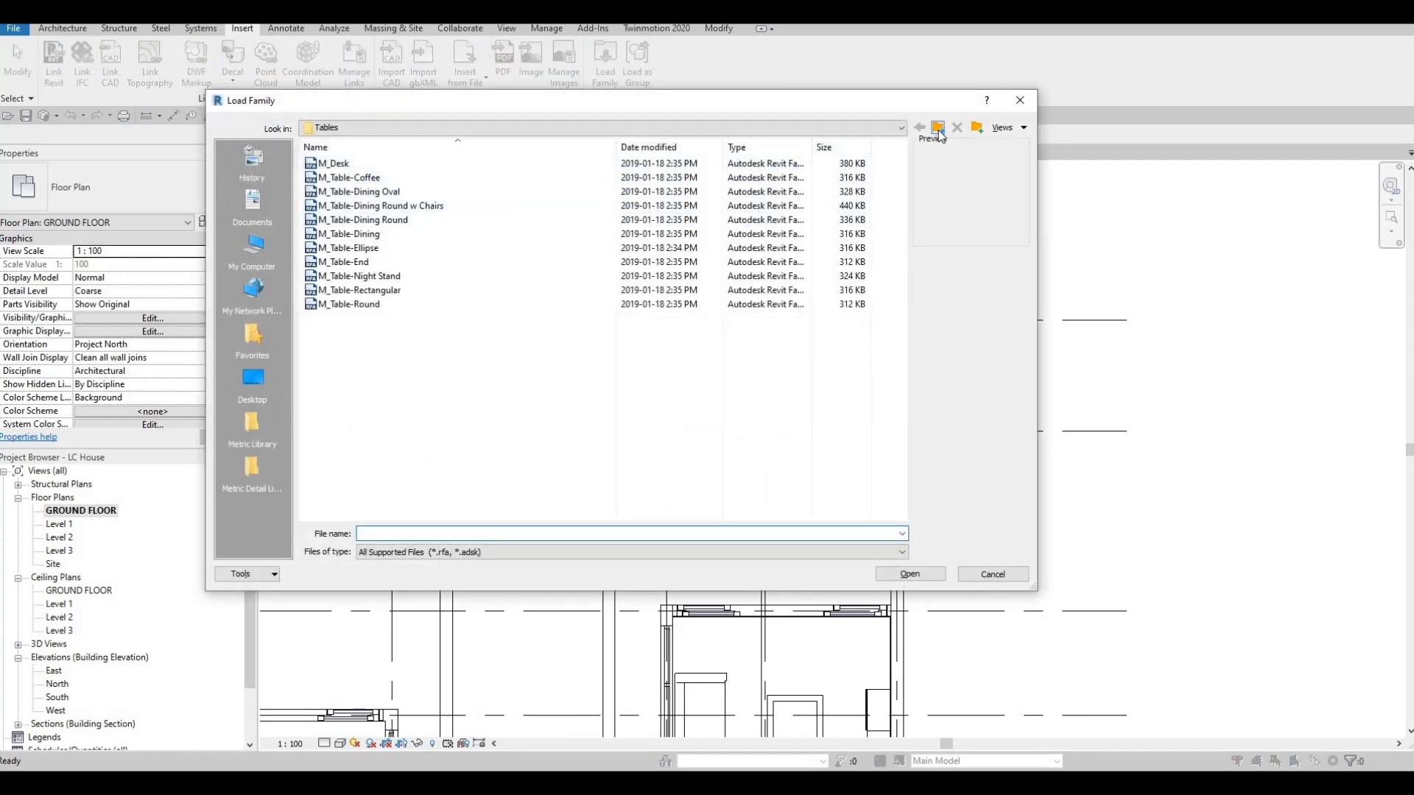
{"action": "left_click", "coordinate": [938, 129]}
{"action": "left_click", "coordinate": [939, 128]}
{"action": "scroll", "coordinate": [386, 330], "scroll_direction": "down", "scroll_amount": 5}
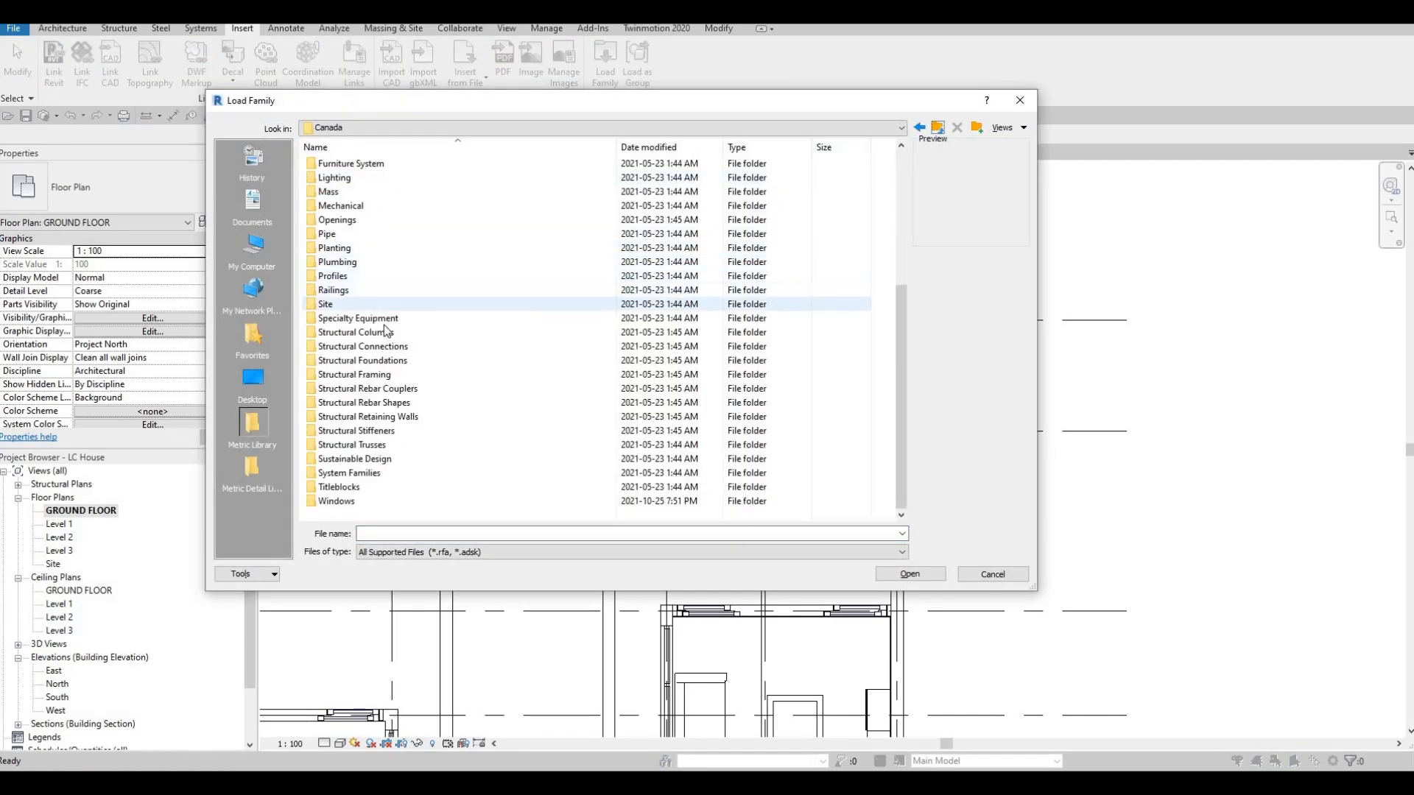
{"action": "double_click", "coordinate": [368, 318]}
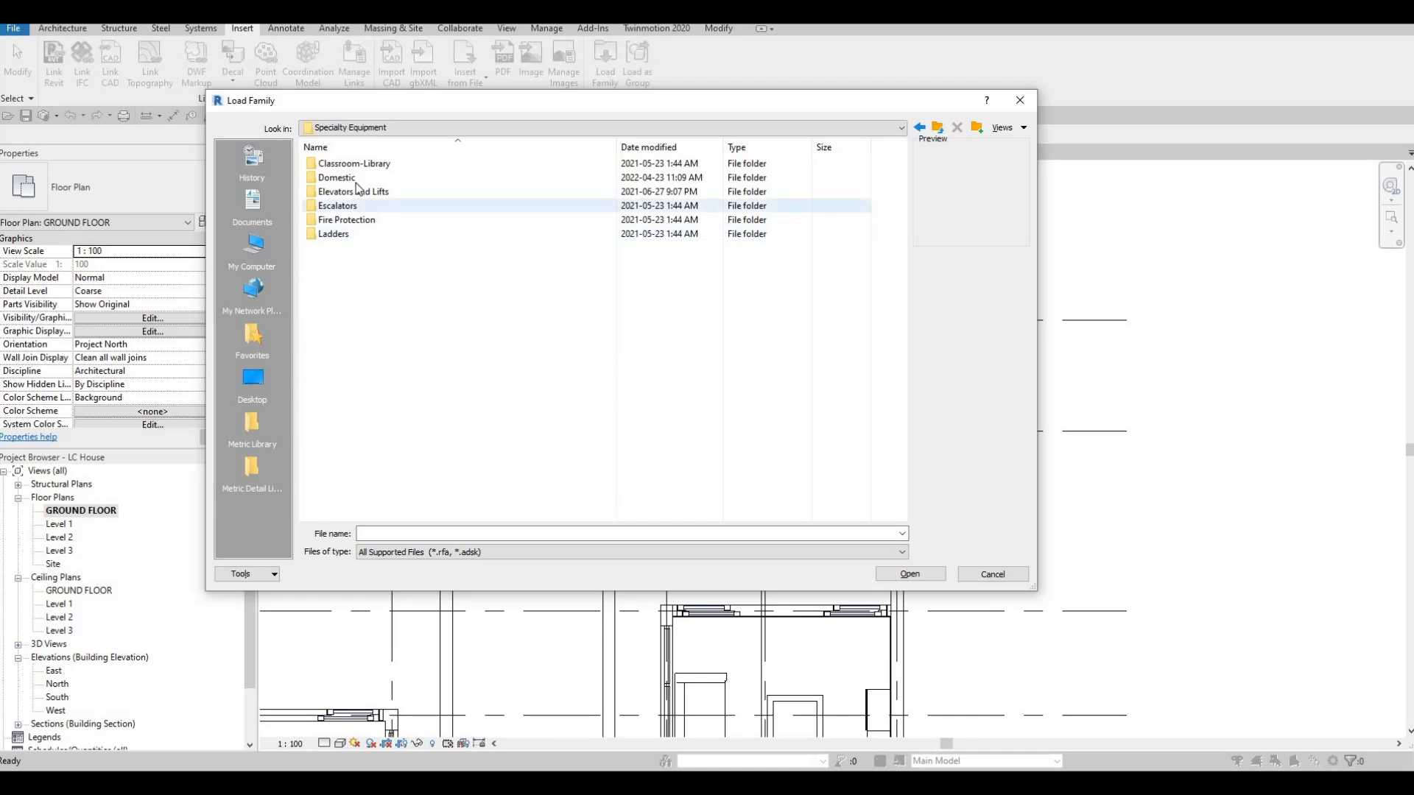
{"action": "double_click", "coordinate": [361, 184]}
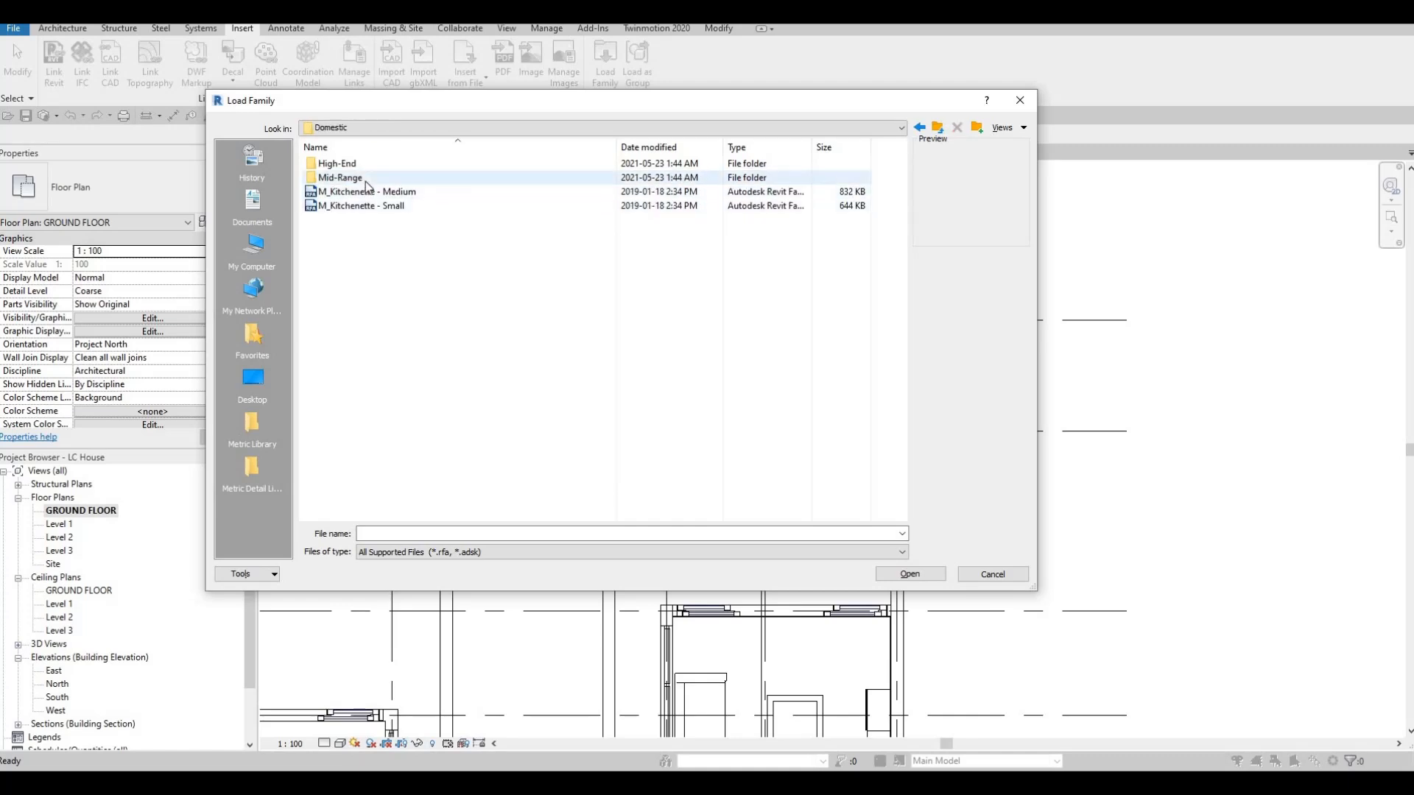
{"action": "double_click", "coordinate": [365, 182]}
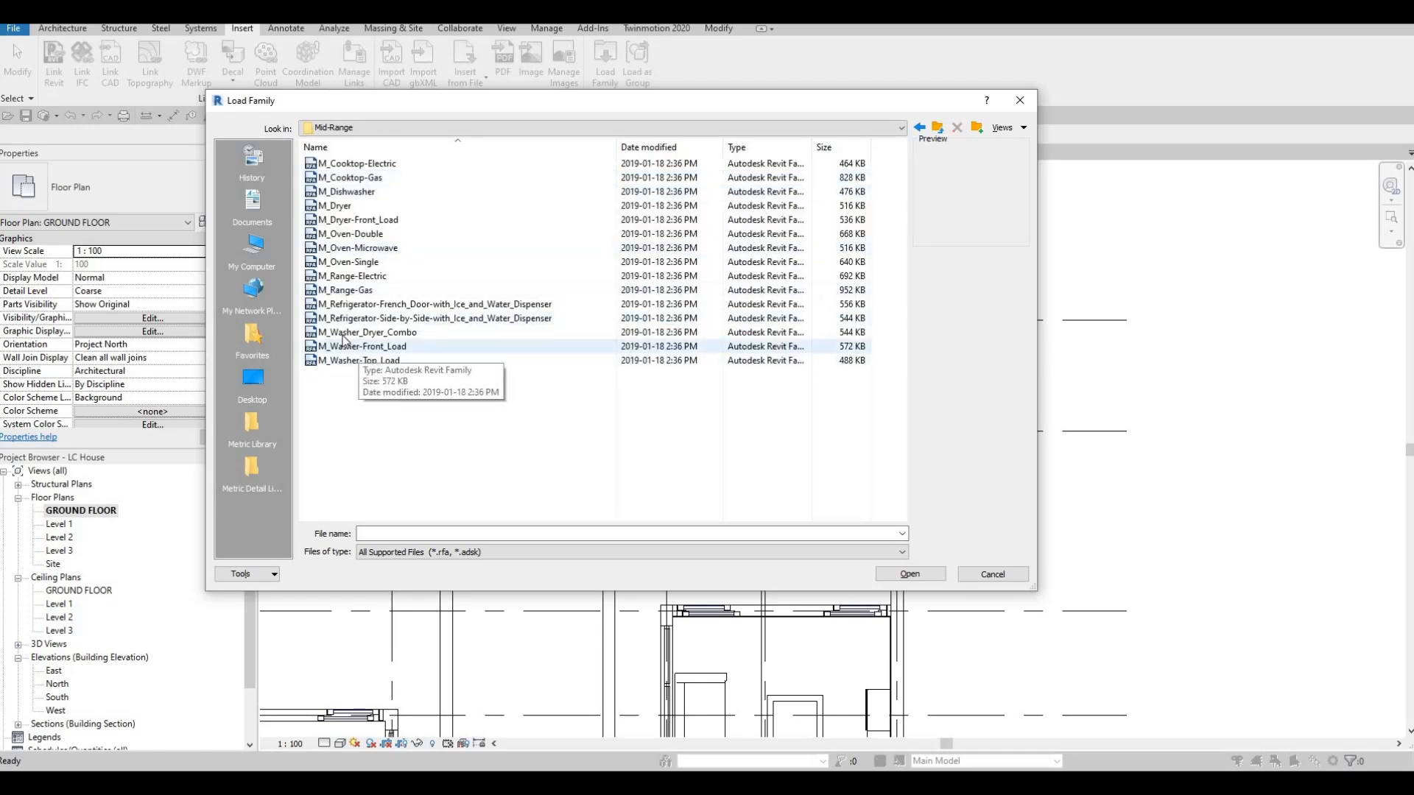
{"action": "left_click", "coordinate": [357, 334]}
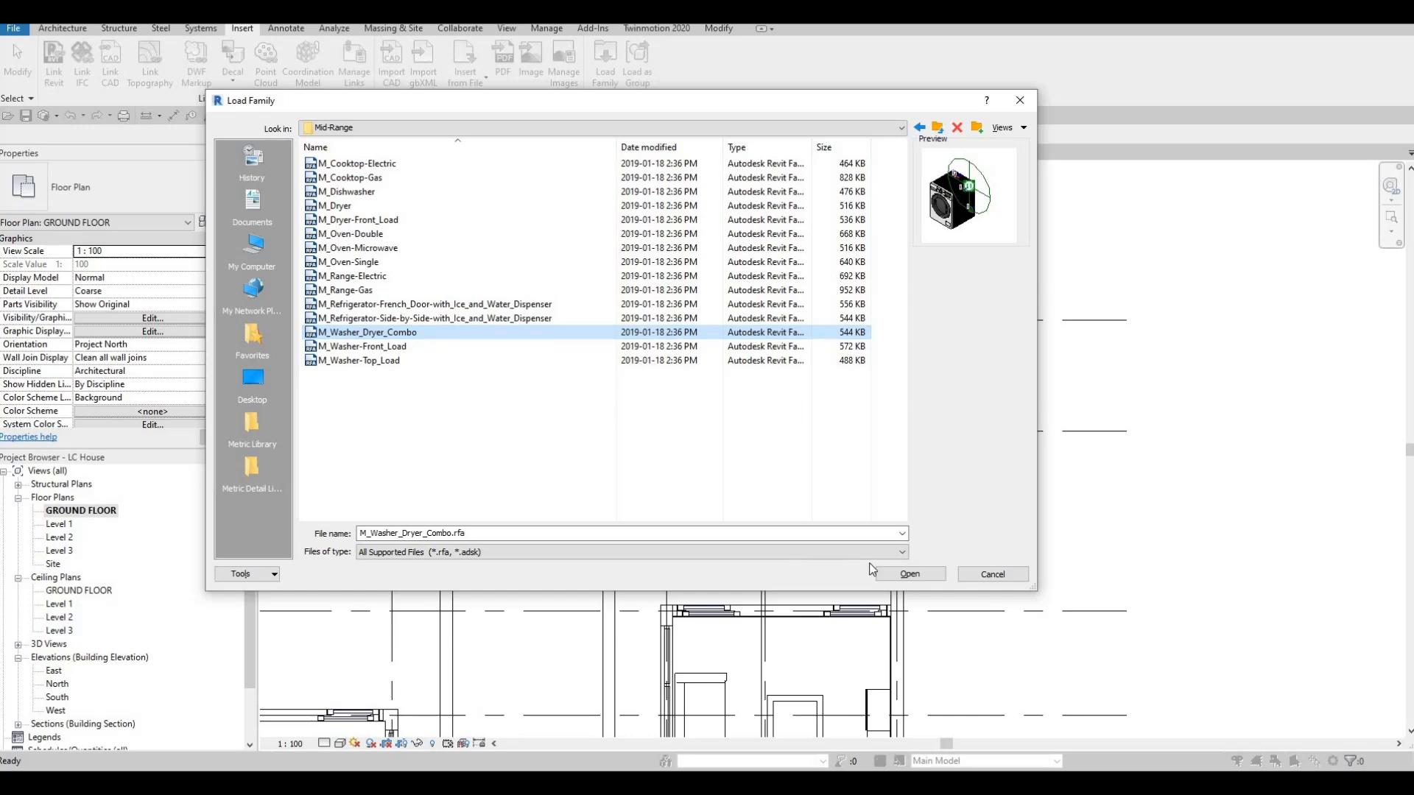
{"action": "key", "text": "Return"}
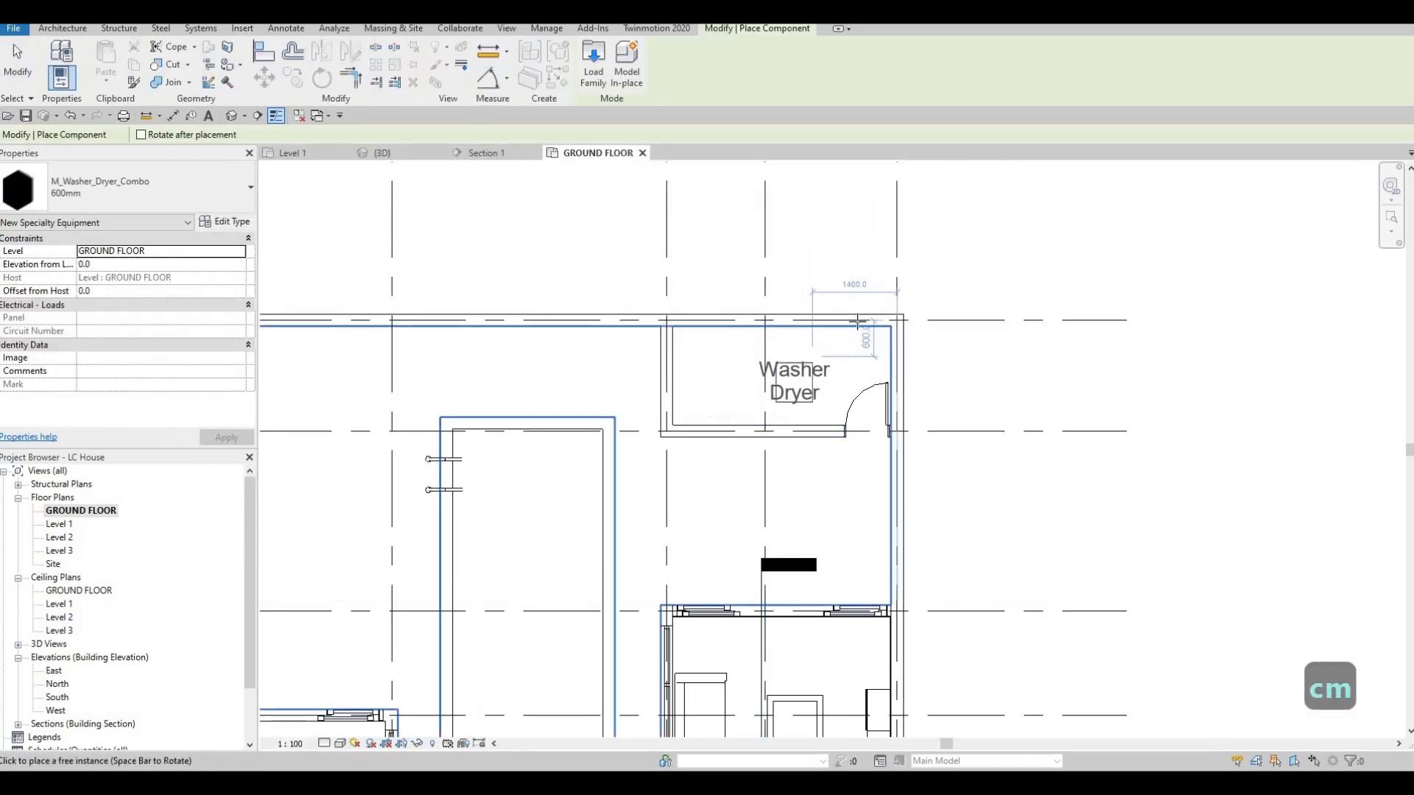
Place one 600mm M_Washer_Dryer_Combo in the small room with its back to the outer wall
{"action": "scroll", "coordinate": [855, 340], "scroll_direction": "up", "scroll_amount": 5}
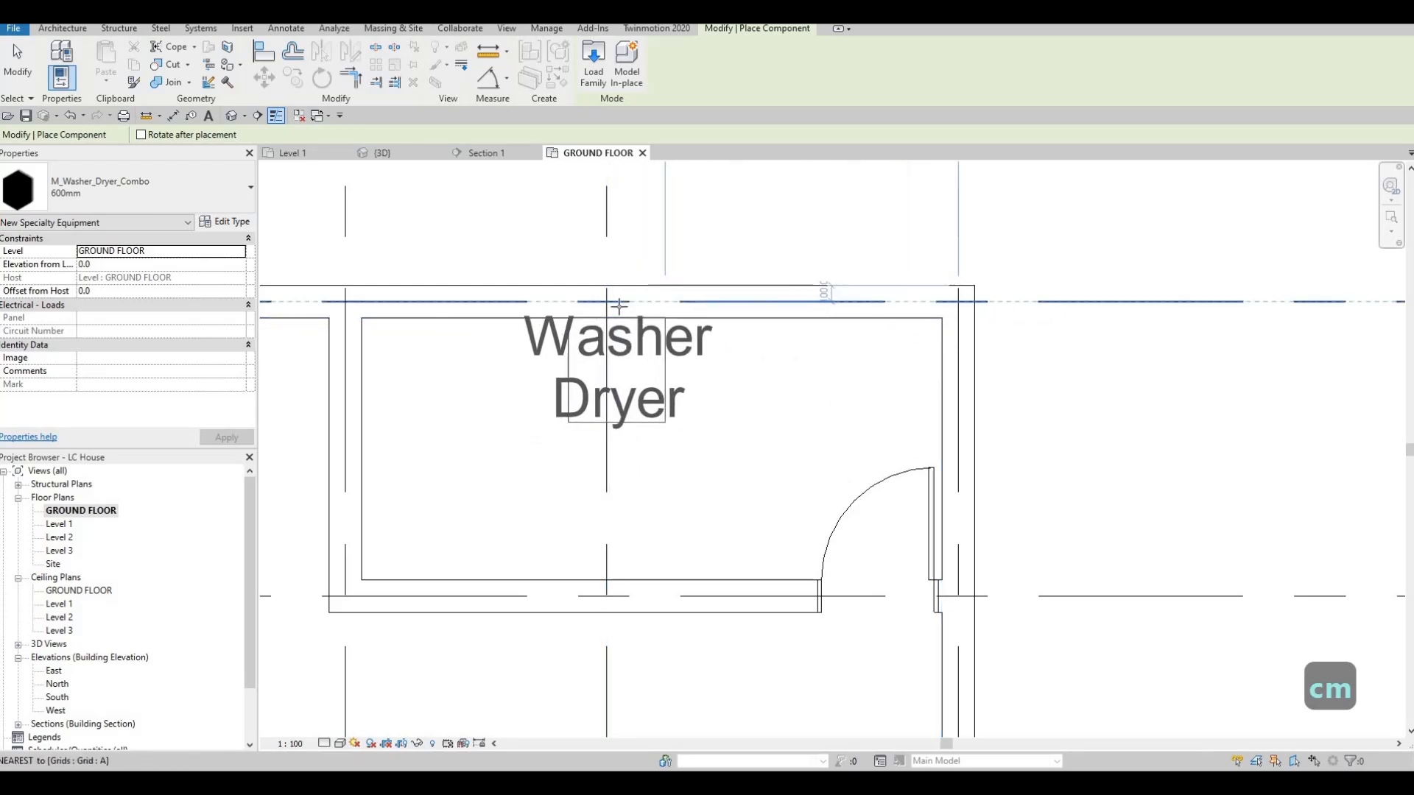
{"action": "left_click", "coordinate": [657, 304]}
{"action": "key", "text": "Escape"}
{"action": "key", "text": "Escape"}
Move the washer-dryer along the outer wall into the room corner farthest from the door and deselect it
{"action": "scroll", "coordinate": [816, 407], "scroll_direction": "down", "scroll_amount": 2}
{"action": "scroll", "coordinate": [816, 406], "scroll_direction": "down", "scroll_amount": 1}
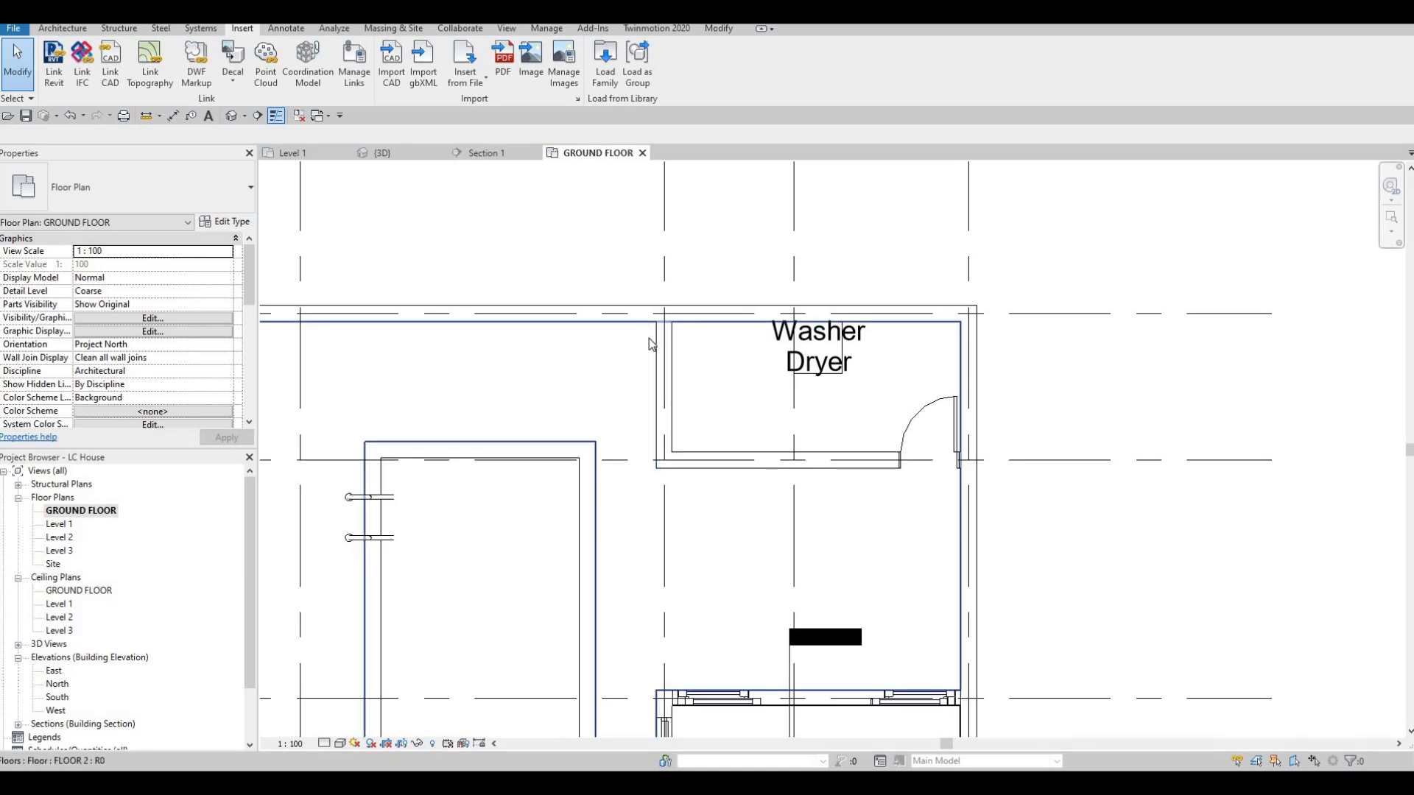
{"action": "scroll", "coordinate": [736, 368], "scroll_direction": "down", "scroll_amount": 3}
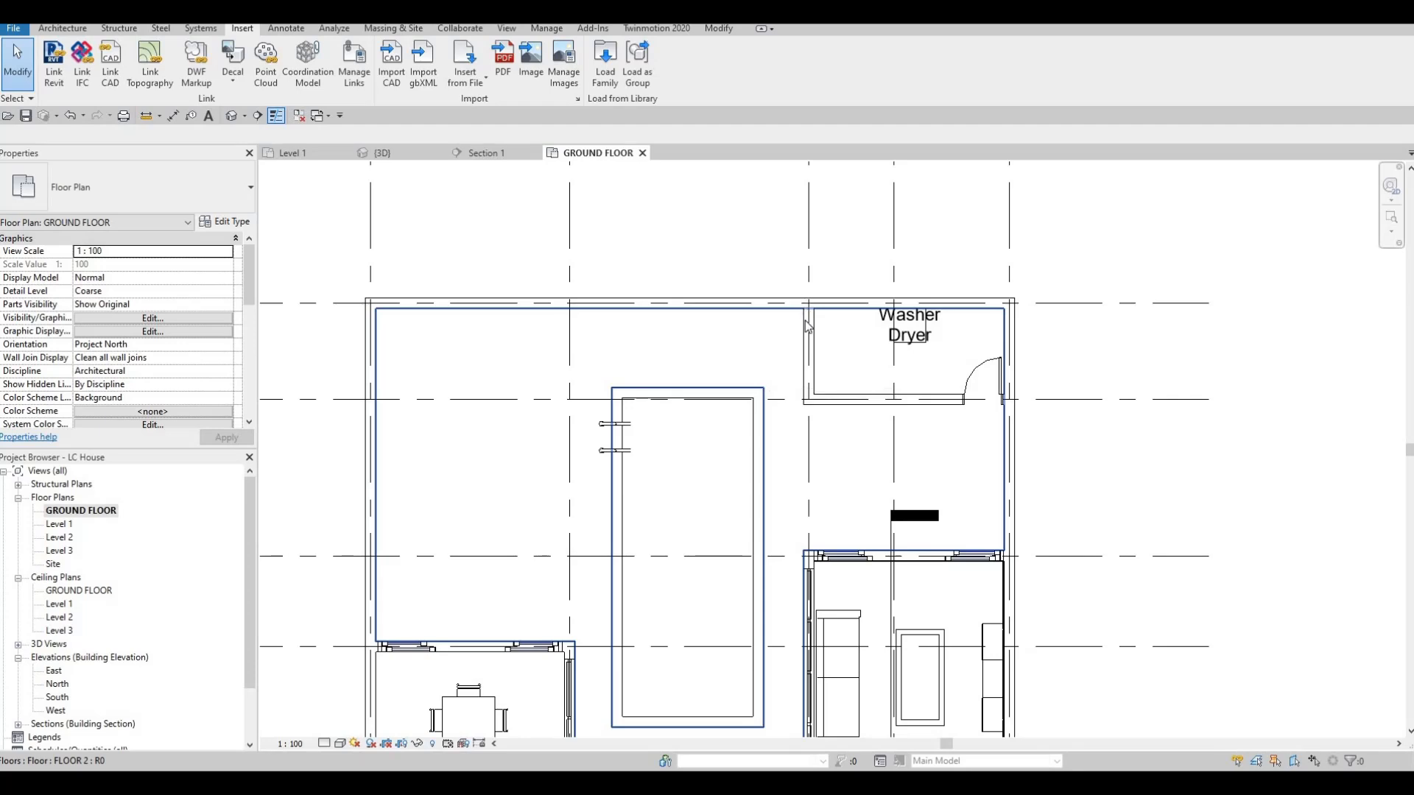
{"action": "middle_click_drag", "start_coordinate": [742, 491], "coordinate": [765, 388]}
{"action": "scroll", "coordinate": [765, 388], "scroll_direction": "down", "scroll_amount": 1}
{"action": "middle_click_drag", "start_coordinate": [861, 258], "coordinate": [807, 335]}
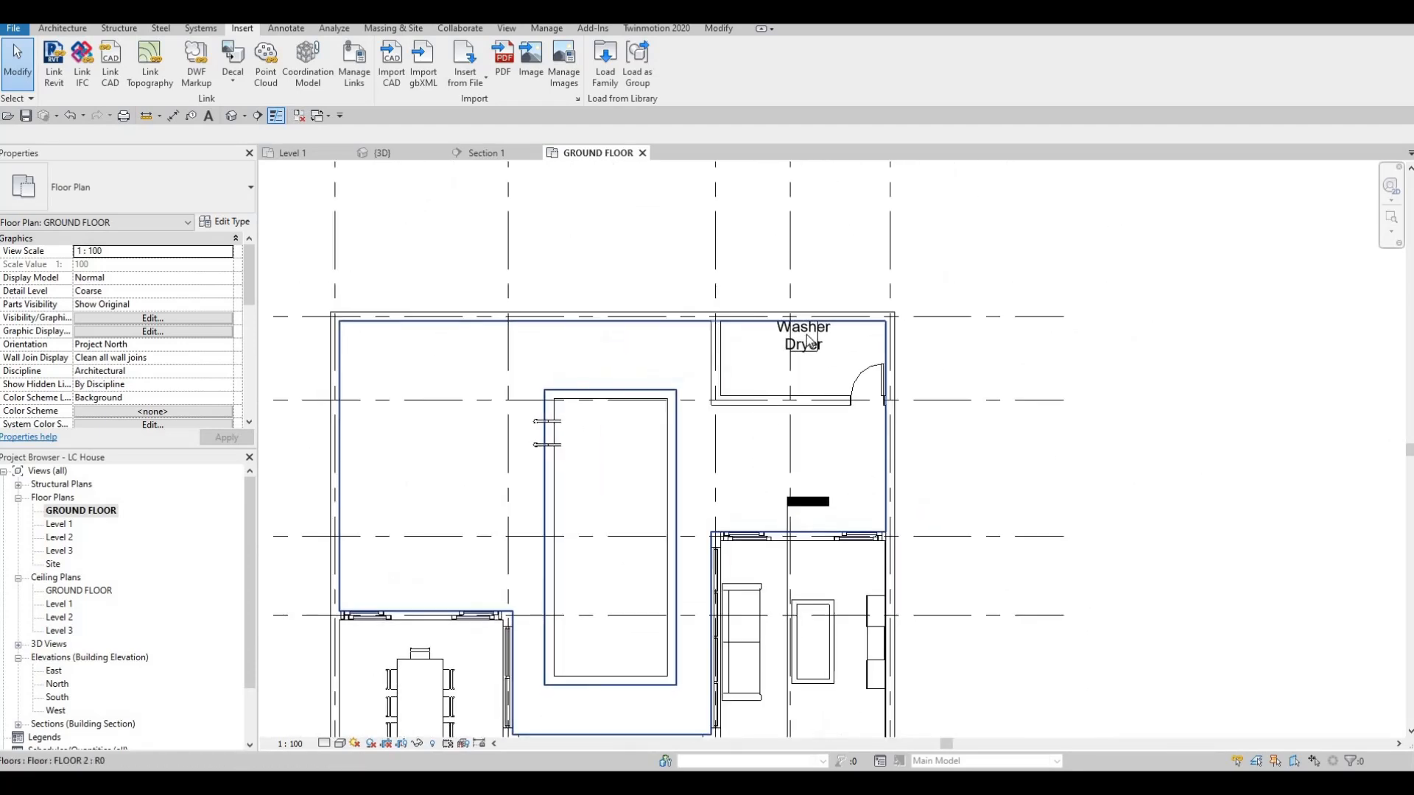
{"action": "scroll", "coordinate": [806, 334], "scroll_direction": "up", "scroll_amount": 3}
{"action": "left_click", "coordinate": [788, 357]}
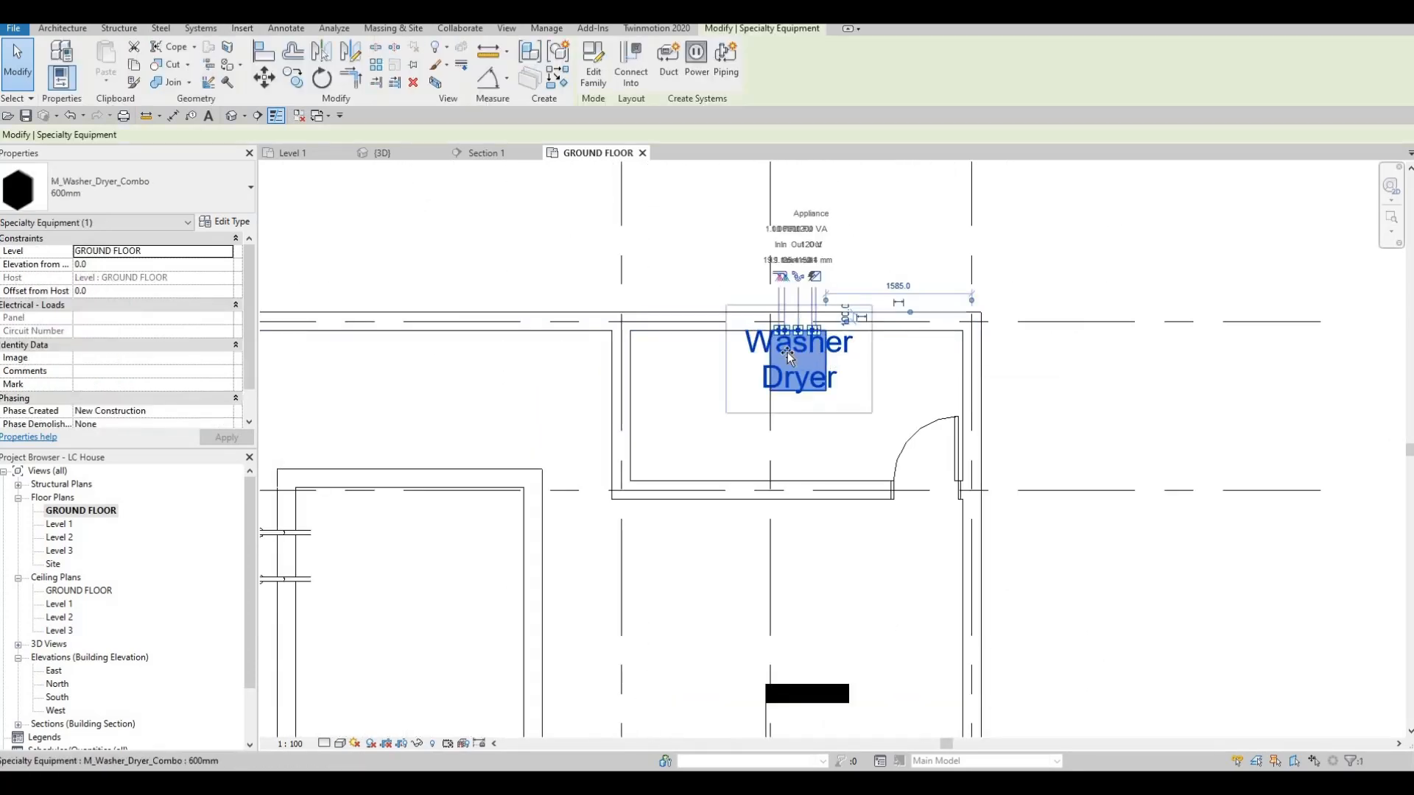
{"action": "left_click_drag", "start_coordinate": [765, 354], "coordinate": [687, 368]}
{"action": "key", "text": "Escape"}
{"action": "key", "text": "Escape"}
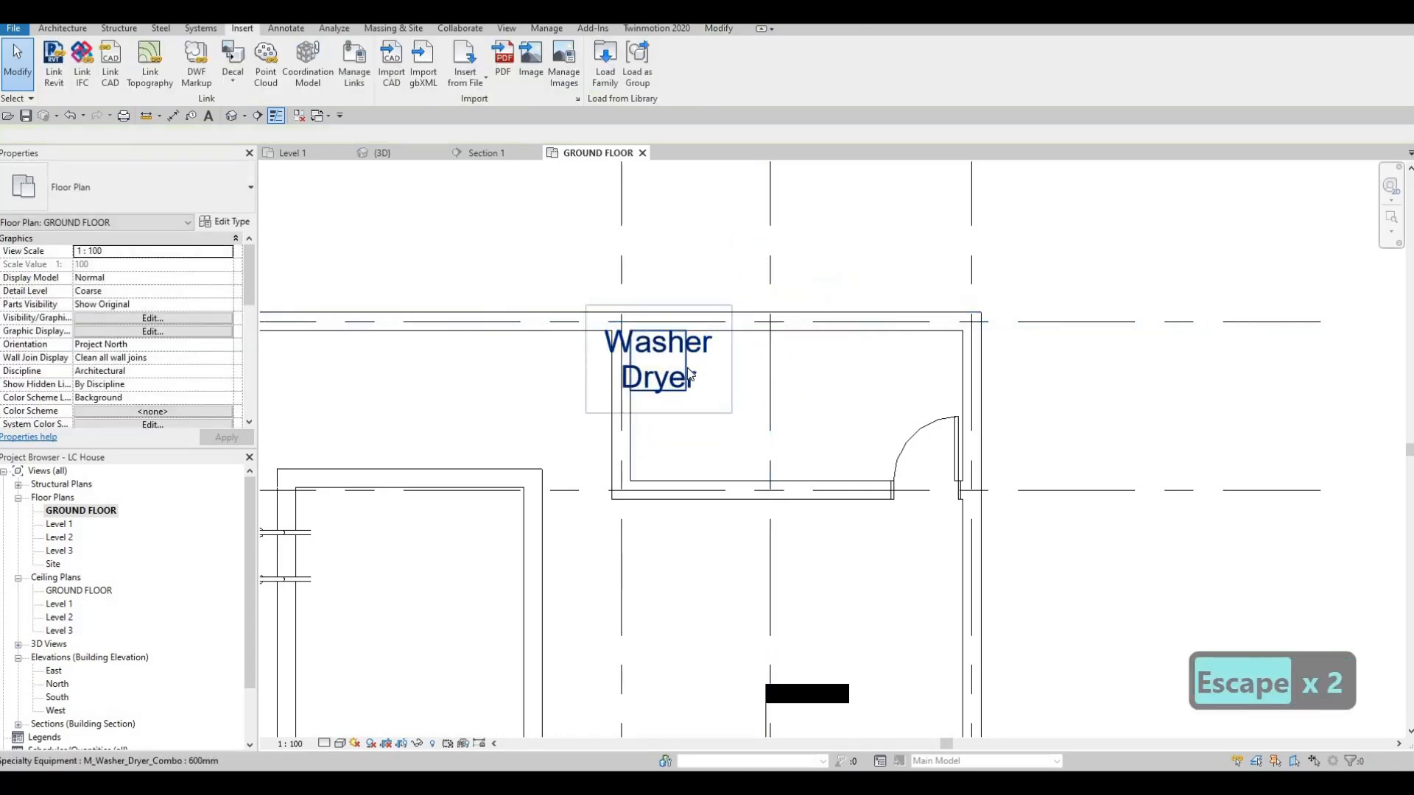
Copy the washer-dryer along the outer wall so the second unit stands flush beside the first
{"action": "left_click", "coordinate": [688, 368]}
{"action": "key", "text": "c"}
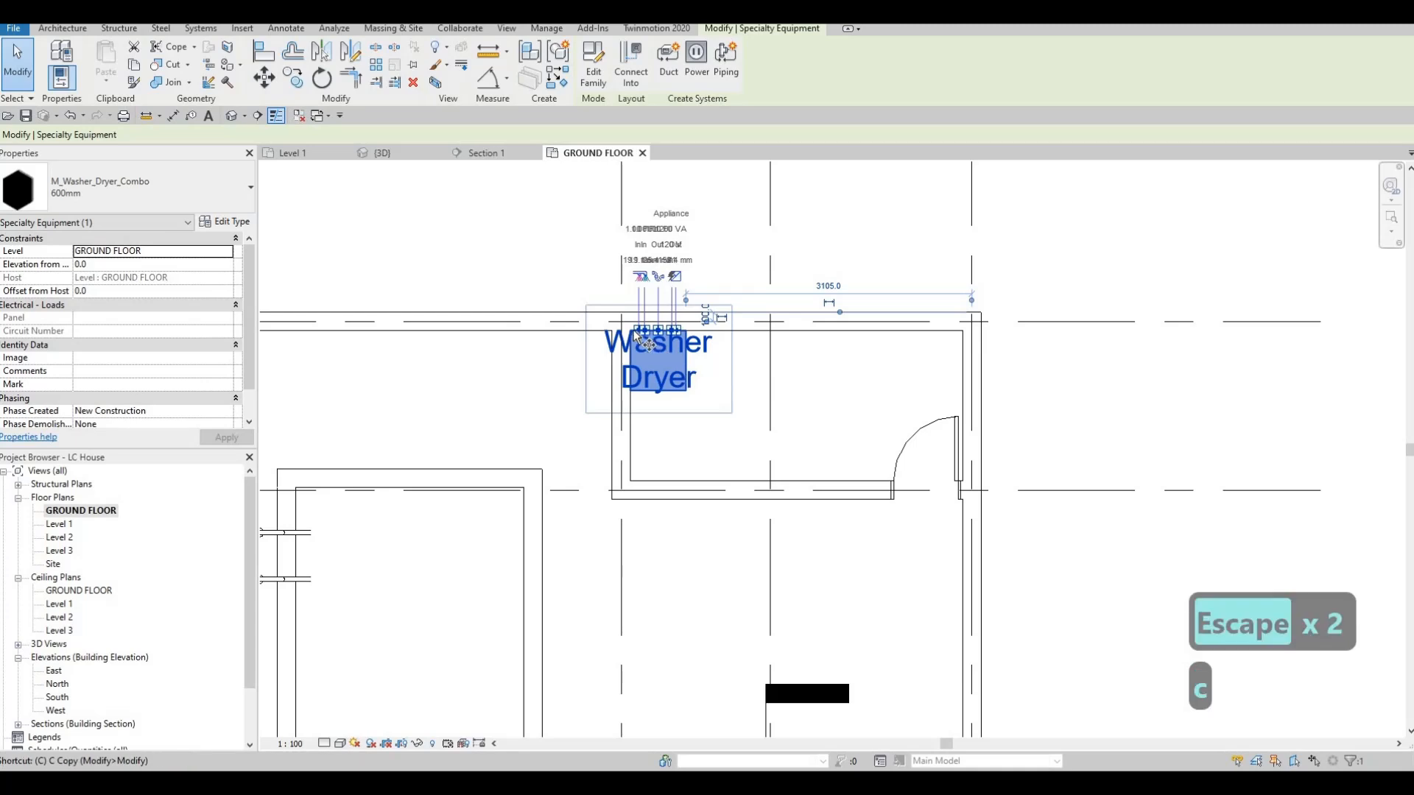
{"action": "key", "text": "o"}
{"action": "scroll", "coordinate": [658, 334], "scroll_direction": "up", "scroll_amount": 2}
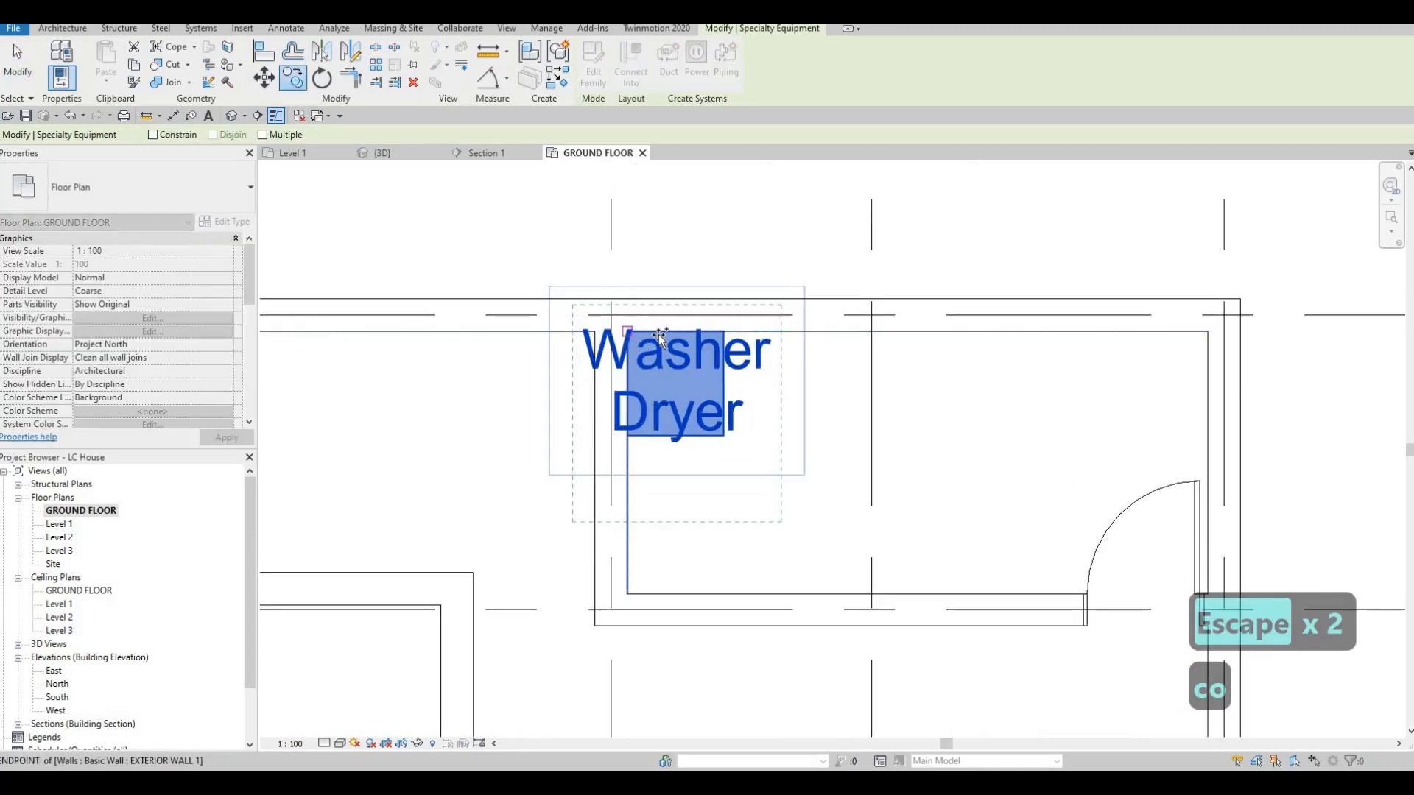
{"action": "left_click", "coordinate": [724, 331]}
{"action": "key", "text": "Escape"}
{"action": "key", "text": "Escape"}
{"action": "key", "text": "Escape"}
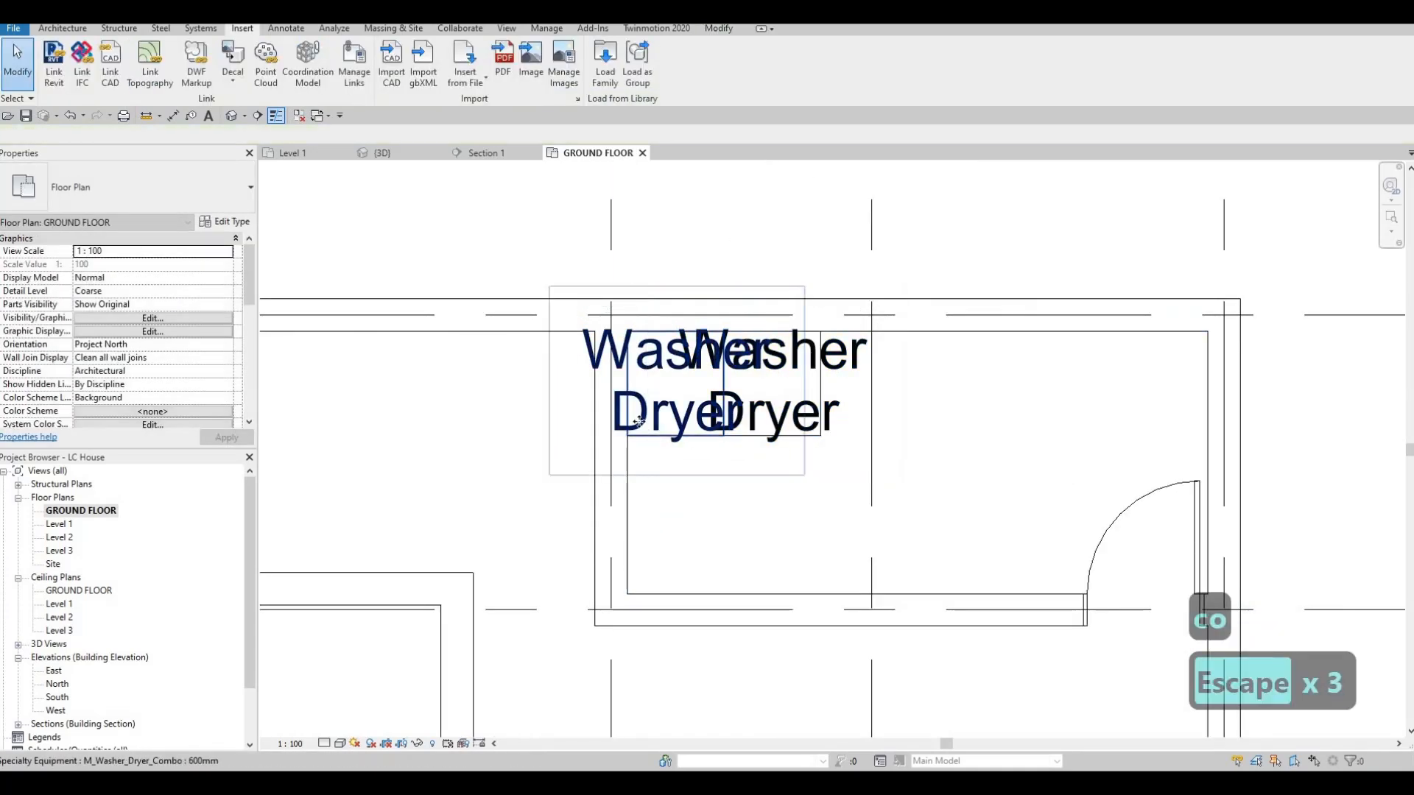
Turn off Show Label in the 600mm M_Washer_Dryer_Combo type properties and apply it
{"action": "left_click", "coordinate": [637, 417]}
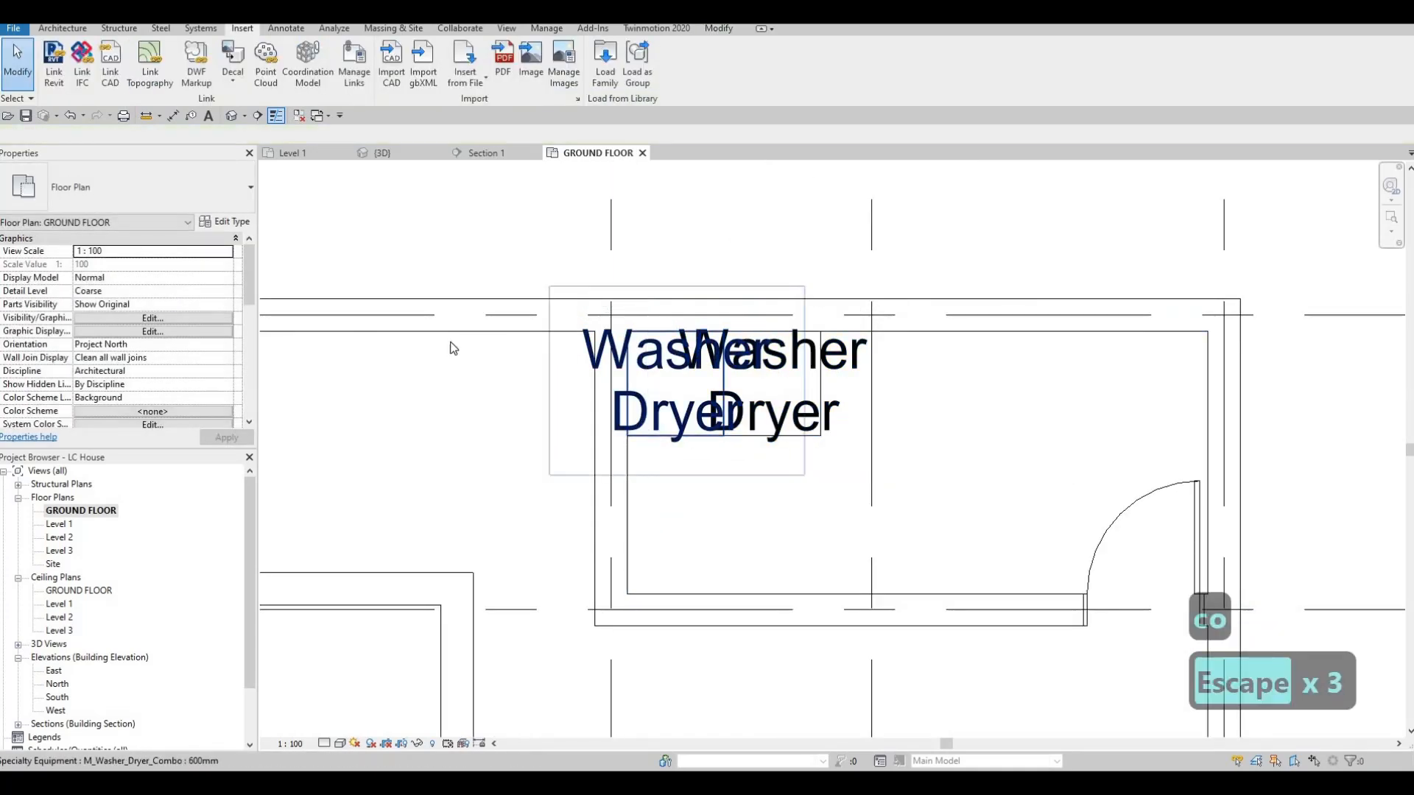
{"action": "left_click", "coordinate": [234, 222]}
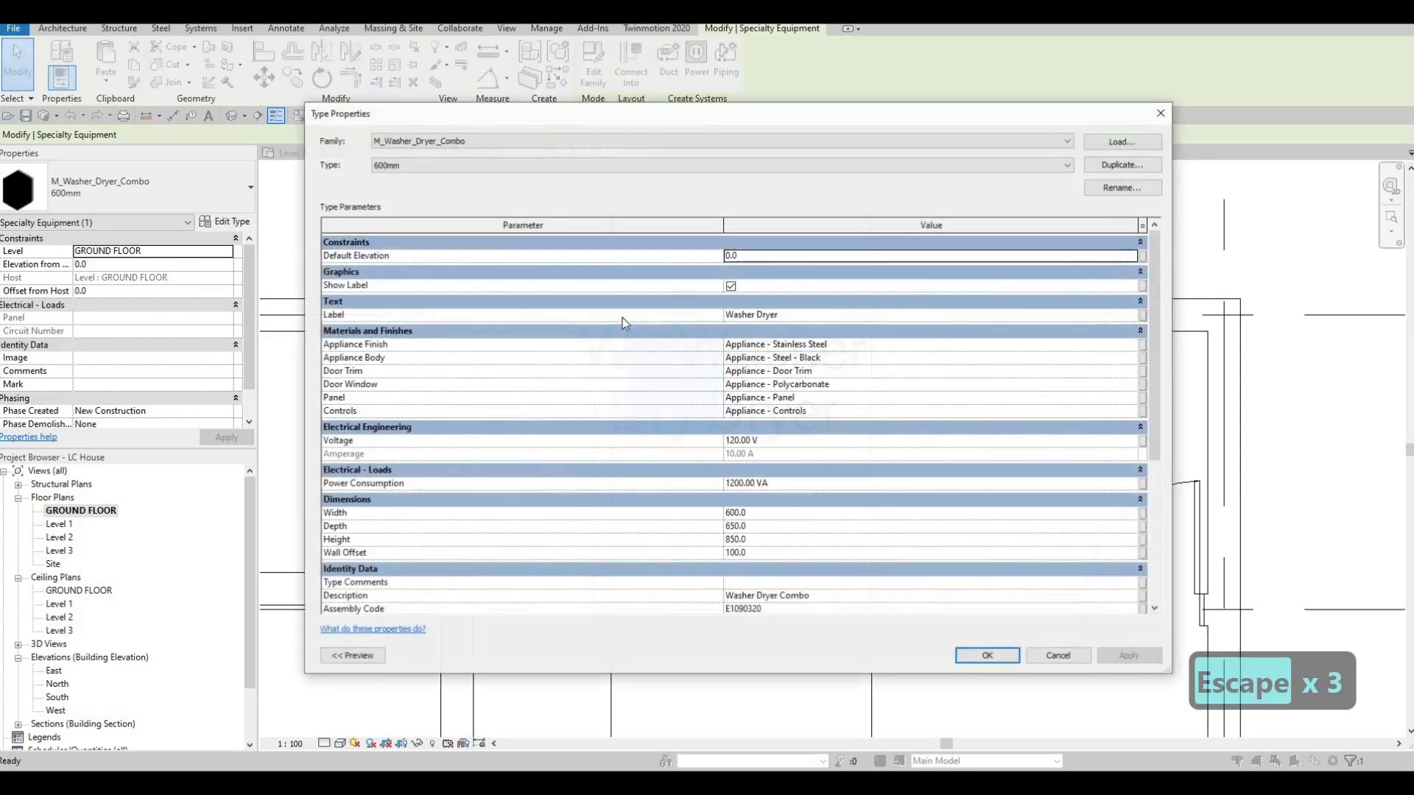
{"action": "left_click", "coordinate": [731, 286]}
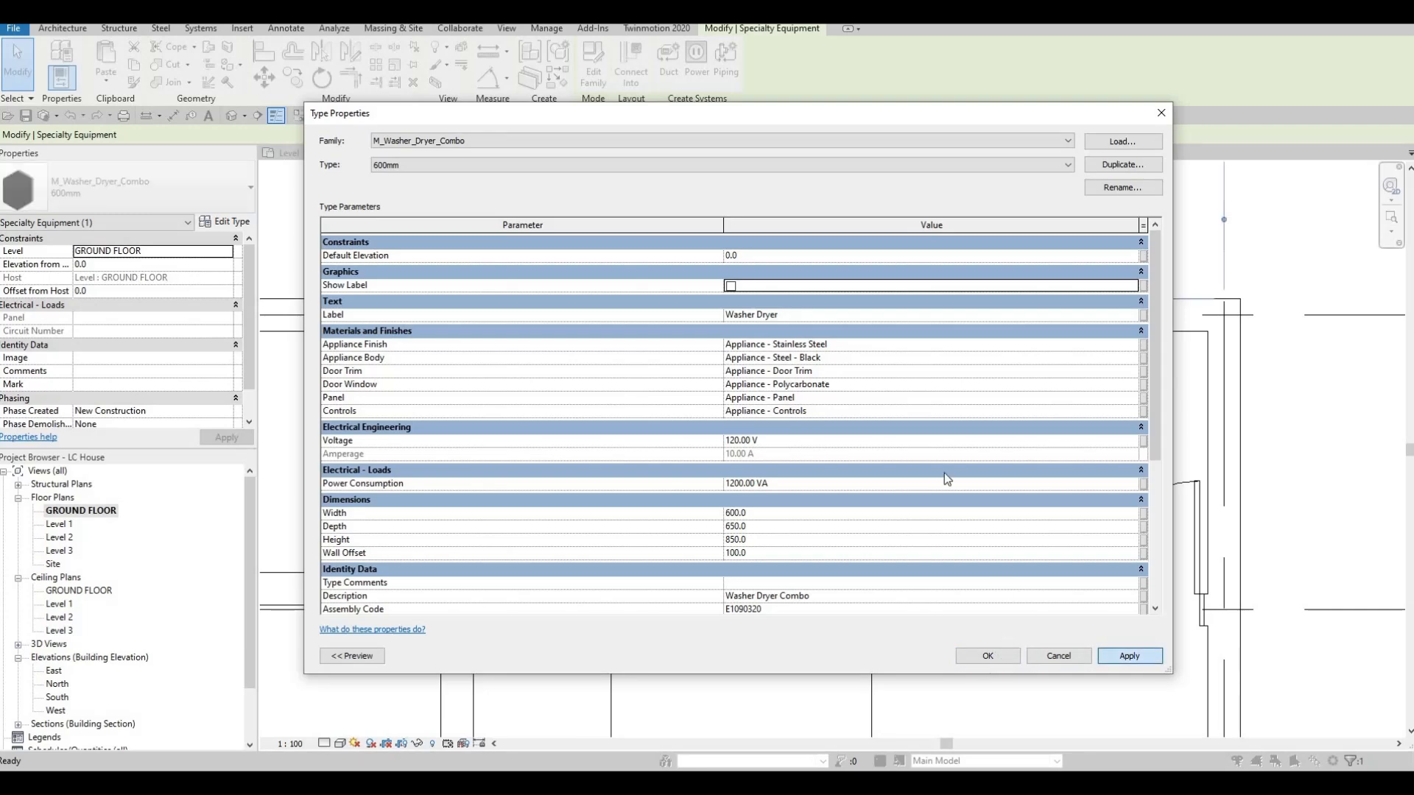
{"action": "key", "text": "Escape"}
{"action": "key", "text": "Escape"}
{"action": "left_click", "coordinate": [736, 414]}
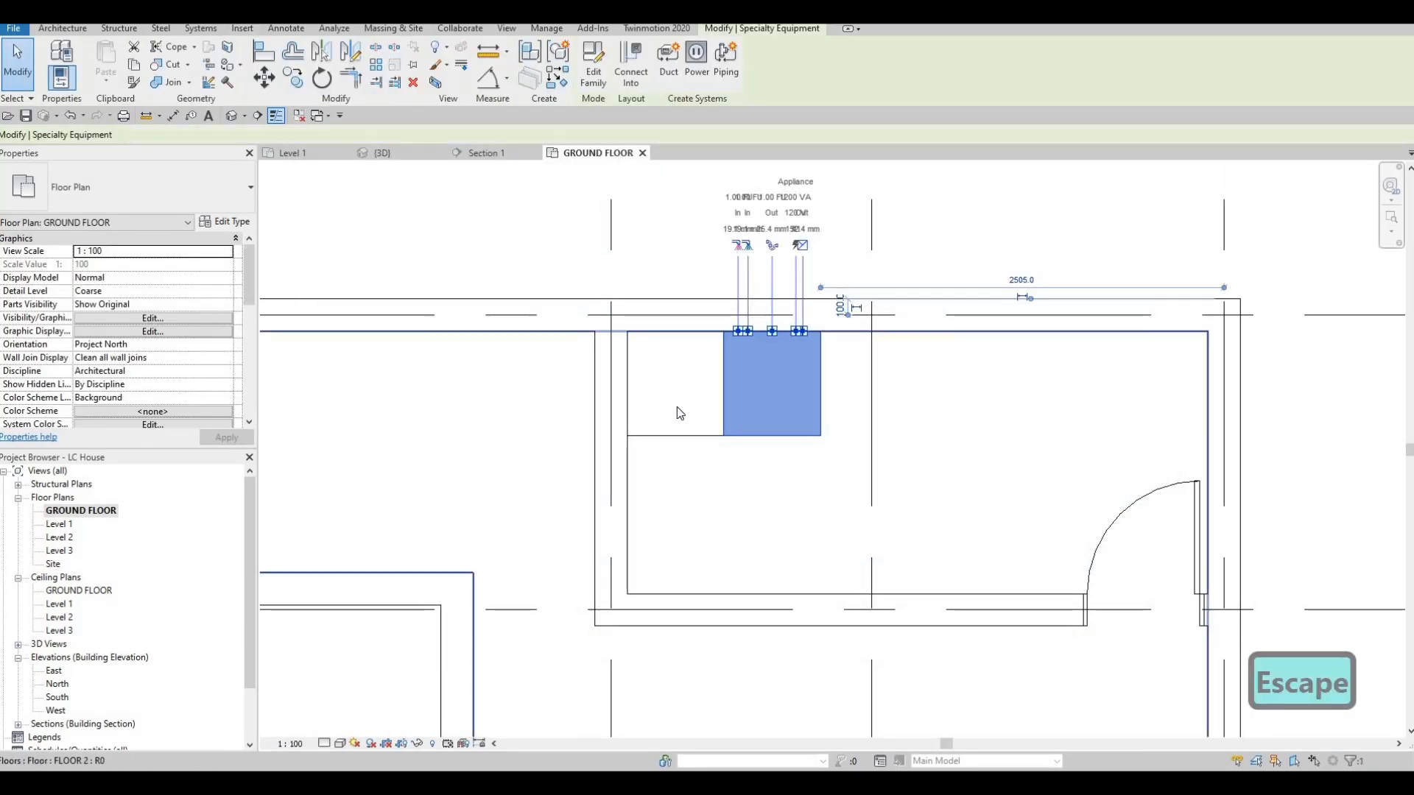
{"action": "key", "text": "Escape"}
{"action": "key", "text": "Escape"}
{"action": "scroll", "coordinate": [745, 467], "scroll_direction": "down", "scroll_amount": 4}
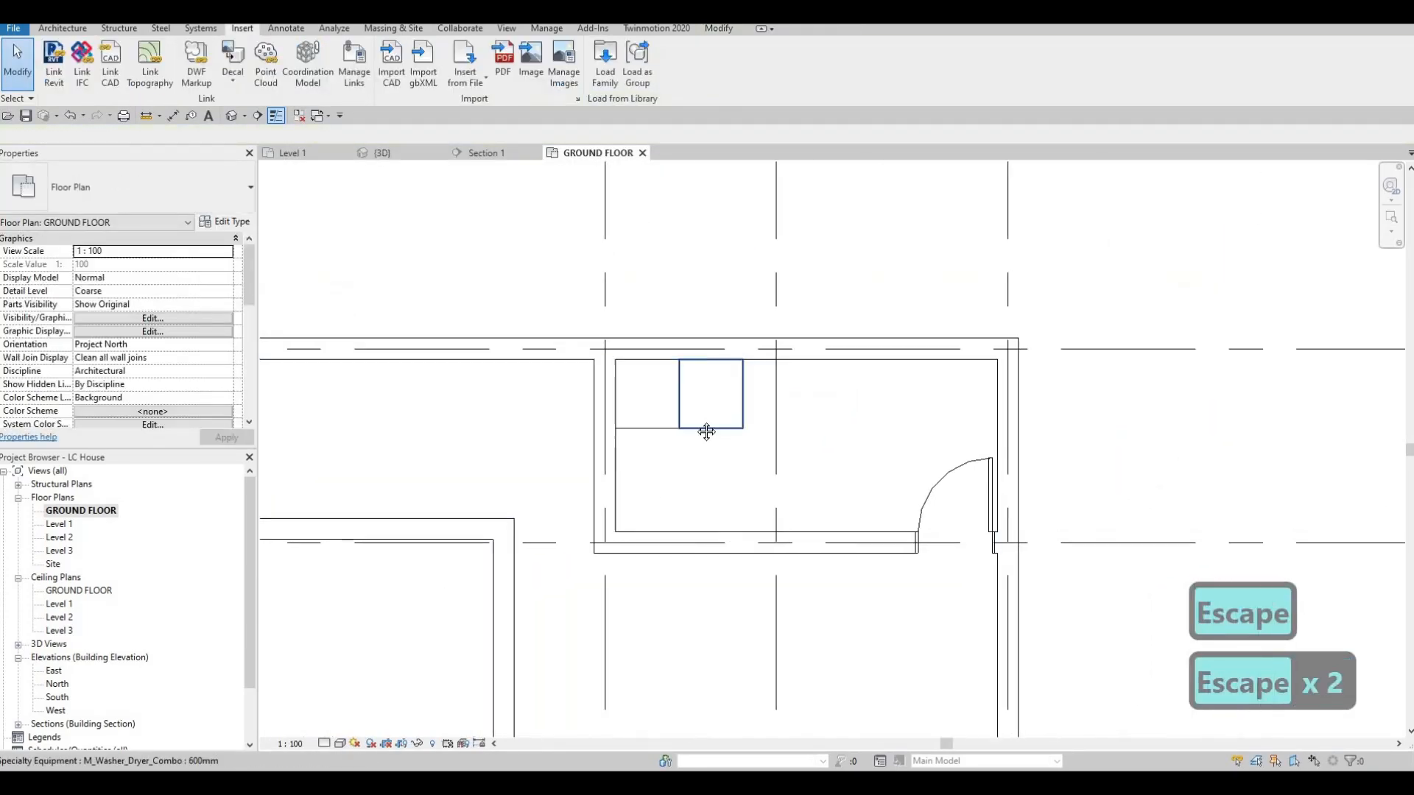
{"action": "scroll", "coordinate": [696, 420], "scroll_direction": "up", "scroll_amount": 2}
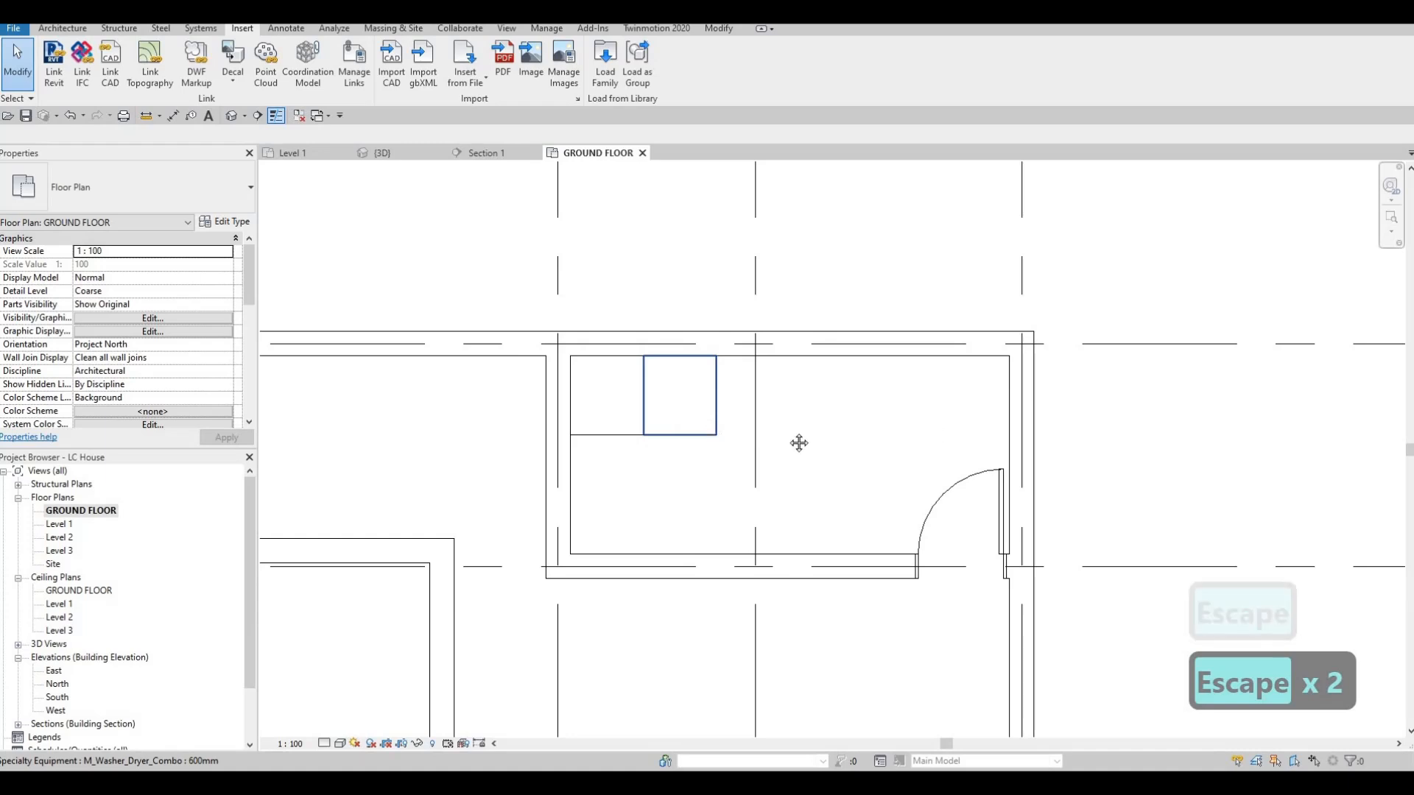
{"action": "left_click", "coordinate": [846, 435]}
Open the library's Plumbing > Architectural > Fixtures > Sinks folder for loading a family
{"action": "scroll", "coordinate": [854, 427], "scroll_direction": "down", "scroll_amount": 1}
{"action": "middle_click_drag", "start_coordinate": [766, 402], "coordinate": [695, 400]}
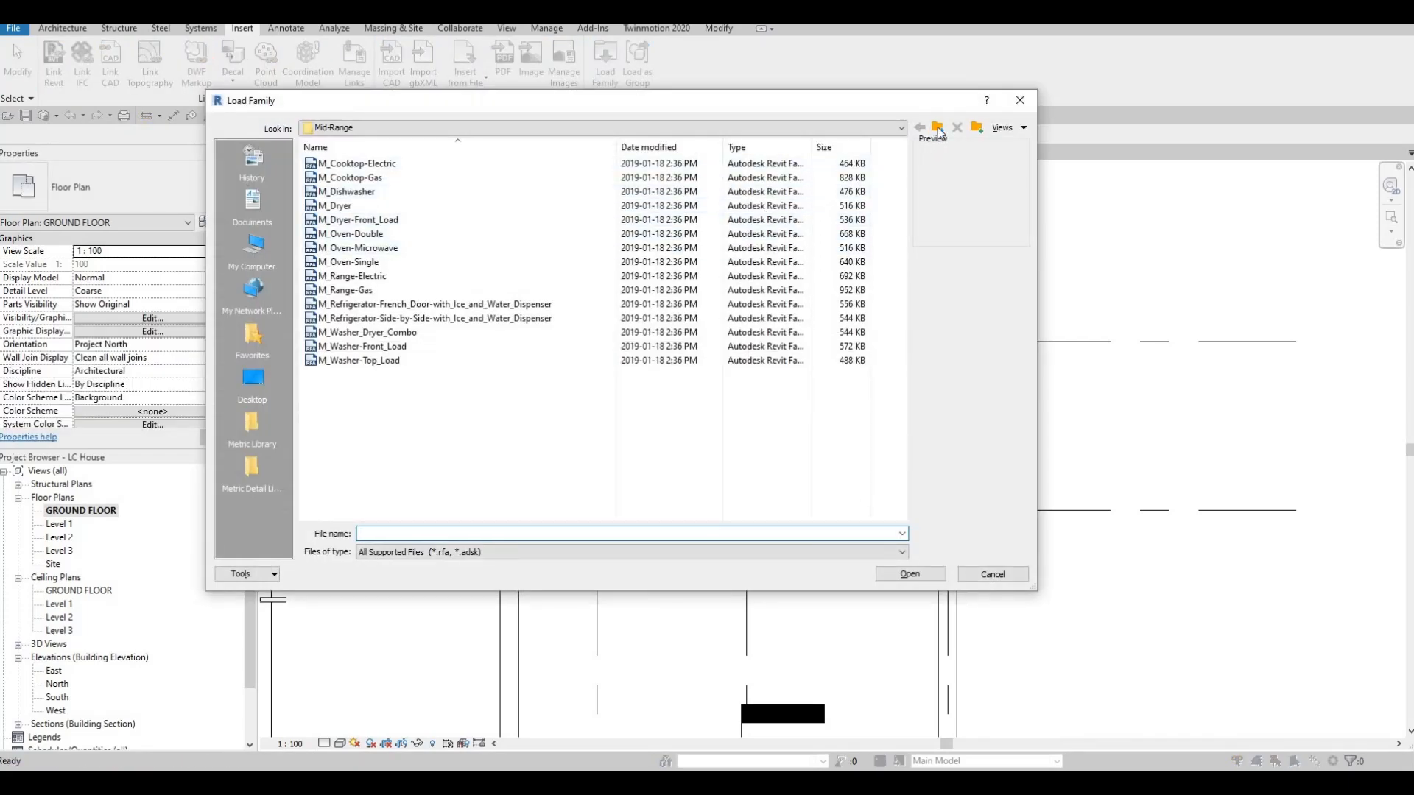
{"action": "left_click", "coordinate": [937, 129]}
{"action": "left_click", "coordinate": [938, 129]}
{"action": "left_click", "coordinate": [938, 129]}
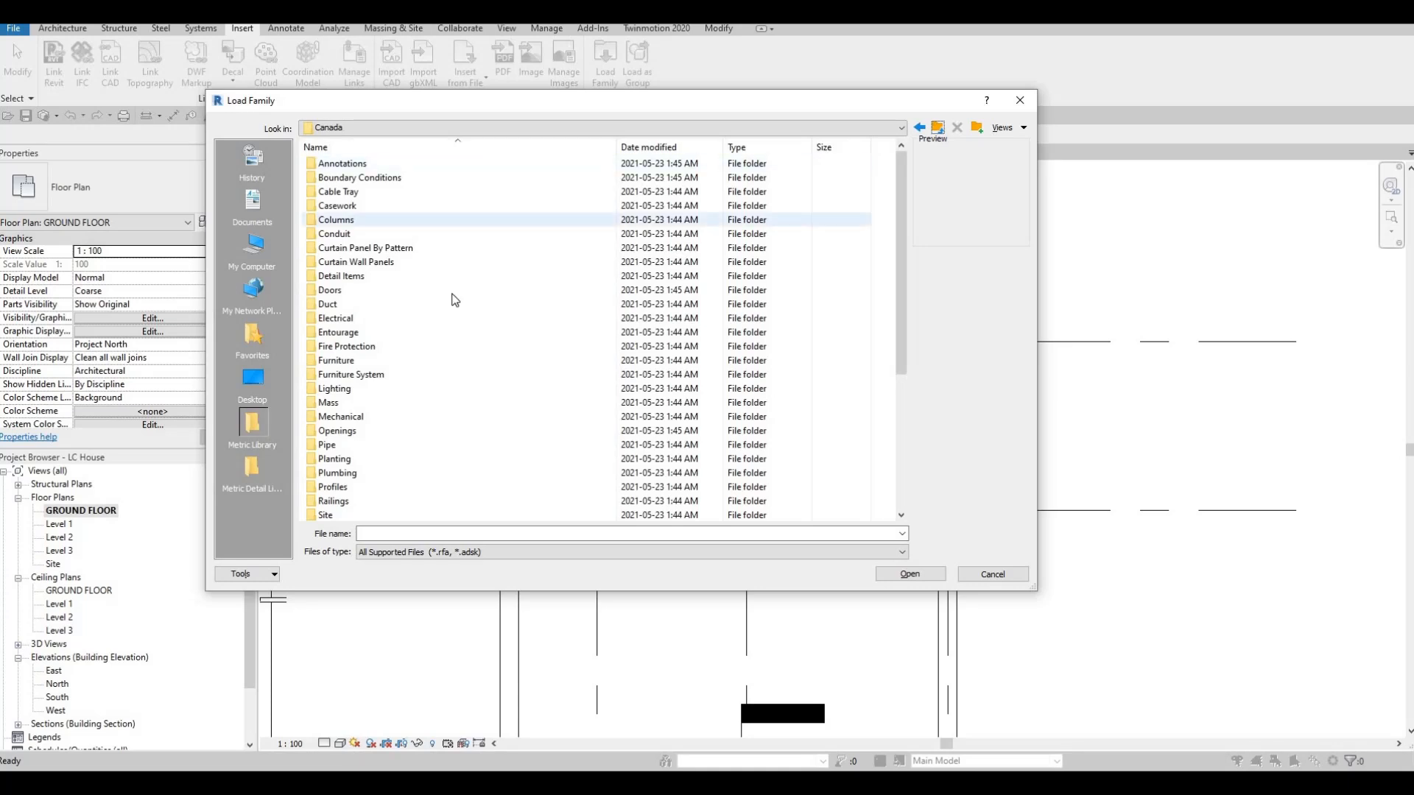
{"action": "scroll", "coordinate": [369, 325], "scroll_direction": "down", "scroll_amount": 3}
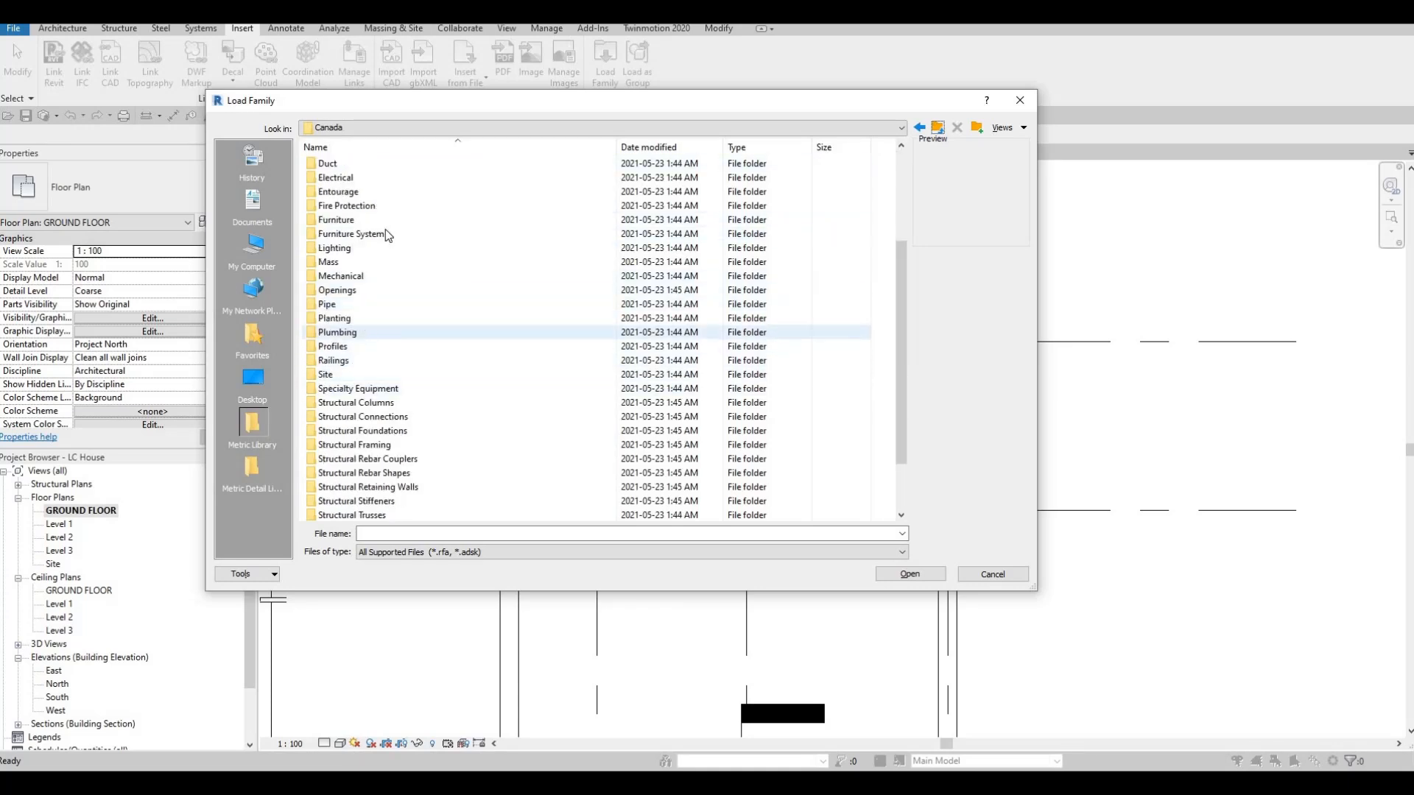
{"action": "double_click", "coordinate": [352, 332]}
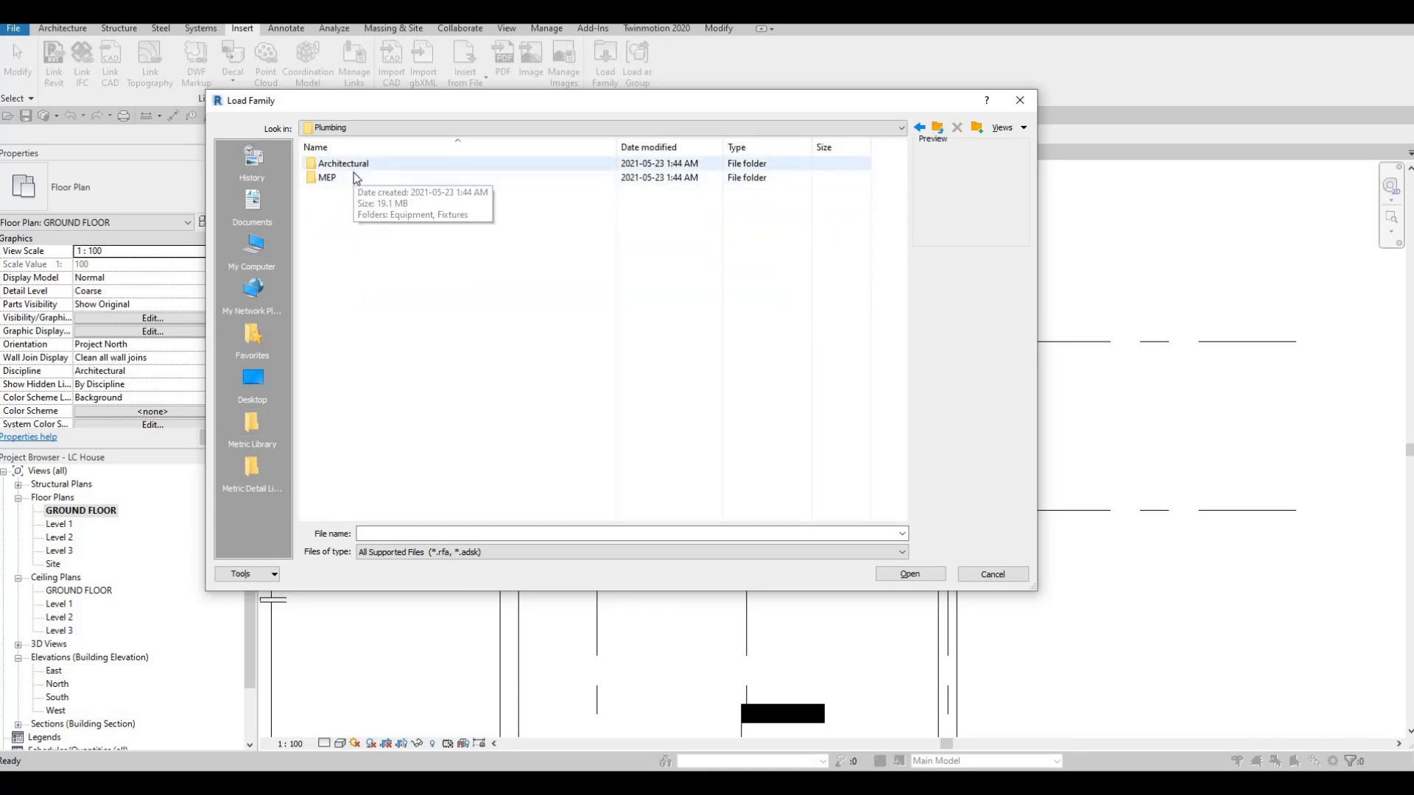
{"action": "double_click", "coordinate": [350, 168]}
{"action": "double_click", "coordinate": [352, 175]}
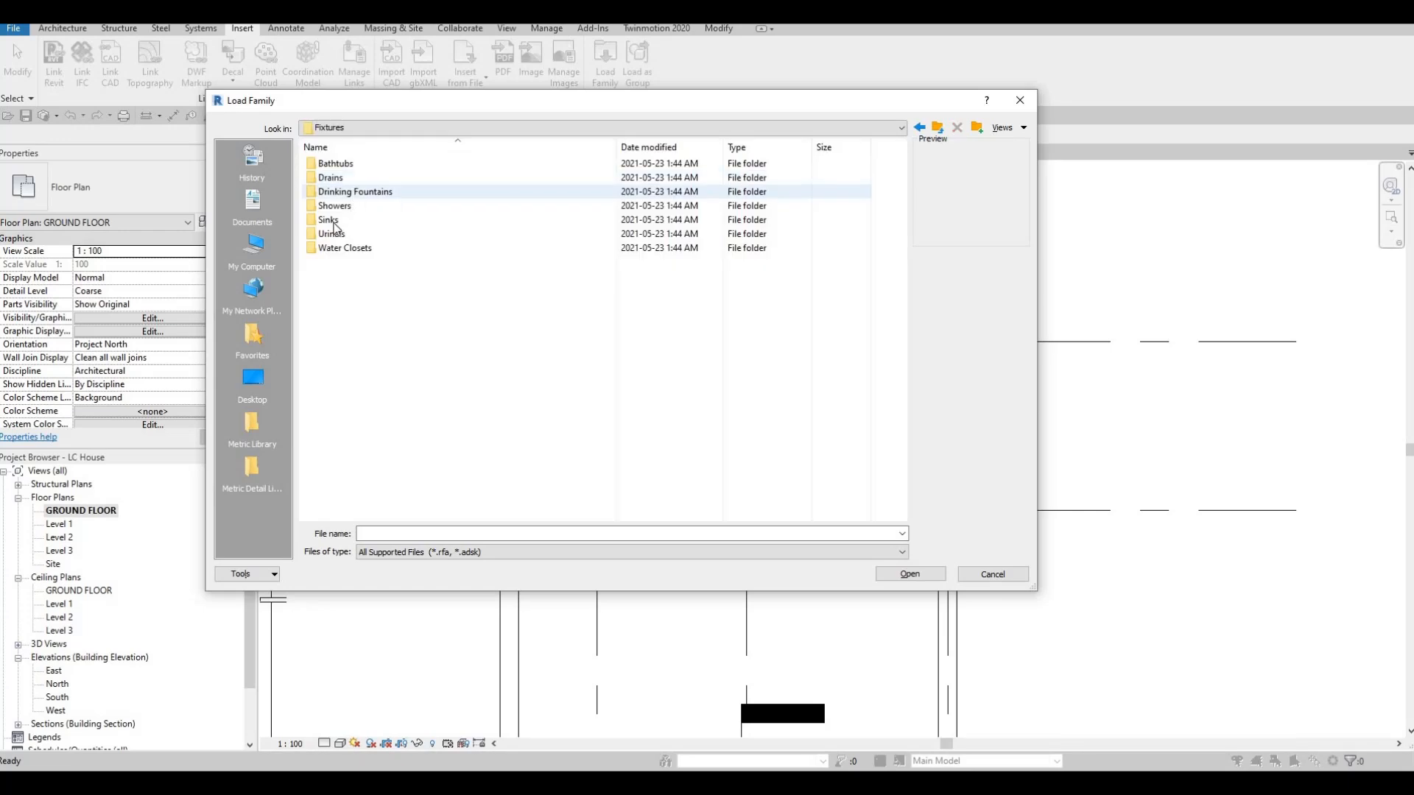
{"action": "double_click", "coordinate": [393, 218]}
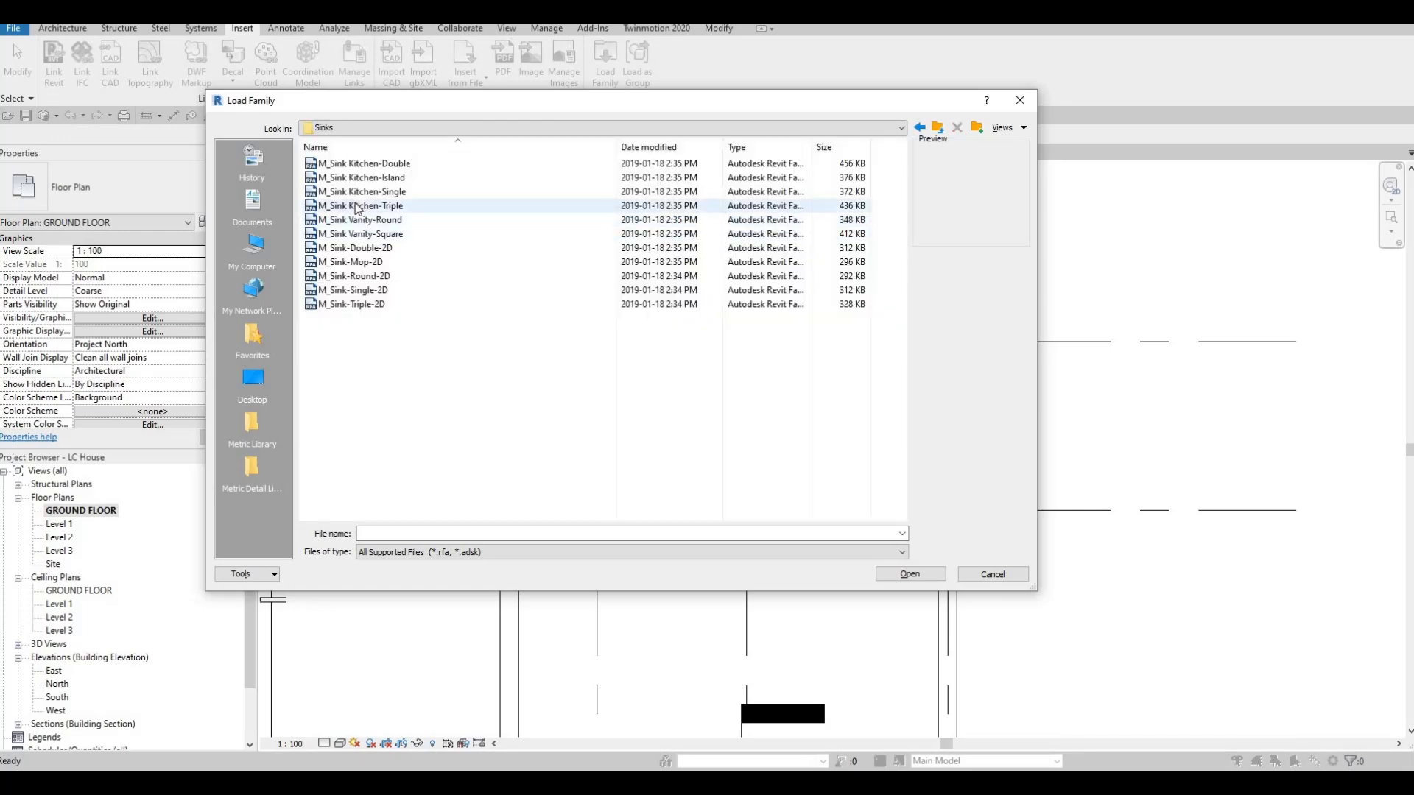
Preview the M_Sink Kitchen-Triple and M_Sink Vanity-Round families, and load M_Sink Kitchen-Single
{"action": "left_click", "coordinate": [358, 206]}
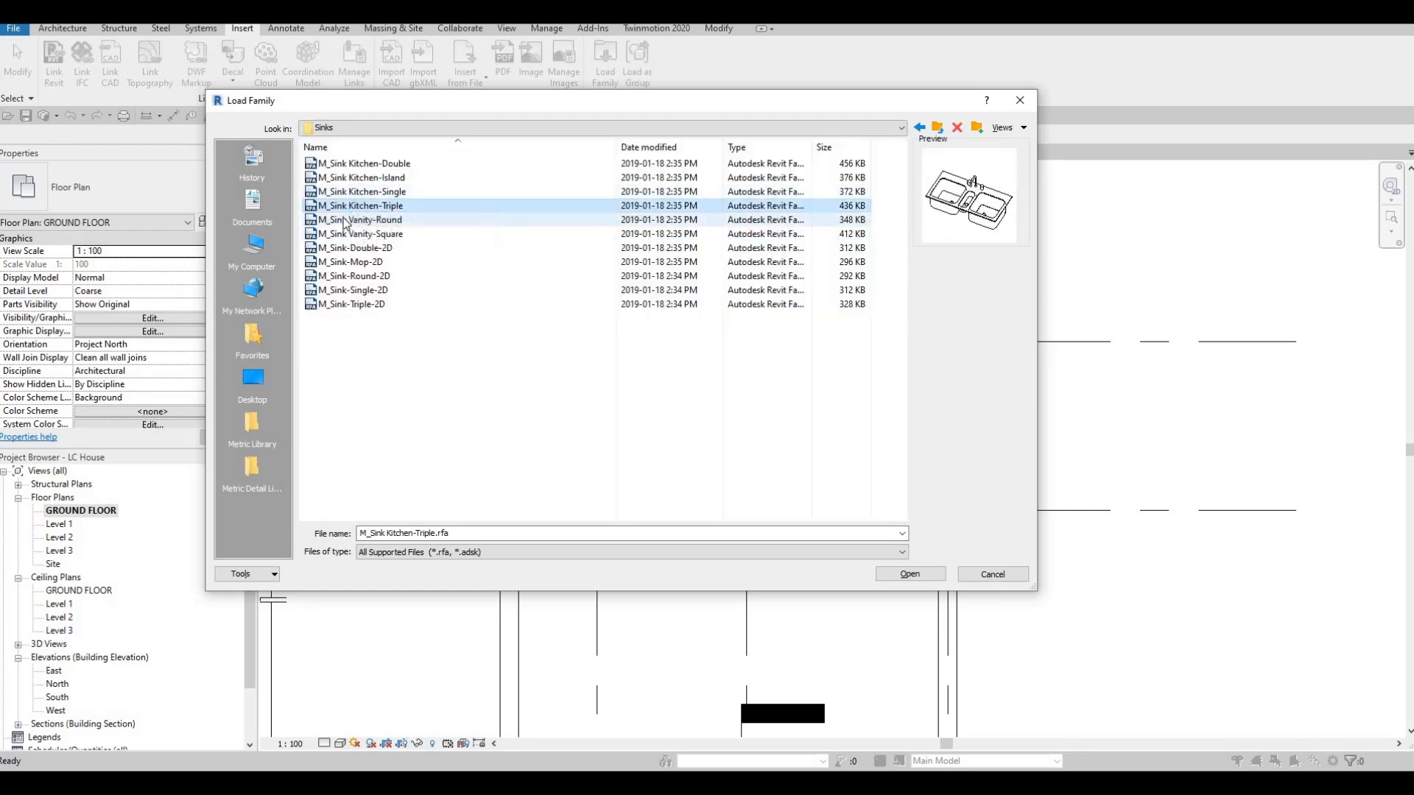
{"action": "left_click", "coordinate": [346, 220]}
{"action": "left_click", "coordinate": [347, 206]}
{"action": "left_click", "coordinate": [349, 192]}
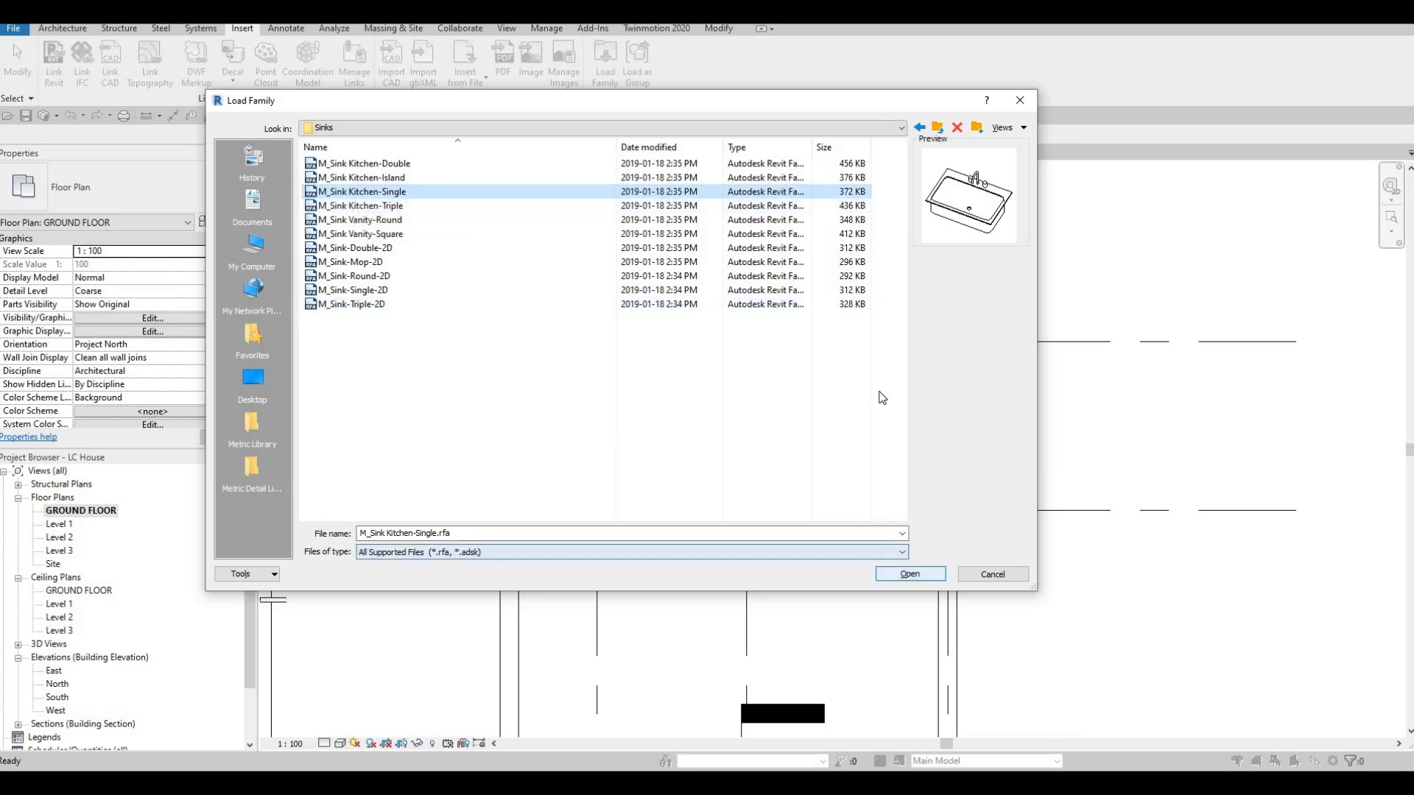
{"action": "key", "text": "Return"}
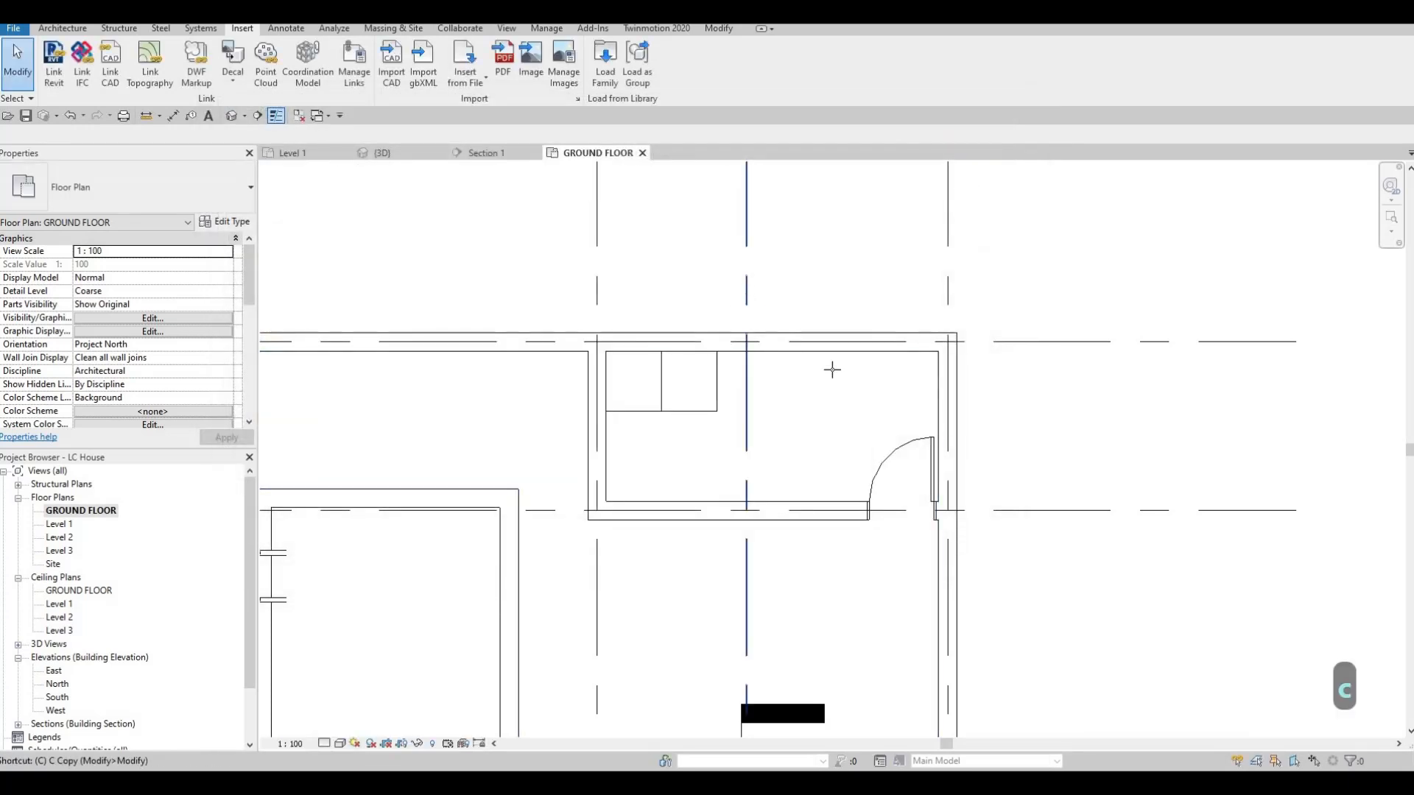
Place a 760 x 535mm M_Sink Kitchen-Single near the outer wall, across from the door, with its faucet toward that wall
{"action": "key", "text": "m"}
{"action": "scroll", "coordinate": [835, 383], "scroll_direction": "up", "scroll_amount": 1}
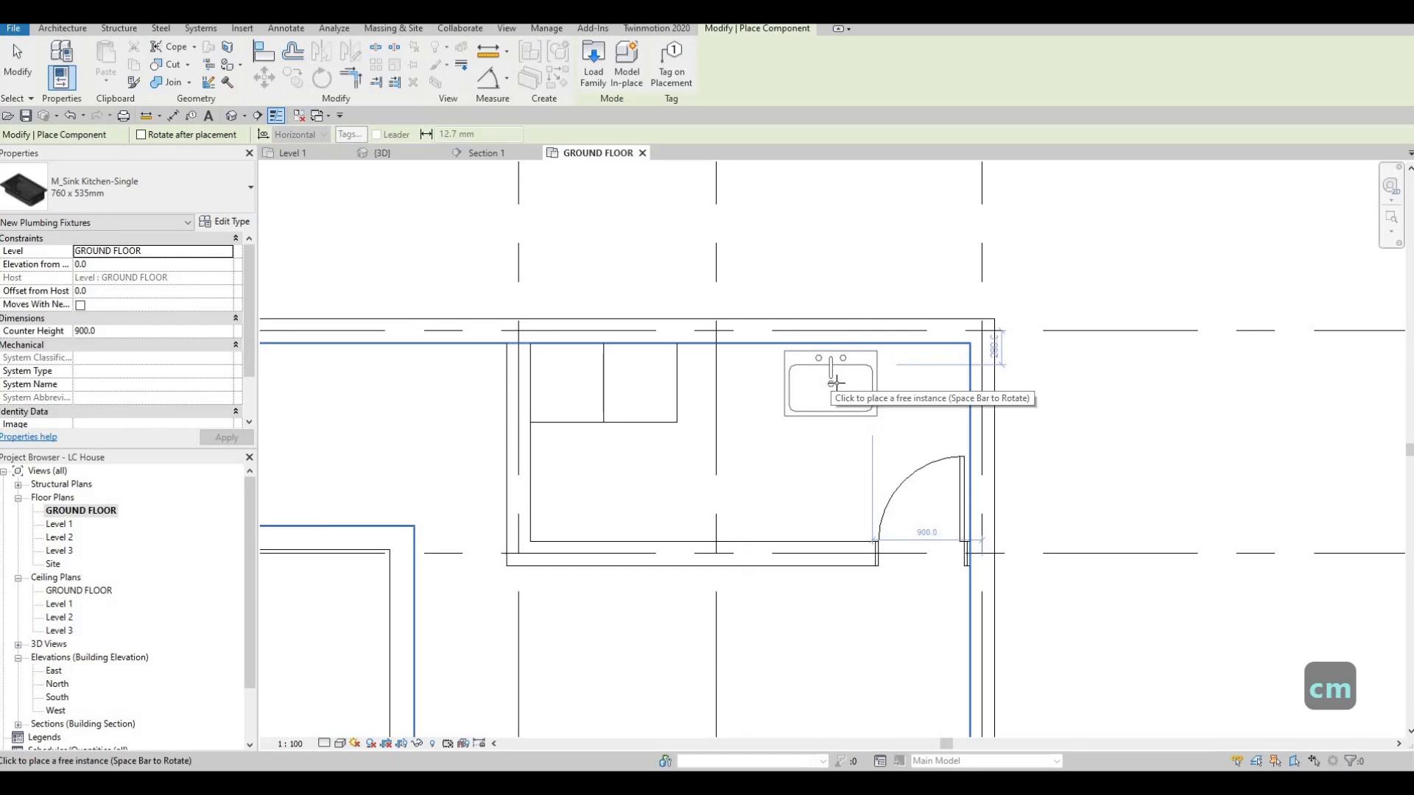
{"action": "left_click", "coordinate": [840, 382]}
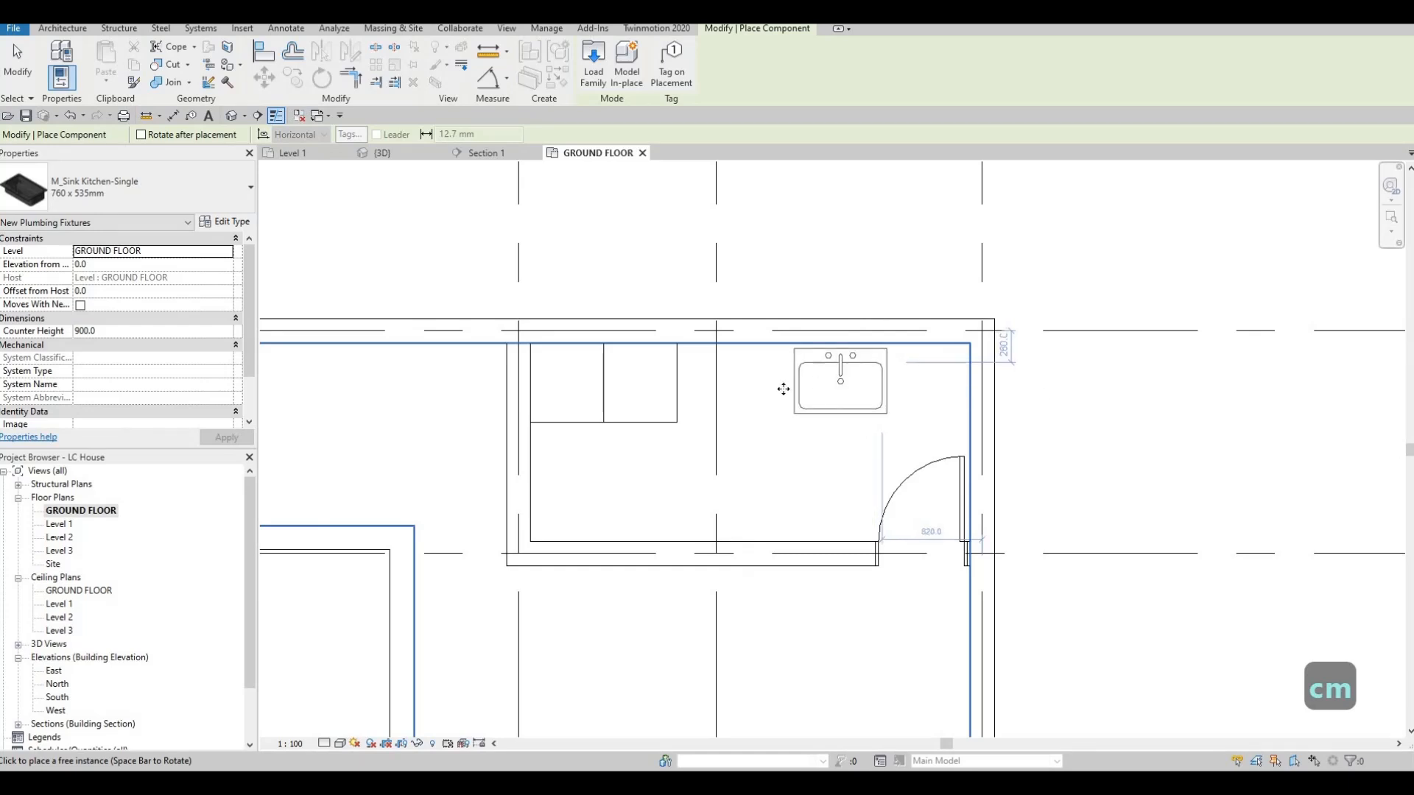
{"action": "key", "text": "Escape"}
{"action": "key", "text": "Escape"}
{"action": "key", "text": "Escape"}
{"action": "key", "text": "Escape"}
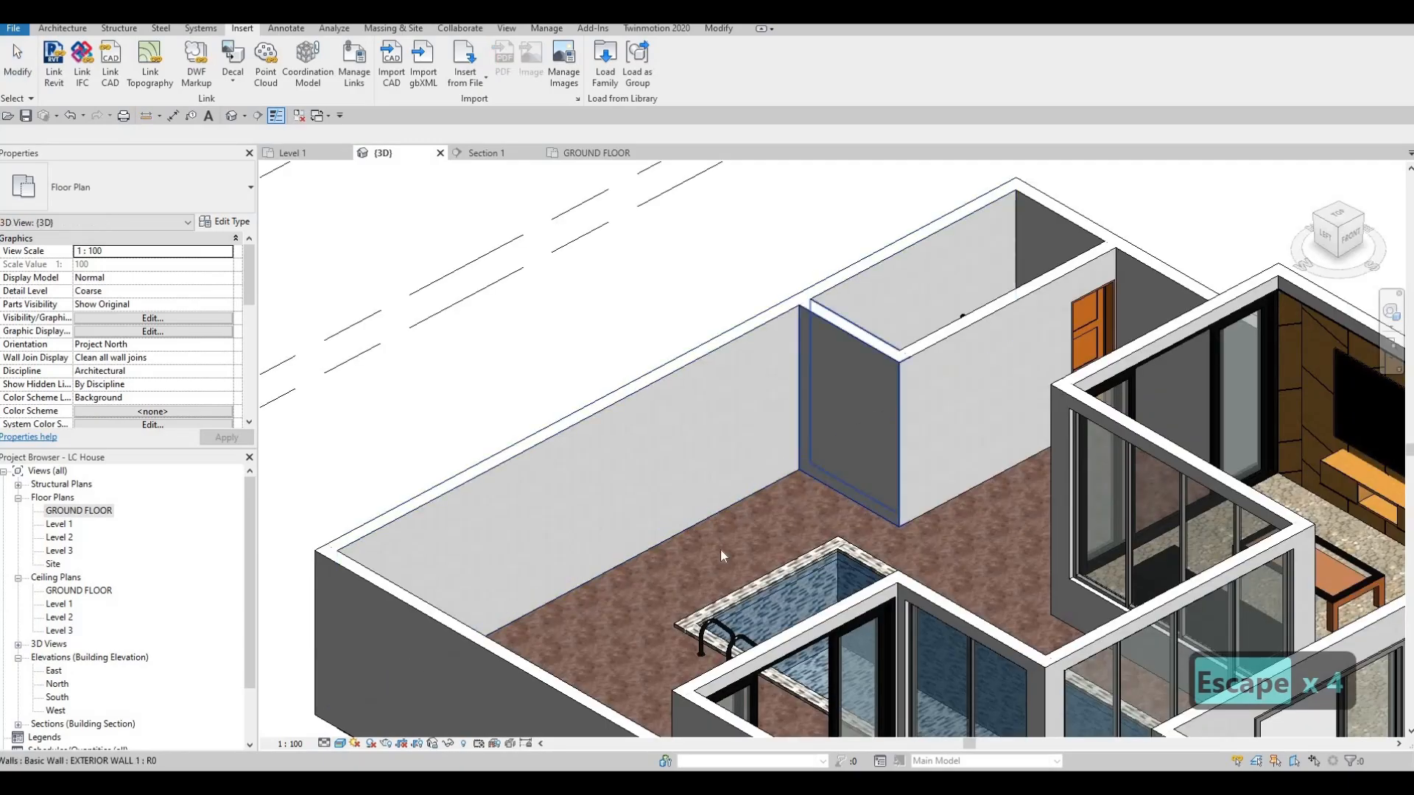
Inspect the washer-dryers and the sink inside the small room in the 3D view
{"action": "middle_click_drag", "start_coordinate": [721, 551], "coordinate": [424, 461], "text": "shift"}
{"action": "middle_click_drag", "start_coordinate": [1148, 449], "coordinate": [767, 379]}
{"action": "middle_click_drag", "start_coordinate": [936, 516], "coordinate": [978, 539], "text": "shift"}
{"action": "scroll", "coordinate": [934, 517], "scroll_direction": "up", "scroll_amount": 1}
{"action": "scroll", "coordinate": [888, 510], "scroll_direction": "up", "scroll_amount": 6}
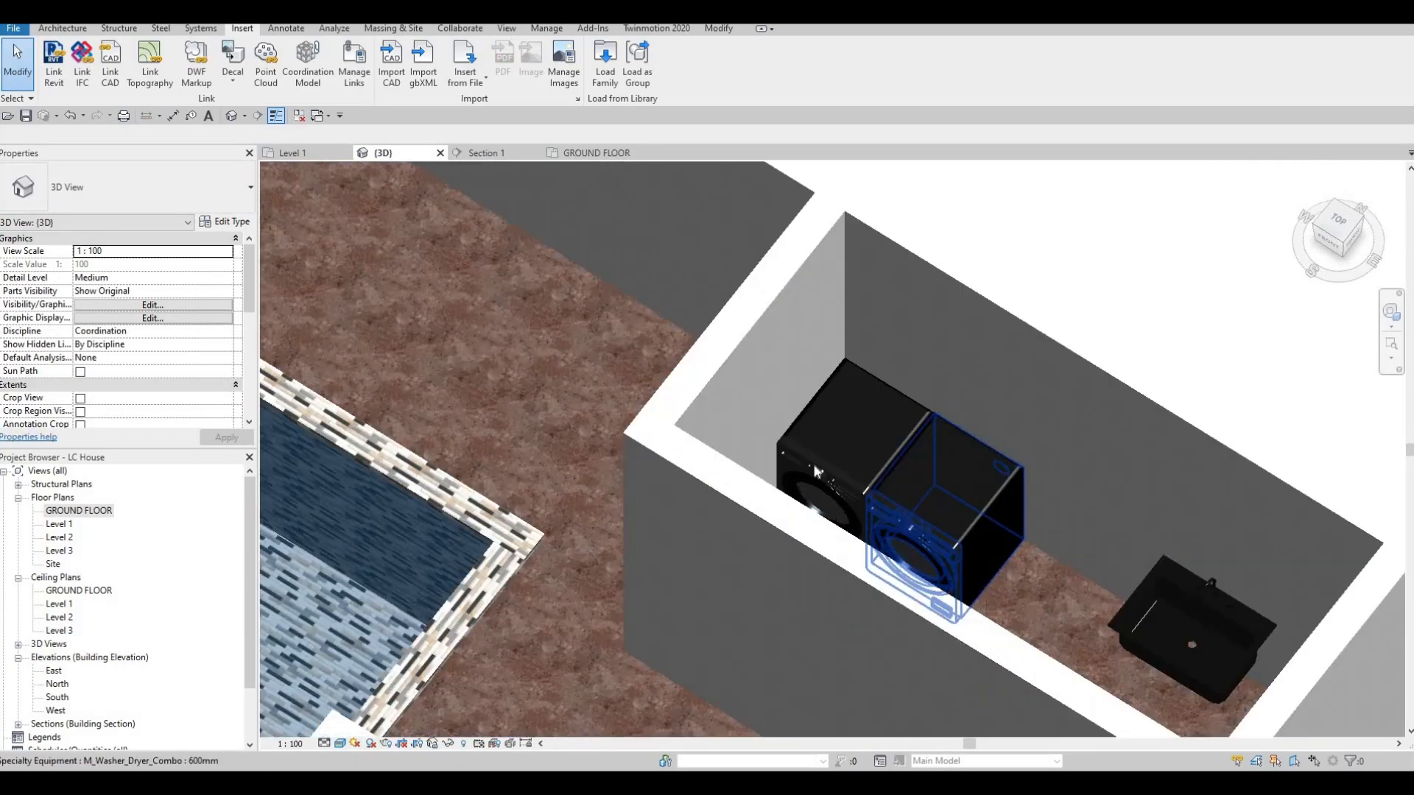
Switch from the 3D view to the GROUND FLOOR plan showing the laundry room
{"action": "scroll", "coordinate": [942, 450], "scroll_direction": "down", "scroll_amount": 5}
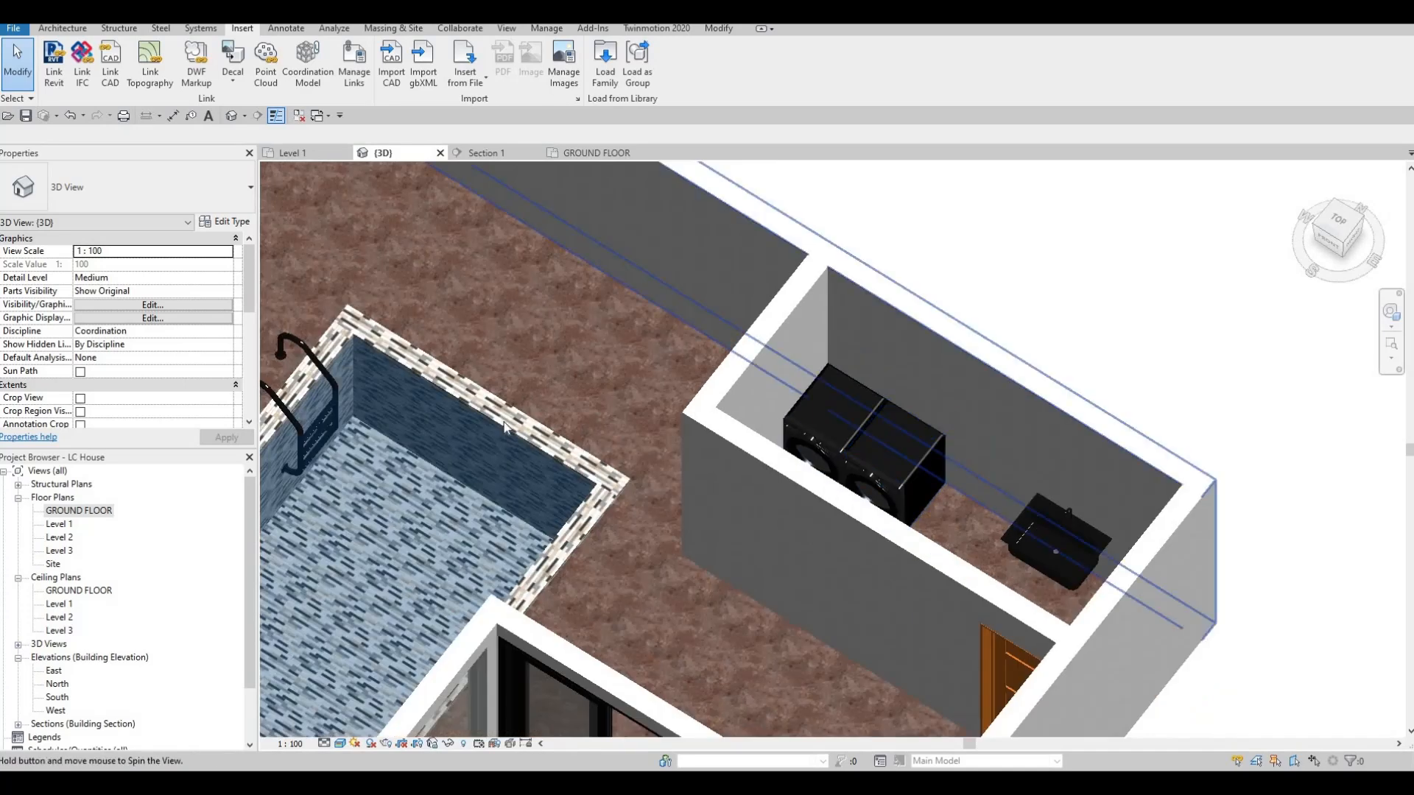
{"action": "middle_click_drag", "start_coordinate": [884, 442], "coordinate": [788, 346]}
{"action": "key", "text": "ctrl+Tab"}
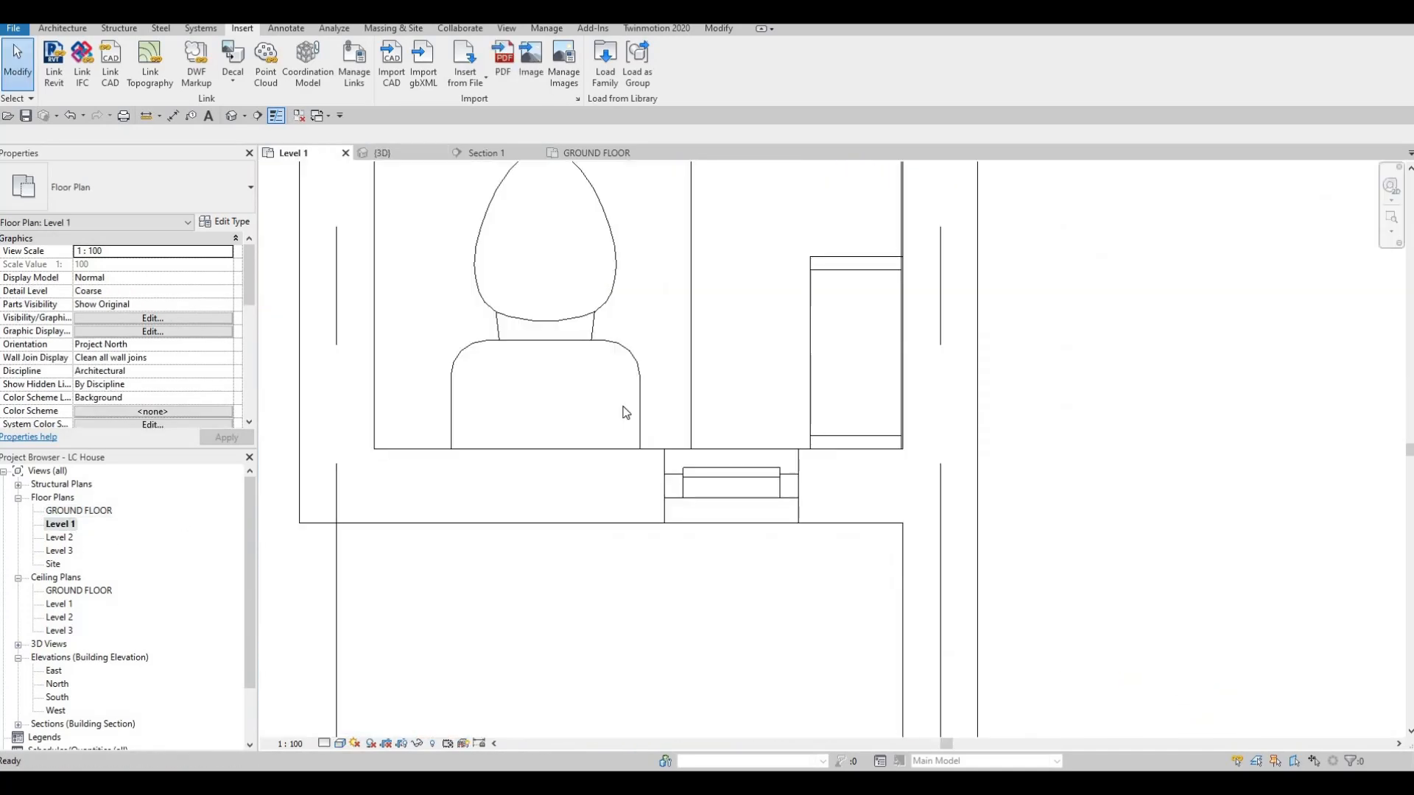
{"action": "scroll", "coordinate": [625, 410], "scroll_direction": "down", "scroll_amount": 5}
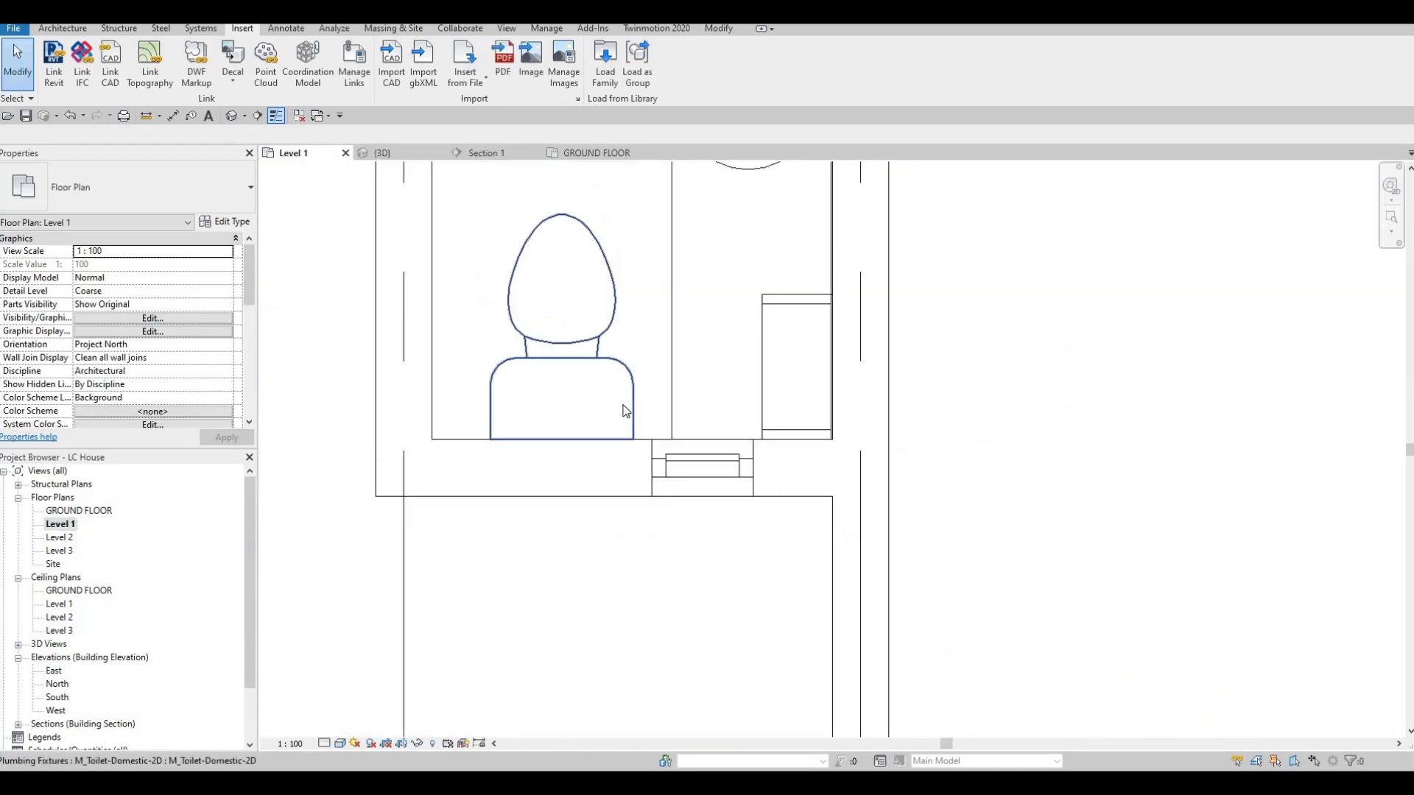
{"action": "left_click", "coordinate": [96, 509]}
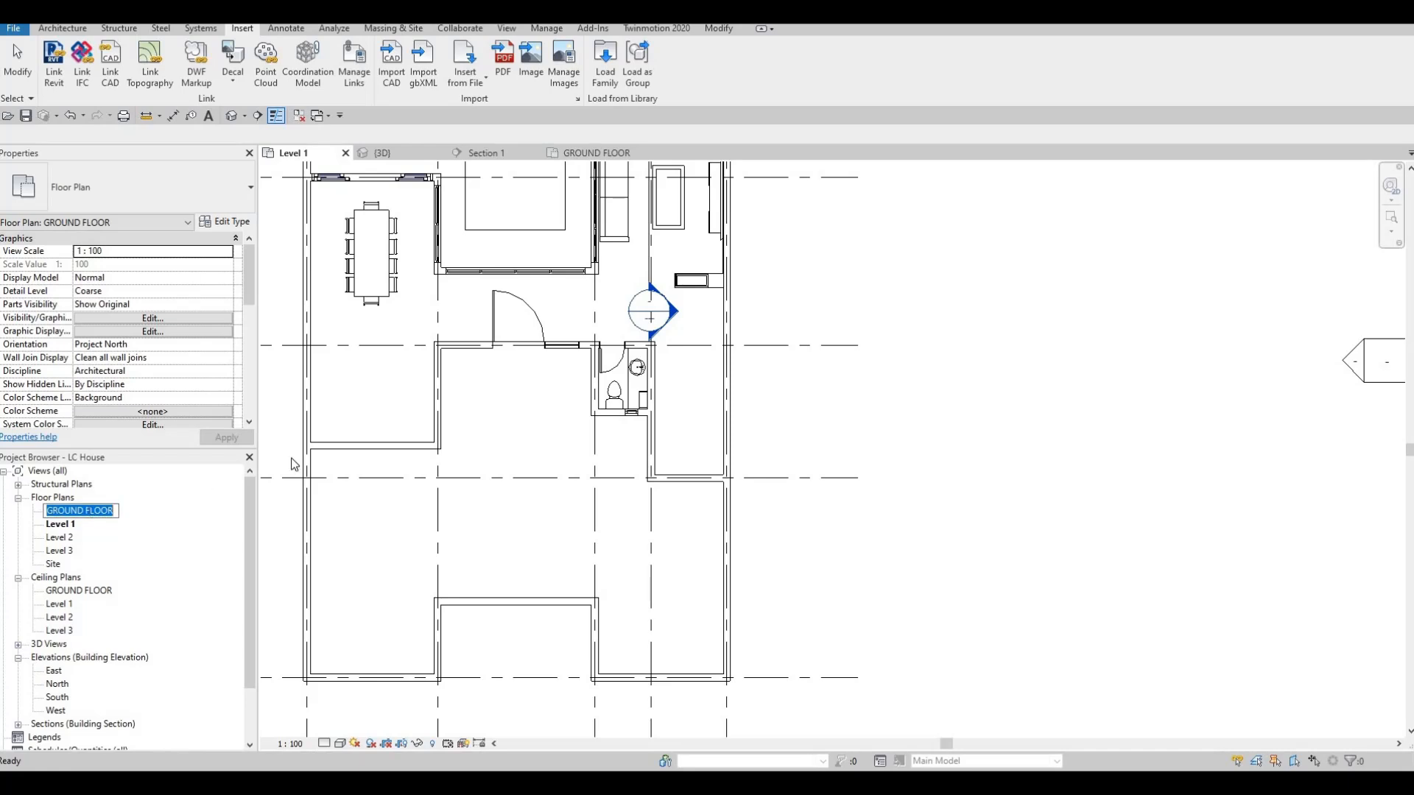
{"action": "left_click", "coordinate": [610, 155]}
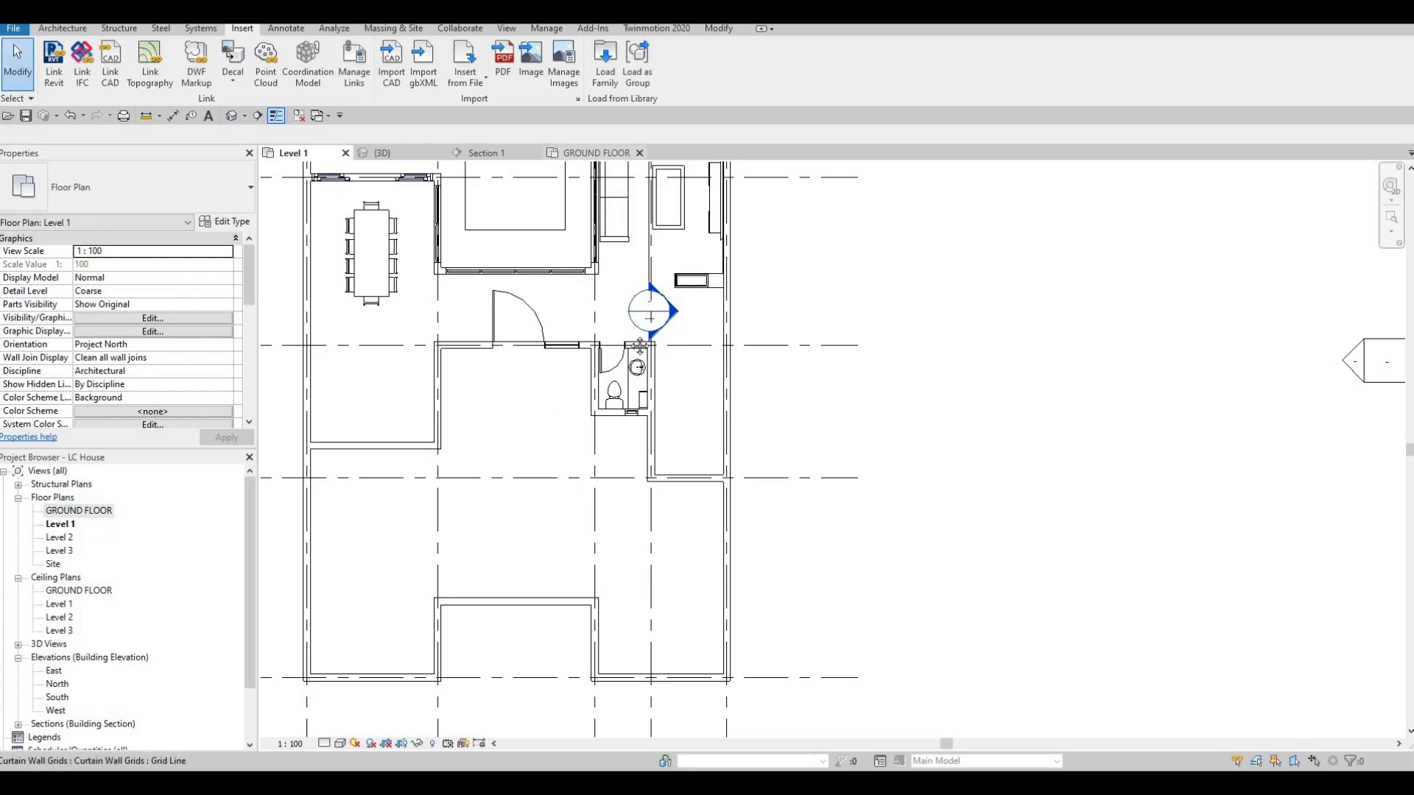
{"action": "key", "text": "Escape"}
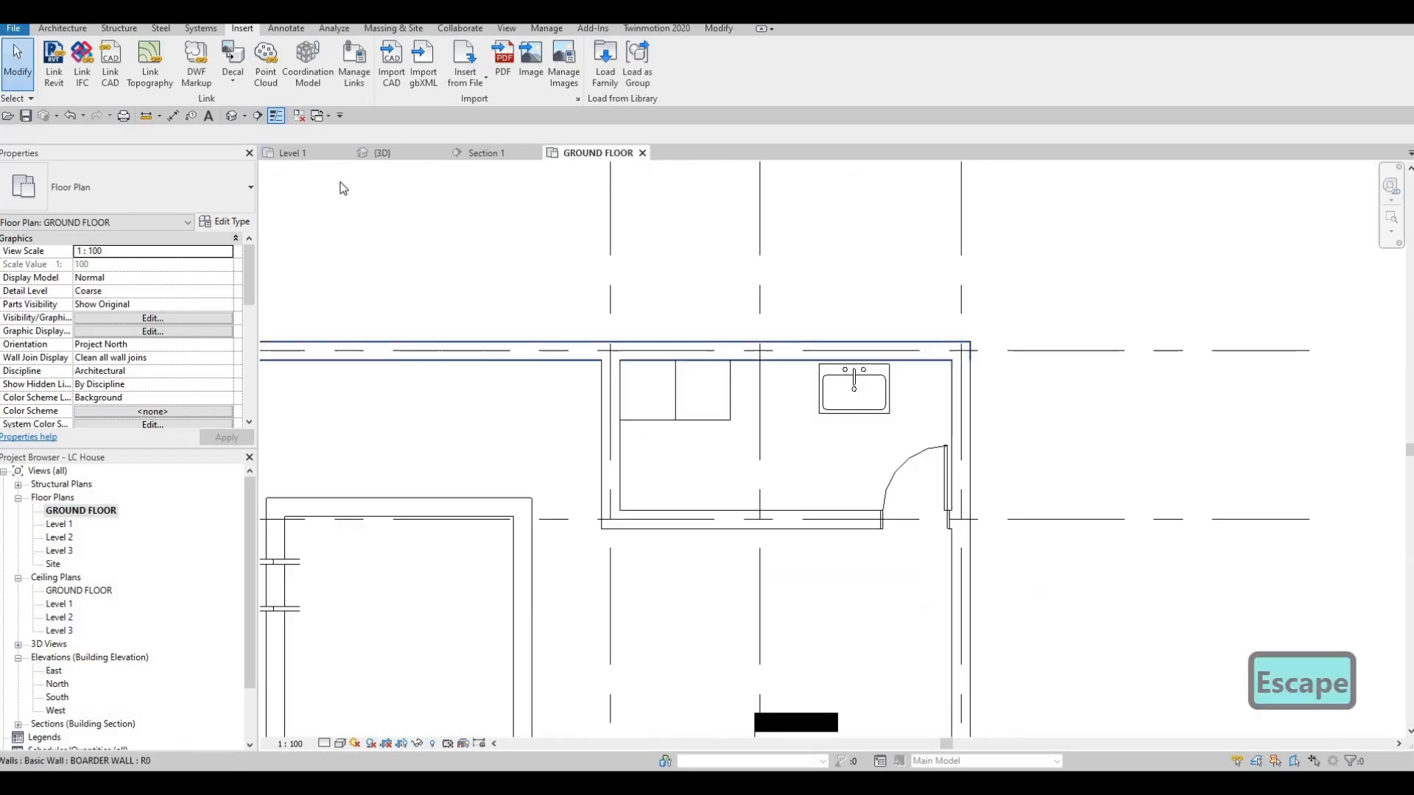
Start an in-place model component in the Generic Models category, accepting the default name
{"action": "left_click", "coordinate": [46, 30]}
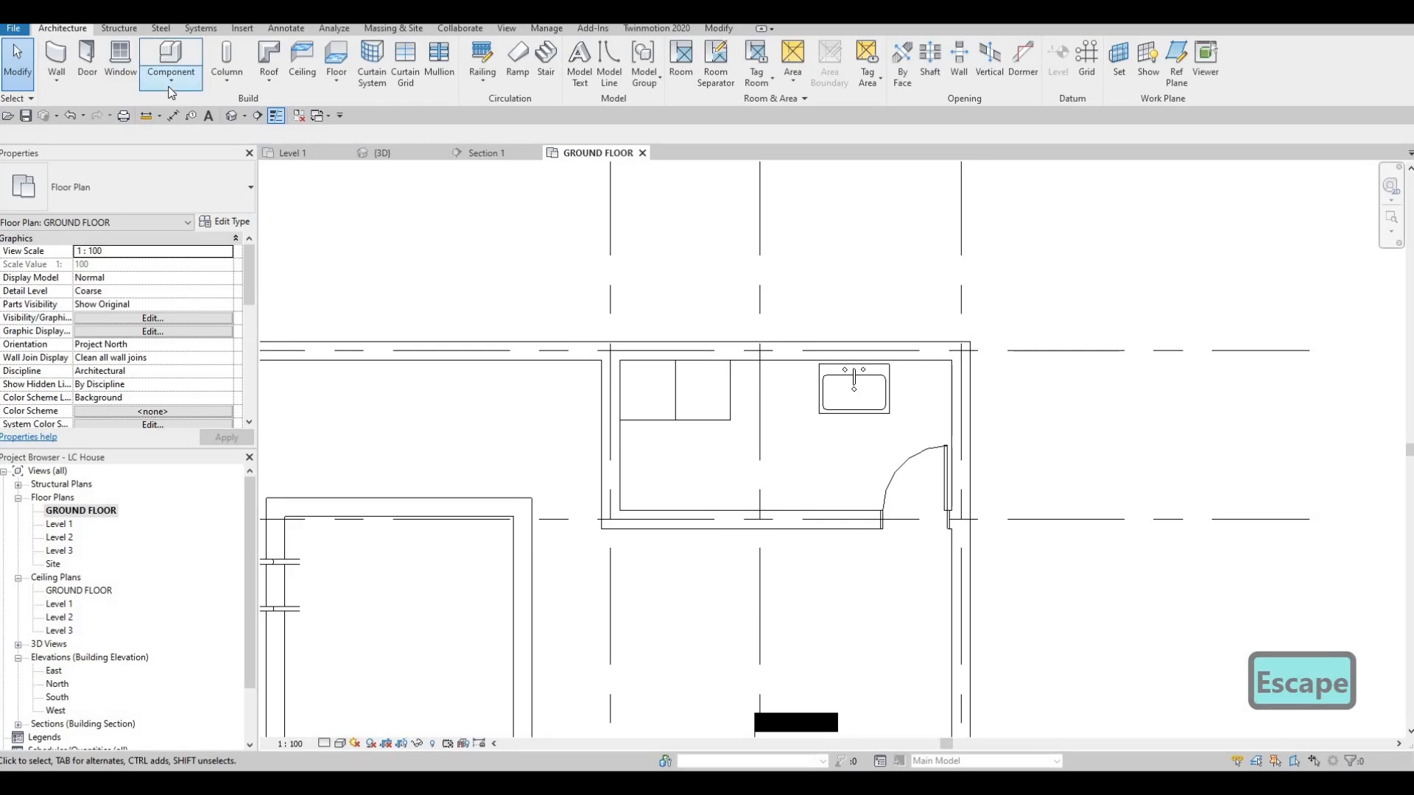
{"action": "left_click", "coordinate": [169, 86]}
{"action": "left_click", "coordinate": [198, 140]}
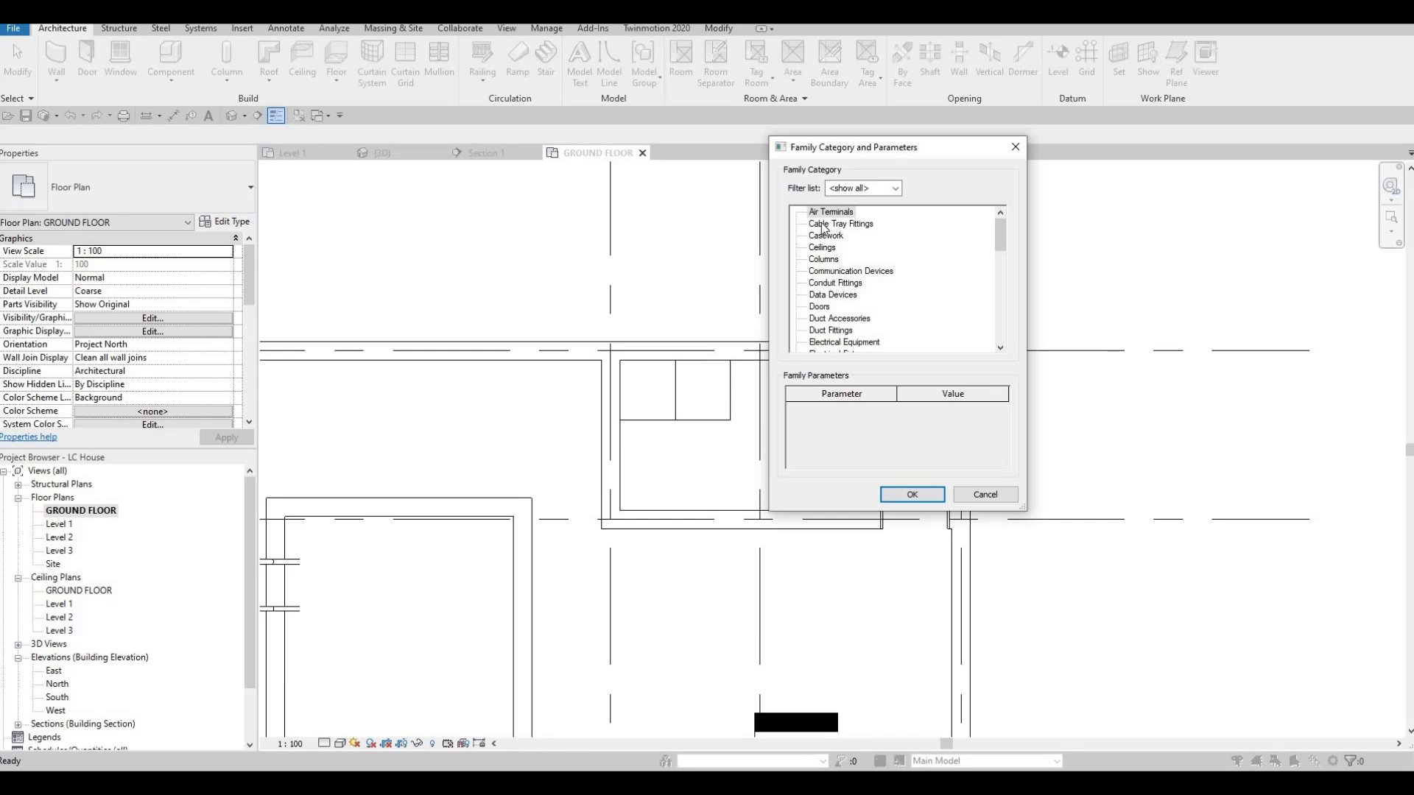
{"action": "scroll", "coordinate": [847, 306], "scroll_direction": "down", "scroll_amount": 3}
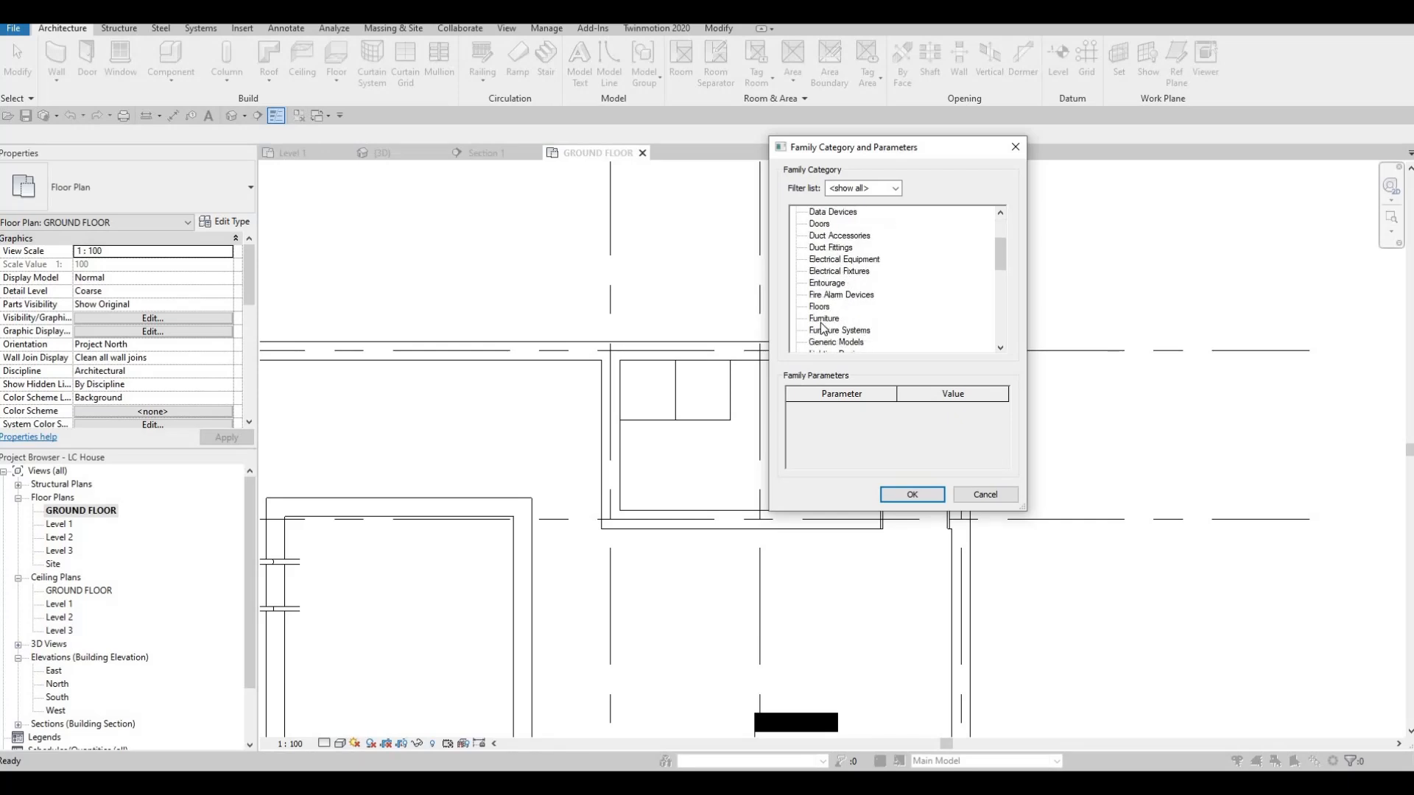
{"action": "scroll", "coordinate": [834, 343], "scroll_direction": "down", "scroll_amount": 1}
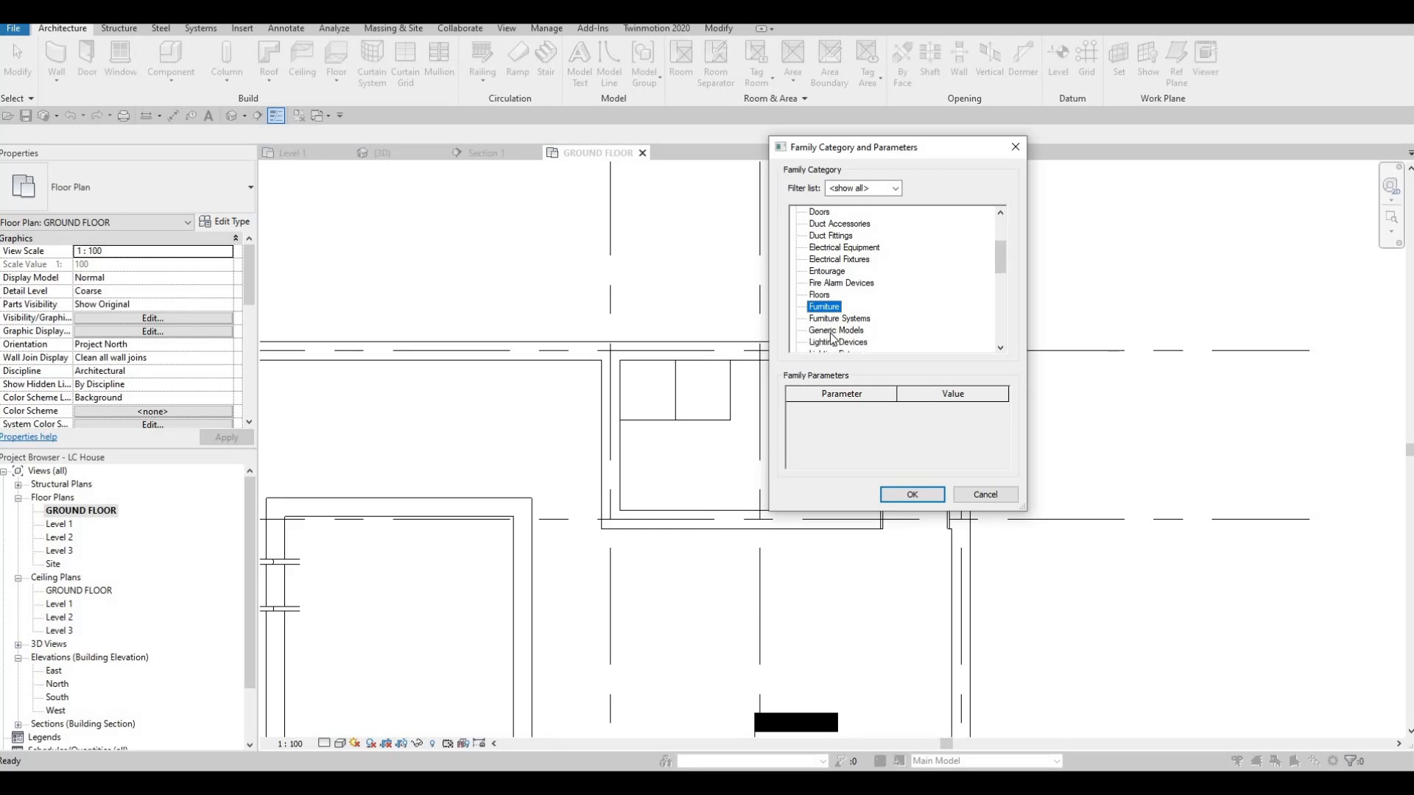
{"action": "left_click", "coordinate": [912, 494]}
{"action": "left_click", "coordinate": [723, 415]}
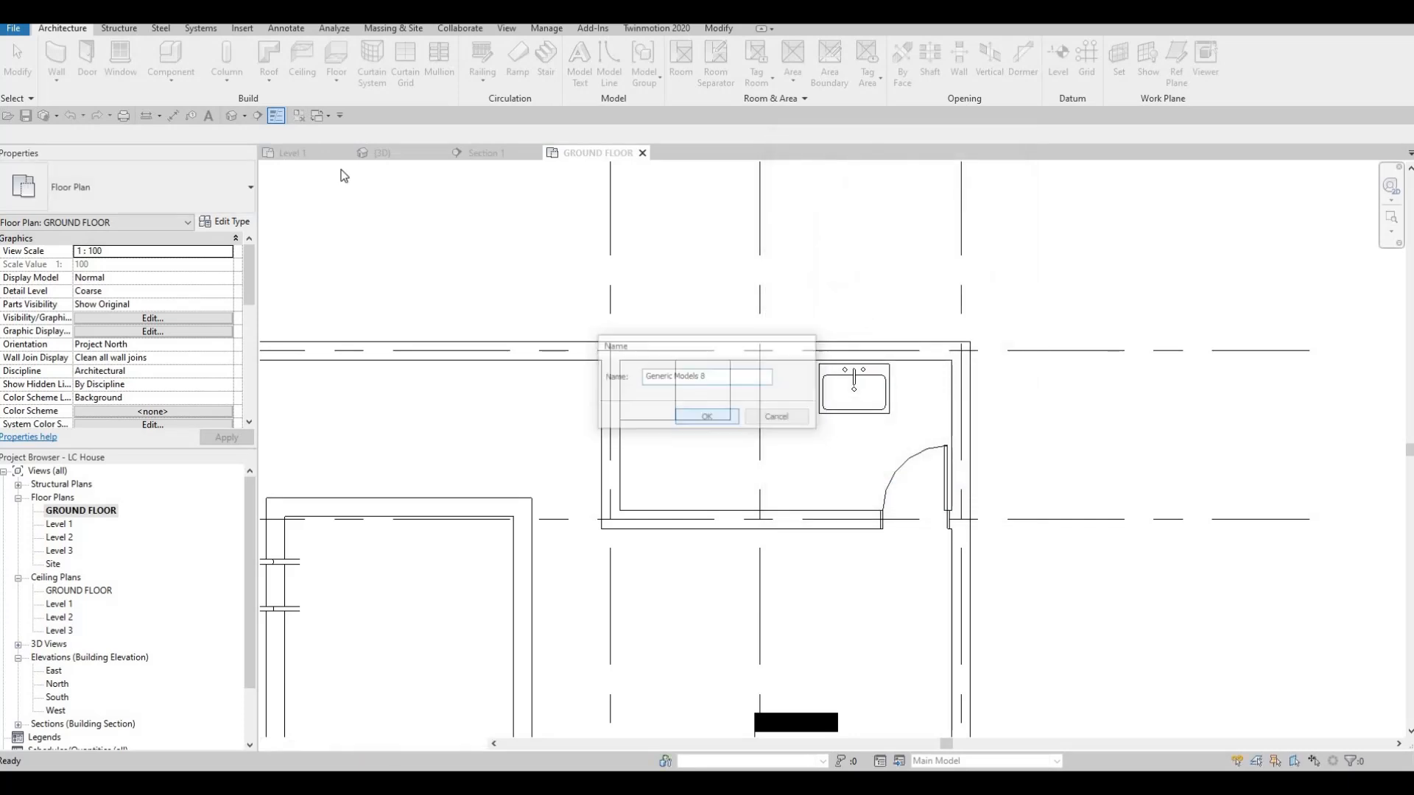
Start an extrusion in the in-place model and open the AEC Materials Wood category for choosing its material
{"action": "left_click", "coordinate": [124, 60]}
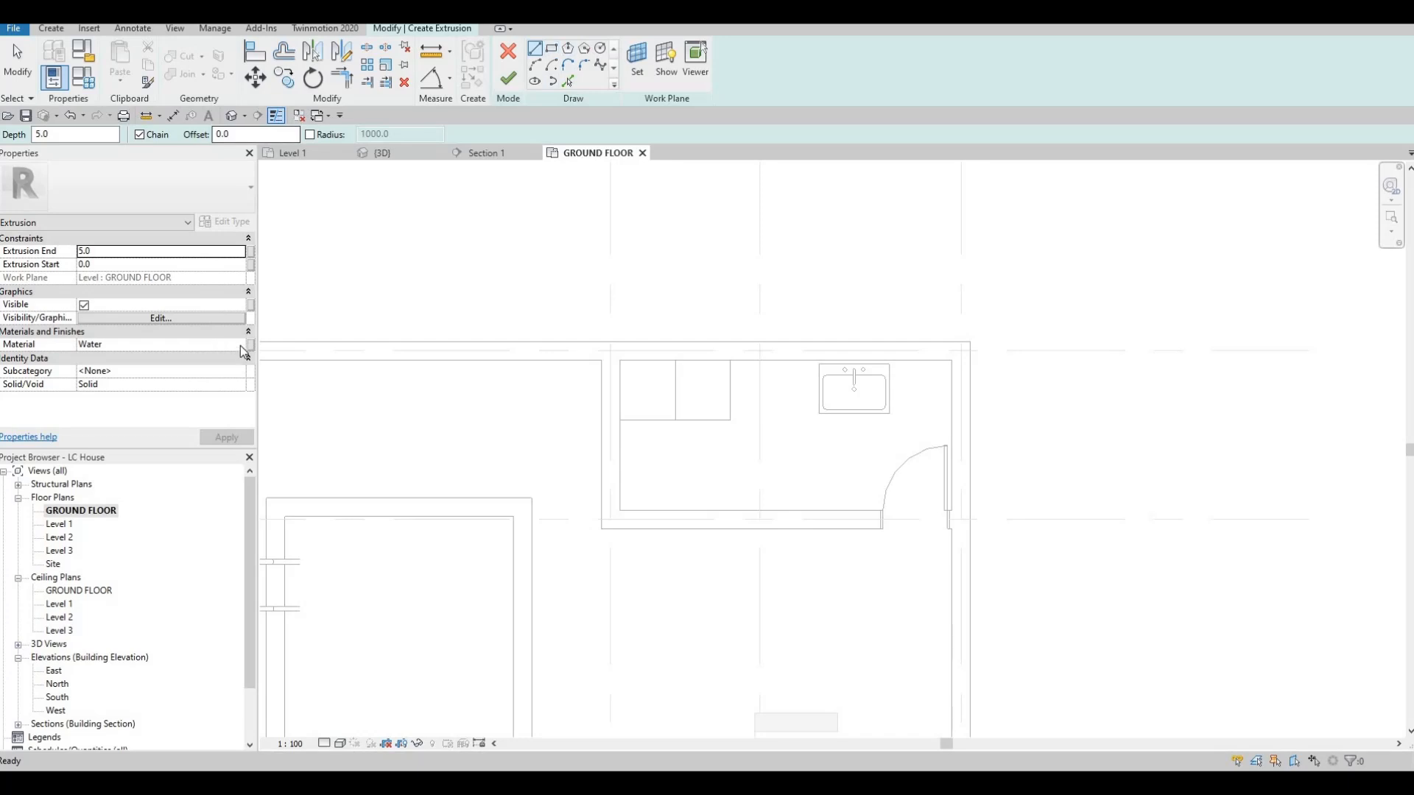
{"action": "left_click", "coordinate": [240, 346]}
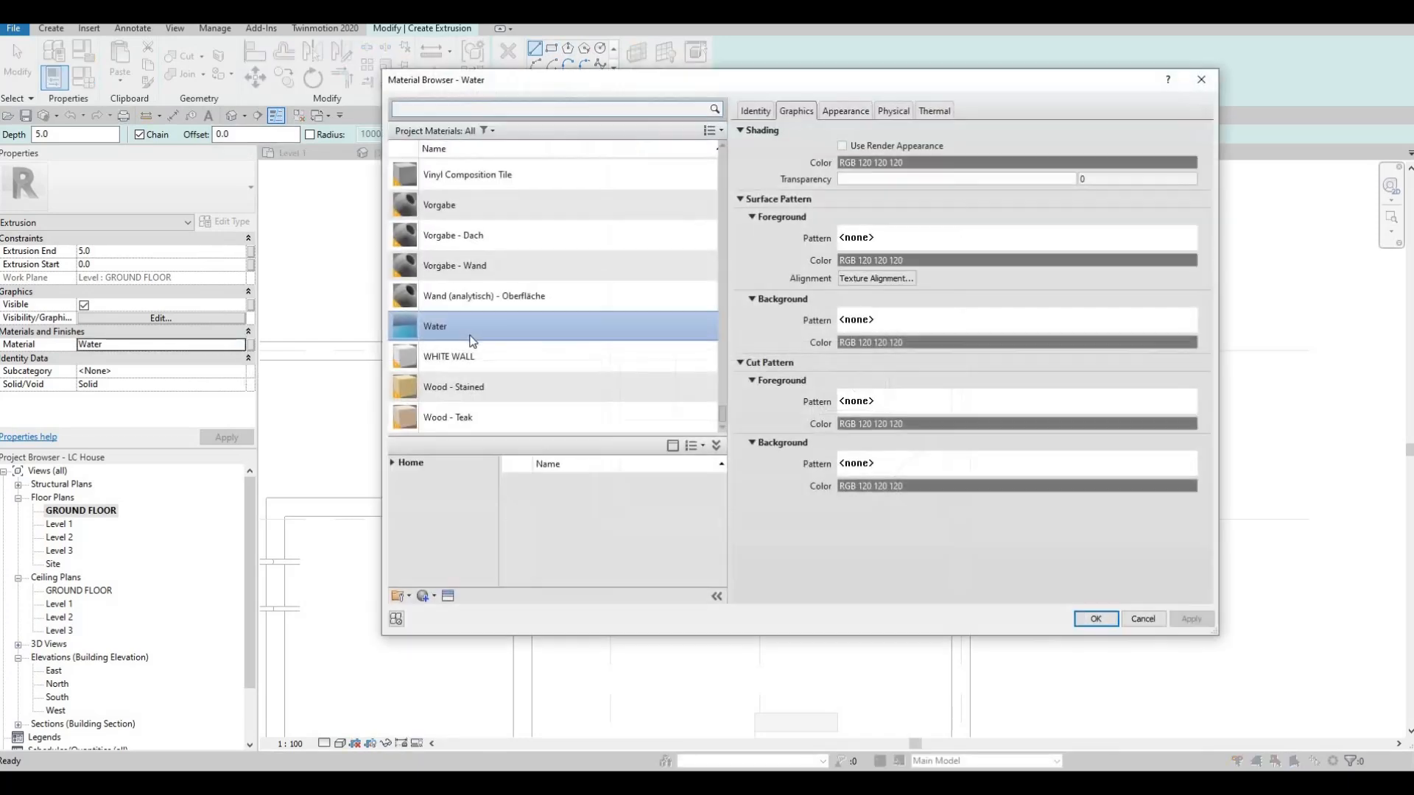
{"action": "left_click", "coordinate": [393, 464]}
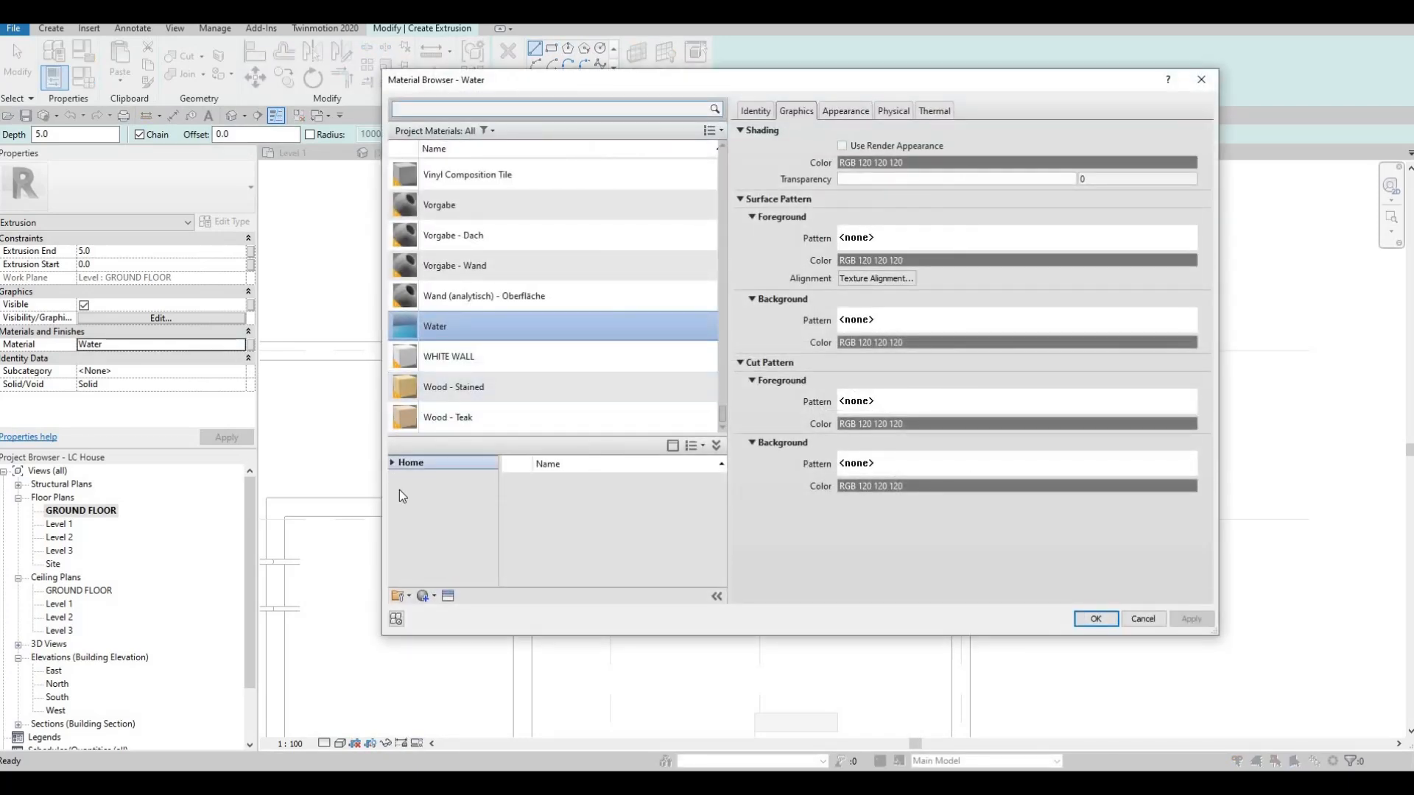
{"action": "left_click", "coordinate": [401, 491]}
{"action": "scroll", "coordinate": [430, 578], "scroll_direction": "down", "scroll_amount": 3}
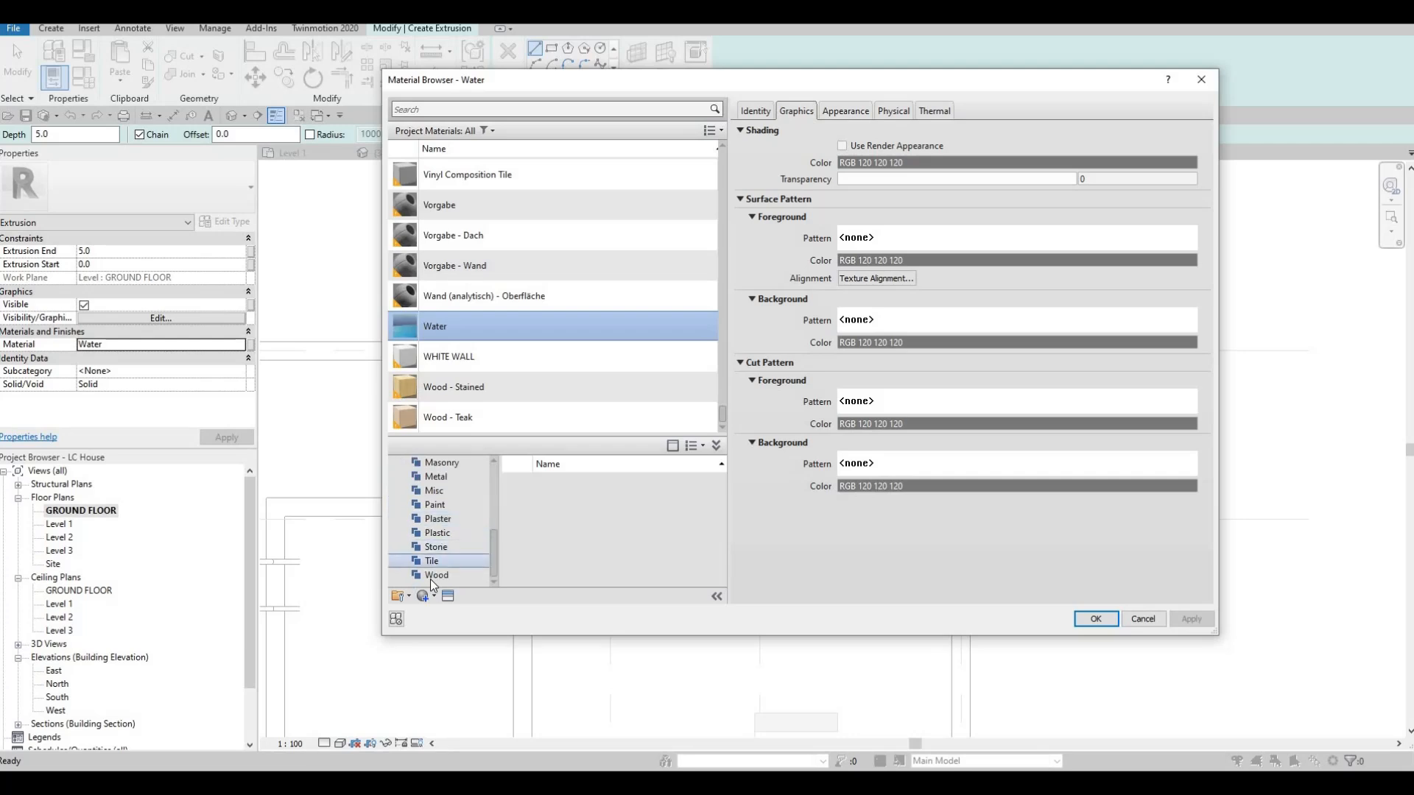
{"action": "left_click", "coordinate": [435, 576]}
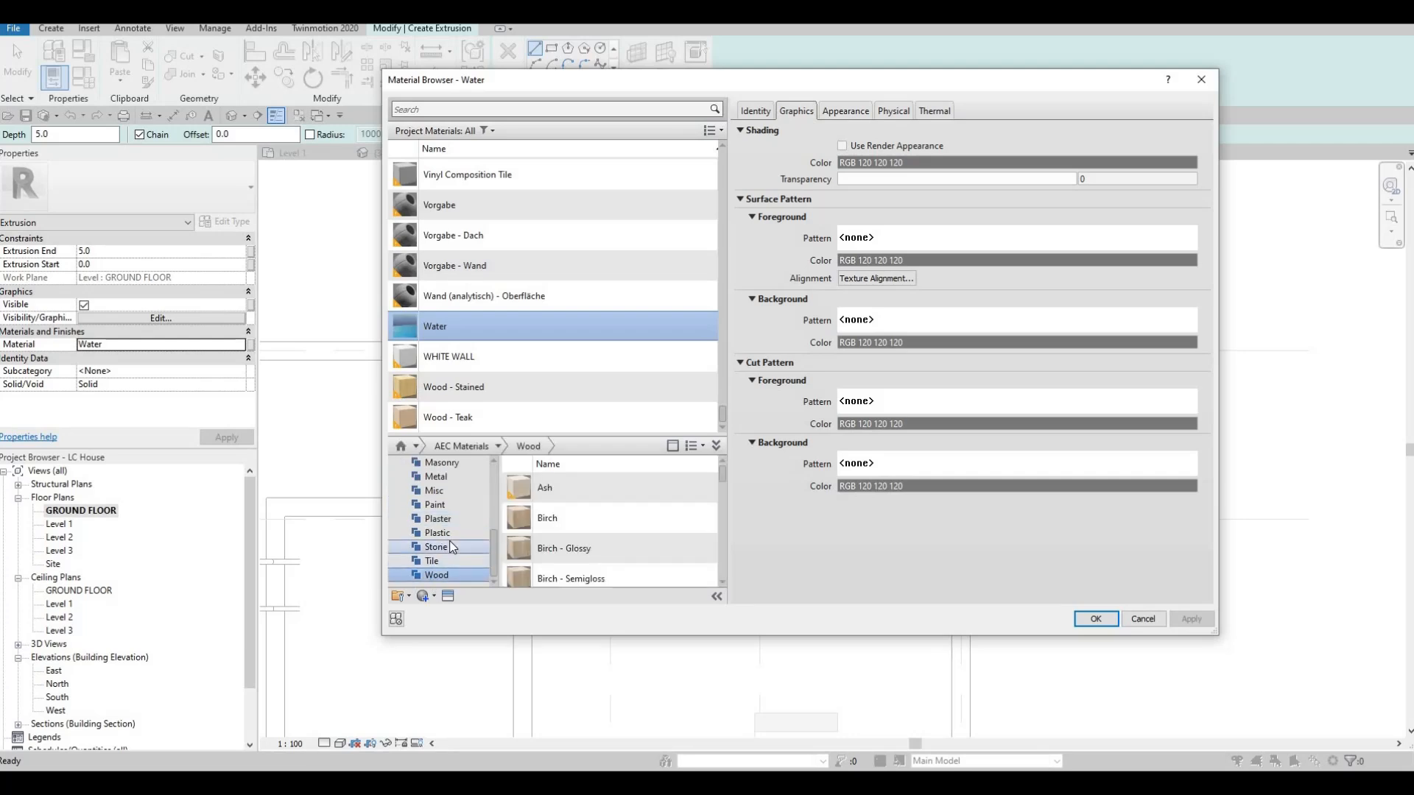
Add Granite, Cut, Rough from the AEC Stone materials library and assign it as the extrusion's material
{"action": "scroll", "coordinate": [452, 546], "scroll_direction": "up", "scroll_amount": 3}
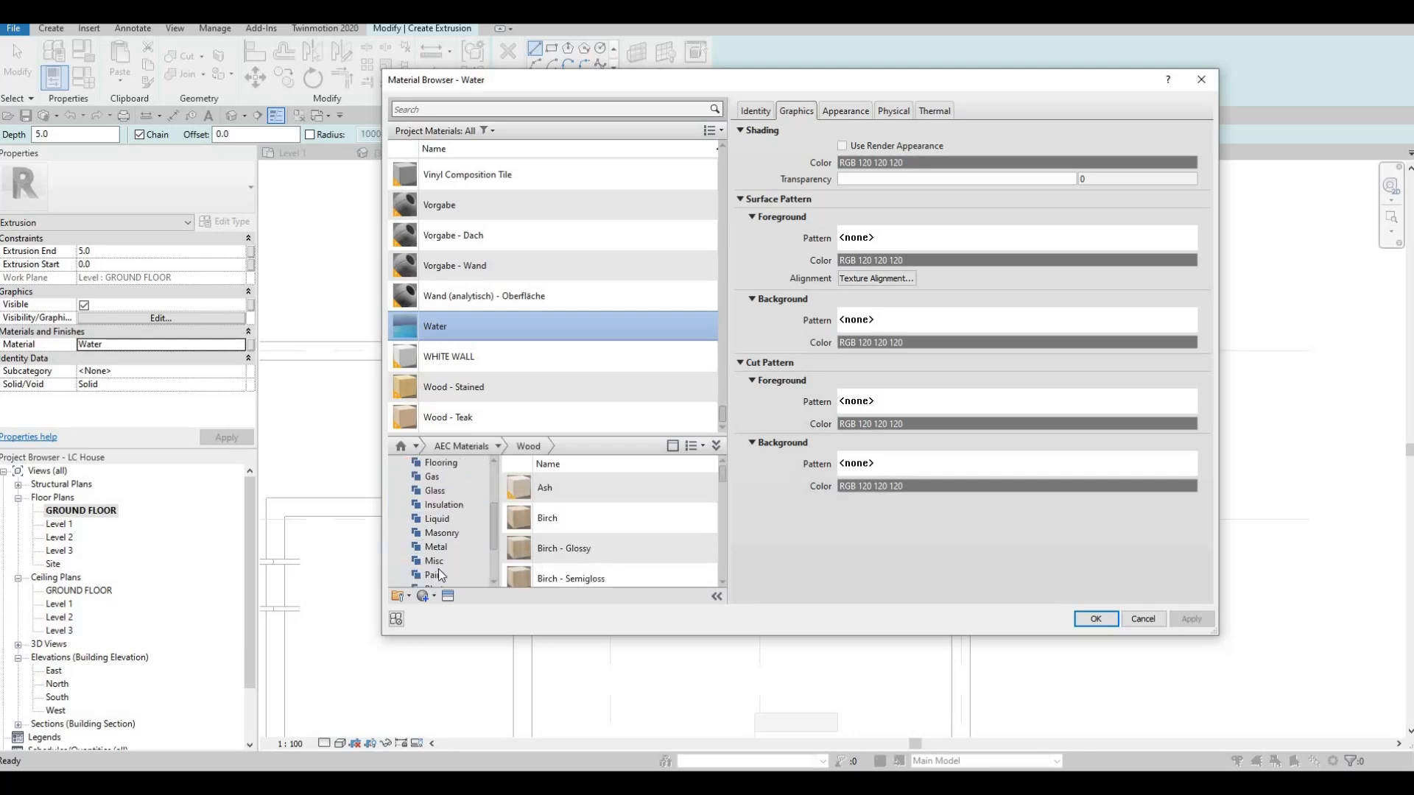
{"action": "scroll", "coordinate": [453, 550], "scroll_direction": "down", "scroll_amount": 3}
{"action": "left_click", "coordinate": [436, 546]}
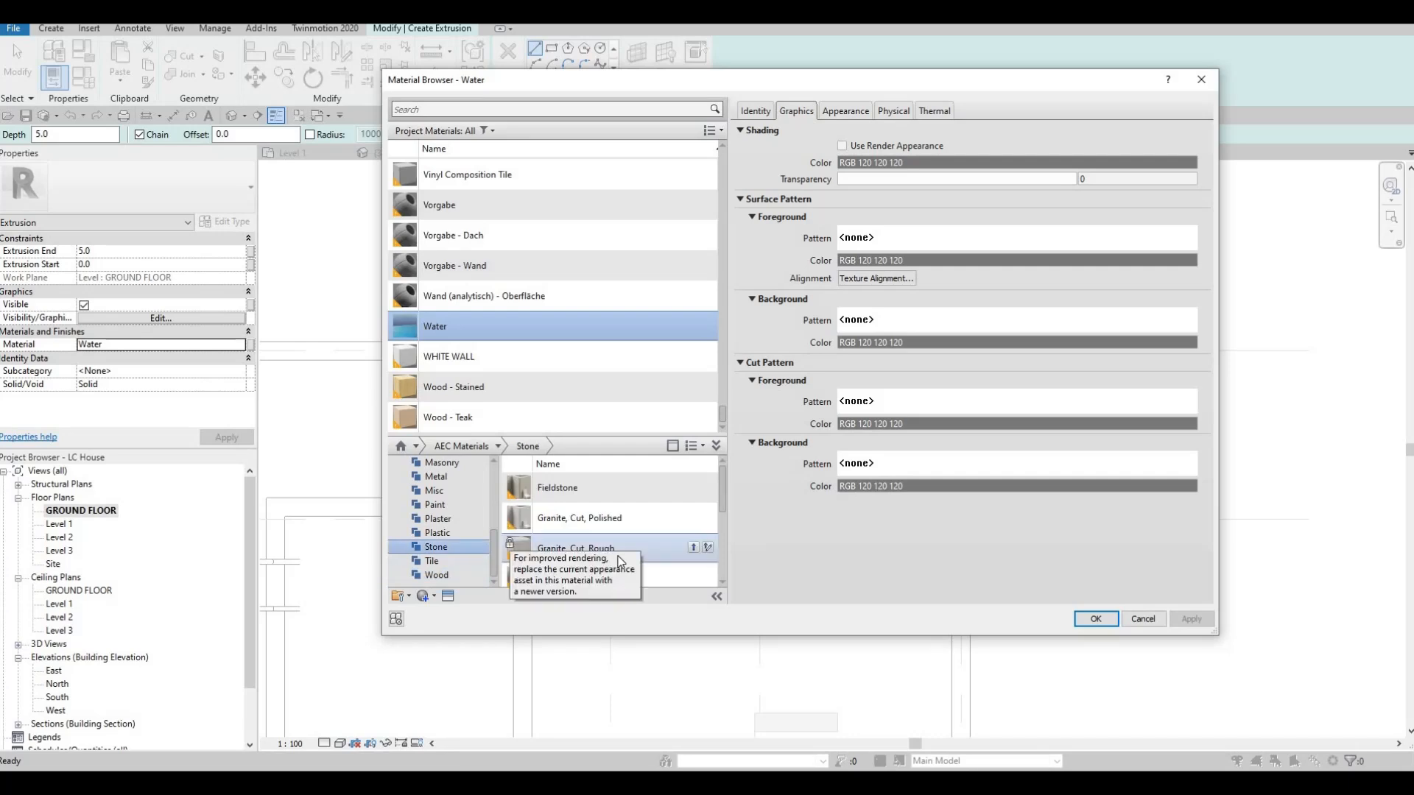
{"action": "scroll", "coordinate": [623, 552], "scroll_direction": "down", "scroll_amount": 1}
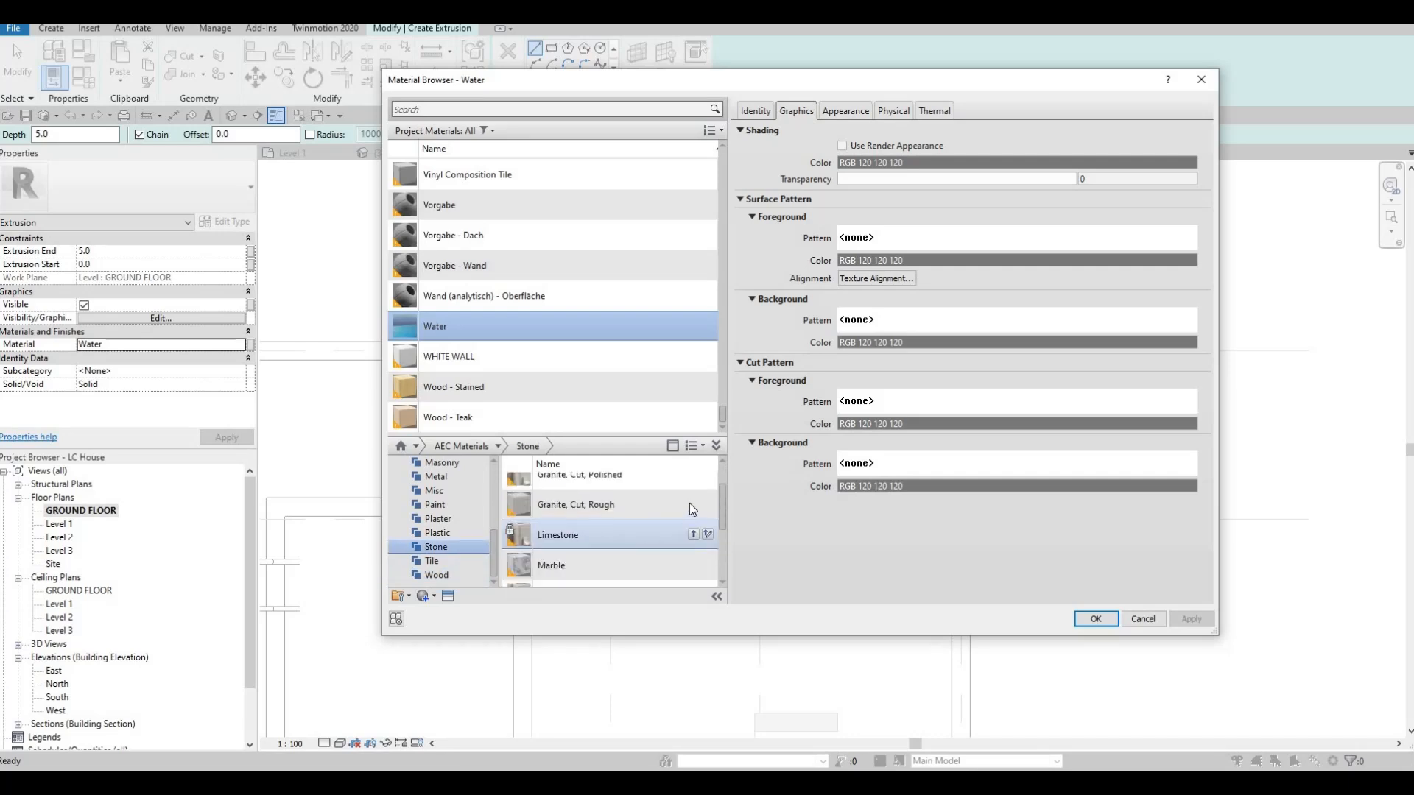
{"action": "left_click", "coordinate": [693, 505]}
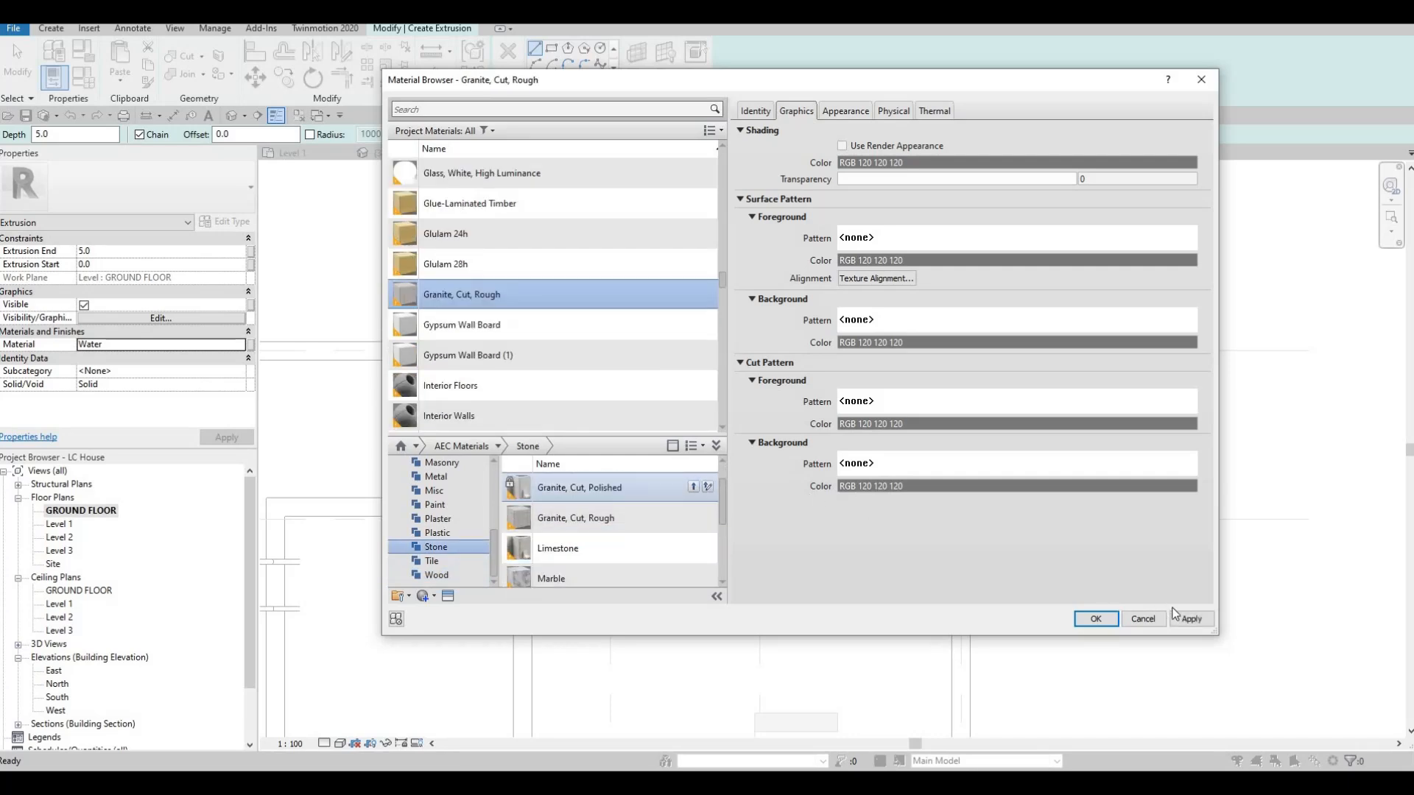
{"action": "left_click", "coordinate": [1095, 619]}
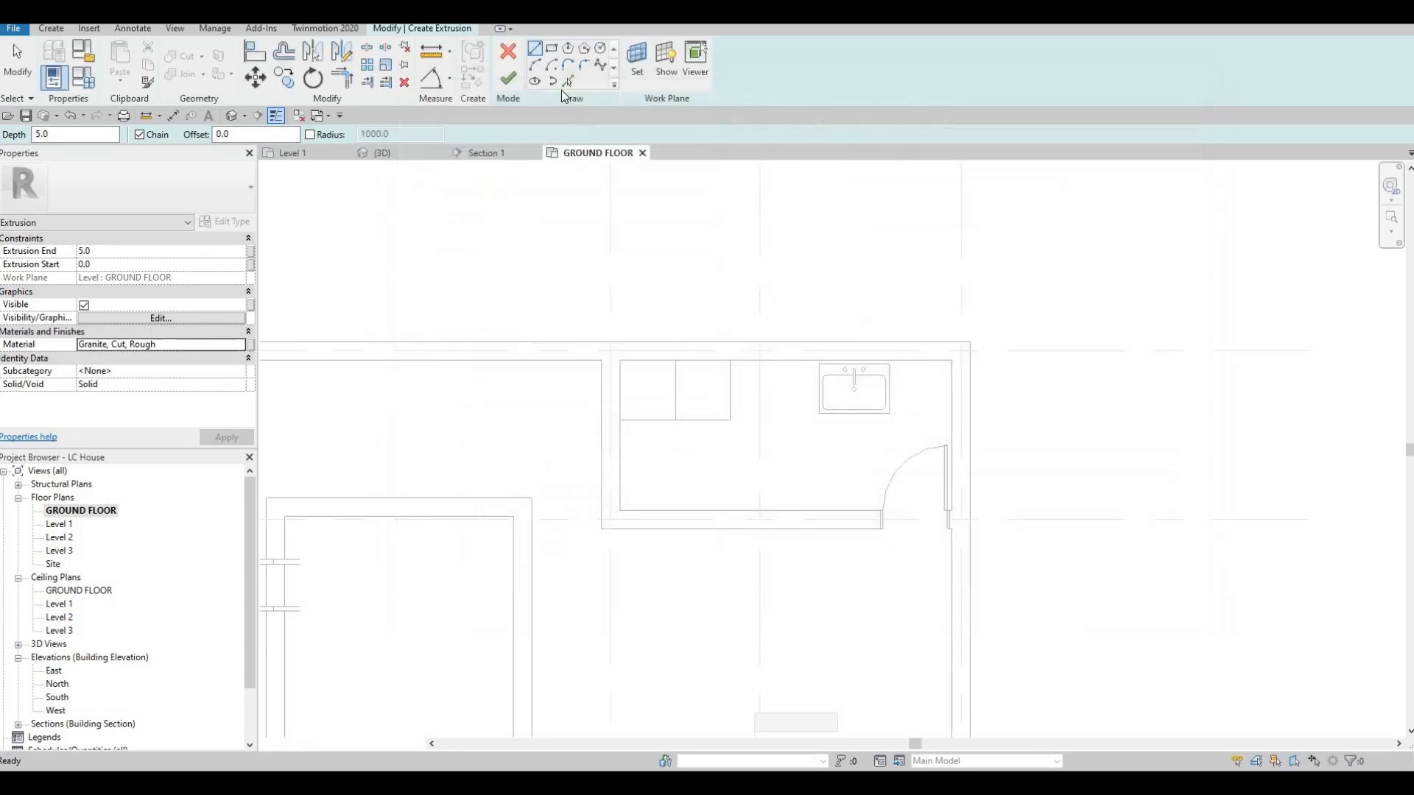
Sketch a countertop rectangle about 3605 by 685 mm along the laundry room's upper wall, from the left wall to the right wall
{"action": "scroll", "coordinate": [618, 327], "scroll_direction": "up", "scroll_amount": 2}
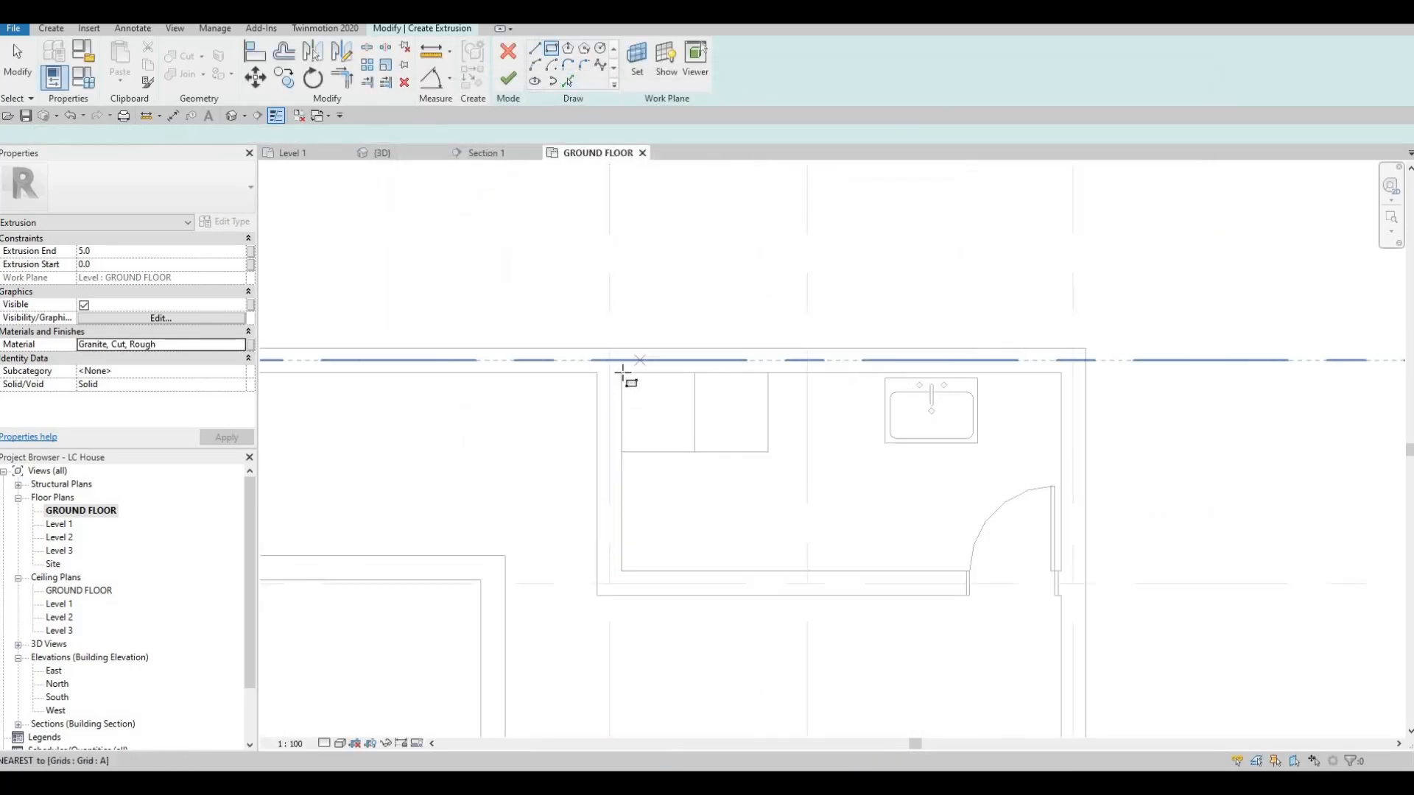
{"action": "left_click", "coordinate": [1058, 456]}
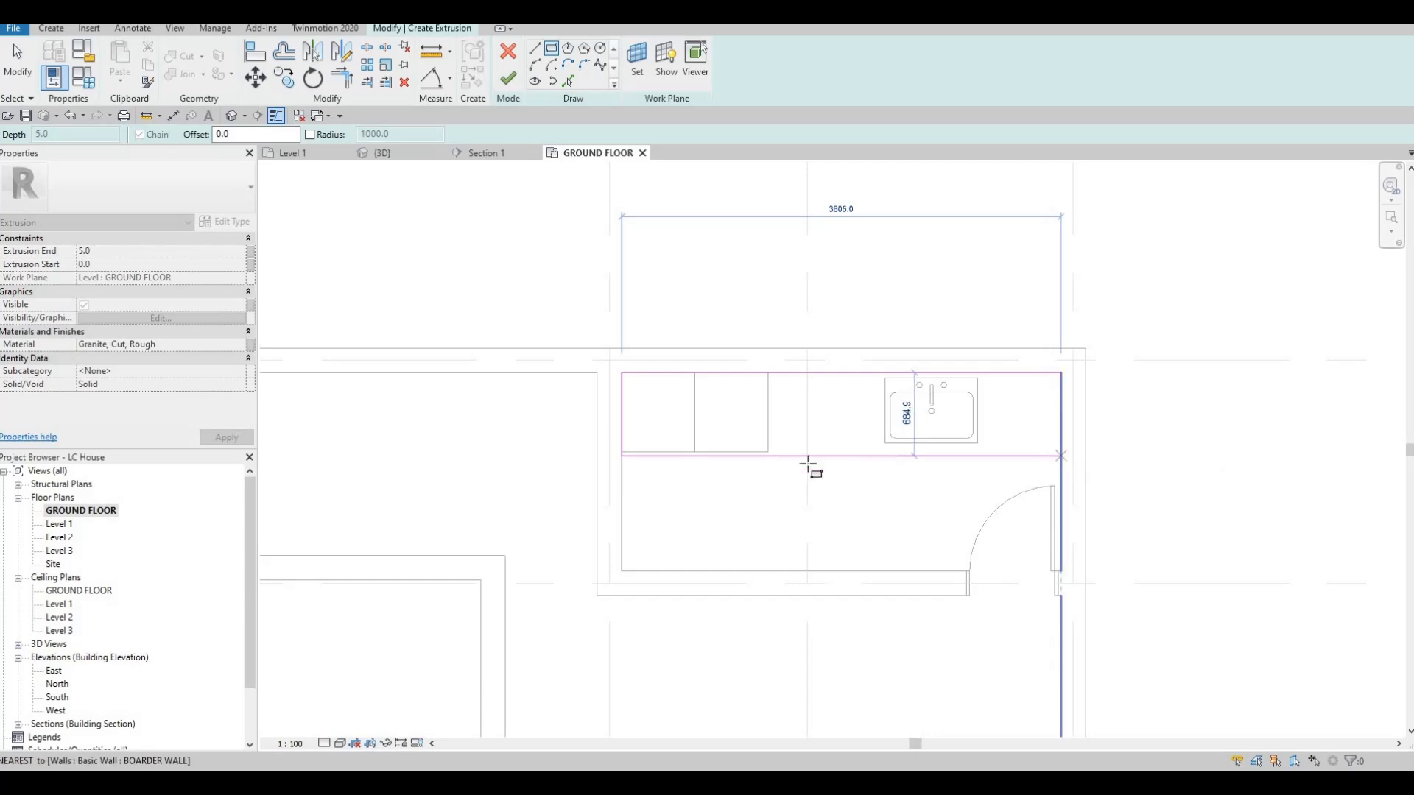
{"action": "key", "text": "Escape"}
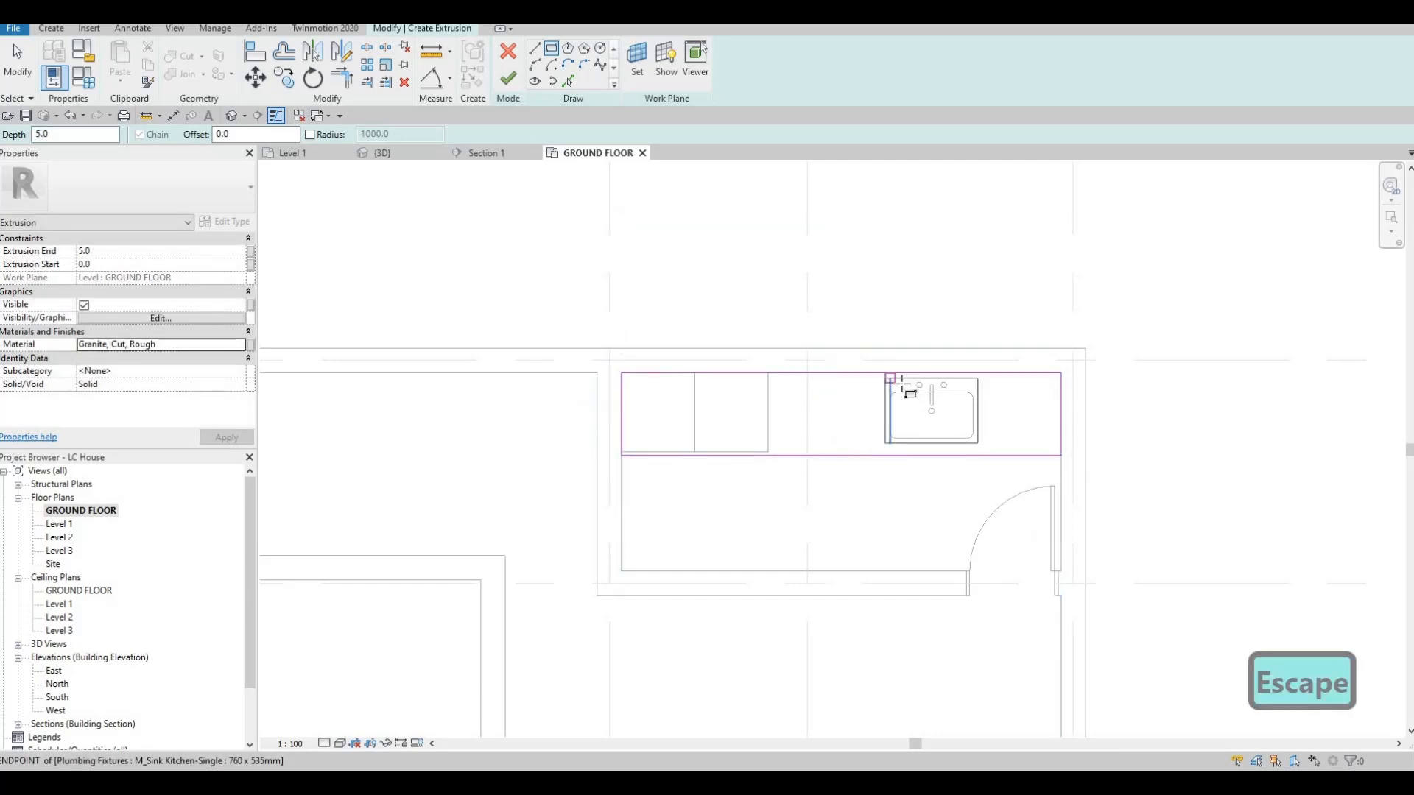
Sketch a rectangular cutout just inside the sink's outer outline and finish the countertop extrusion
{"action": "scroll", "coordinate": [893, 381], "scroll_direction": "up", "scroll_amount": 3}
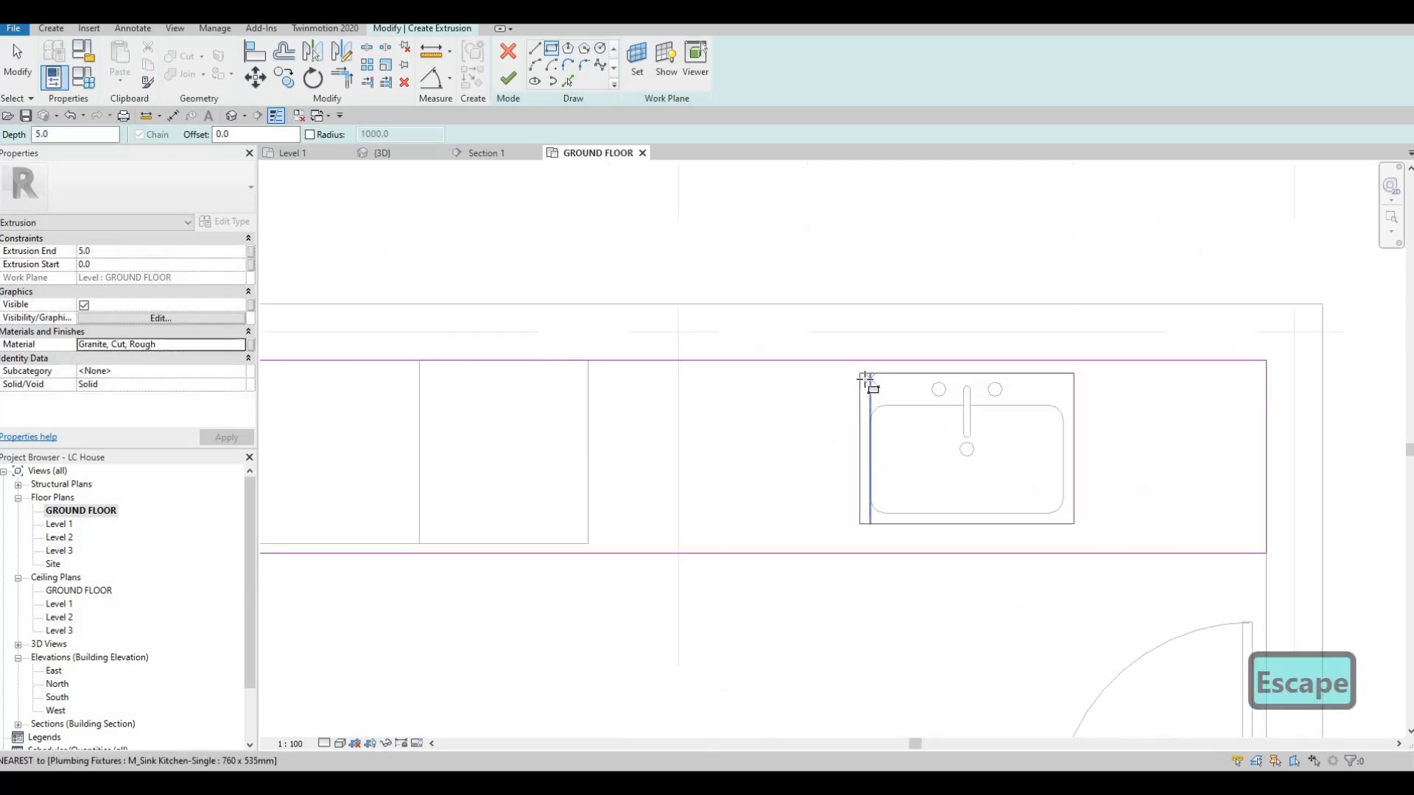
{"action": "scroll", "coordinate": [866, 379], "scroll_direction": "up", "scroll_amount": 2}
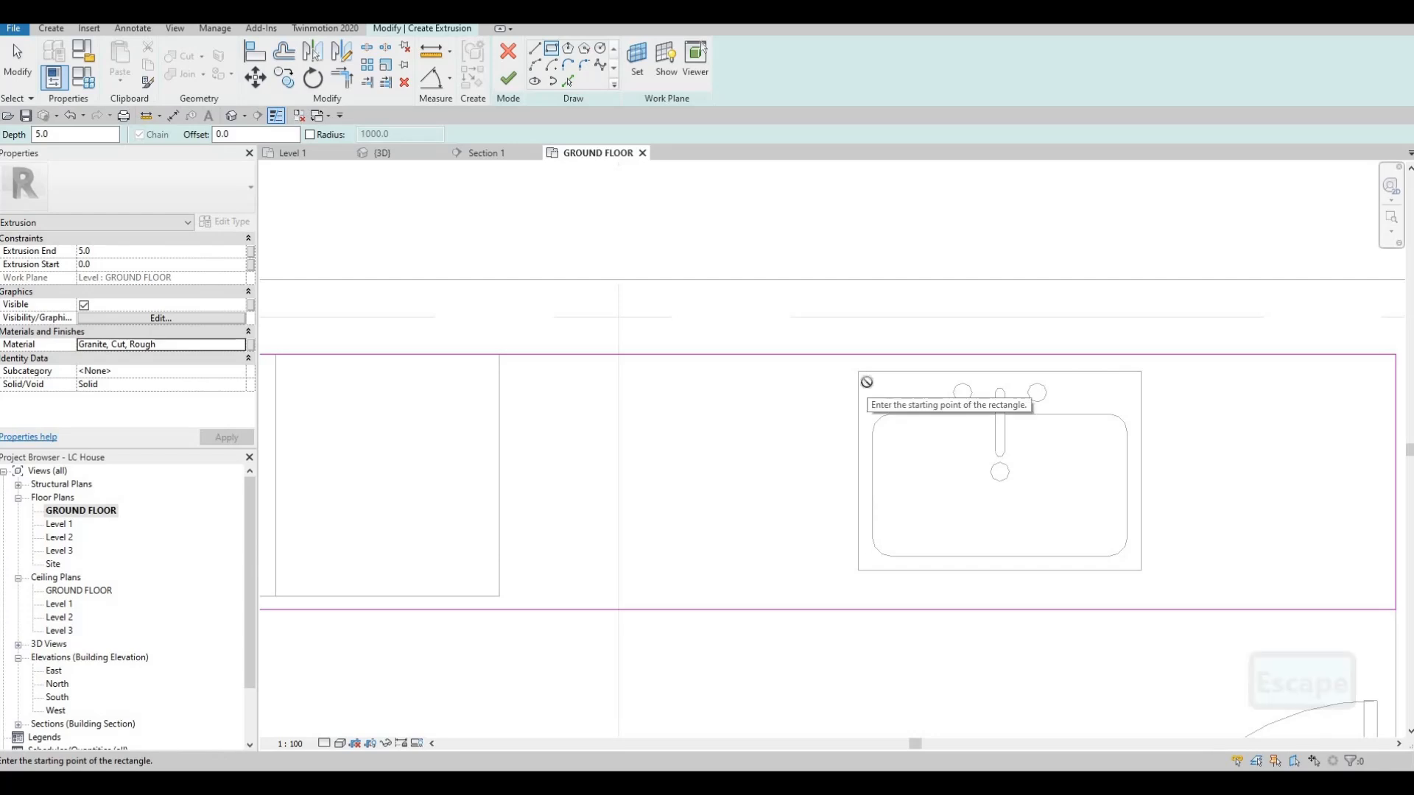
{"action": "left_click", "coordinate": [868, 382]}
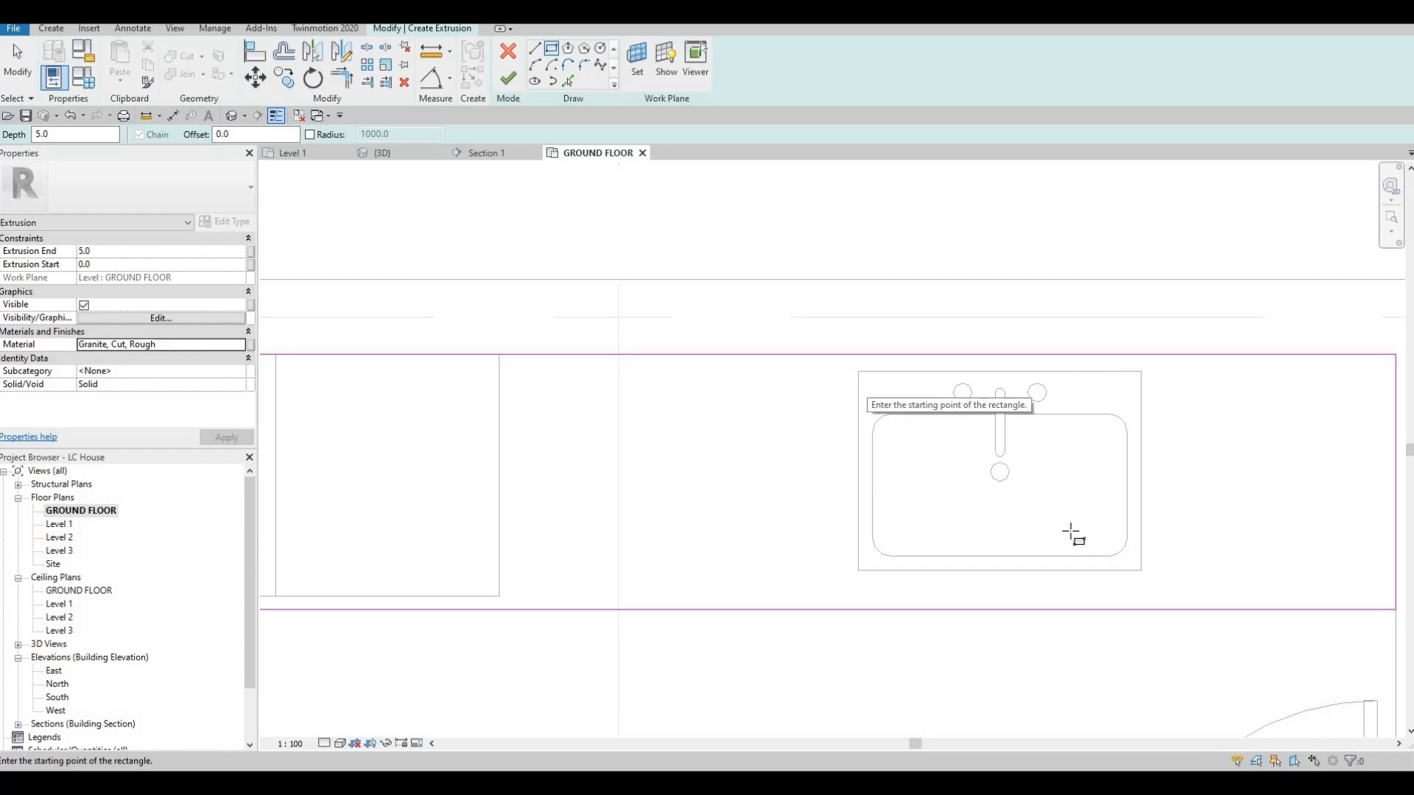
{"action": "left_click", "coordinate": [1138, 566]}
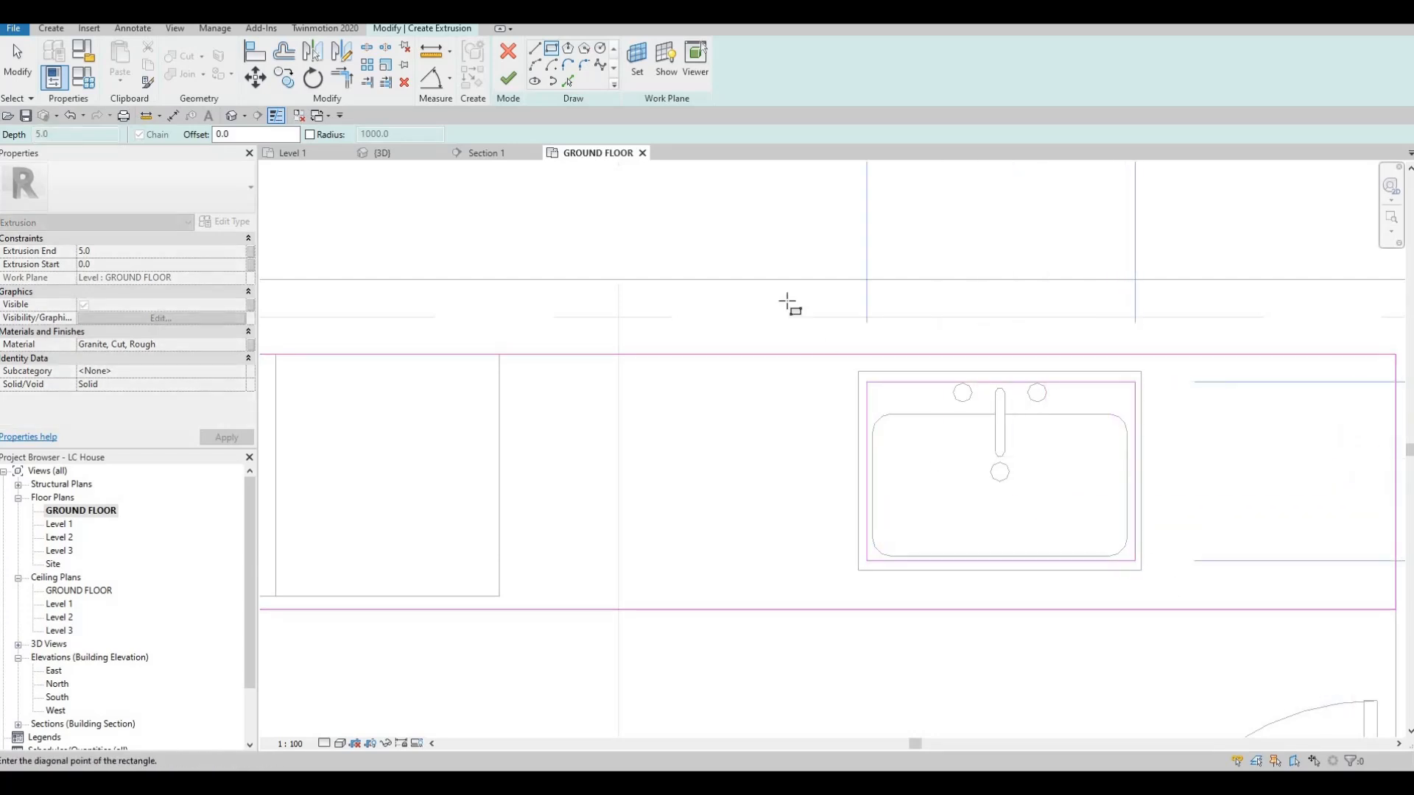
{"action": "key", "text": "Escape"}
{"action": "left_click", "coordinate": [498, 84]}
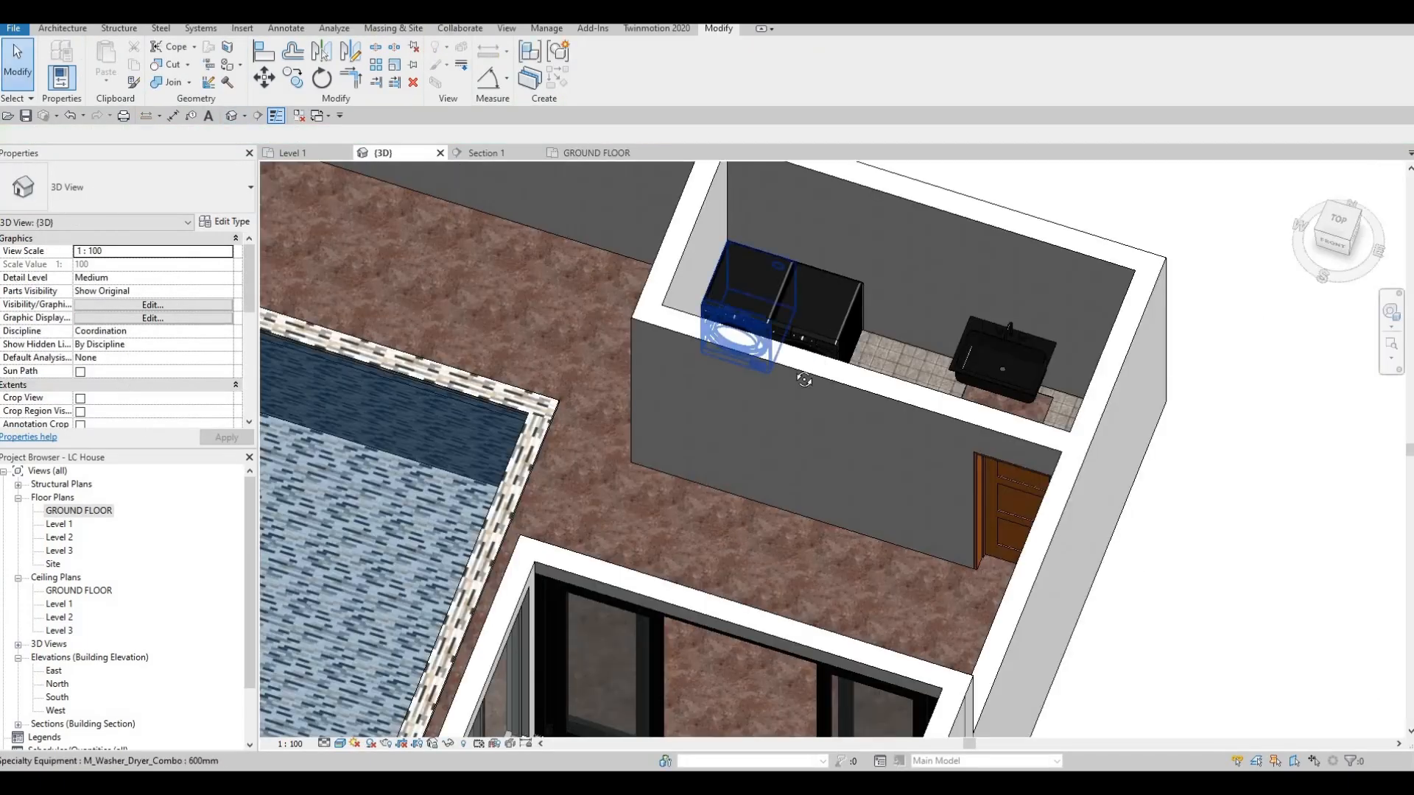
Stretch the countertop extrusion's top face in the 3D view up to about the level of the sink rim
{"action": "middle_click_drag", "start_coordinate": [918, 414], "coordinate": [771, 337], "text": "shift"}
{"action": "left_click", "coordinate": [845, 214]}
{"action": "left_click_drag", "start_coordinate": [771, 337], "coordinate": [784, 348]}
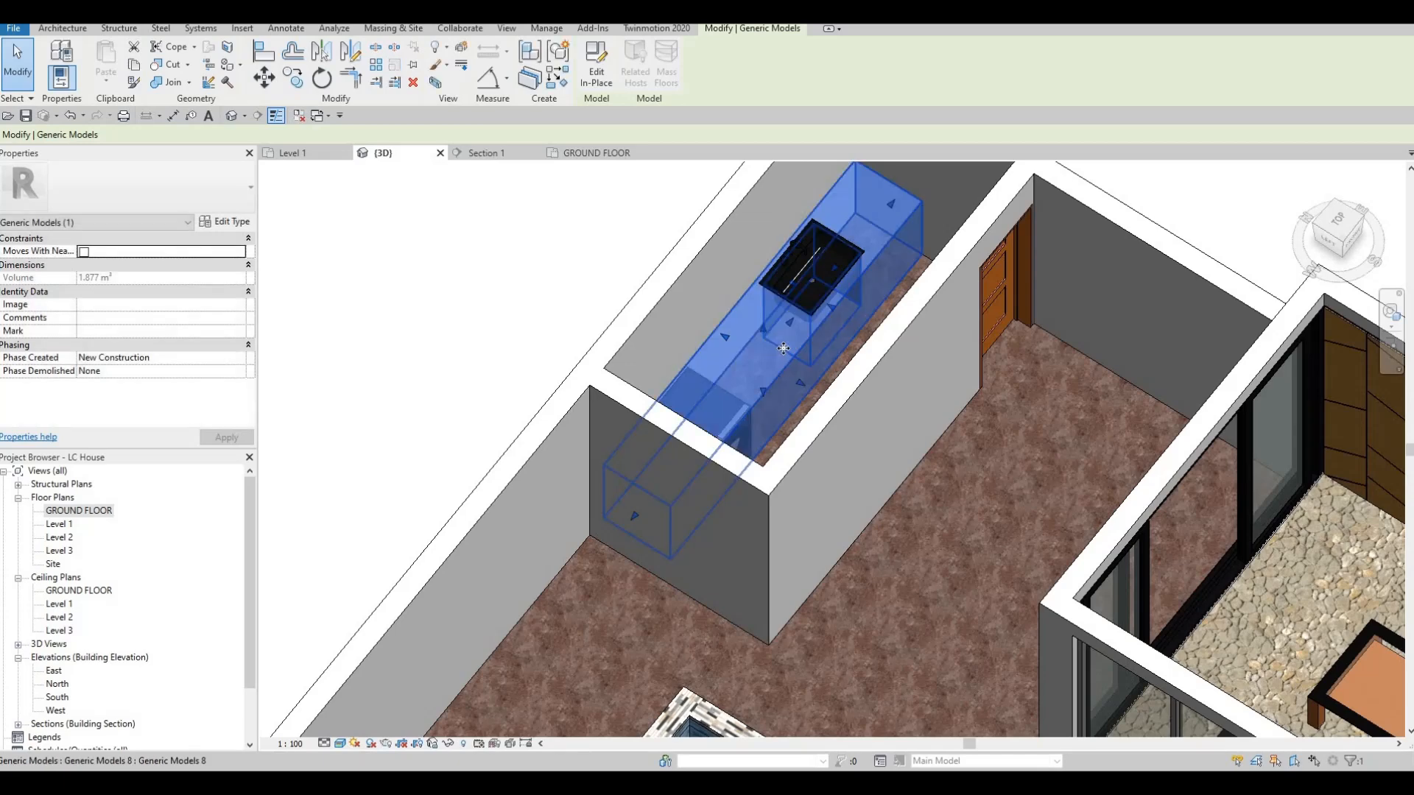
{"action": "key", "text": "Escape"}
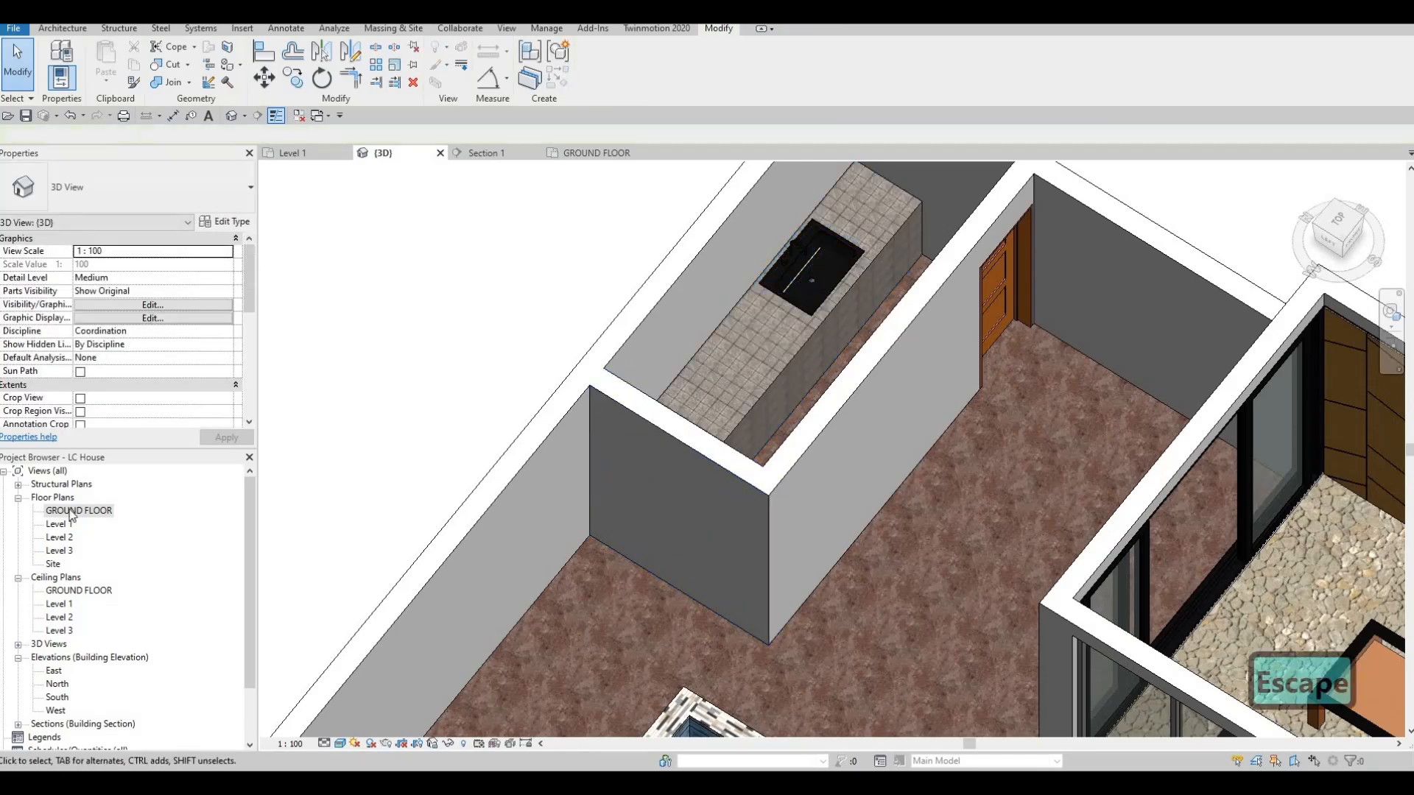
In the GROUND FLOOR plan, create a horizontal building section through the laundry room in front of the counter
{"action": "double_click", "coordinate": [79, 511]}
{"action": "scroll", "coordinate": [629, 436], "scroll_direction": "down", "scroll_amount": 3}
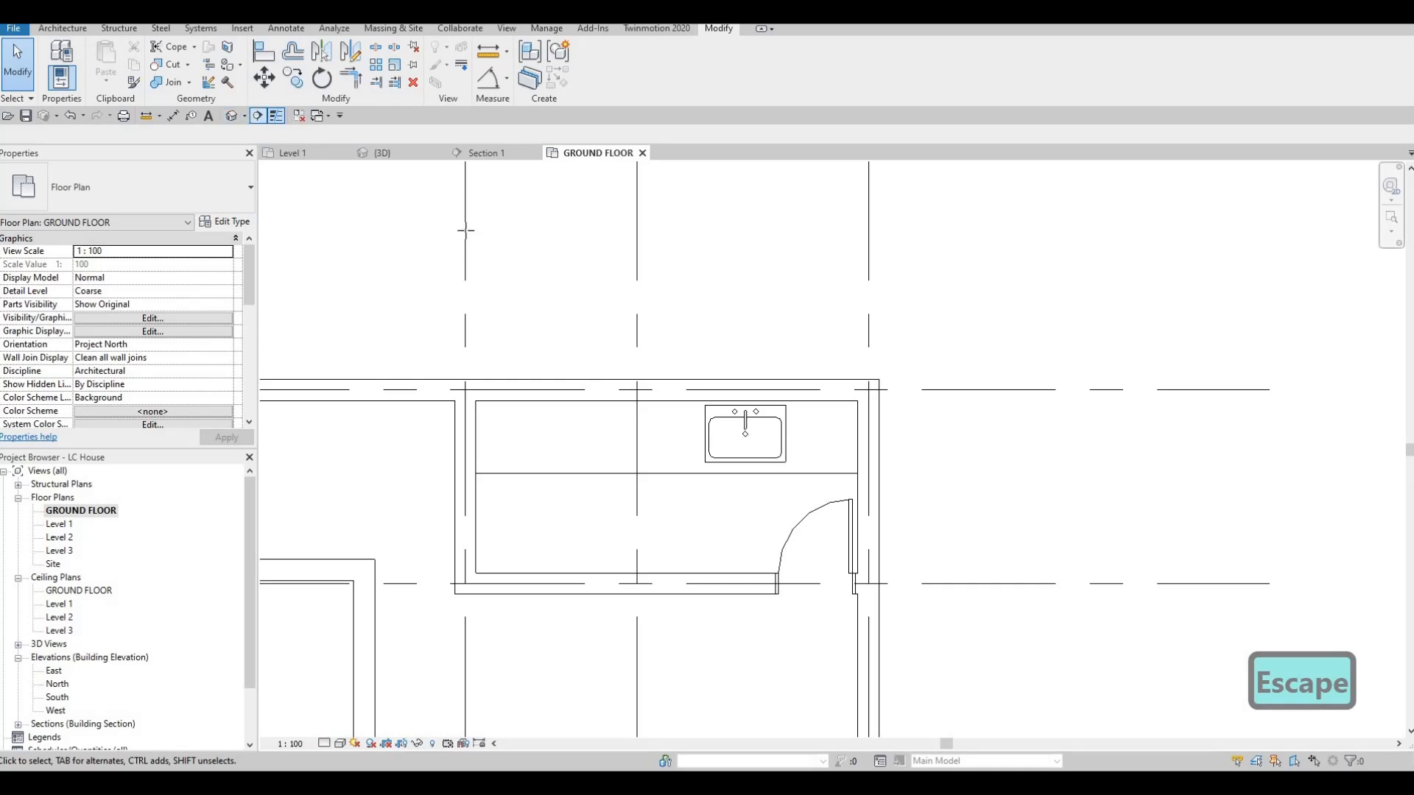
{"action": "left_click", "coordinate": [259, 116]}
{"action": "left_click", "coordinate": [707, 518]}
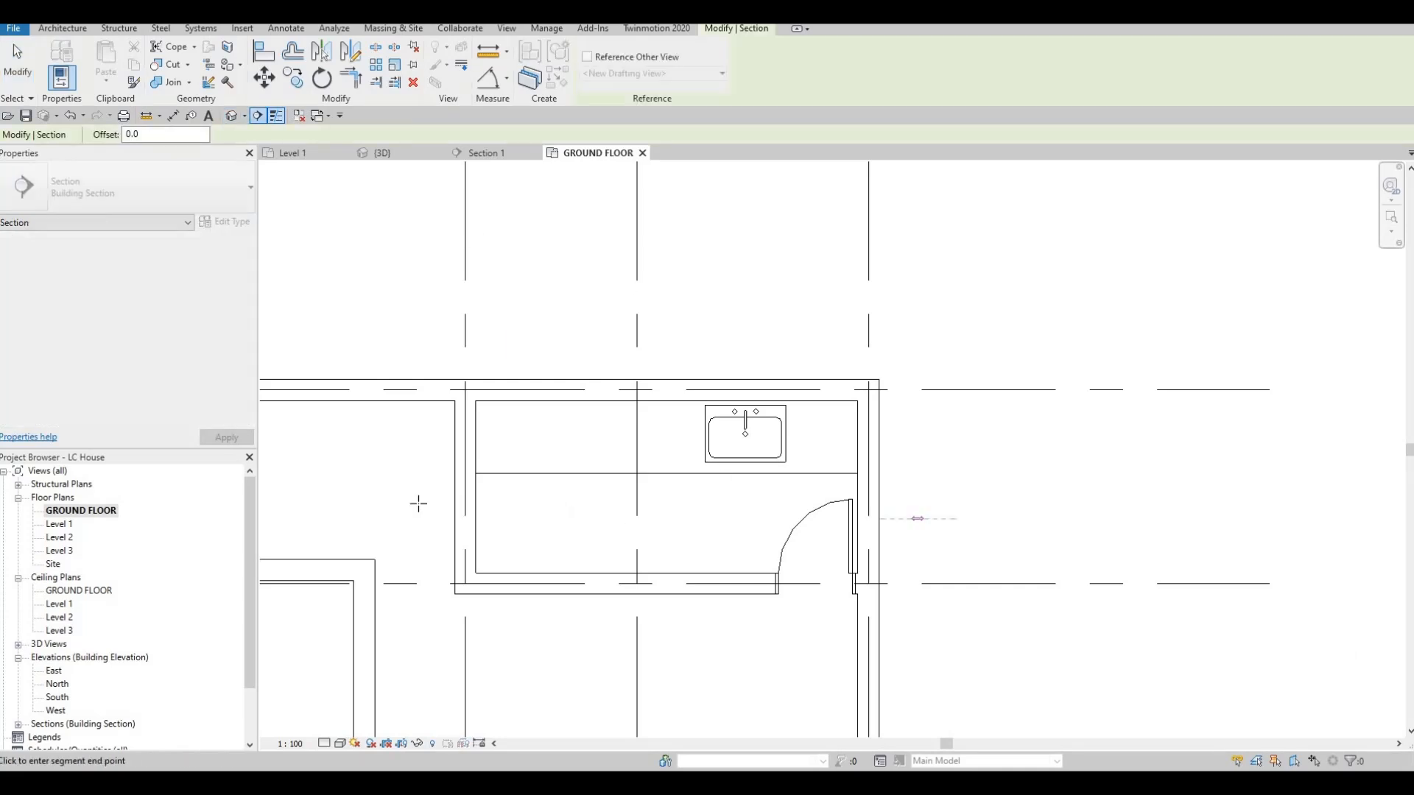
{"action": "left_click", "coordinate": [923, 577]}
{"action": "key", "text": "Escape"}
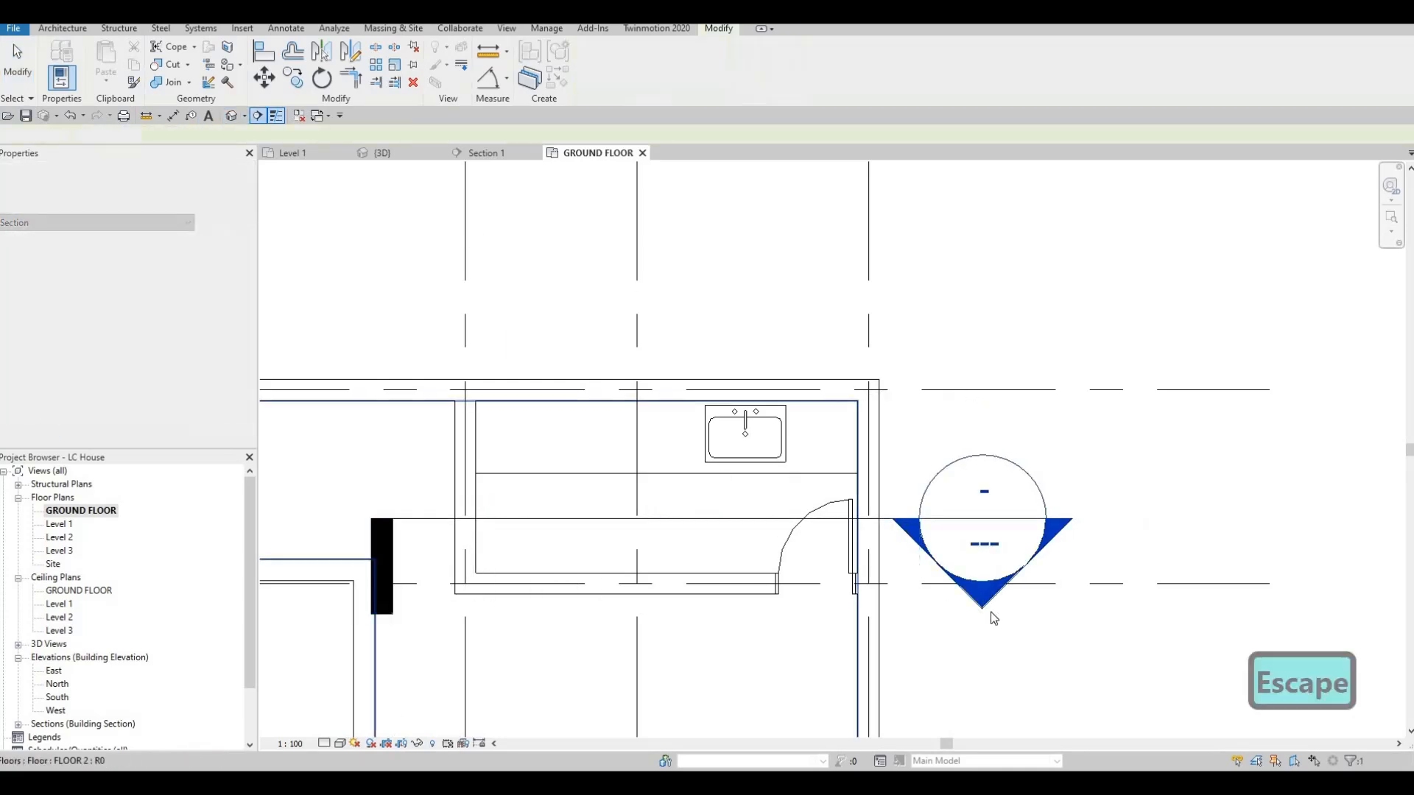
{"action": "key", "text": "Escape"}
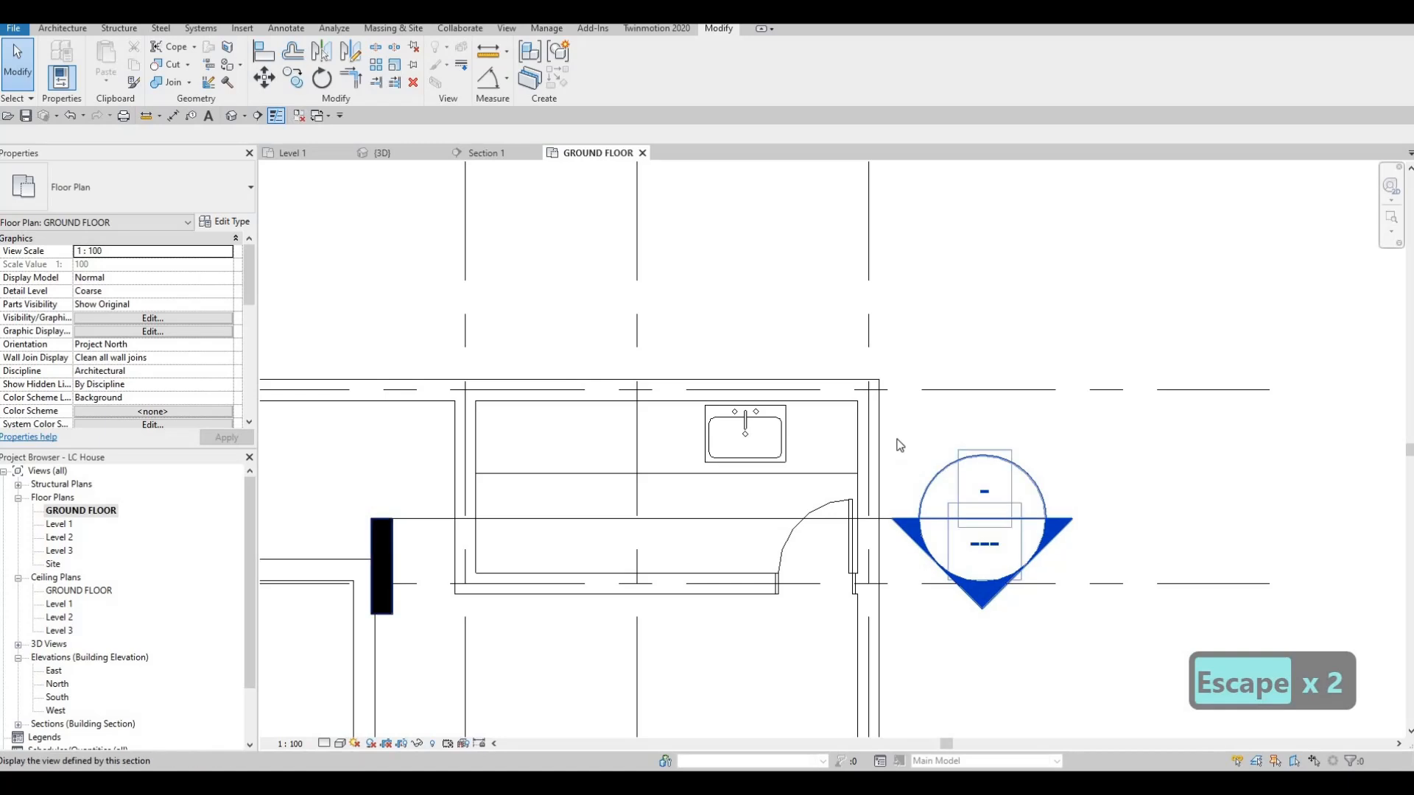
Flip the new laundry room section so it faces the sink wall, and open its section view
{"action": "scroll", "coordinate": [855, 449], "scroll_direction": "down", "scroll_amount": 2}
{"action": "left_click", "coordinate": [776, 440]}
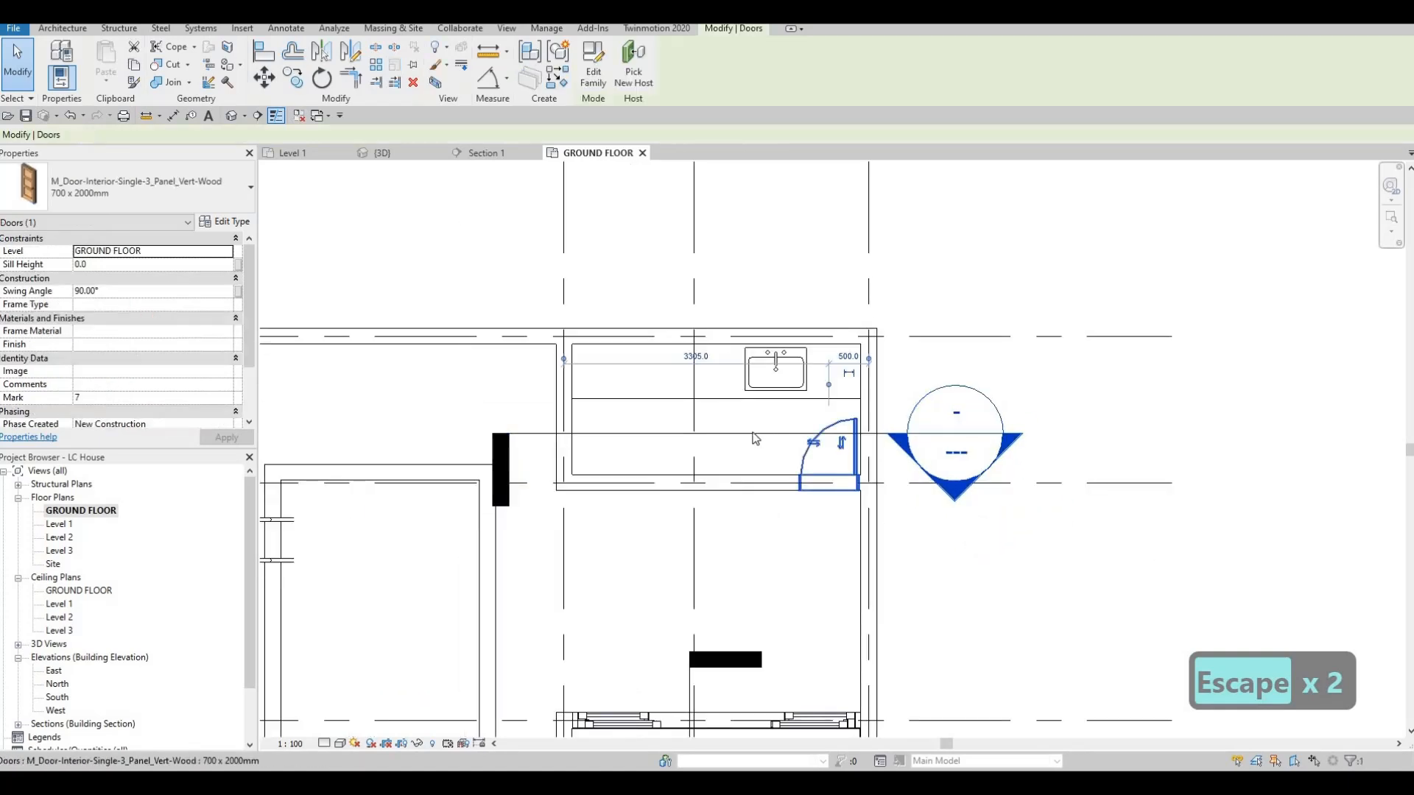
{"action": "key", "text": "Escape"}
{"action": "key", "text": "Escape"}
{"action": "left_click", "coordinate": [792, 442]}
{"action": "left_click", "coordinate": [792, 435]}
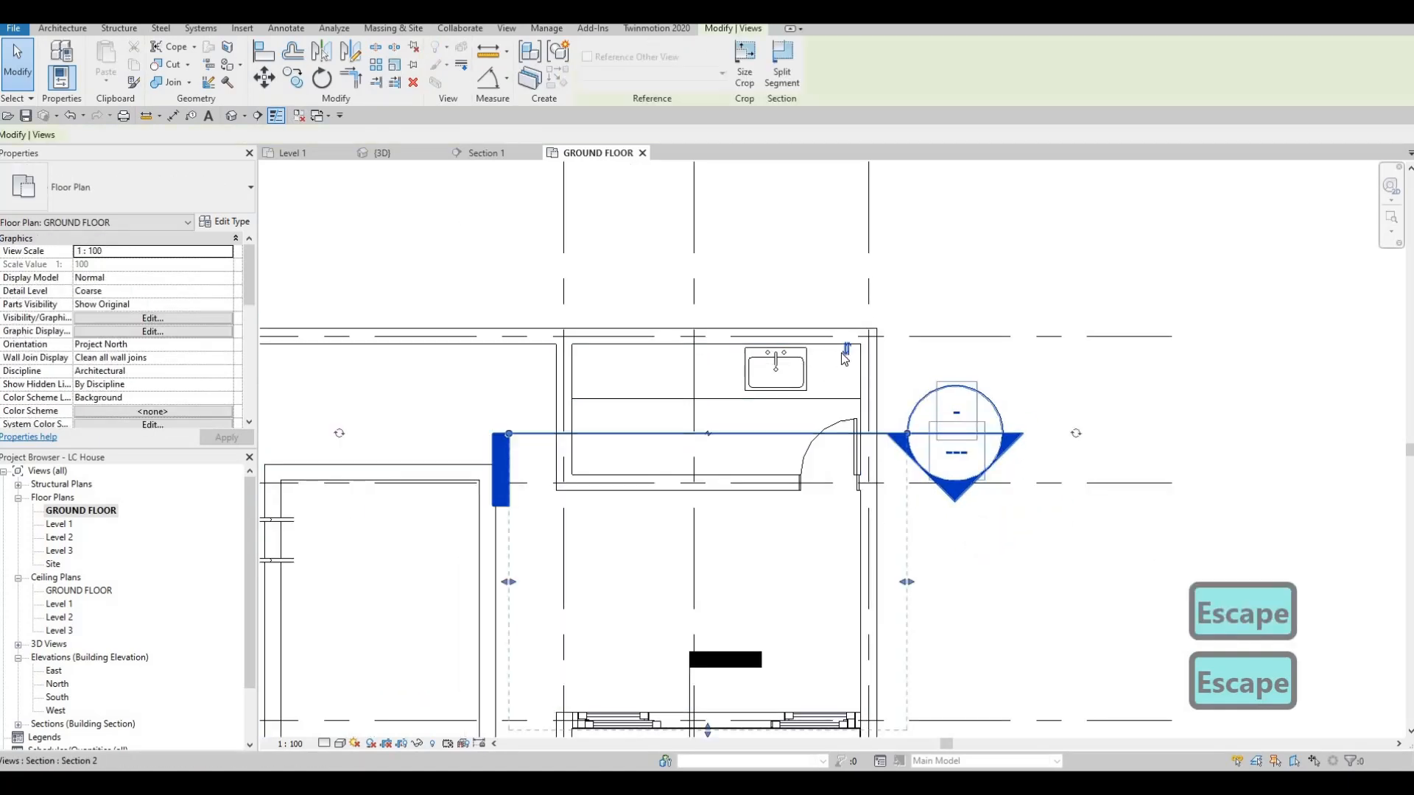
{"action": "scroll", "coordinate": [840, 340], "scroll_direction": "down", "scroll_amount": 4}
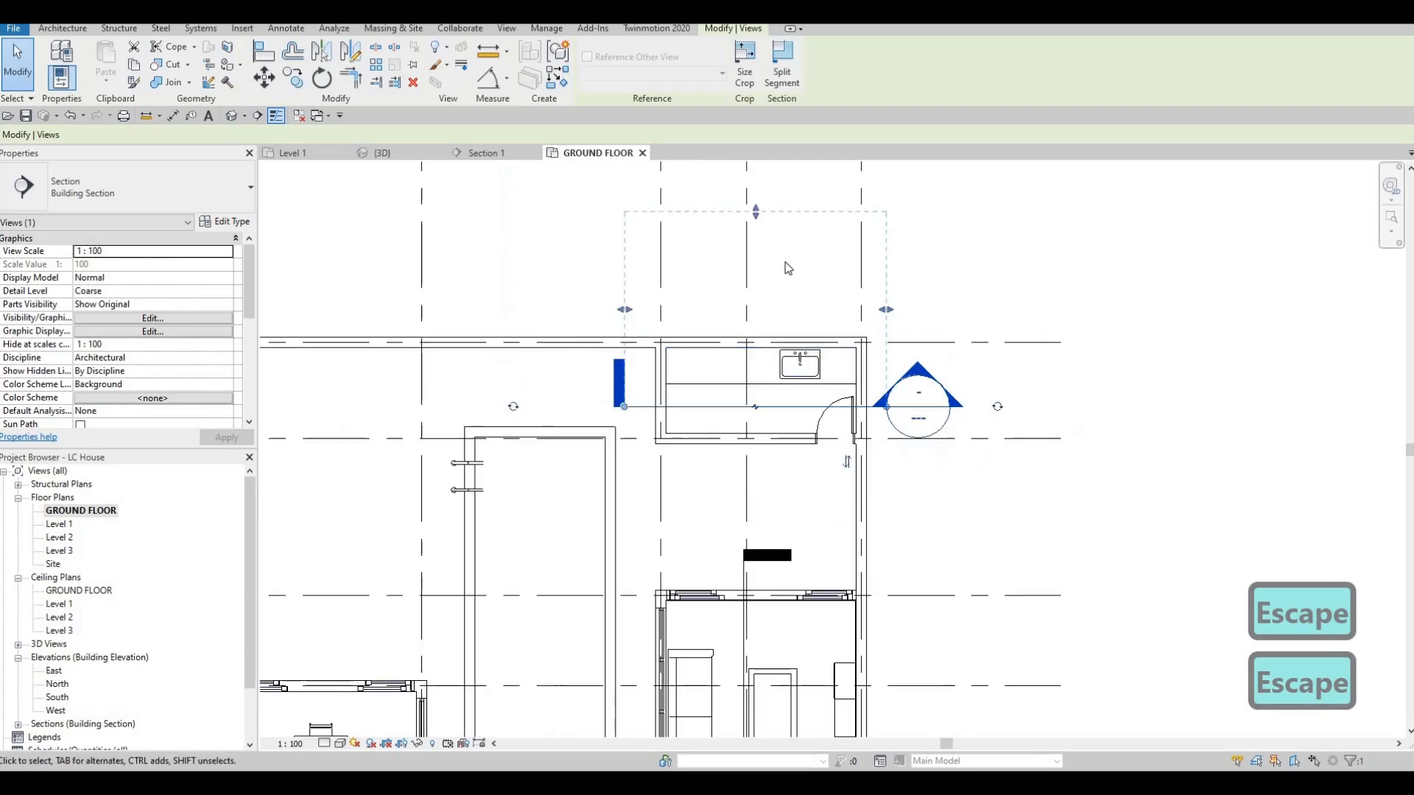
{"action": "key", "text": "Escape"}
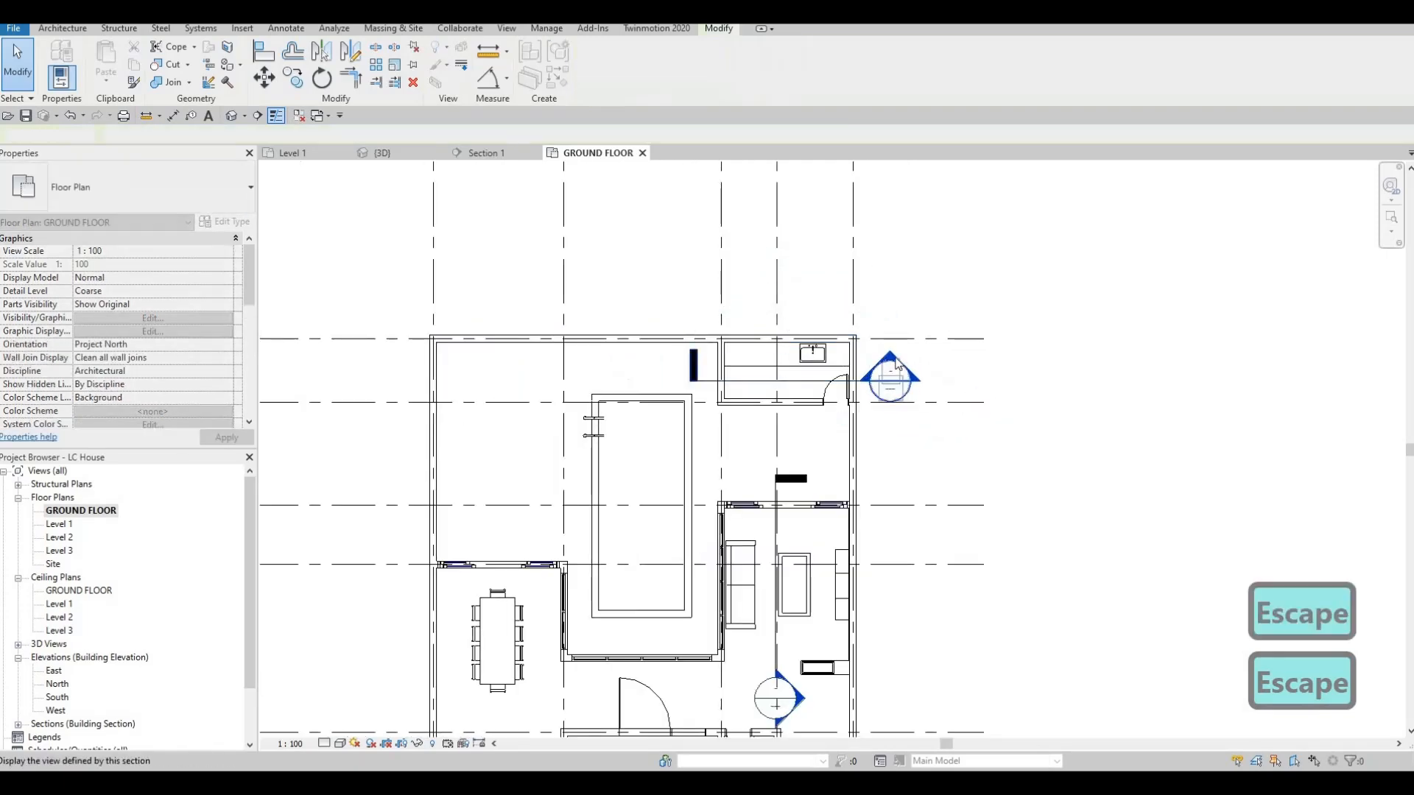
{"action": "double_click", "coordinate": [897, 364]}
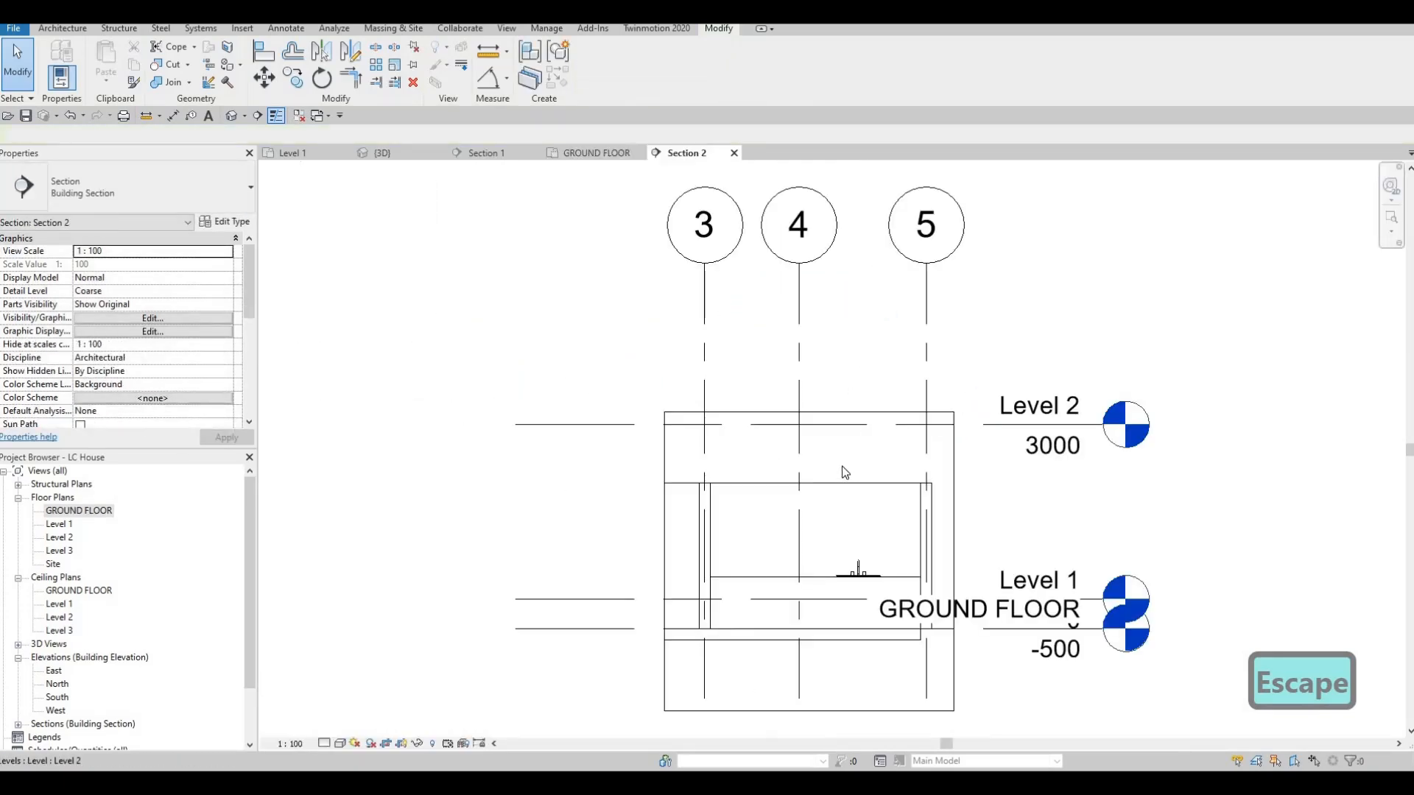
Align the countertop's top face with the underside of the sink rim in the section view
{"action": "scroll", "coordinate": [847, 474], "scroll_direction": "up", "scroll_amount": 5}
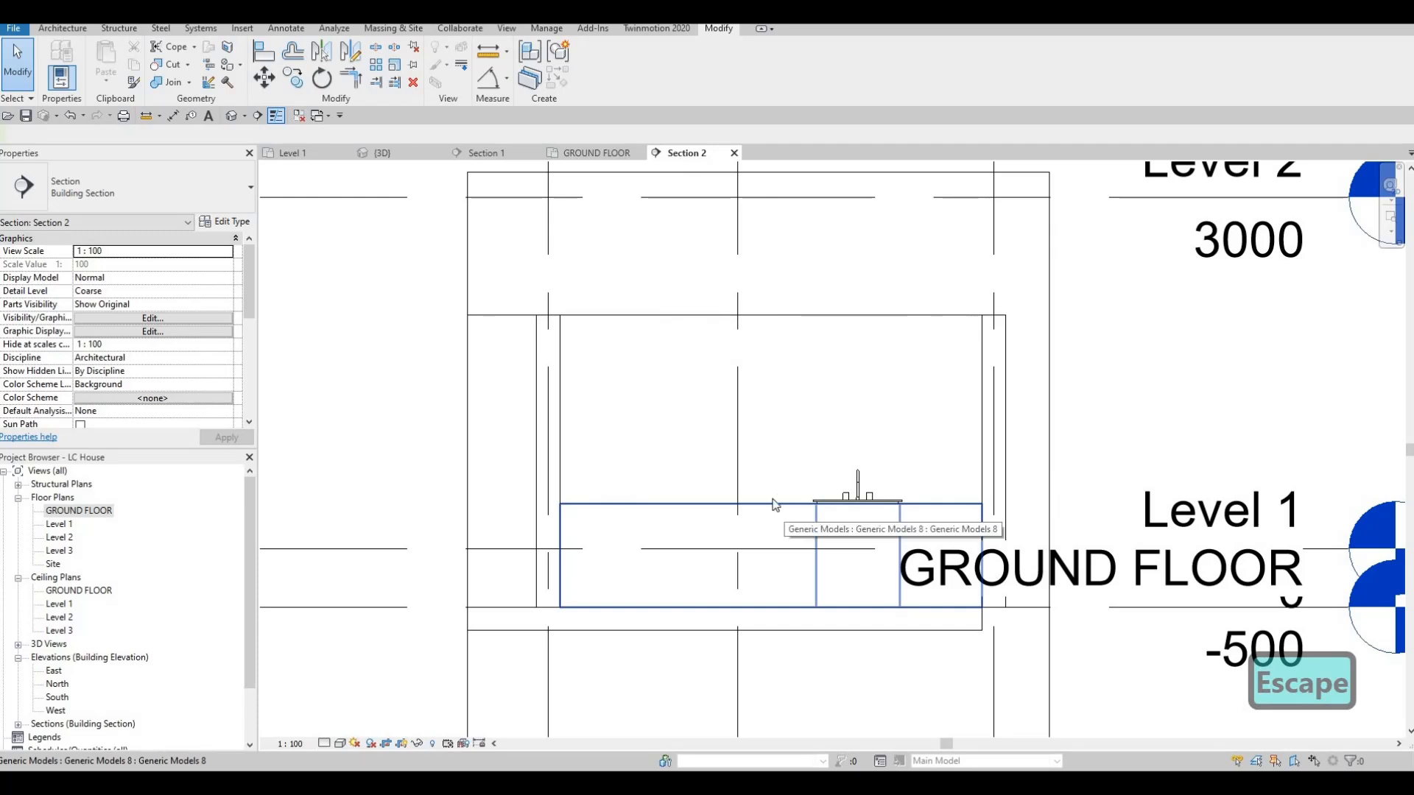
{"action": "left_click", "coordinate": [775, 504]}
{"action": "scroll", "coordinate": [774, 505], "scroll_direction": "up", "scroll_amount": 3}
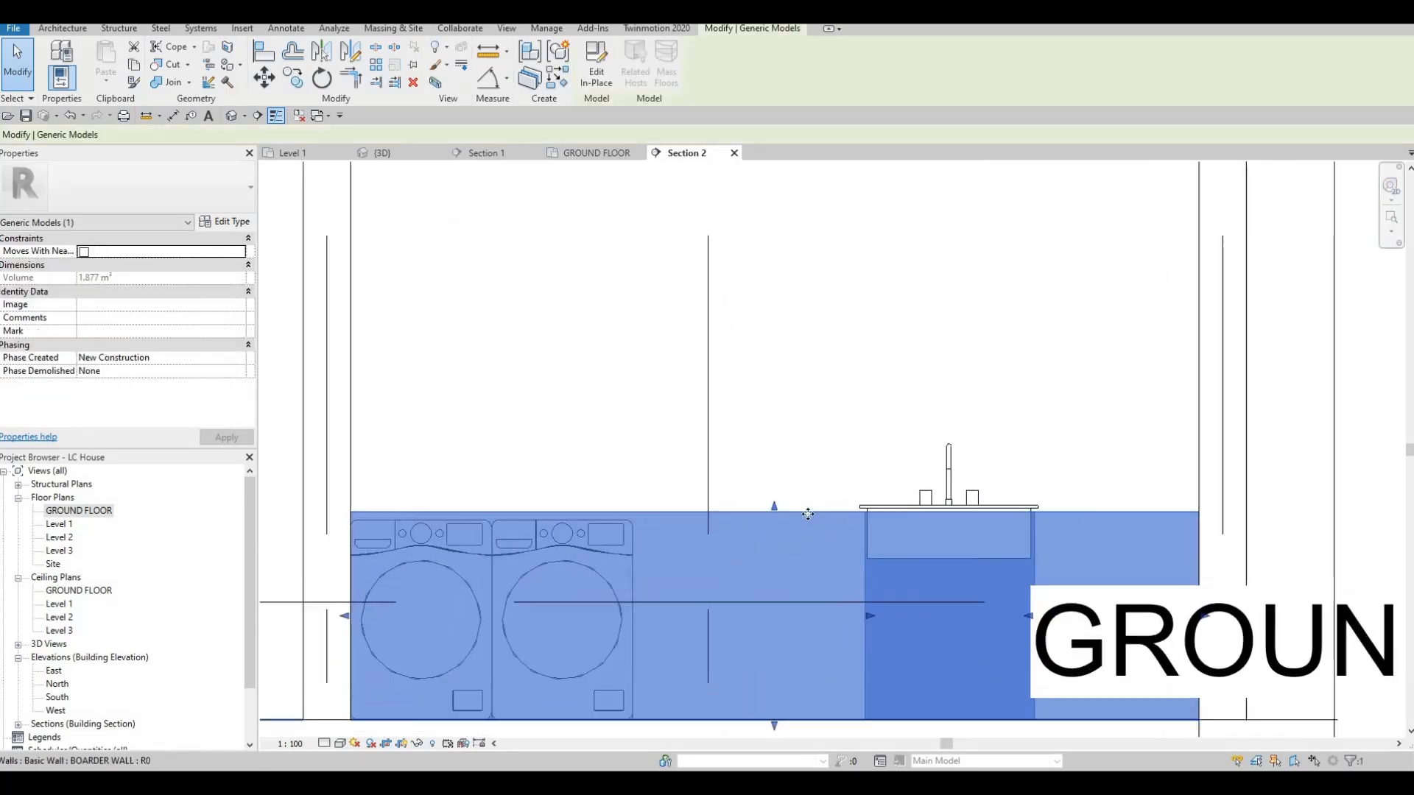
{"action": "key", "text": "l"}
{"action": "scroll", "coordinate": [920, 505], "scroll_direction": "up", "scroll_amount": 2}
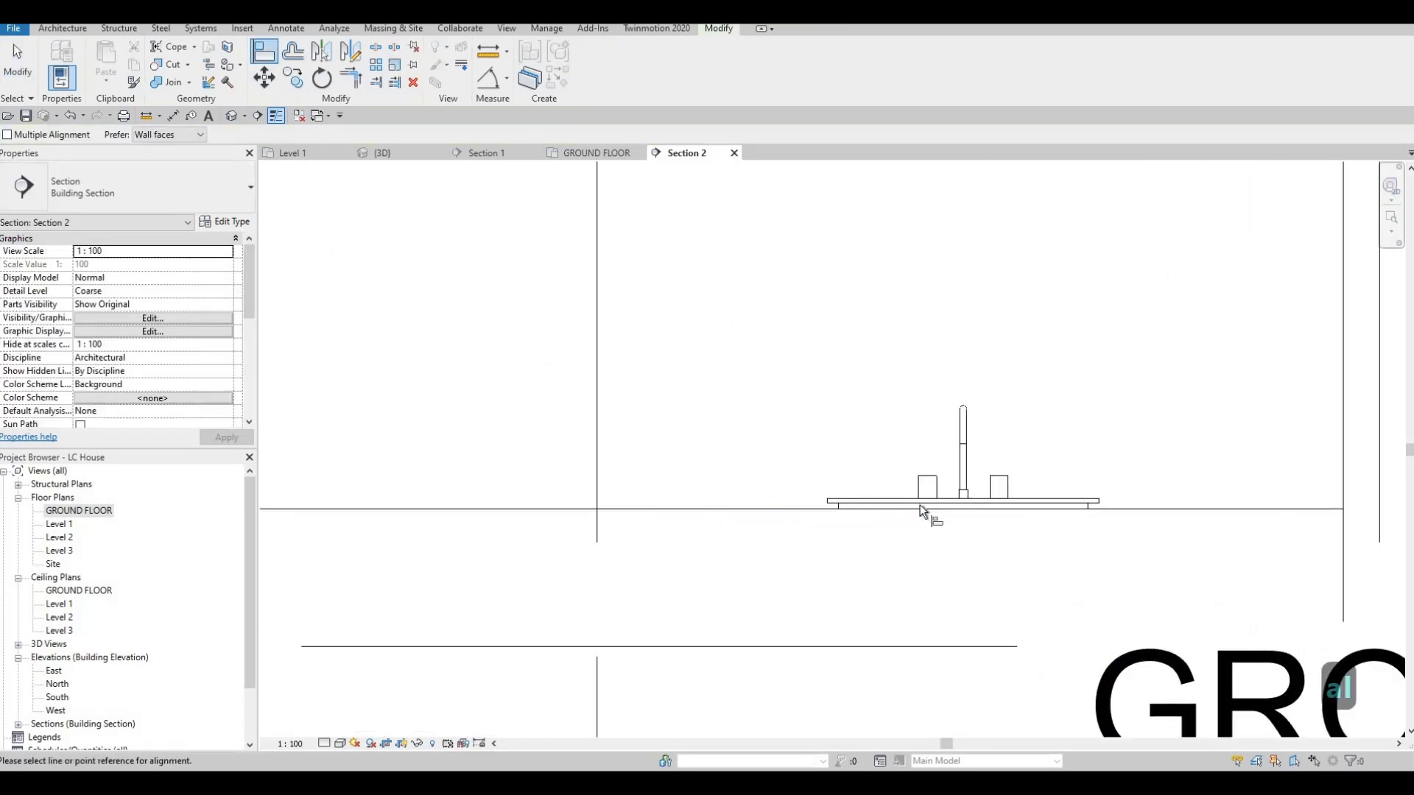
{"action": "key", "text": "Tab"}
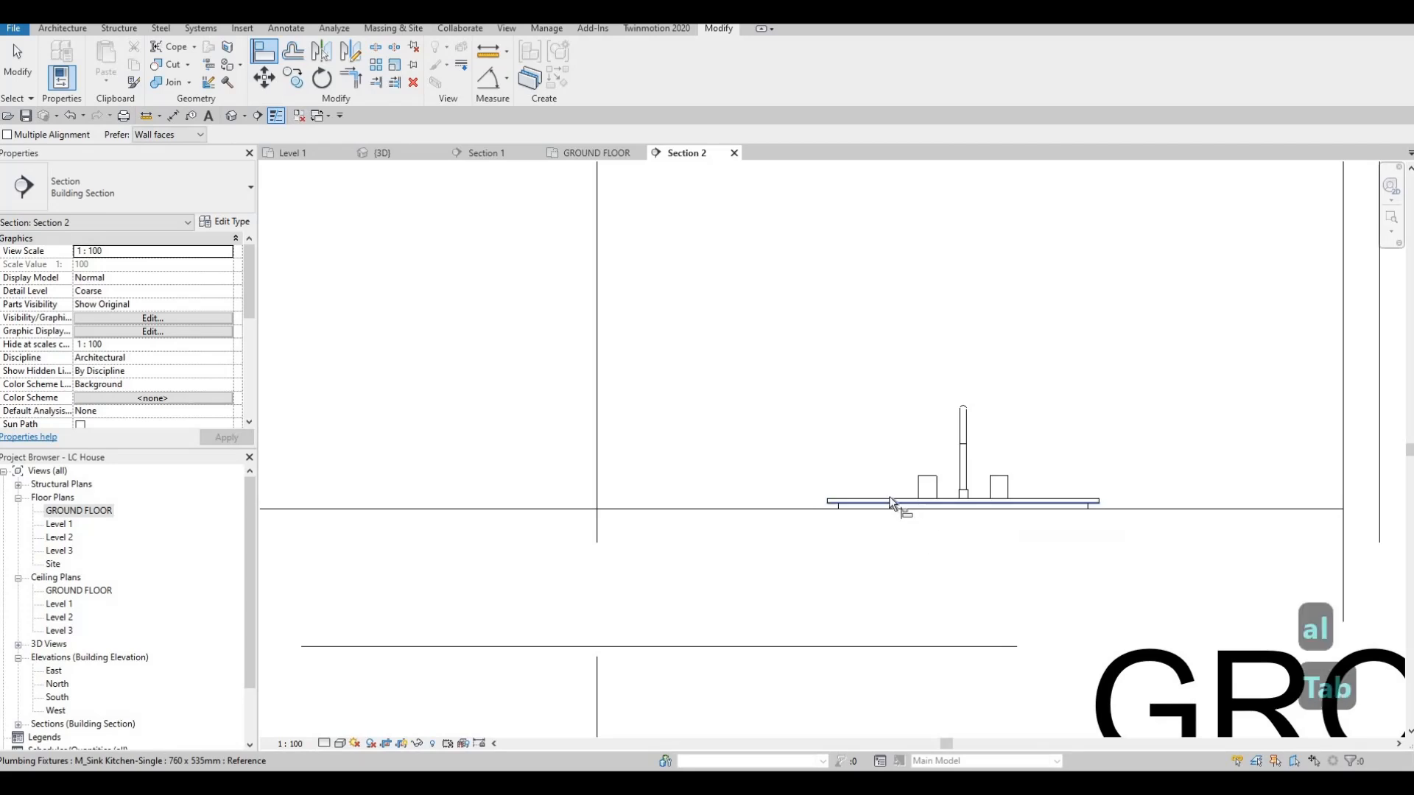
{"action": "scroll", "coordinate": [858, 502], "scroll_direction": "down", "scroll_amount": 2}
{"action": "scroll", "coordinate": [810, 574], "scroll_direction": "down", "scroll_amount": 2}
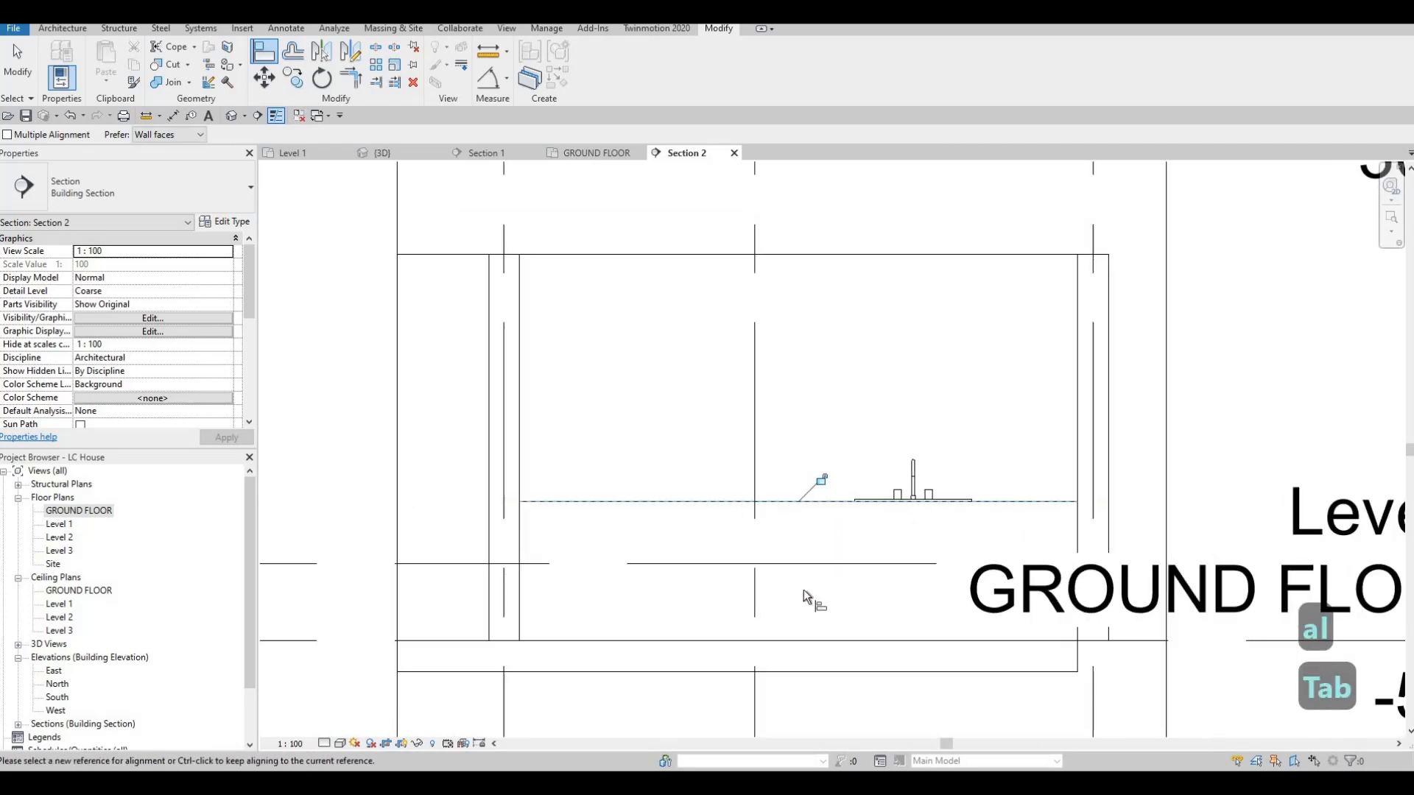
{"action": "key", "text": "Escape"}
{"action": "key", "text": "Escape"}
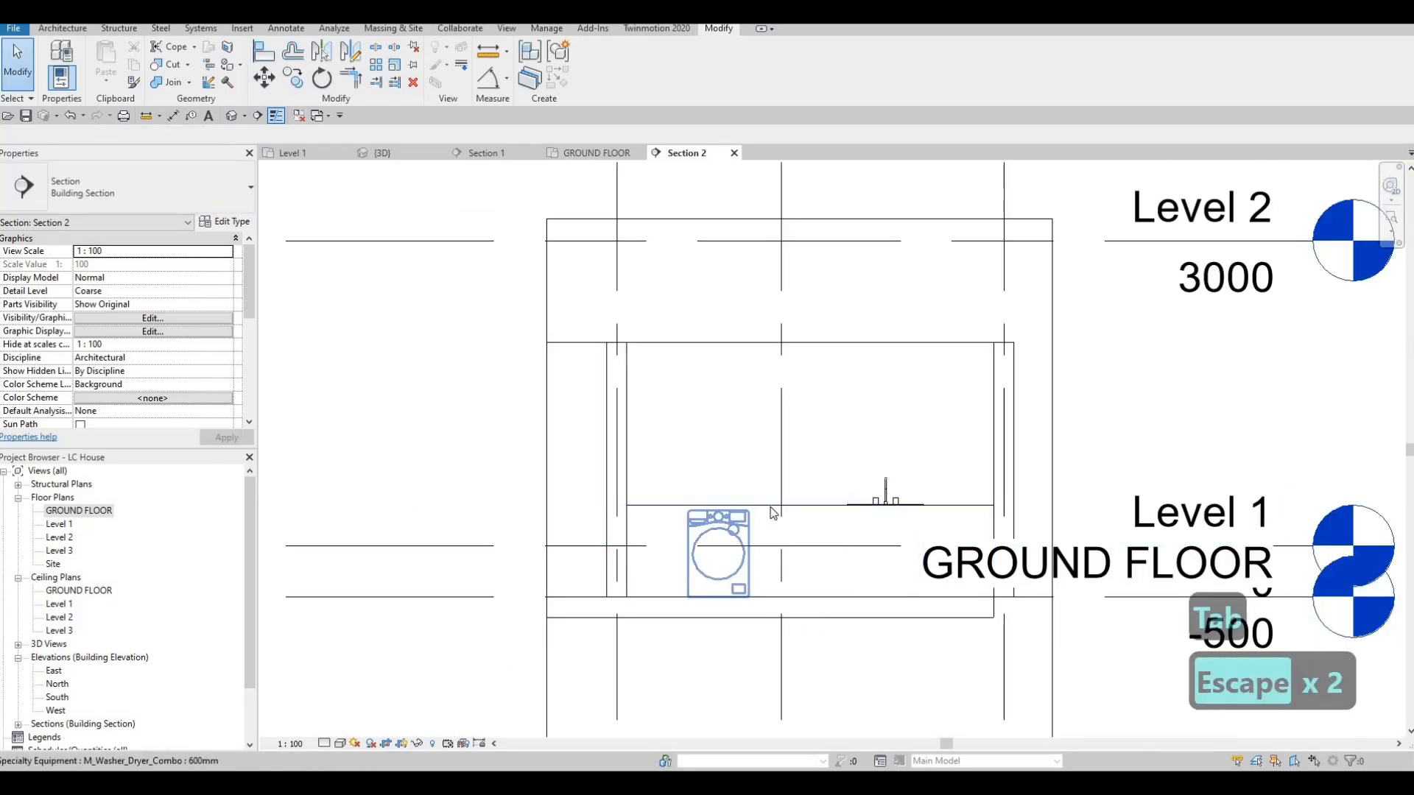
Stretch the countertop's bottom face up above the washers so the solid block becomes a thin slab
{"action": "left_click", "coordinate": [817, 581]}
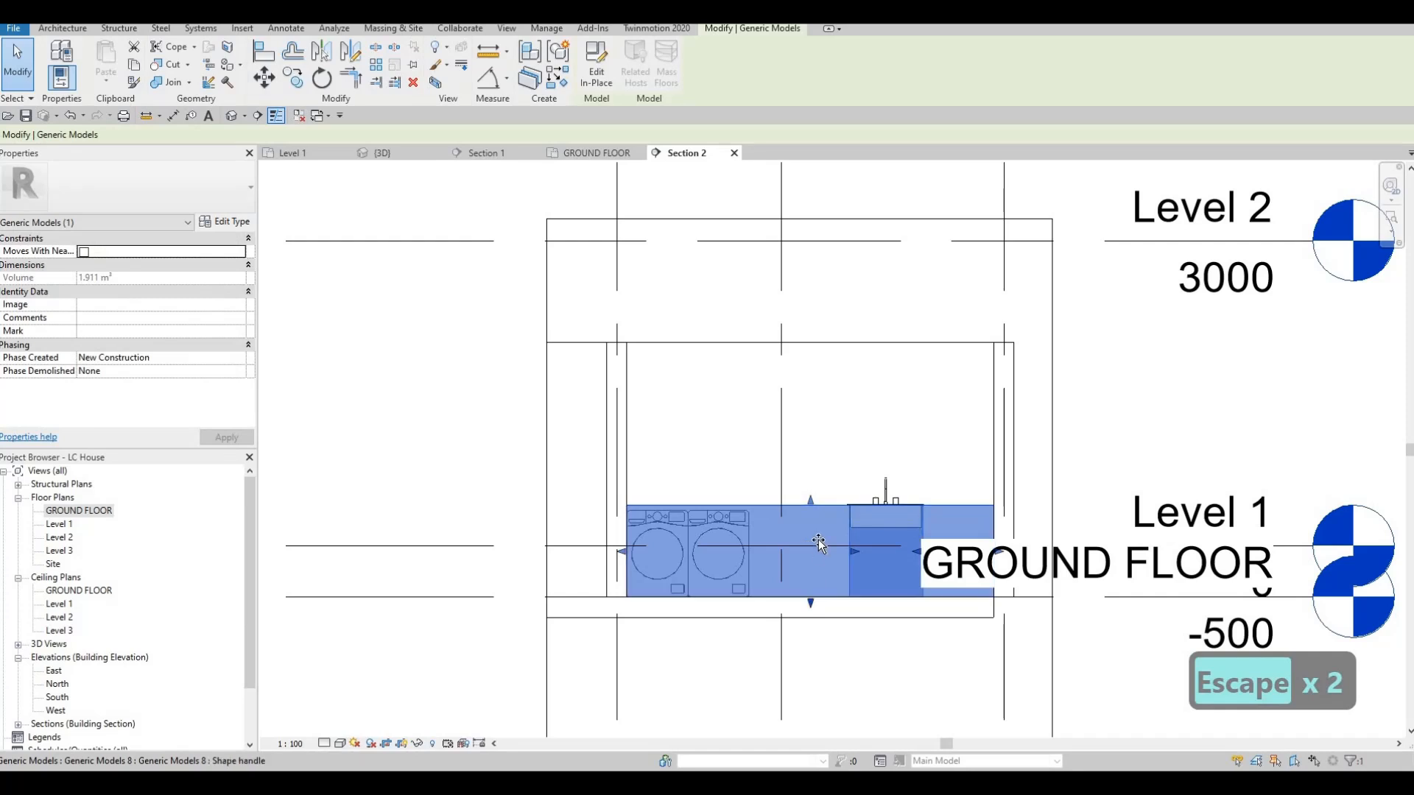
{"action": "left_click_drag", "start_coordinate": [824, 514], "coordinate": [716, 508]}
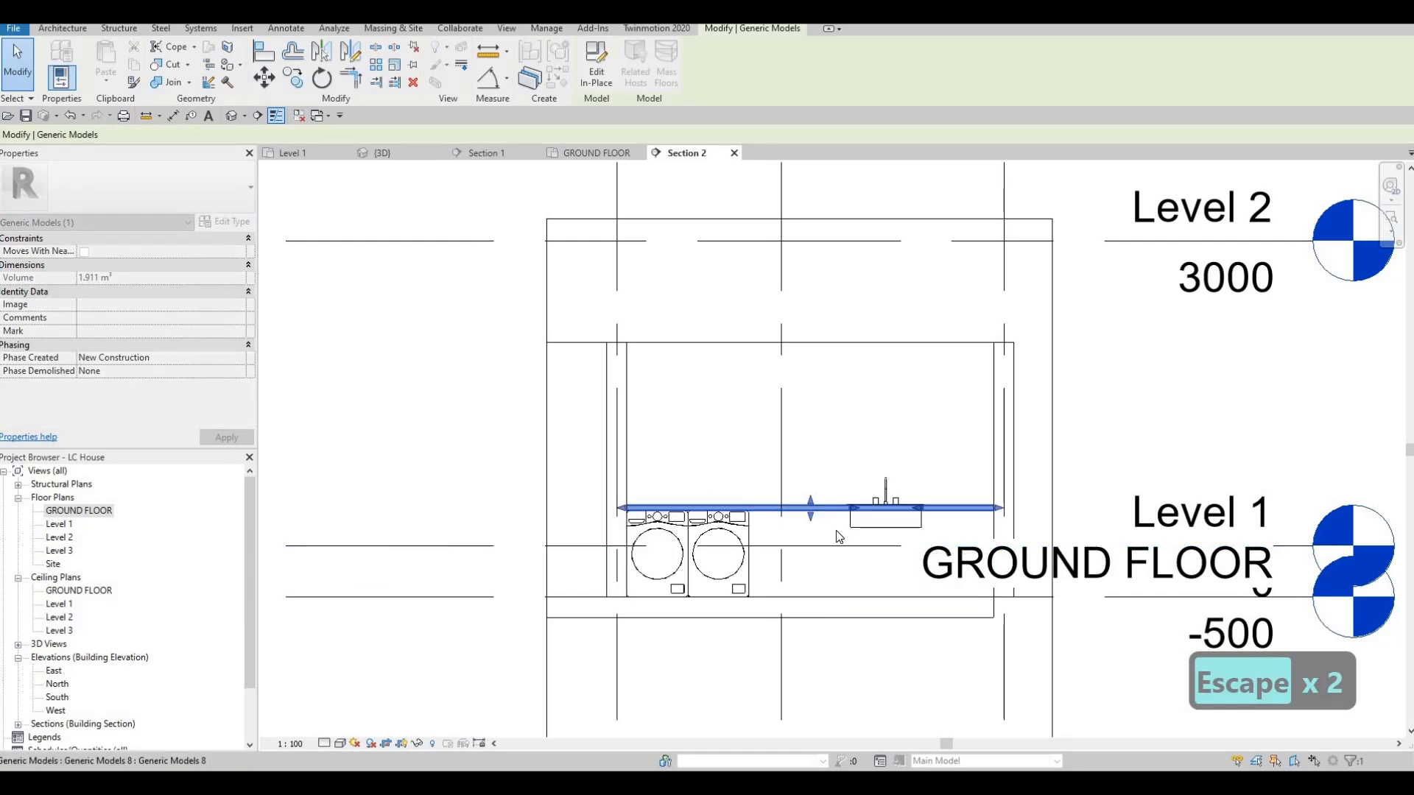
{"action": "scroll", "coordinate": [817, 526], "scroll_direction": "up", "scroll_amount": 6}
{"action": "left_click_drag", "start_coordinate": [1135, 506], "coordinate": [1135, 484]}
{"action": "key", "text": "Escape"}
{"action": "key", "text": "Escape"}
Align the countertop's bottom face with the top edge of the washing machines
{"action": "key", "text": "a"}
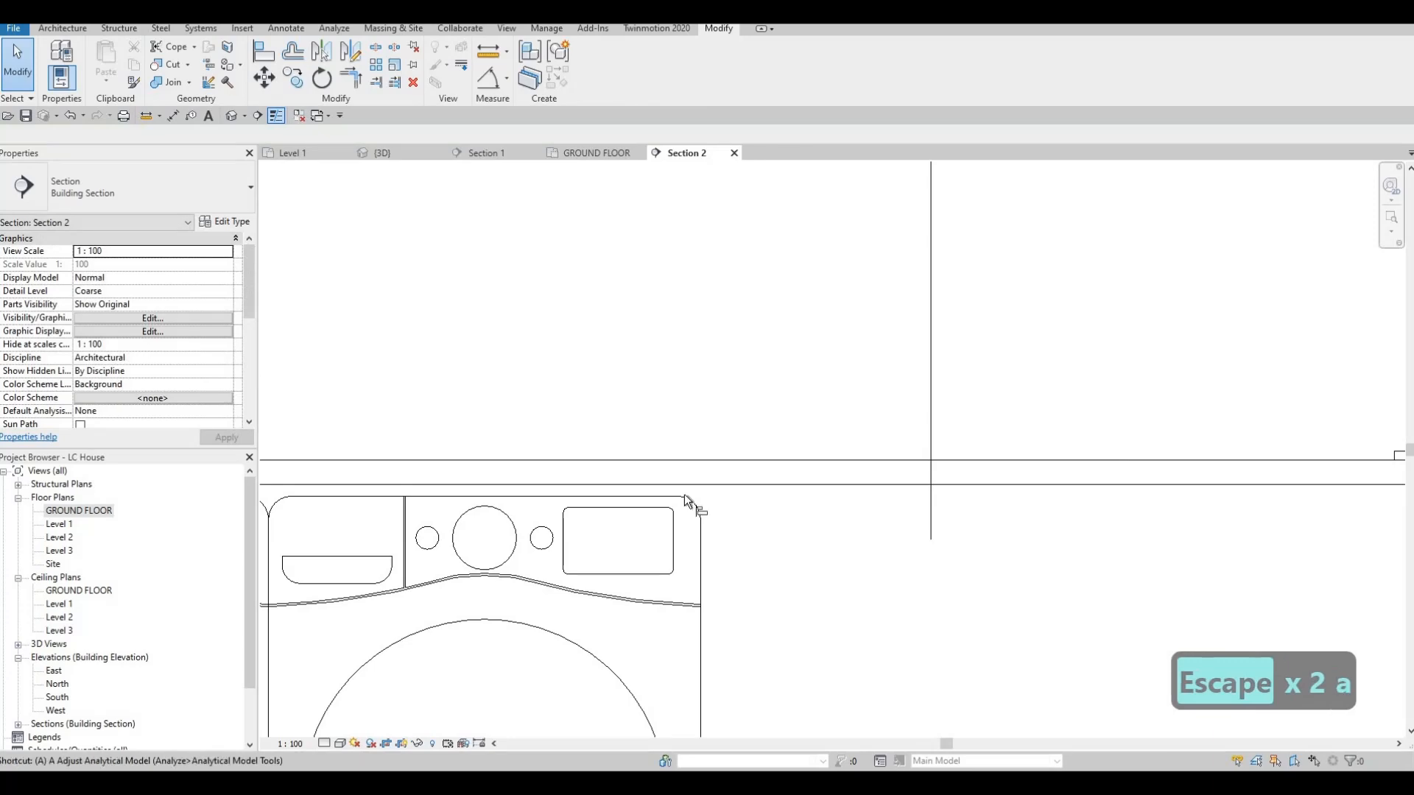
{"action": "key", "text": "l"}
{"action": "left_click", "coordinate": [602, 497]}
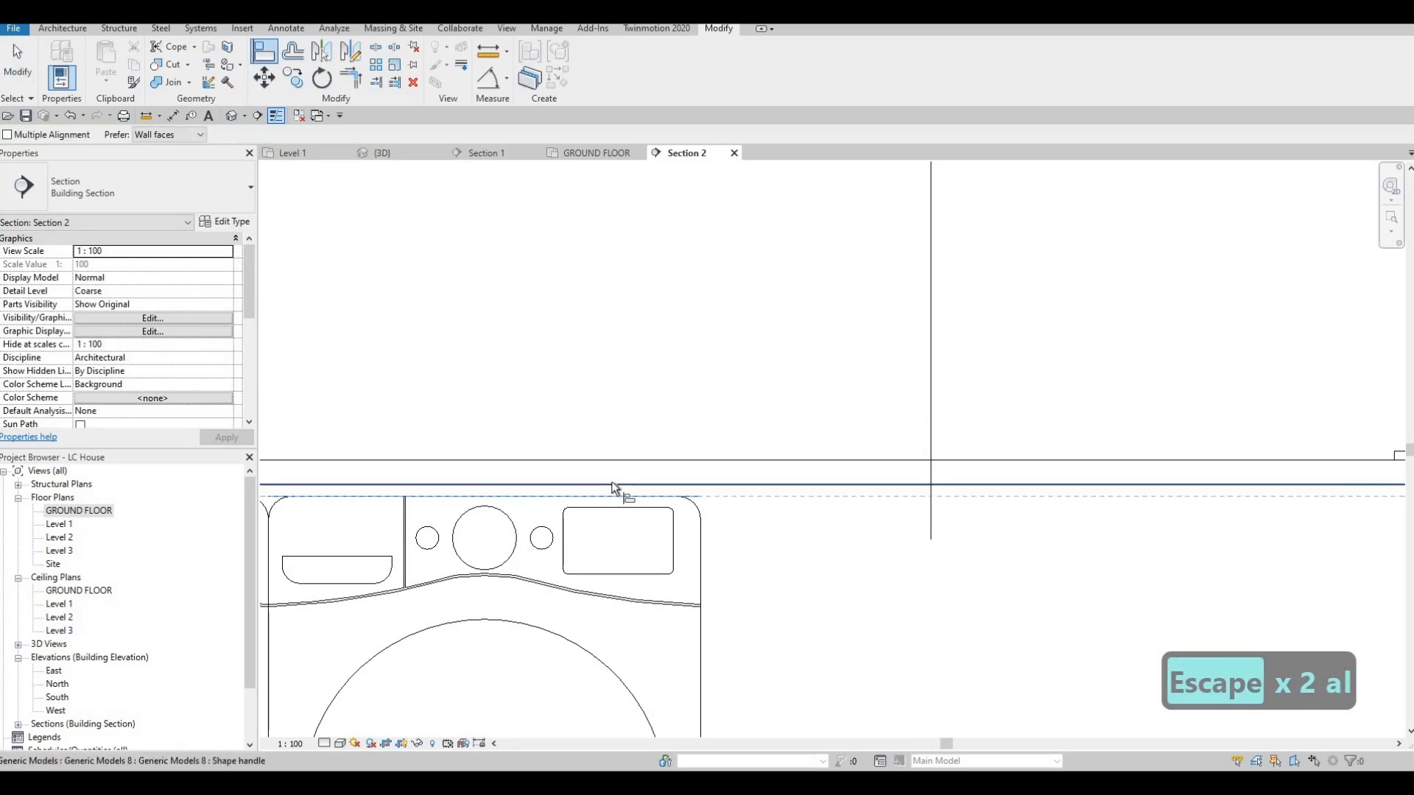
{"action": "left_click", "coordinate": [623, 465]}
{"action": "scroll", "coordinate": [486, 353], "scroll_direction": "down", "scroll_amount": 4}
{"action": "key", "text": "Escape"}
{"action": "key", "text": "Escape"}
{"action": "key", "text": "Escape"}
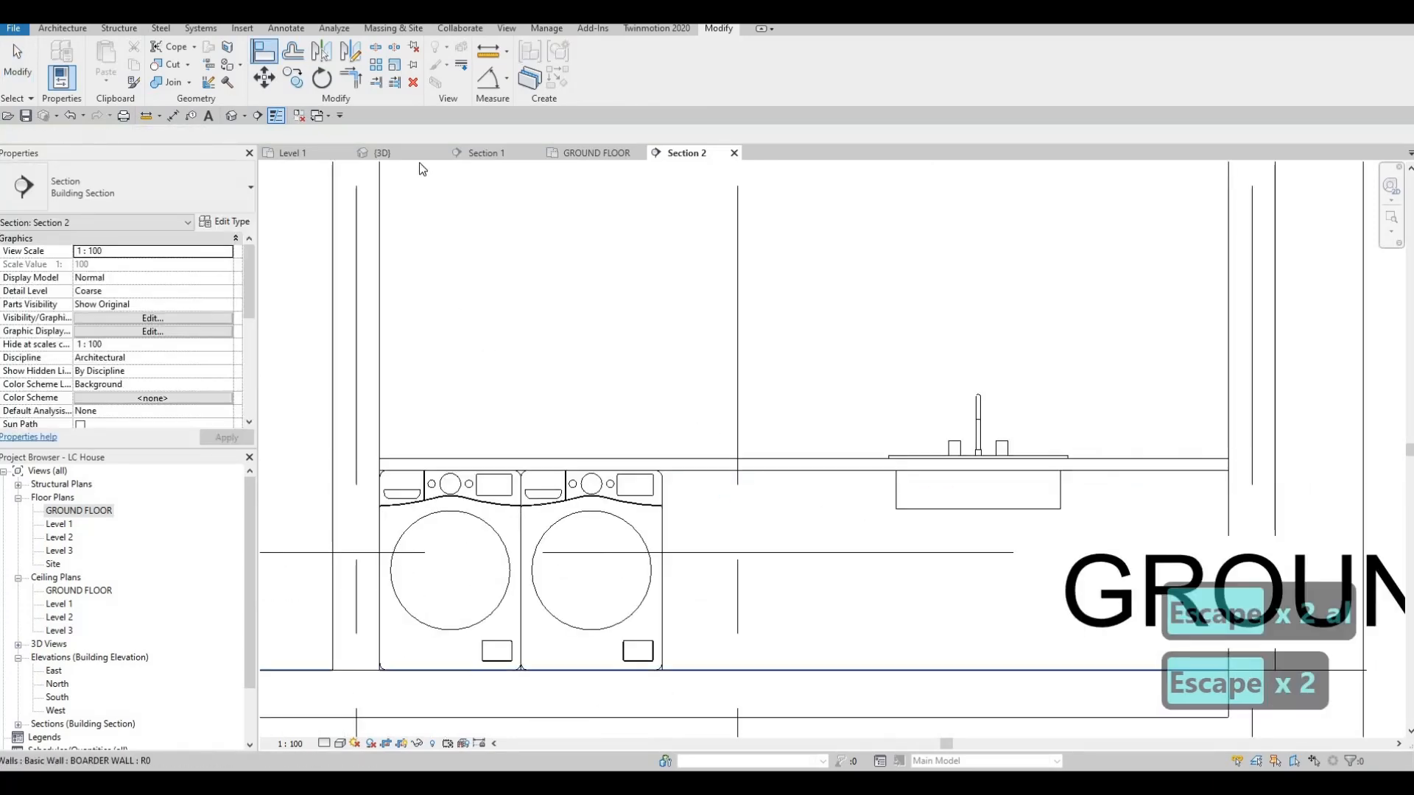
Reopen the countertop model for in-place editing in the ground floor plan and start a new solid extrusion
{"action": "left_click", "coordinate": [382, 152]}
{"action": "middle_click_drag", "start_coordinate": [470, 319], "coordinate": [681, 427], "text": "shift"}
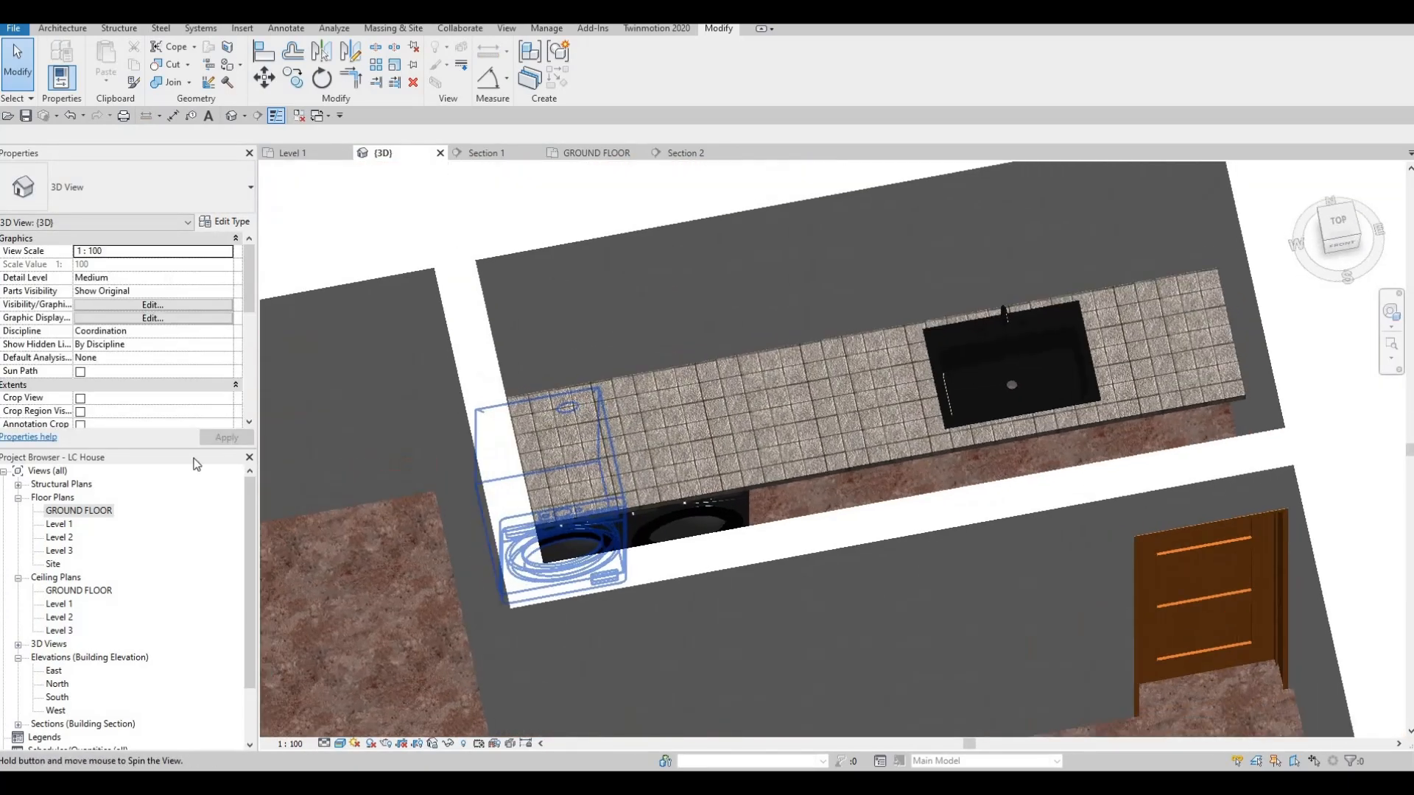
{"action": "double_click", "coordinate": [76, 512]}
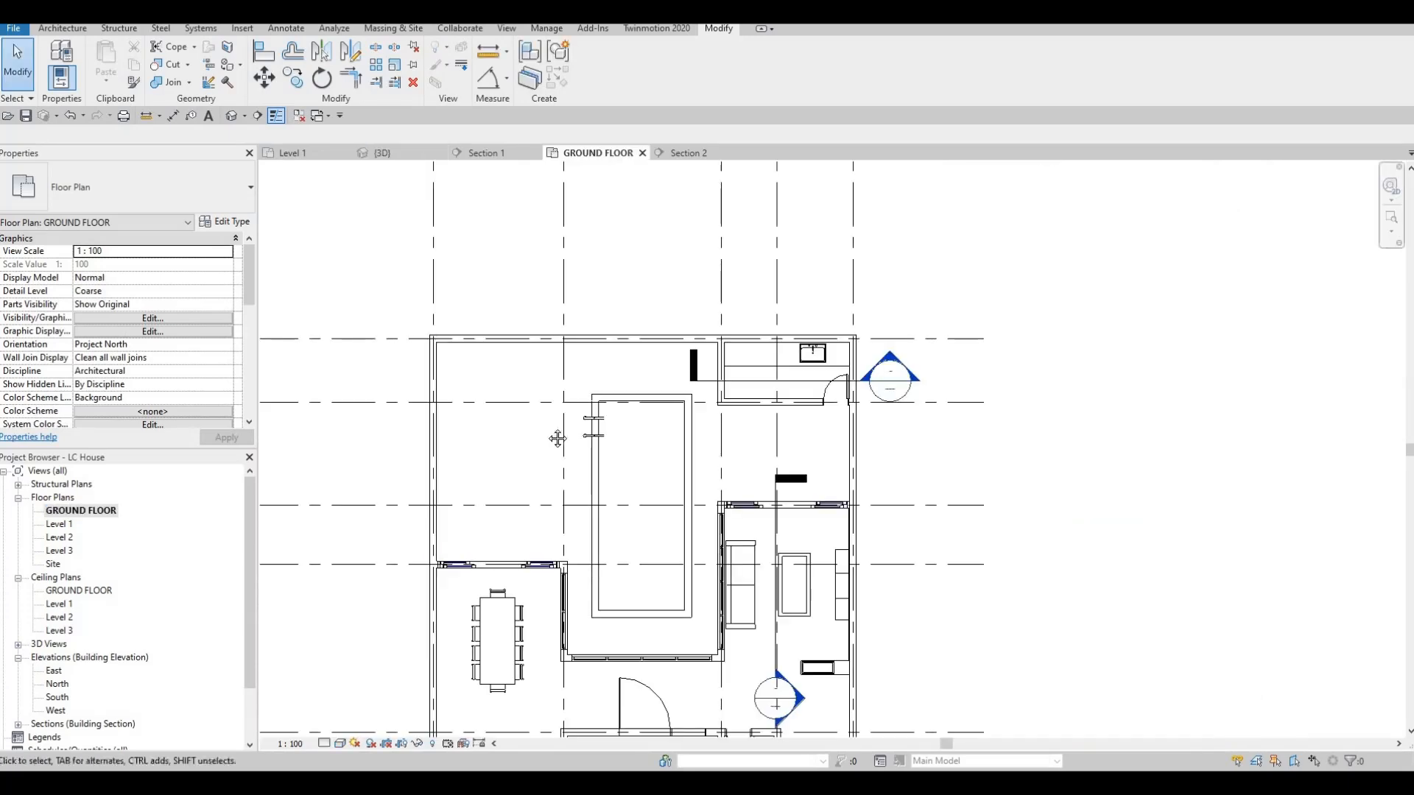
{"action": "middle_click_drag", "start_coordinate": [834, 343], "coordinate": [727, 356]}
{"action": "scroll", "coordinate": [726, 357], "scroll_direction": "up", "scroll_amount": 3}
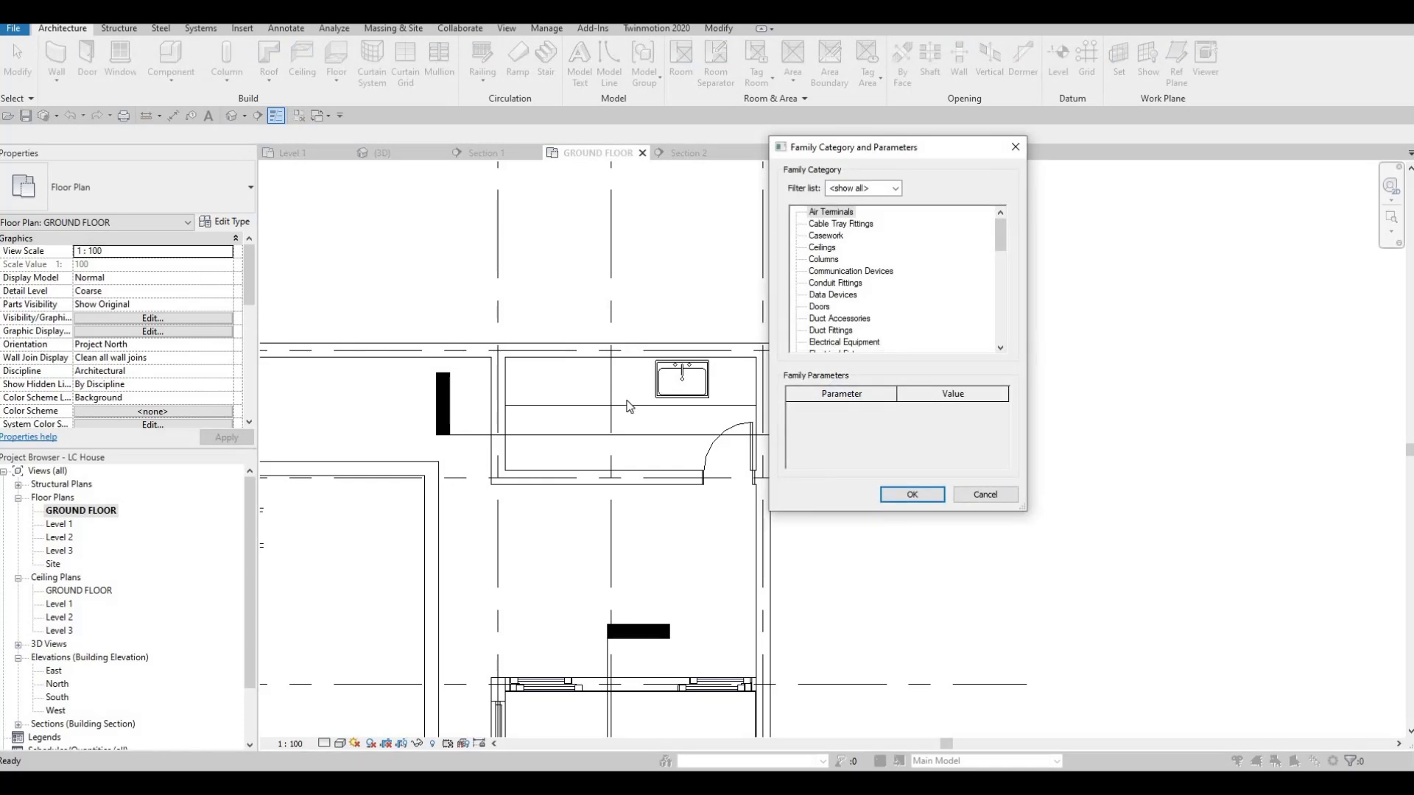
{"action": "key", "text": "Escape"}
{"action": "key", "text": "Escape"}
{"action": "left_click", "coordinate": [552, 404]}
{"action": "left_click", "coordinate": [588, 76]}
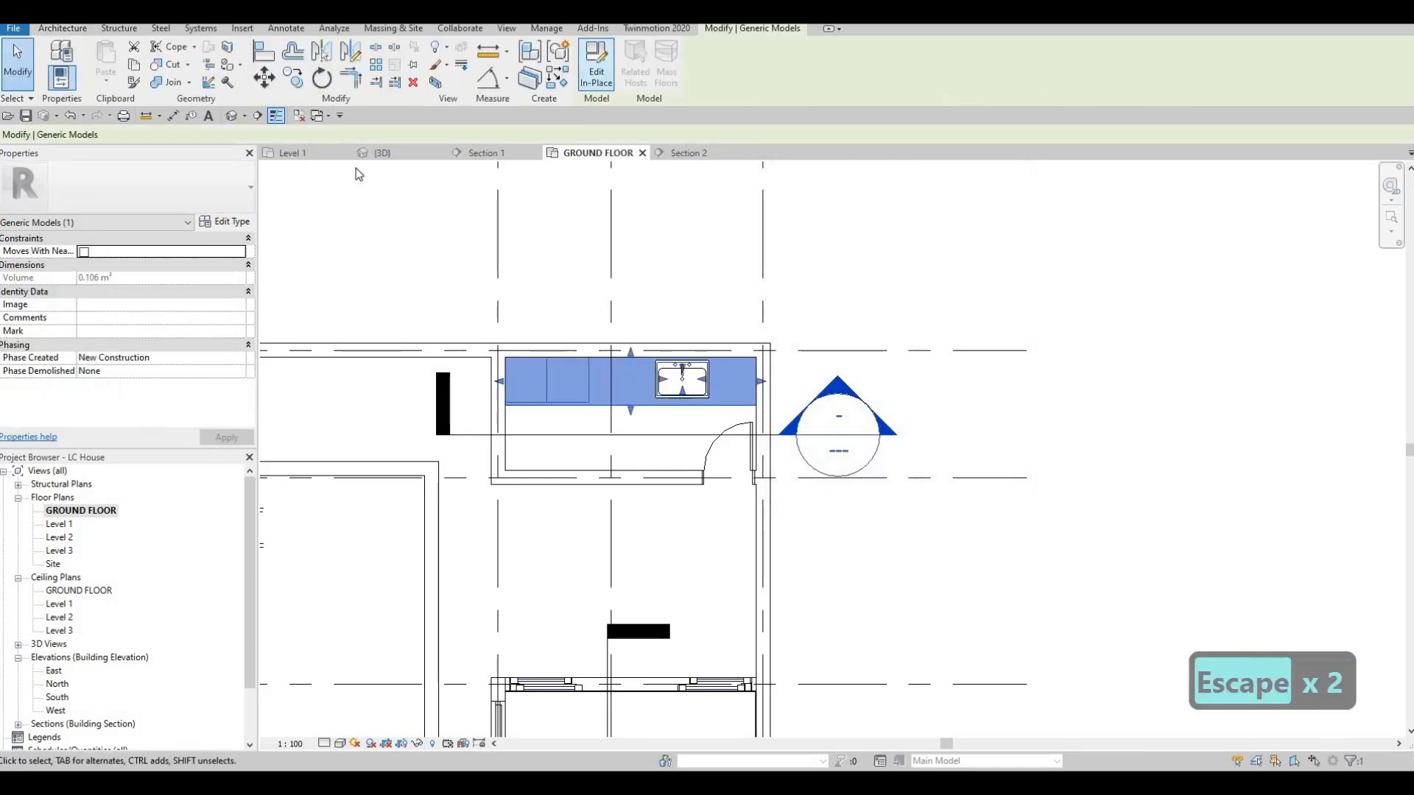
{"action": "left_click", "coordinate": [121, 62]}
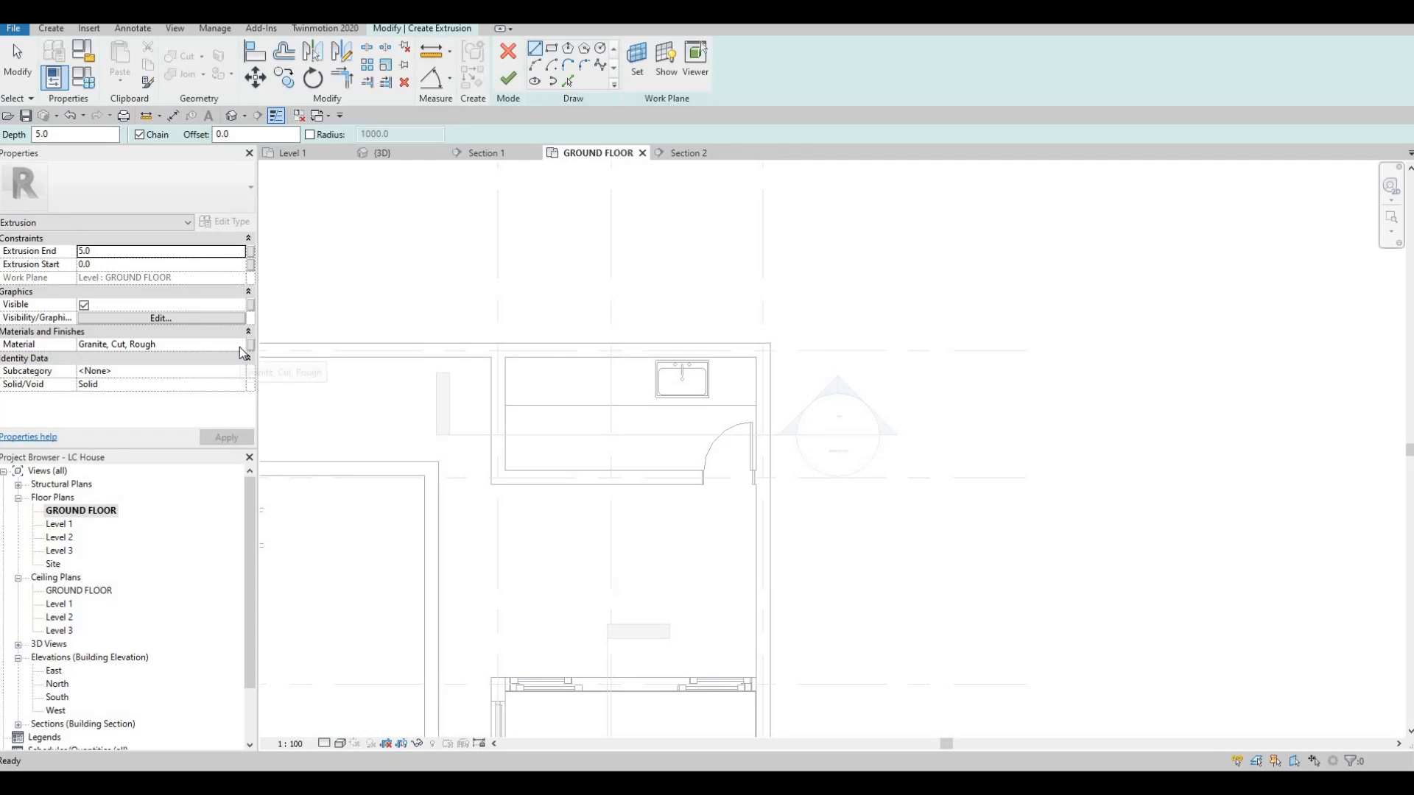
Assign the Glulam 32c wood material from the AEC Materials library to the new extrusion
{"action": "left_click", "coordinate": [221, 344]}
{"action": "left_click", "coordinate": [245, 344]}
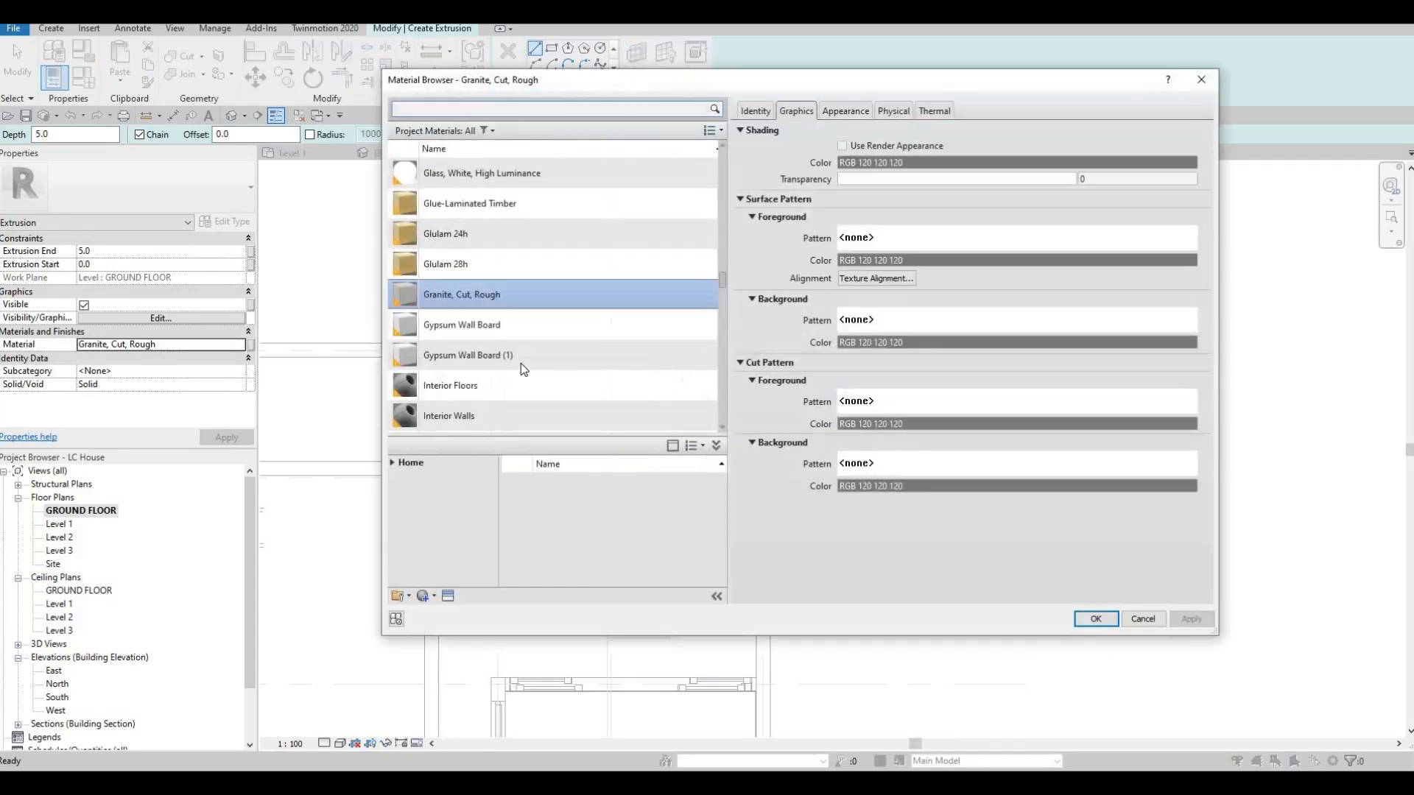
{"action": "left_click", "coordinate": [392, 462]}
{"action": "left_click", "coordinate": [398, 492]}
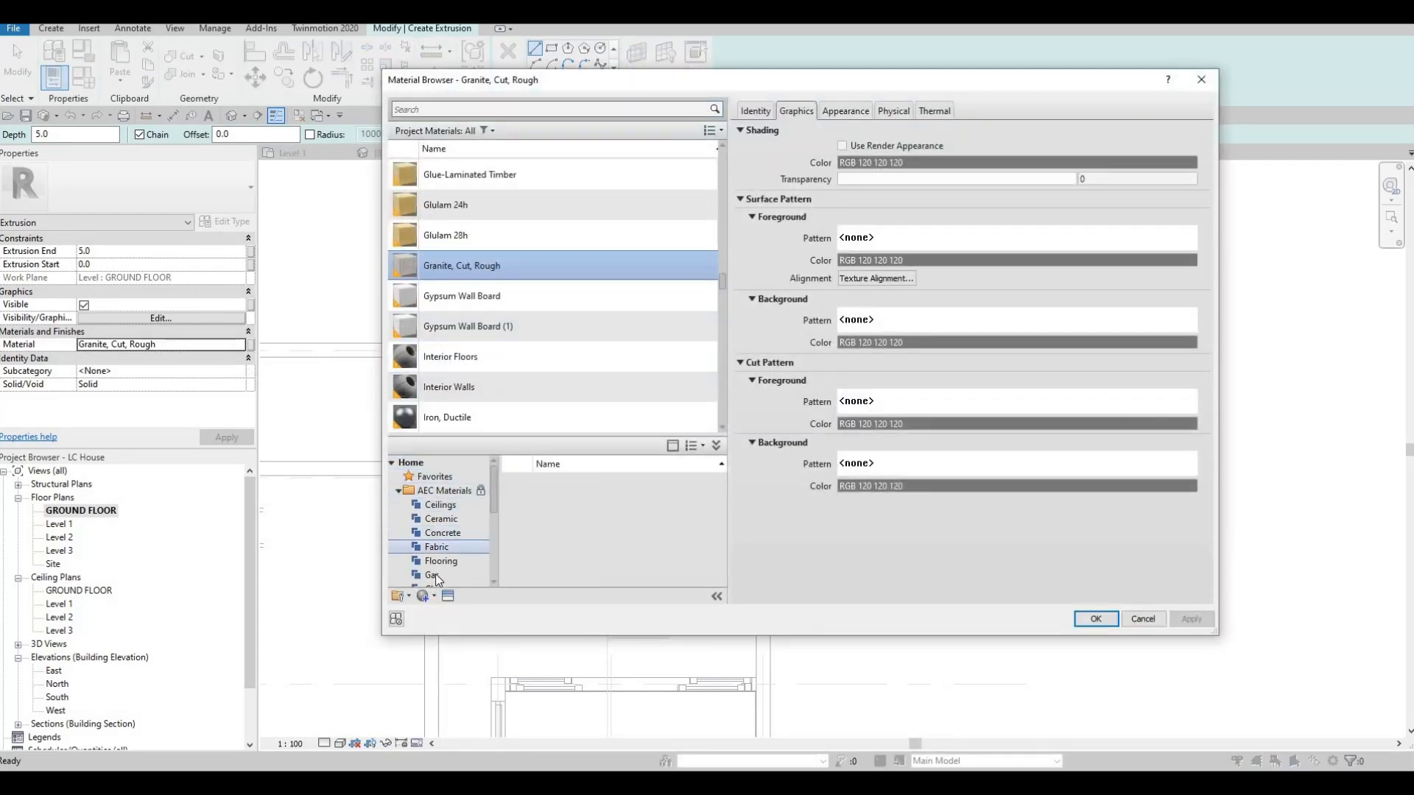
{"action": "scroll", "coordinate": [434, 575], "scroll_direction": "down", "scroll_amount": 5}
{"action": "left_click", "coordinate": [434, 575]}
{"action": "scroll", "coordinate": [663, 563], "scroll_direction": "down", "scroll_amount": 4}
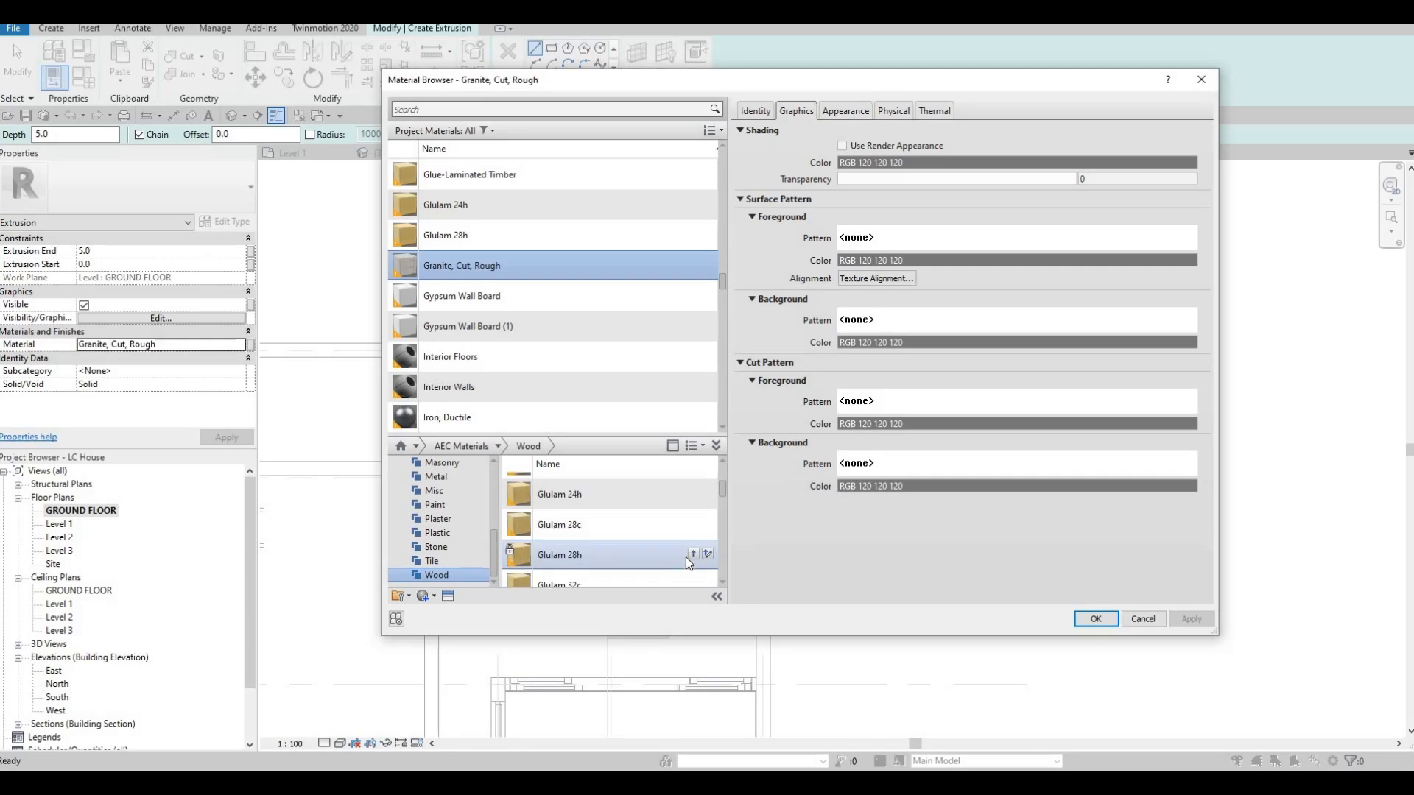
{"action": "scroll", "coordinate": [688, 571], "scroll_direction": "down", "scroll_amount": 1}
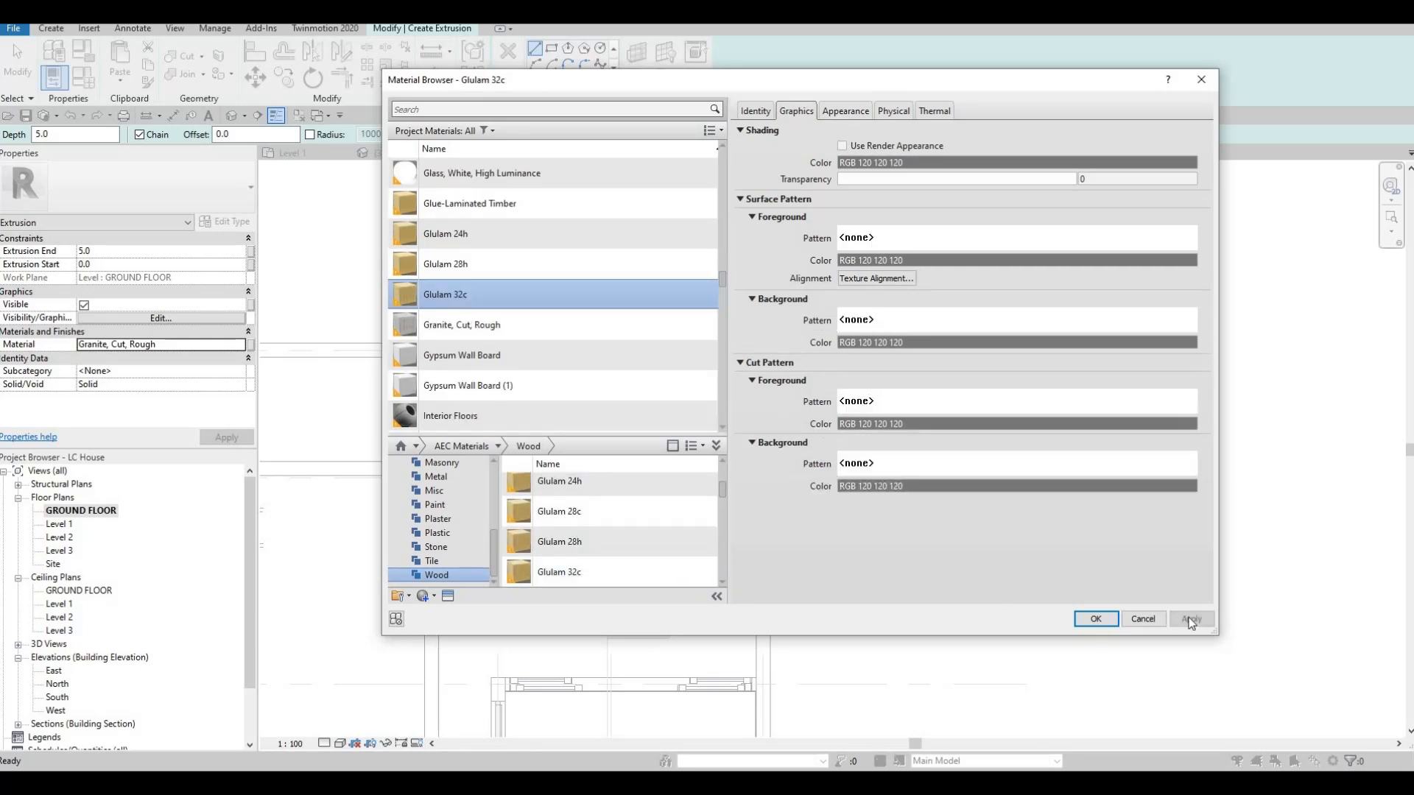
{"action": "key", "text": "Return"}
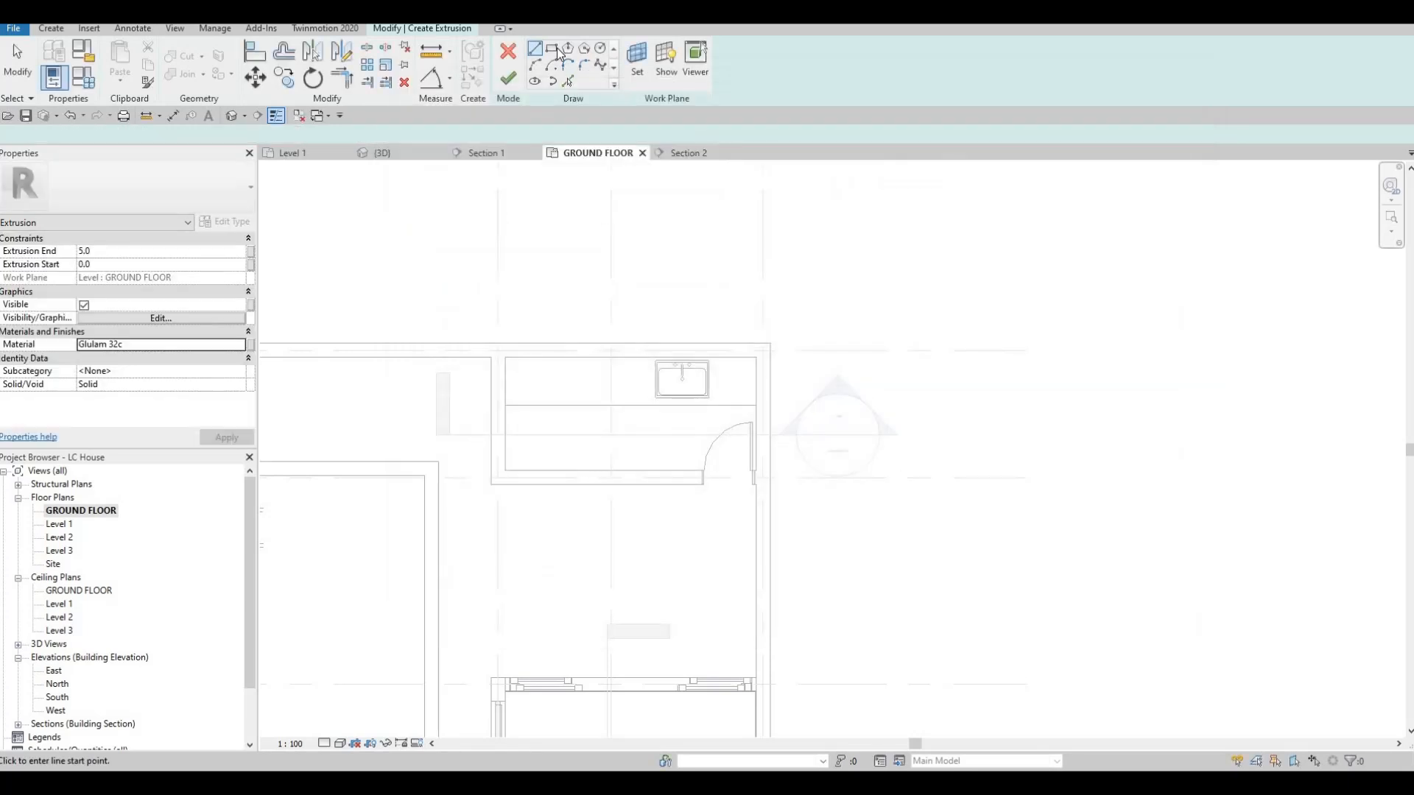
Sketch a rectangle about 685 mm deep along the sink wall, from the washers' edge to the side wall, and finish the extrusion and model
{"action": "scroll", "coordinate": [587, 404], "scroll_direction": "up", "scroll_amount": 3}
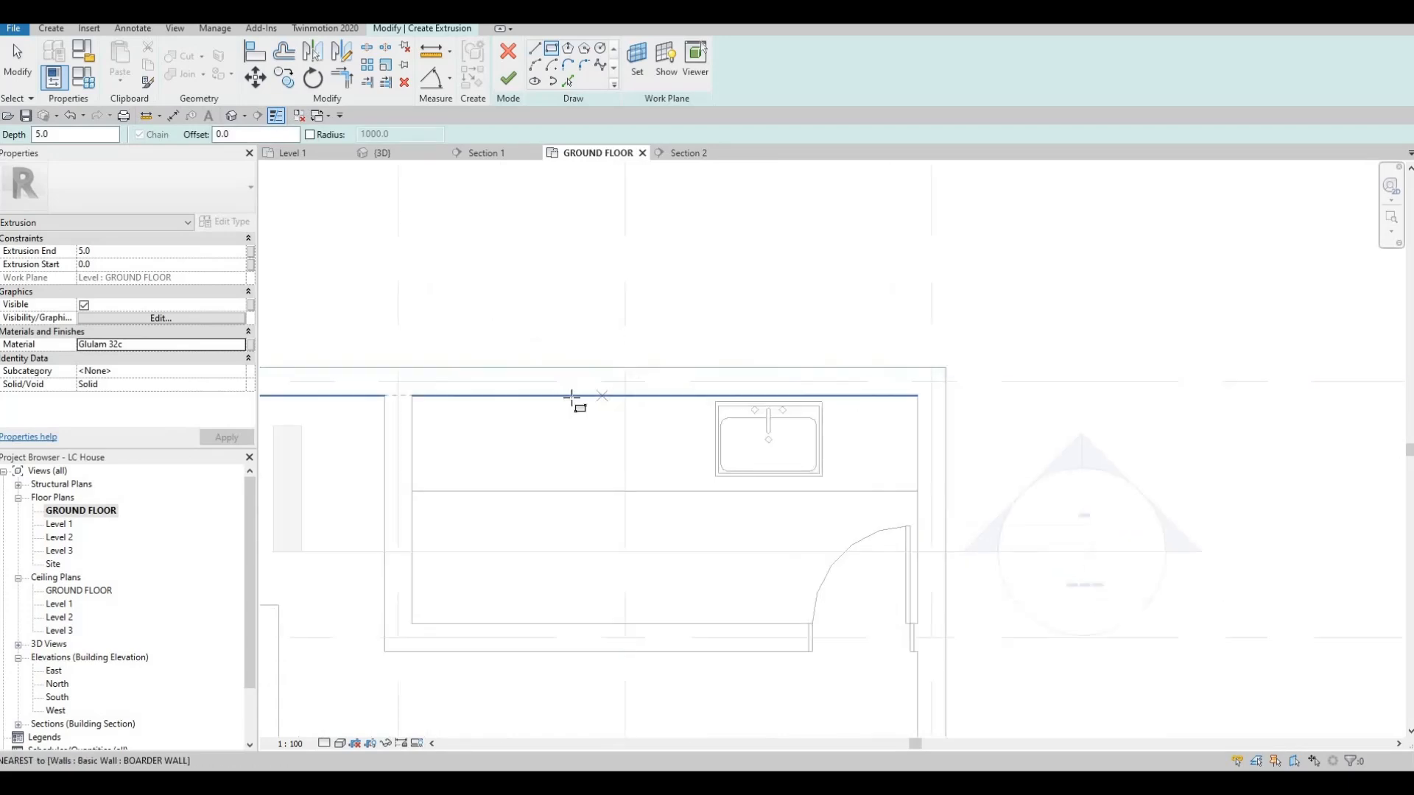
{"action": "left_click", "coordinate": [581, 395]}
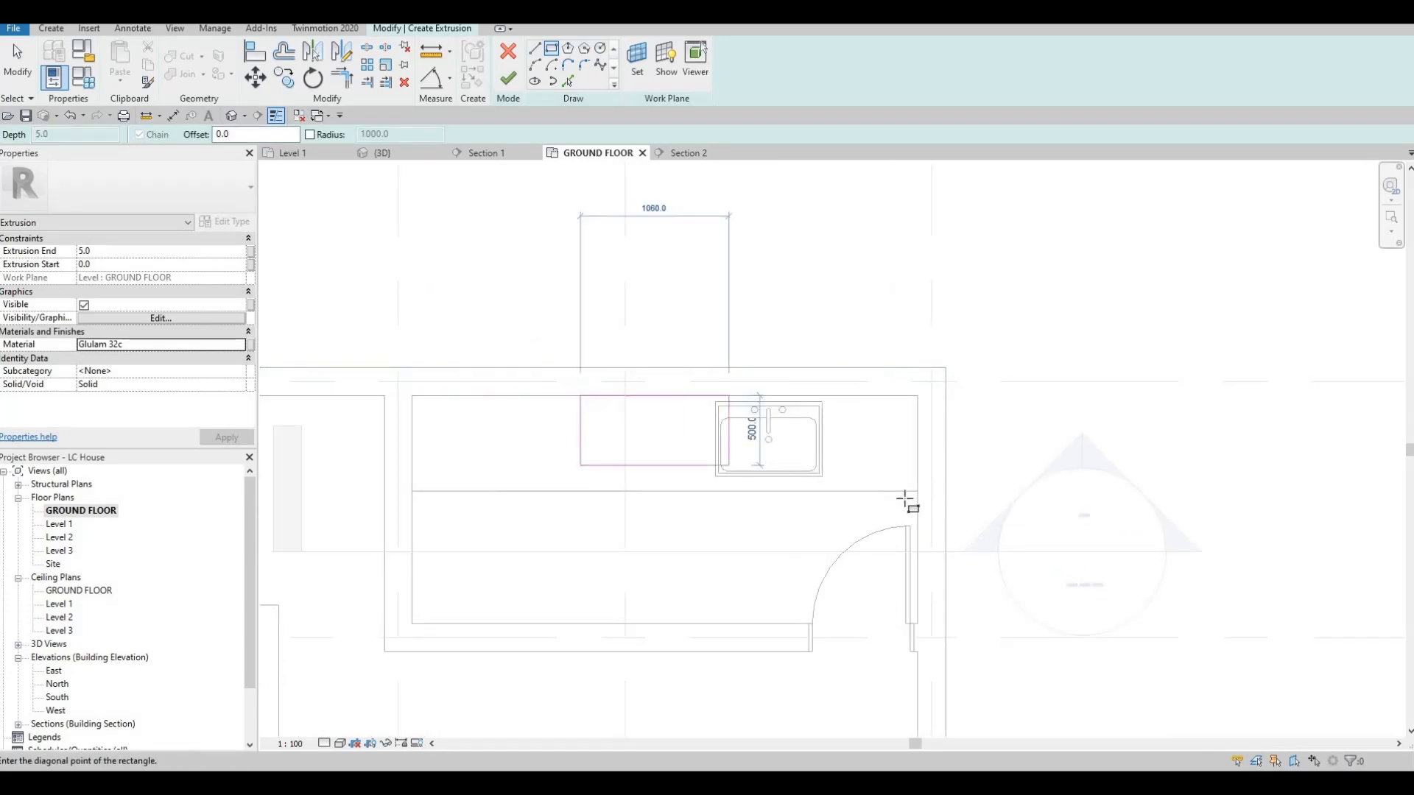
{"action": "scroll", "coordinate": [917, 490], "scroll_direction": "up", "scroll_amount": 3}
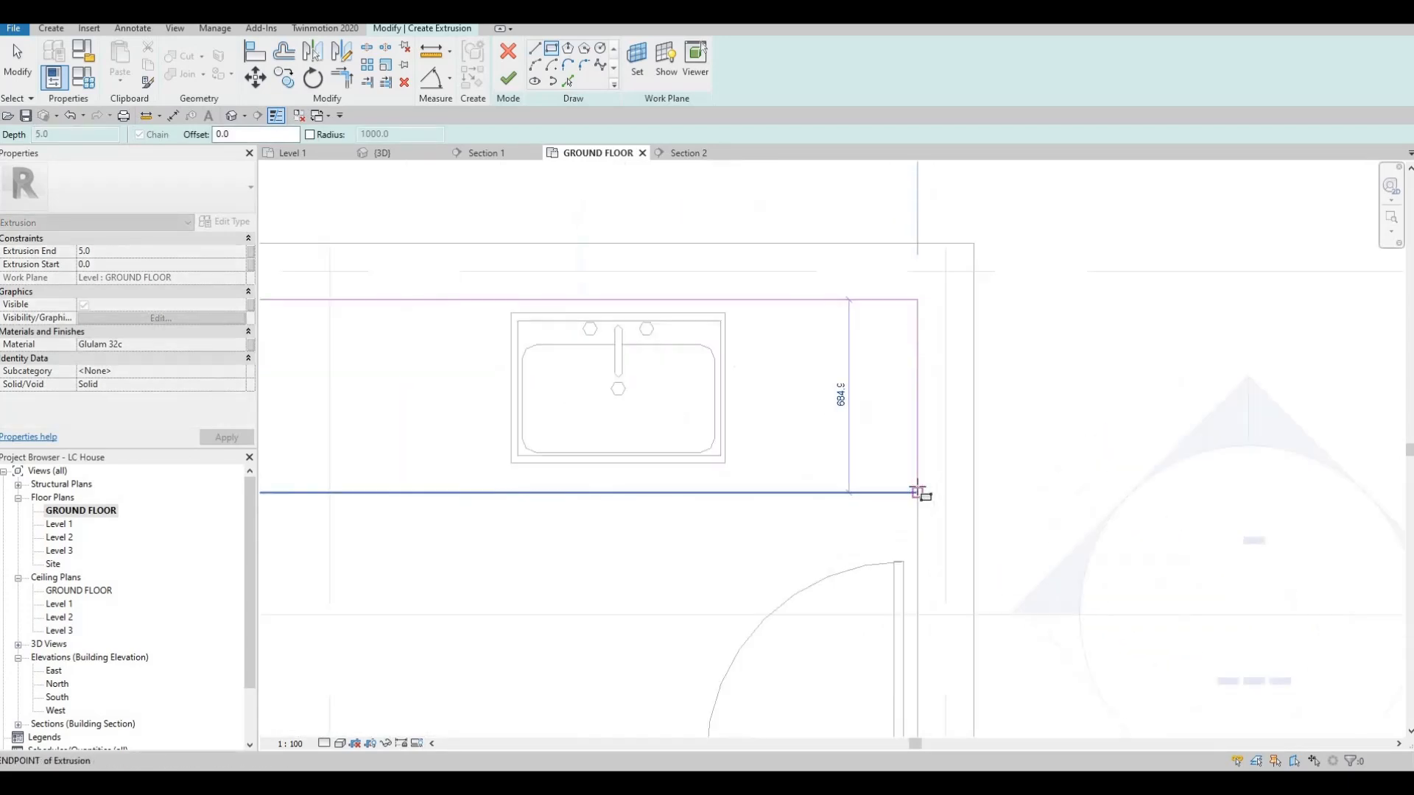
{"action": "left_click", "coordinate": [877, 412]}
{"action": "scroll", "coordinate": [884, 420], "scroll_direction": "down", "scroll_amount": 4}
{"action": "key", "text": "Escape"}
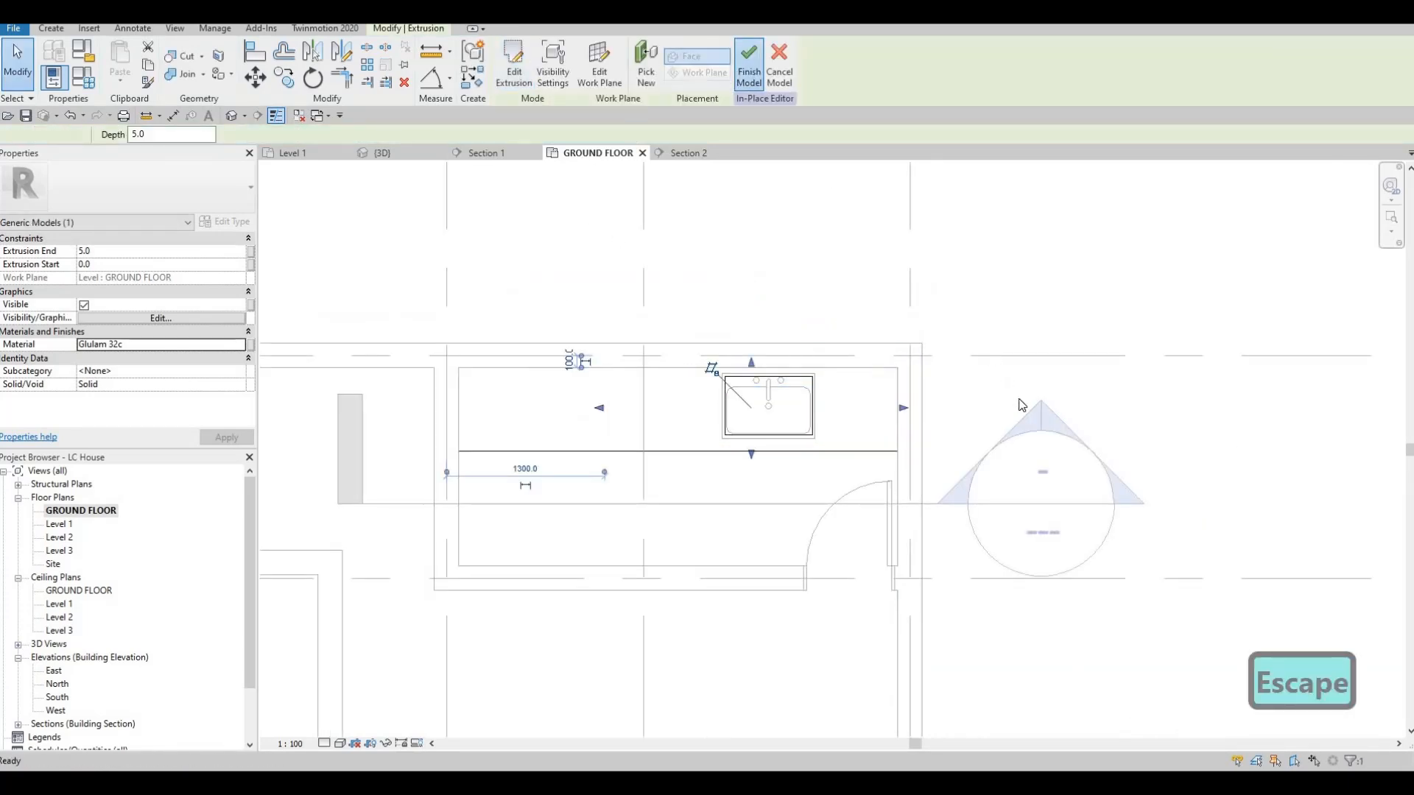
{"action": "key", "text": "Escape"}
In the laundry section view, stretch the new wood block's top face from the floor up to the countertop's underside
{"action": "double_click", "coordinate": [834, 504]}
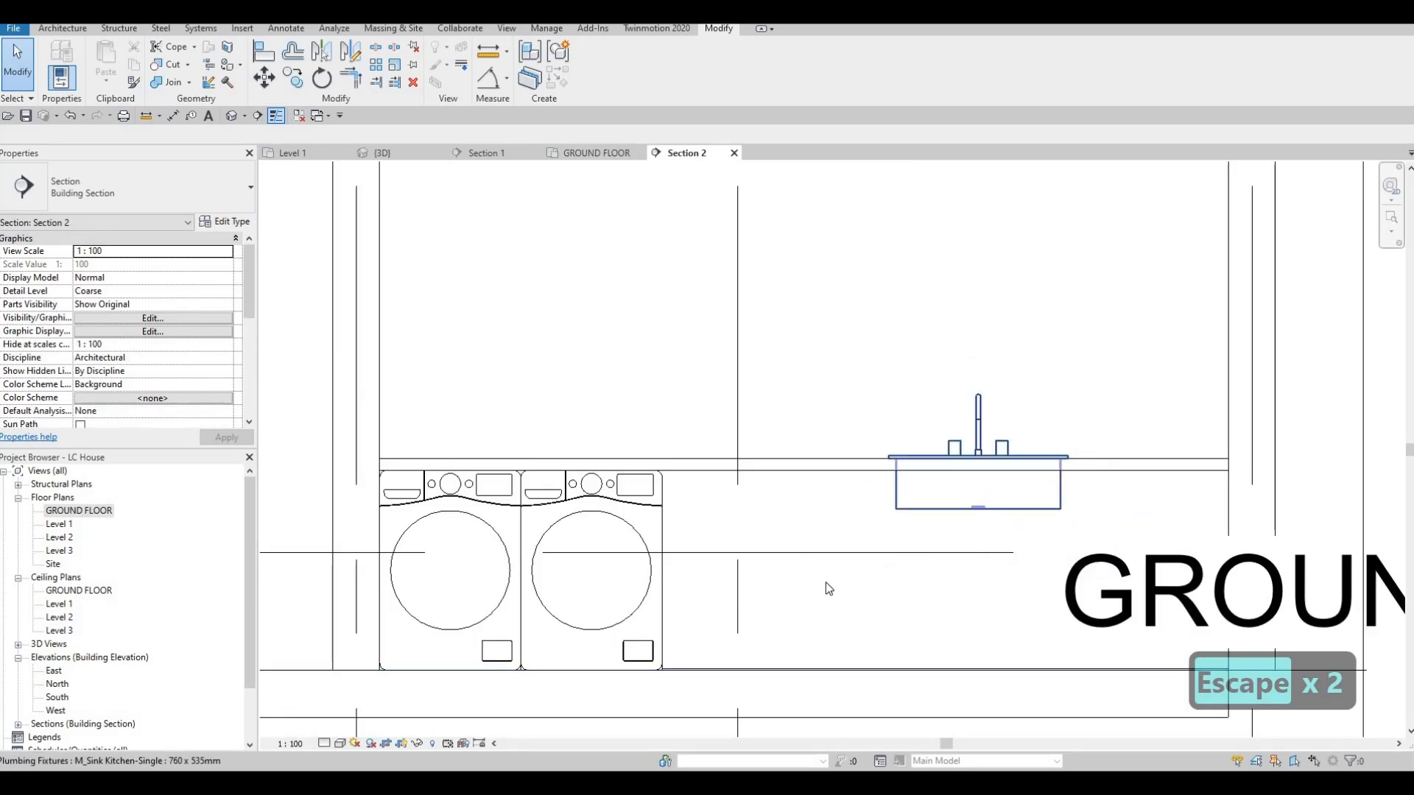
{"action": "scroll", "coordinate": [827, 600], "scroll_direction": "down", "scroll_amount": 2}
{"action": "scroll", "coordinate": [923, 603], "scroll_direction": "up", "scroll_amount": 2}
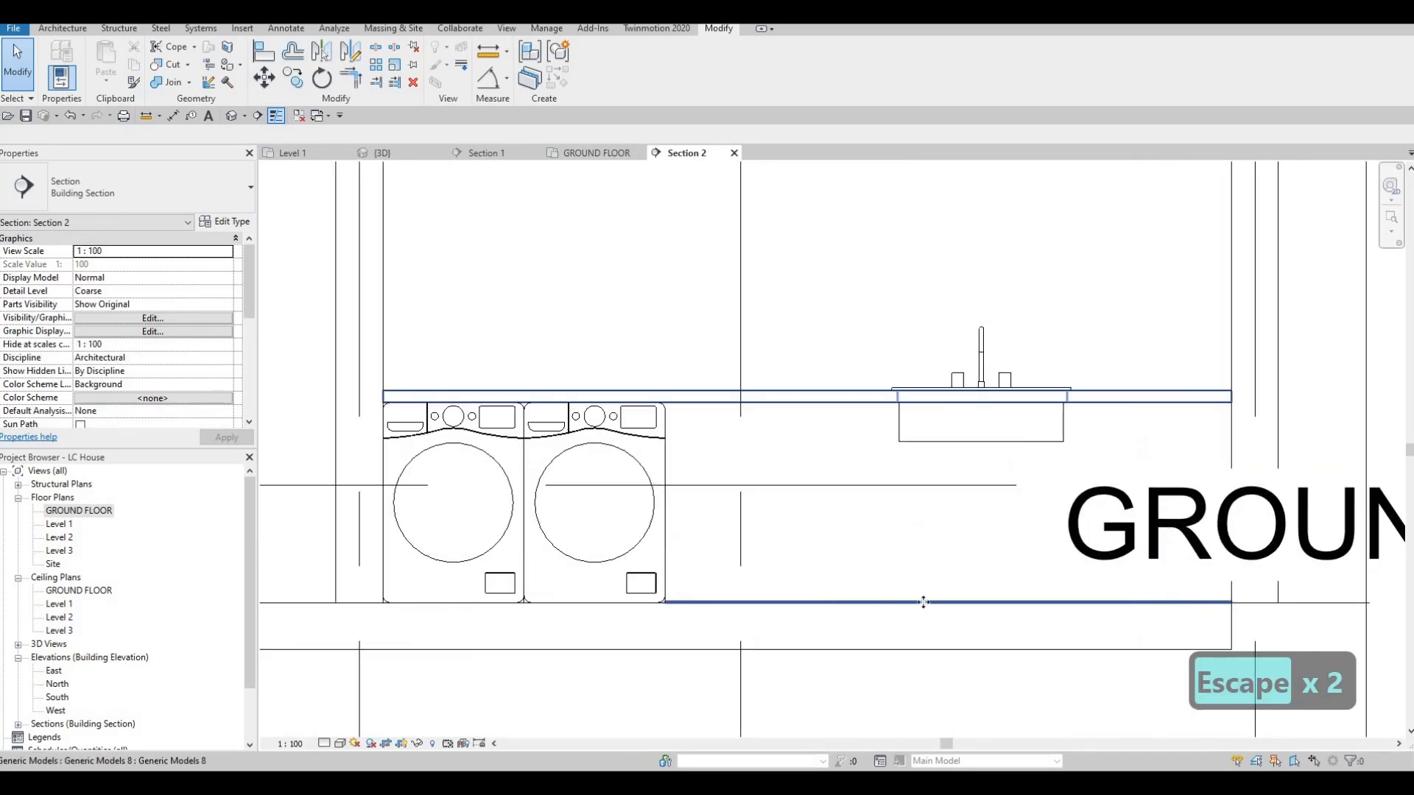
{"action": "left_click", "coordinate": [927, 603]}
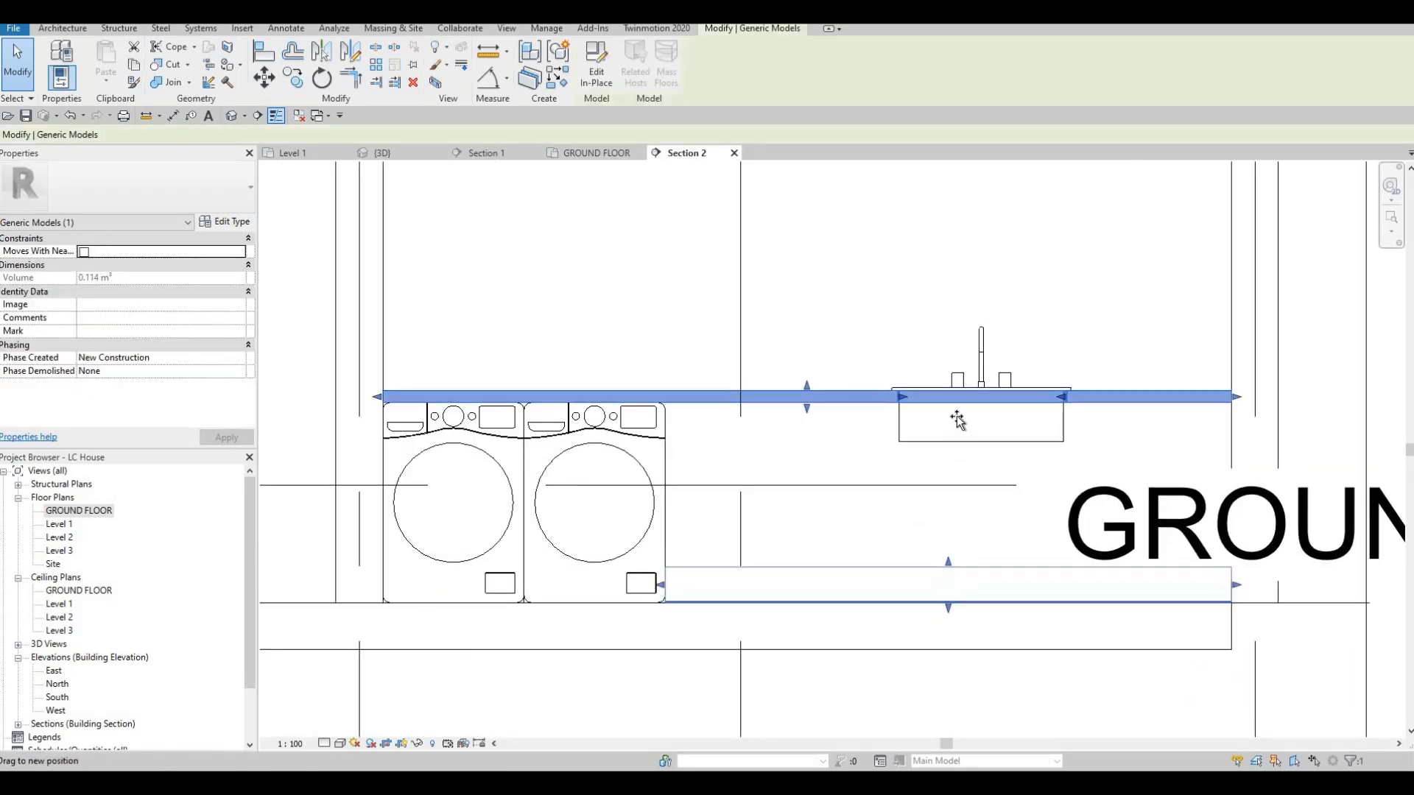
{"action": "left_click_drag", "start_coordinate": [957, 420], "coordinate": [957, 404]}
{"action": "key", "text": "Escape"}
{"action": "key", "text": "Escape"}
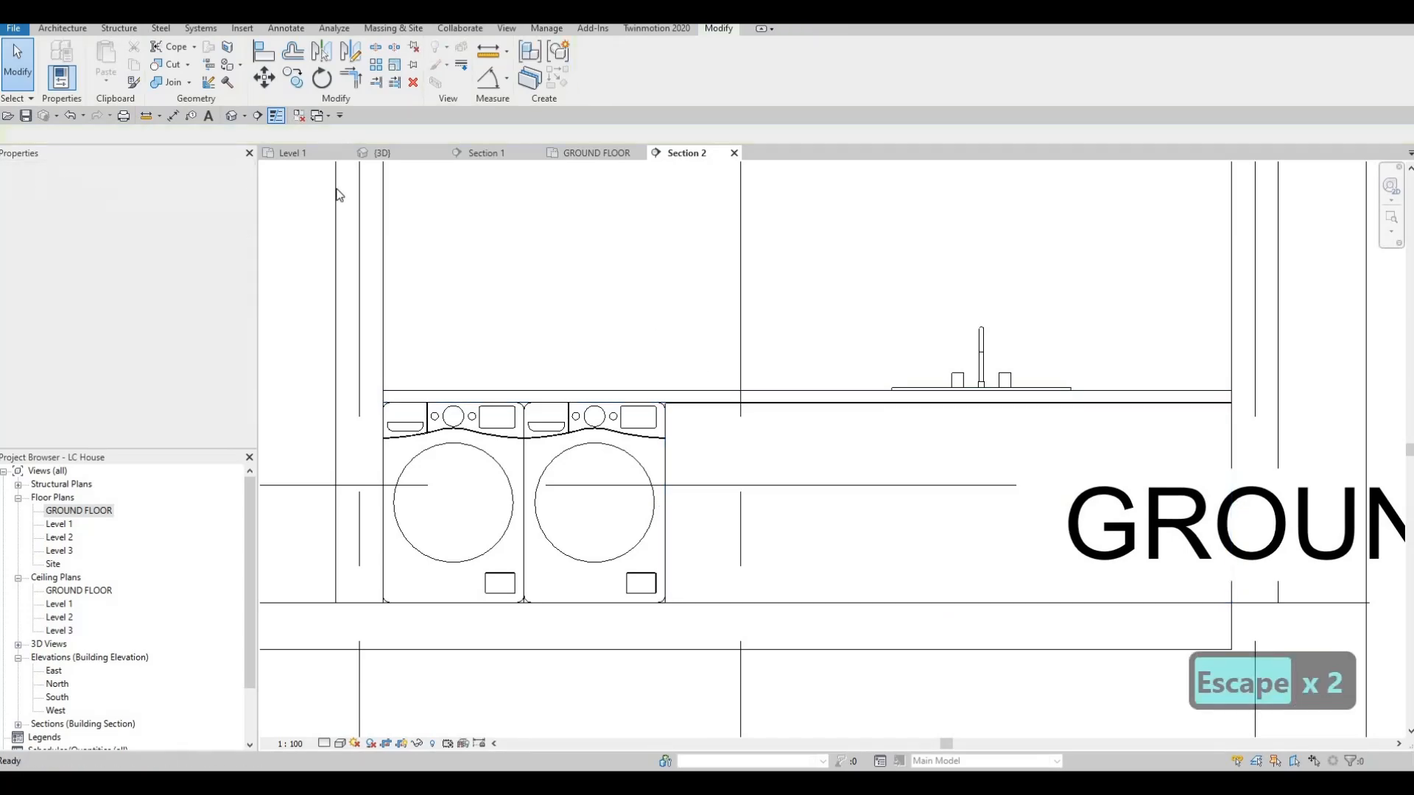
{"action": "key", "text": "Escape"}
Check the wood block around the sink in 3D, and start a void extrusion in the countertop model from the ground floor plan
{"action": "left_click", "coordinate": [387, 152]}
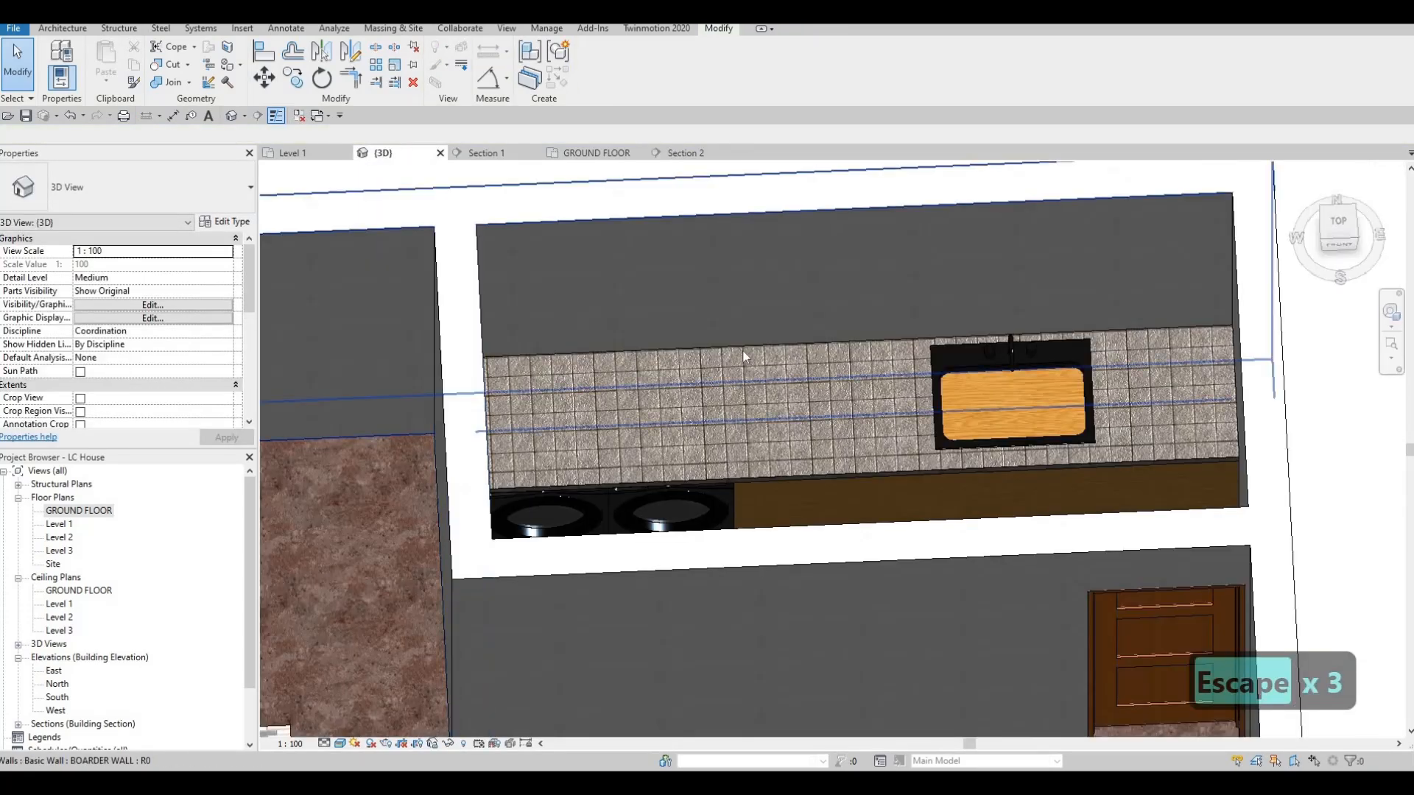
{"action": "scroll", "coordinate": [742, 351], "scroll_direction": "down", "scroll_amount": 3}
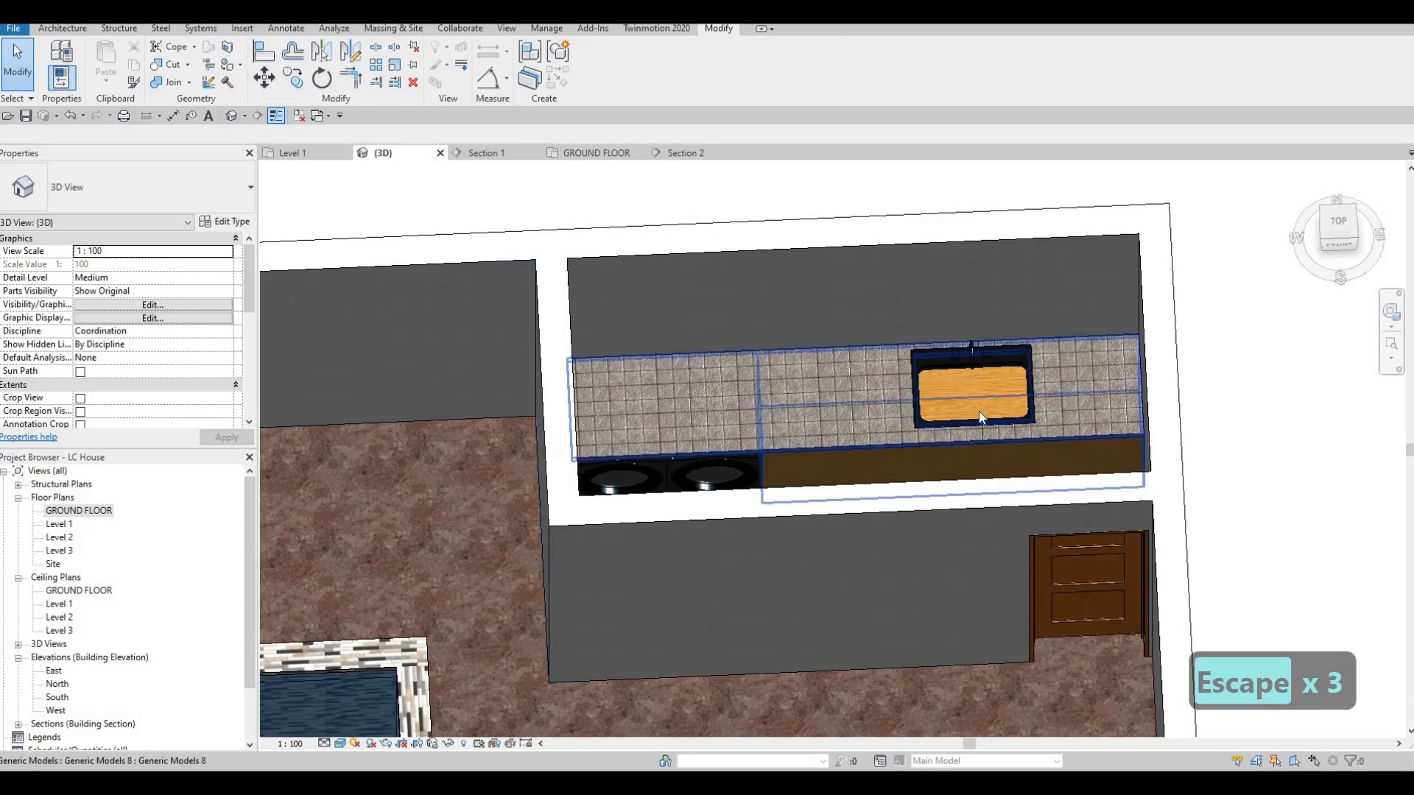
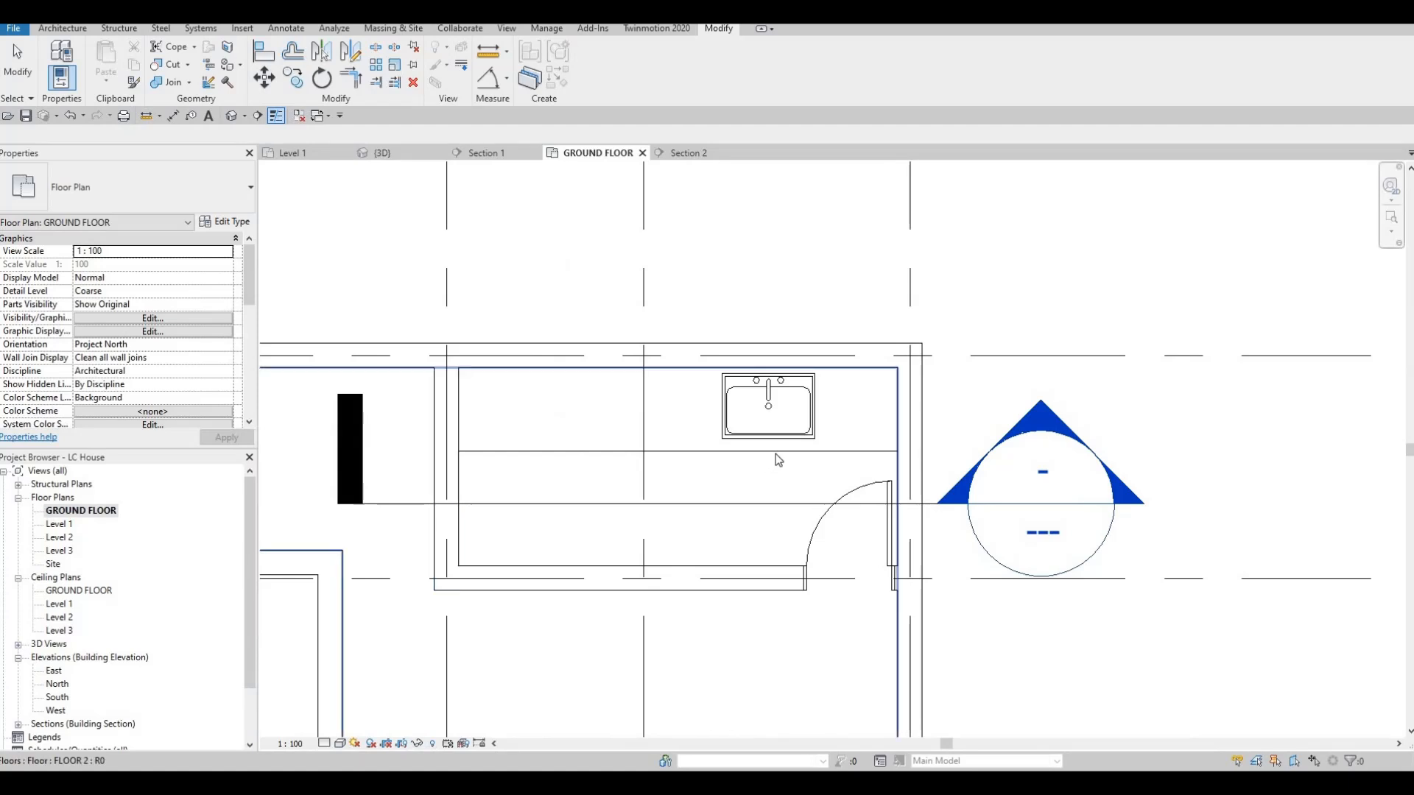
{"action": "left_click", "coordinate": [597, 251]}
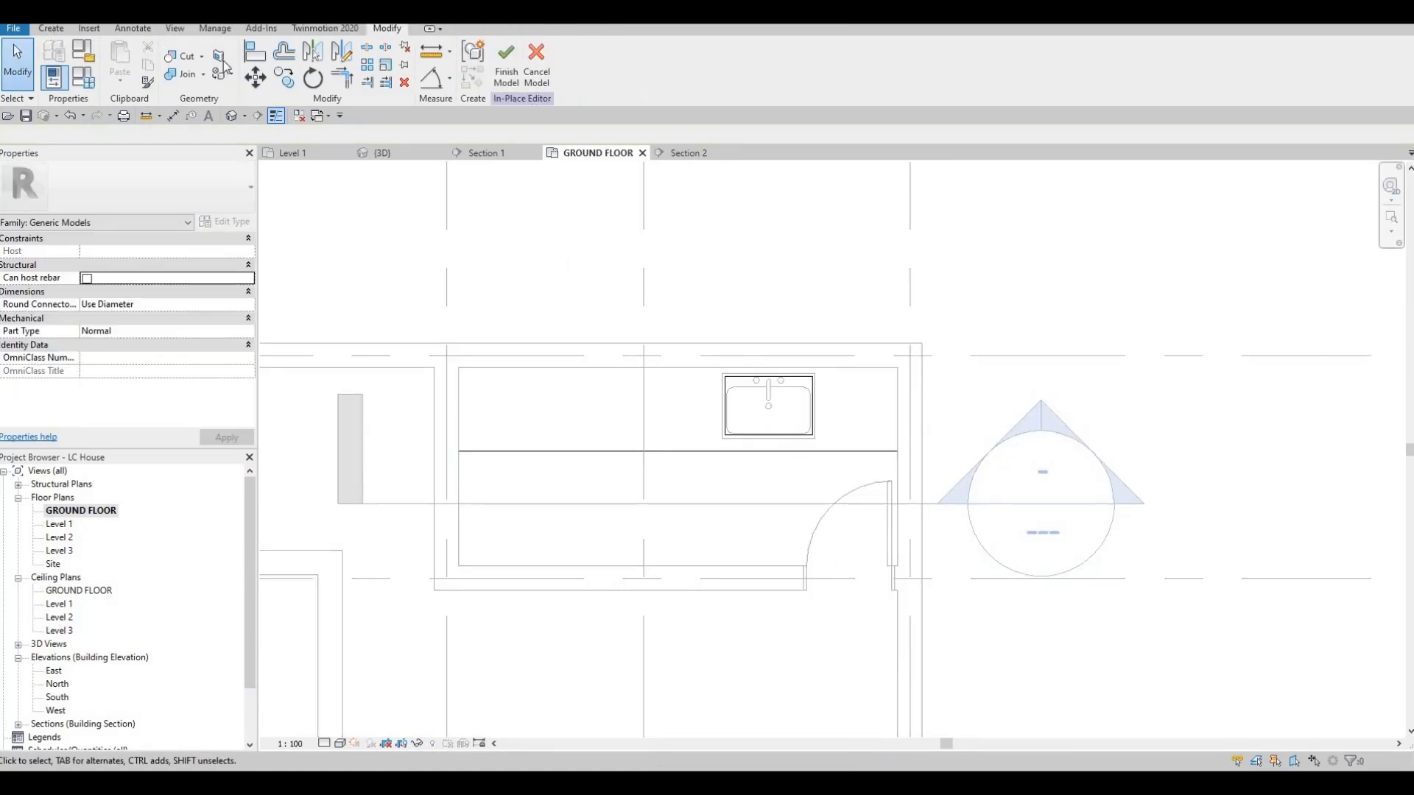
{"action": "left_click", "coordinate": [284, 74]}
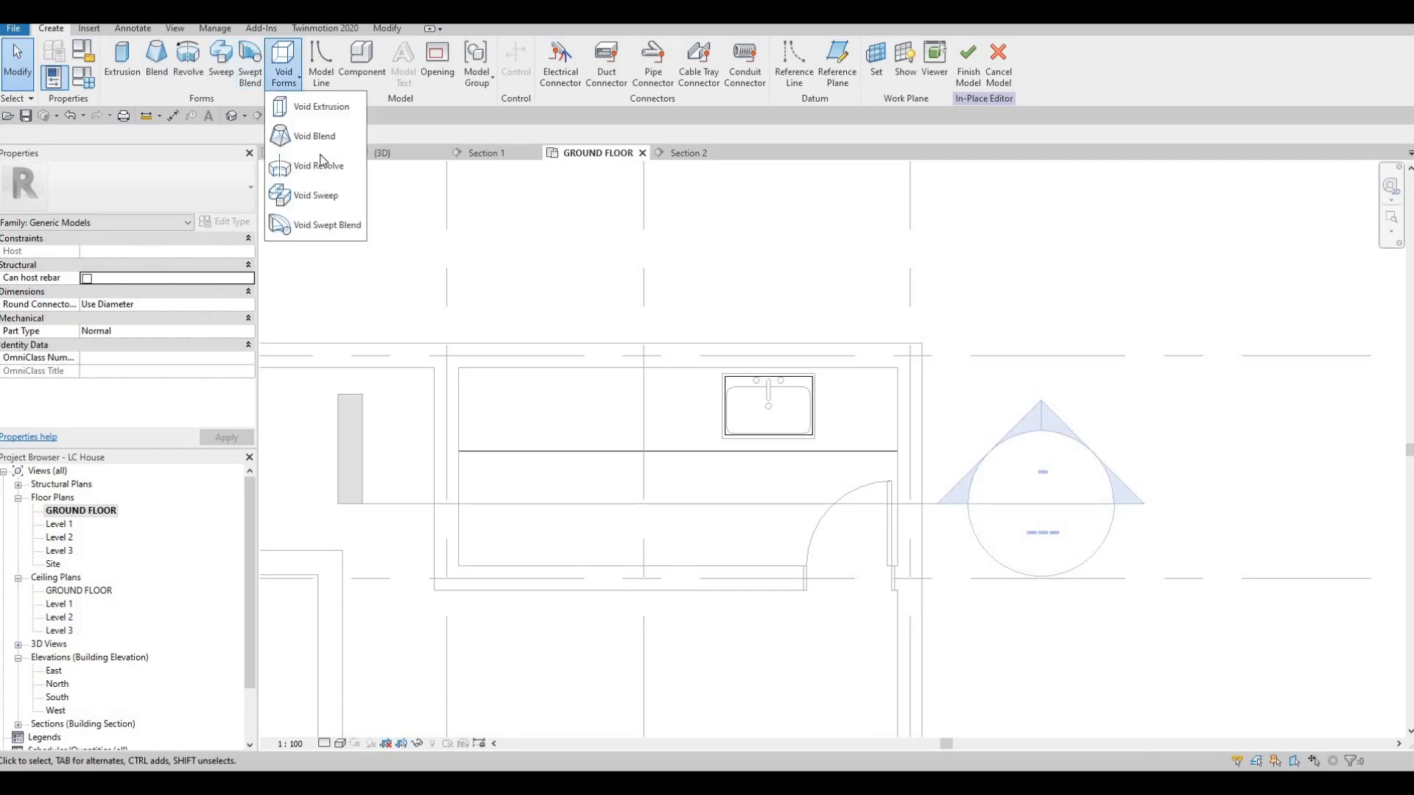
{"action": "left_click", "coordinate": [321, 106]}
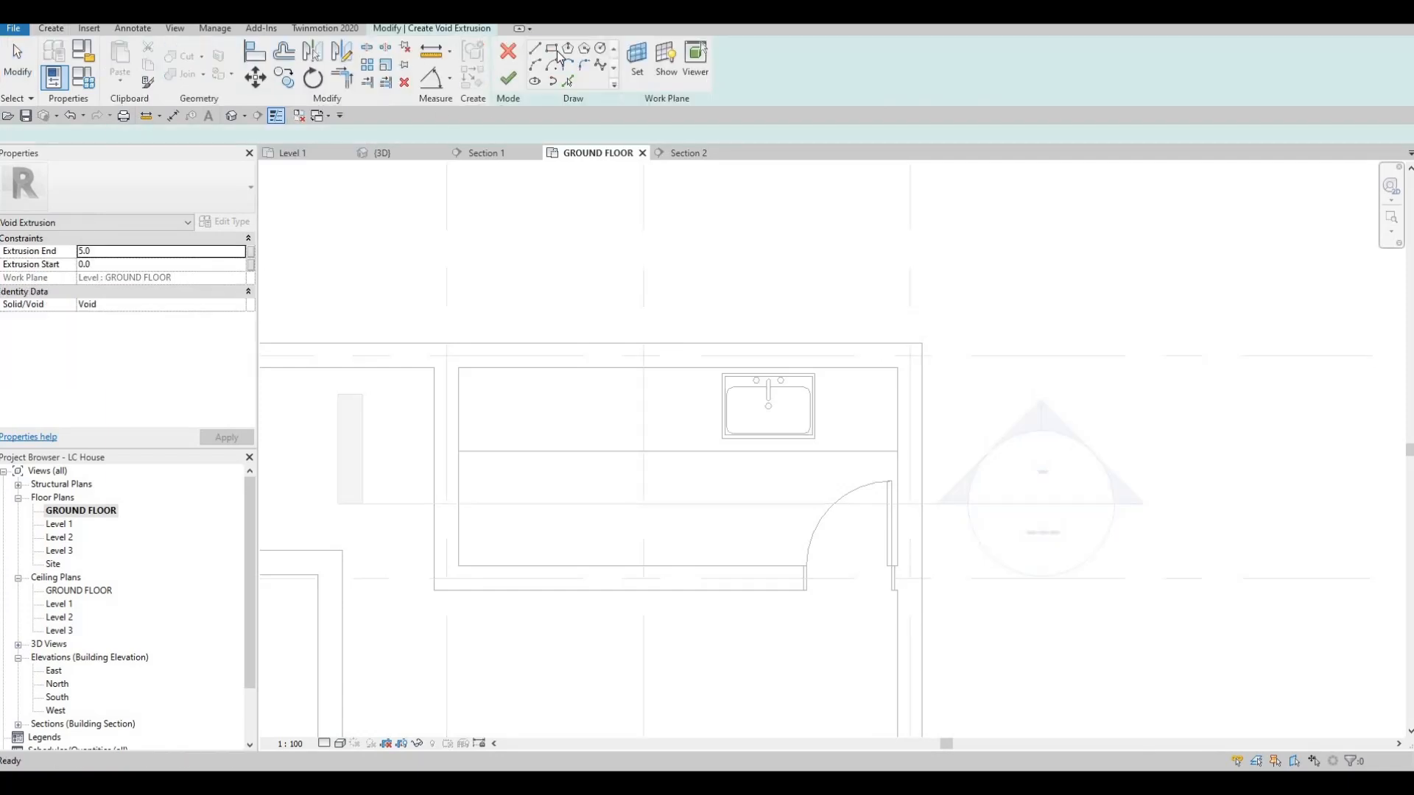
Sketch the void's rectangular profile along the sink's inner rim outline, about 480 mm deep
{"action": "scroll", "coordinate": [726, 388], "scroll_direction": "up", "scroll_amount": 5}
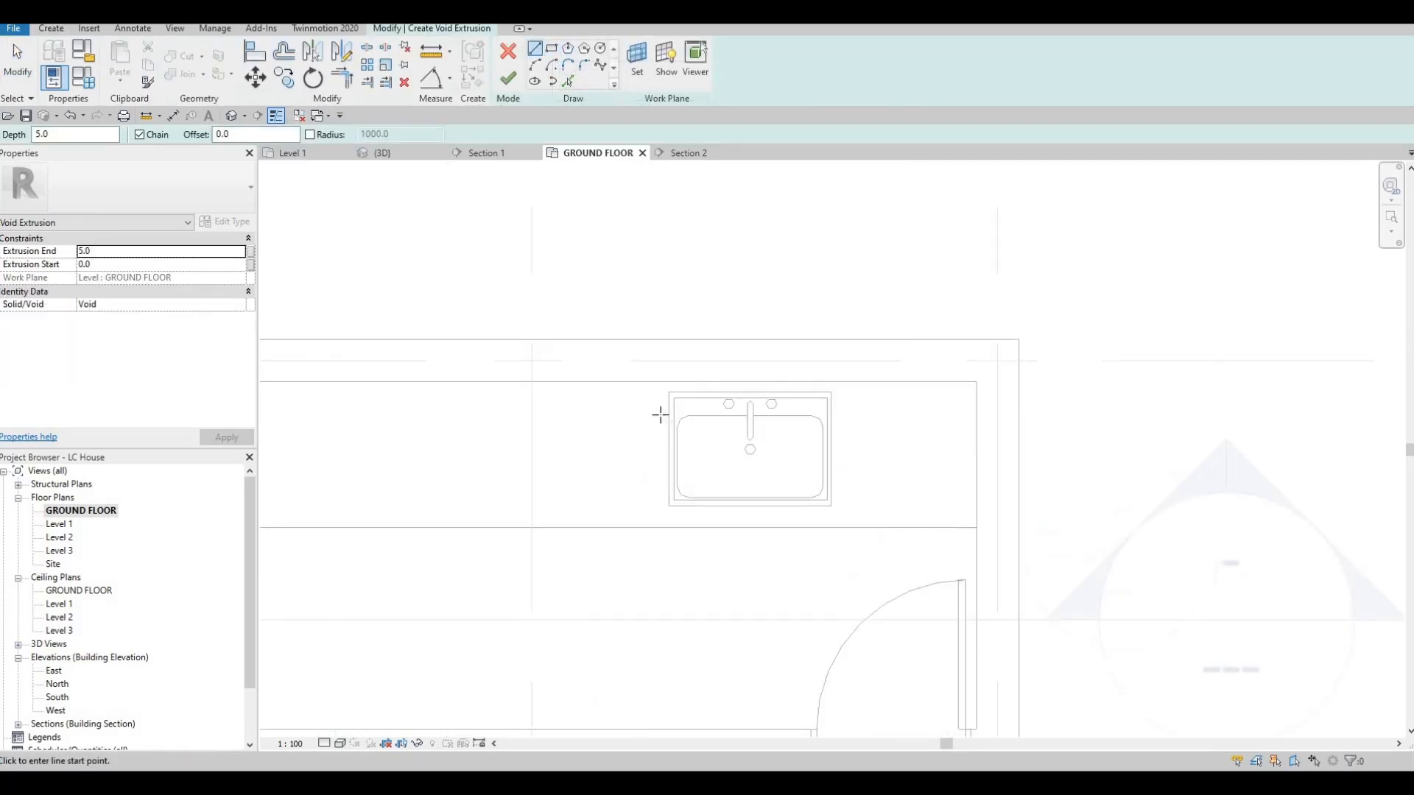
{"action": "left_click", "coordinate": [646, 407]}
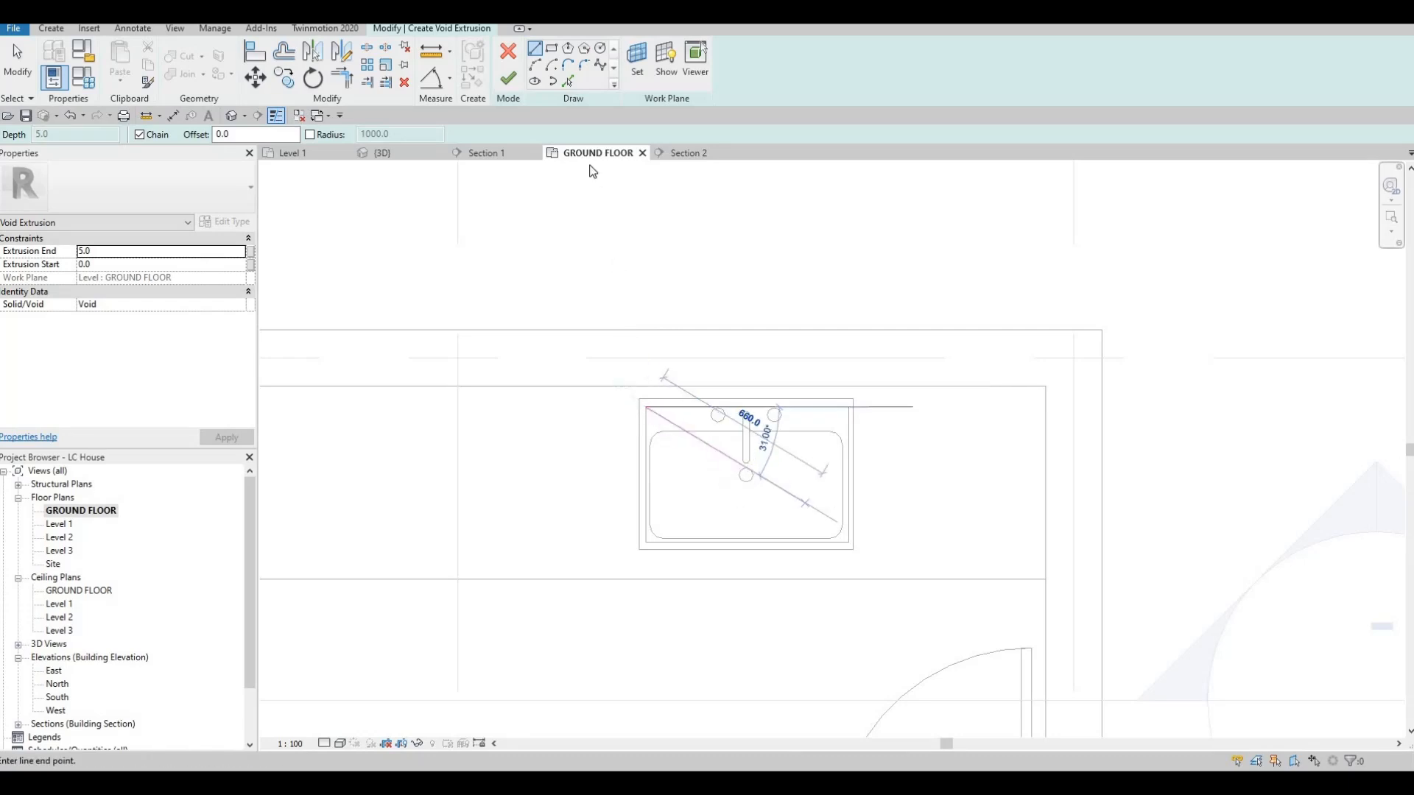
{"action": "left_click", "coordinate": [550, 49]}
{"action": "key", "text": "Escape"}
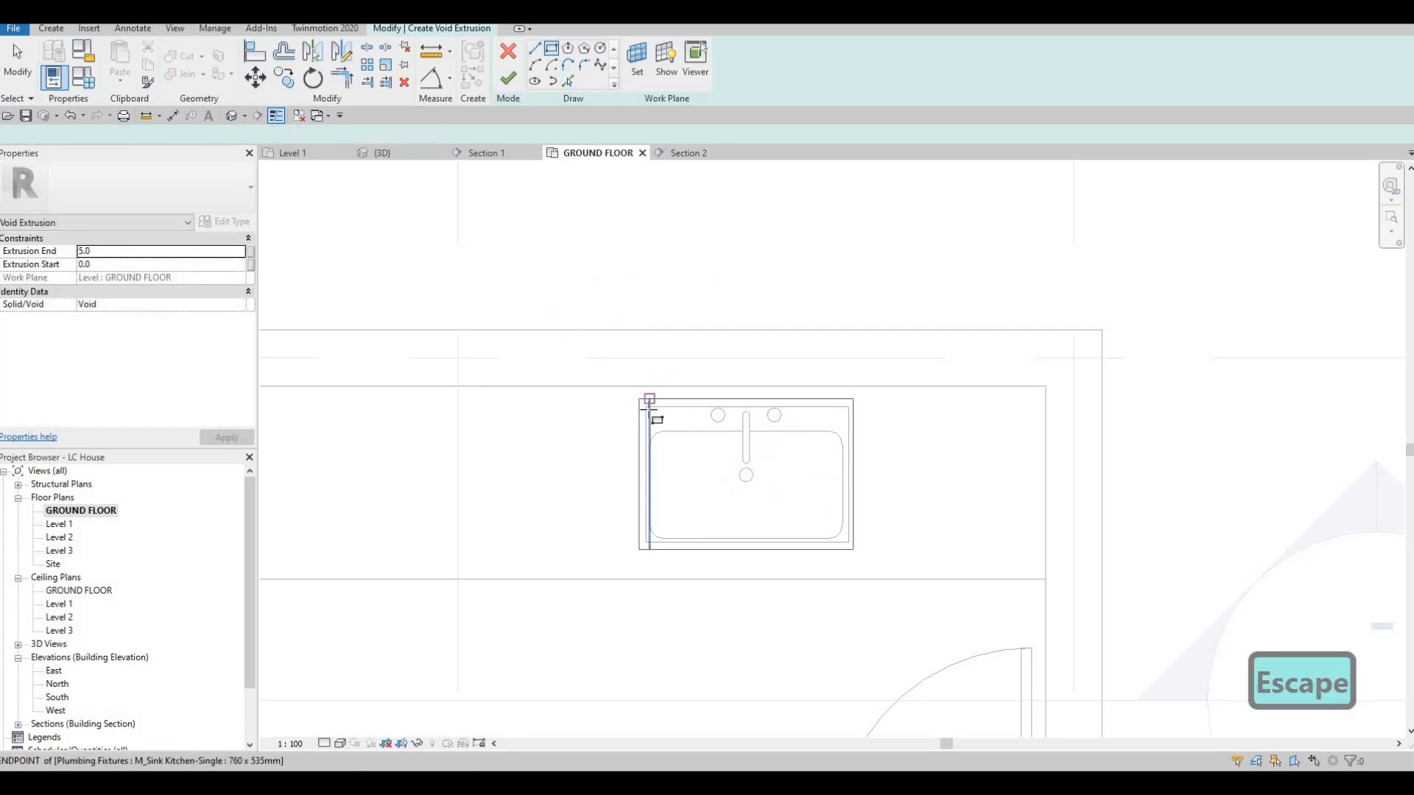
{"action": "left_click", "coordinate": [646, 407]}
{"action": "left_click", "coordinate": [848, 543]}
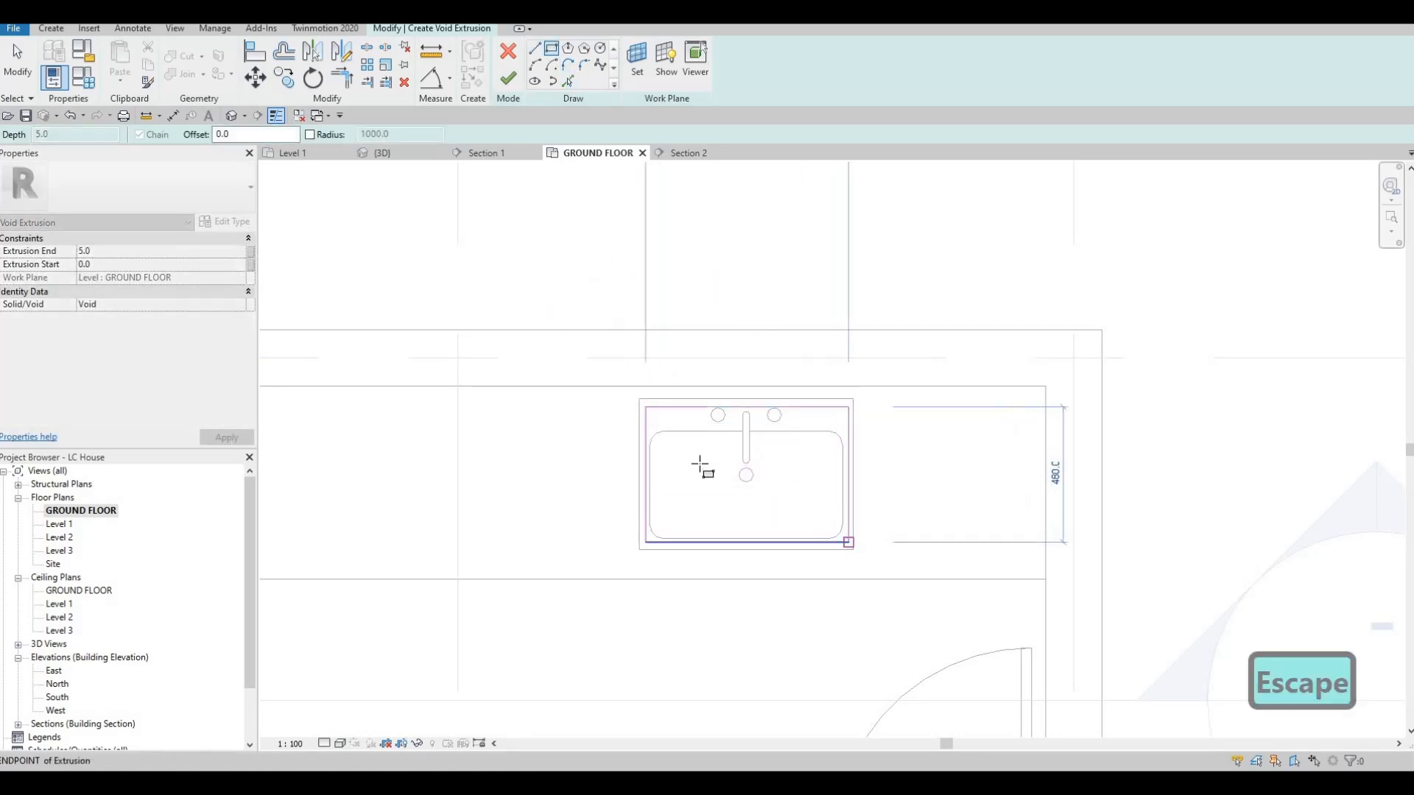
{"action": "key", "text": "Escape"}
Set the void's extrusion end to 900 mm and finish the void sketch
{"action": "left_click", "coordinate": [126, 253]}
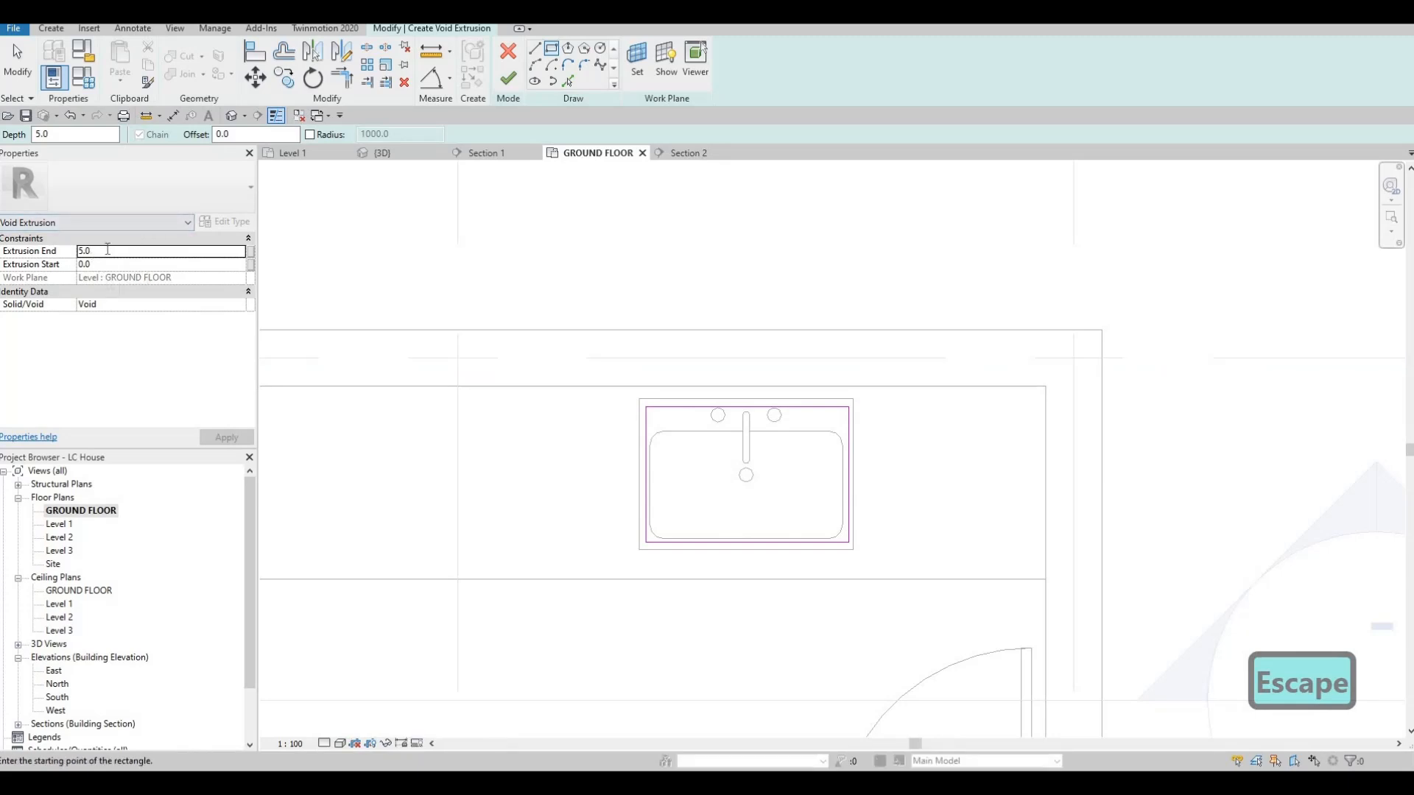
{"action": "type", "text": "900"}
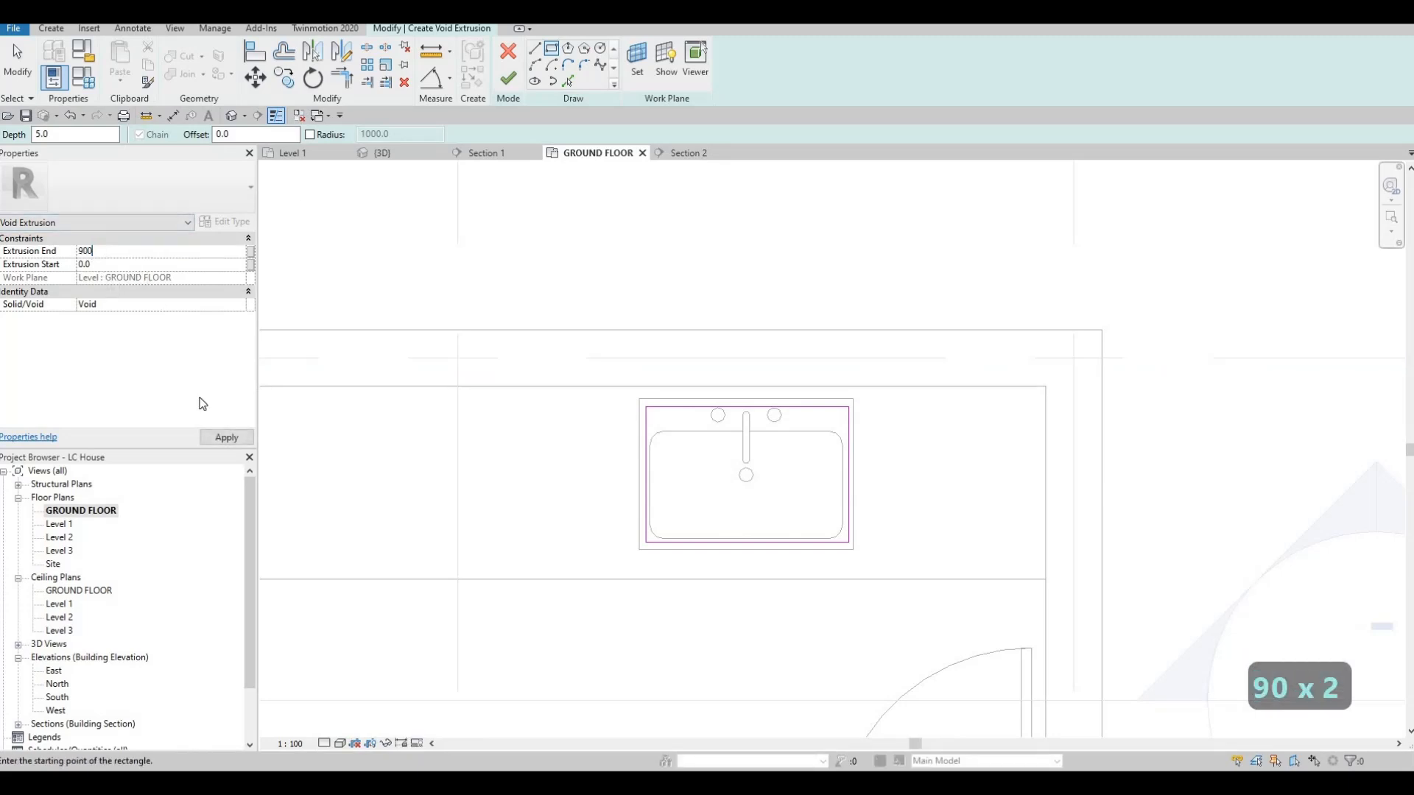
{"action": "left_click", "coordinate": [508, 78]}
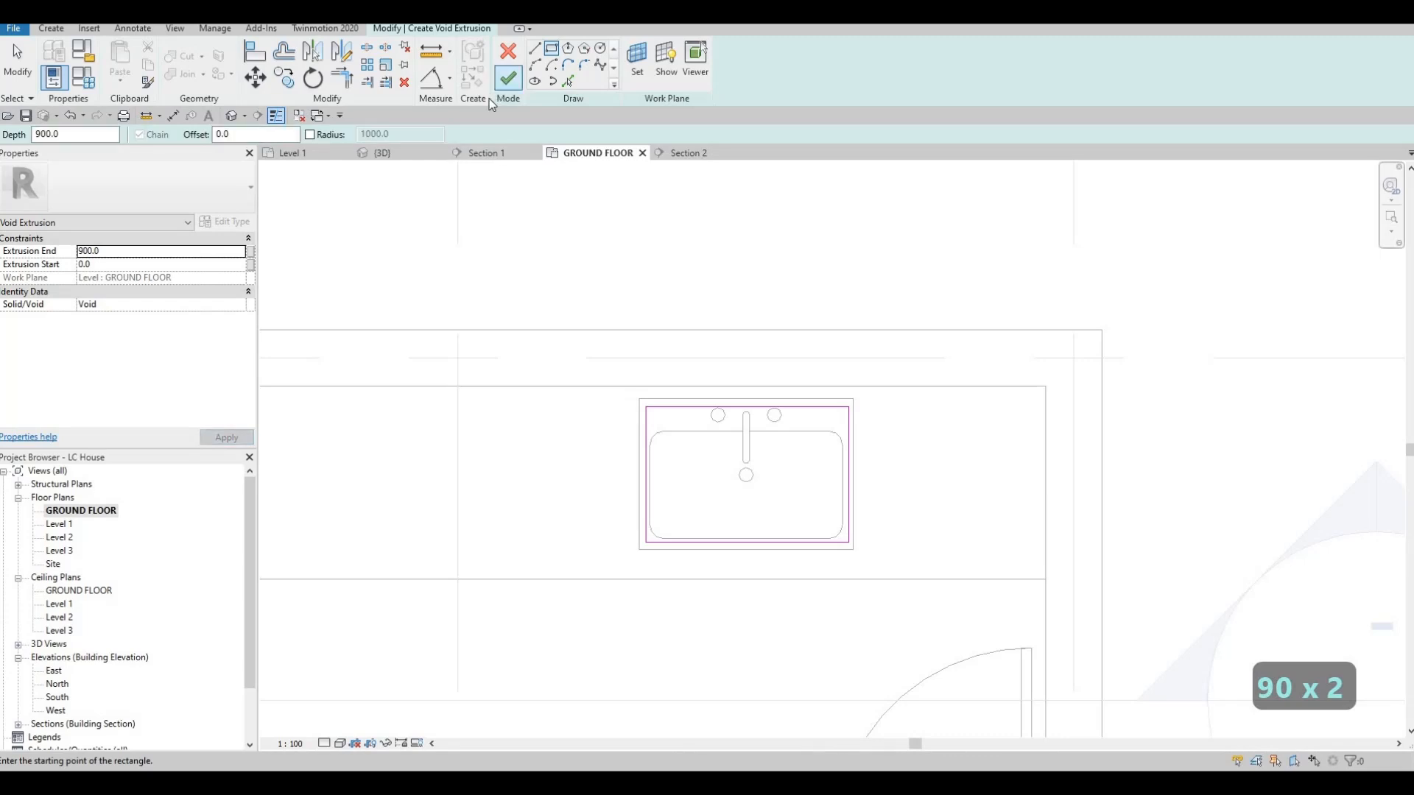
{"action": "left_click", "coordinate": [749, 72]}
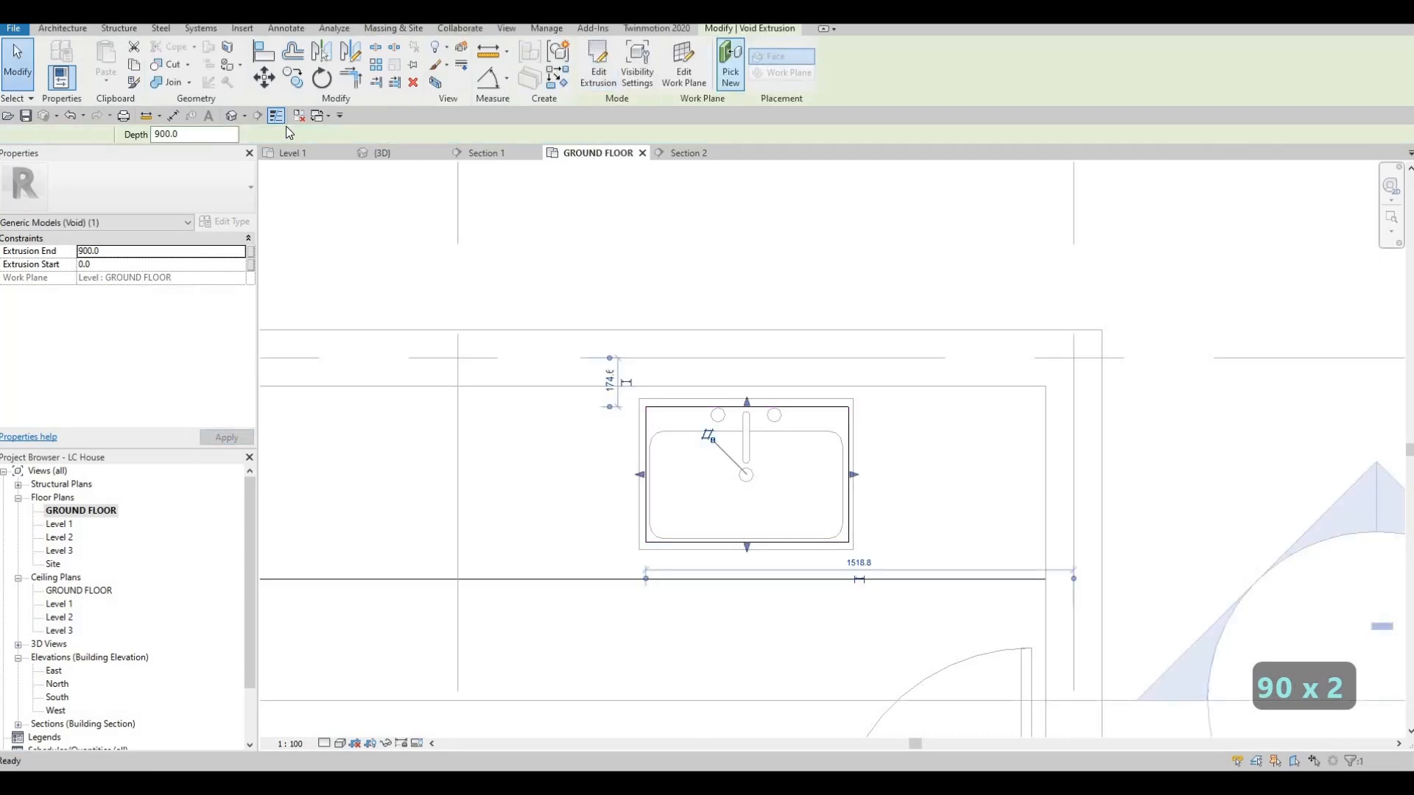
Examine the sink opening and the wood base from several angles in 3D, and return to the Section 2 view
{"action": "left_click", "coordinate": [231, 116]}
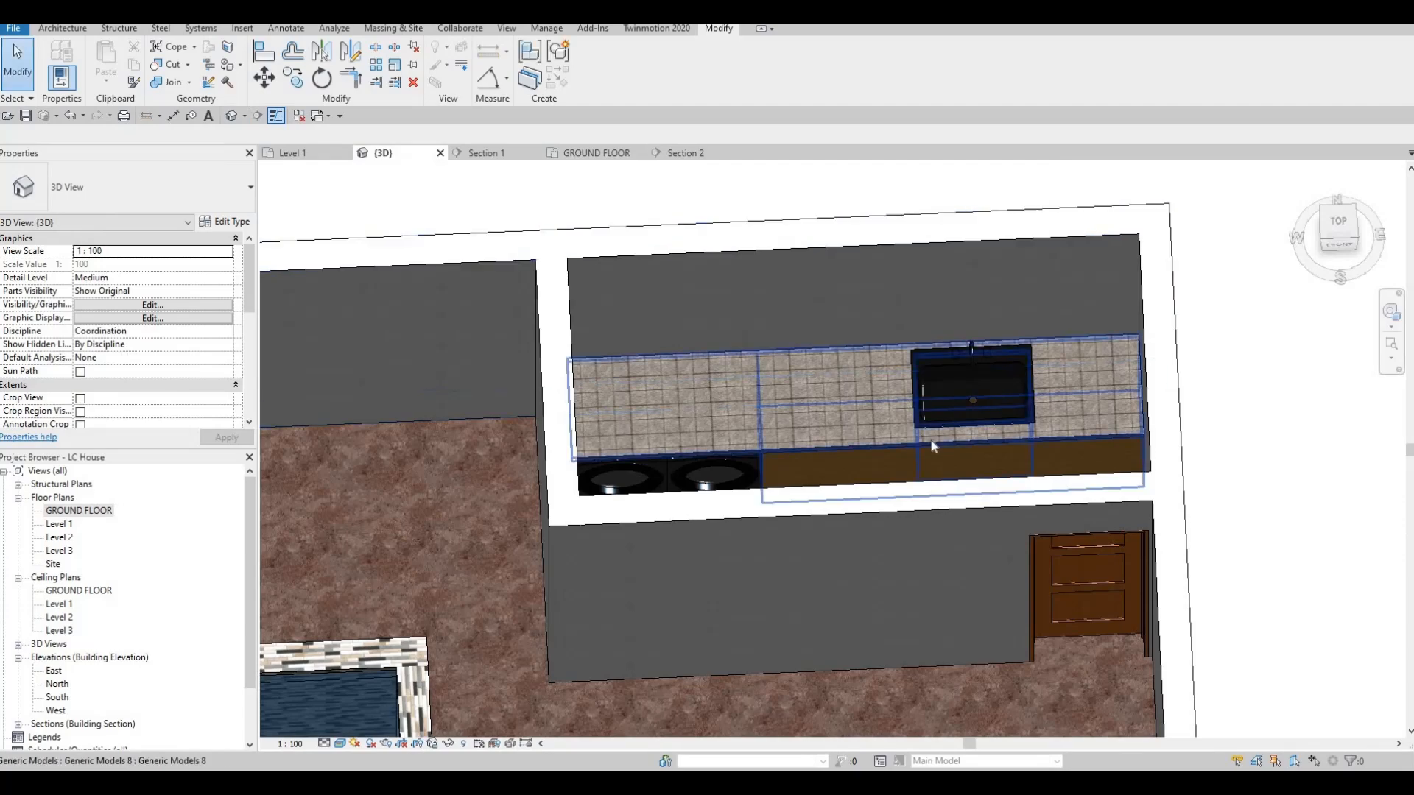
{"action": "key", "text": "Escape"}
{"action": "middle_click_drag", "start_coordinate": [957, 383], "coordinate": [1045, 302], "text": "shift"}
{"action": "middle_click_drag", "start_coordinate": [1066, 386], "coordinate": [808, 424], "text": "shift"}
{"action": "scroll", "coordinate": [808, 417], "scroll_direction": "down", "scroll_amount": 5}
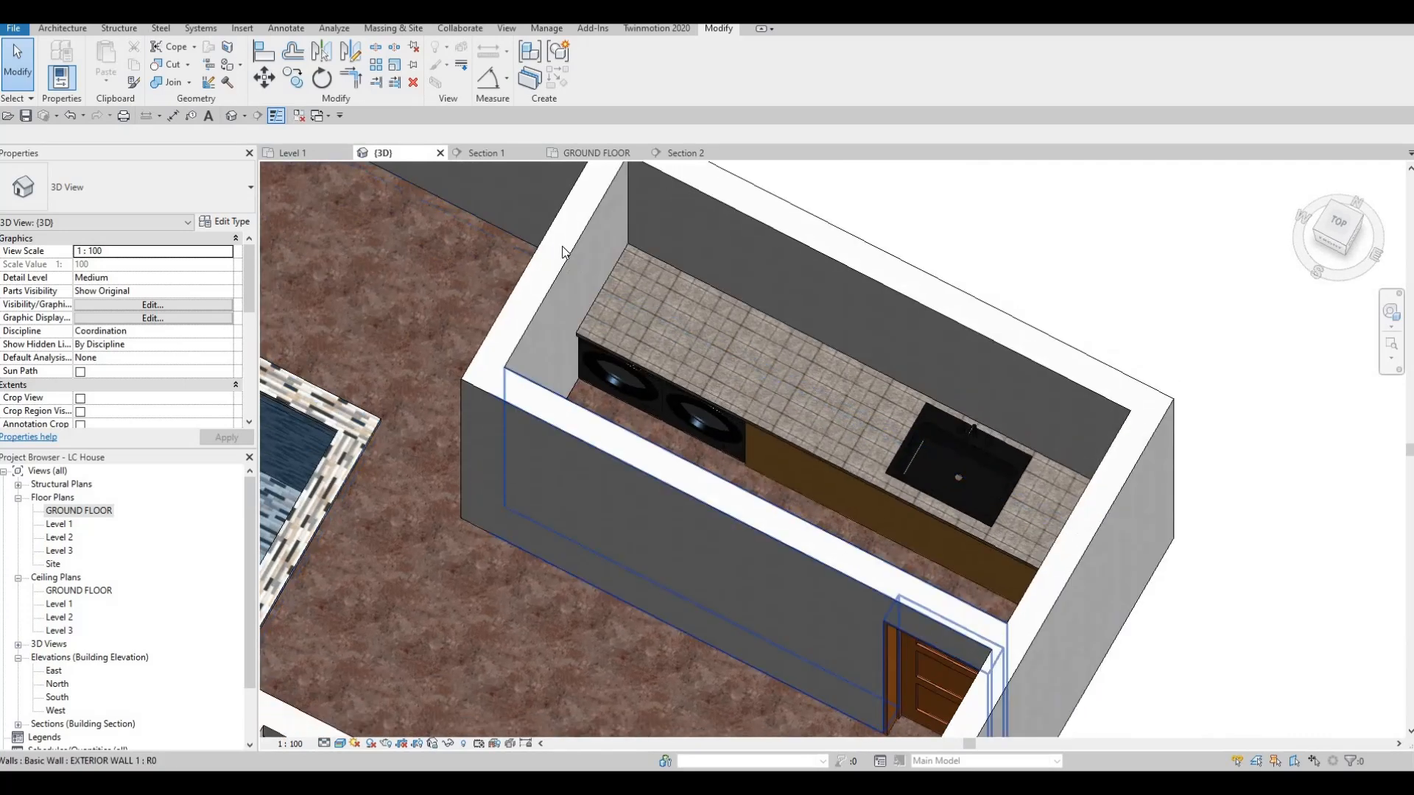
{"action": "left_click", "coordinate": [679, 155]}
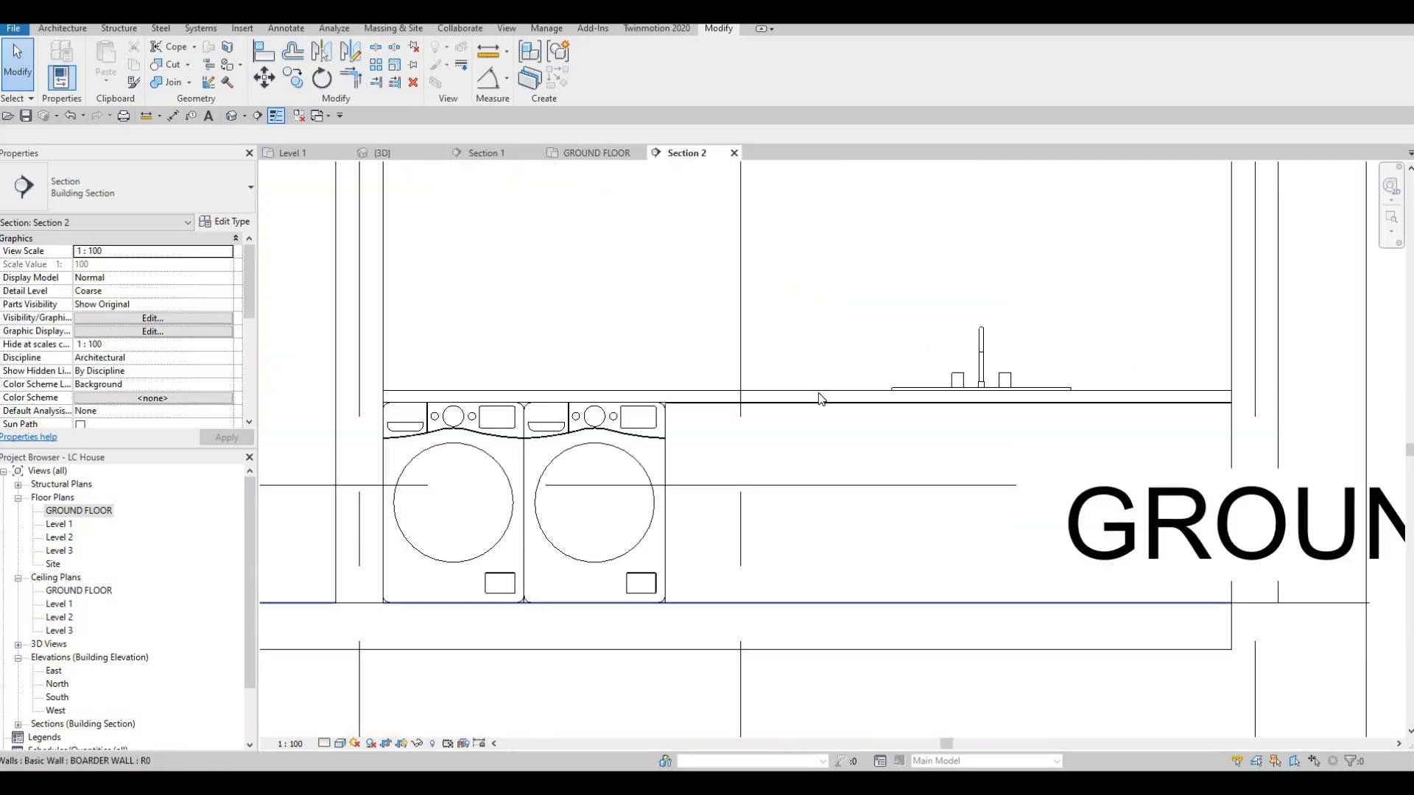
Pull the Level 2 line's head outward, farther away from the building section
{"action": "scroll", "coordinate": [773, 359], "scroll_direction": "down", "scroll_amount": 2}
{"action": "middle_click_drag", "start_coordinate": [895, 496], "coordinate": [831, 440]}
{"action": "scroll", "coordinate": [947, 285], "scroll_direction": "down", "scroll_amount": 4}
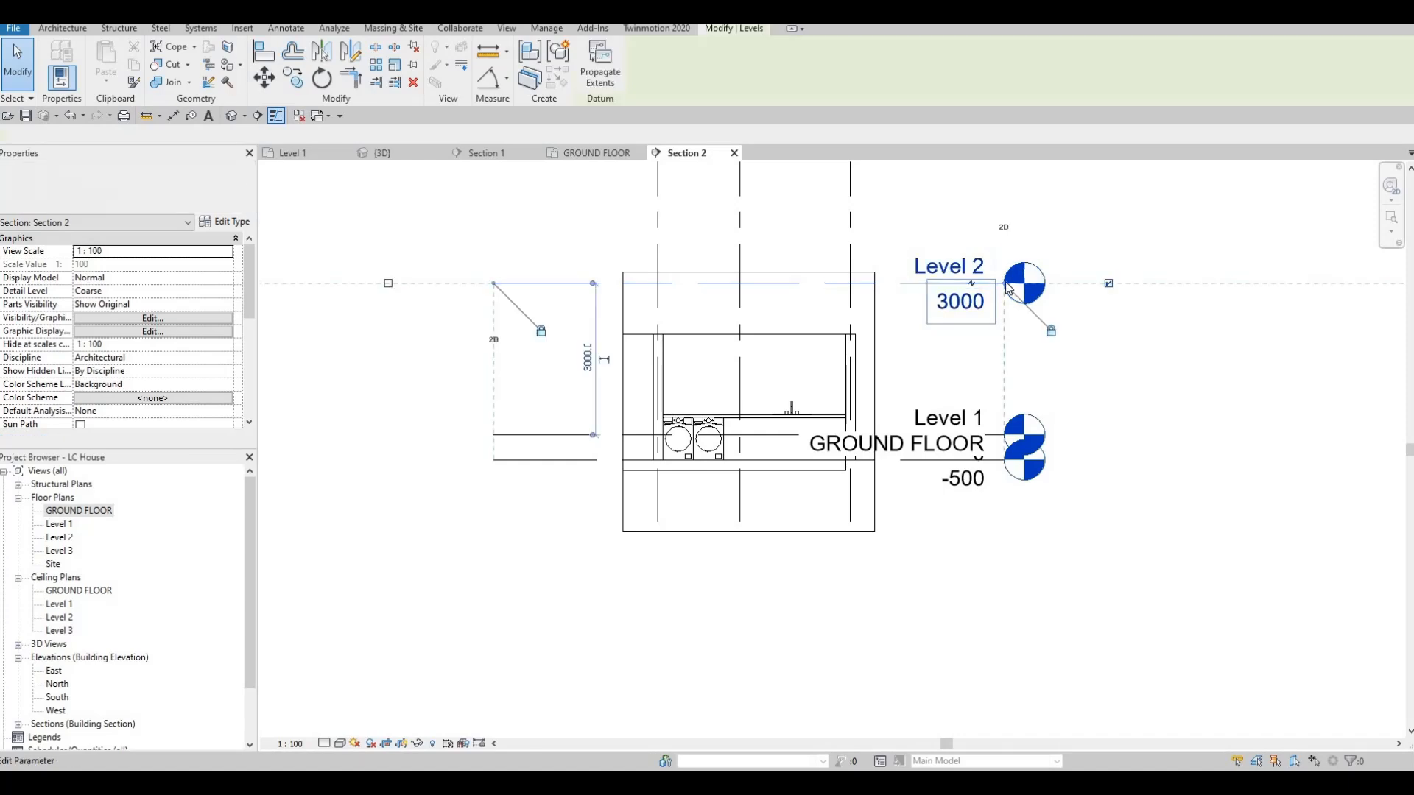
{"action": "left_click", "coordinate": [1000, 283]}
{"action": "left_click_drag", "start_coordinate": [1000, 284], "coordinate": [1120, 283]}
{"action": "key", "text": "Escape"}
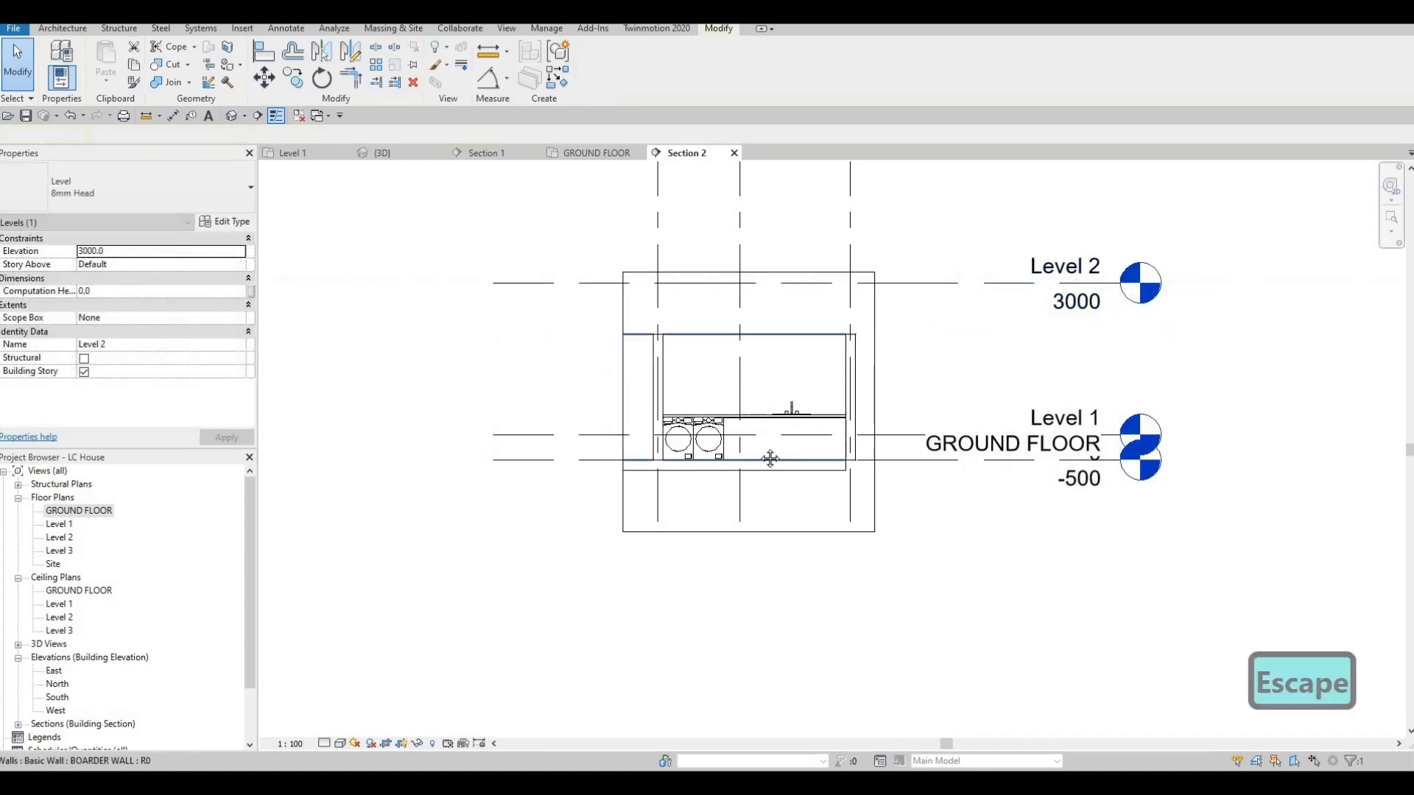
Start an in-place generic model extrusion in Section 2, choosing to pick a plane as its work plane
{"action": "scroll", "coordinate": [524, 286], "scroll_direction": "up", "scroll_amount": 3}
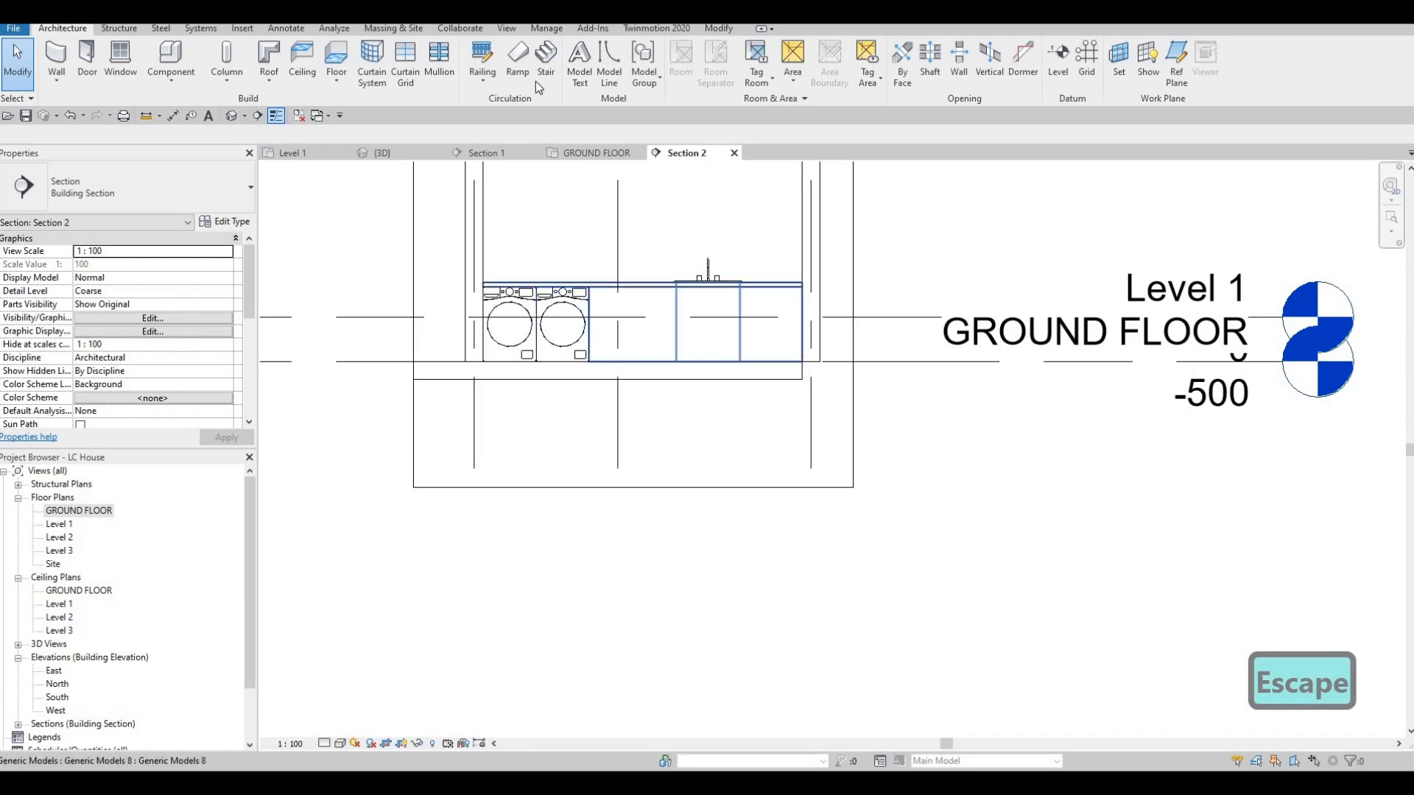
{"action": "left_click", "coordinate": [597, 317]}
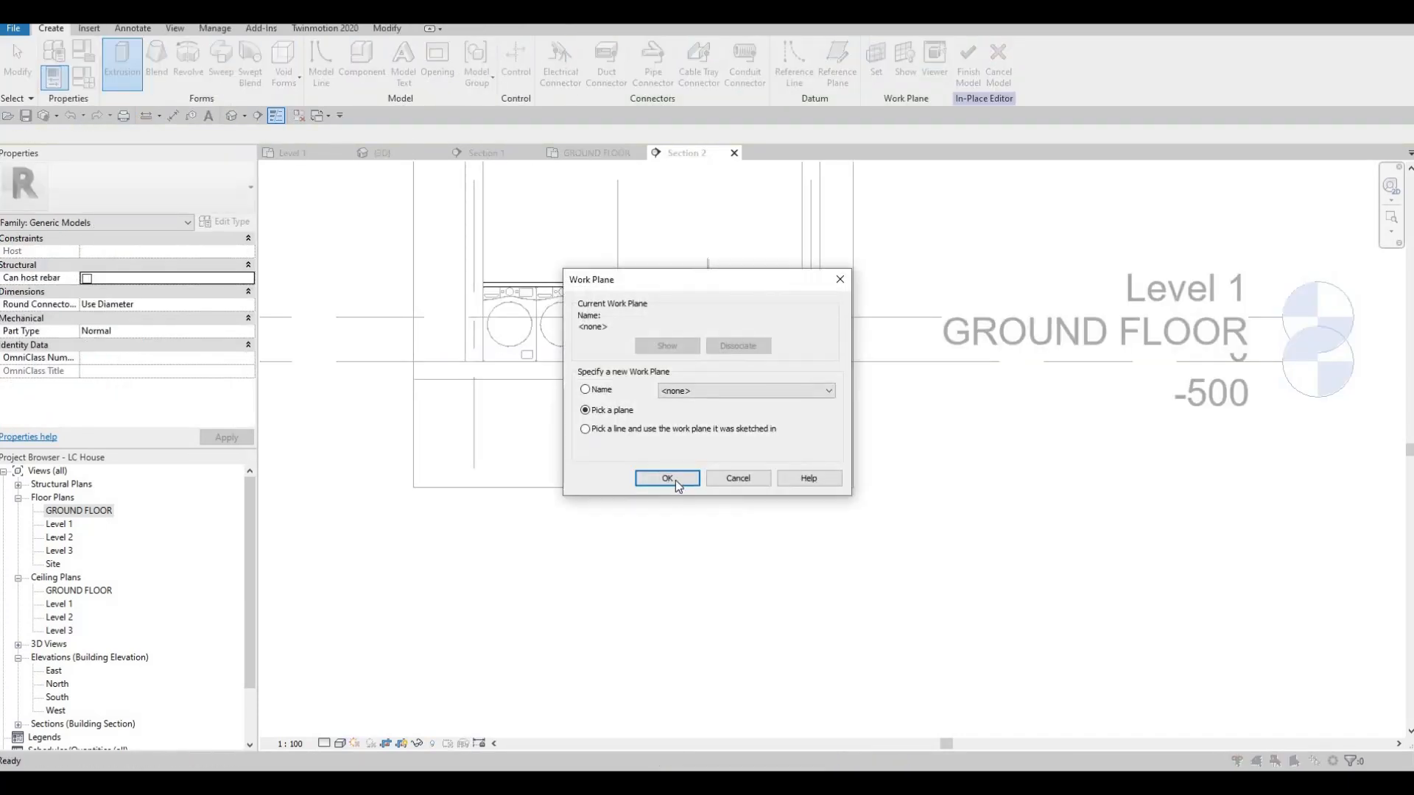
{"action": "key", "text": "Return"}
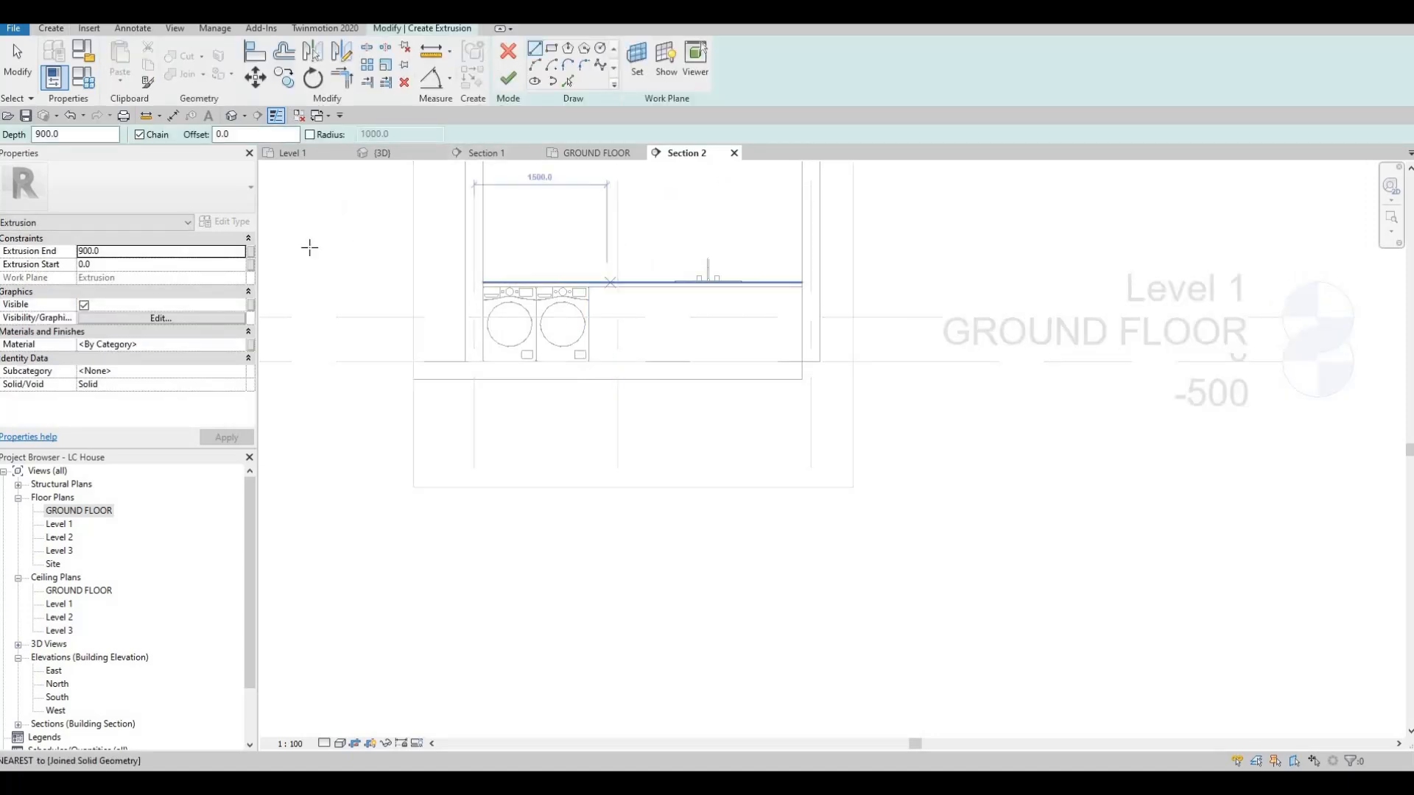
Assign the Glulam 32c material to the extrusion and set its Extrusion End to 10 mm
{"action": "left_click", "coordinate": [237, 343]}
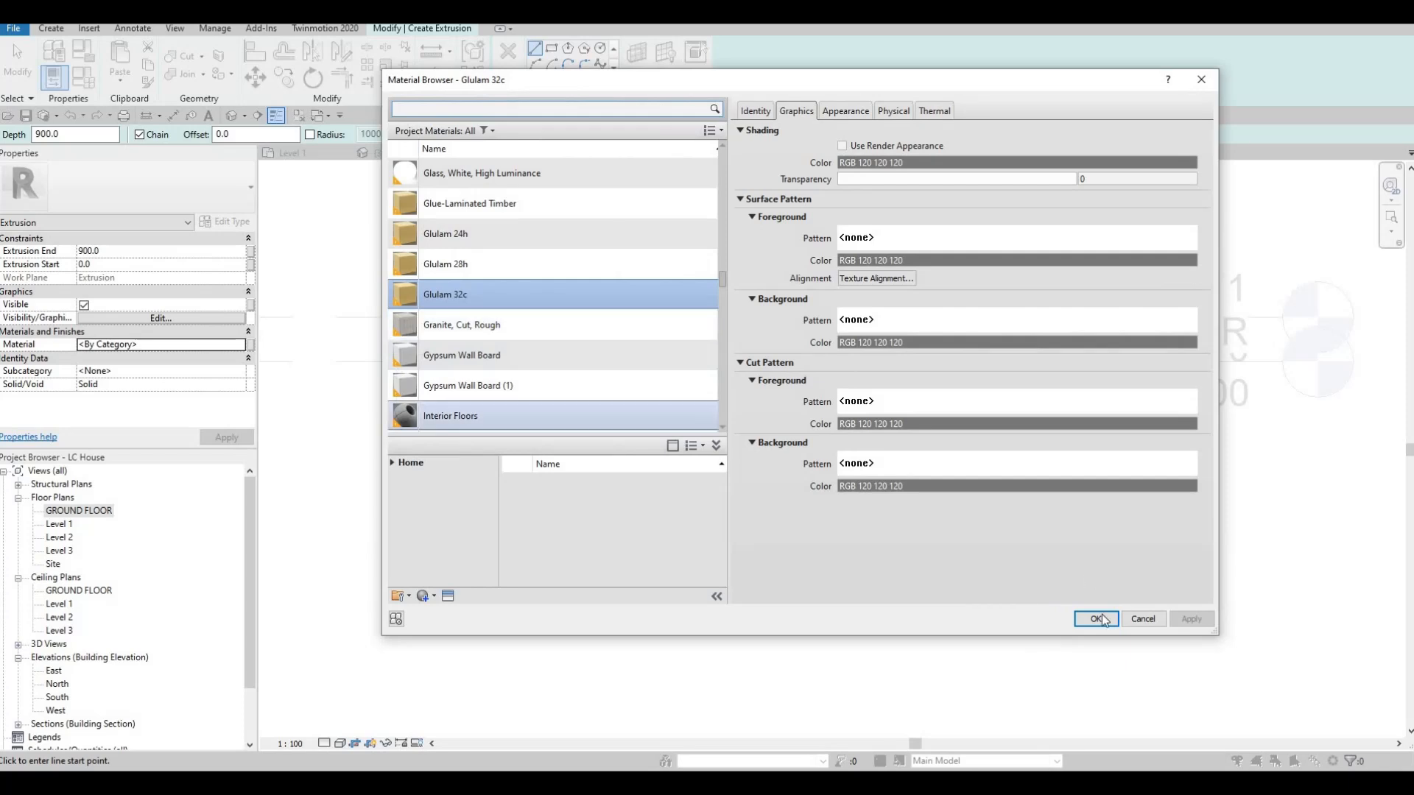
{"action": "key", "text": "Return"}
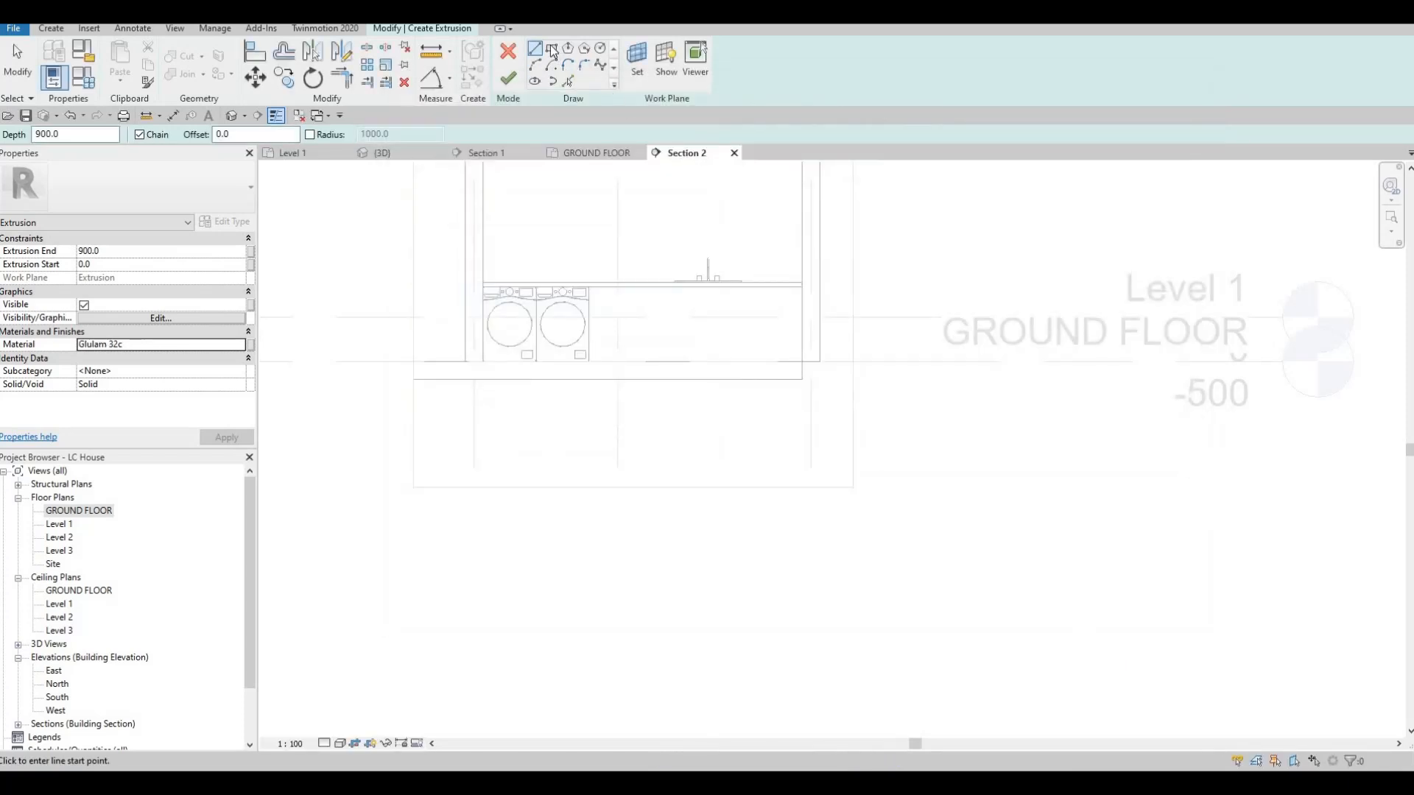
{"action": "left_click", "coordinate": [110, 254]}
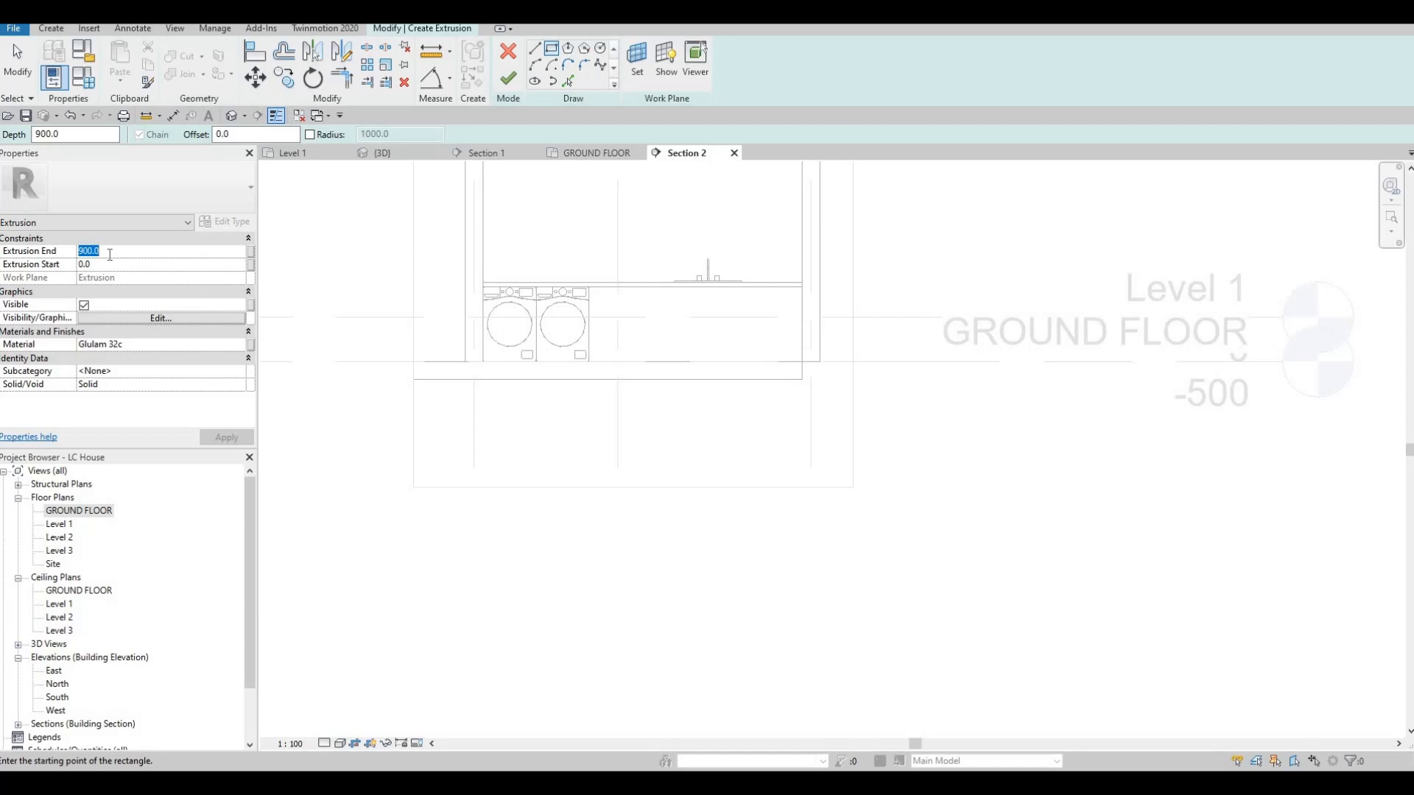
{"action": "left_click", "coordinate": [211, 440]}
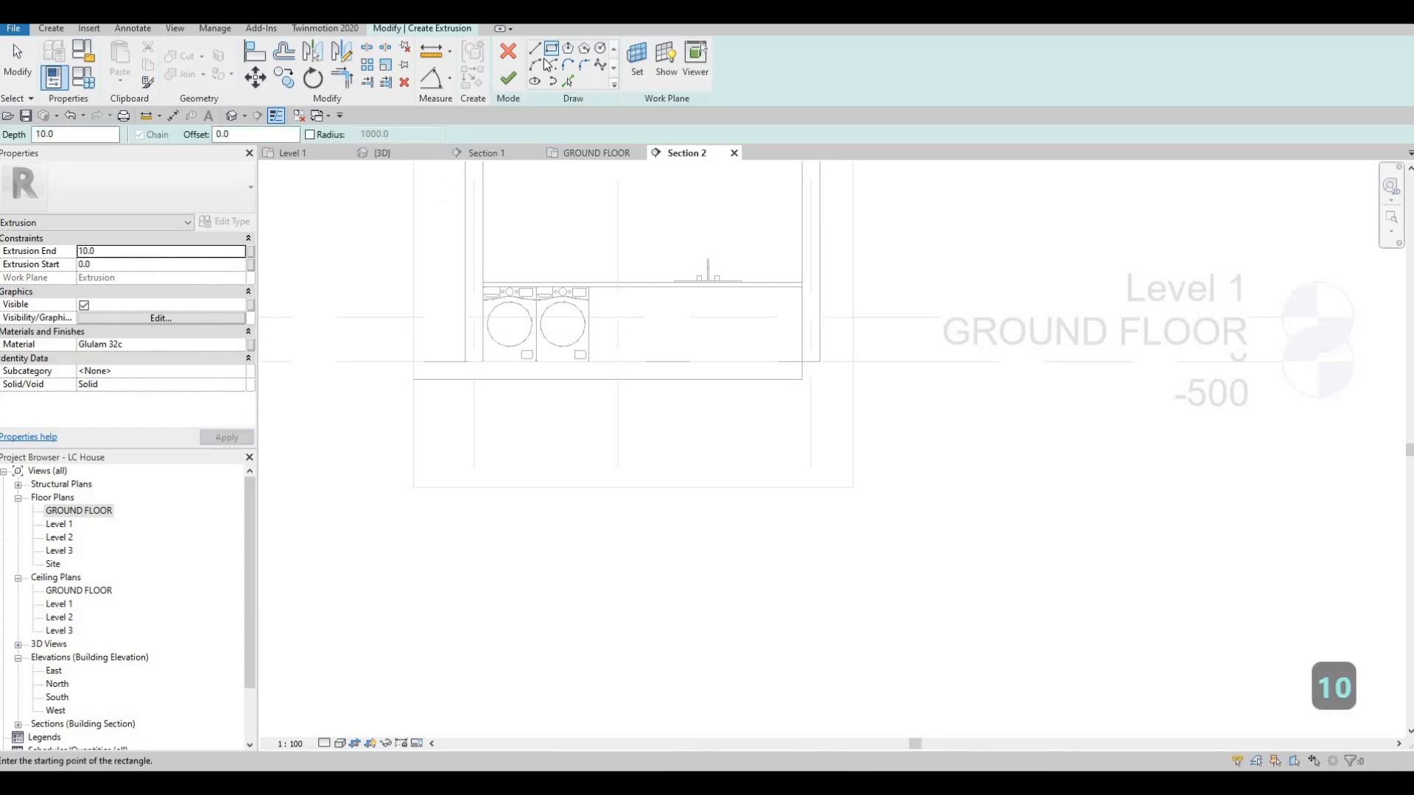
Sketch two adjoining rectangles under the sink, about 846 mm high, from the countertop's underside to the ground floor, meeting at the sink's midpoint
{"action": "scroll", "coordinate": [710, 300], "scroll_direction": "up", "scroll_amount": 4}
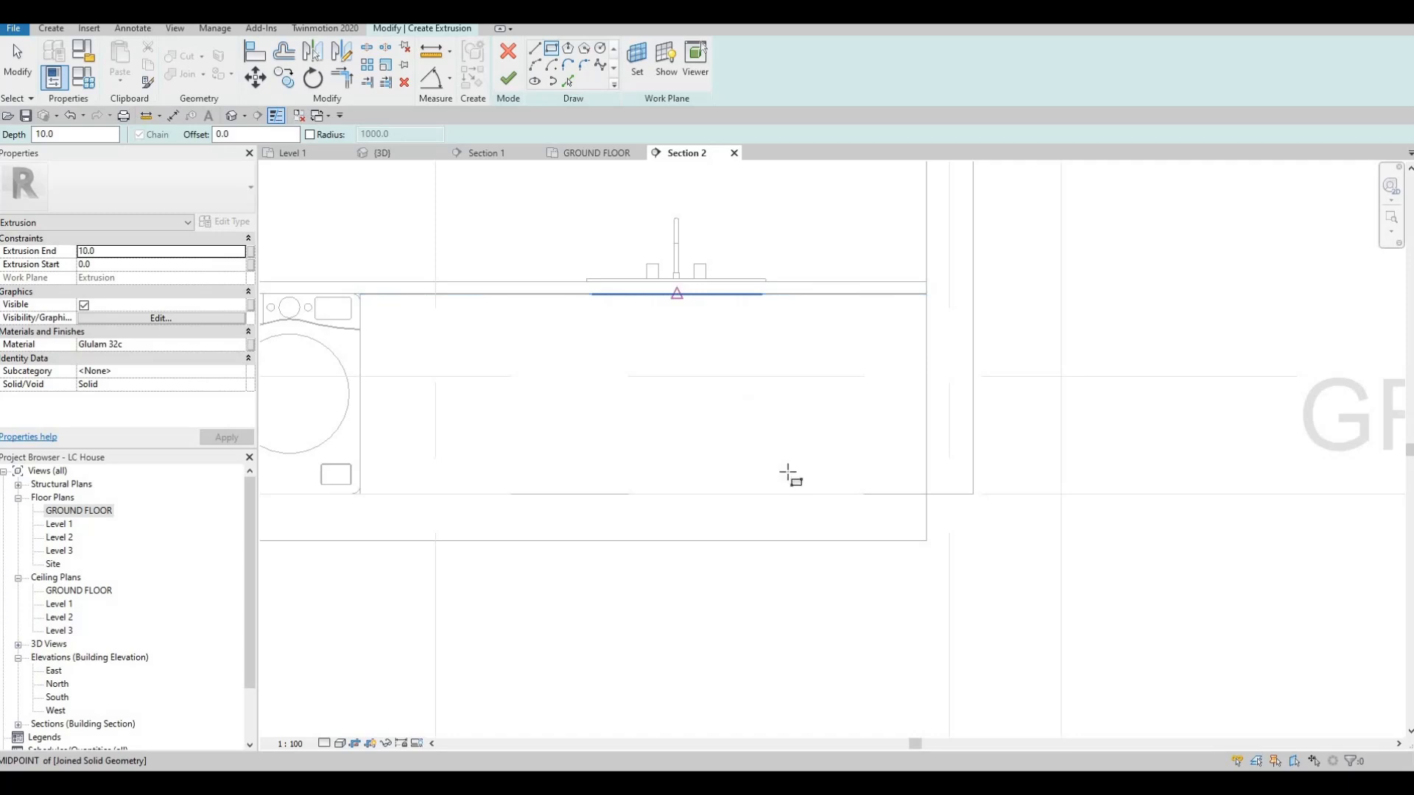
{"action": "left_click", "coordinate": [677, 294]}
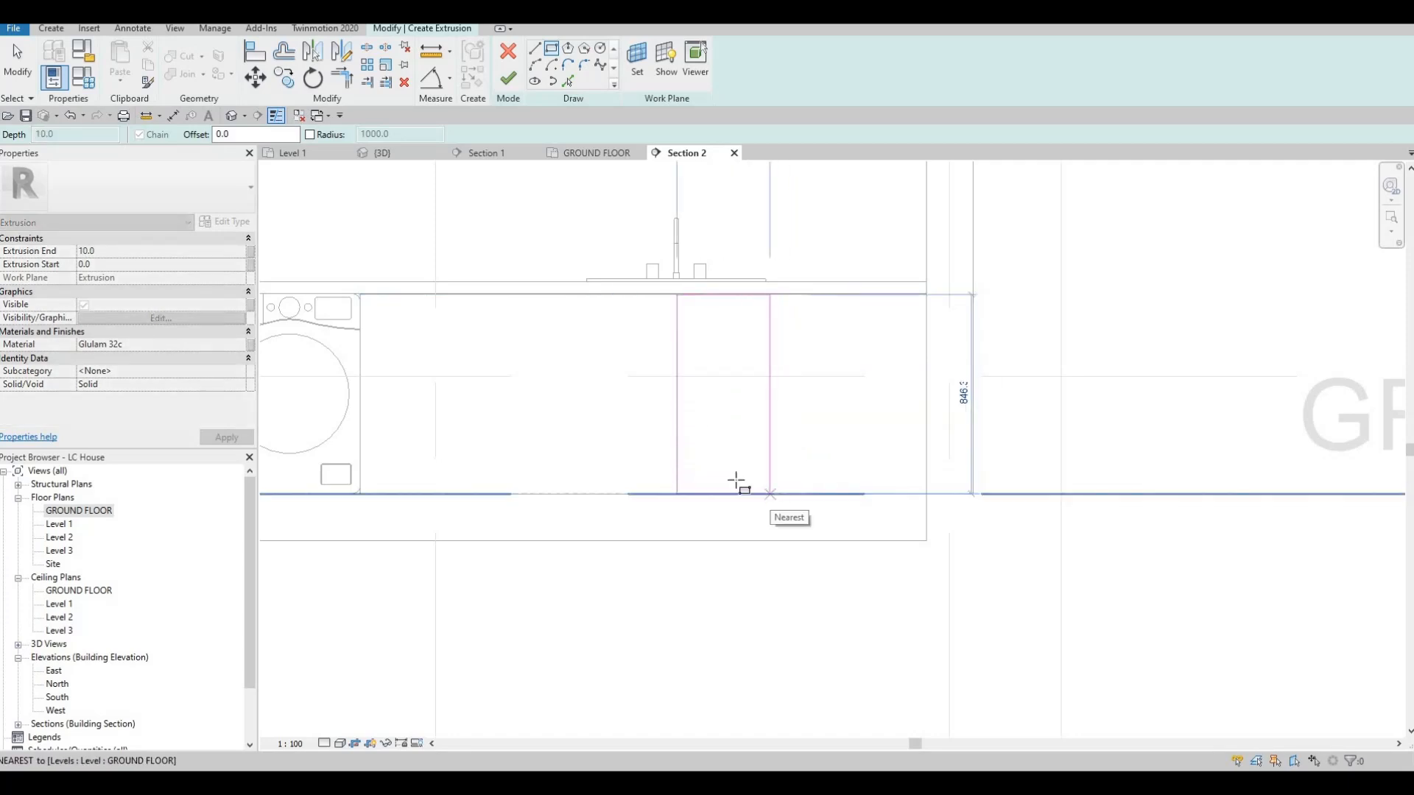
{"action": "left_click", "coordinate": [770, 493]}
{"action": "key", "text": "Escape"}
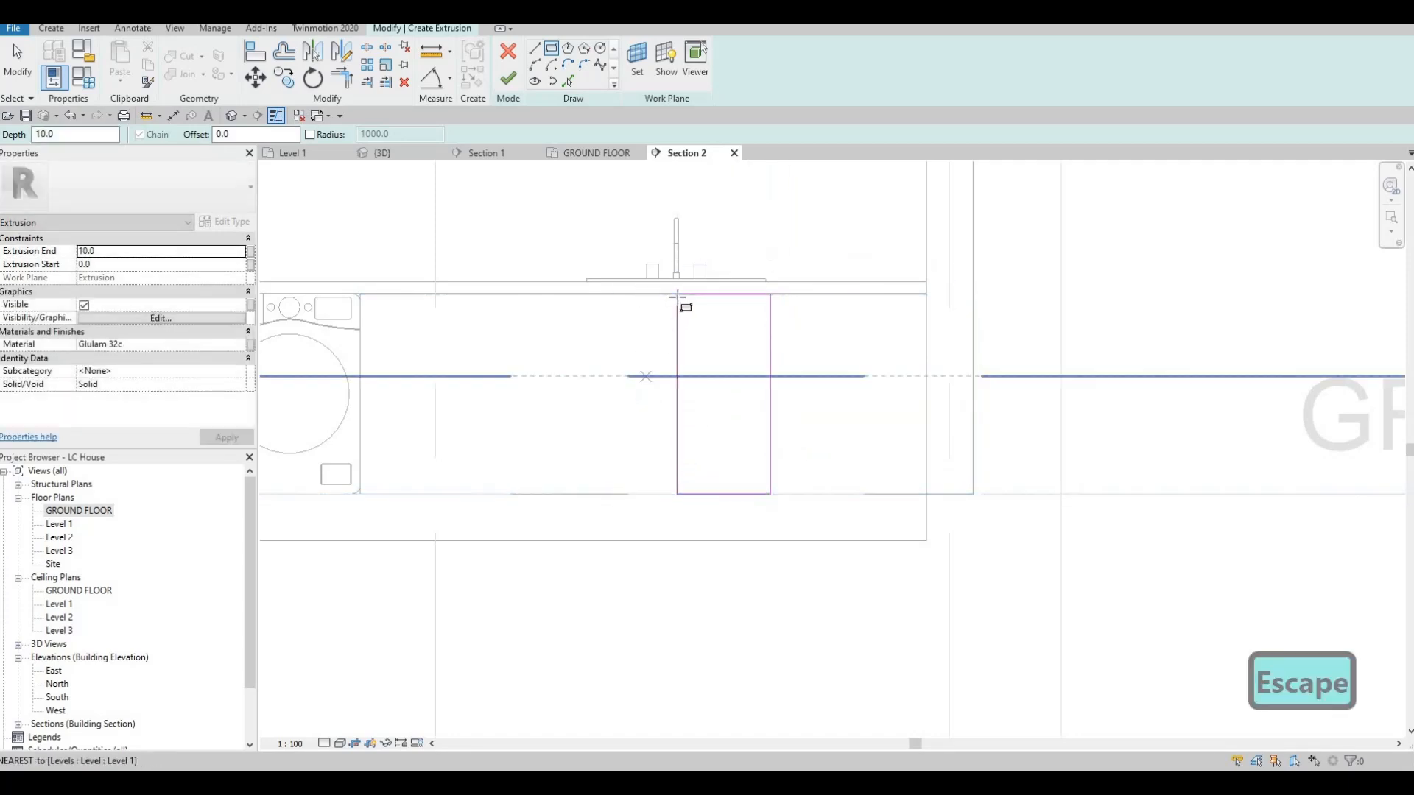
{"action": "left_click", "coordinate": [592, 493]}
{"action": "key", "text": "Escape"}
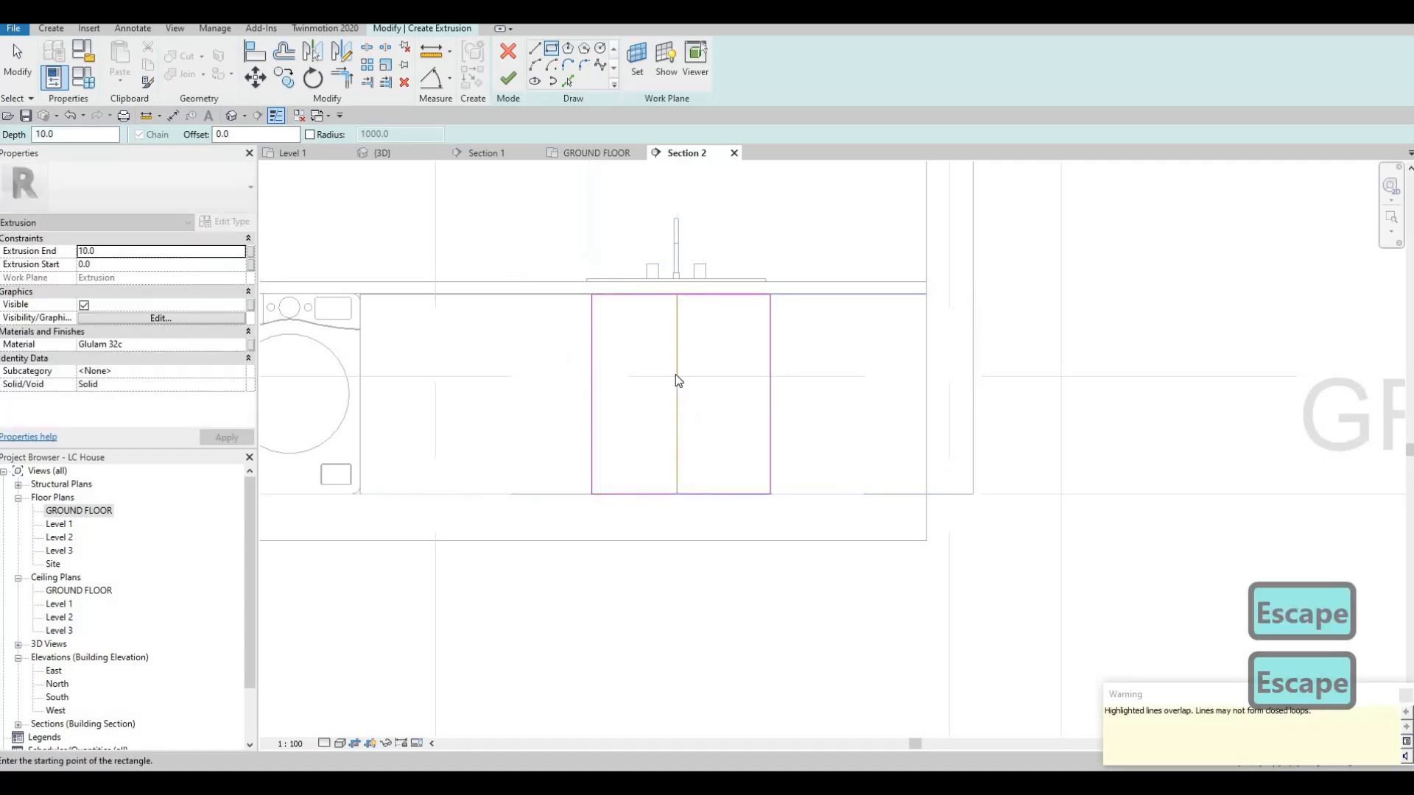
{"action": "key", "text": "Escape"}
{"action": "key", "text": "Escape"}
Try to nudge the middle line shared by the two rectangles sideways to open a gap
{"action": "left_click", "coordinate": [677, 374]}
{"action": "key", "text": "Right"}
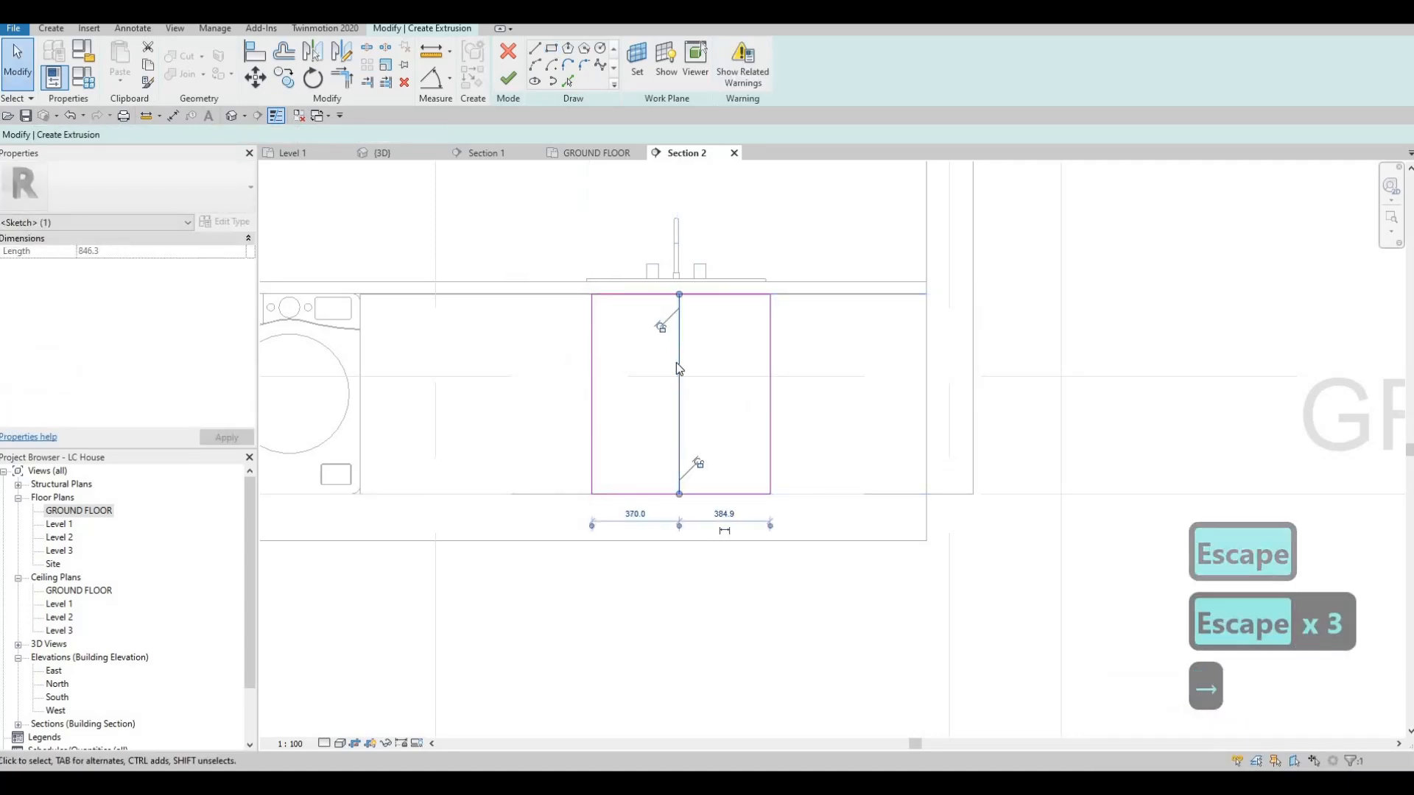
{"action": "key", "text": "Right"}
{"action": "scroll", "coordinate": [674, 332], "scroll_direction": "up", "scroll_amount": 3}
{"action": "key", "text": "Left"}
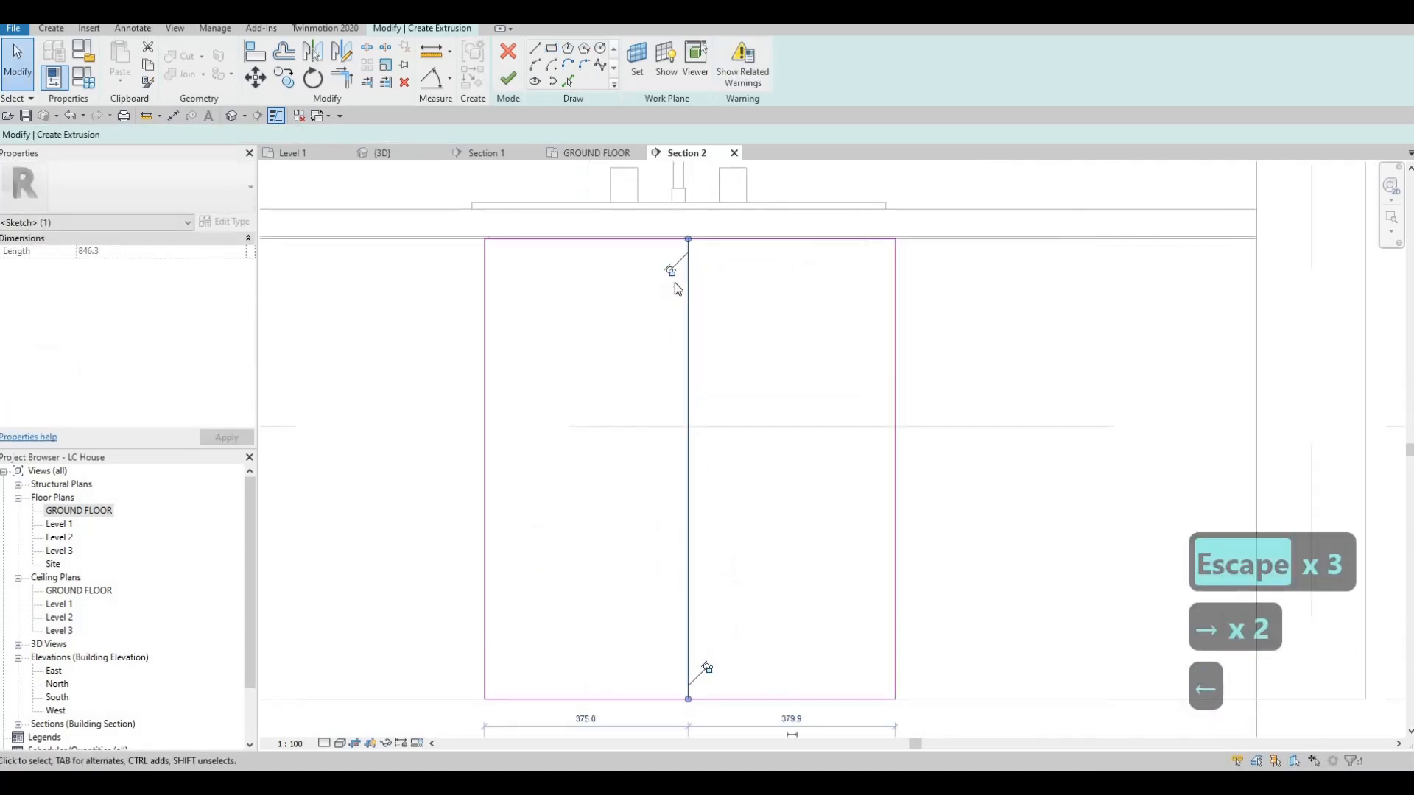
{"action": "key", "text": "Left"}
{"action": "key", "text": "Left"}
{"action": "key", "text": "Left"}
{"action": "key", "text": "Left"}
{"action": "key", "text": "Right"}
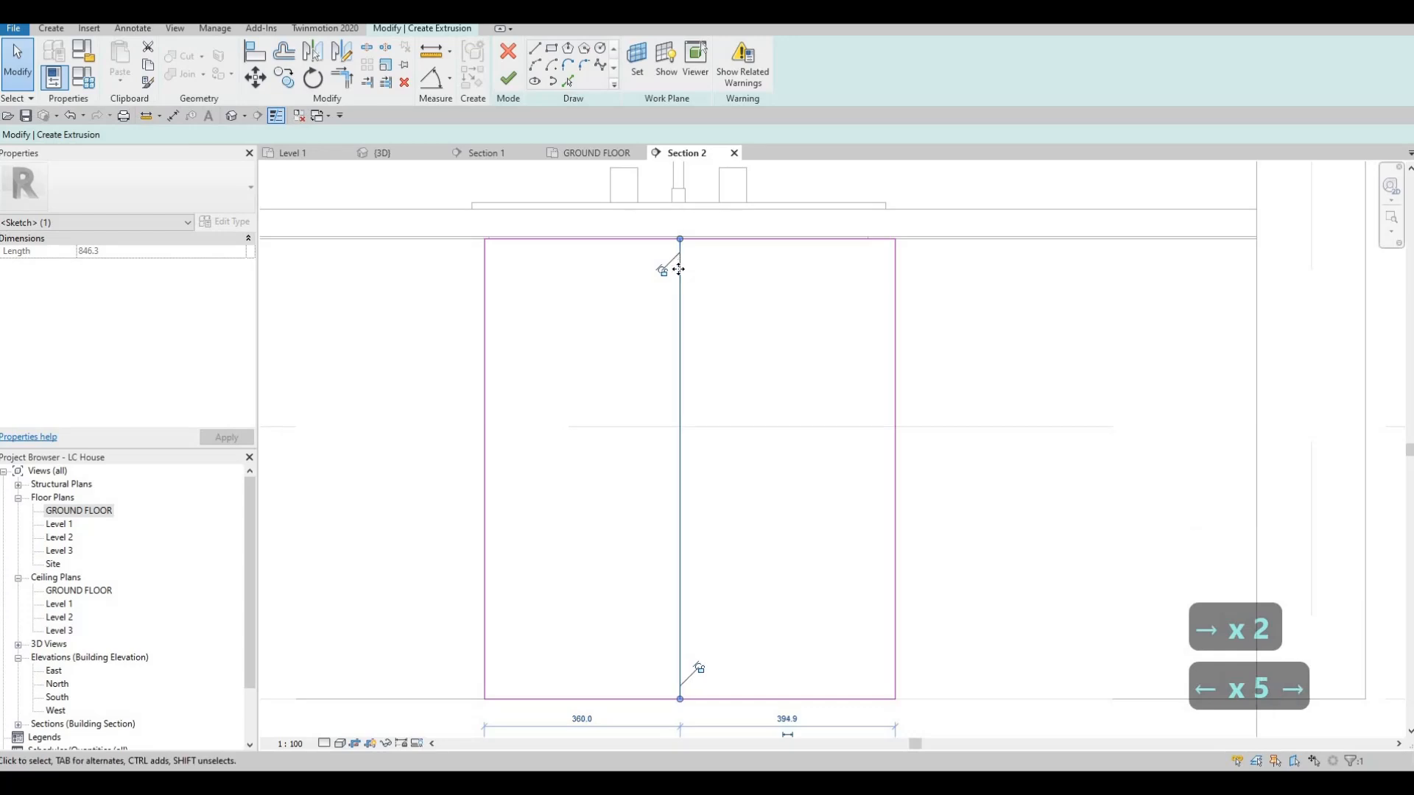
{"action": "key", "text": "Escape"}
{"action": "key", "text": "Escape"}
{"action": "key", "text": "Escape"}
Undo the line nudges and the second rectangle, and delete the remaining rectangle under the sink
{"action": "key", "text": "ctrl+z"}
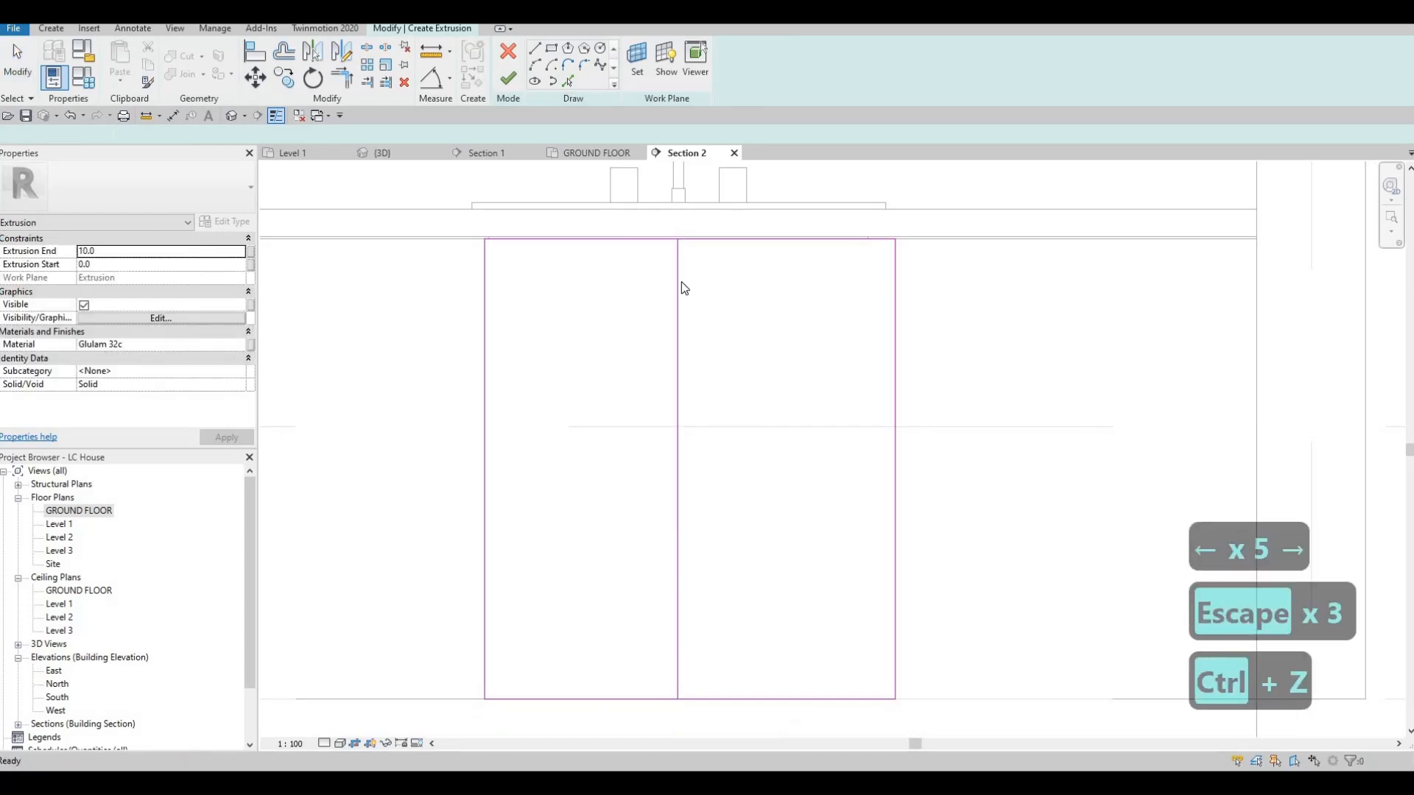
{"action": "key", "text": "ctrl+z"}
{"action": "key", "text": "ctrl+z"}
{"action": "key", "text": "ctrl+z"}
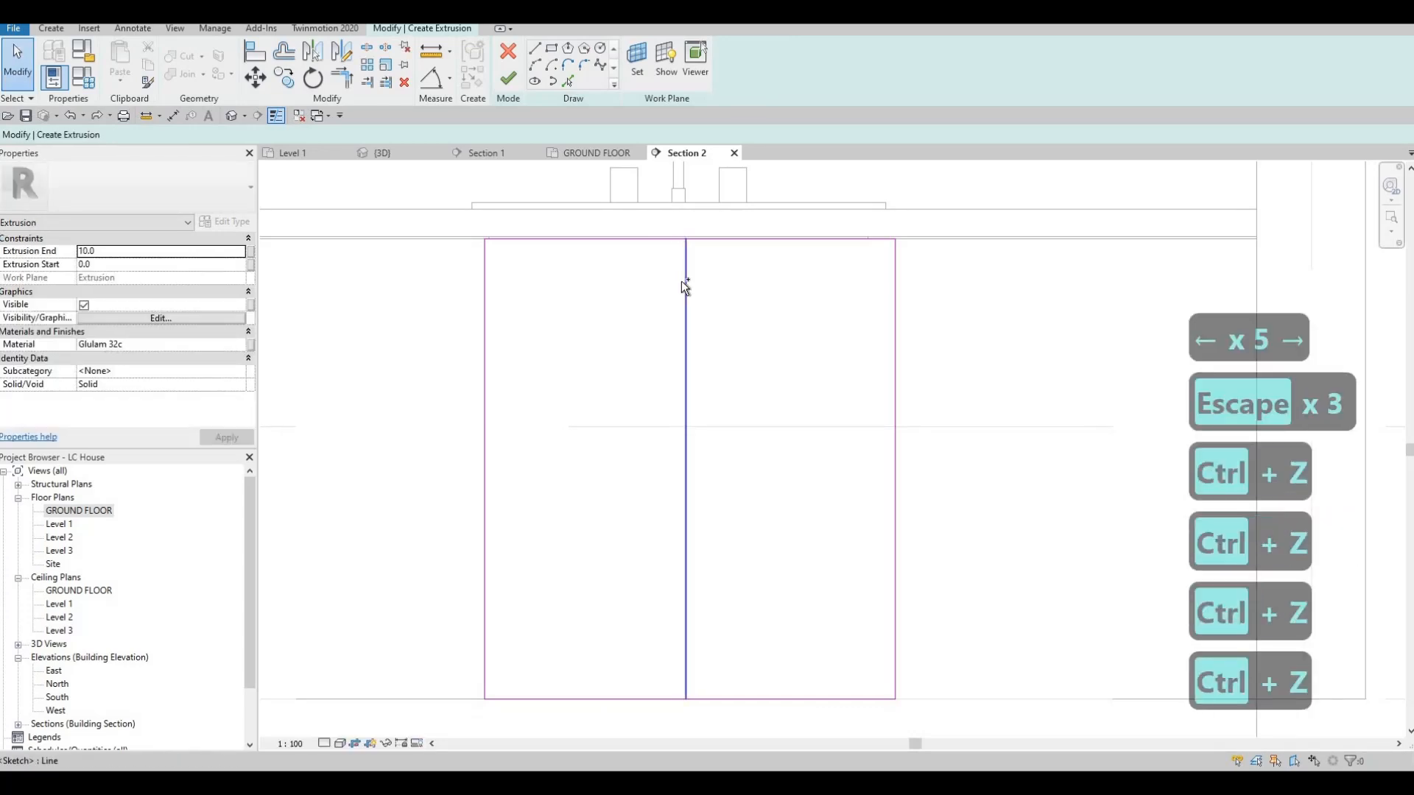
{"action": "key", "text": "ctrl+z"}
{"action": "key", "text": "ctrl+z"}
{"action": "key", "text": "ctrl+z"}
{"action": "scroll", "coordinate": [676, 350], "scroll_direction": "down", "scroll_amount": 3}
{"action": "key", "text": "ctrl+z"}
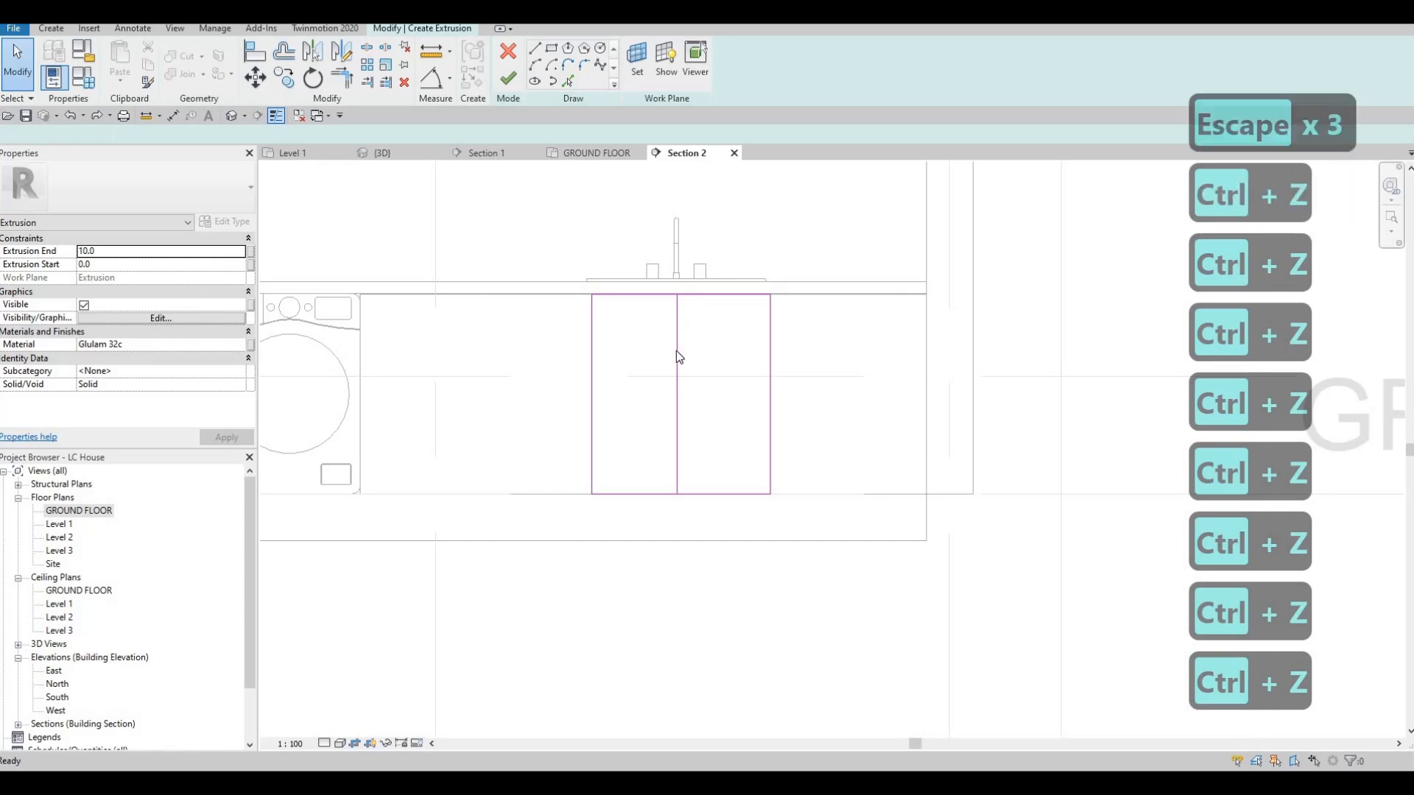
{"action": "key", "text": "Escape"}
{"action": "key", "text": "Escape"}
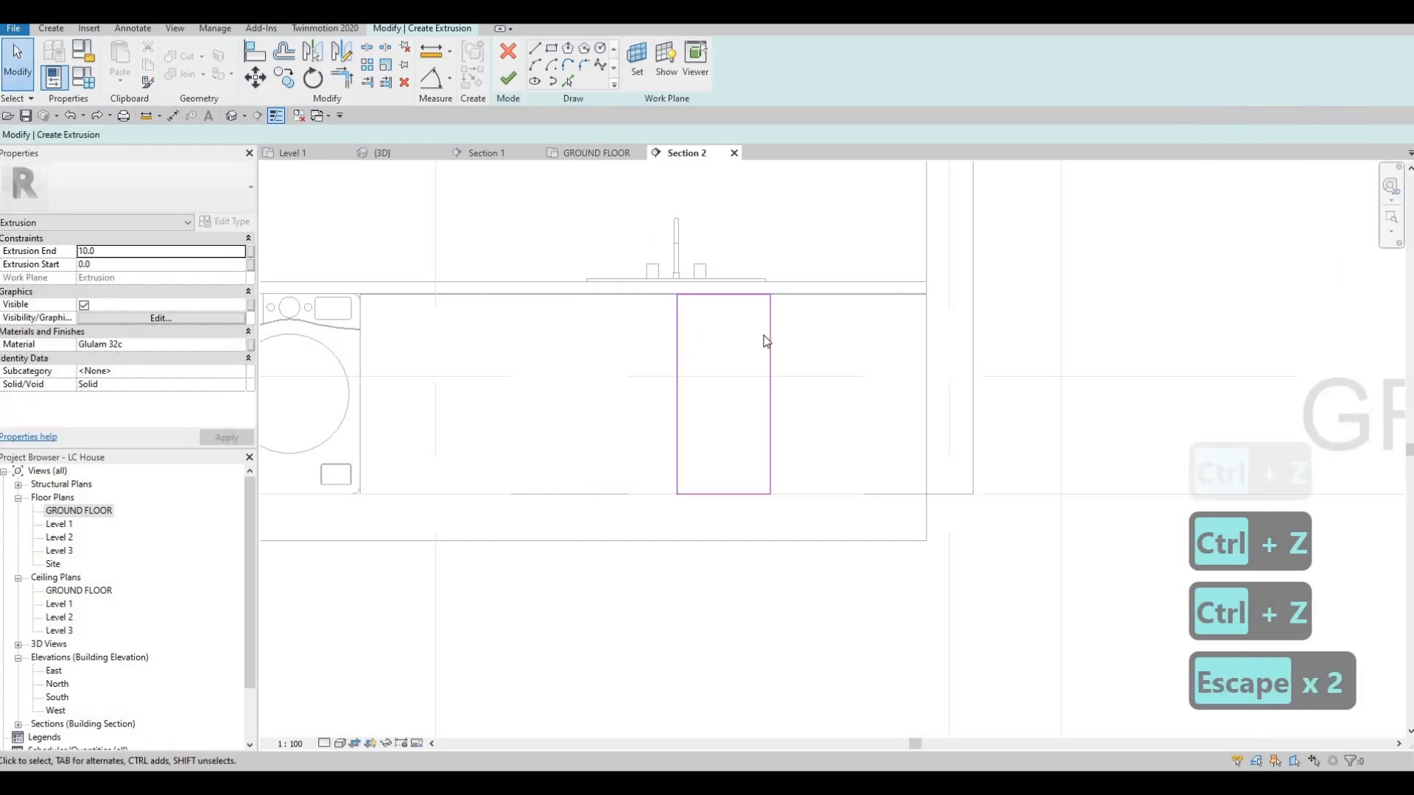
{"action": "key", "text": "Tab"}
{"action": "key", "text": "Tab"}
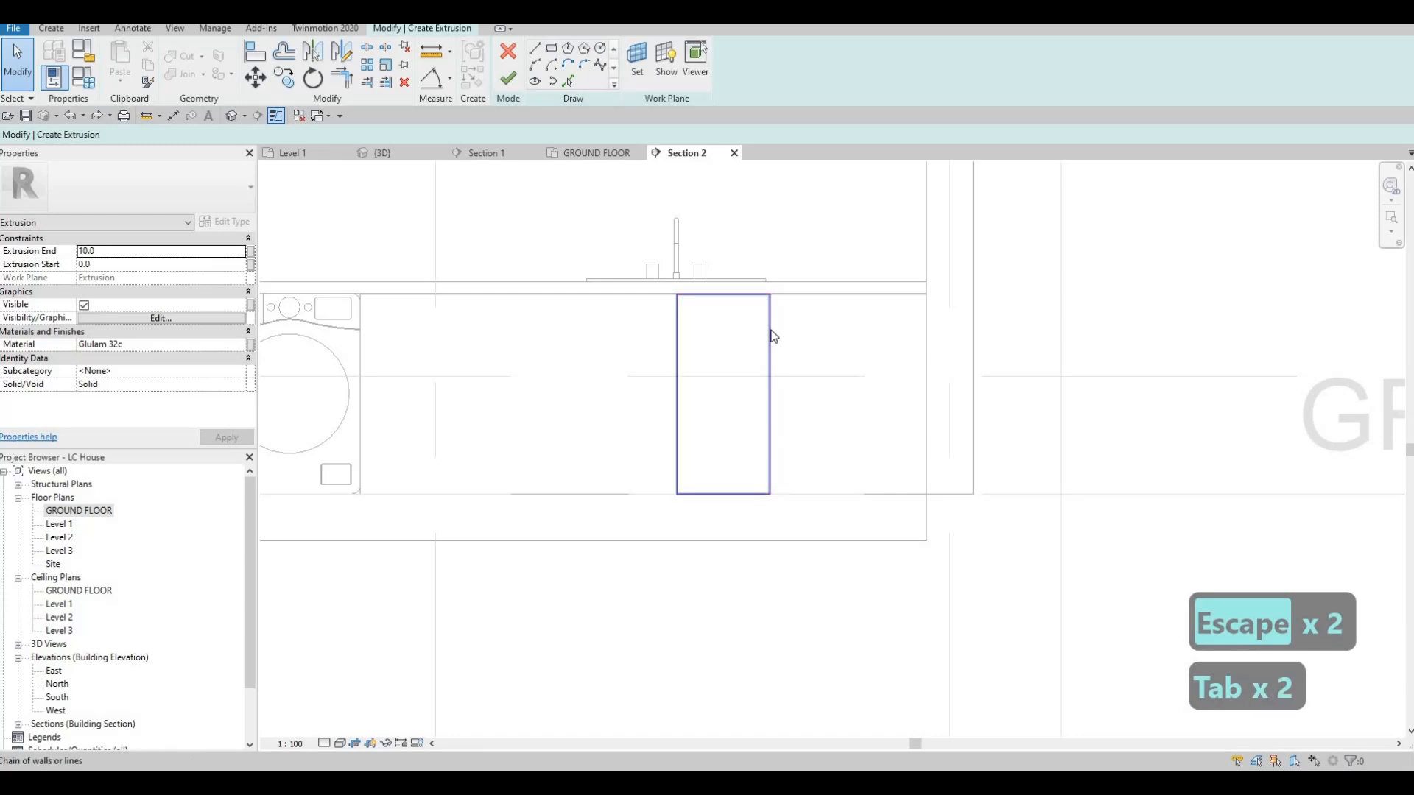
{"action": "key", "text": "Delete"}
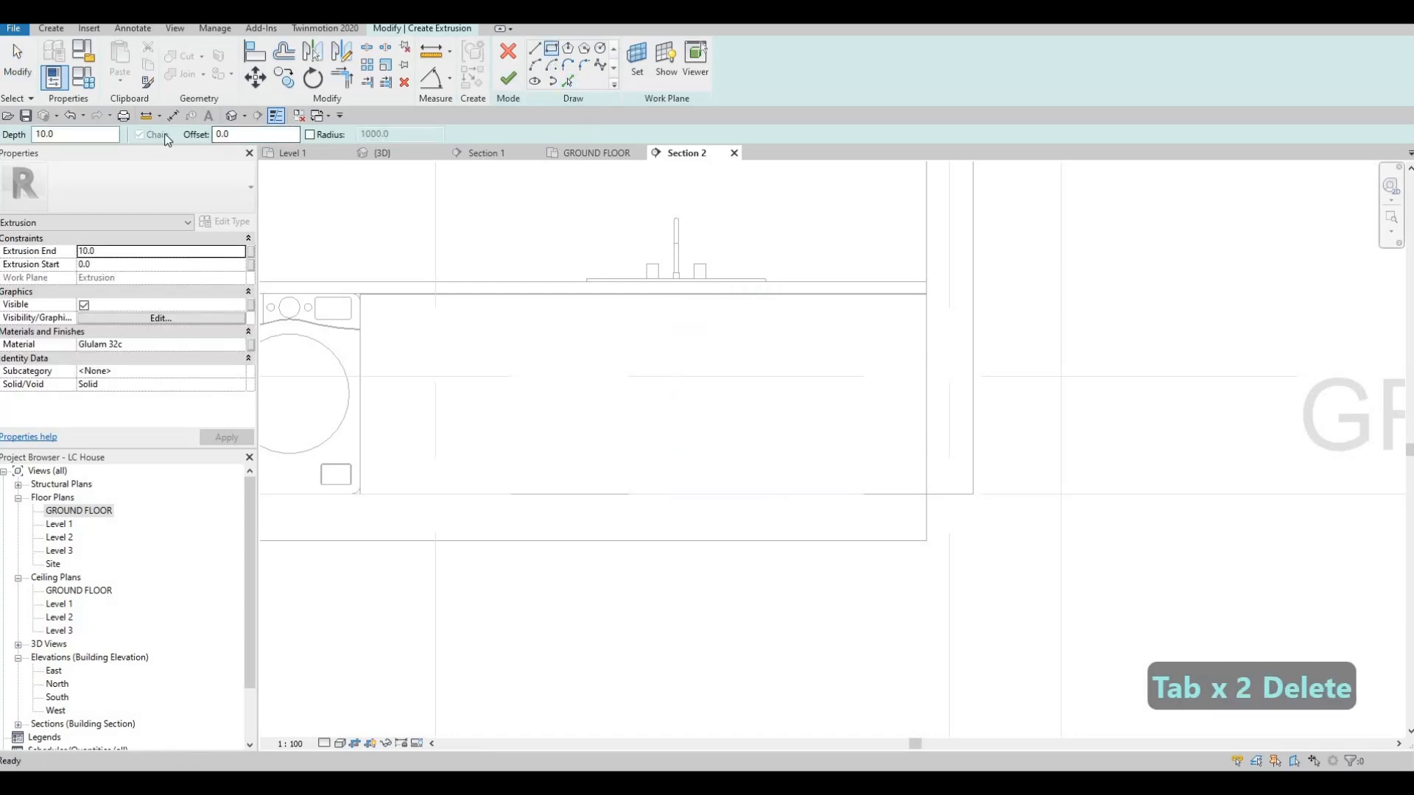
Set the rectangle offset to 5 mm and sketch a panel about 836 mm high from the sink's midpoint down to the ground floor
{"action": "double_click", "coordinate": [234, 135]}
{"action": "type", "text": "5"}
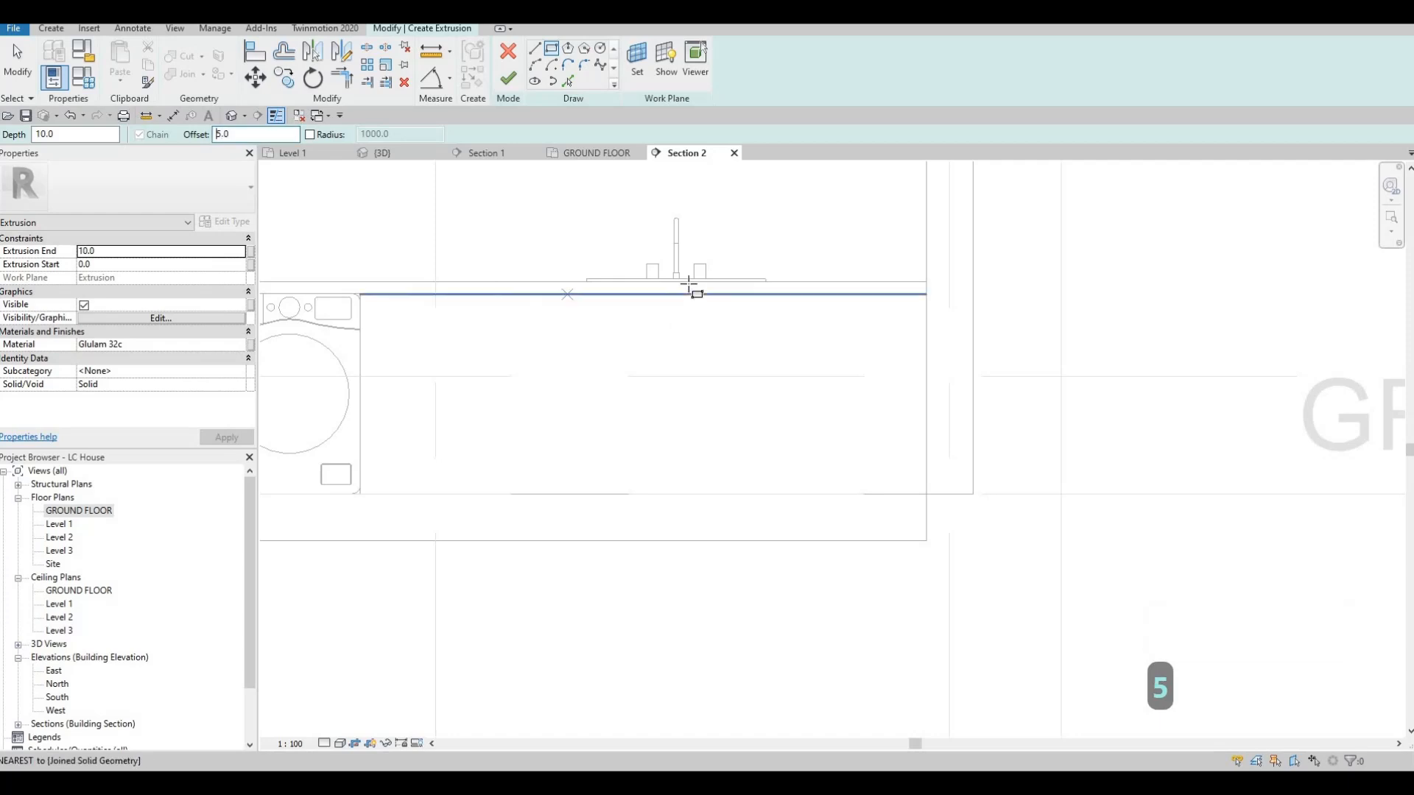
{"action": "scroll", "coordinate": [685, 290], "scroll_direction": "up", "scroll_amount": 2}
{"action": "left_click", "coordinate": [682, 283]}
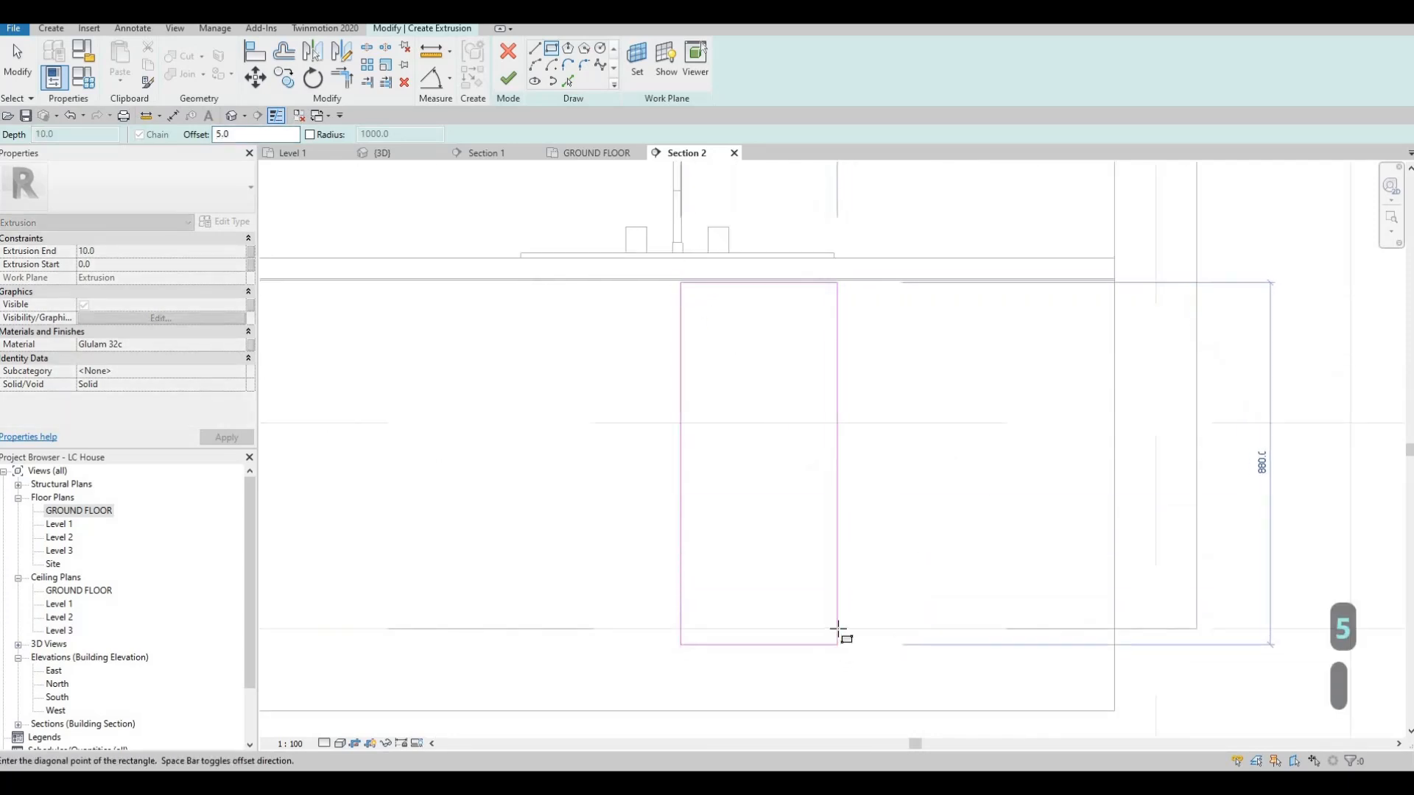
{"action": "left_click", "coordinate": [667, 411]}
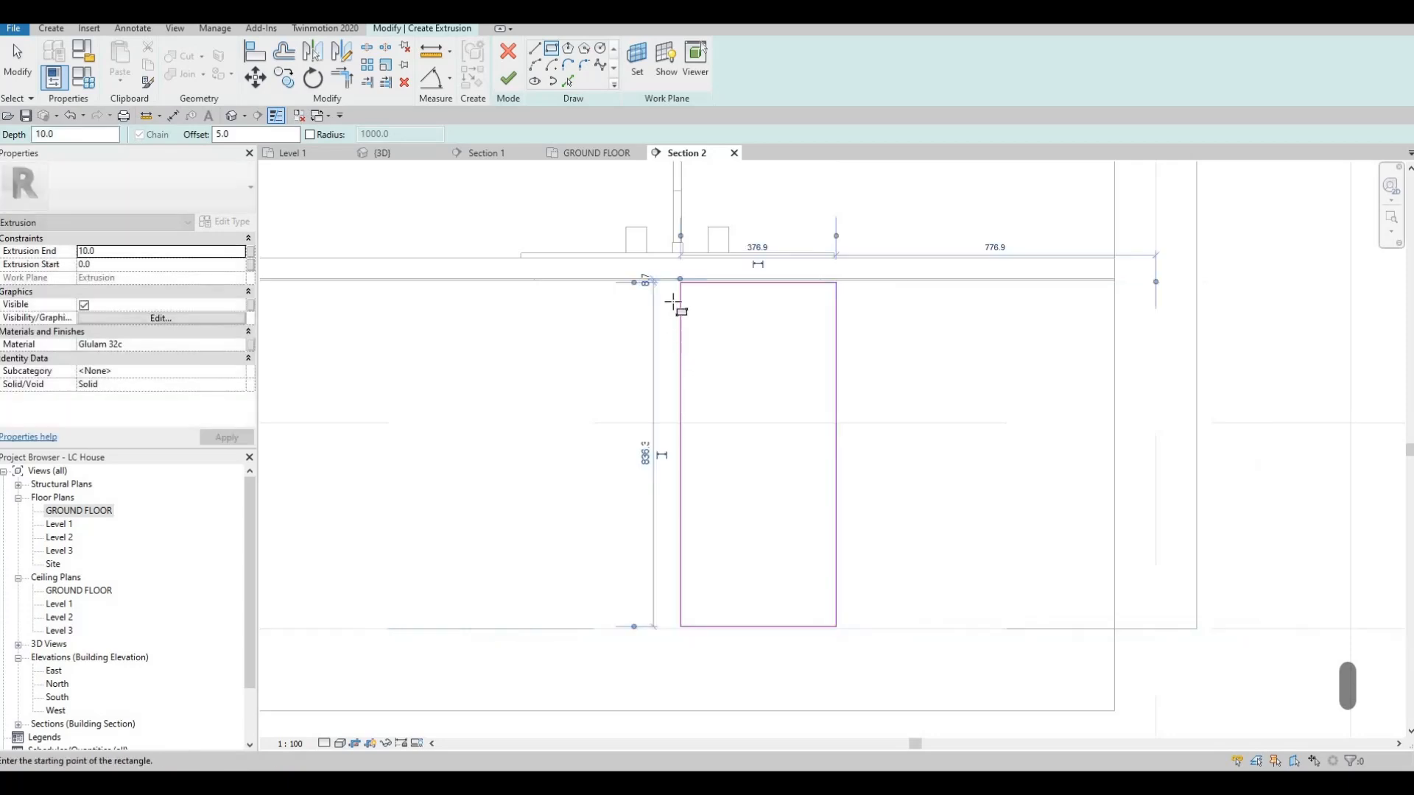
{"action": "key", "text": "Escape"}
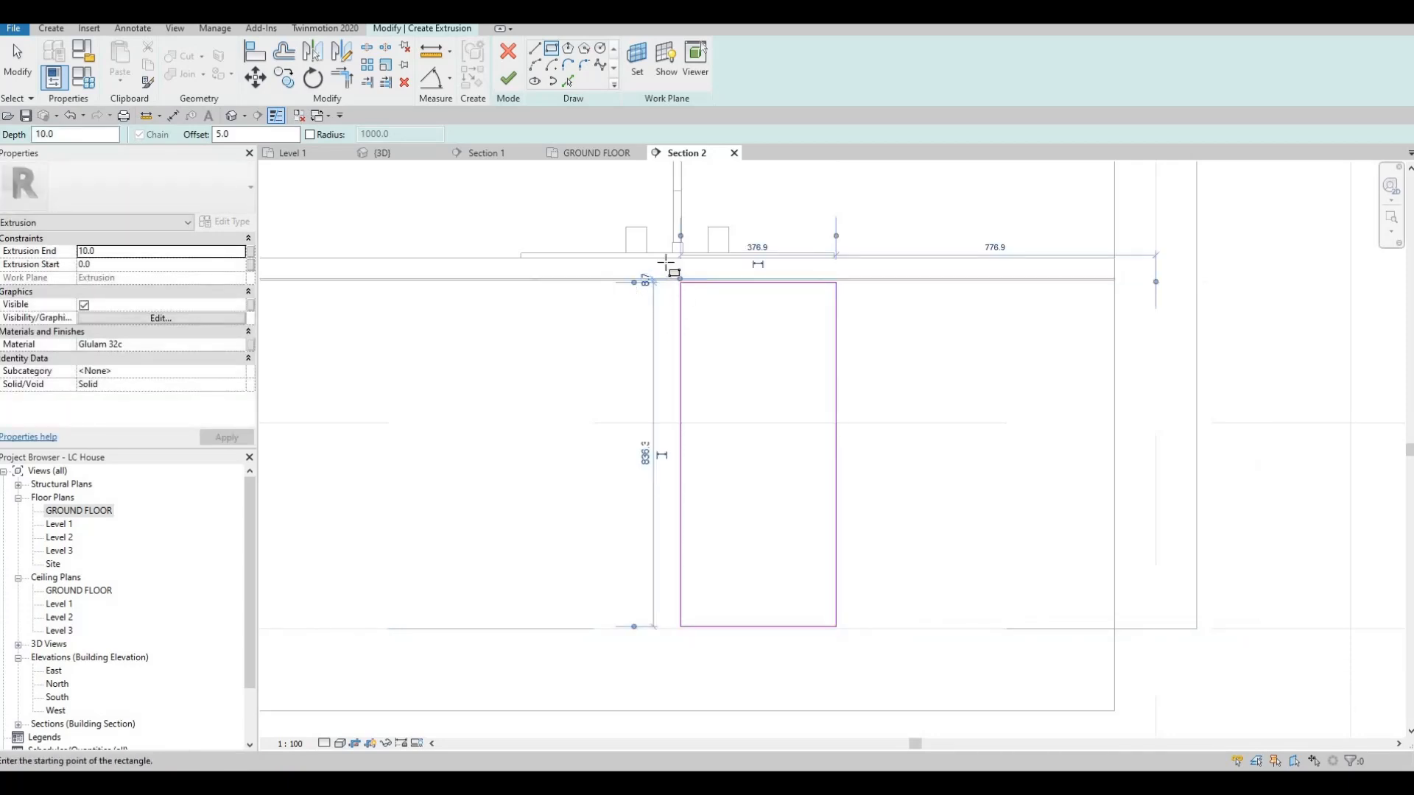
{"action": "scroll", "coordinate": [683, 288], "scroll_direction": "up", "scroll_amount": 2}
{"action": "key", "text": "Escape"}
{"action": "left_click", "coordinate": [689, 292]}
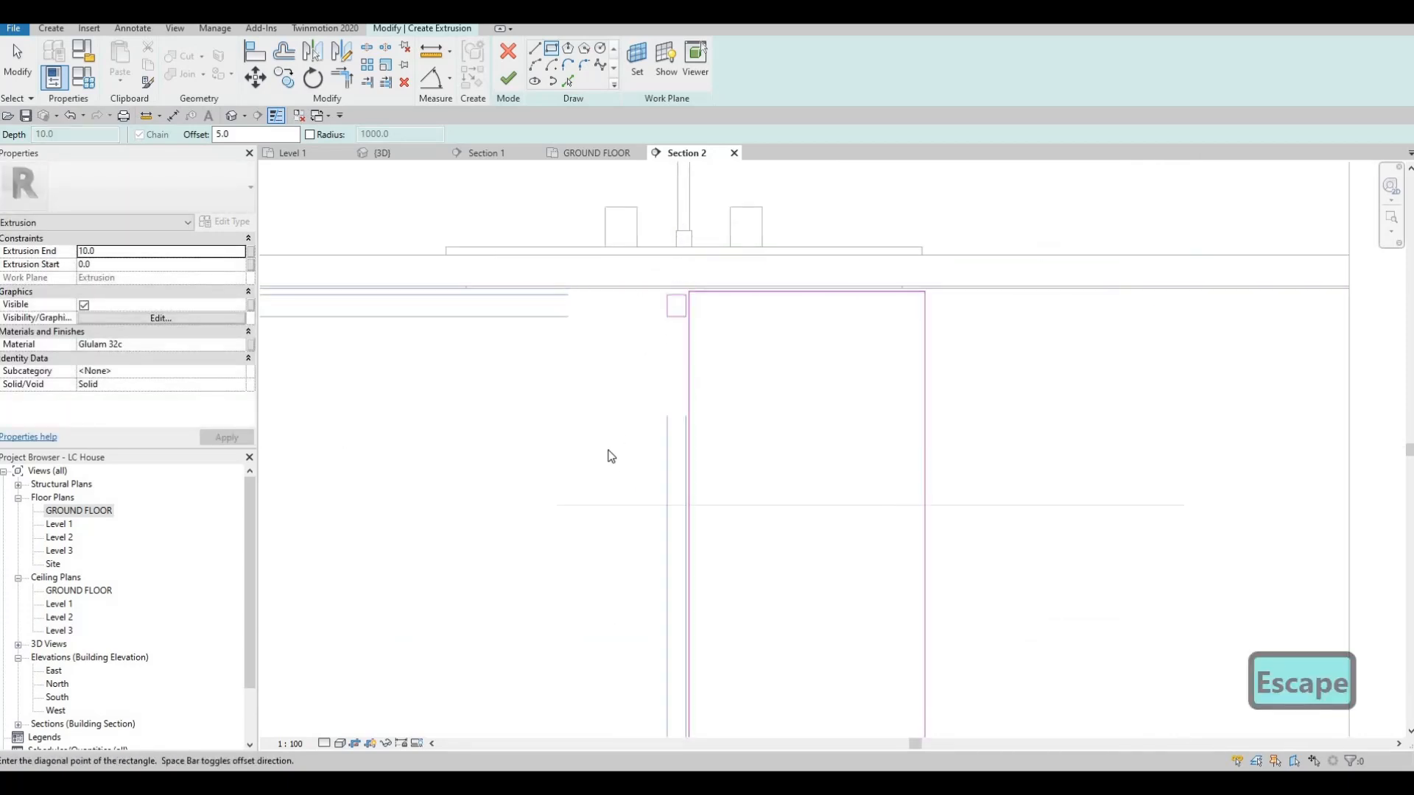
{"action": "key", "text": "Escape"}
Sketch a matching panel, about 831 mm high, on the other side of the sink's midpoint with the 5 mm offset flipped inward
{"action": "scroll", "coordinate": [691, 294], "scroll_direction": "up", "scroll_amount": 3}
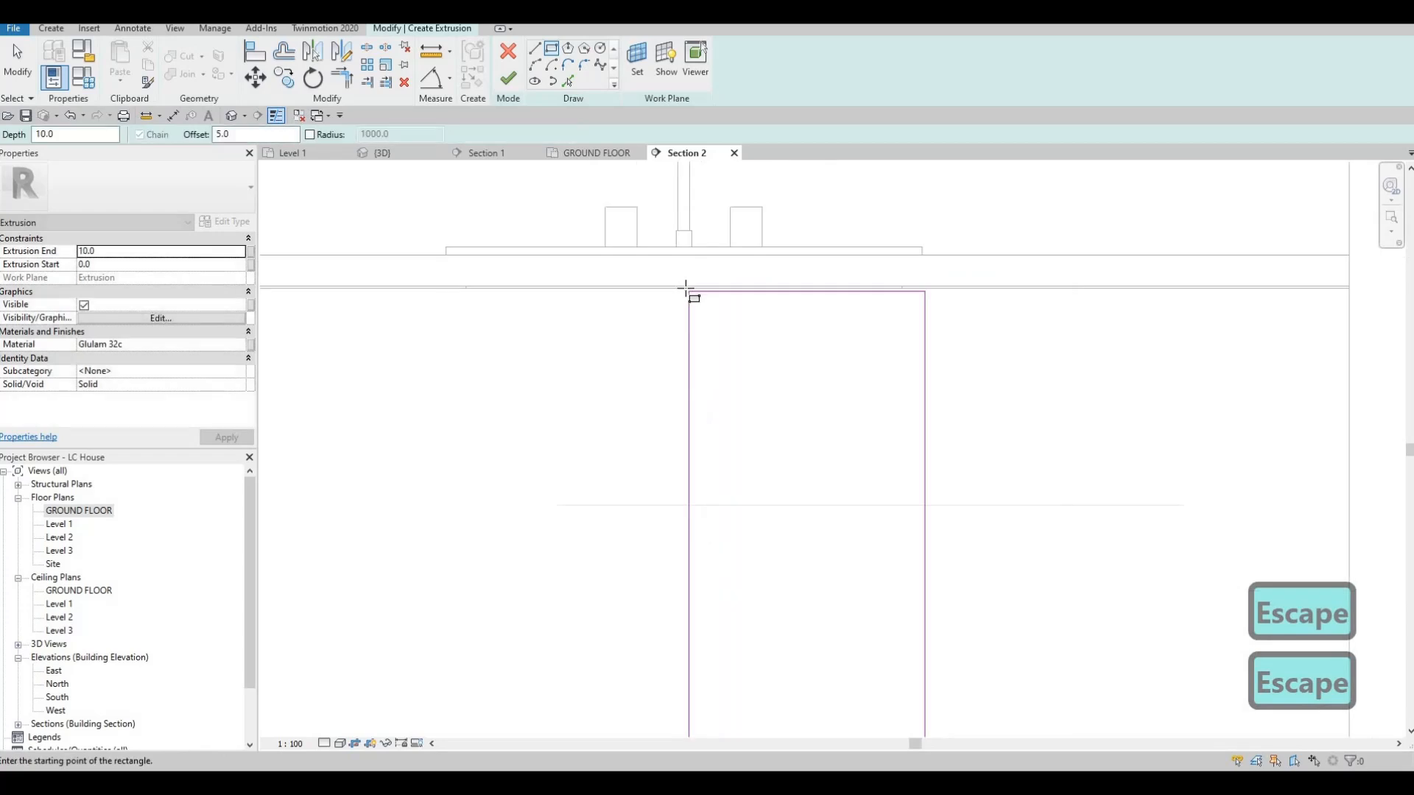
{"action": "scroll", "coordinate": [698, 309], "scroll_direction": "up", "scroll_amount": 2}
{"action": "left_click", "coordinate": [697, 302]}
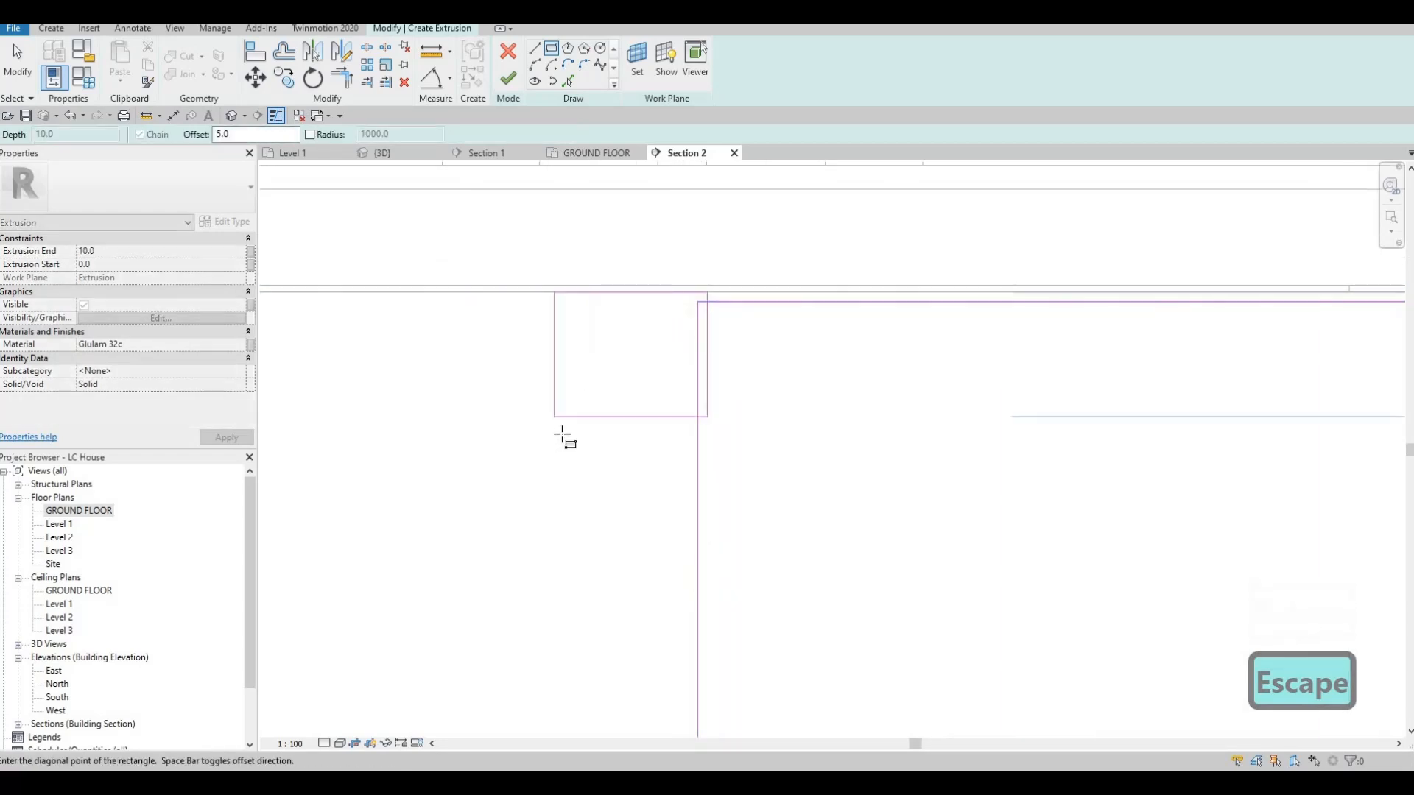
{"action": "key", "text": "space"}
{"action": "scroll", "coordinate": [554, 464], "scroll_direction": "down", "scroll_amount": 3}
{"action": "scroll", "coordinate": [543, 562], "scroll_direction": "down", "scroll_amount": 2}
{"action": "middle_click_drag", "start_coordinate": [543, 561], "coordinate": [579, 357]}
{"action": "scroll", "coordinate": [578, 357], "scroll_direction": "down", "scroll_amount": 2}
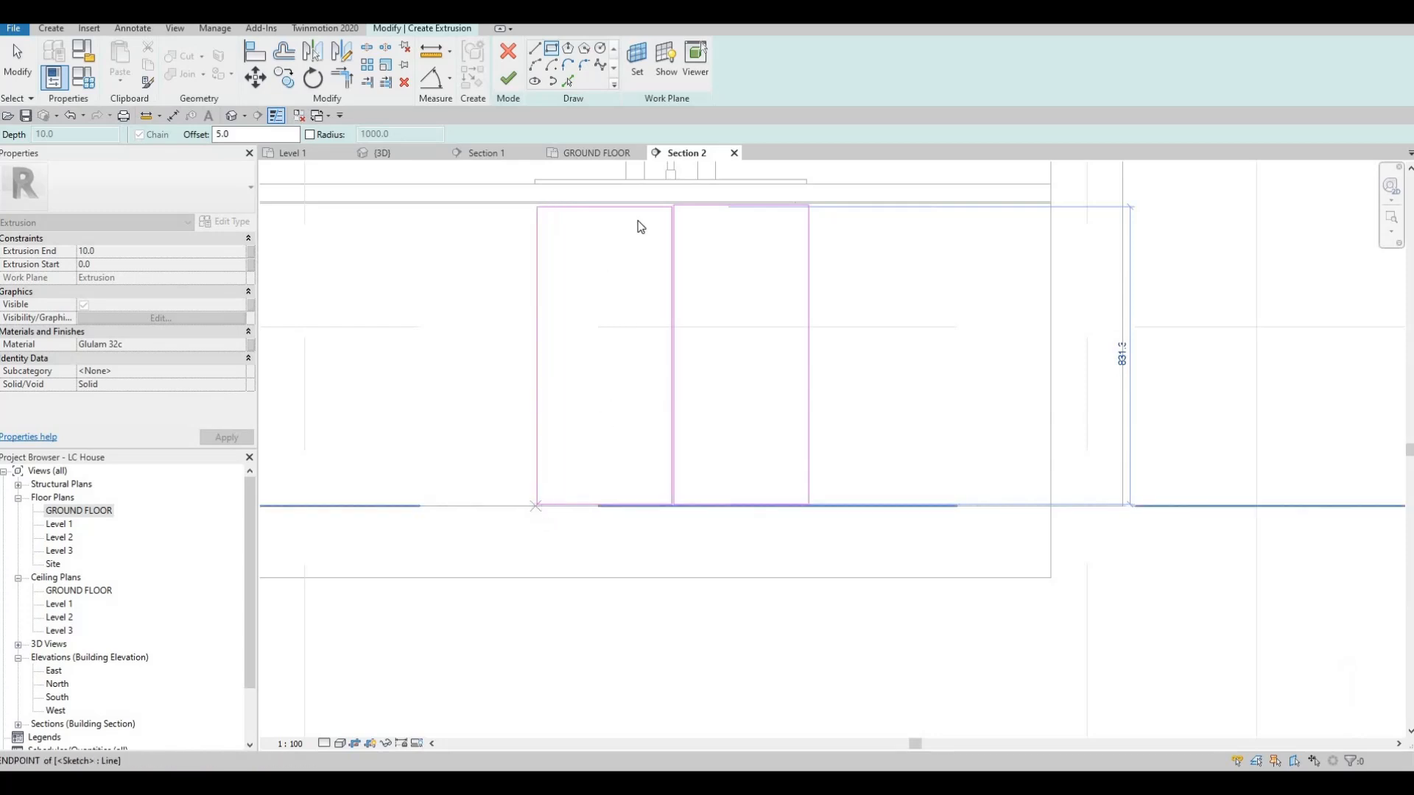
{"action": "key", "text": "Escape"}
{"action": "key", "text": "Escape"}
{"action": "key", "text": "Escape"}
Align the second panel's top edge with the first panel's top edge
{"action": "scroll", "coordinate": [645, 202], "scroll_direction": "up", "scroll_amount": 3}
{"action": "key", "text": "a"}
{"action": "key", "text": "l"}
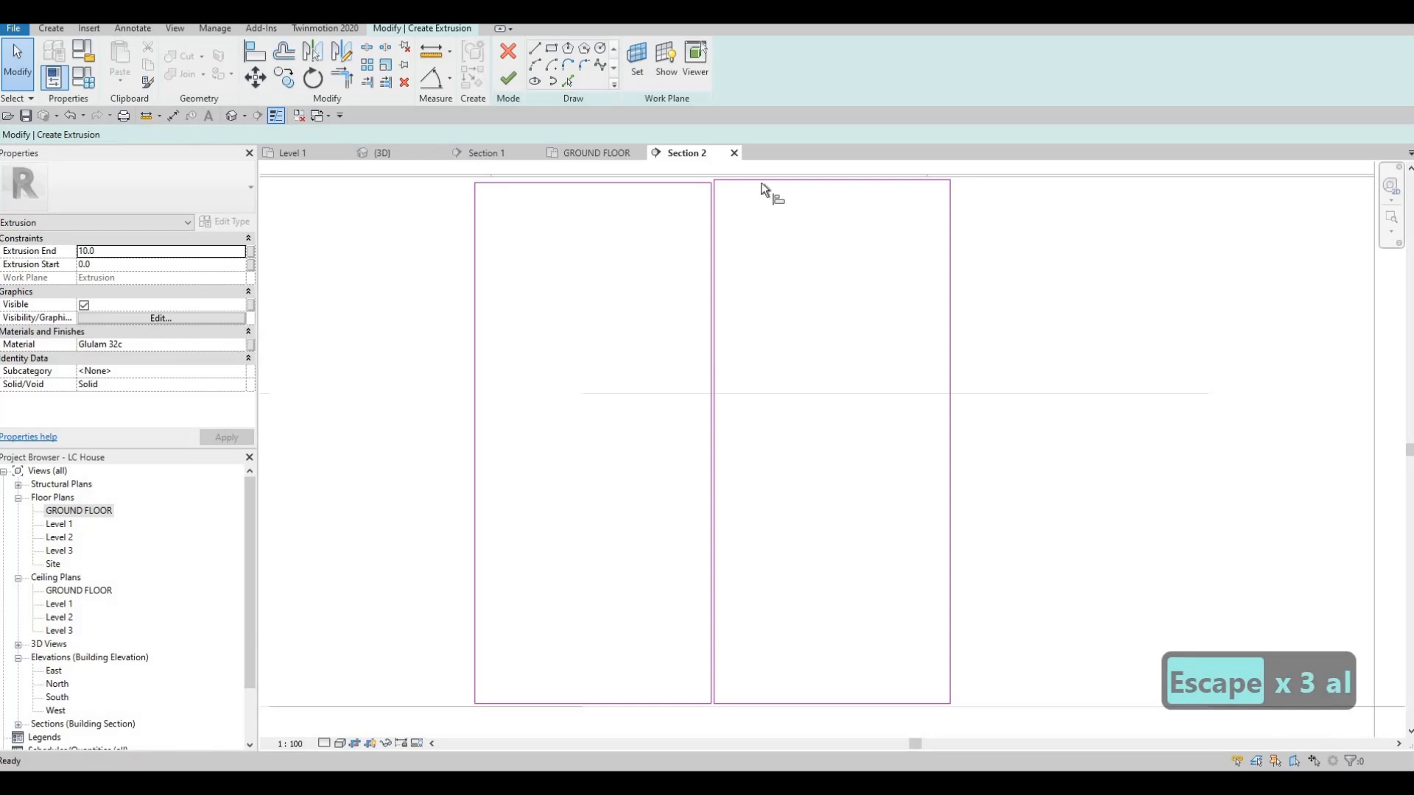
{"action": "left_click", "coordinate": [691, 180]}
{"action": "left_click", "coordinate": [690, 184]}
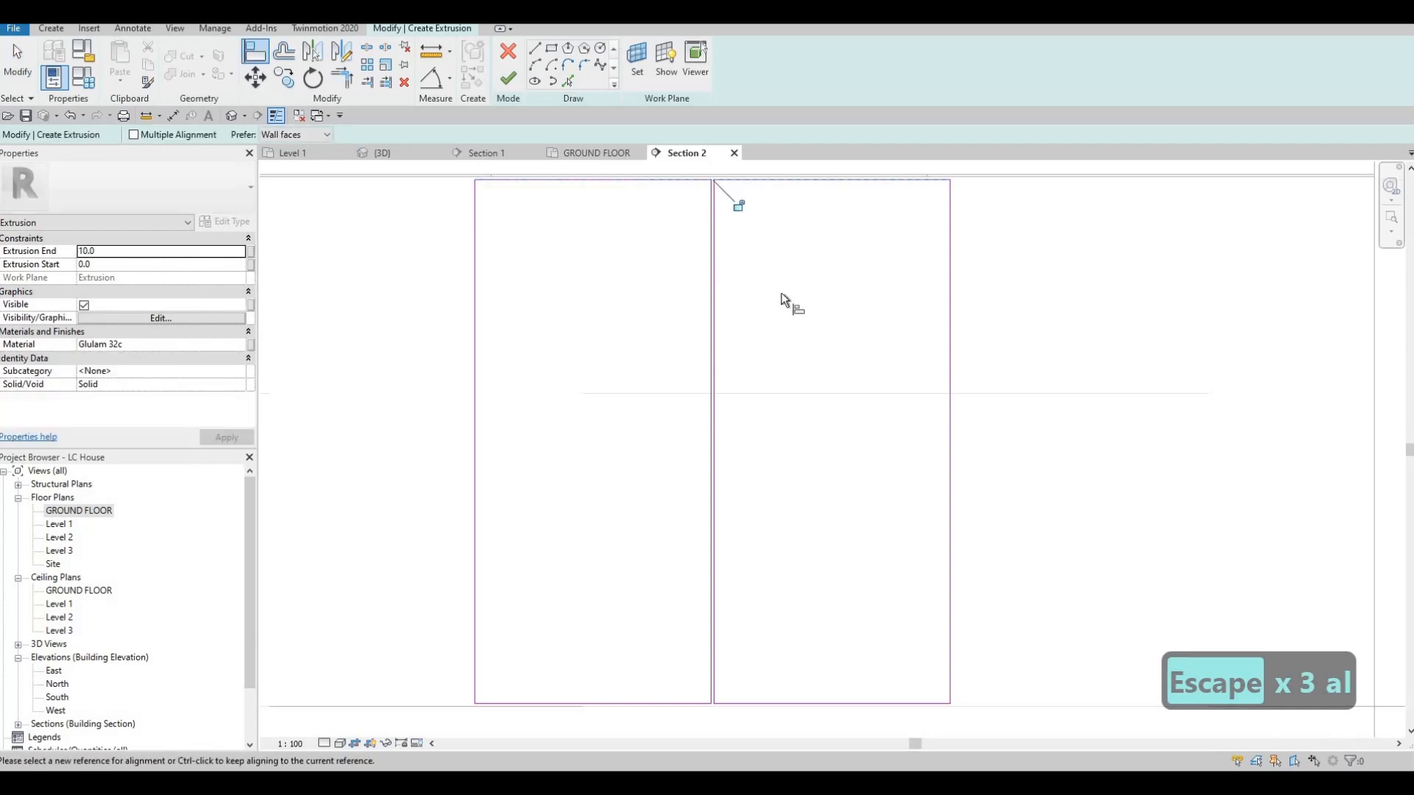
{"action": "key", "text": "Escape"}
{"action": "scroll", "coordinate": [684, 243], "scroll_direction": "down", "scroll_amount": 2}
Sketch a rectangular panel about 667 mm wide with an inward 5 mm offset, from the sink panels to the end wall at ground floor
{"action": "left_click", "coordinate": [552, 49]}
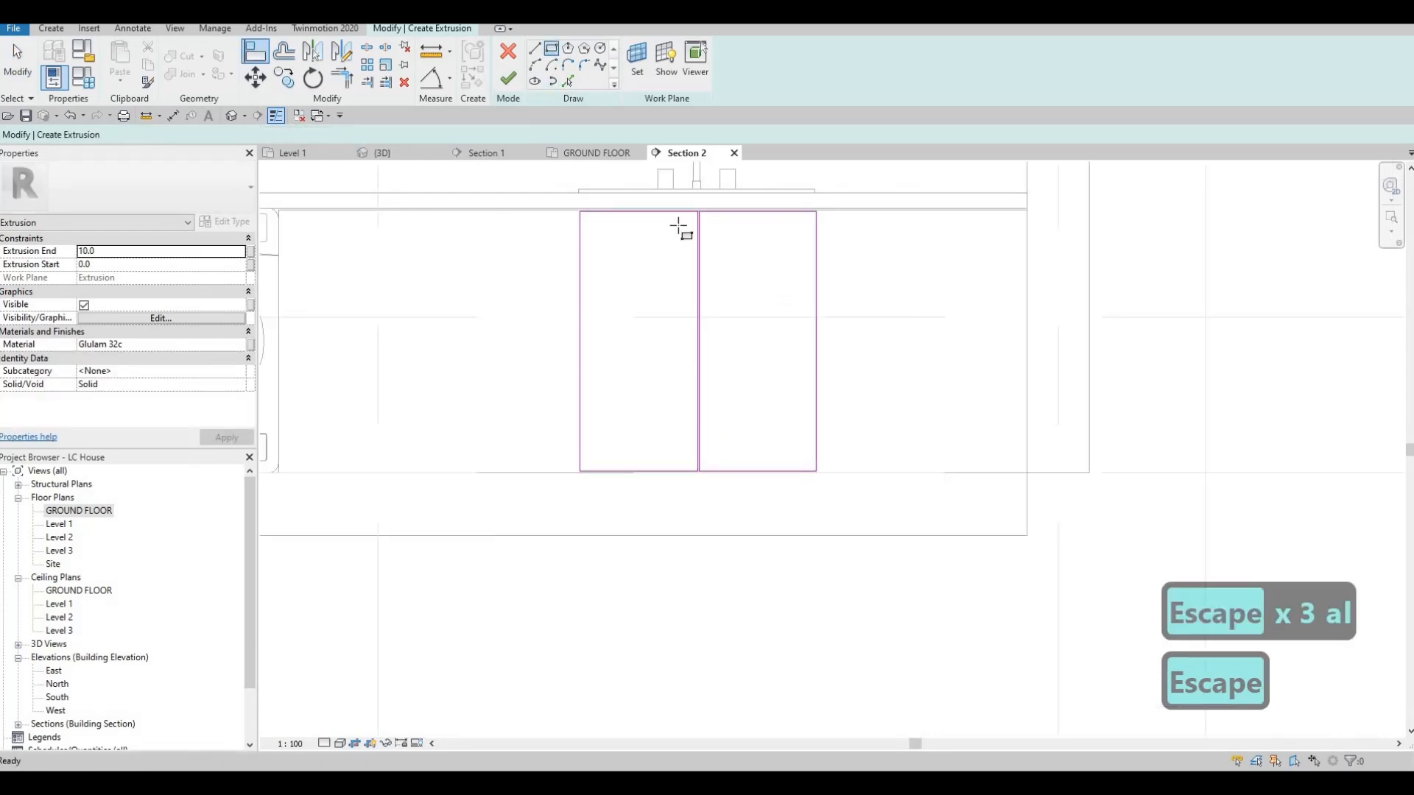
{"action": "left_click", "coordinate": [114, 139]}
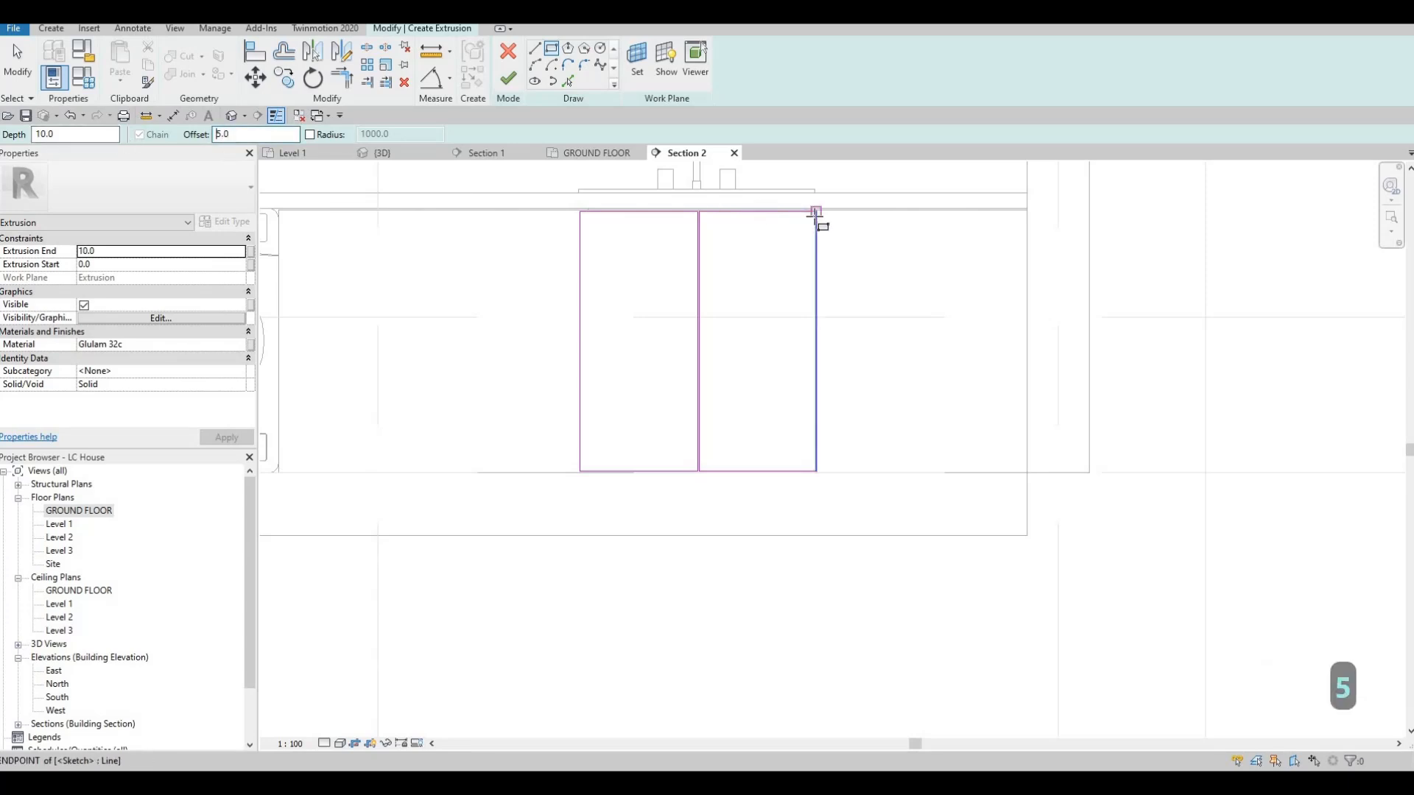
{"action": "scroll", "coordinate": [810, 221], "scroll_direction": "up", "scroll_amount": 4}
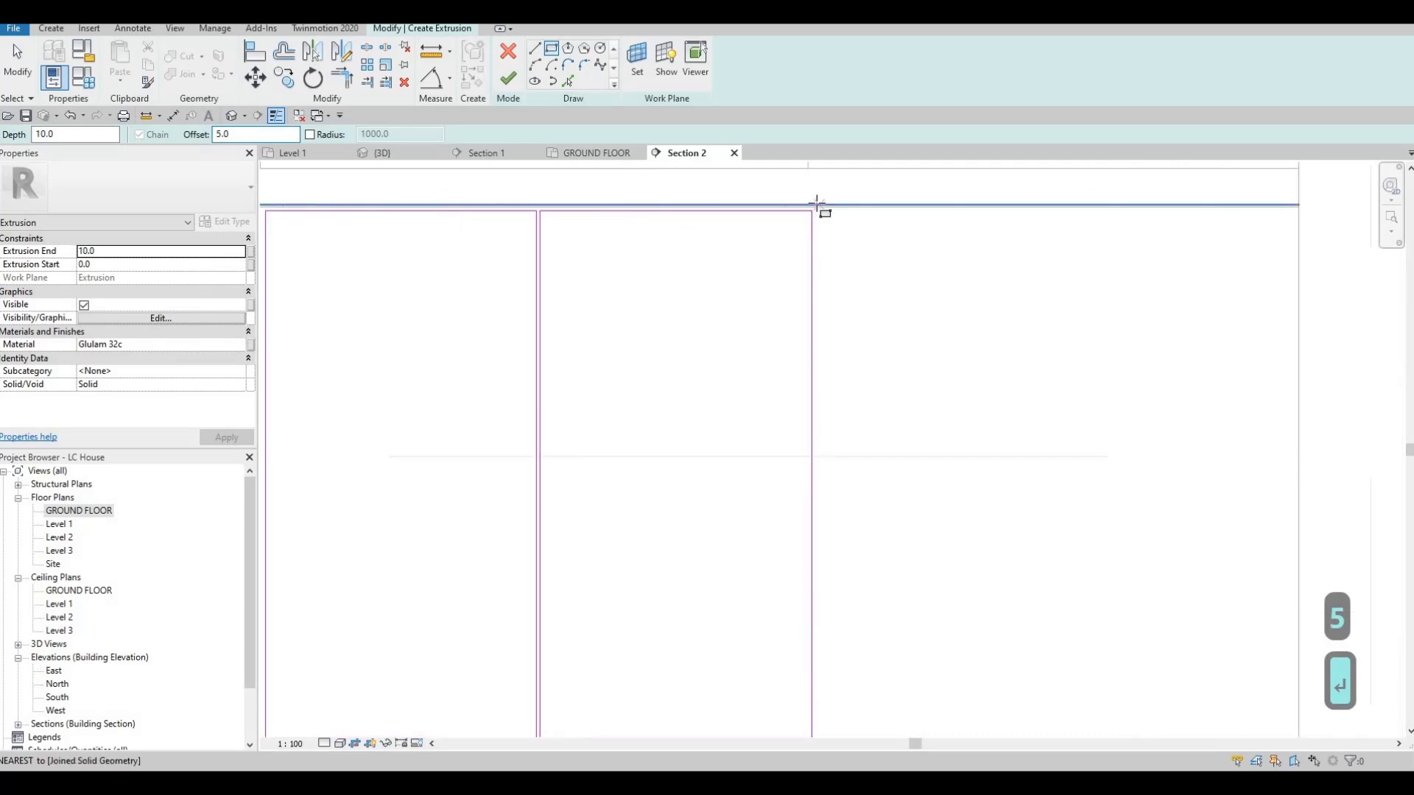
{"action": "left_click", "coordinate": [818, 204]}
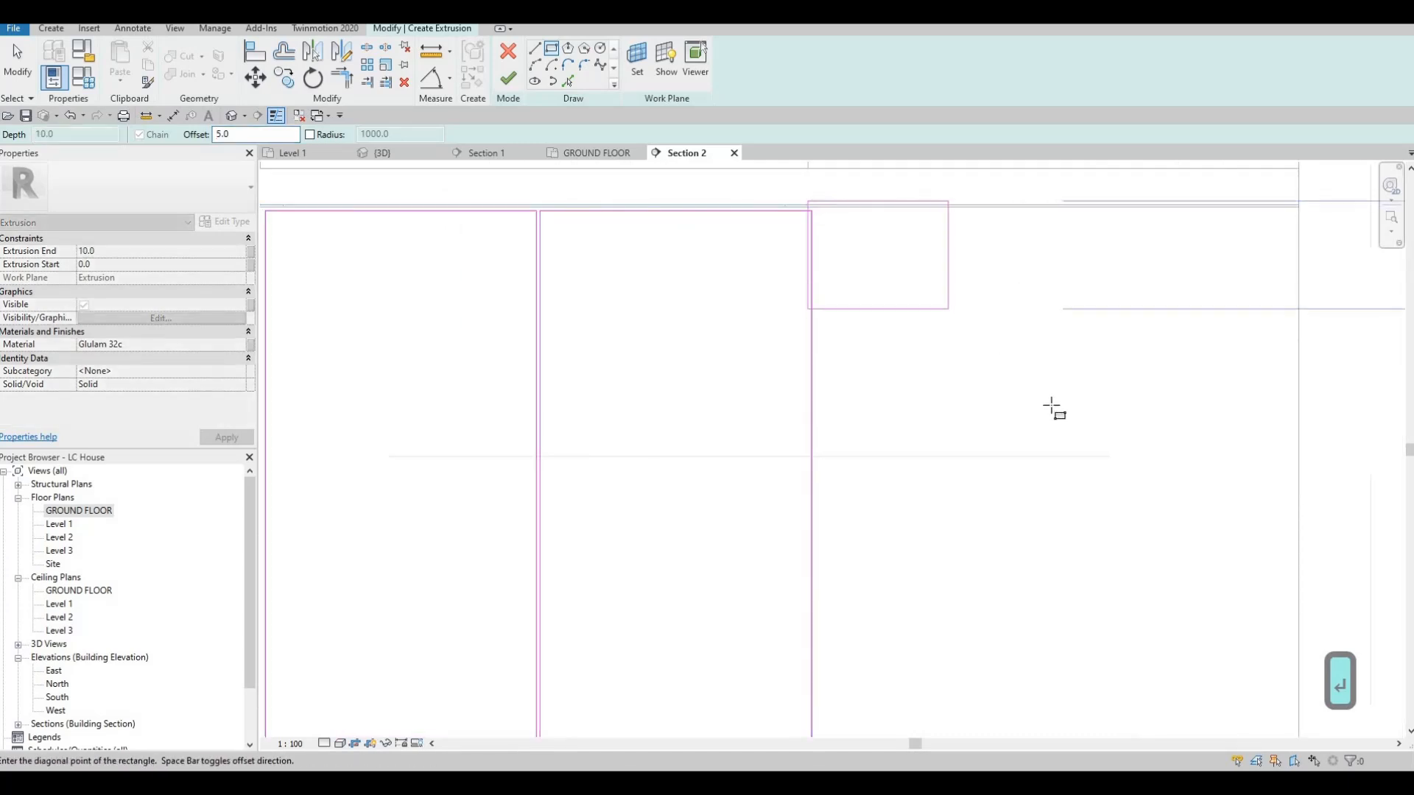
{"action": "scroll", "coordinate": [1086, 417], "scroll_direction": "down", "scroll_amount": 3}
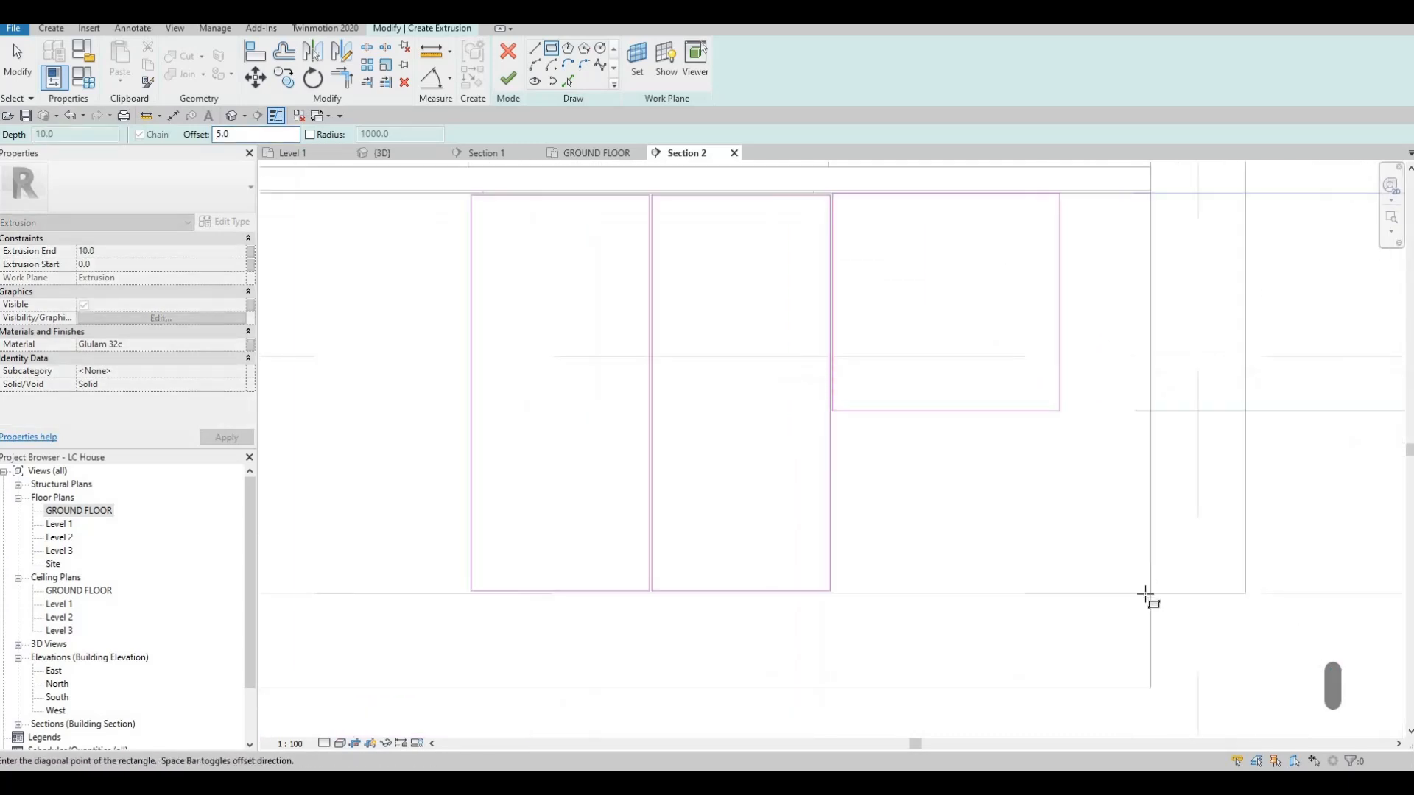
{"action": "left_click", "coordinate": [1151, 594]}
Sketch another 5 mm offset panel on the washer side of the sink panels, from the counter's underside down to the ground floor
{"action": "middle_click_drag", "start_coordinate": [669, 236], "coordinate": [1040, 254]}
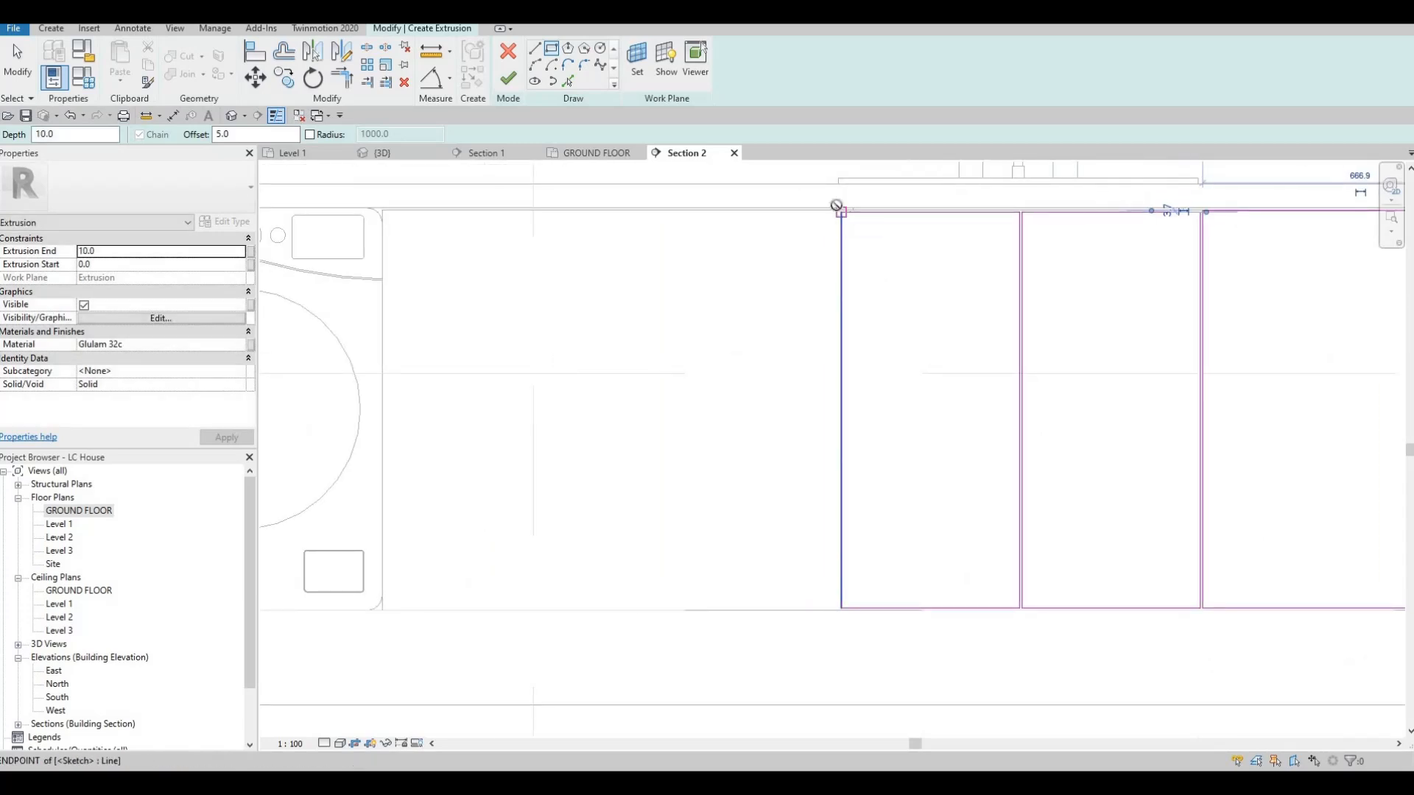
{"action": "left_click", "coordinate": [839, 210]}
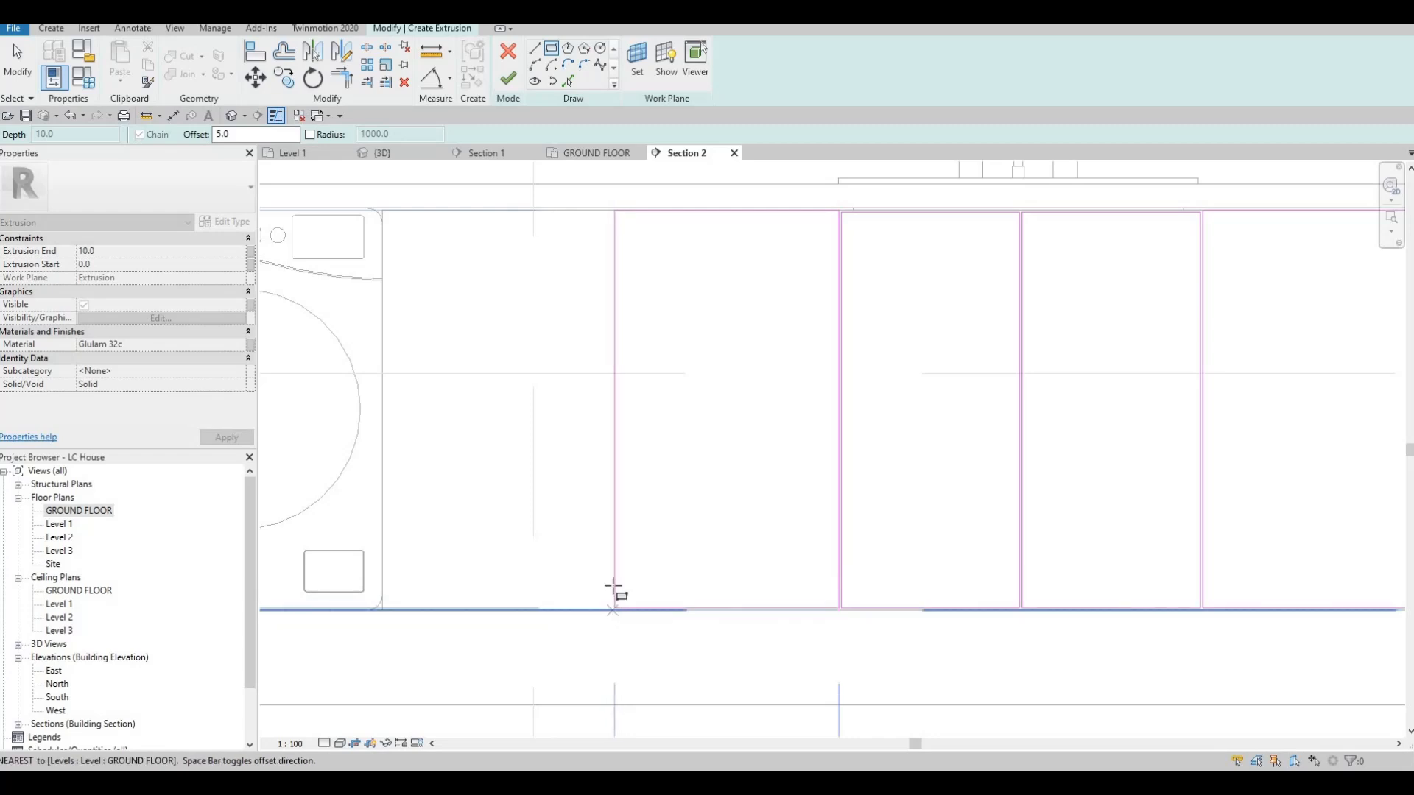
{"action": "left_click", "coordinate": [615, 609]}
{"action": "scroll", "coordinate": [618, 537], "scroll_direction": "down", "scroll_amount": 2}
{"action": "key", "text": "Escape"}
Align the top edge of the panel beside the end wall with the sink panels' top edges
{"action": "scroll", "coordinate": [903, 309], "scroll_direction": "up", "scroll_amount": 4}
{"action": "middle_click_drag", "start_coordinate": [859, 325], "coordinate": [815, 304]}
{"action": "key", "text": "Escape"}
{"action": "key", "text": "Escape"}
{"action": "key", "text": "a"}
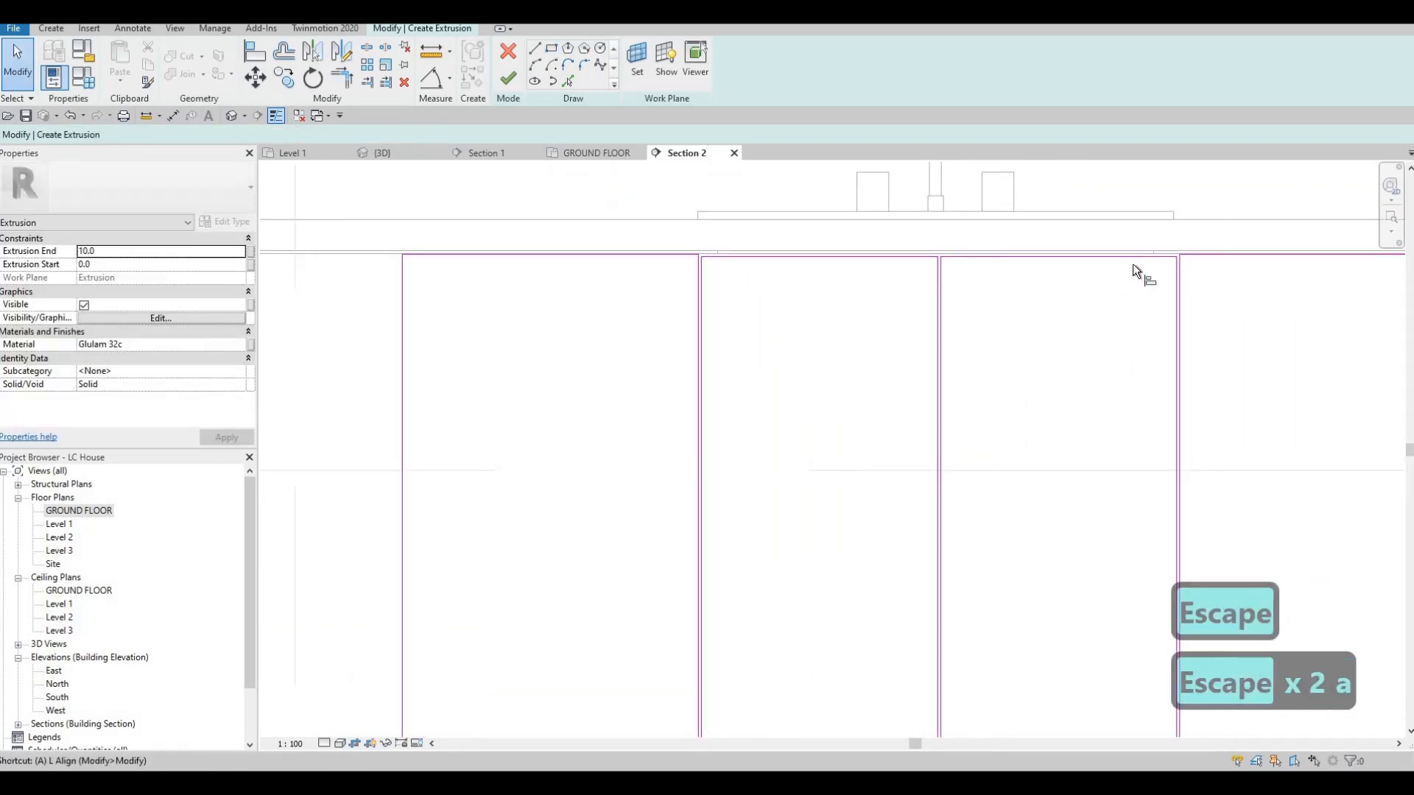
{"action": "key", "text": "l"}
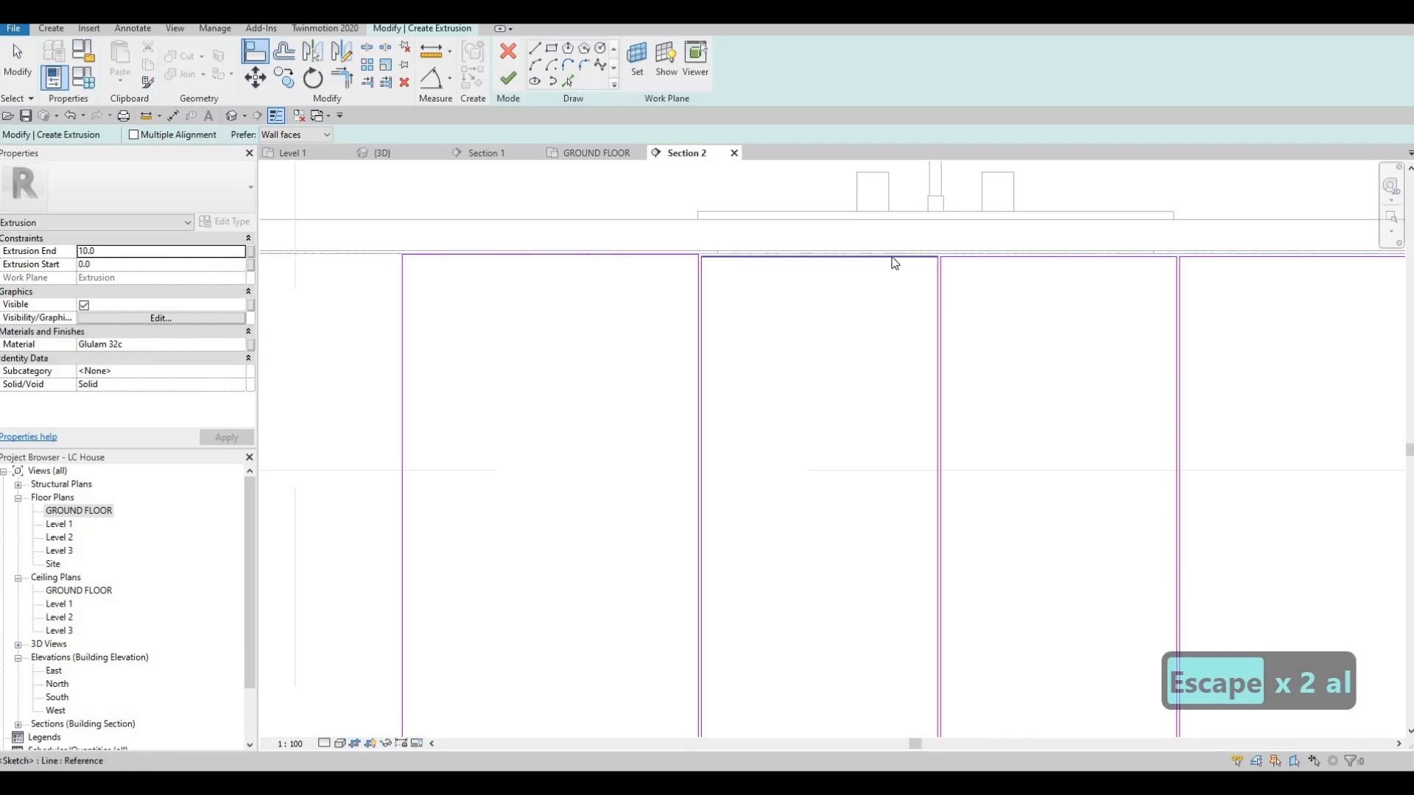
{"action": "key", "text": "Escape"}
{"action": "key", "text": "Escape"}
{"action": "key", "text": "Escape"}
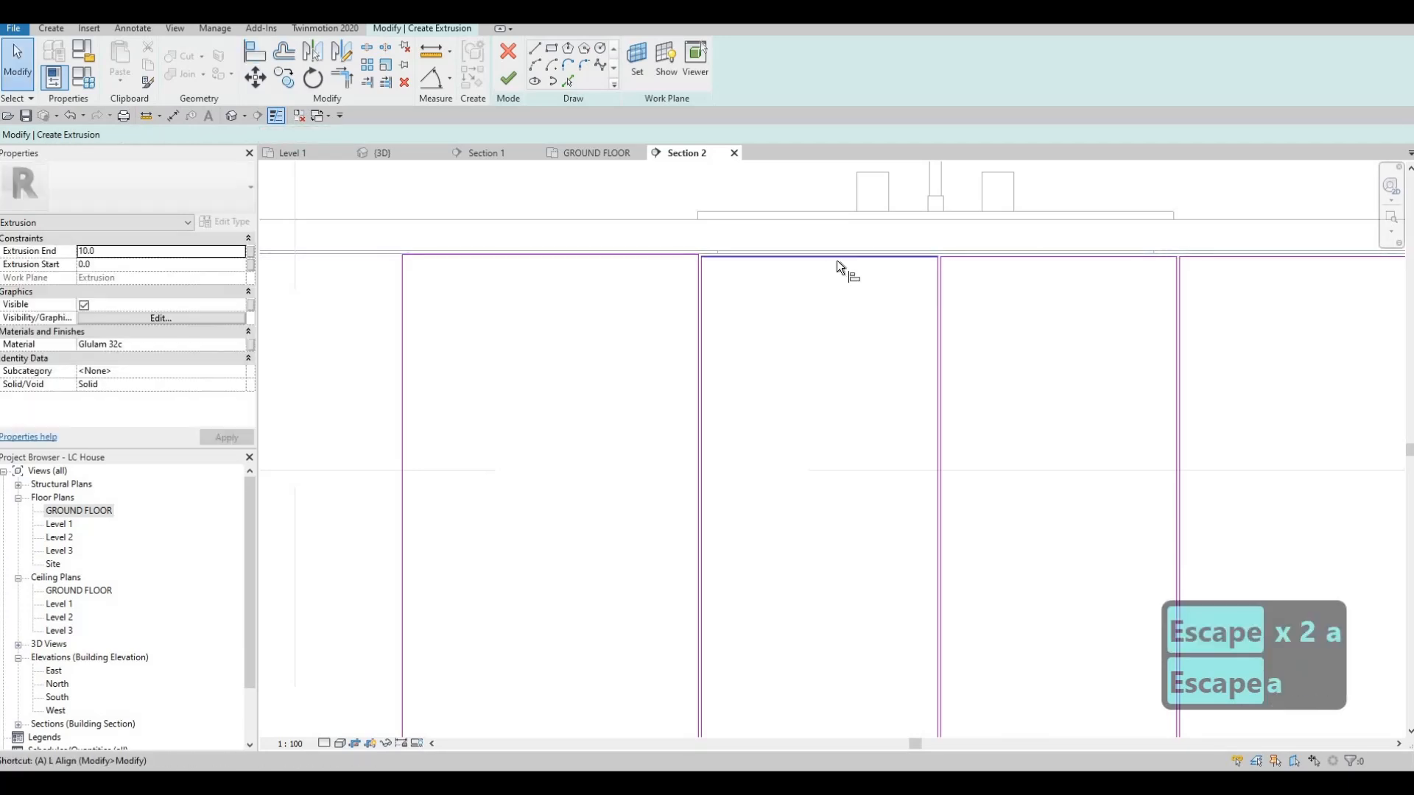
Align the top edge of the washer-side panel with the adjacent sink panel's top edge
{"action": "key", "text": "a"}
{"action": "key", "text": "l"}
{"action": "left_click", "coordinate": [660, 257]}
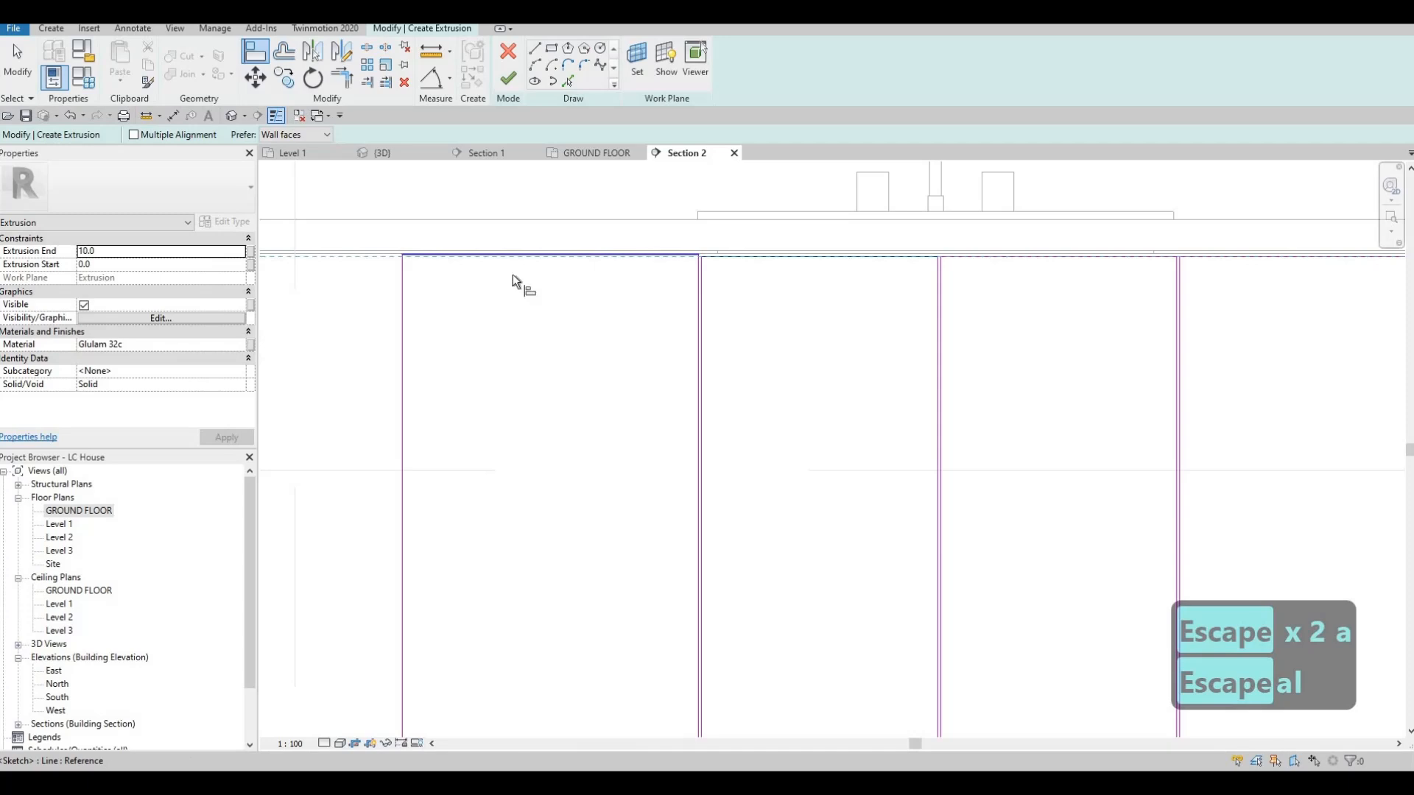
{"action": "middle_click_drag", "start_coordinate": [478, 314], "coordinate": [651, 307]}
{"action": "scroll", "coordinate": [656, 307], "scroll_direction": "down", "scroll_amount": 3}
{"action": "key", "text": "Escape"}
{"action": "key", "text": "Escape"}
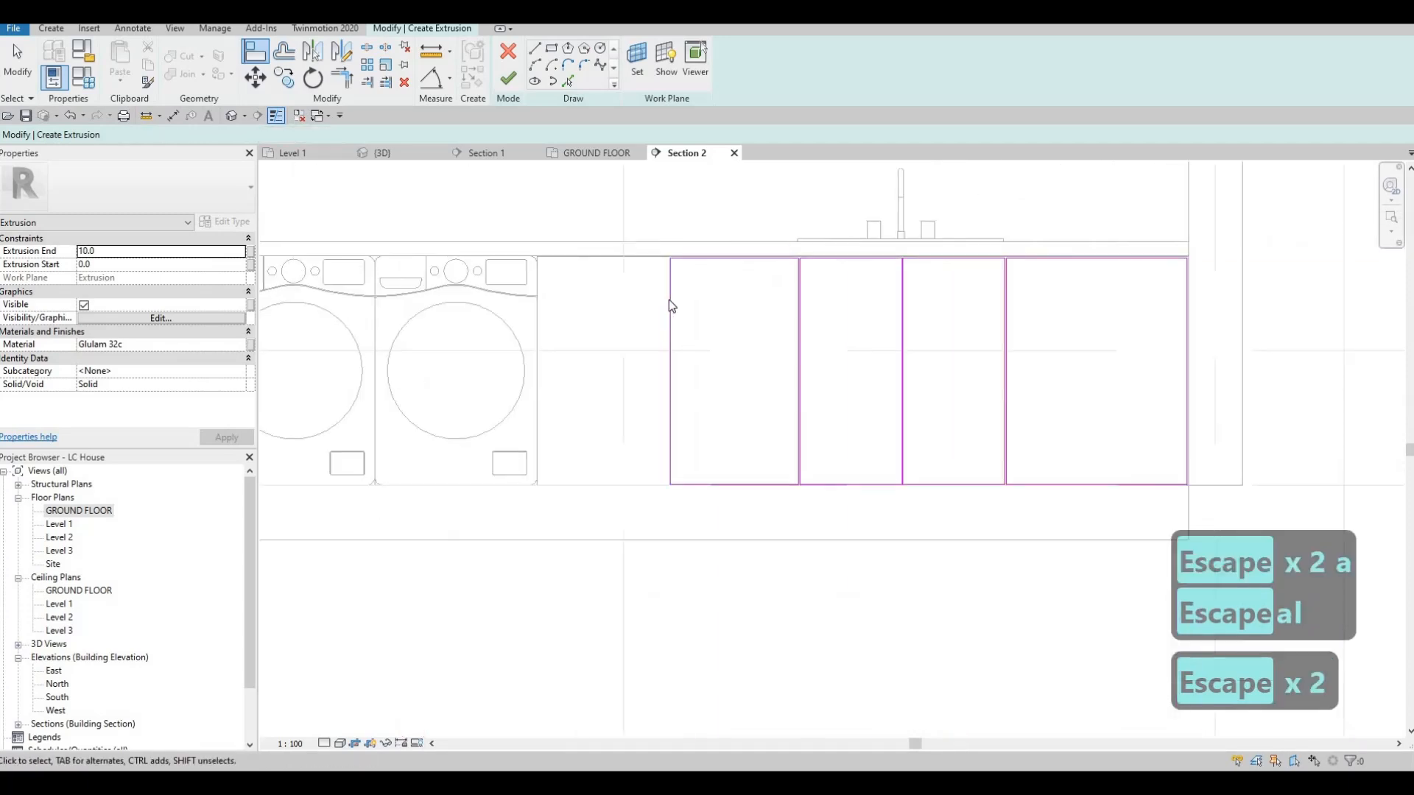
Copy the washer-side panel about 500 mm toward the washer and nudge the copy four increments back toward the original
{"action": "key", "text": "Tab"}
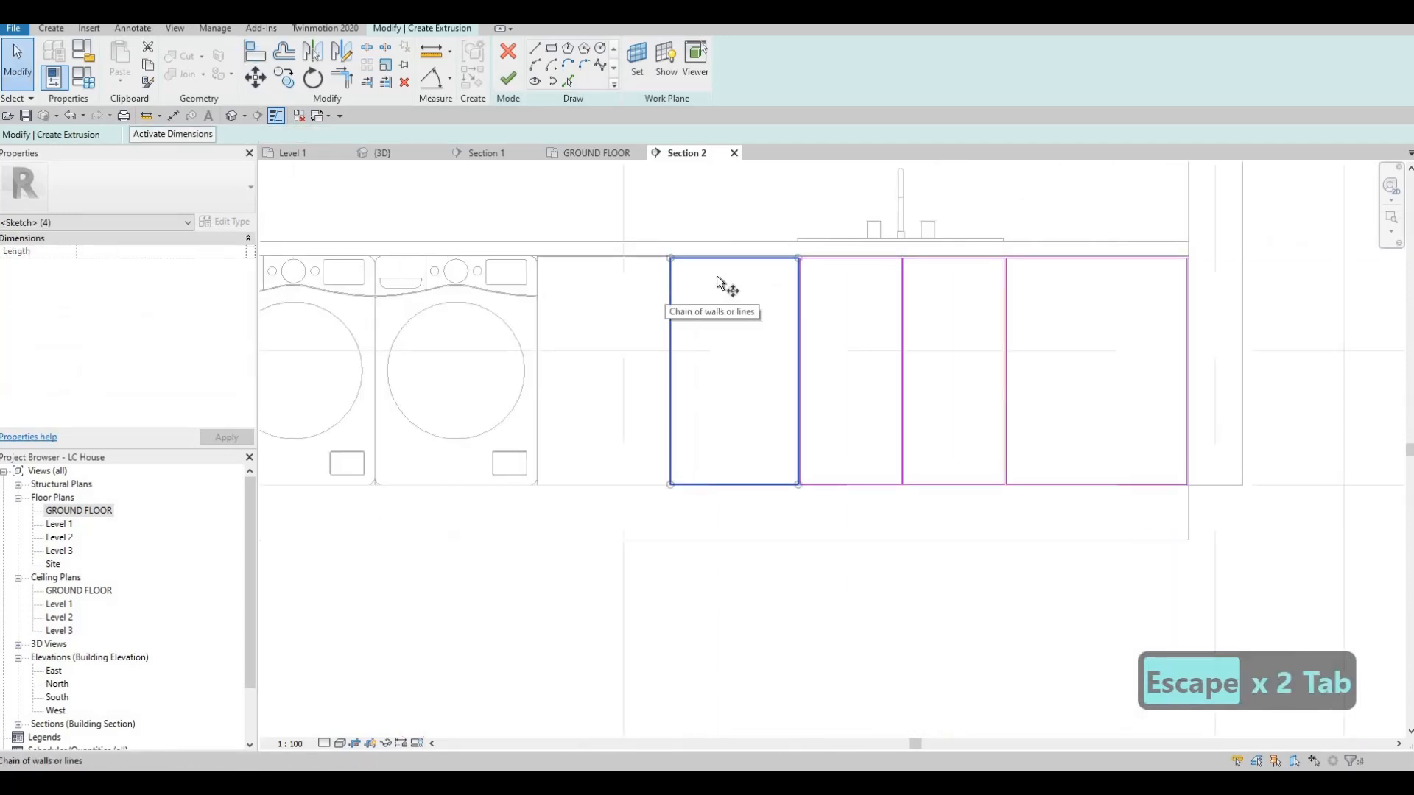
{"action": "key", "text": "c"}
{"action": "key", "text": "o"}
{"action": "scroll", "coordinate": [810, 255], "scroll_direction": "up", "scroll_amount": 2}
{"action": "left_click", "coordinate": [807, 258]}
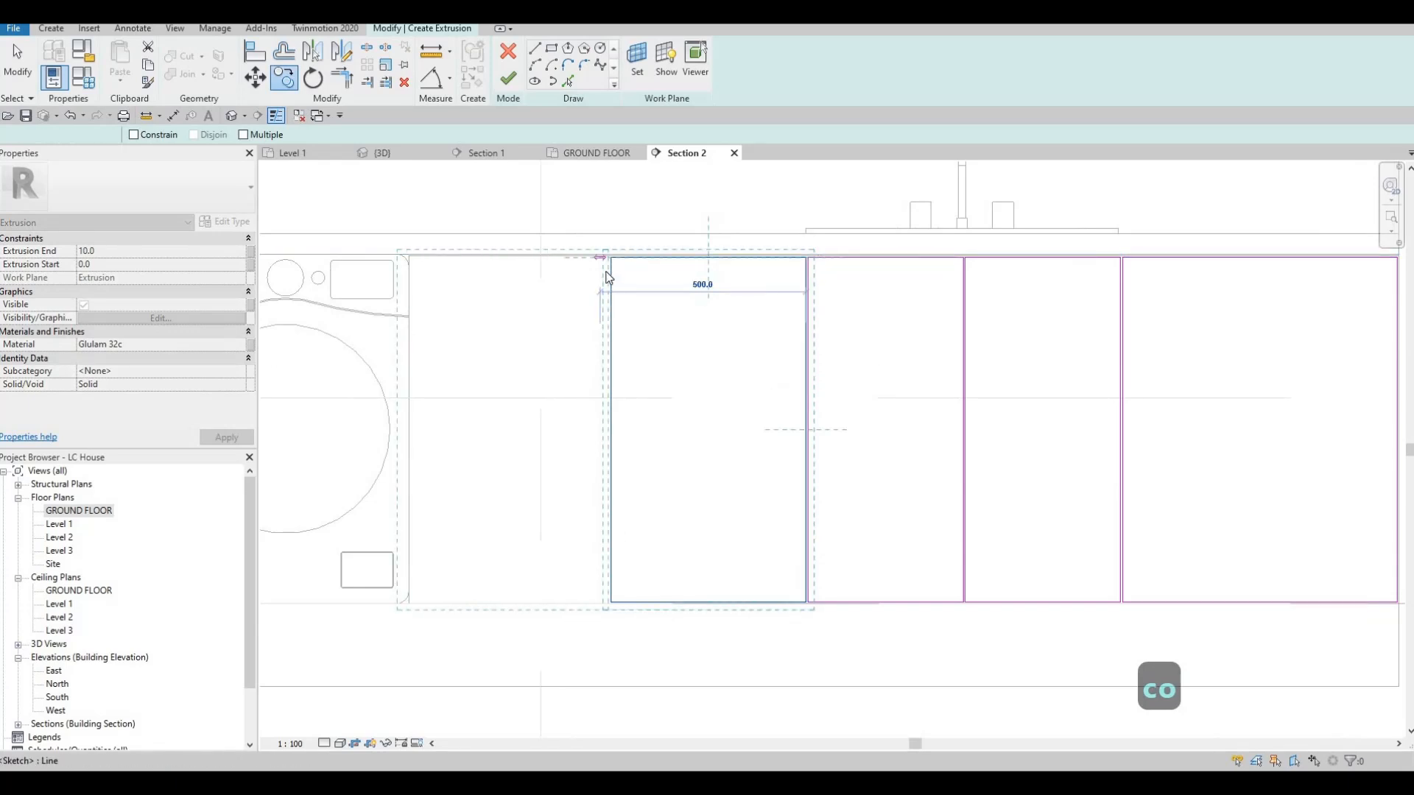
{"action": "left_click", "coordinate": [603, 259]}
{"action": "scroll", "coordinate": [605, 269], "scroll_direction": "up", "scroll_amount": 2}
{"action": "key", "text": "Right"}
{"action": "key", "text": "Right"}
{"action": "key", "text": "Right"}
{"action": "key", "text": "Right"}
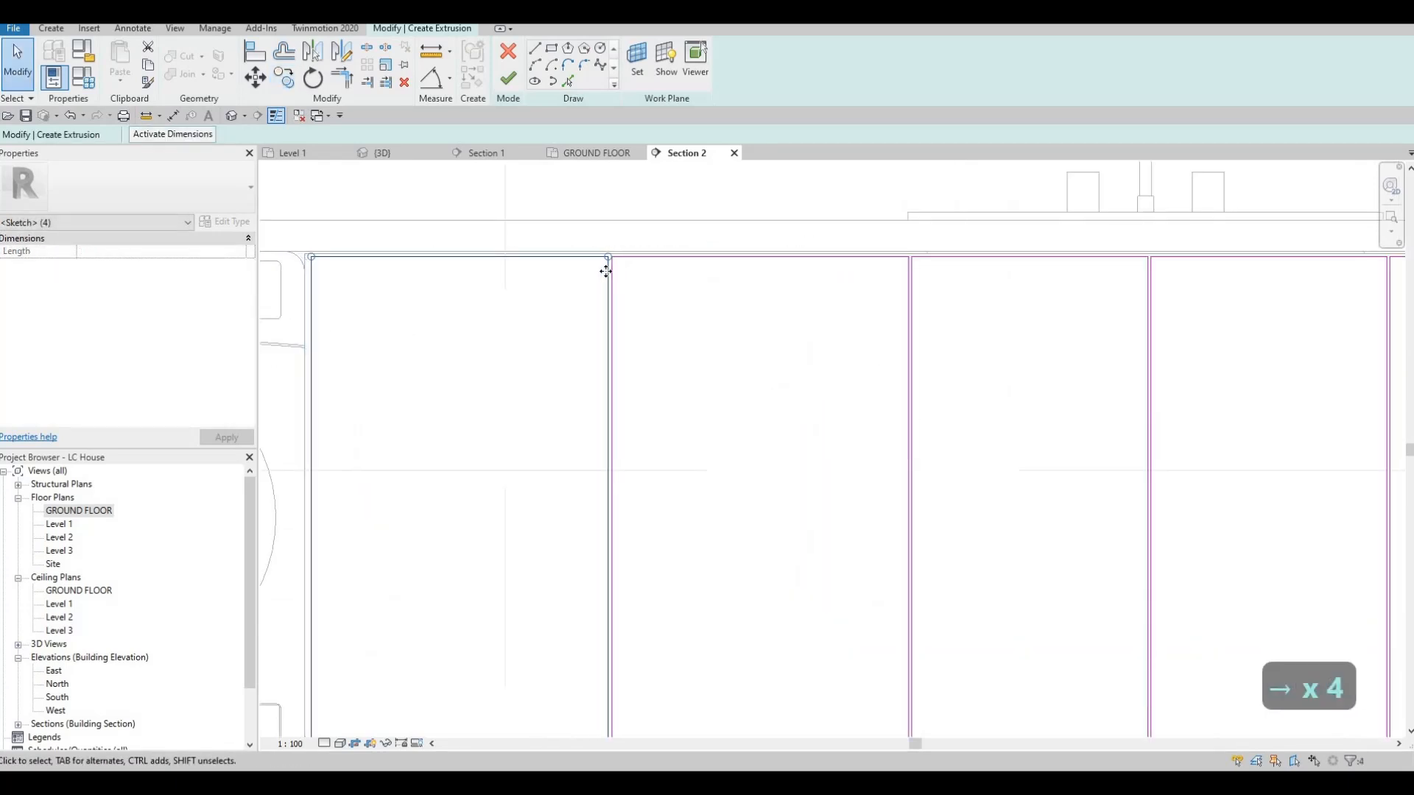
{"action": "key", "text": "Escape"}
{"action": "key", "text": "Escape"}
Finish the front panel extrusion and its in-place model, and inspect the cabinet fronts in the 3D view
{"action": "scroll", "coordinate": [572, 350], "scroll_direction": "down", "scroll_amount": 3}
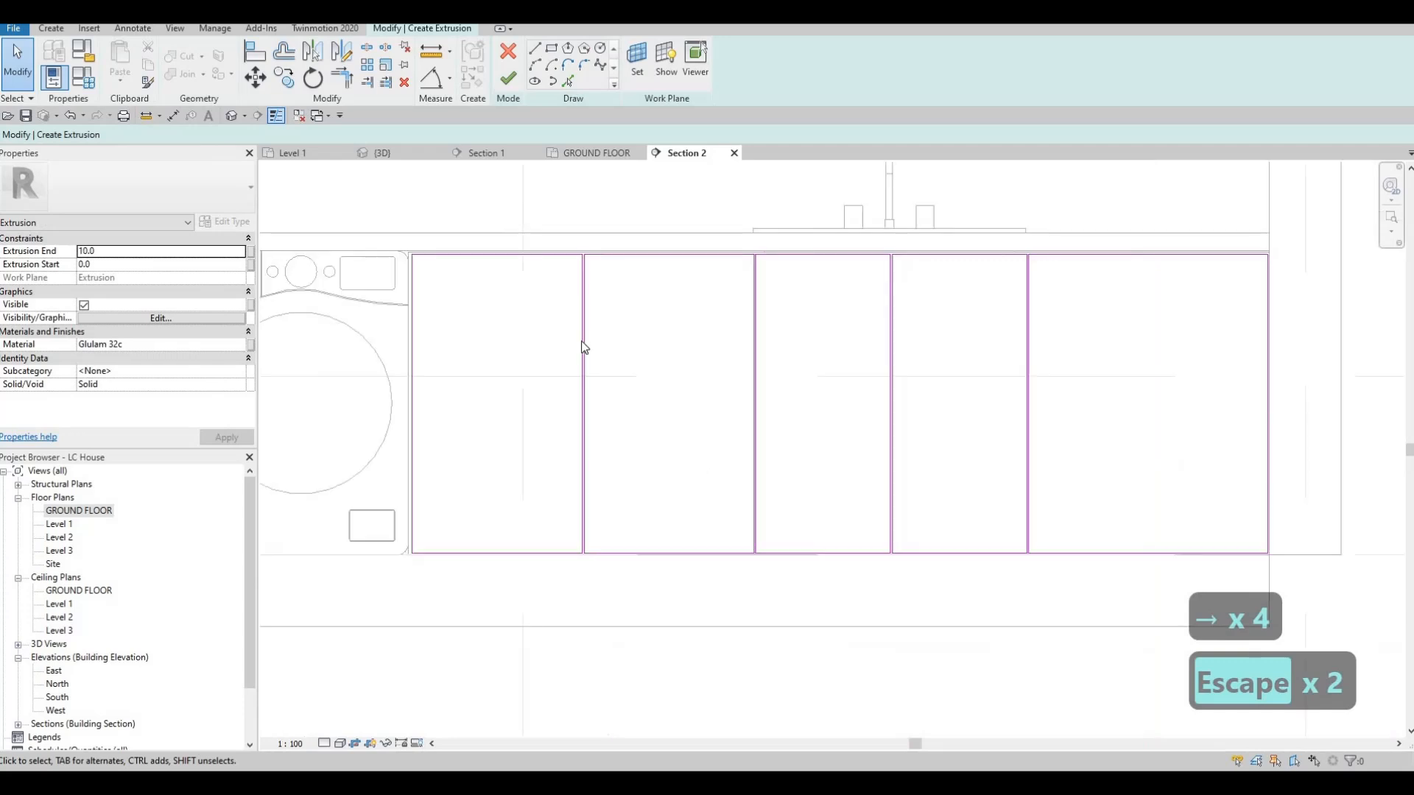
{"action": "scroll", "coordinate": [672, 363], "scroll_direction": "down", "scroll_amount": 1}
{"action": "scroll", "coordinate": [732, 366], "scroll_direction": "down", "scroll_amount": 1}
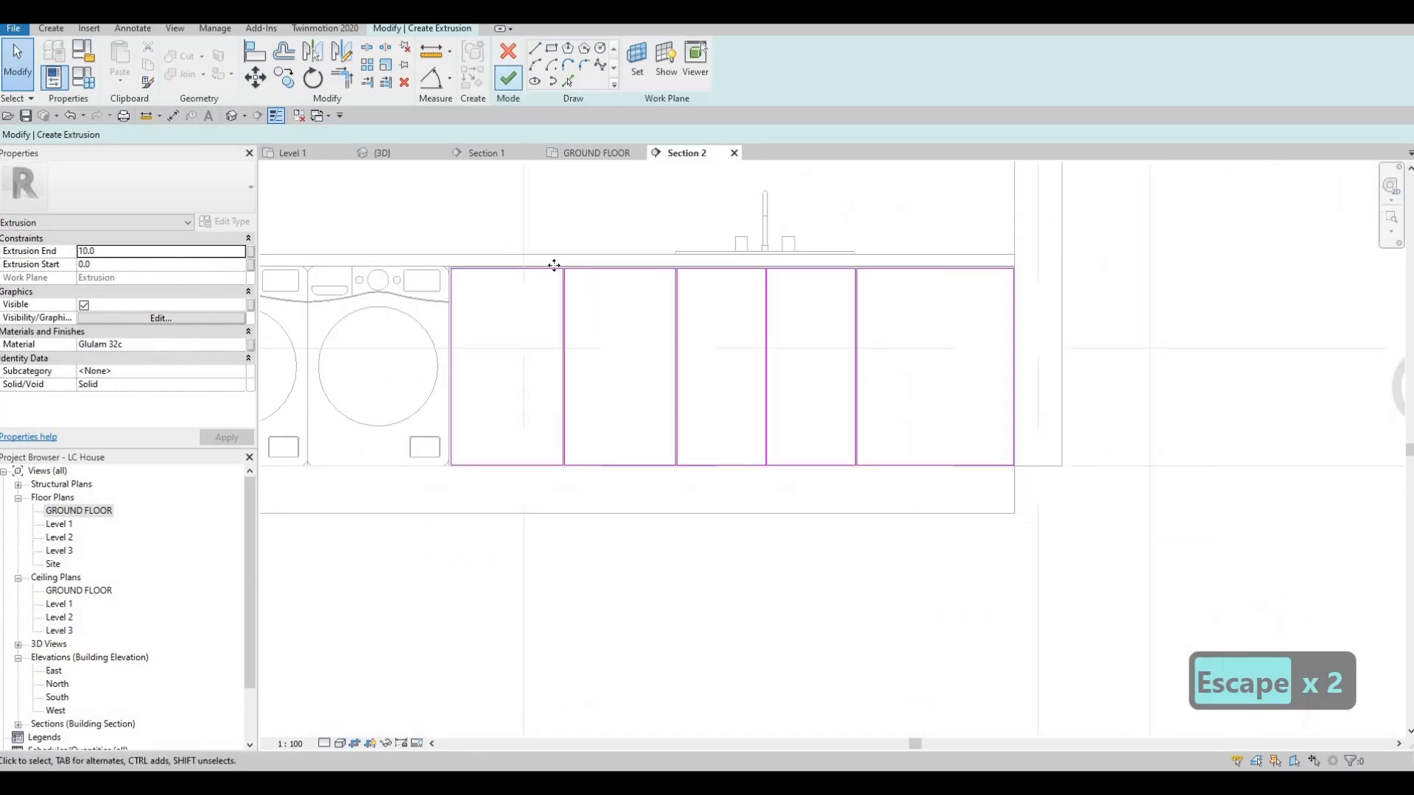
{"action": "left_click", "coordinate": [508, 78]}
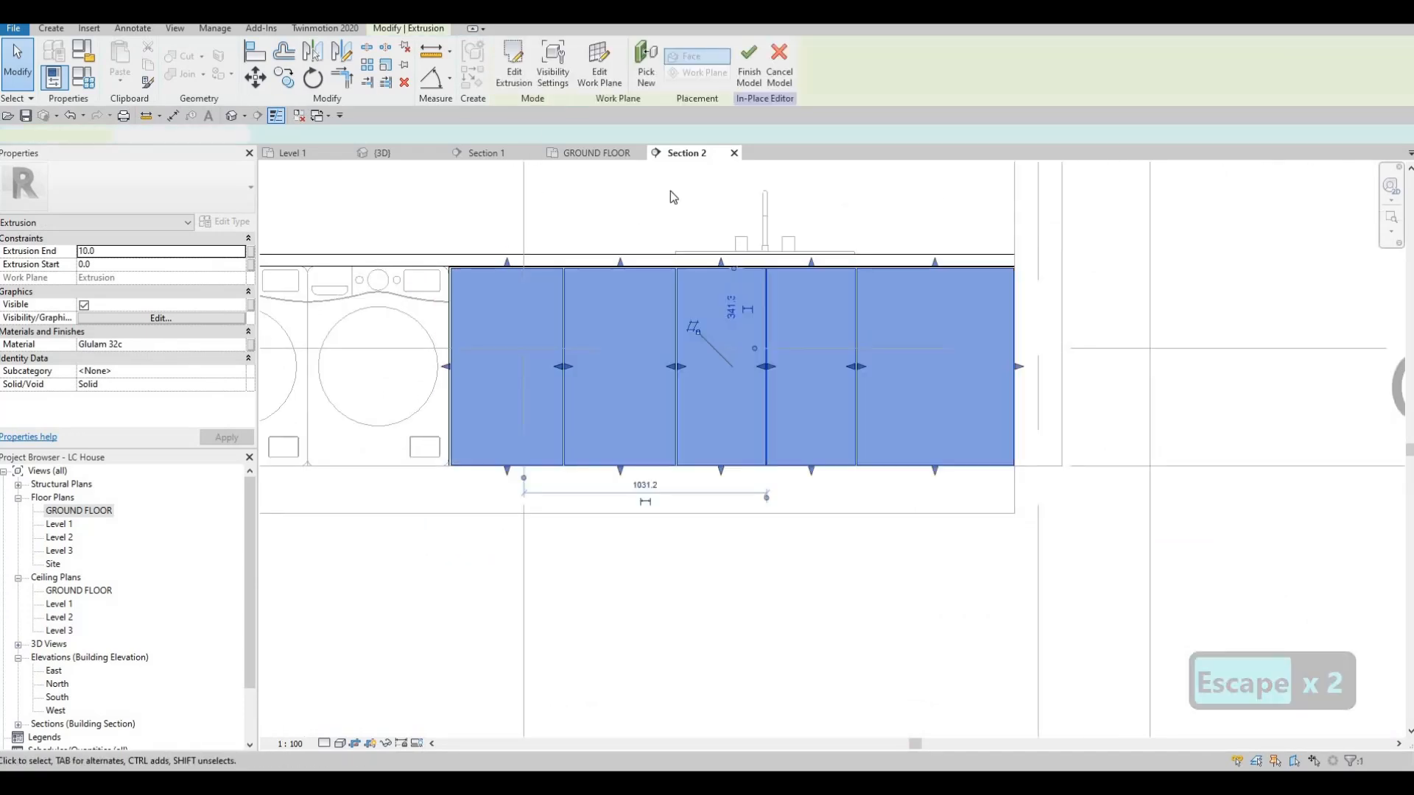
{"action": "left_click", "coordinate": [402, 151]}
{"action": "key", "text": "Escape"}
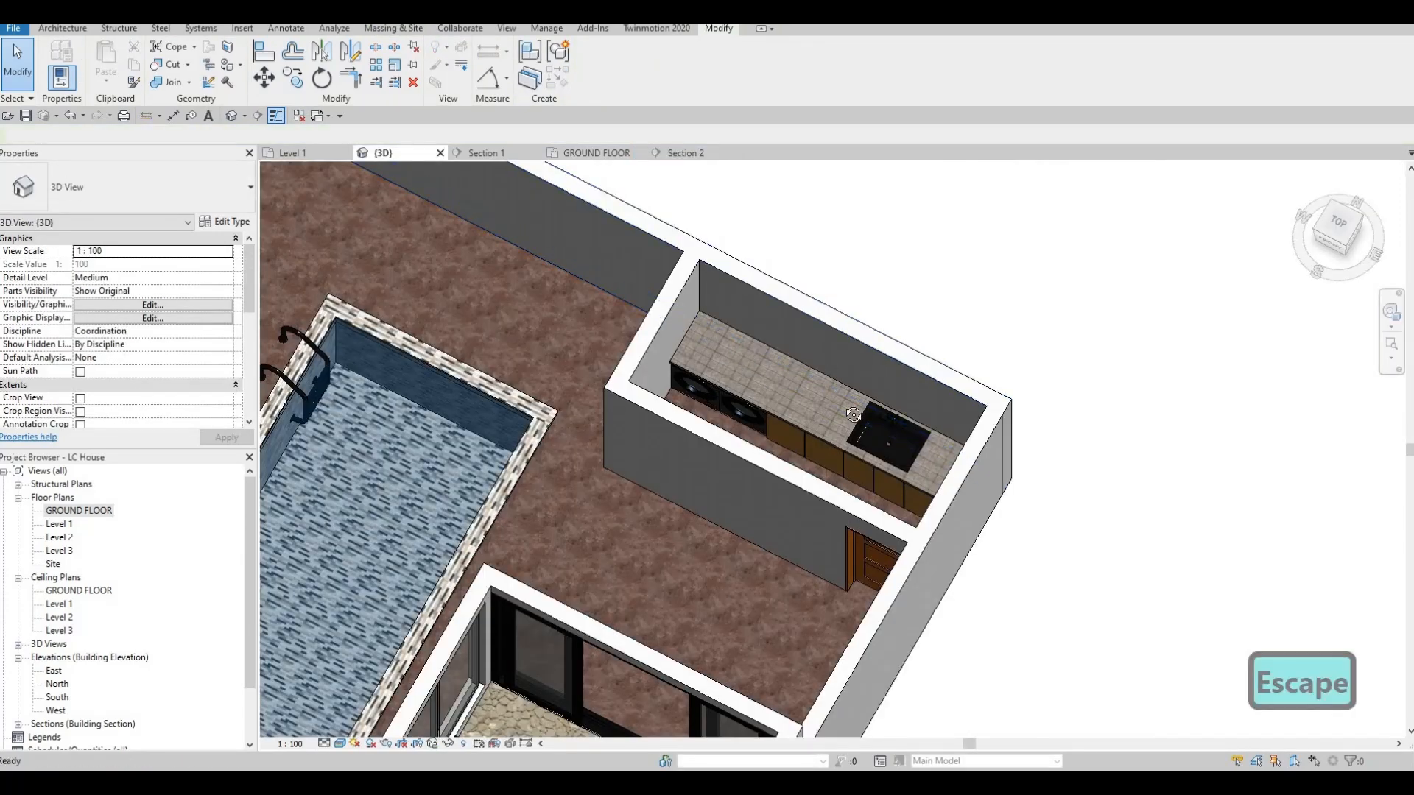
{"action": "middle_click_drag", "start_coordinate": [842, 423], "coordinate": [890, 443], "text": "shift"}
{"action": "scroll", "coordinate": [890, 444], "scroll_direction": "up", "scroll_amount": 4}
{"action": "middle_click_drag", "start_coordinate": [987, 427], "coordinate": [75, 493], "text": "shift"}
{"action": "scroll", "coordinate": [882, 274], "scroll_direction": "up", "scroll_amount": 3}
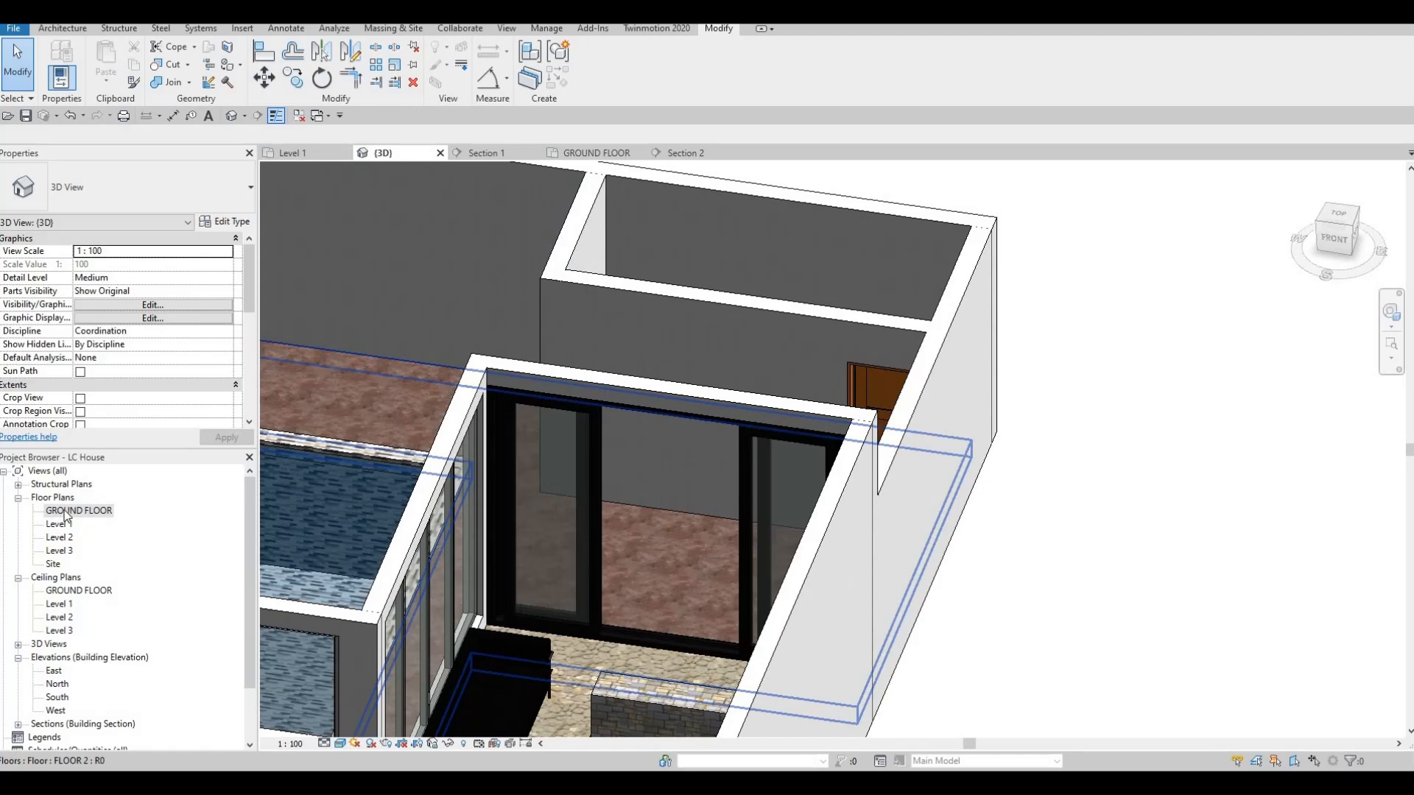
Start a new in-place Generic Models component in the GROUND FLOOR plan, keeping its default name
{"action": "double_click", "coordinate": [73, 511]}
{"action": "scroll", "coordinate": [497, 421], "scroll_direction": "down", "scroll_amount": 3}
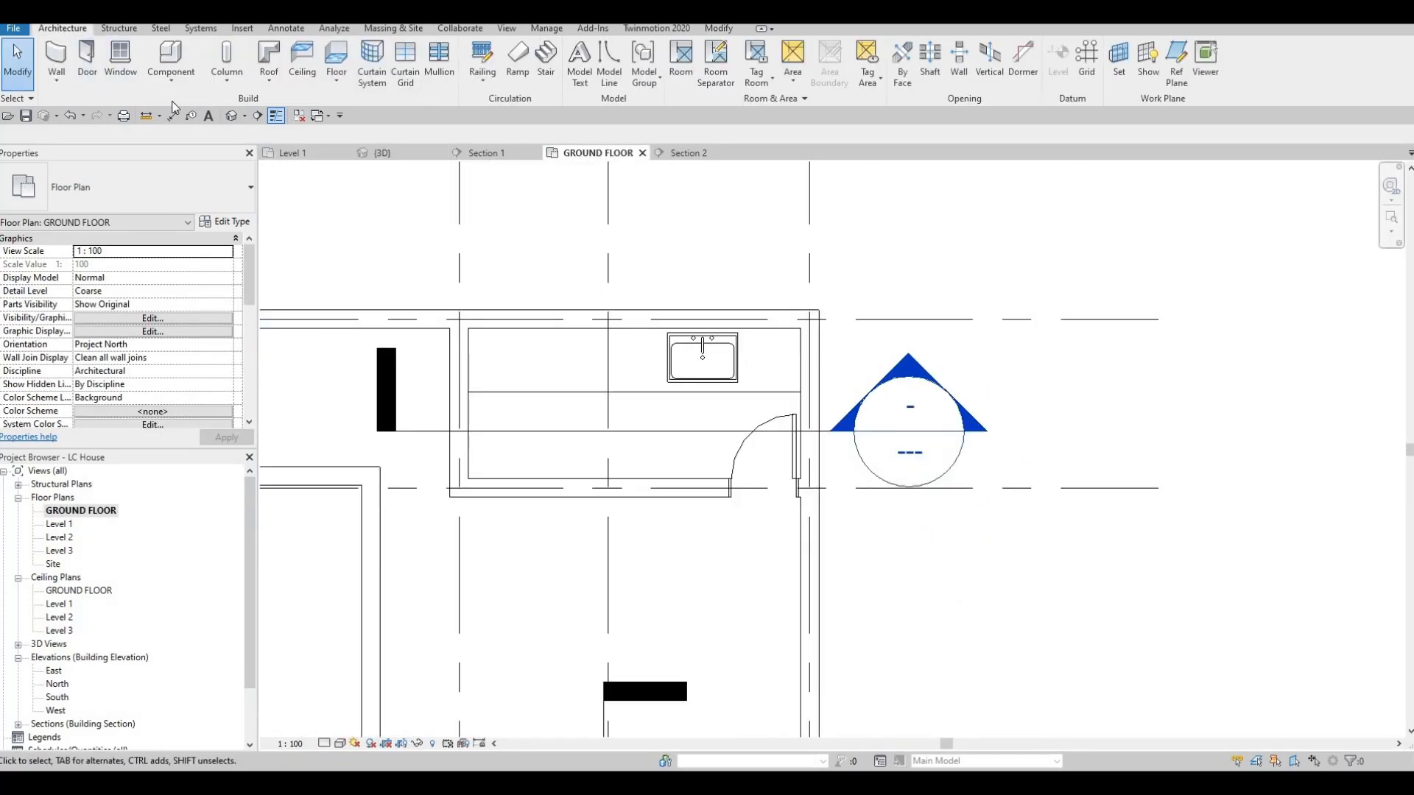
{"action": "left_click", "coordinate": [177, 135]}
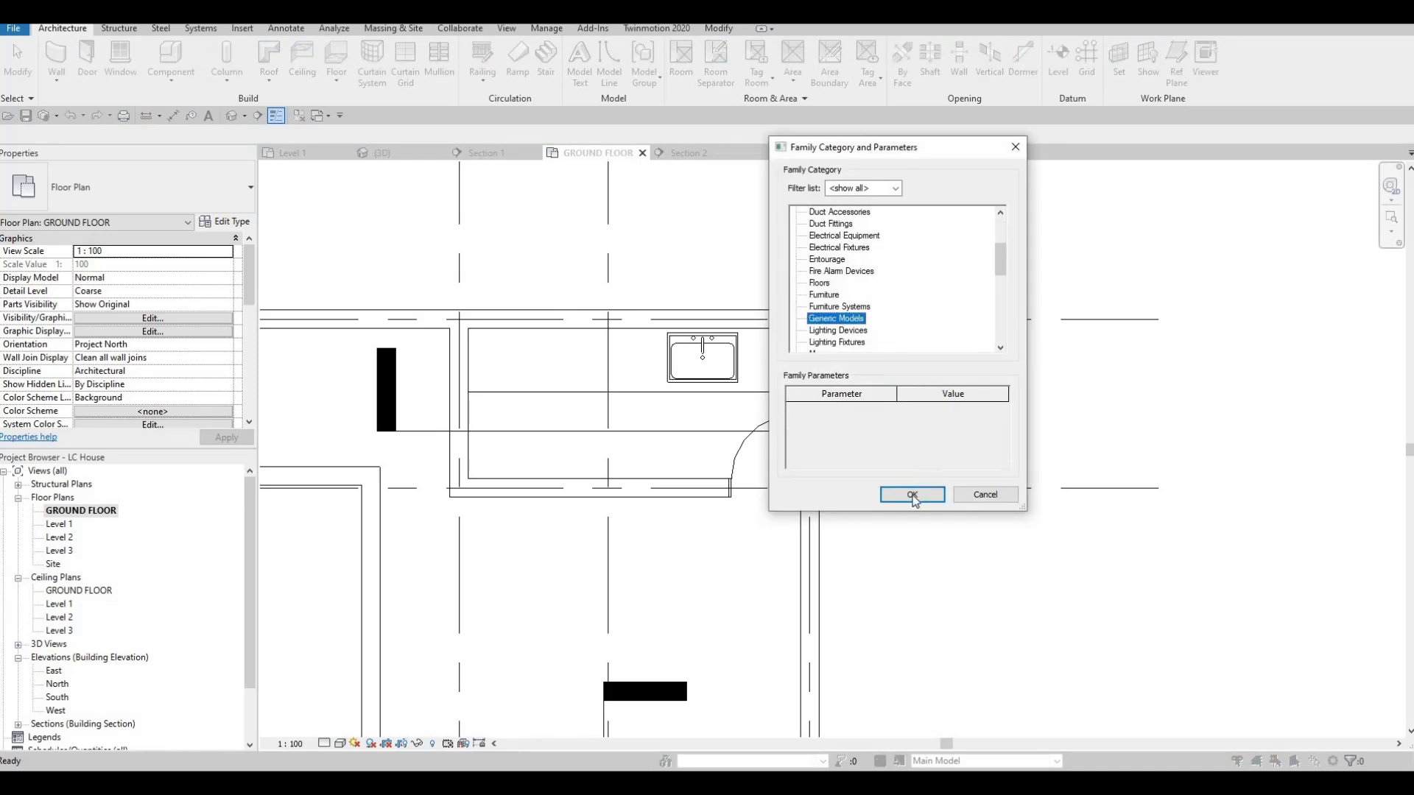
{"action": "key", "text": "Return"}
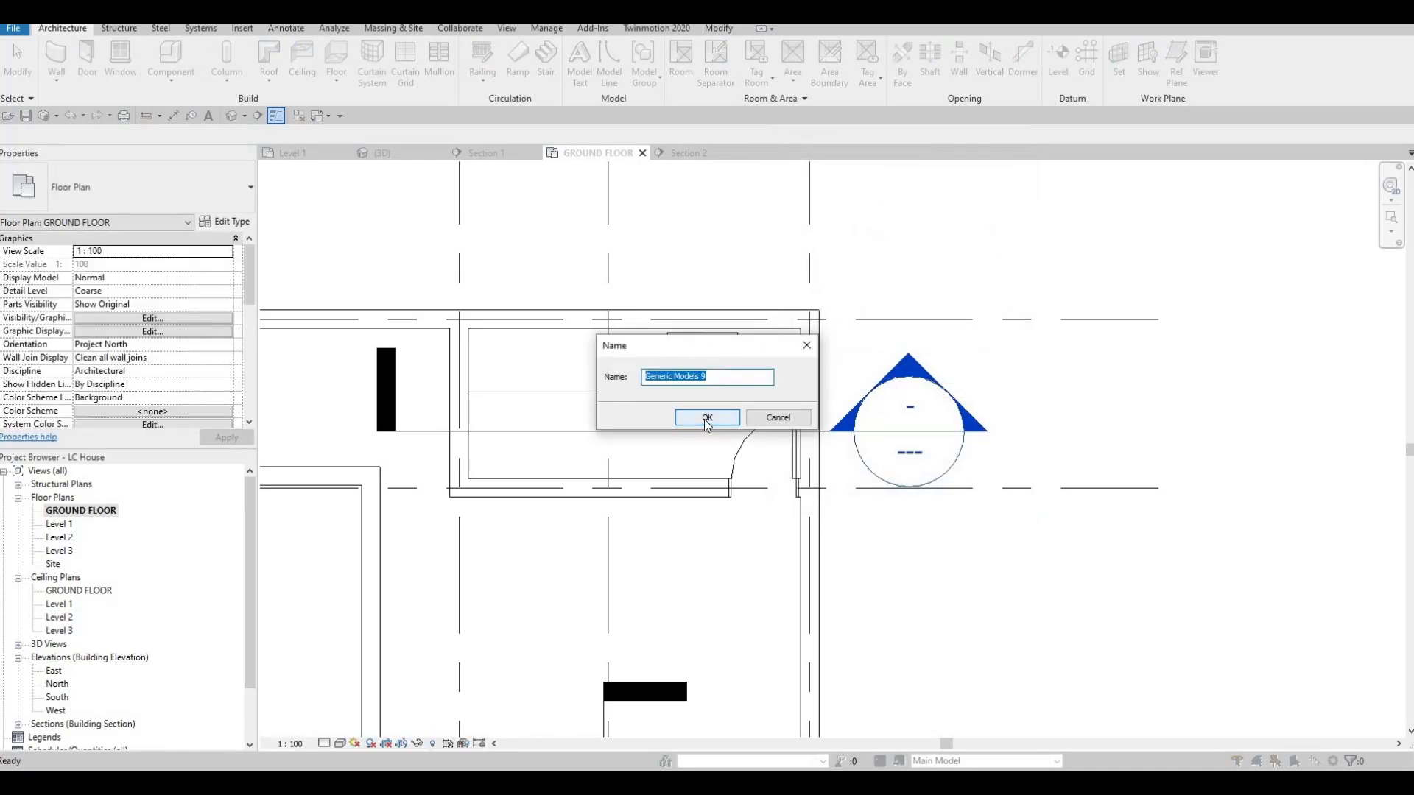
{"action": "left_click", "coordinate": [704, 419]}
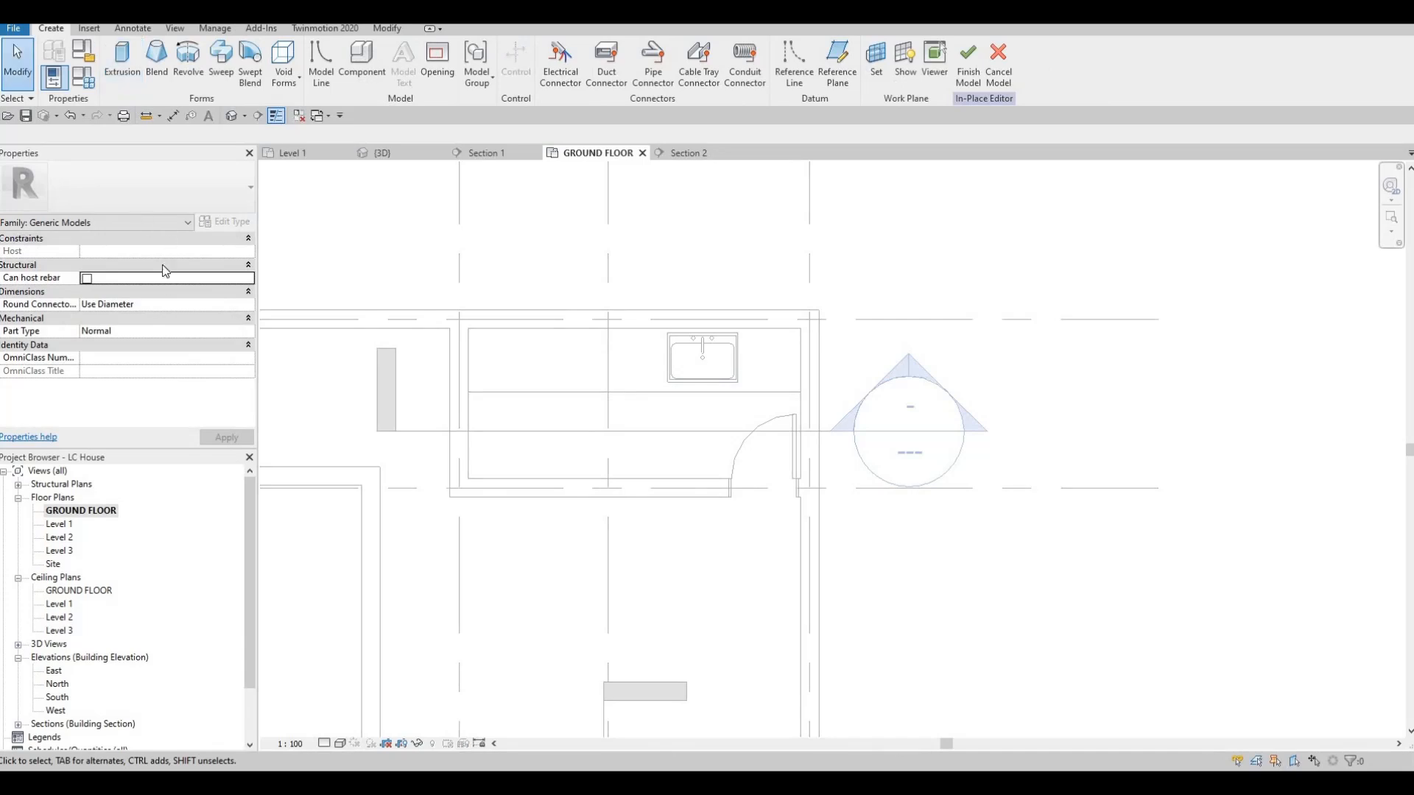
Start an extrusion and assign it the Glulam 36c material
{"action": "left_click", "coordinate": [123, 67]}
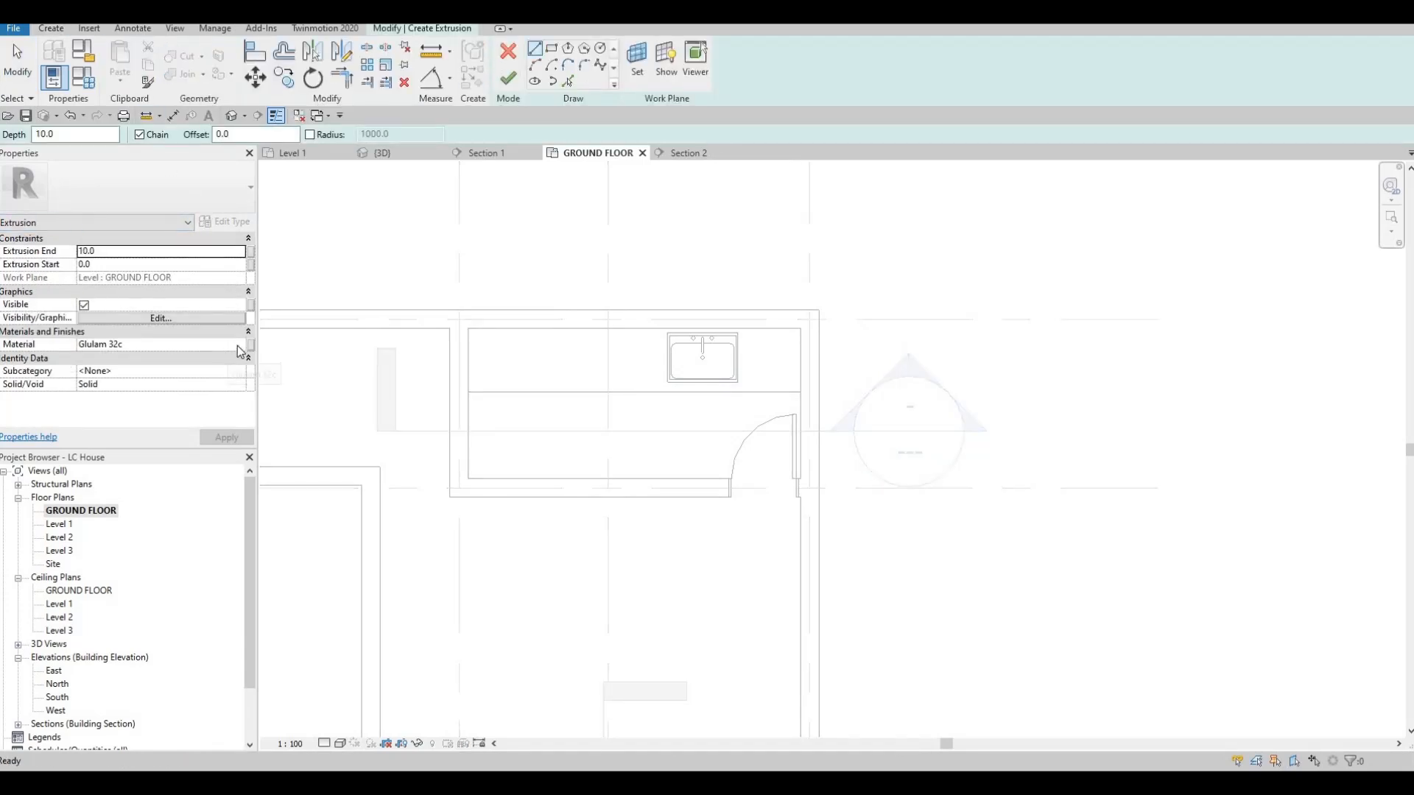
{"action": "left_click", "coordinate": [247, 344]}
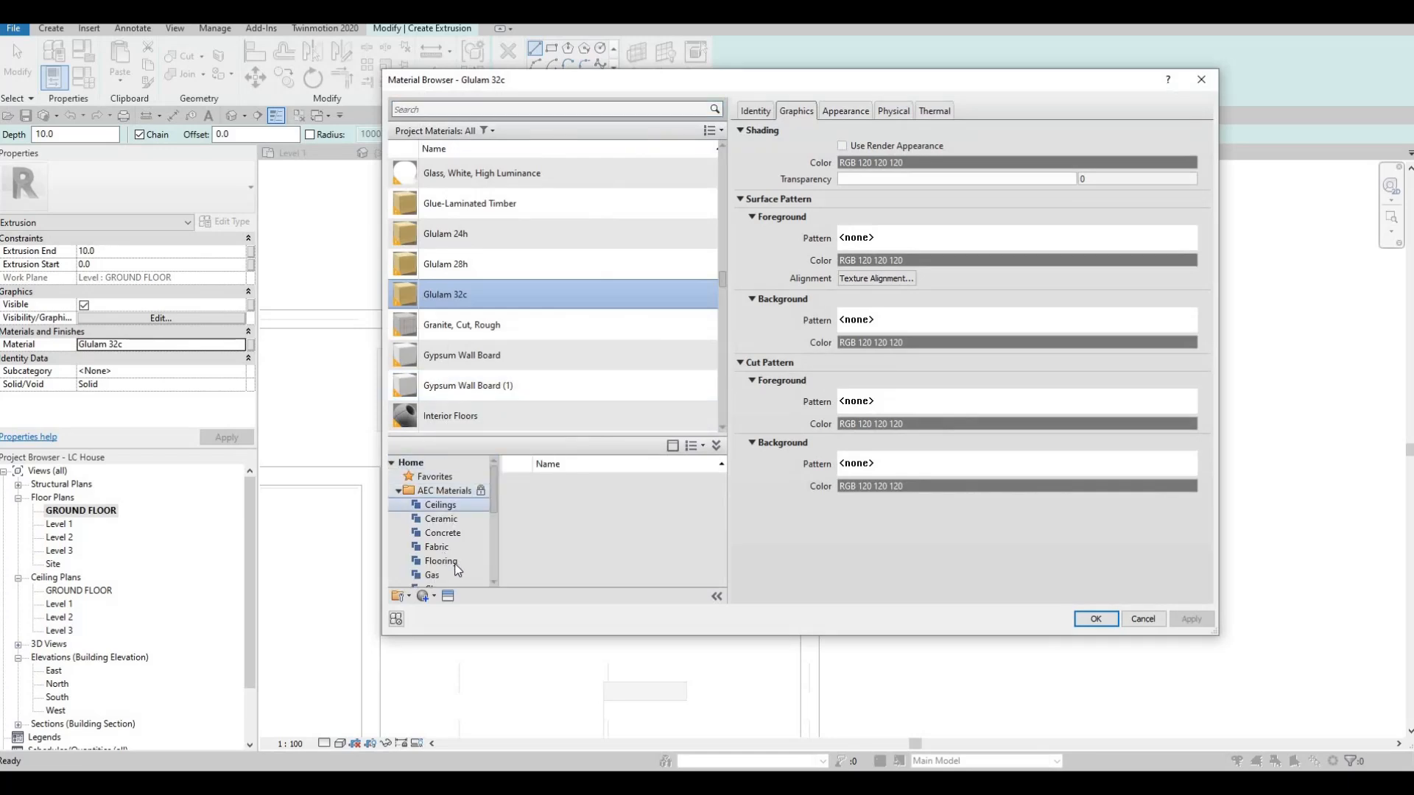
{"action": "scroll", "coordinate": [453, 572], "scroll_direction": "down", "scroll_amount": 4}
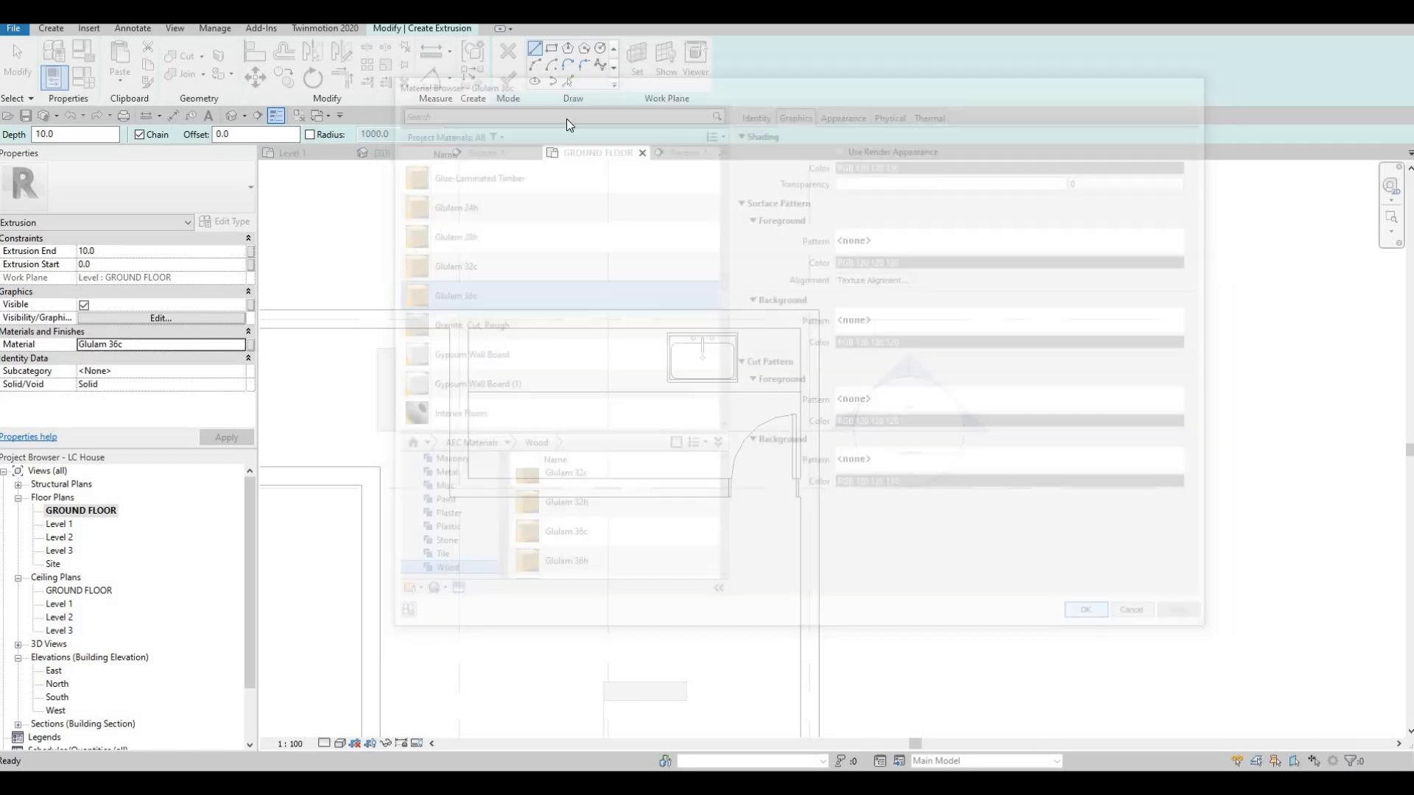
Sketch a rectangle about 3605 by 452 mm along the laundry room's back wall, spanning between the side walls
{"action": "left_click", "coordinate": [550, 51]}
{"action": "left_click", "coordinate": [472, 330]}
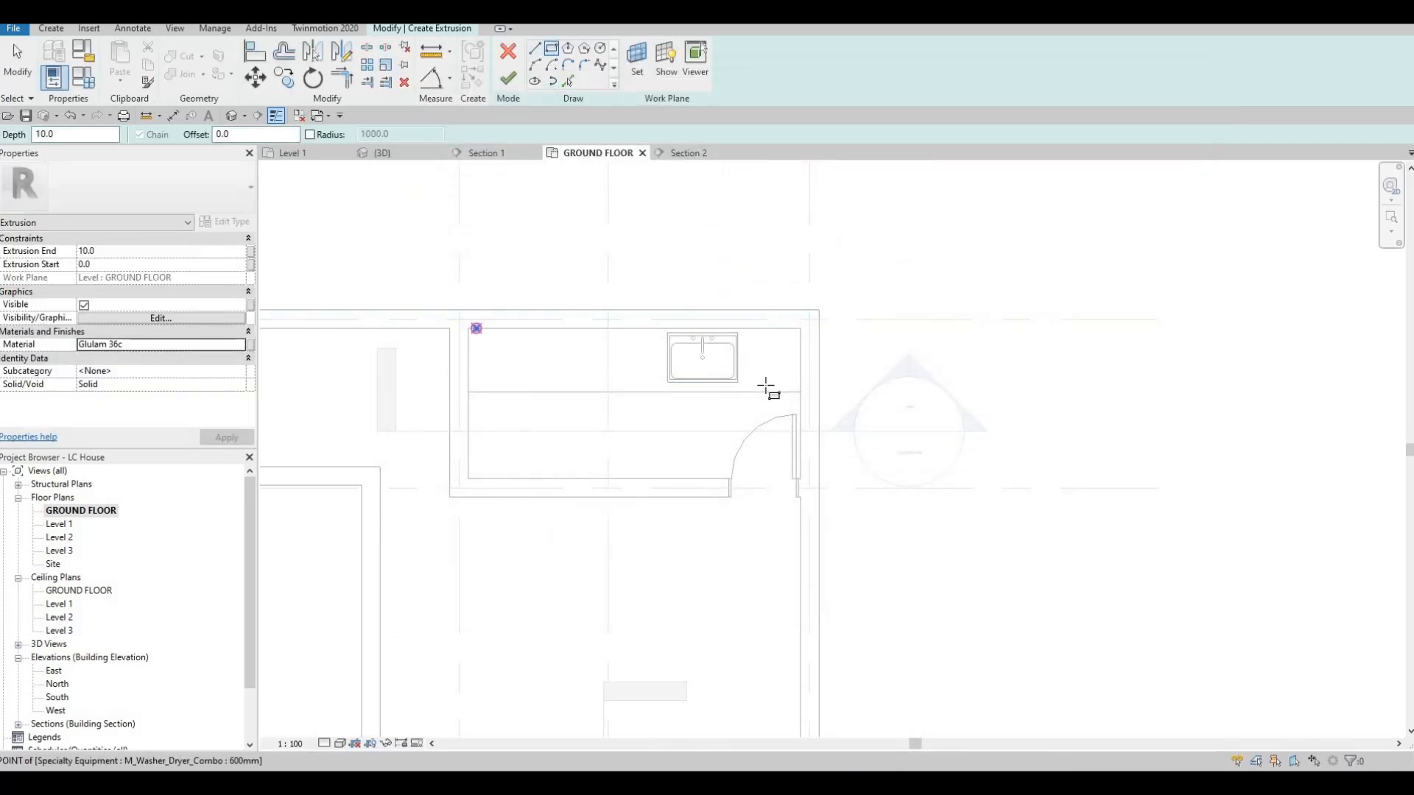
{"action": "left_click", "coordinate": [800, 371]}
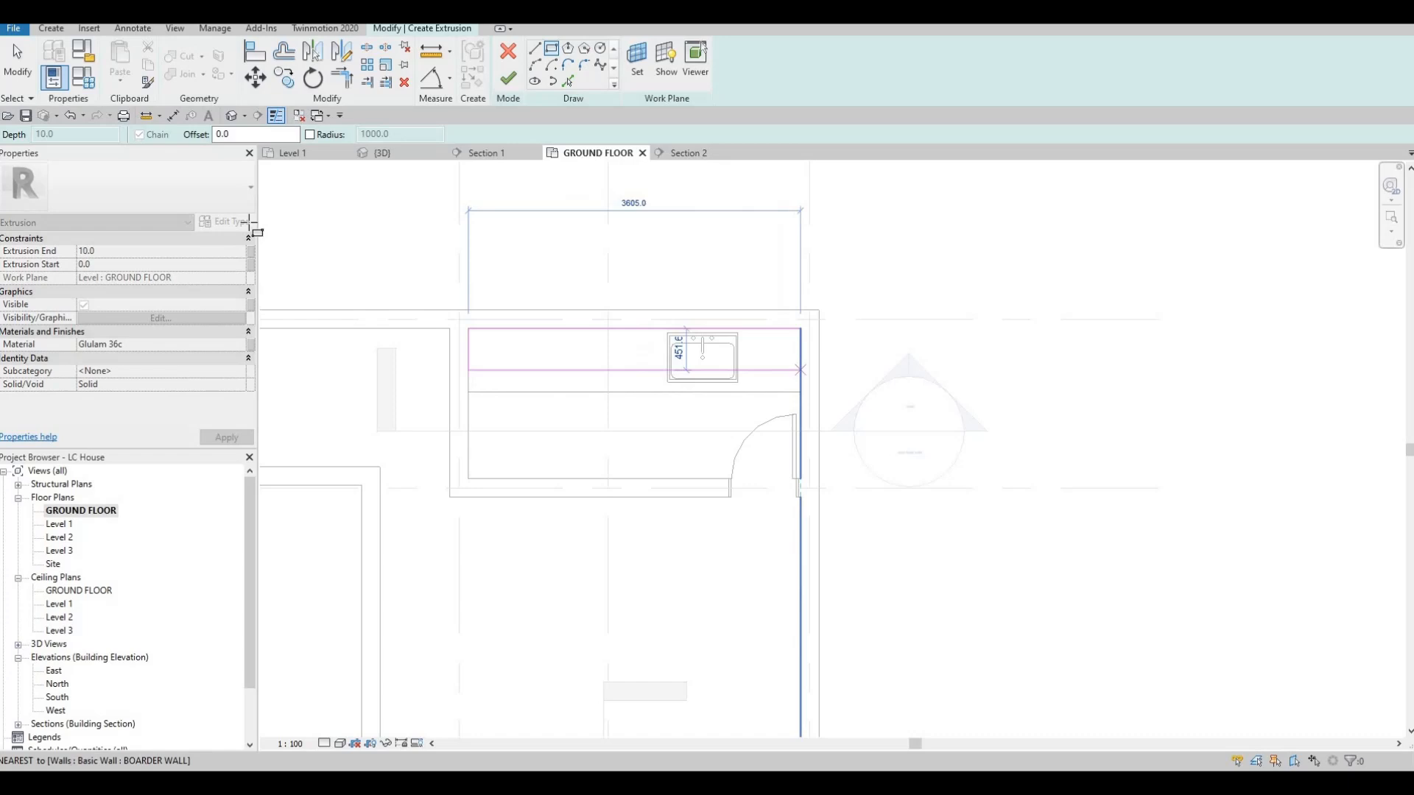
{"action": "key", "text": "Escape"}
Set the extrusion end to 600 mm and finish the extrusion
{"action": "left_click", "coordinate": [143, 251]}
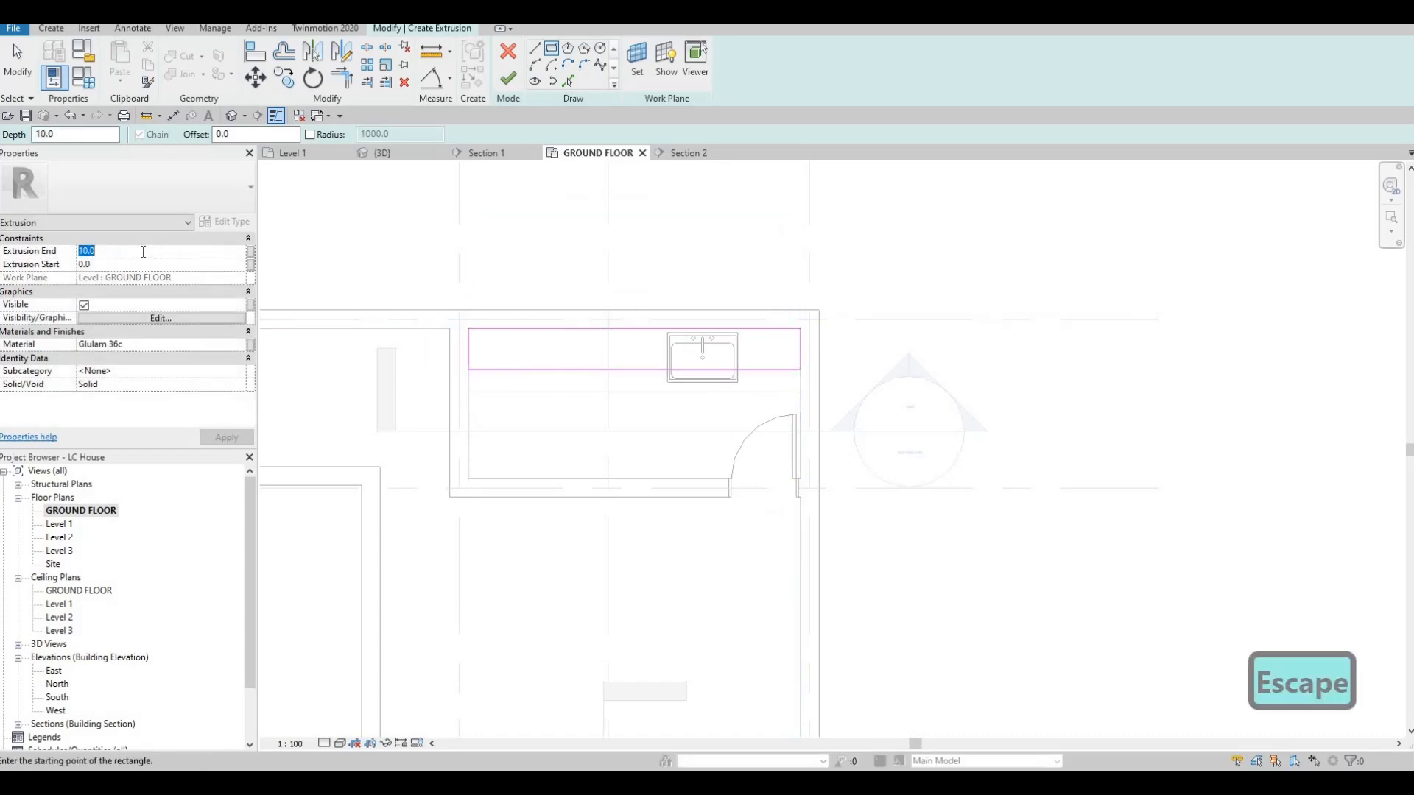
{"action": "type", "text": "600"}
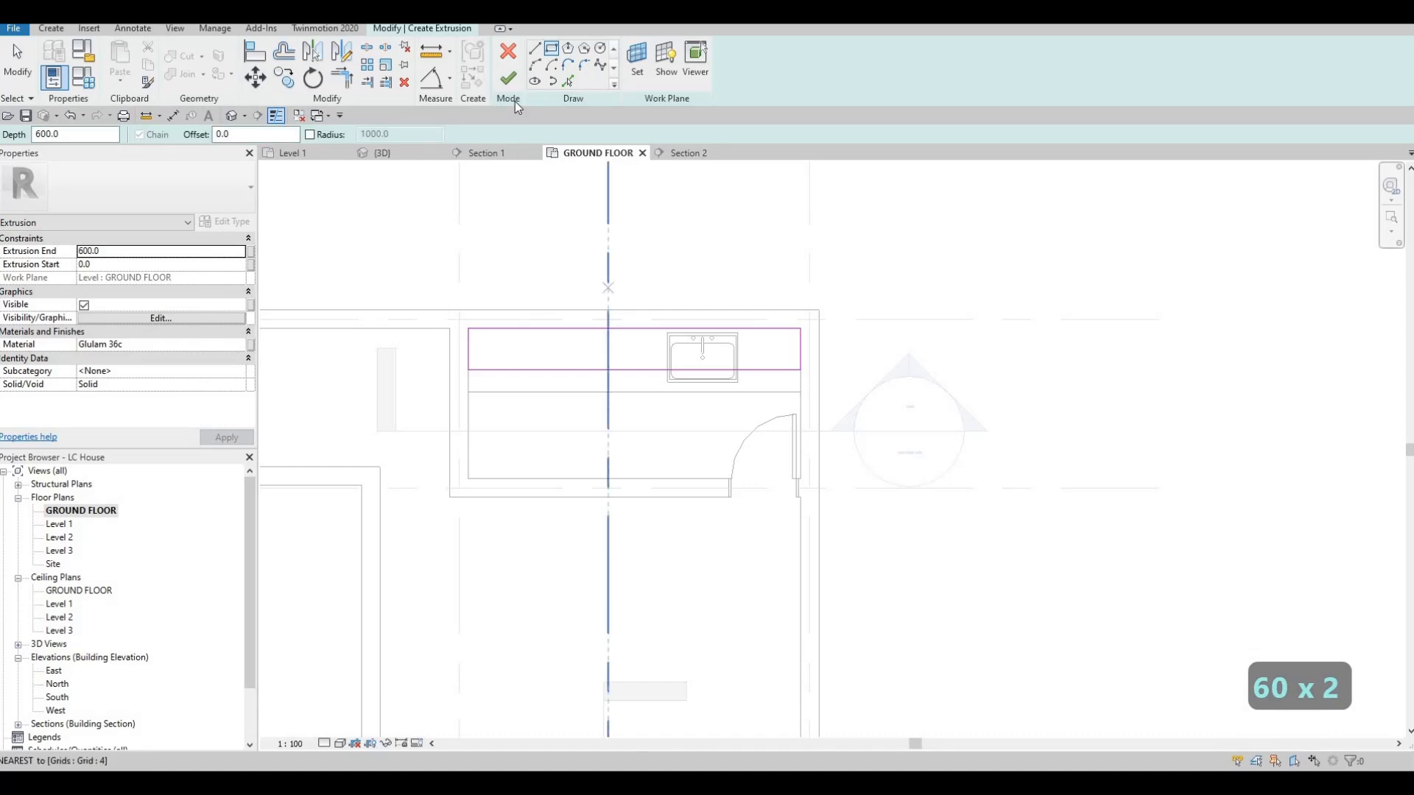
{"action": "key", "text": "Escape"}
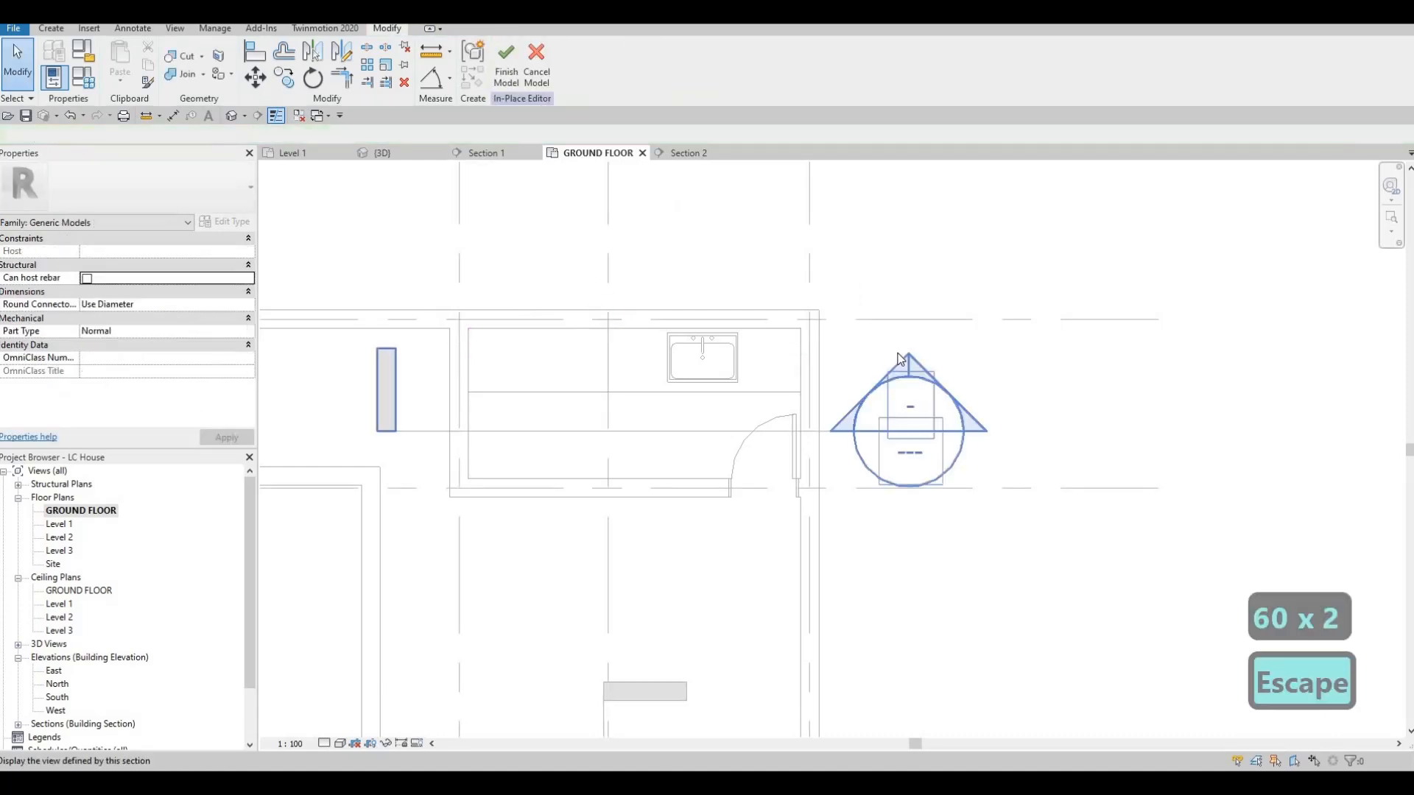
Open the Section 2 view and examine the washers, cabinet fronts and the wall area above the counter
{"action": "double_click", "coordinate": [907, 369]}
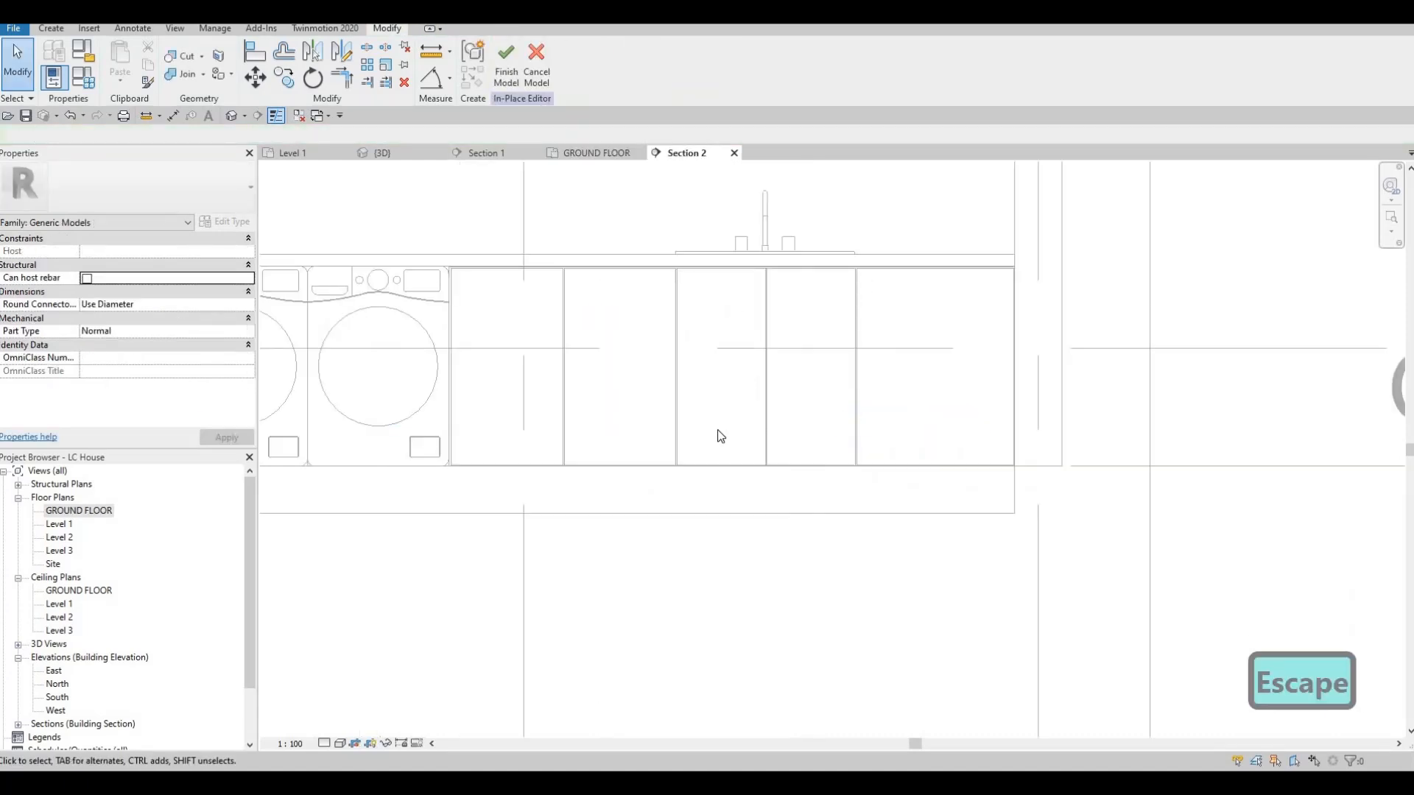
{"action": "middle_click_drag", "start_coordinate": [635, 401], "coordinate": [725, 363]}
{"action": "scroll", "coordinate": [709, 452], "scroll_direction": "down", "scroll_amount": 2}
{"action": "scroll", "coordinate": [620, 474], "scroll_direction": "down", "scroll_amount": 3}
{"action": "scroll", "coordinate": [725, 363], "scroll_direction": "down", "scroll_amount": 2}
{"action": "scroll", "coordinate": [630, 454], "scroll_direction": "up", "scroll_amount": 2}
{"action": "middle_click_drag", "start_coordinate": [629, 458], "coordinate": [611, 466]}
{"action": "scroll", "coordinate": [707, 442], "scroll_direction": "up", "scroll_amount": 2}
{"action": "middle_click_drag", "start_coordinate": [648, 390], "coordinate": [643, 468]}
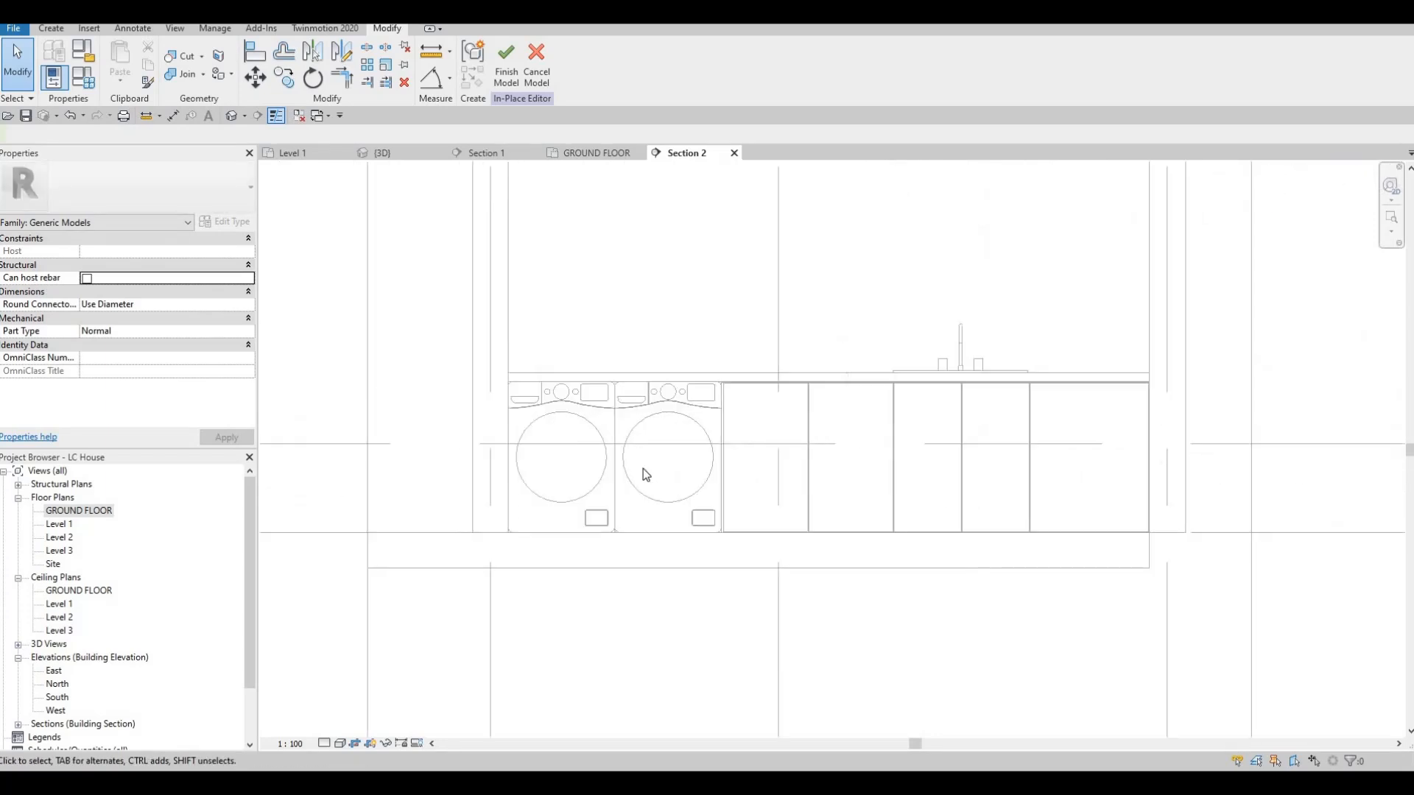
{"action": "key", "text": "Escape"}
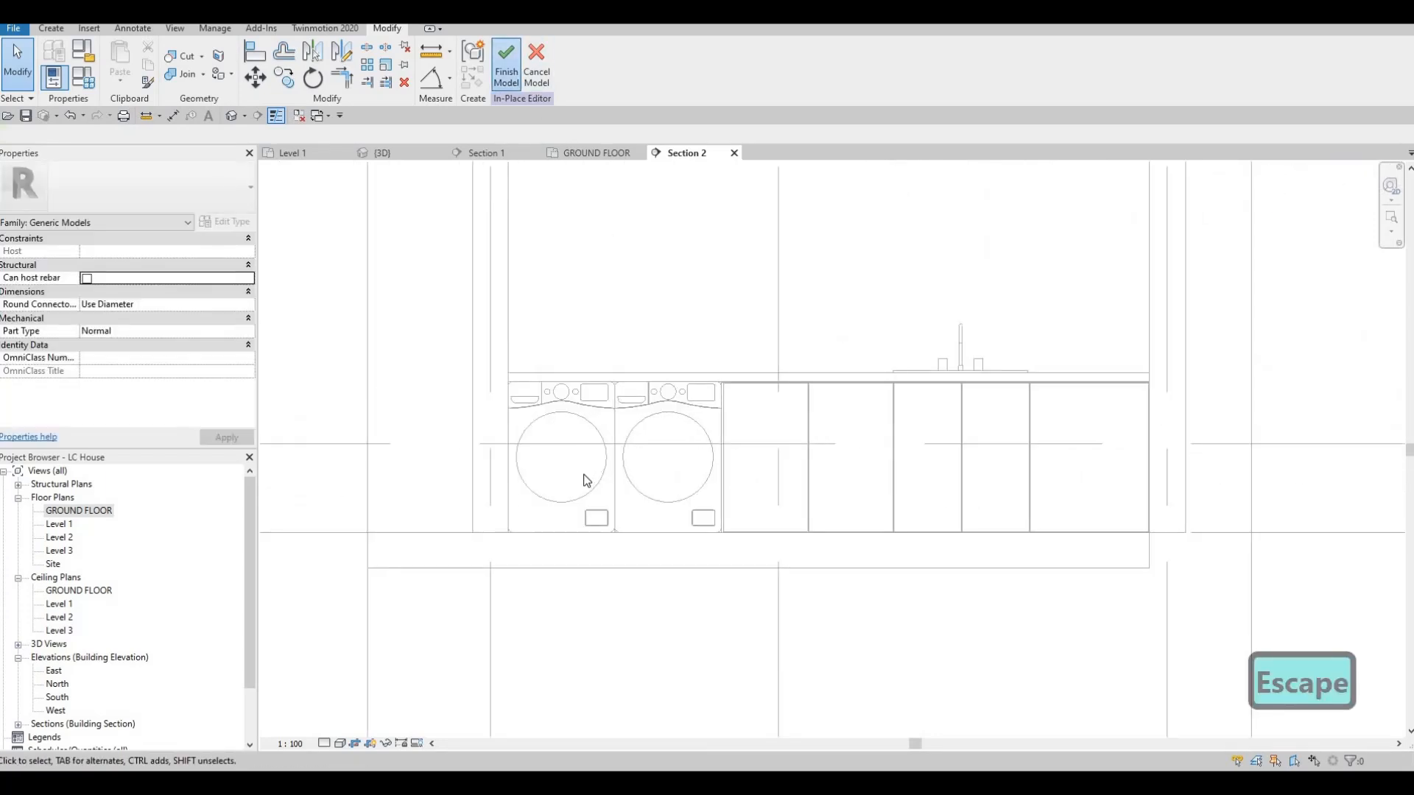
Examine the washers, cabinet fronts and counter in Section 2 to locate the new back-wall extrusion
{"action": "key", "text": "Tab"}
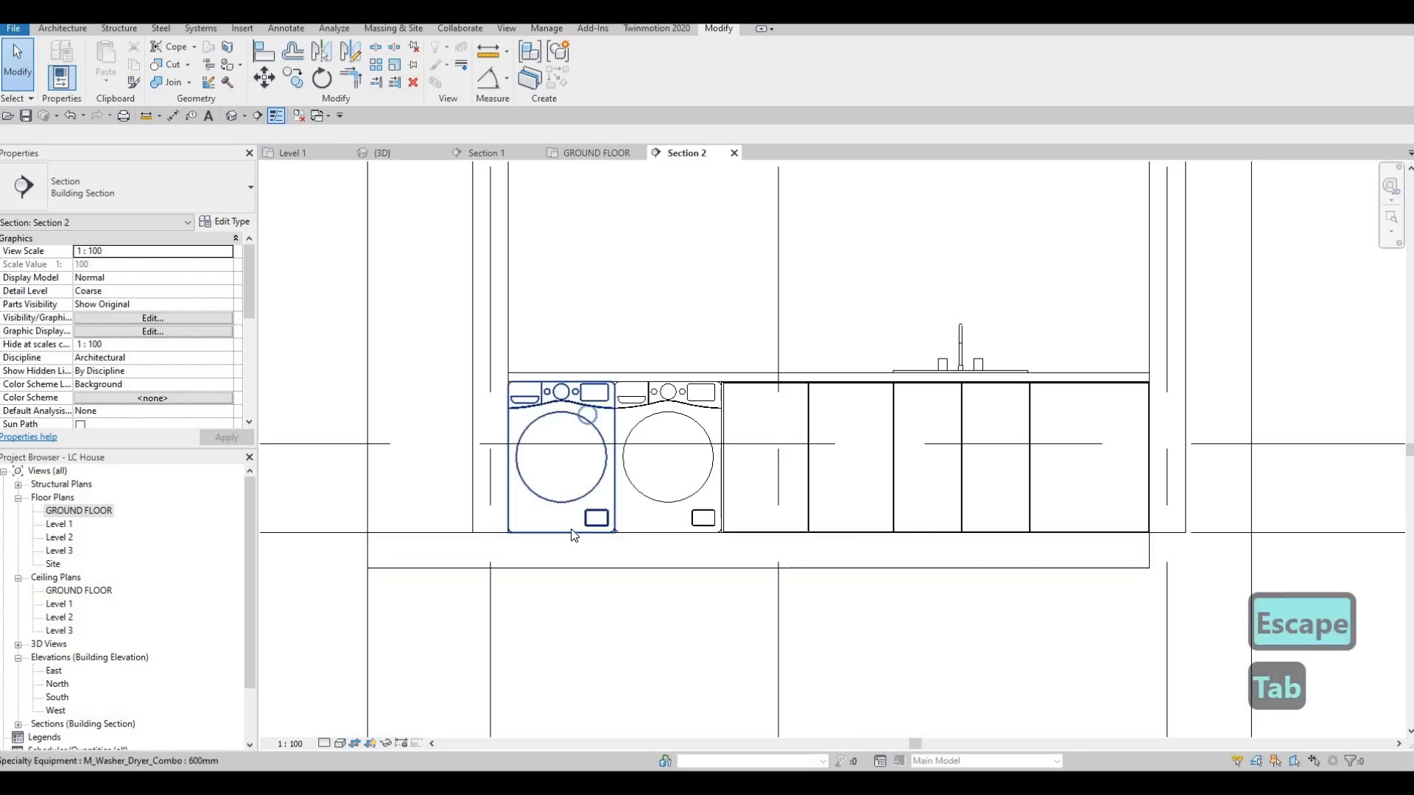
{"action": "key", "text": "Tab"}
{"action": "key", "text": "Tab"}
{"action": "scroll", "coordinate": [451, 431], "scroll_direction": "down", "scroll_amount": 2}
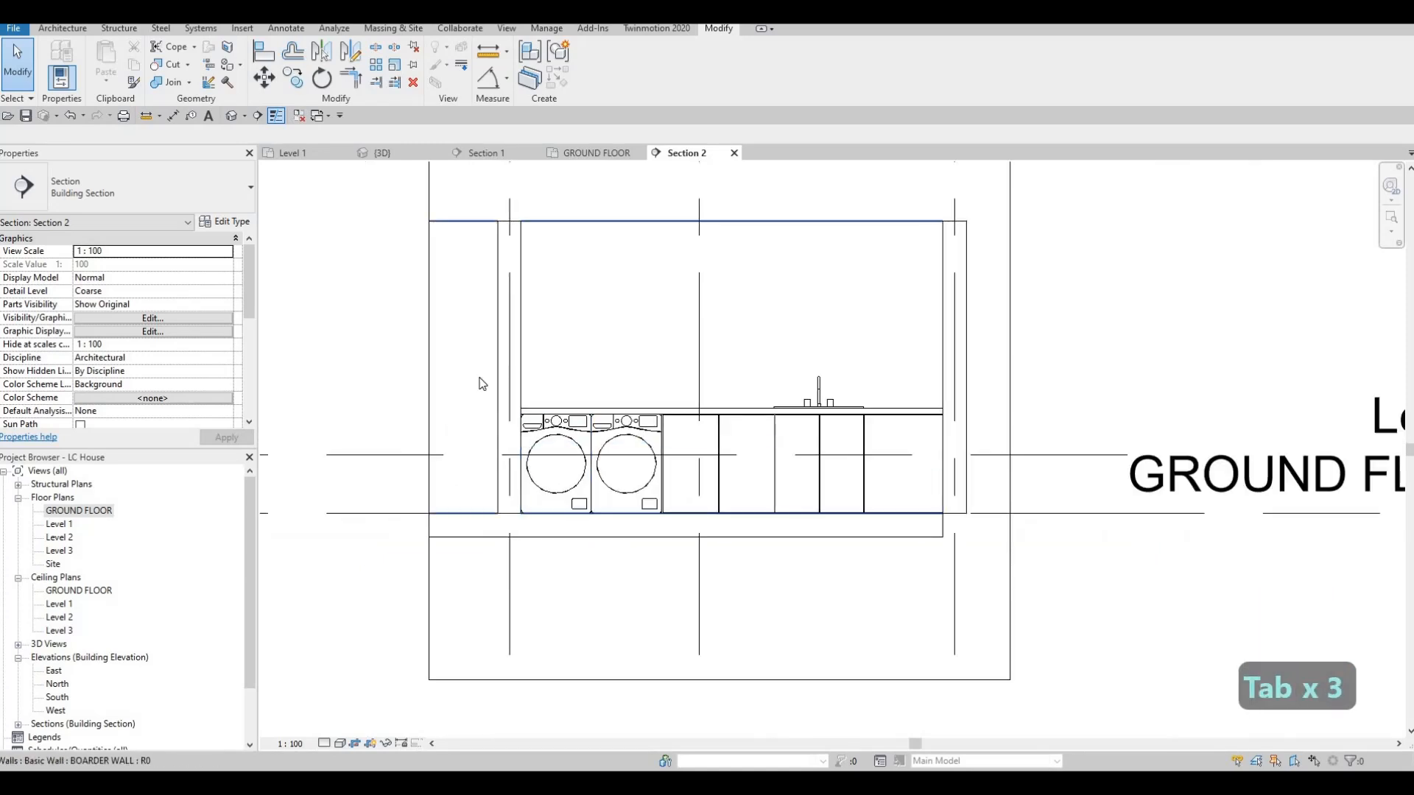
{"action": "key", "text": "Escape"}
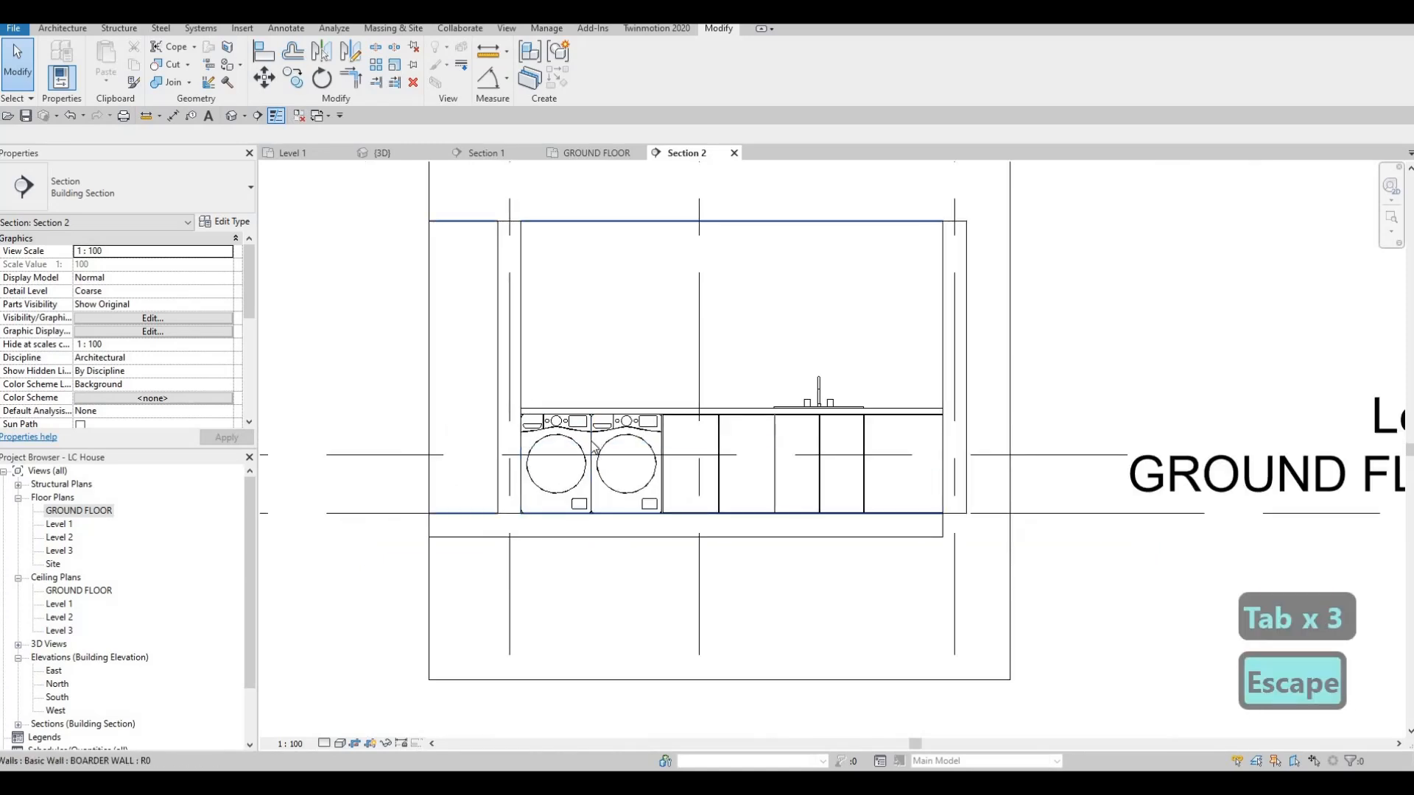
{"action": "left_click", "coordinate": [462, 356]}
{"action": "key", "text": "Escape"}
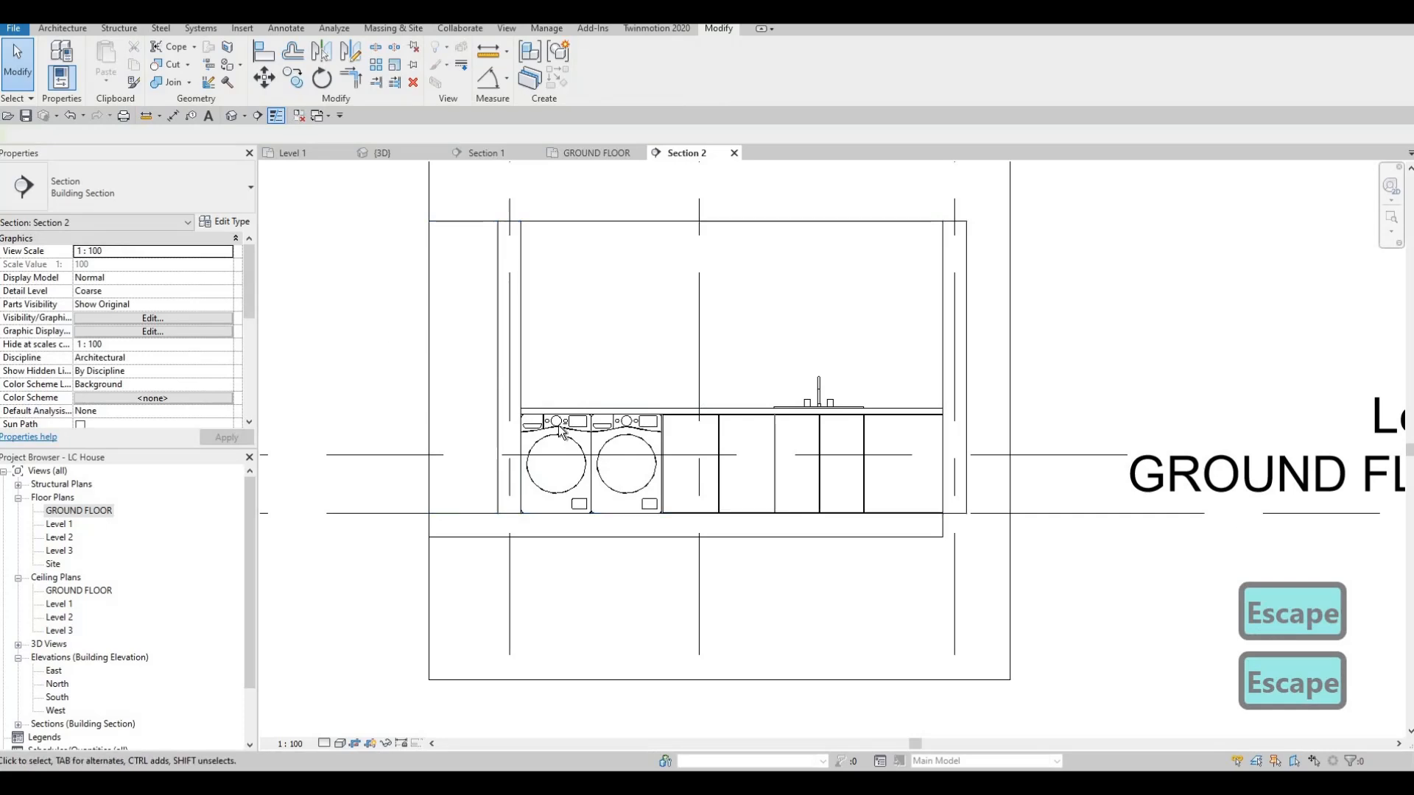
{"action": "left_click_drag", "start_coordinate": [384, 323], "coordinate": [992, 546]}
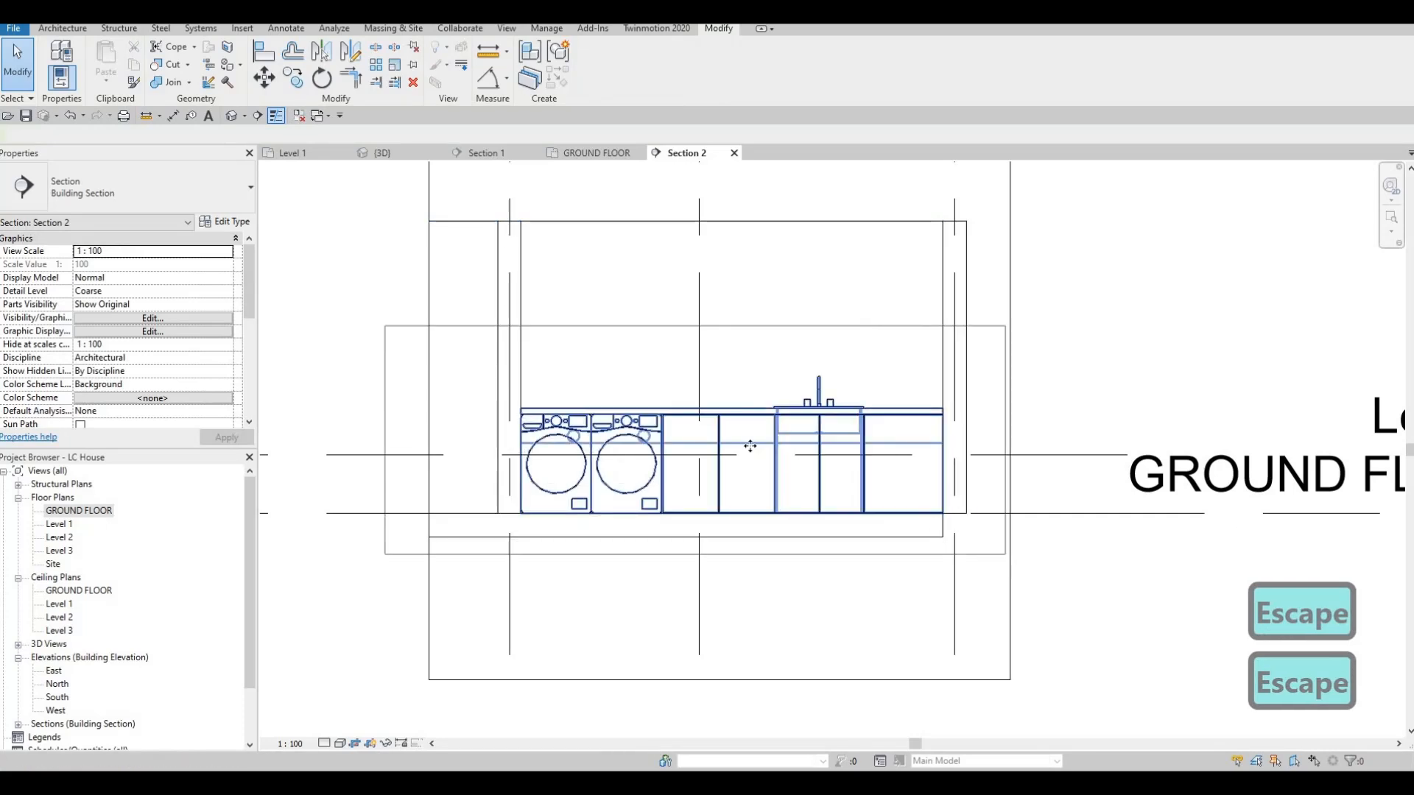
{"action": "key", "text": "Escape"}
{"action": "key", "text": "Tab"}
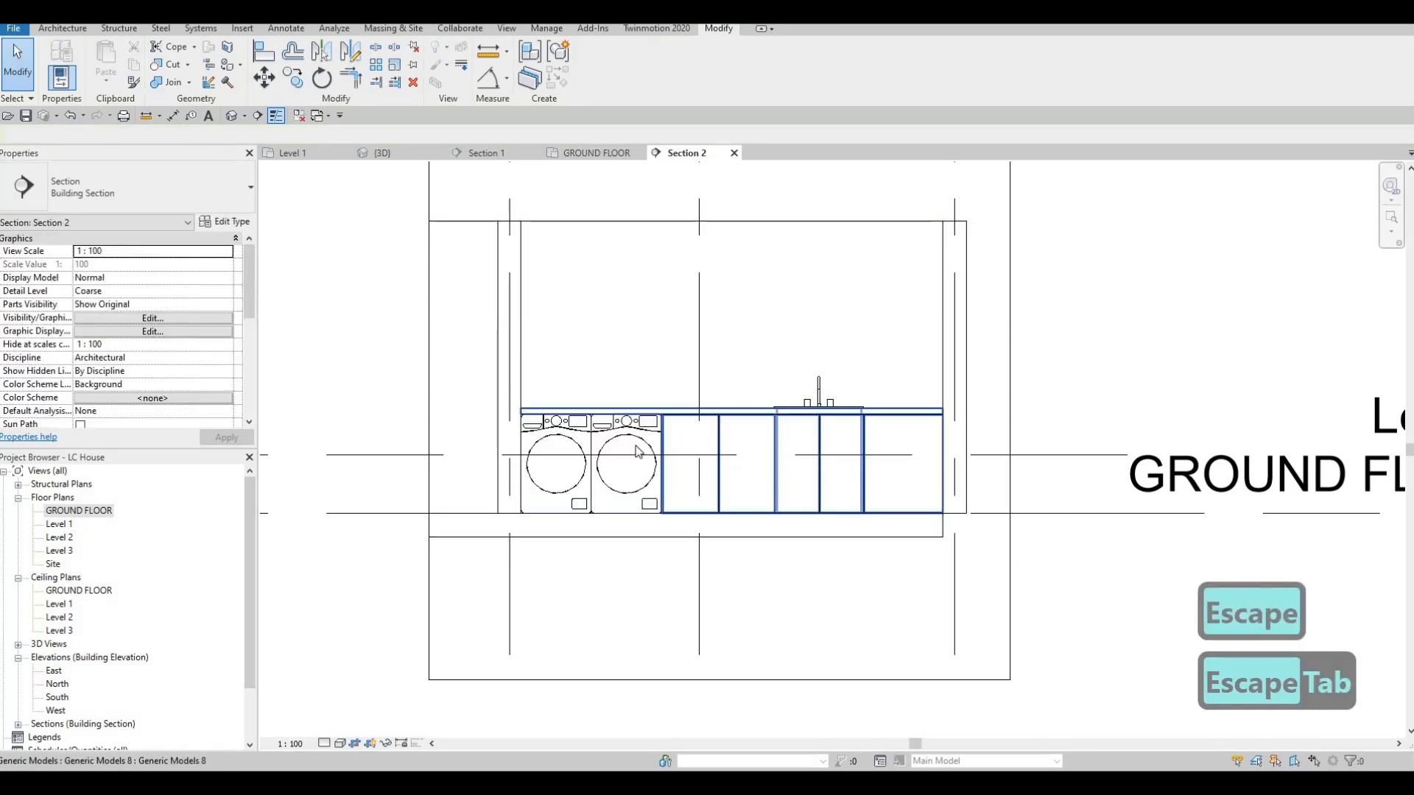
{"action": "left_click", "coordinate": [637, 452]}
{"action": "key", "text": "Escape"}
{"action": "key", "text": "Escape"}
{"action": "key", "text": "Tab"}
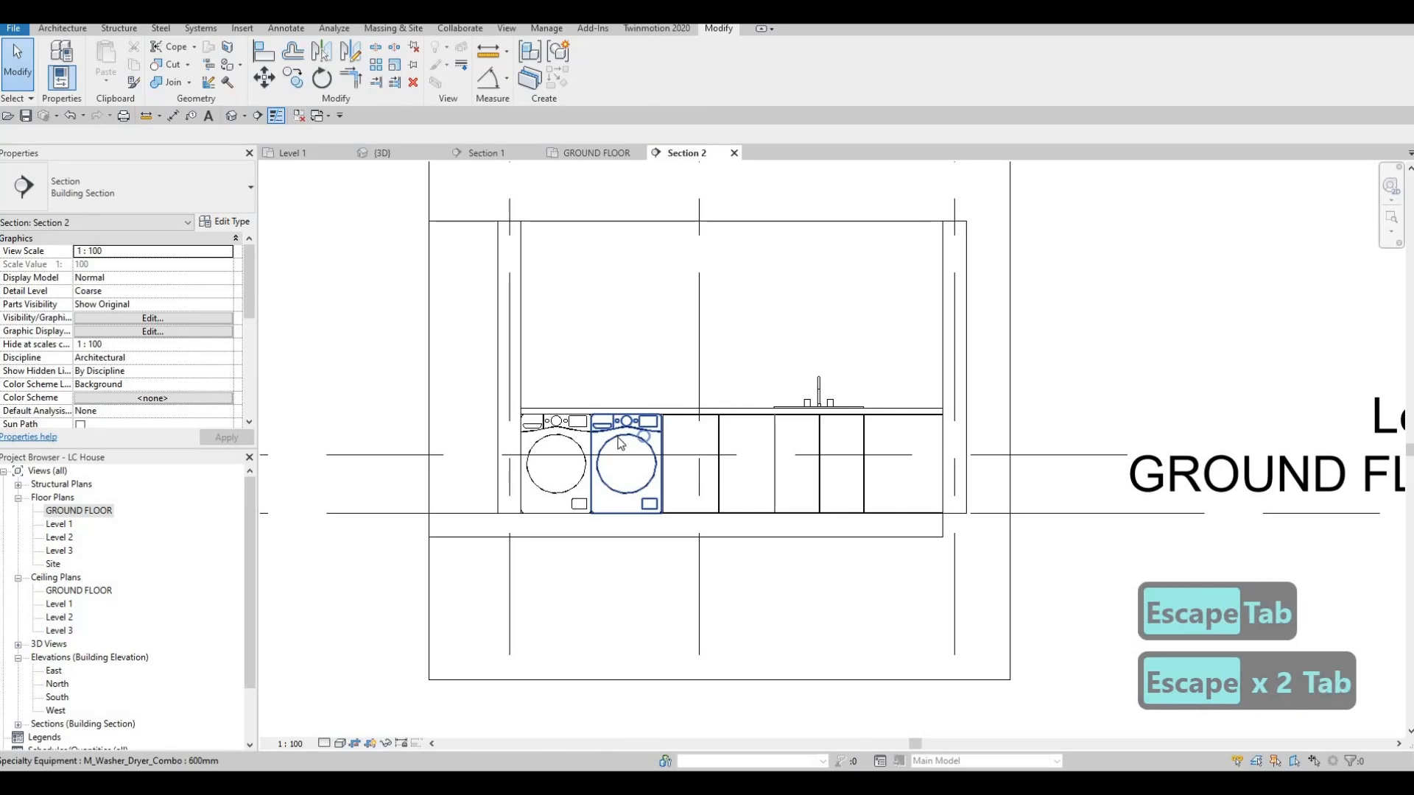
{"action": "left_click", "coordinate": [554, 443]}
{"action": "key", "text": "Escape"}
{"action": "key", "text": "Escape"}
{"action": "scroll", "coordinate": [554, 443], "scroll_direction": "up", "scroll_amount": 1}
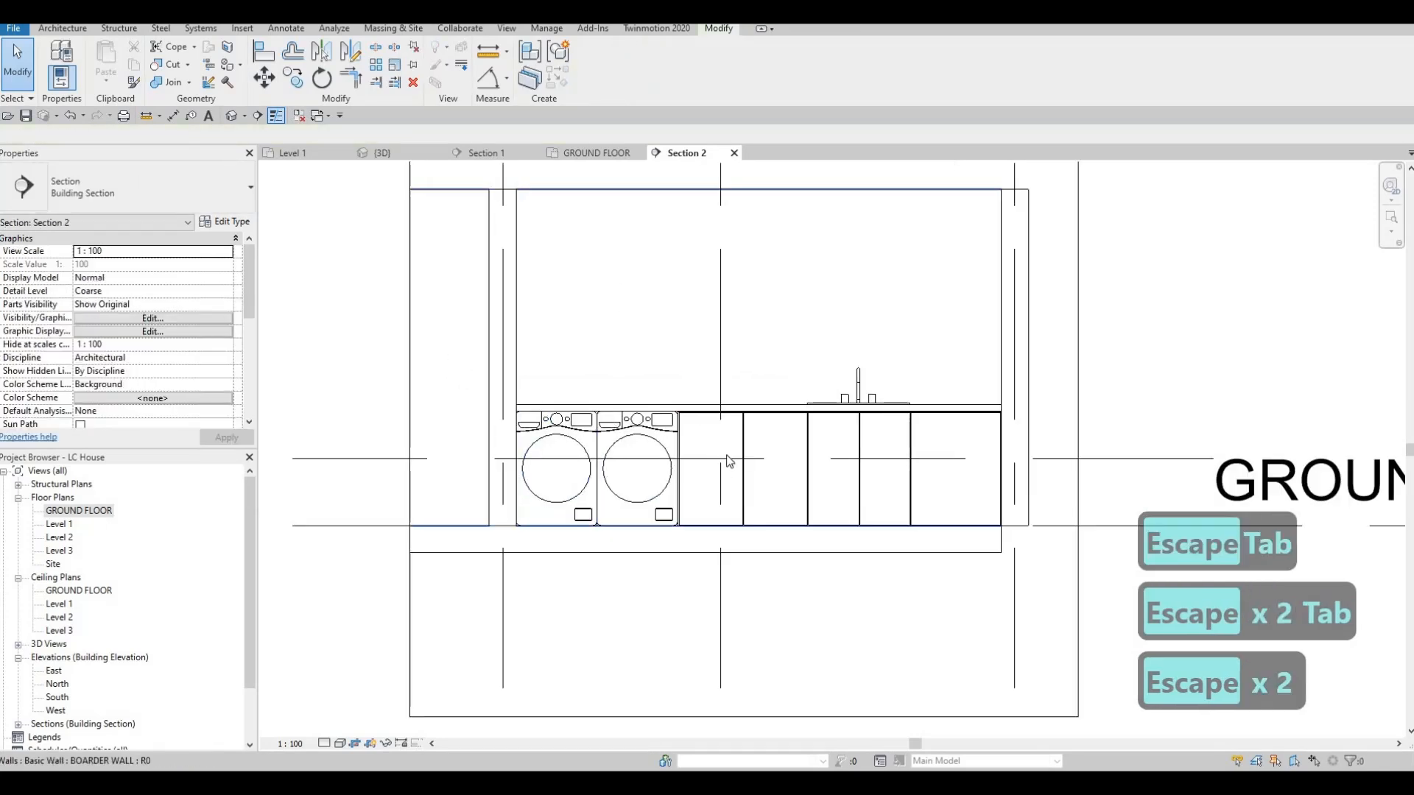
{"action": "left_click_drag", "start_coordinate": [1021, 510], "coordinate": [1073, 550]}
{"action": "key", "text": "Escape"}
{"action": "key", "text": "Escape"}
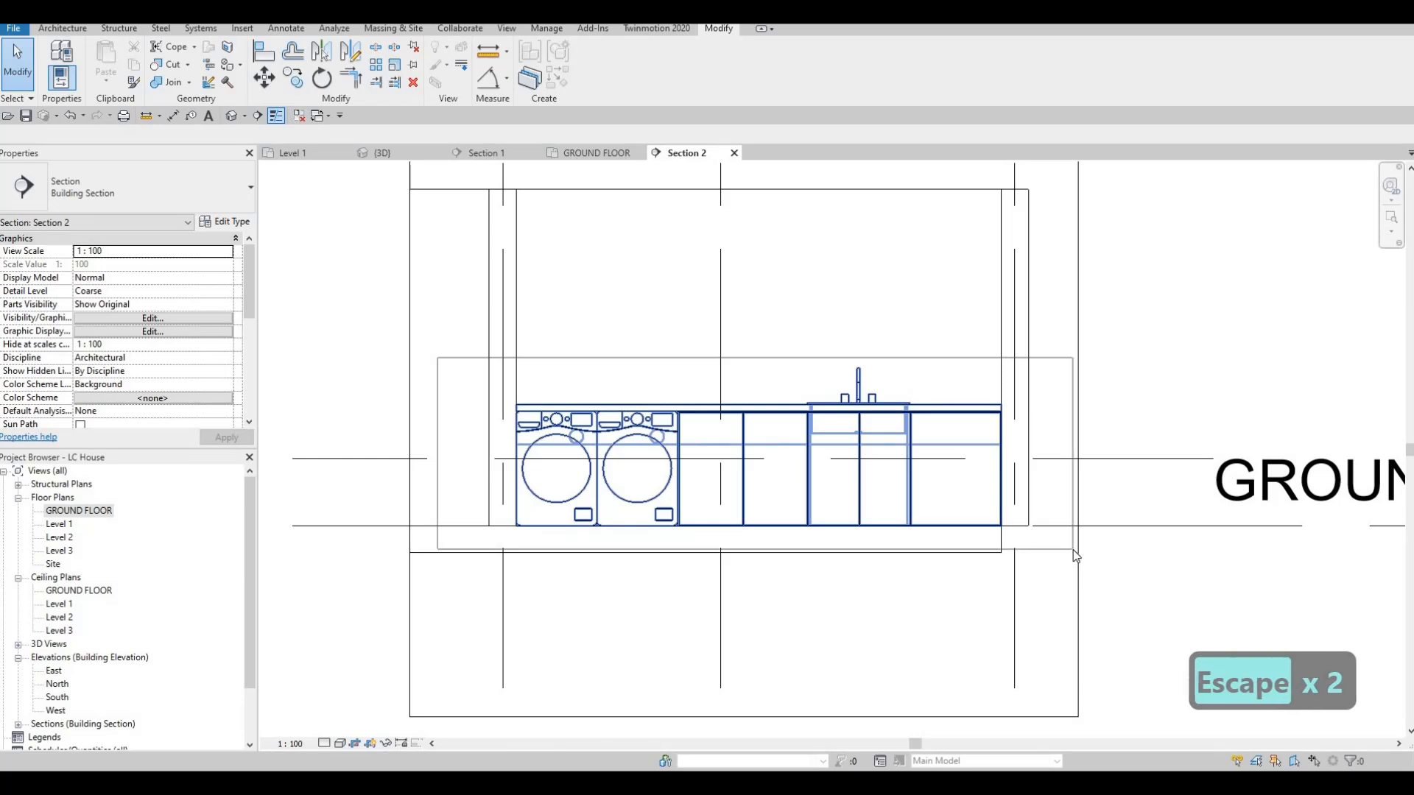
{"action": "key", "text": "Escape"}
{"action": "key", "text": "Escape"}
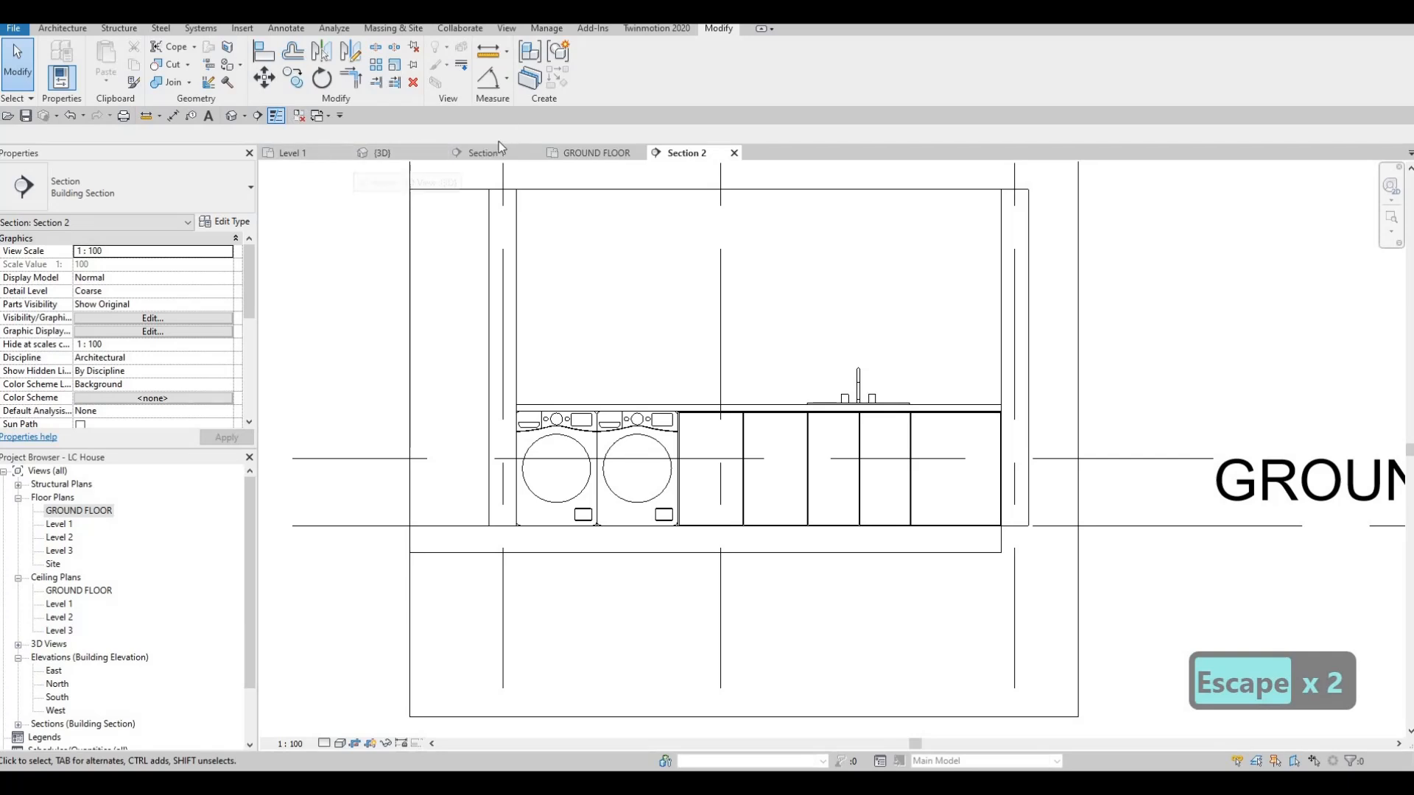
Undo back to the back-wall extrusion sketch, set its extrusion end to 1000 mm and finish the extrusion
{"action": "key", "text": "ctrl+z"}
{"action": "key", "text": "ctrl+z"}
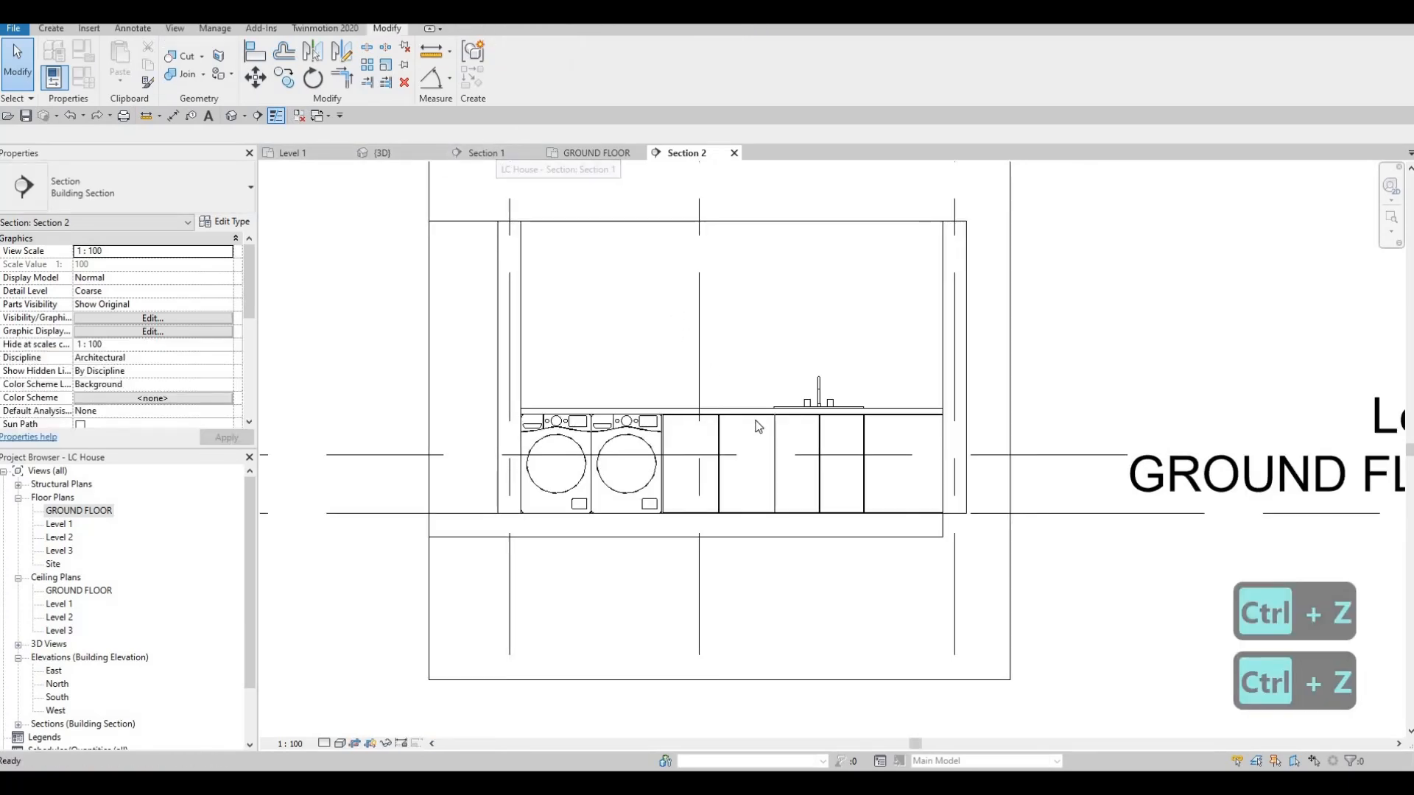
{"action": "key", "text": "ctrl+z"}
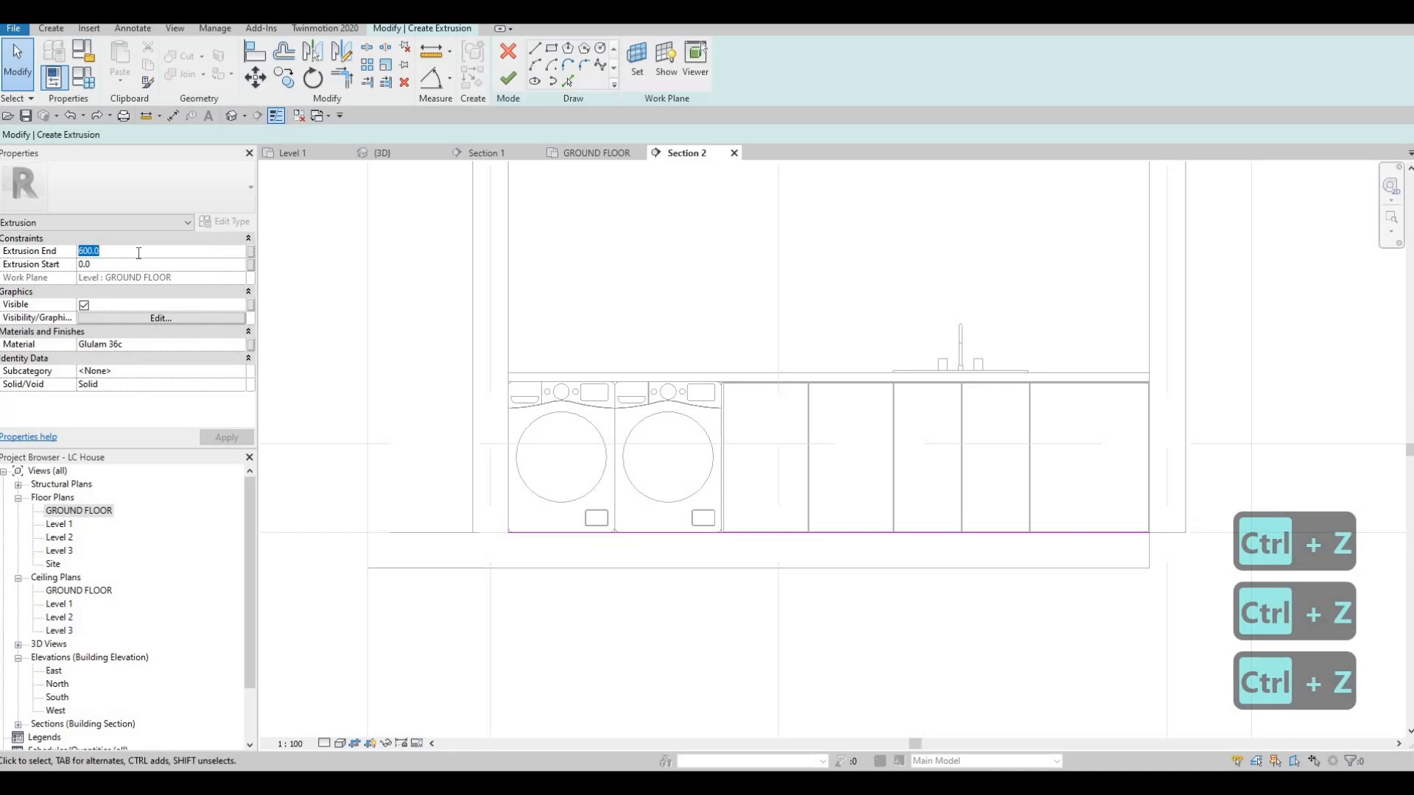
{"action": "type", "text": "1000"}
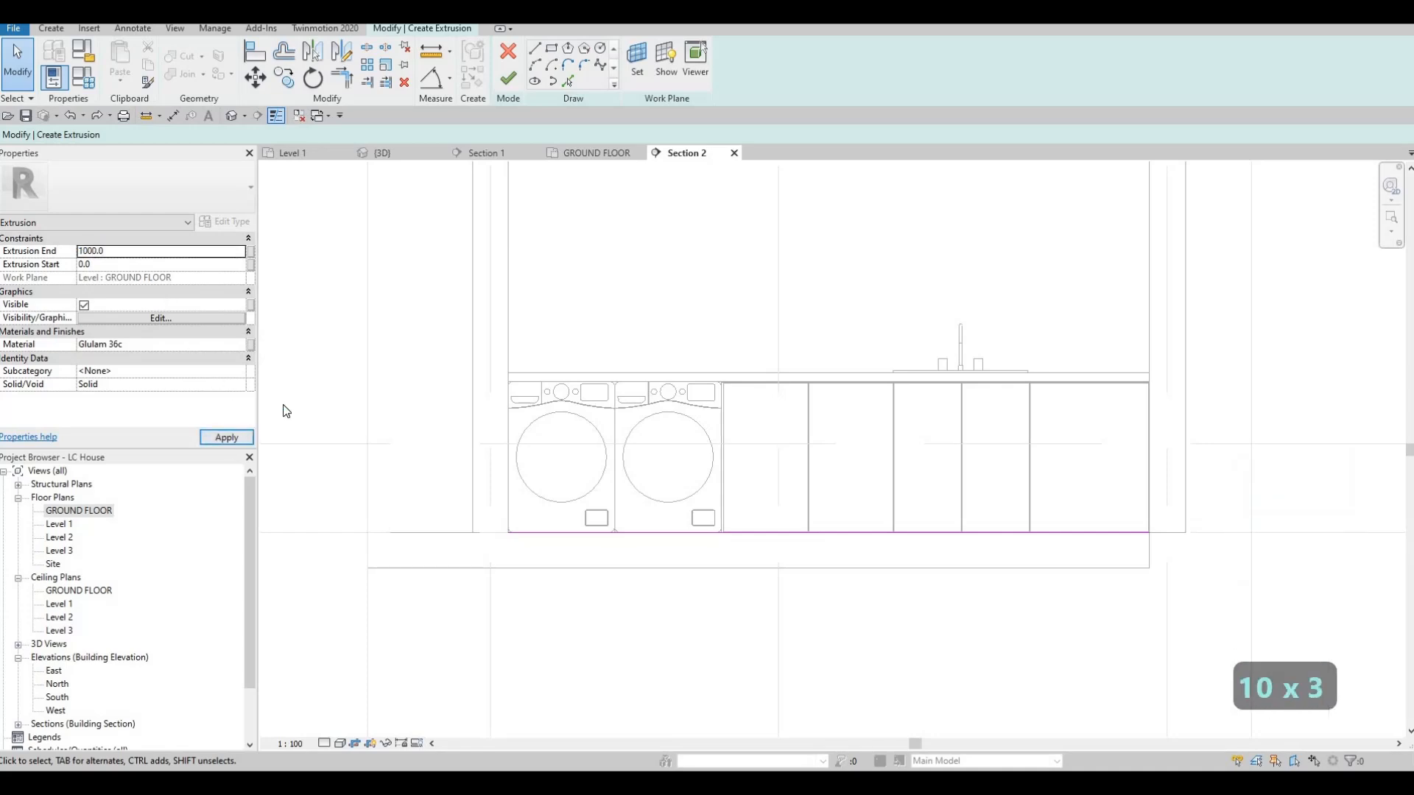
{"action": "left_click", "coordinate": [510, 81]}
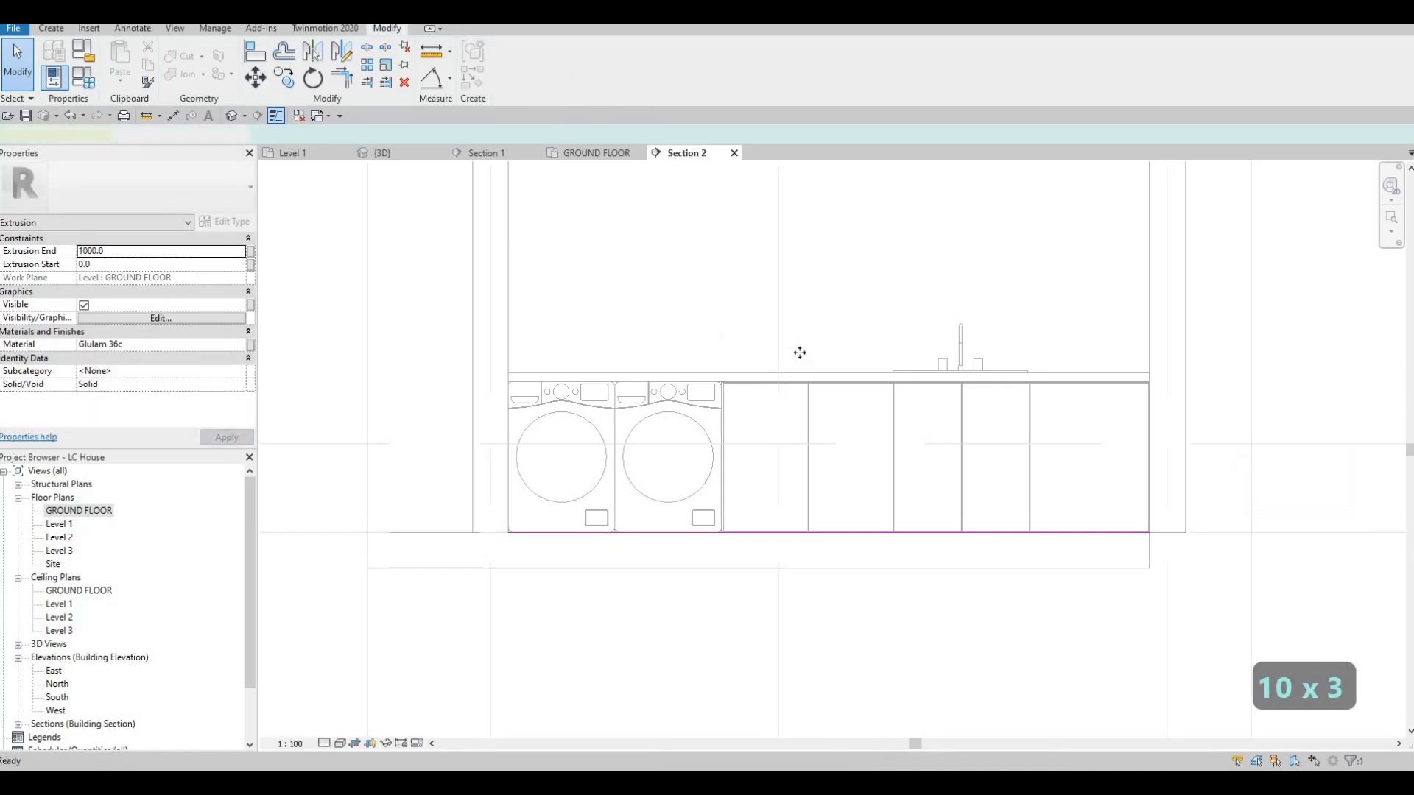
{"action": "key", "text": "Escape"}
{"action": "key", "text": "Escape"}
Stretch the extrusion's top to about 1857 mm and raise its bottom to about 1781 mm, forming a shelf about 76 mm thick
{"action": "left_click", "coordinate": [832, 357]}
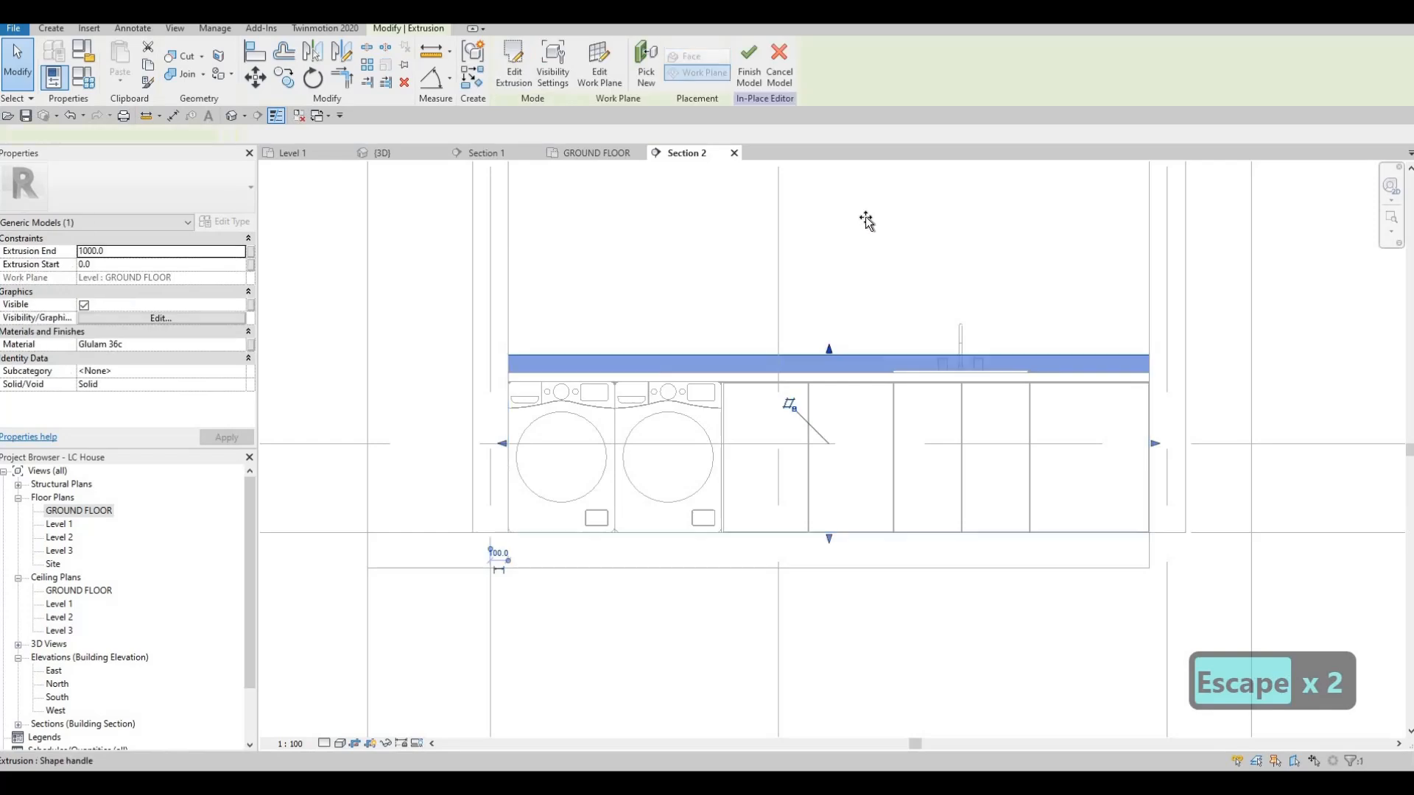
{"action": "left_click_drag", "start_coordinate": [829, 350], "coordinate": [841, 198]}
{"action": "scroll", "coordinate": [838, 290], "scroll_direction": "down", "scroll_amount": 1}
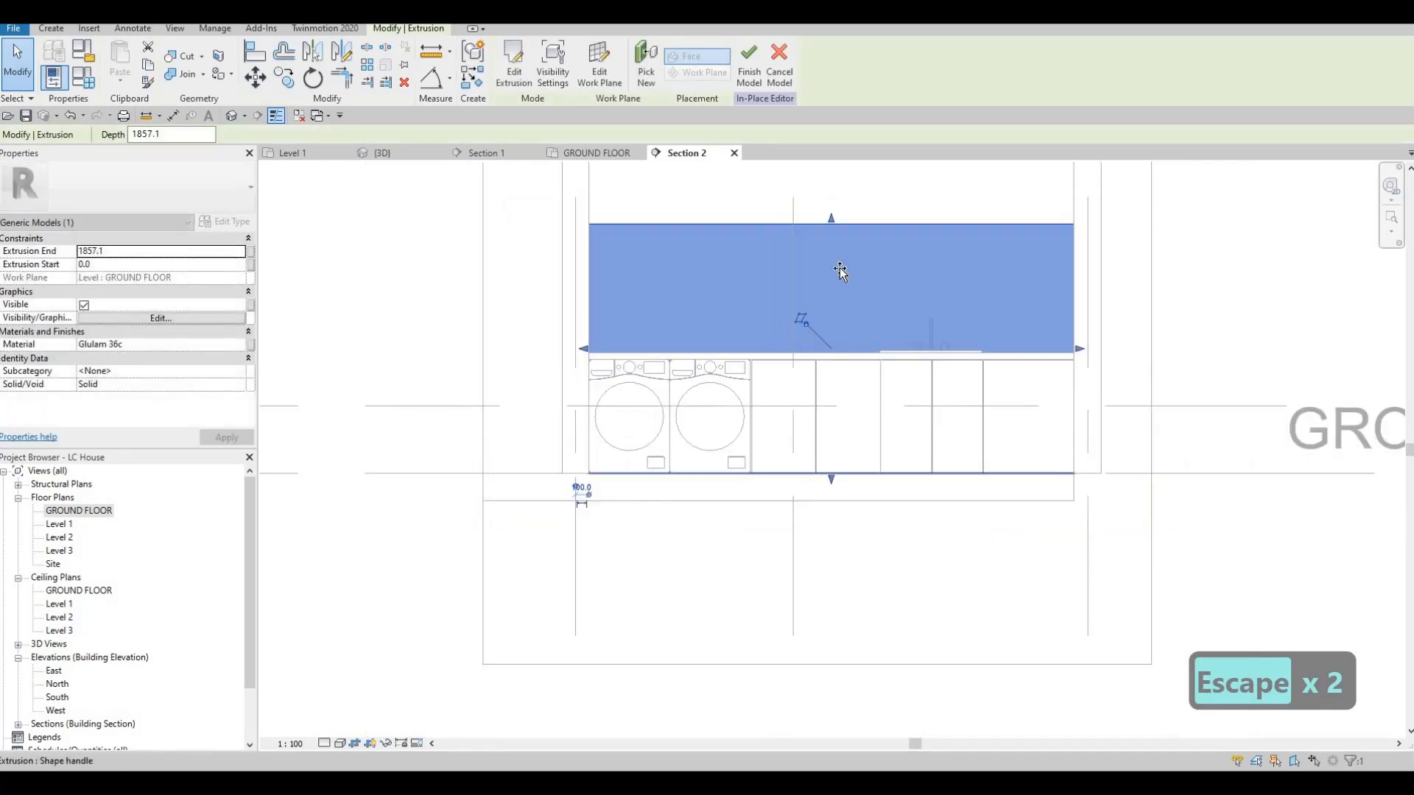
{"action": "left_click_drag", "start_coordinate": [832, 479], "coordinate": [841, 233]}
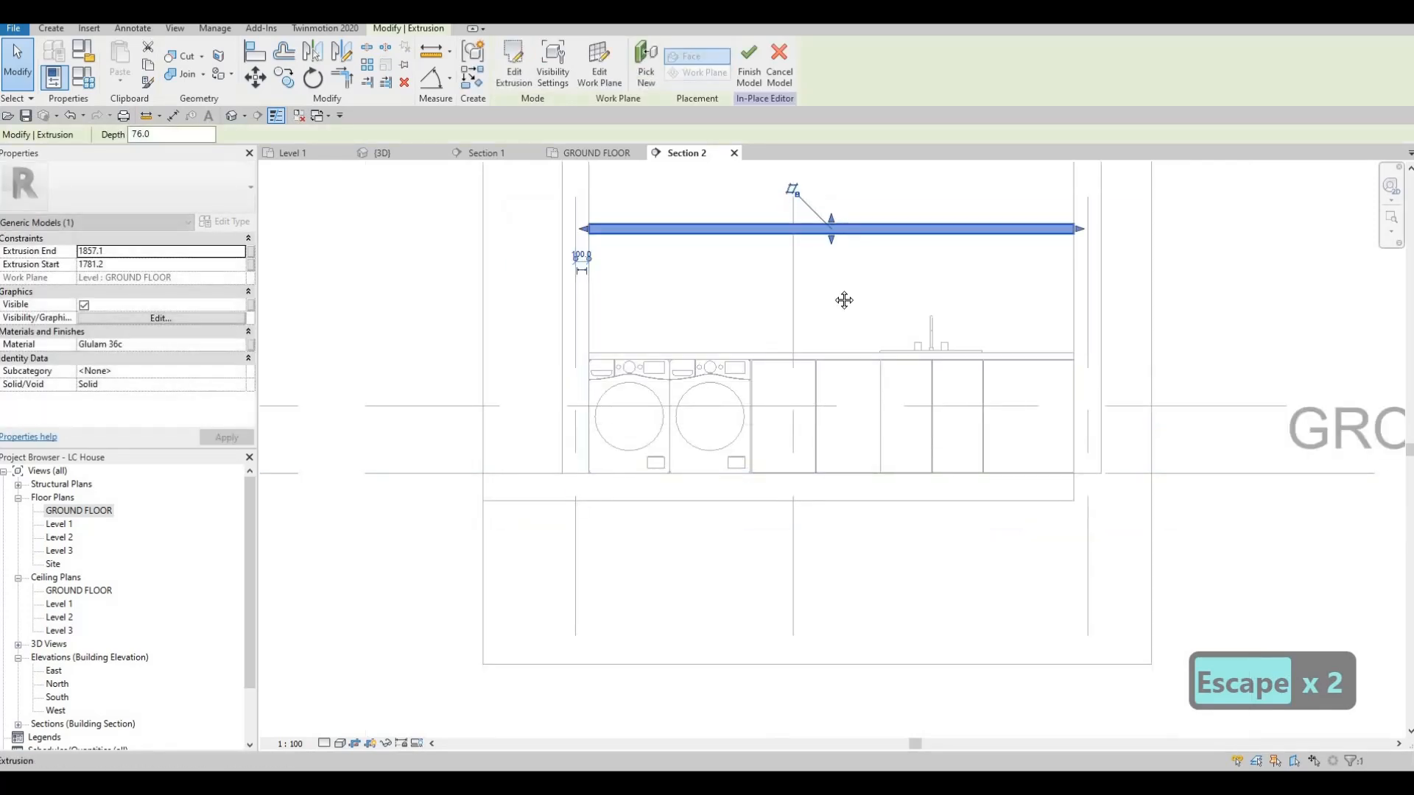
{"action": "middle_click_drag", "start_coordinate": [766, 293], "coordinate": [739, 370]}
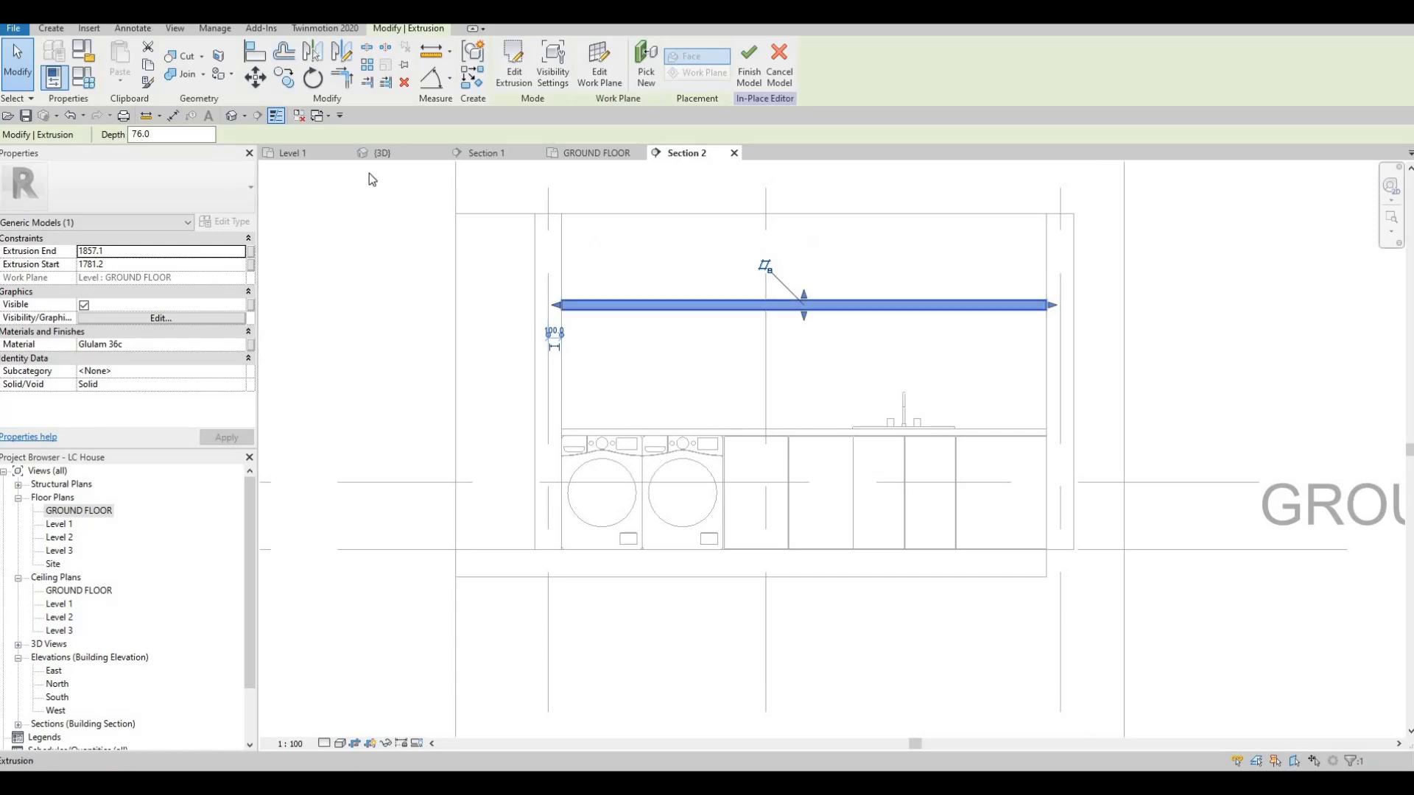
Check the shelf in the 3D view, then return to the ground floor plan and finish the in-place model
{"action": "left_click", "coordinate": [383, 153]}
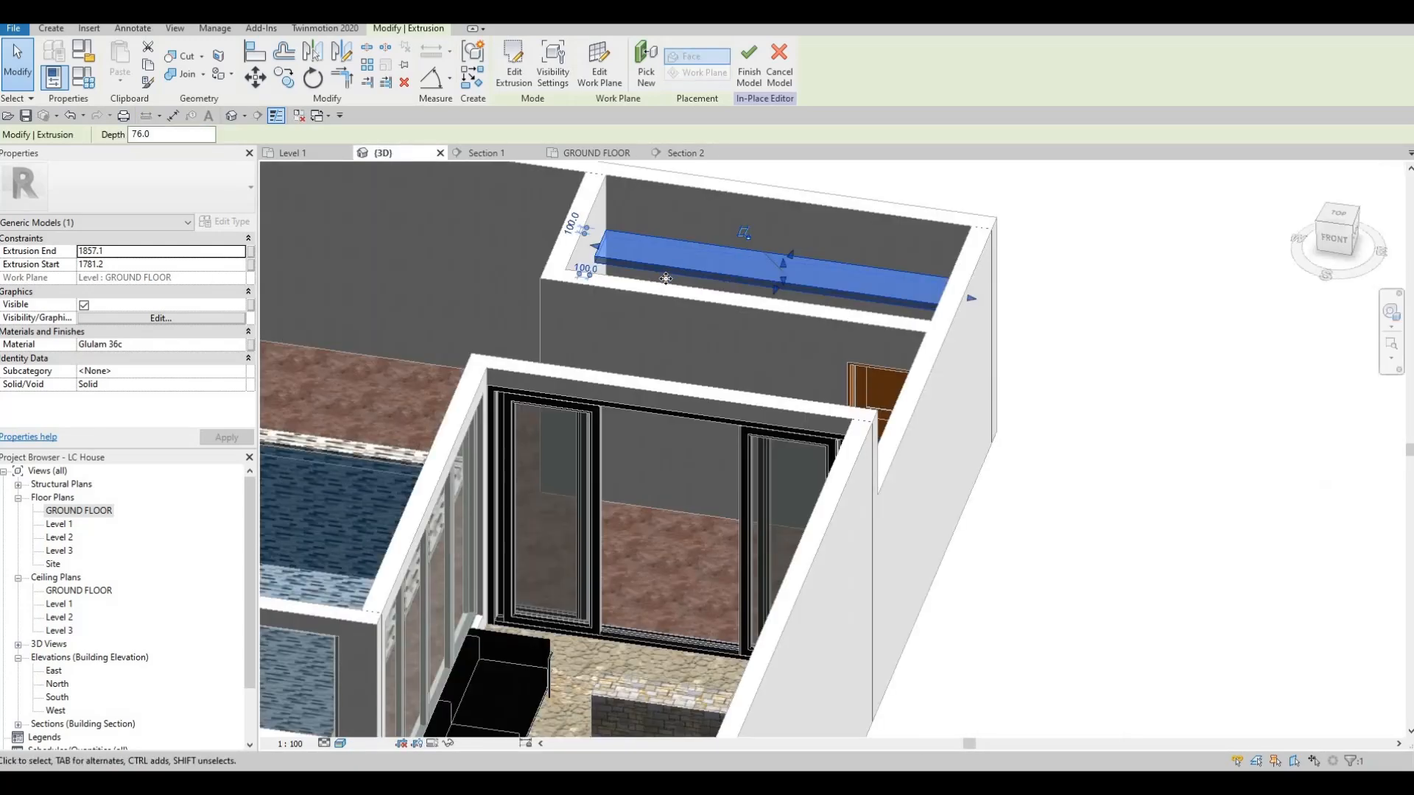
{"action": "middle_click_drag", "start_coordinate": [665, 398], "coordinate": [65, 518], "text": "shift"}
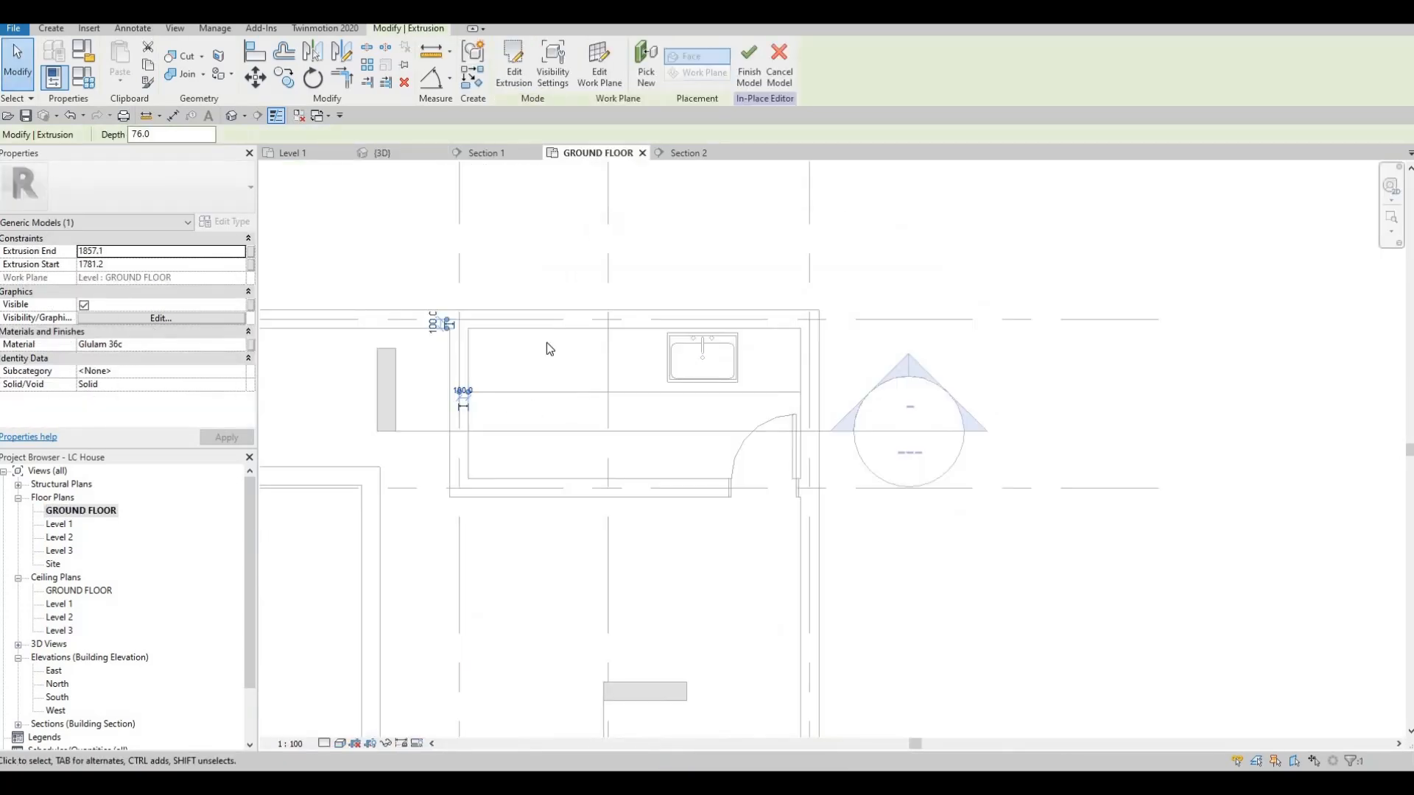
{"action": "left_click", "coordinate": [595, 77]}
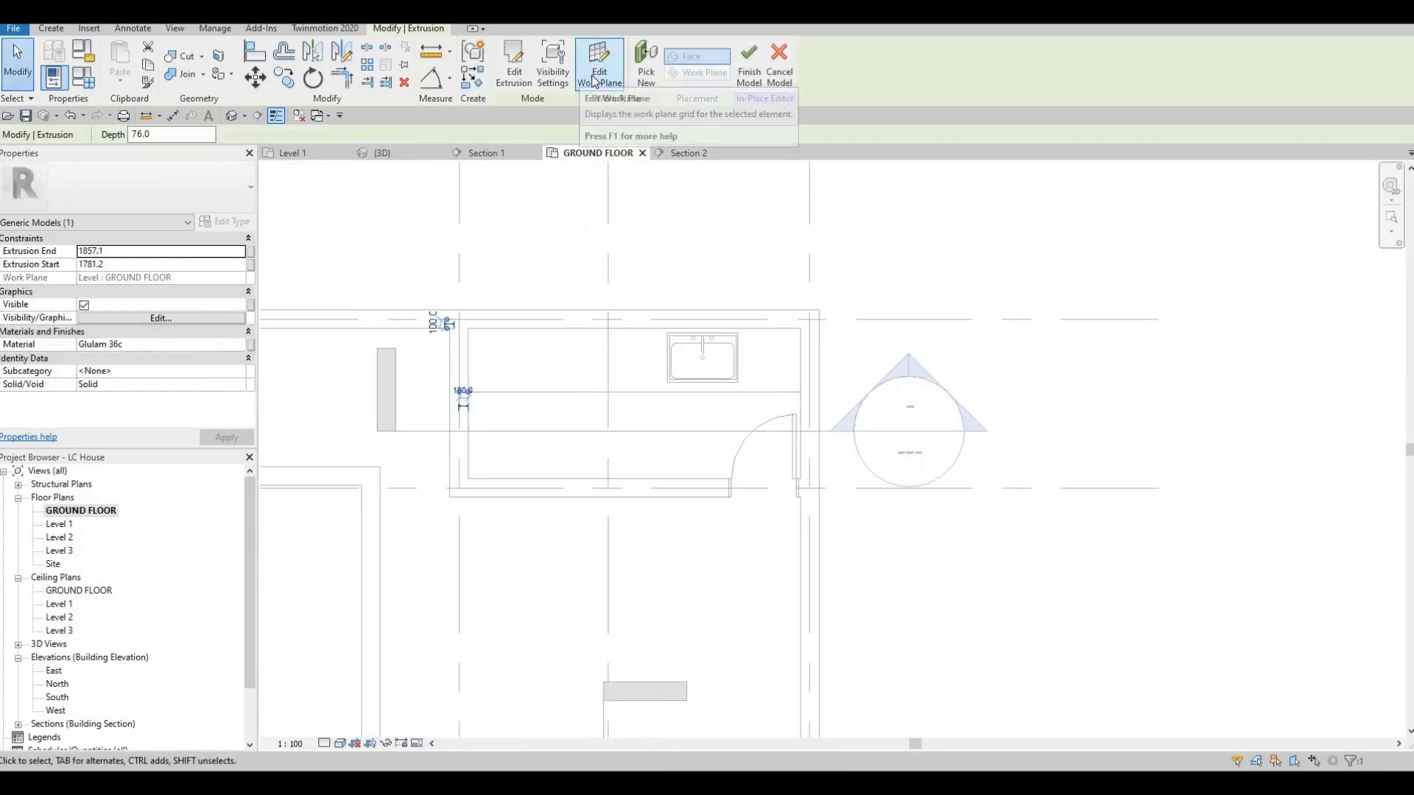
{"action": "key", "text": "Escape"}
{"action": "left_click", "coordinate": [505, 78]}
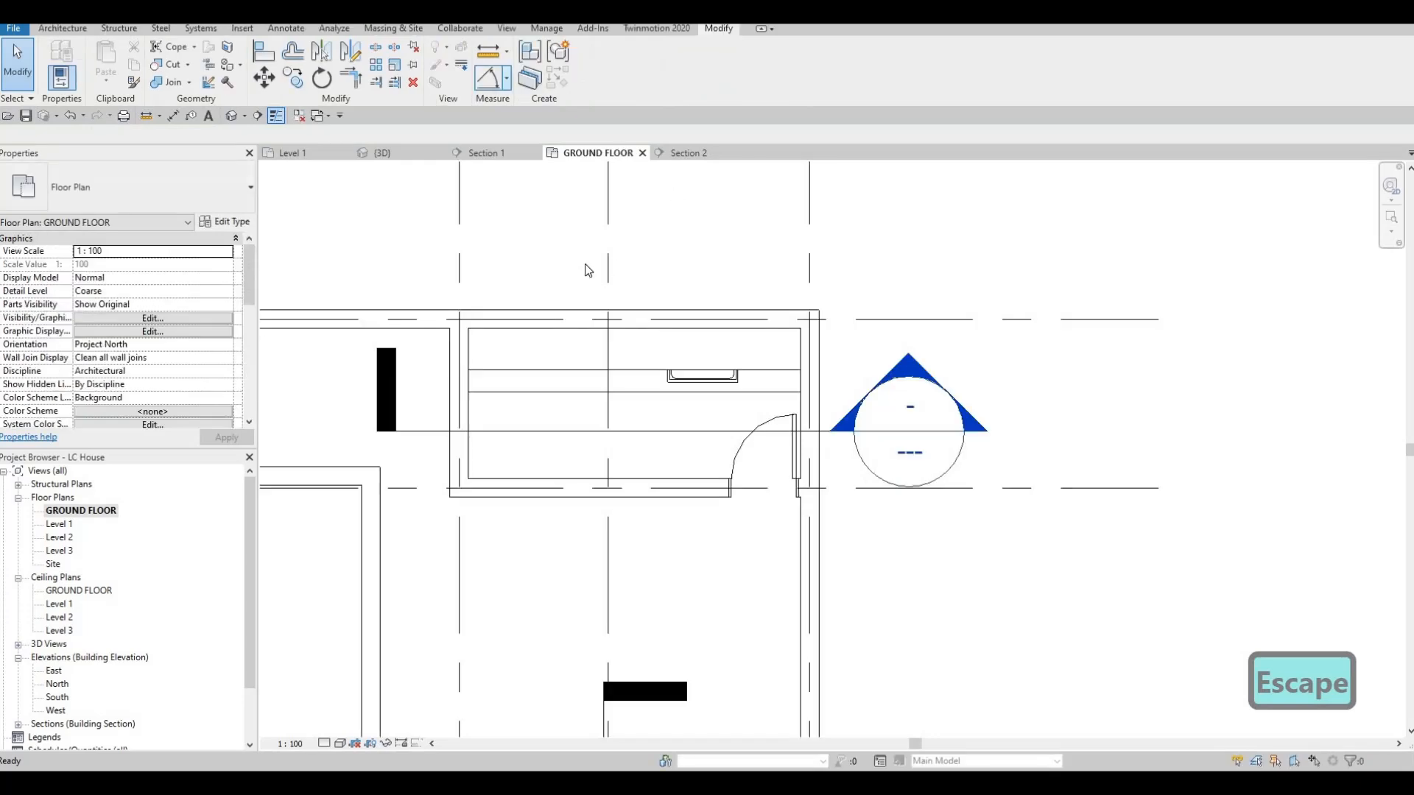
{"action": "key", "text": "Escape"}
Pull the shelf's front edge back toward the rear wall in the ground floor plan to make it shallower
{"action": "left_click", "coordinate": [613, 370]}
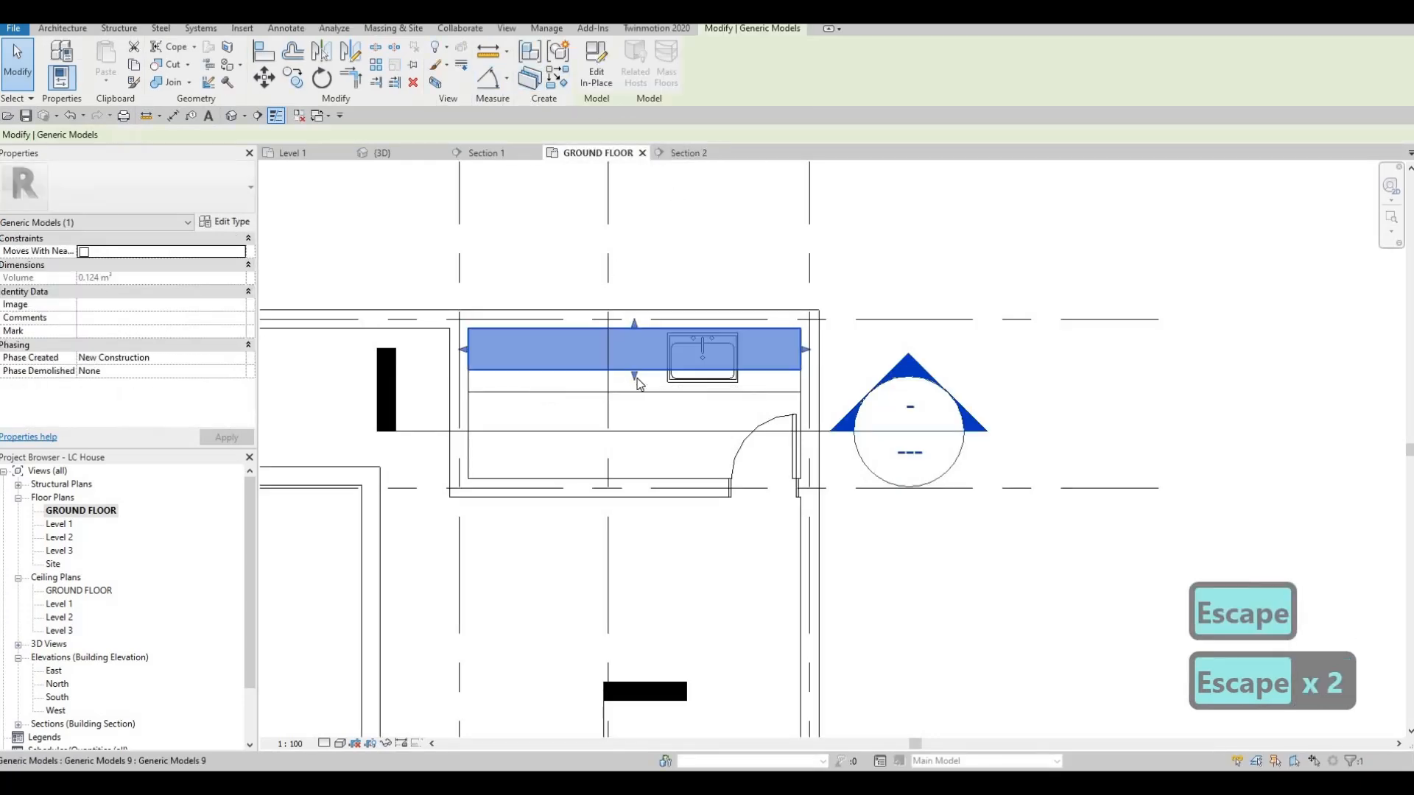
{"action": "left_click_drag", "start_coordinate": [640, 366], "coordinate": [634, 360]}
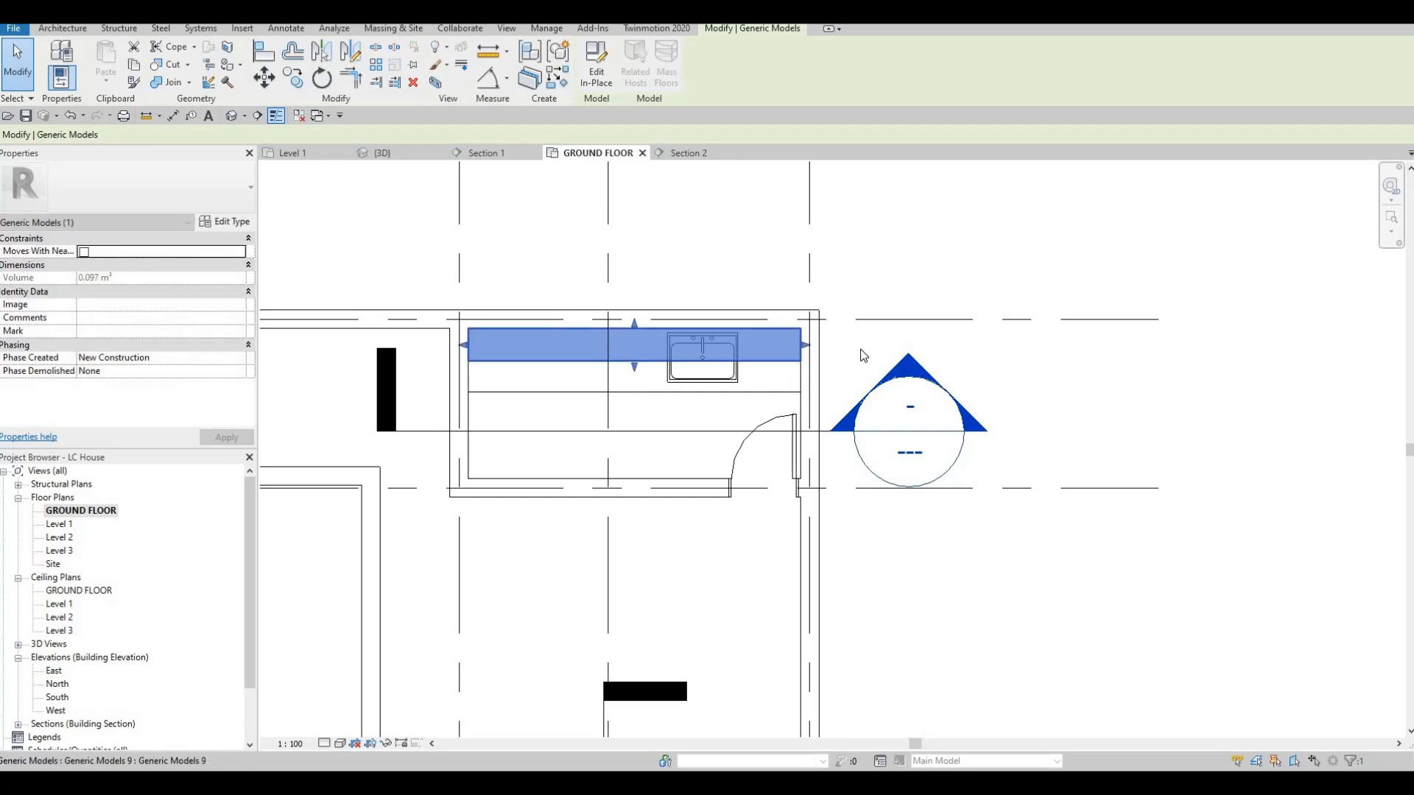
{"action": "key", "text": "Escape"}
Lower the shelf's bottom to about 1666 mm and its top to about 1726 mm in Section 2
{"action": "double_click", "coordinate": [906, 366]}
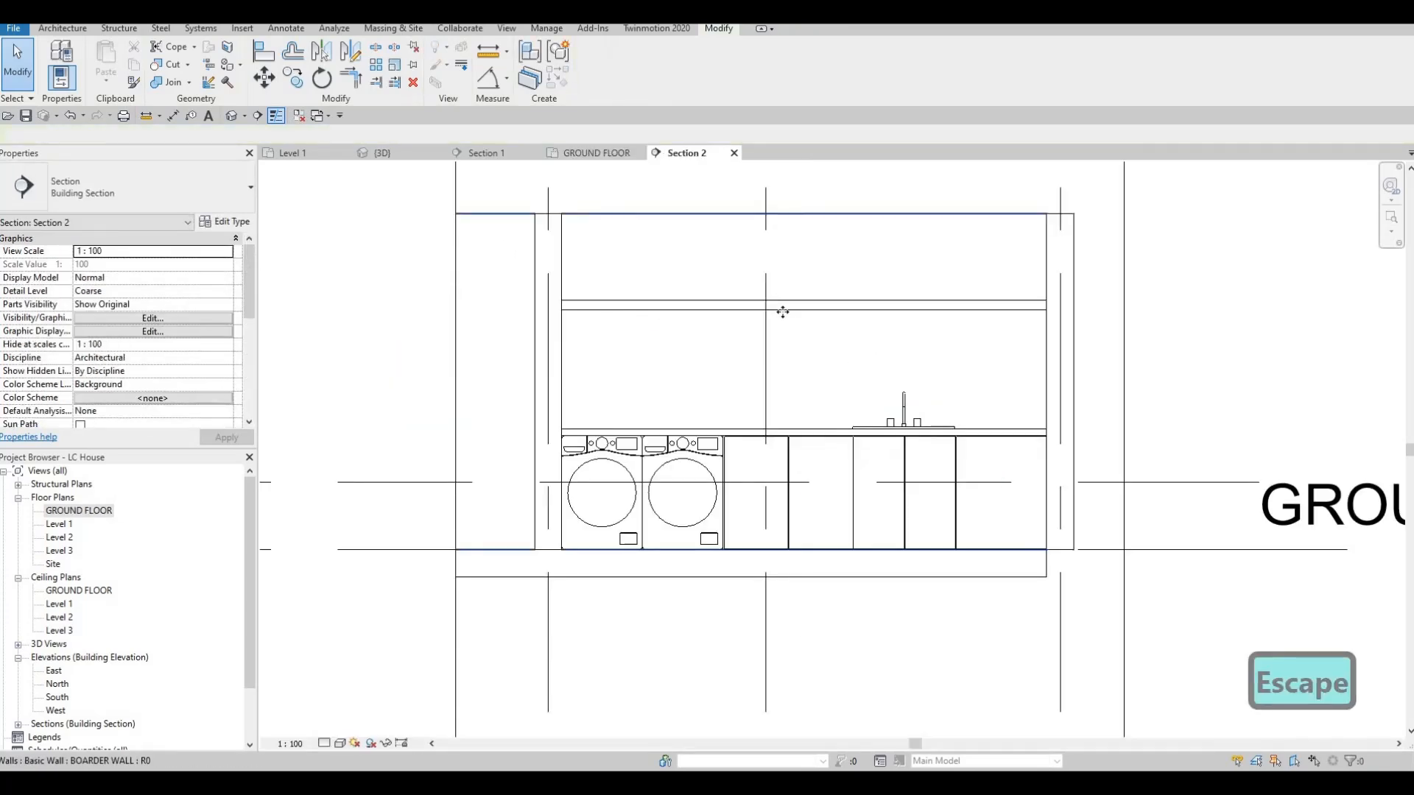
{"action": "left_click", "coordinate": [806, 309]}
{"action": "left_click_drag", "start_coordinate": [805, 316], "coordinate": [805, 326]}
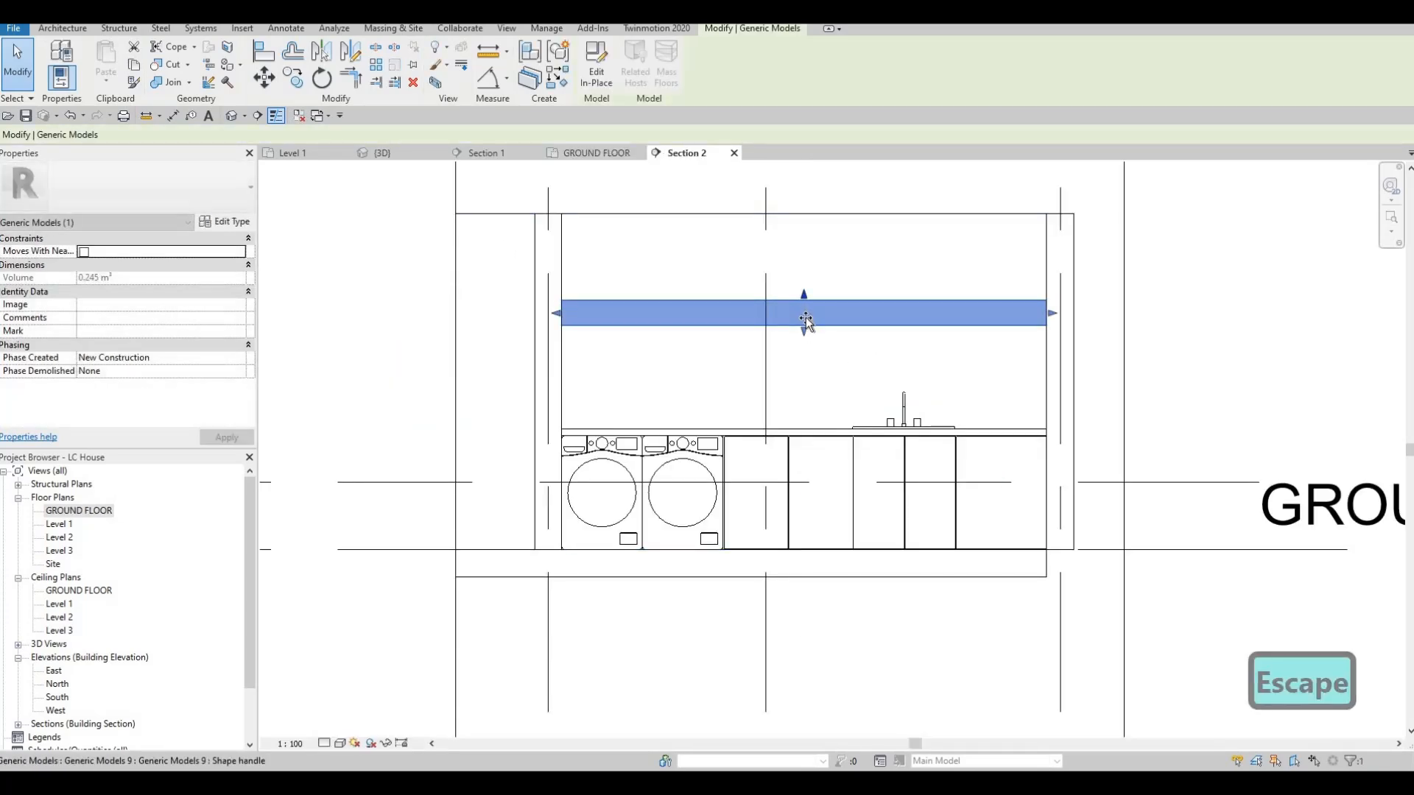
Edit the shelf in place and copy its extrusion straight up, with Constrain off, as a second shelf below the ceiling
{"action": "left_click", "coordinate": [596, 70]}
{"action": "left_click", "coordinate": [575, 322]}
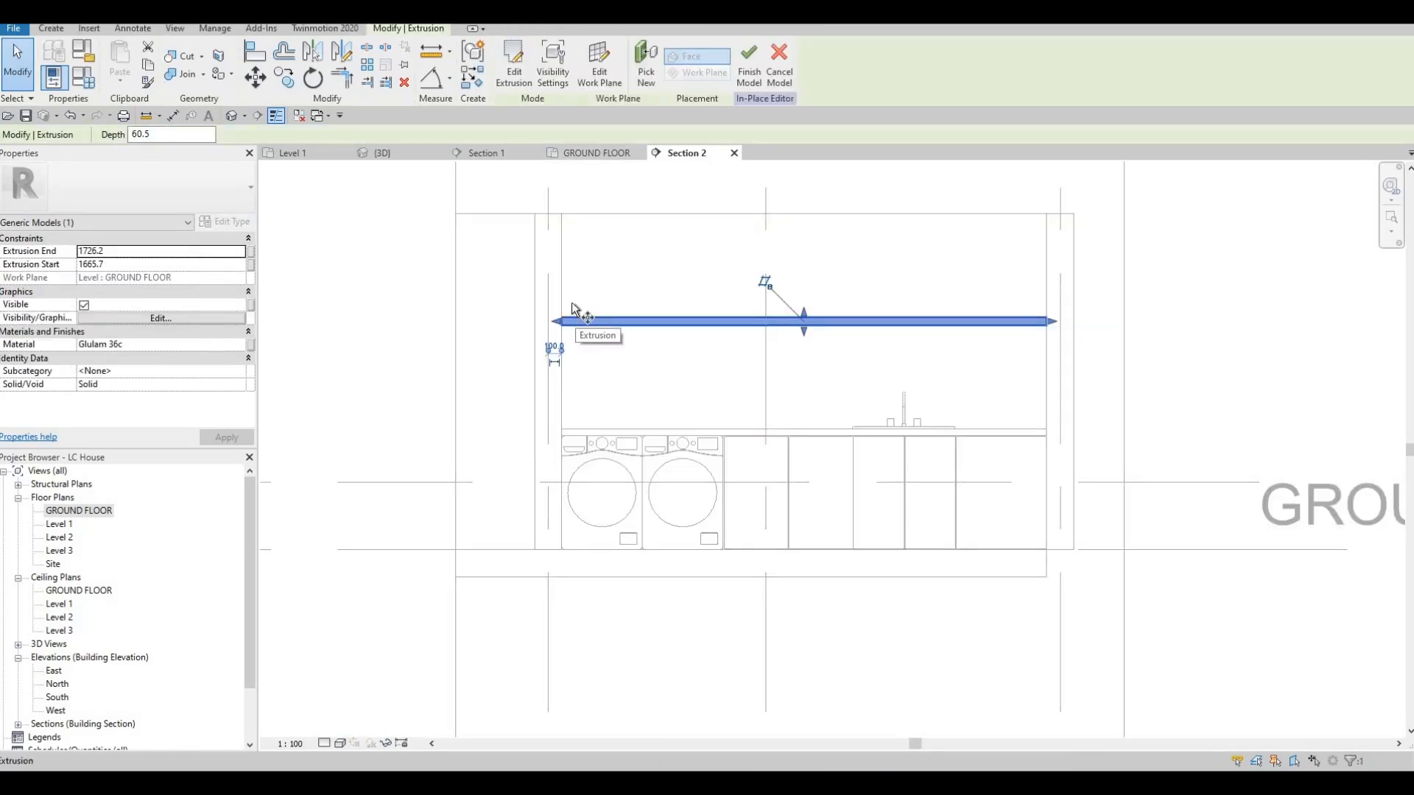
{"action": "key", "text": "o"}
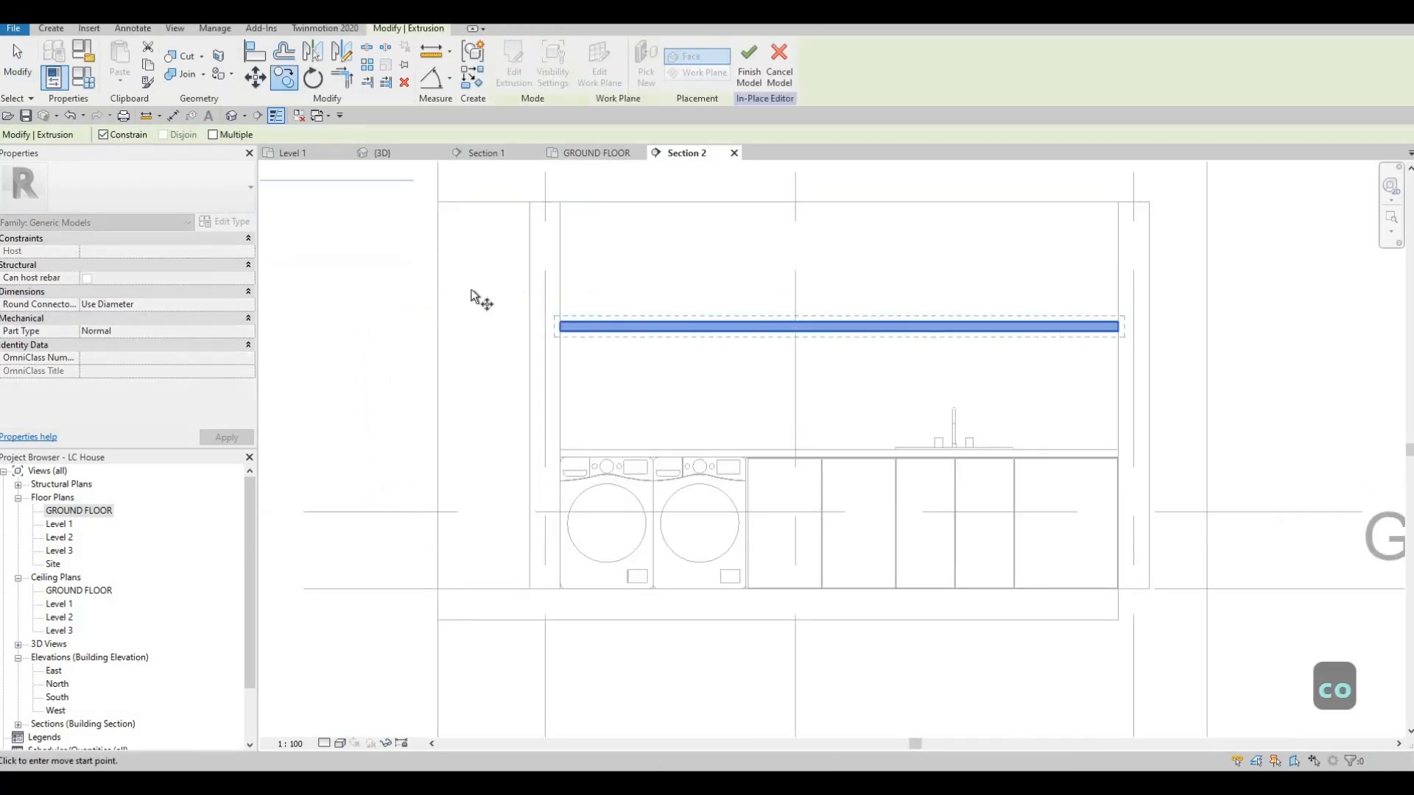
{"action": "left_click", "coordinate": [569, 267]}
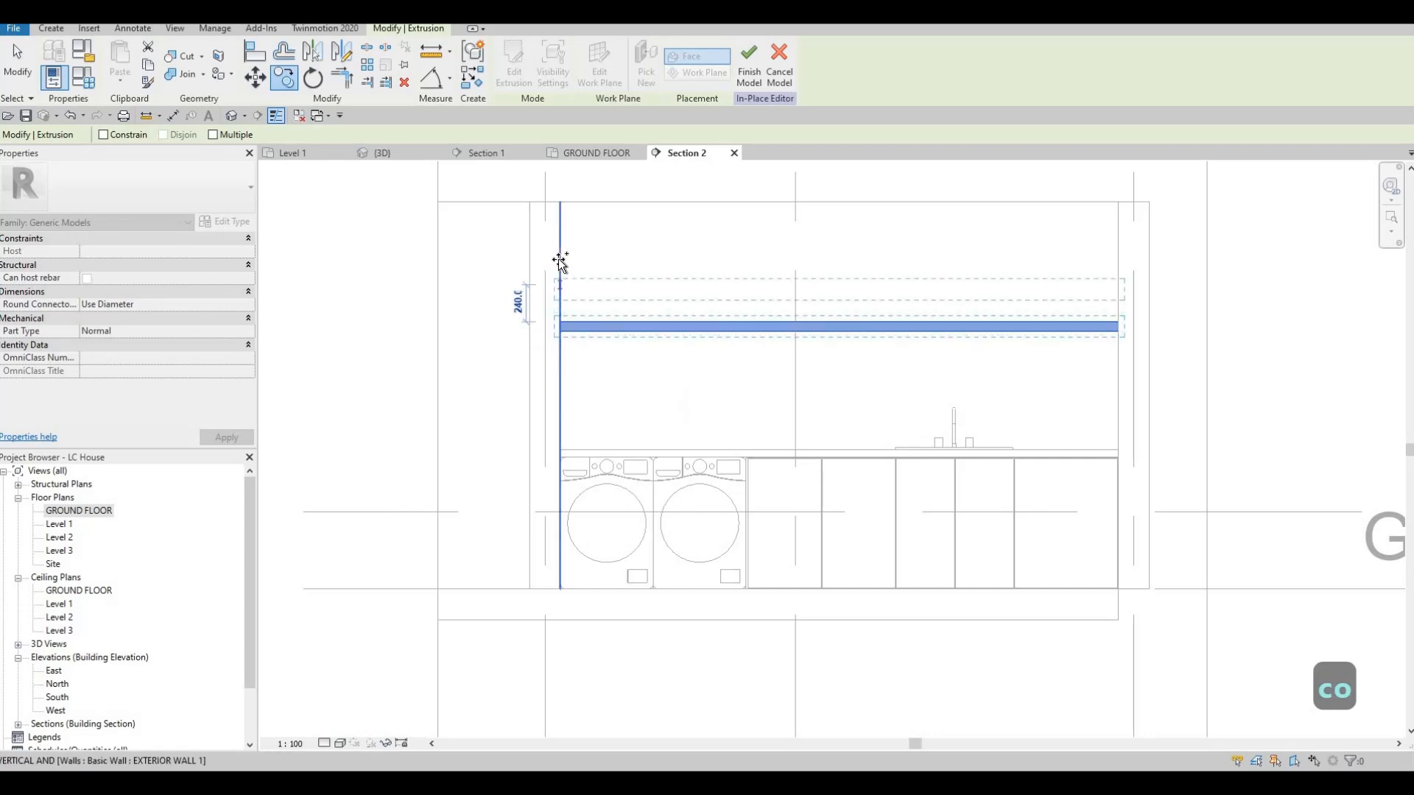
{"action": "left_click", "coordinate": [569, 271]}
{"action": "key", "text": "Escape"}
{"action": "key", "text": "Escape"}
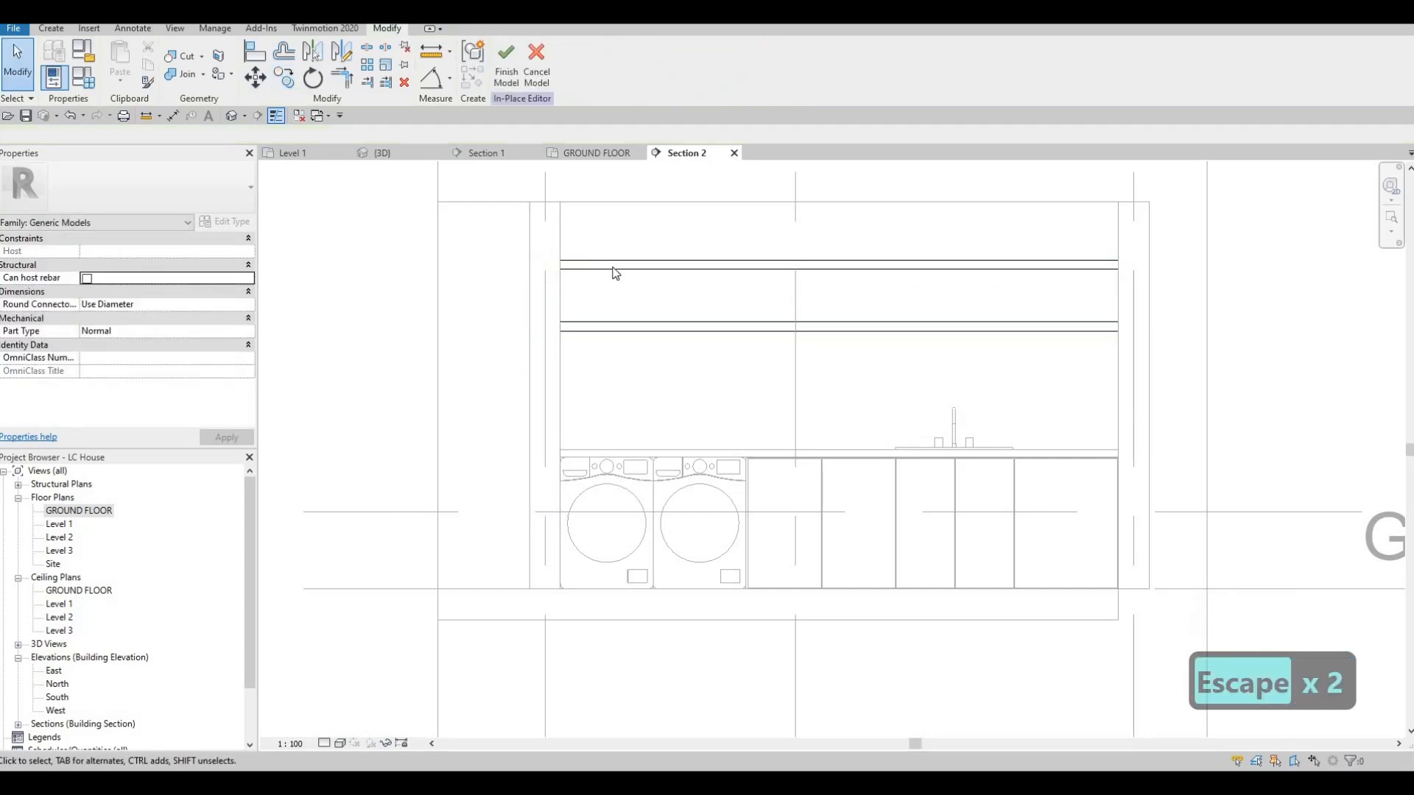
Try to nudge the two shelves downward together
{"action": "key", "text": "Escape"}
{"action": "left_click", "coordinate": [614, 269]}
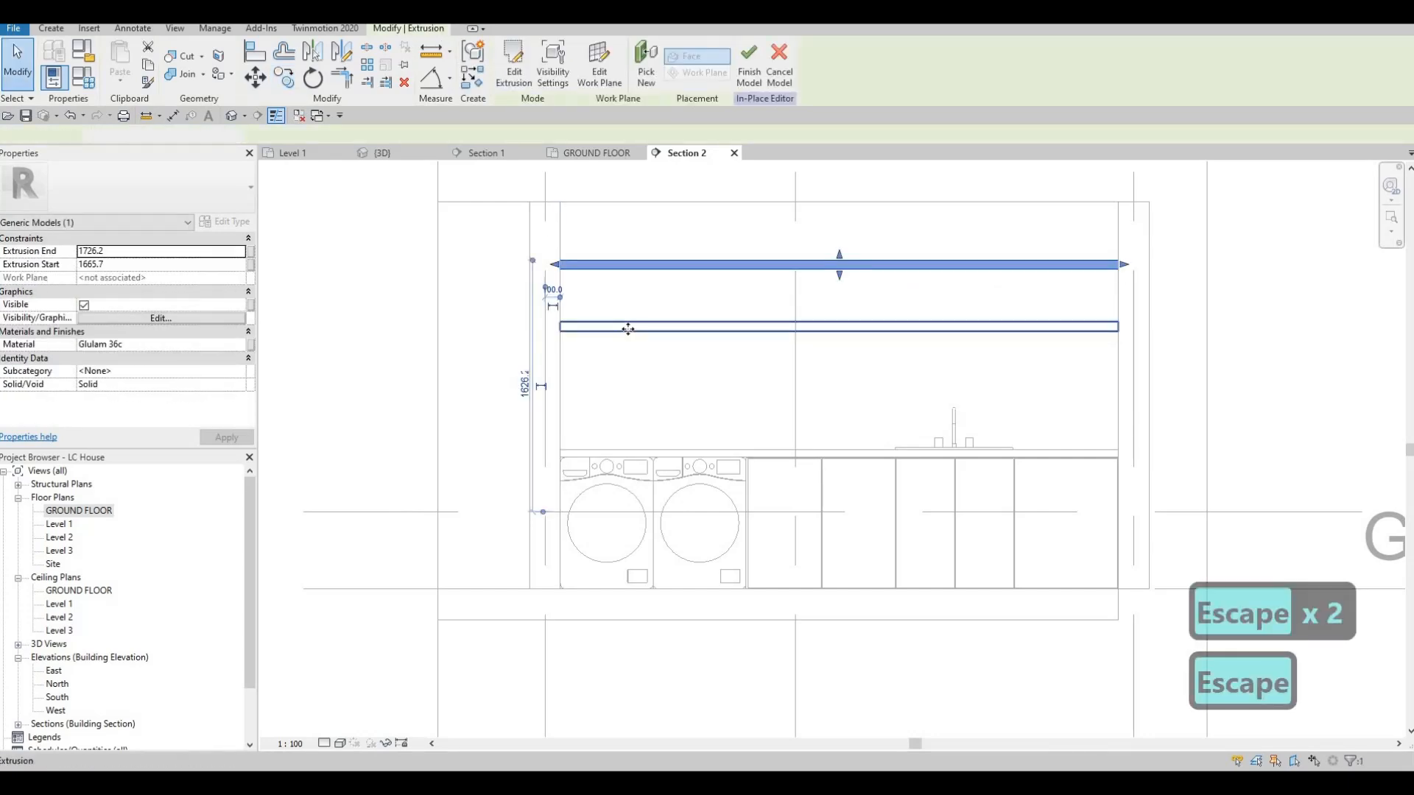
{"action": "left_click", "coordinate": [628, 329], "text": "ctrl"}
{"action": "key", "text": "Down"}
{"action": "key", "text": "Down"}
{"action": "key", "text": "Down"}
{"action": "key", "text": "Escape"}
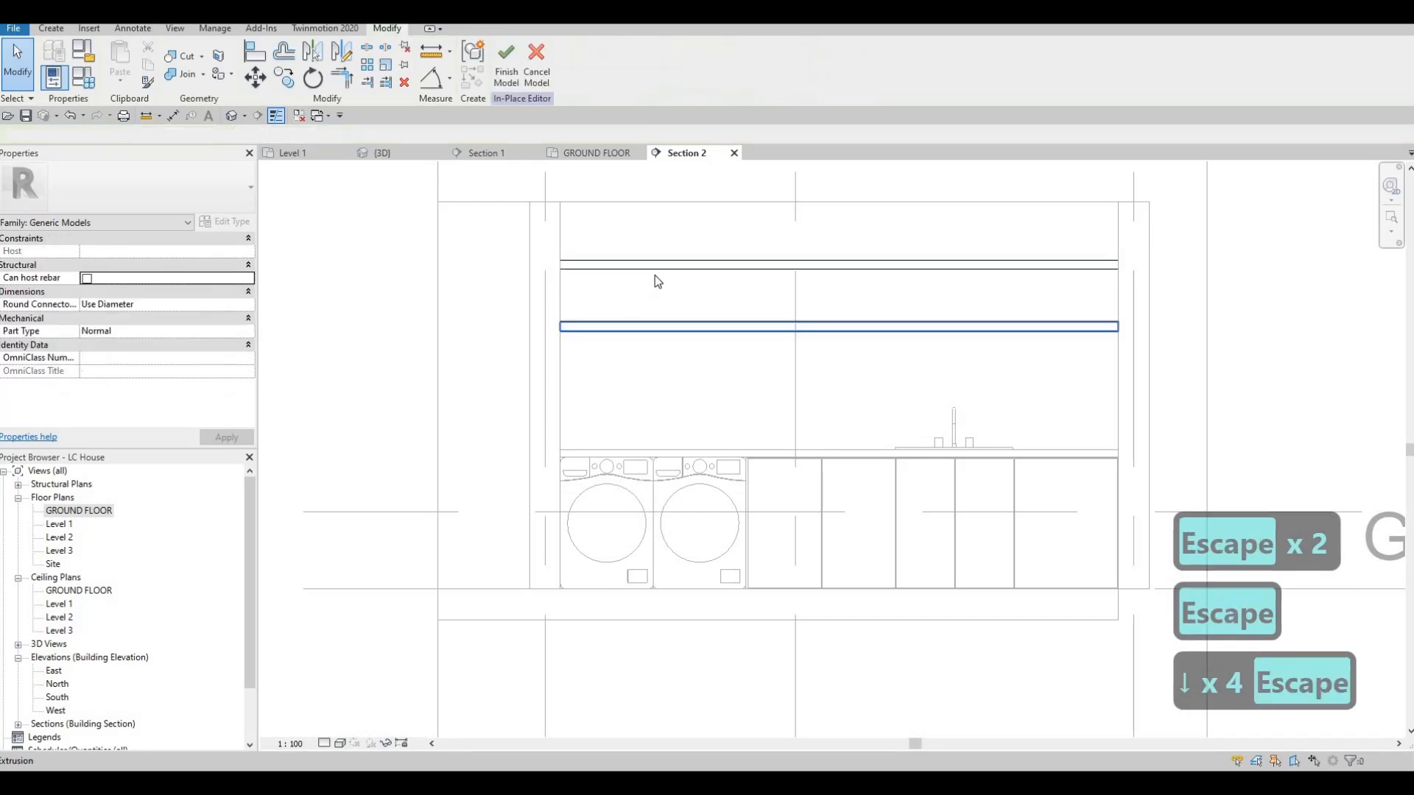
Nudge the upper shelf down by four increments, closer to the lower shelf
{"action": "left_click", "coordinate": [645, 273]}
{"action": "key", "text": "Down"}
{"action": "key", "text": "Down"}
{"action": "key", "text": "Down"}
{"action": "key", "text": "Down"}
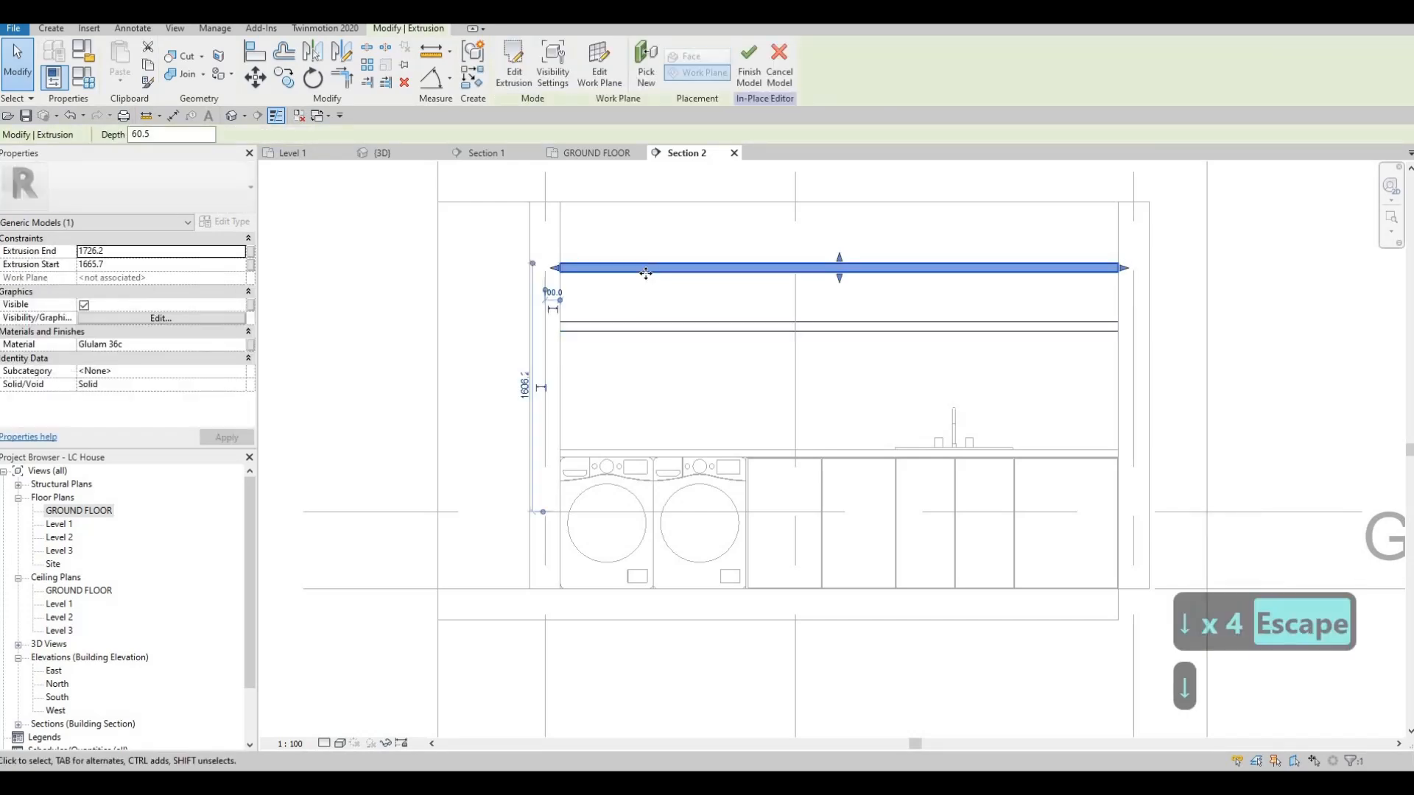
{"action": "key", "text": "Escape"}
Nudge the lower shelf down by three increments and finish the in-place shelf model
{"action": "left_click", "coordinate": [657, 326]}
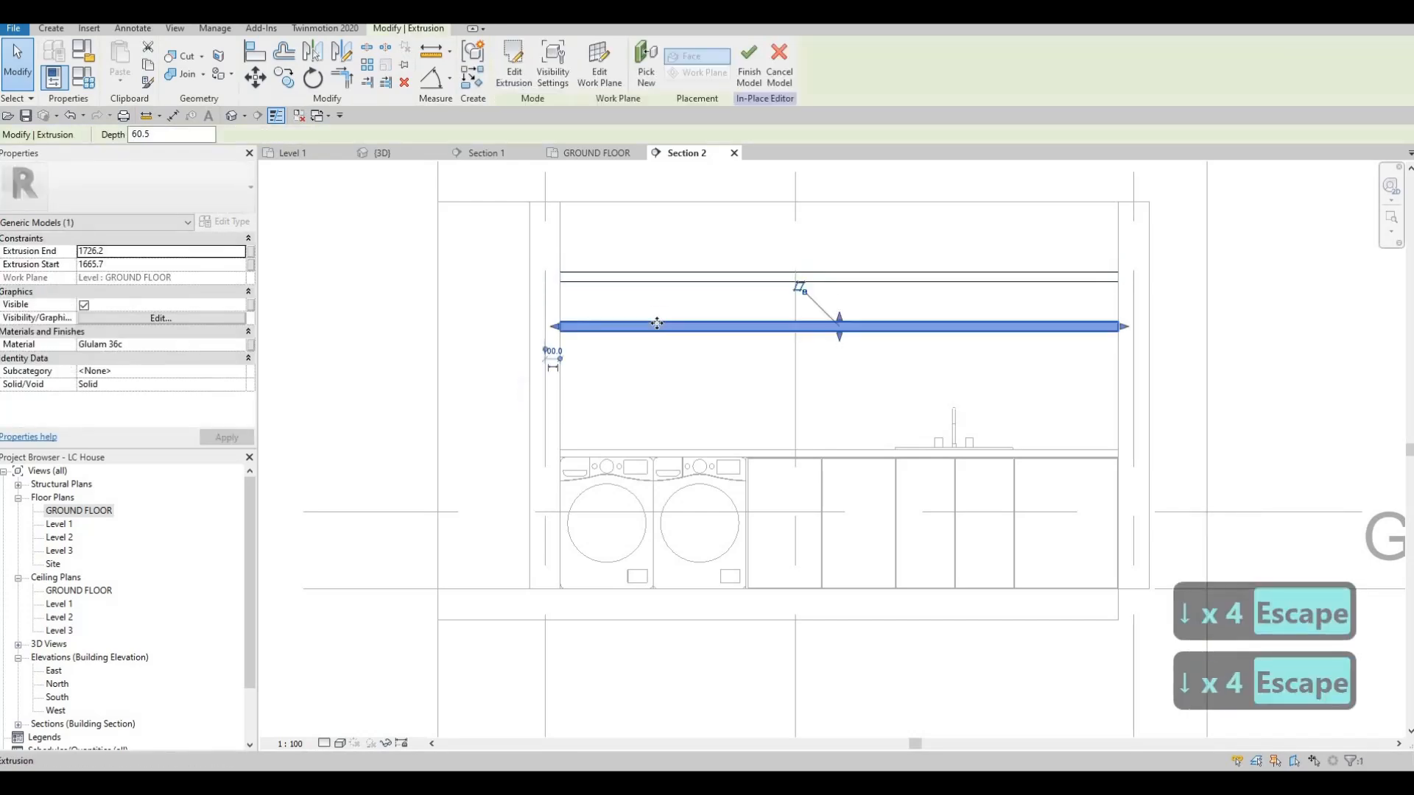
{"action": "key", "text": "Down"}
{"action": "key", "text": "Down"}
{"action": "key", "text": "Down"}
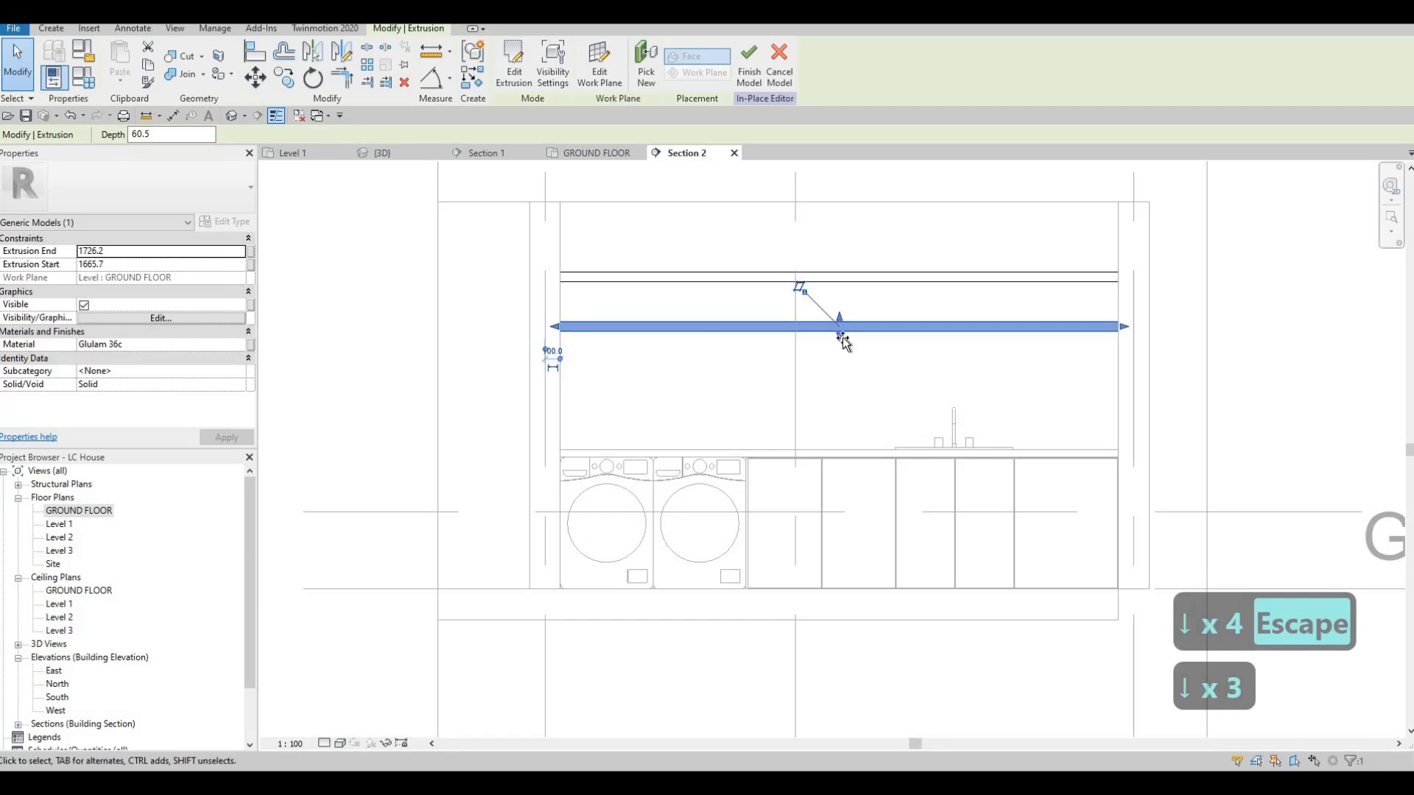
{"action": "left_click_drag", "start_coordinate": [840, 335], "coordinate": [840, 332]}
{"action": "key", "text": "Escape"}
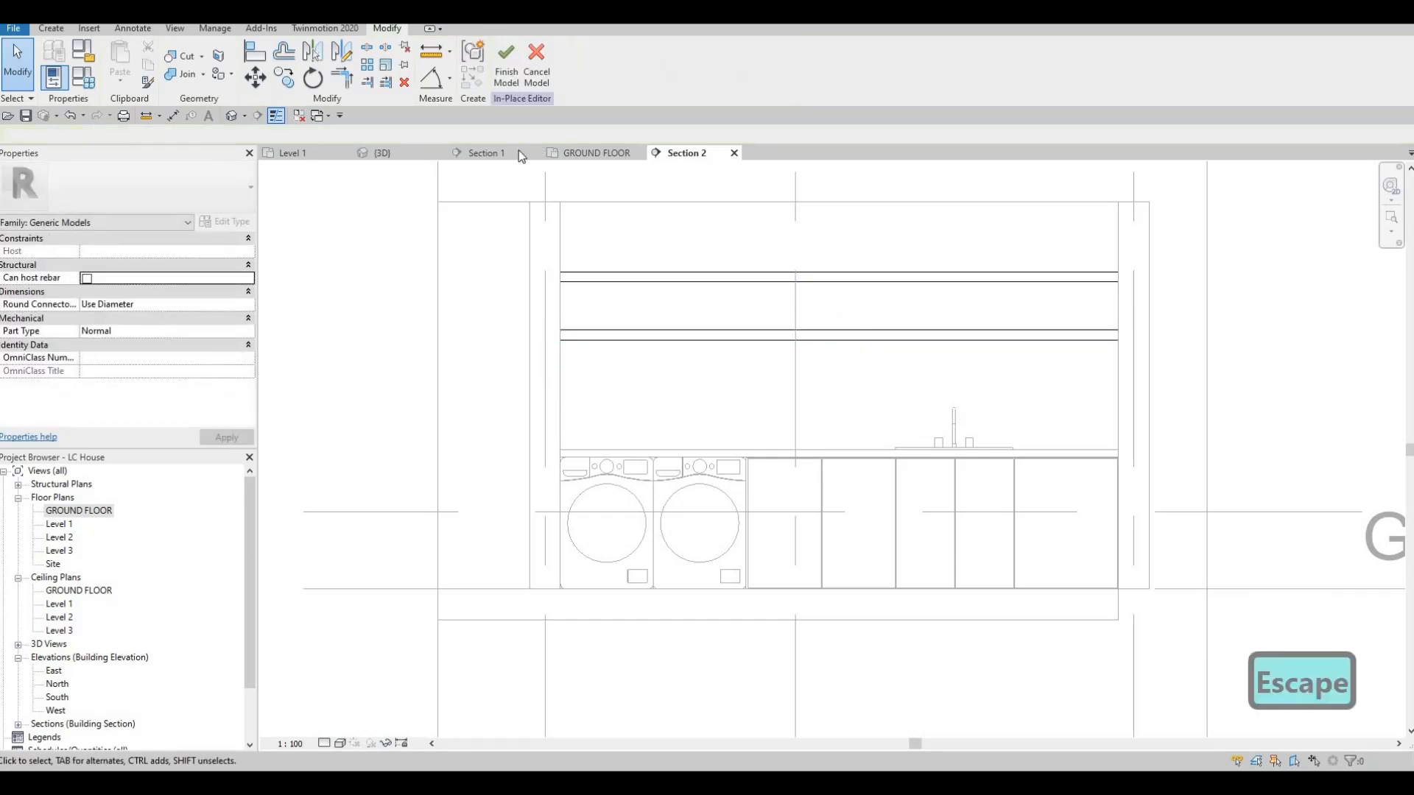
{"action": "key", "text": "Escape"}
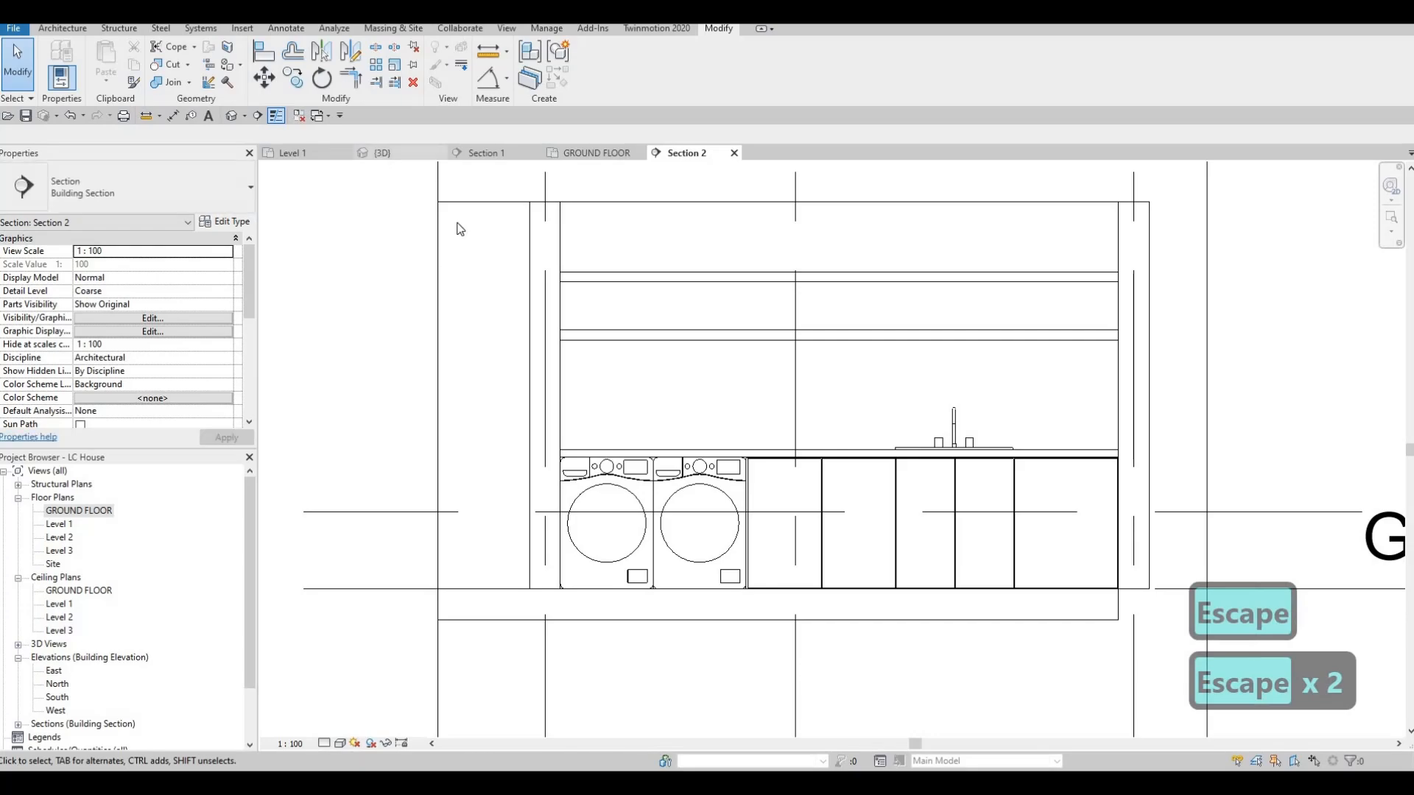
Start a new in-place component in the Generic Models category from the GROUND FLOOR plan, keeping the default name
{"action": "left_click", "coordinate": [382, 153]}
{"action": "scroll", "coordinate": [582, 329], "scroll_direction": "down", "scroll_amount": 2}
{"action": "middle_click_drag", "start_coordinate": [808, 187], "coordinate": [859, 311], "text": "shift"}
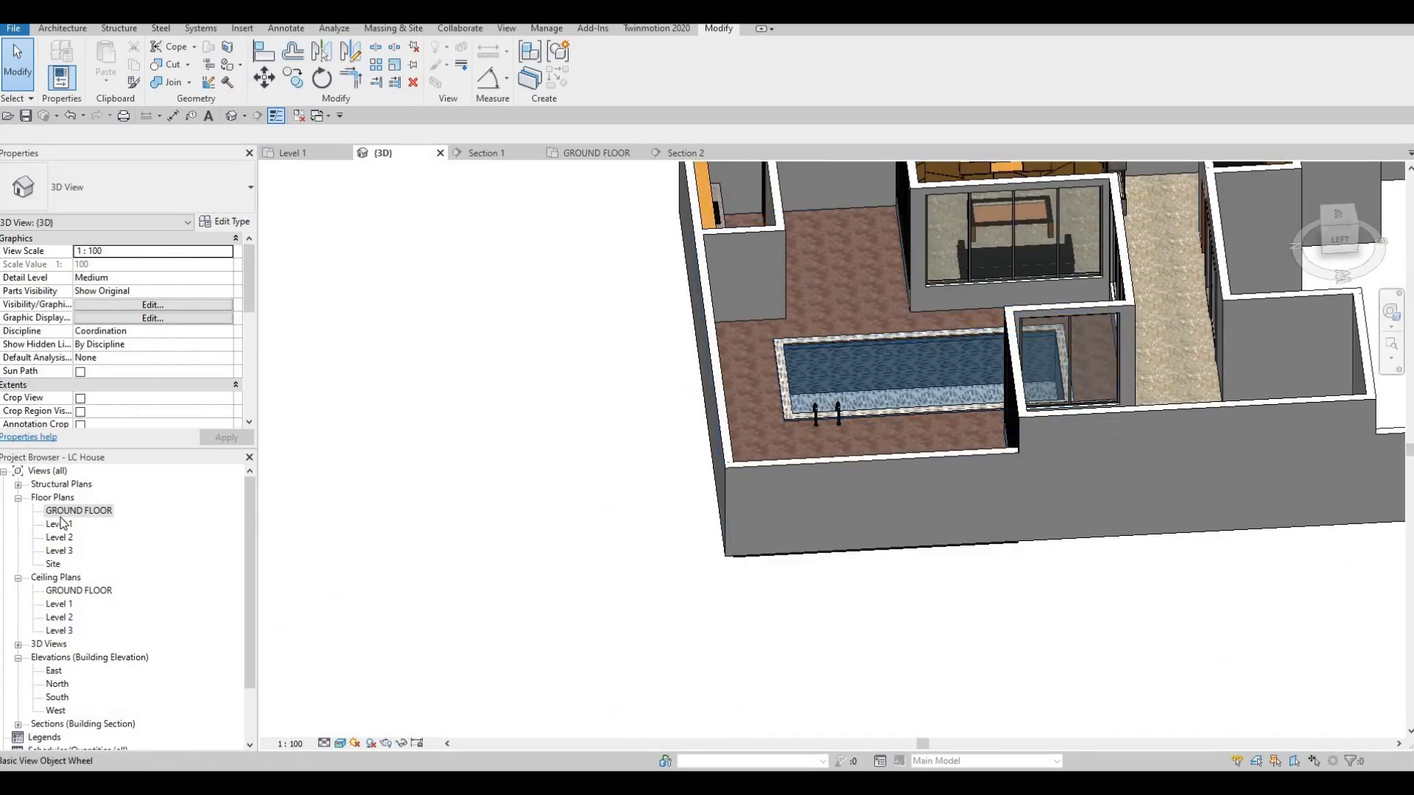
{"action": "scroll", "coordinate": [543, 517], "scroll_direction": "down", "scroll_amount": 5}
{"action": "middle_click_drag", "start_coordinate": [536, 521], "coordinate": [748, 412]}
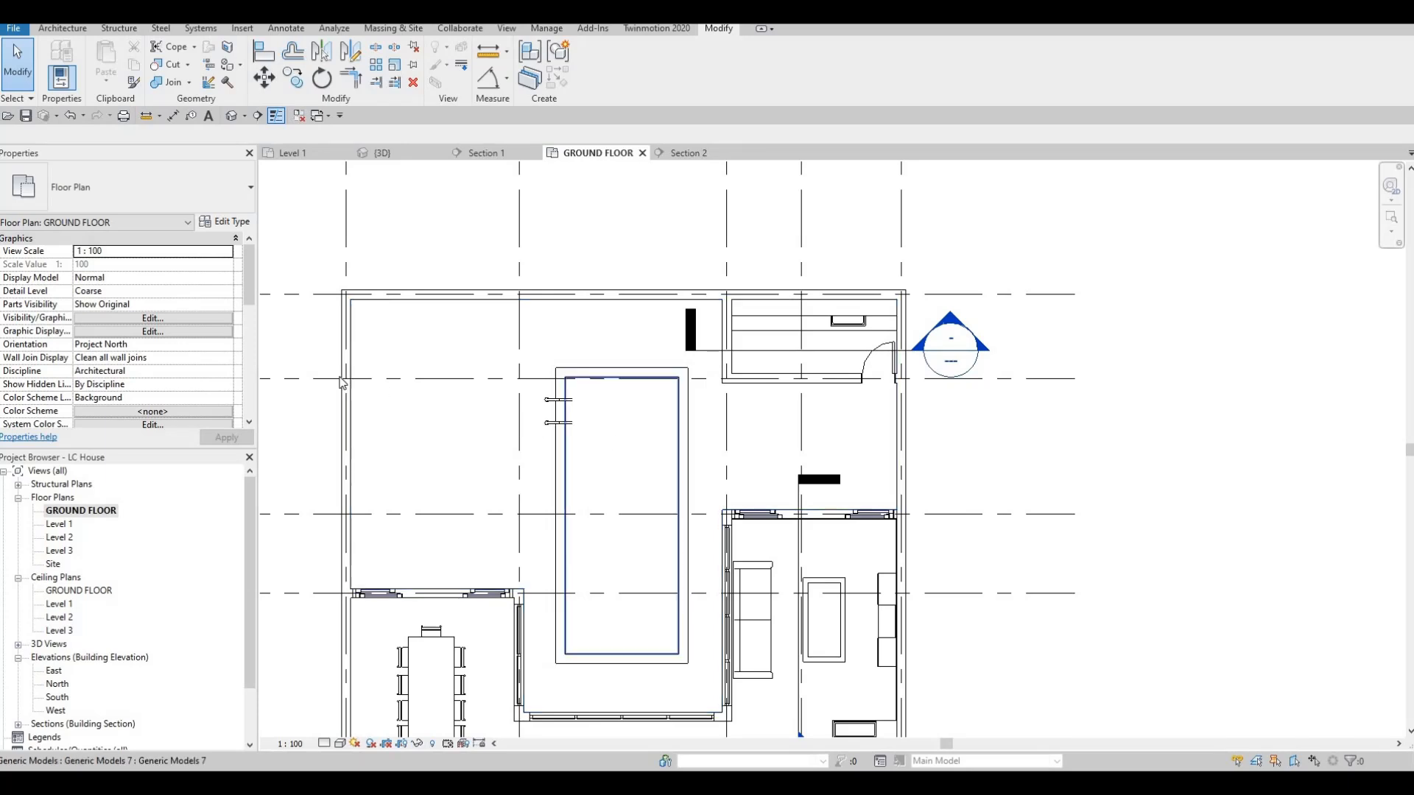
{"action": "left_click", "coordinate": [59, 29]}
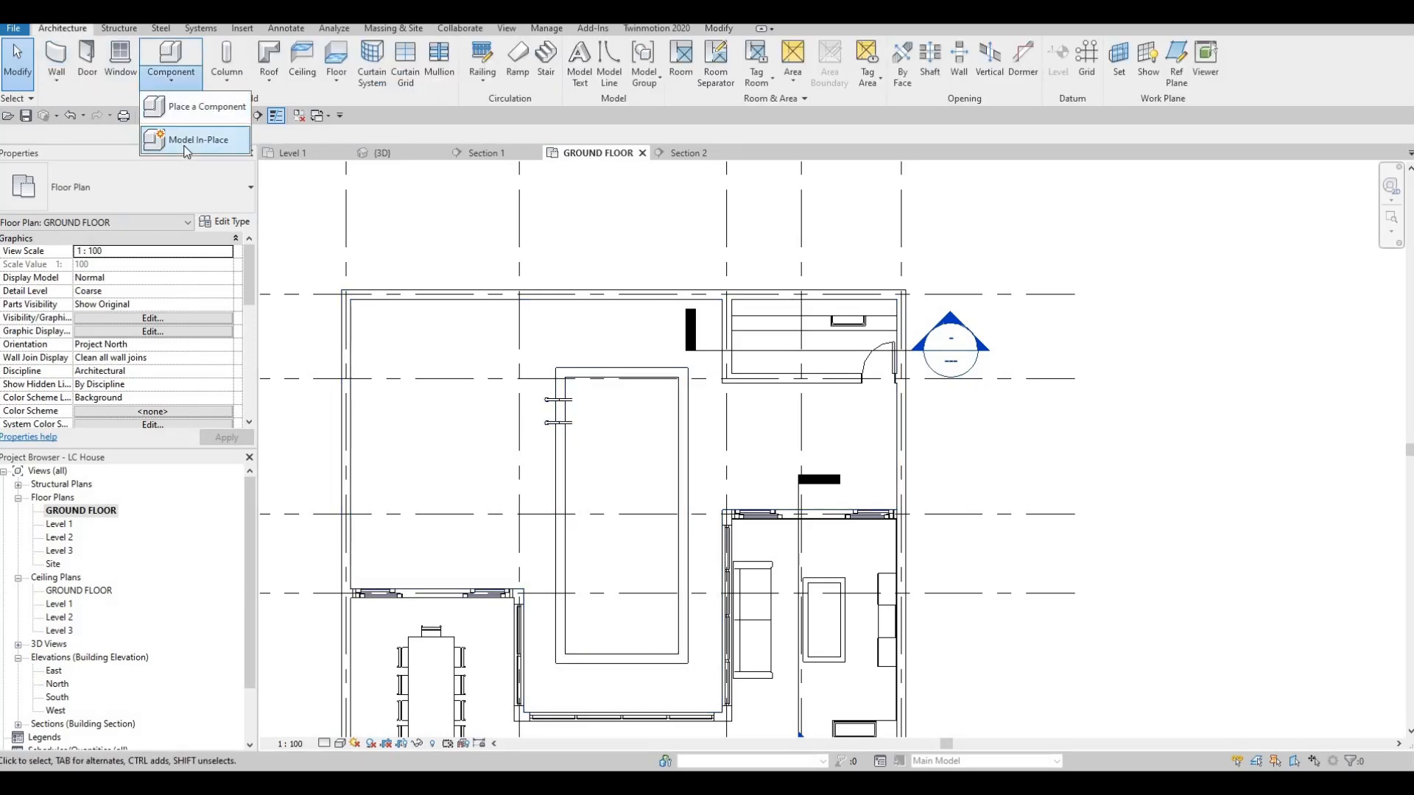
{"action": "left_click", "coordinate": [198, 140]}
{"action": "scroll", "coordinate": [868, 312], "scroll_direction": "down", "scroll_amount": 3}
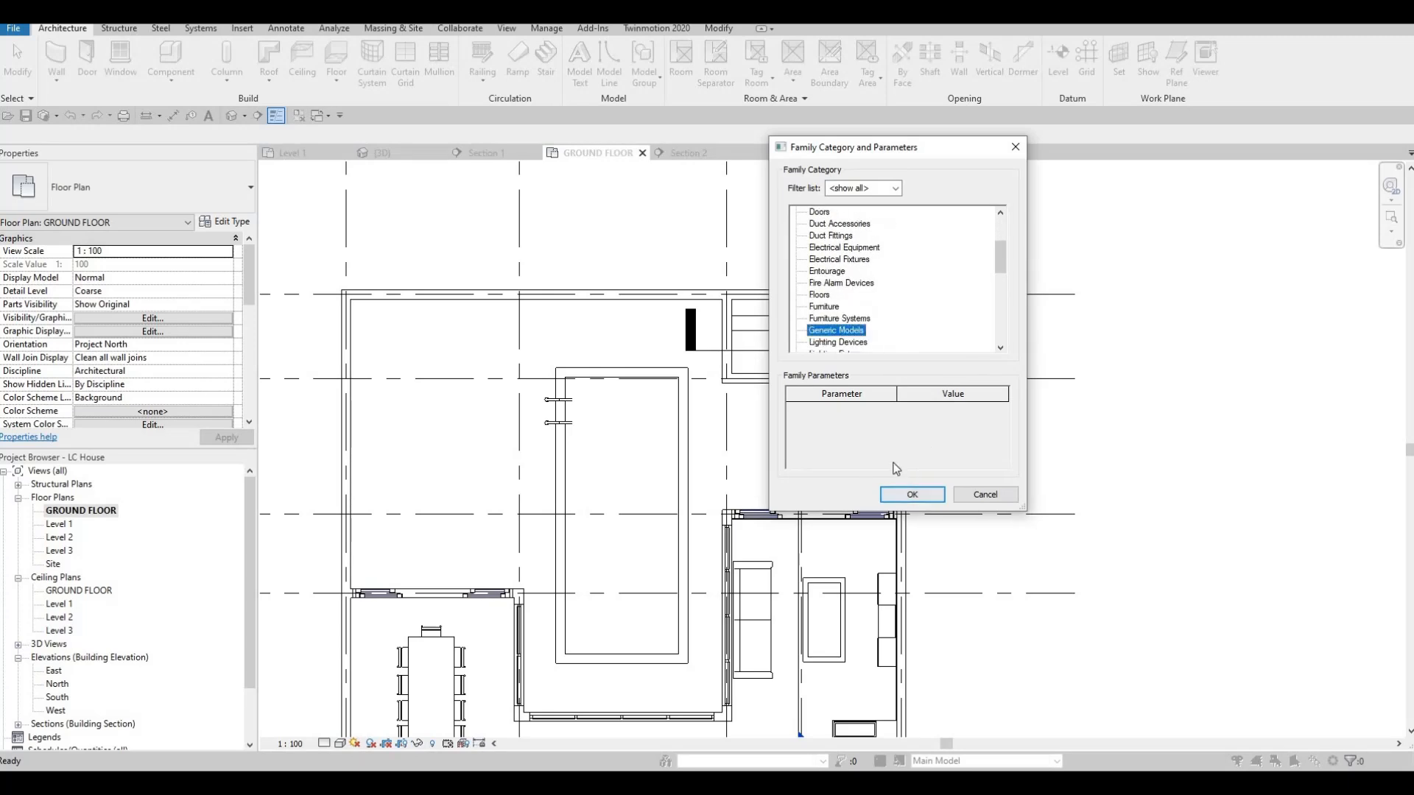
{"action": "left_click", "coordinate": [912, 494]}
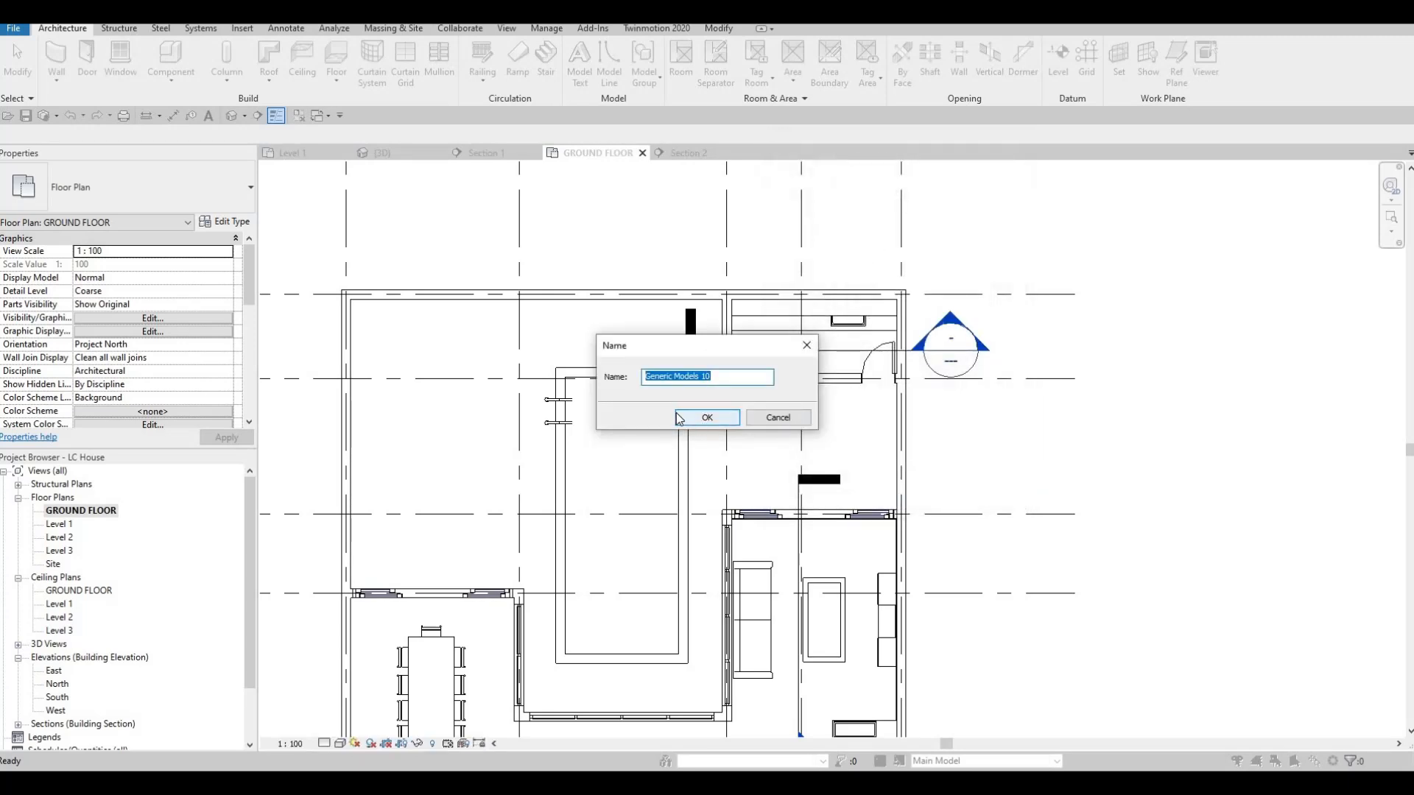
{"action": "left_click", "coordinate": [697, 418]}
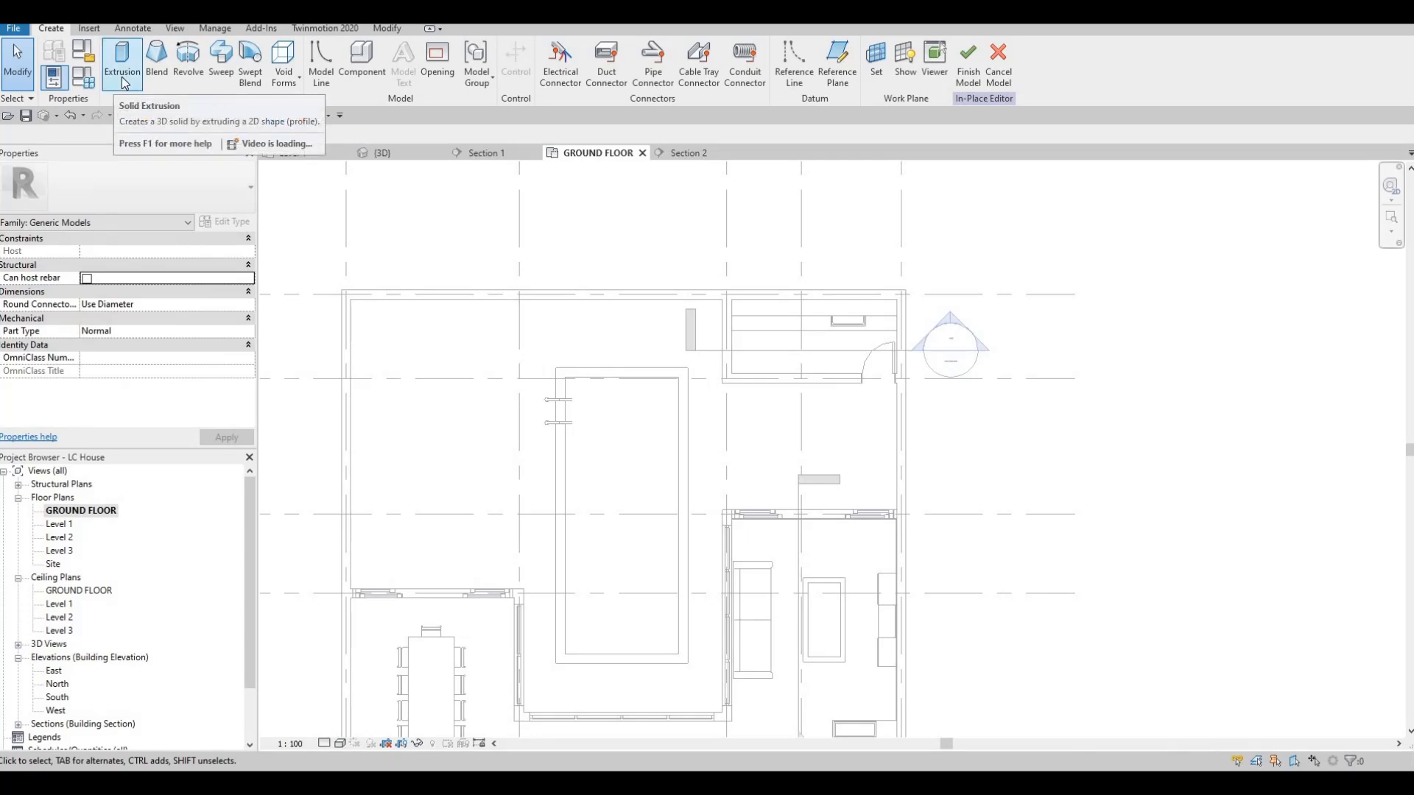
Begin a solid extrusion and set its material to Mahogany, added from the Wood category of the AEC Materials library
{"action": "left_click", "coordinate": [123, 63]}
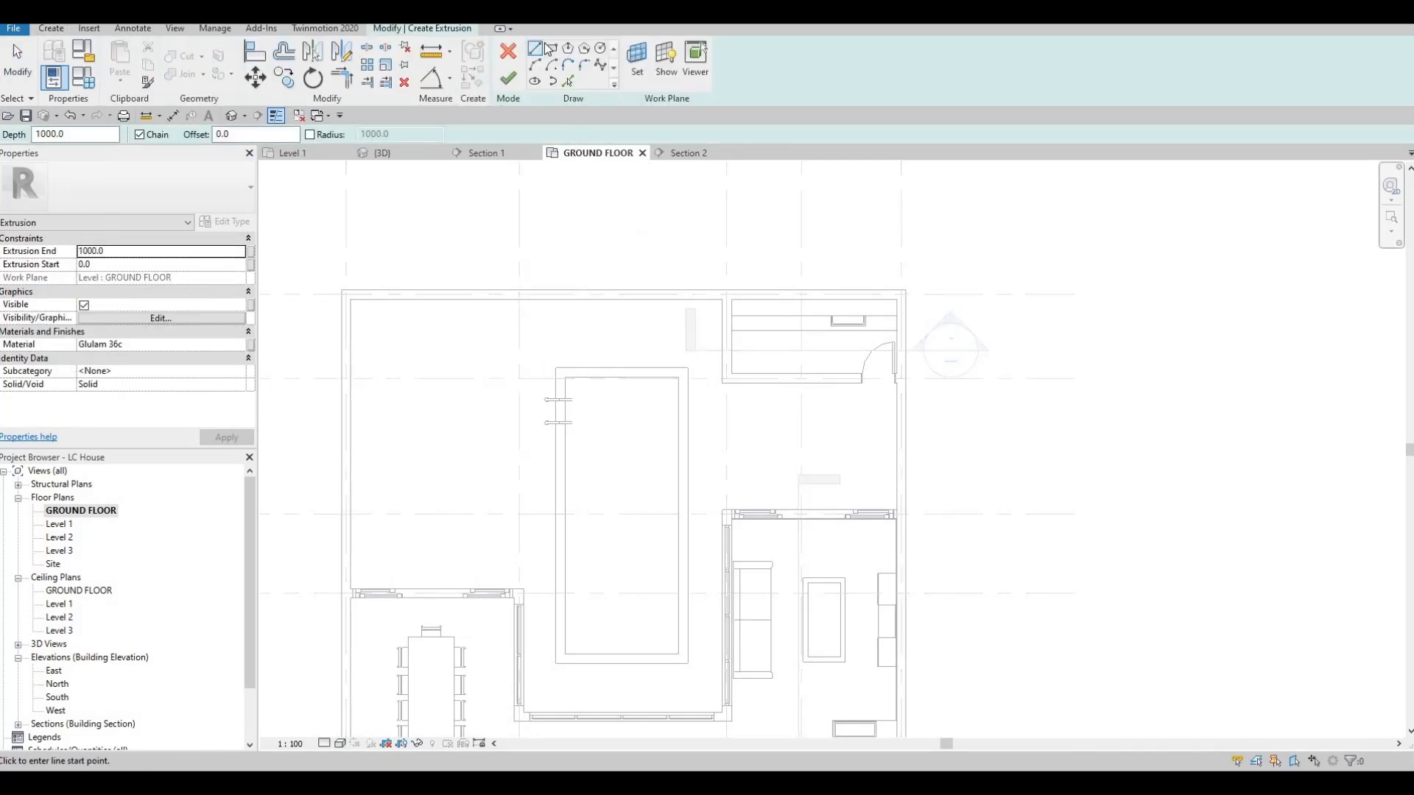
{"action": "left_click", "coordinate": [239, 344]}
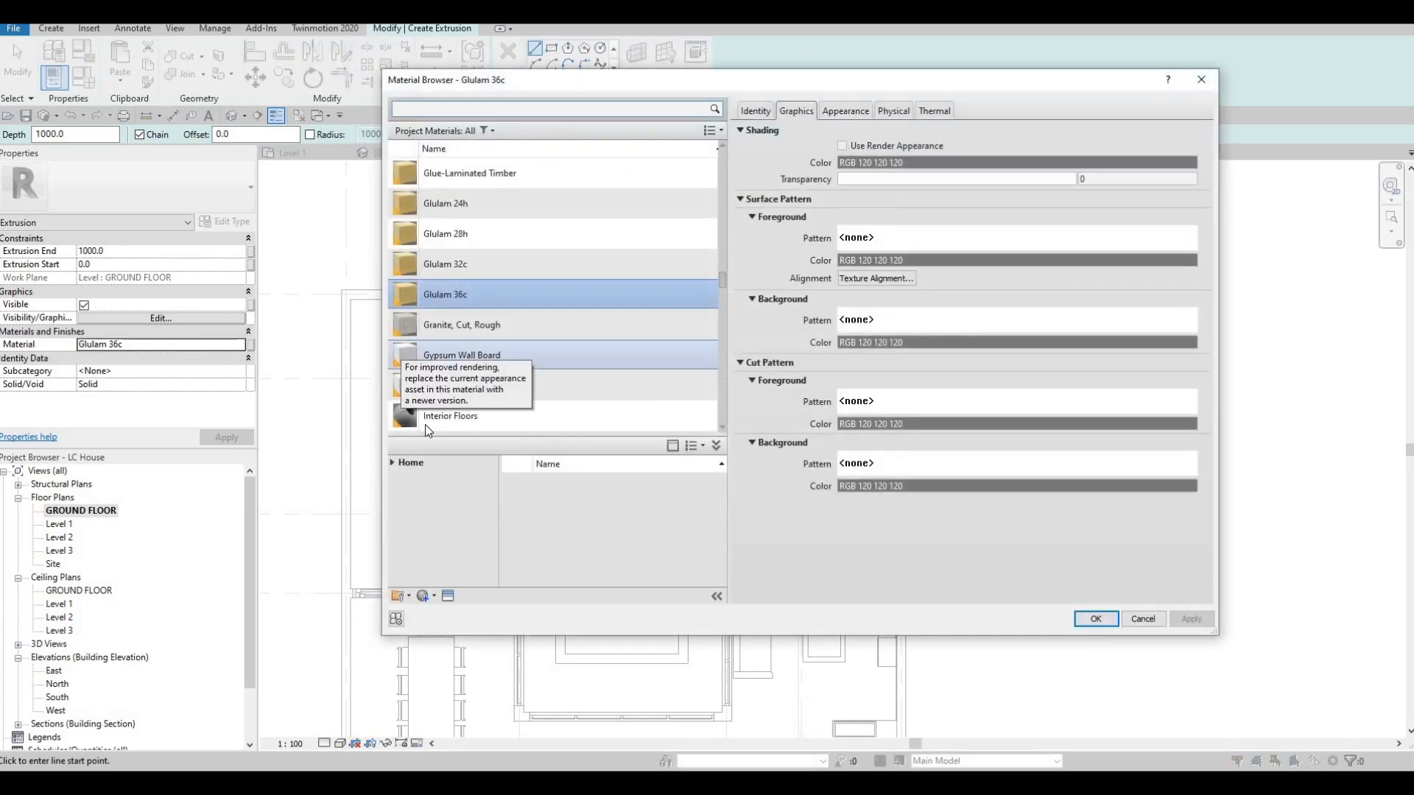
{"action": "scroll", "coordinate": [426, 424], "scroll_direction": "down", "scroll_amount": 3}
{"action": "left_click", "coordinate": [392, 466]}
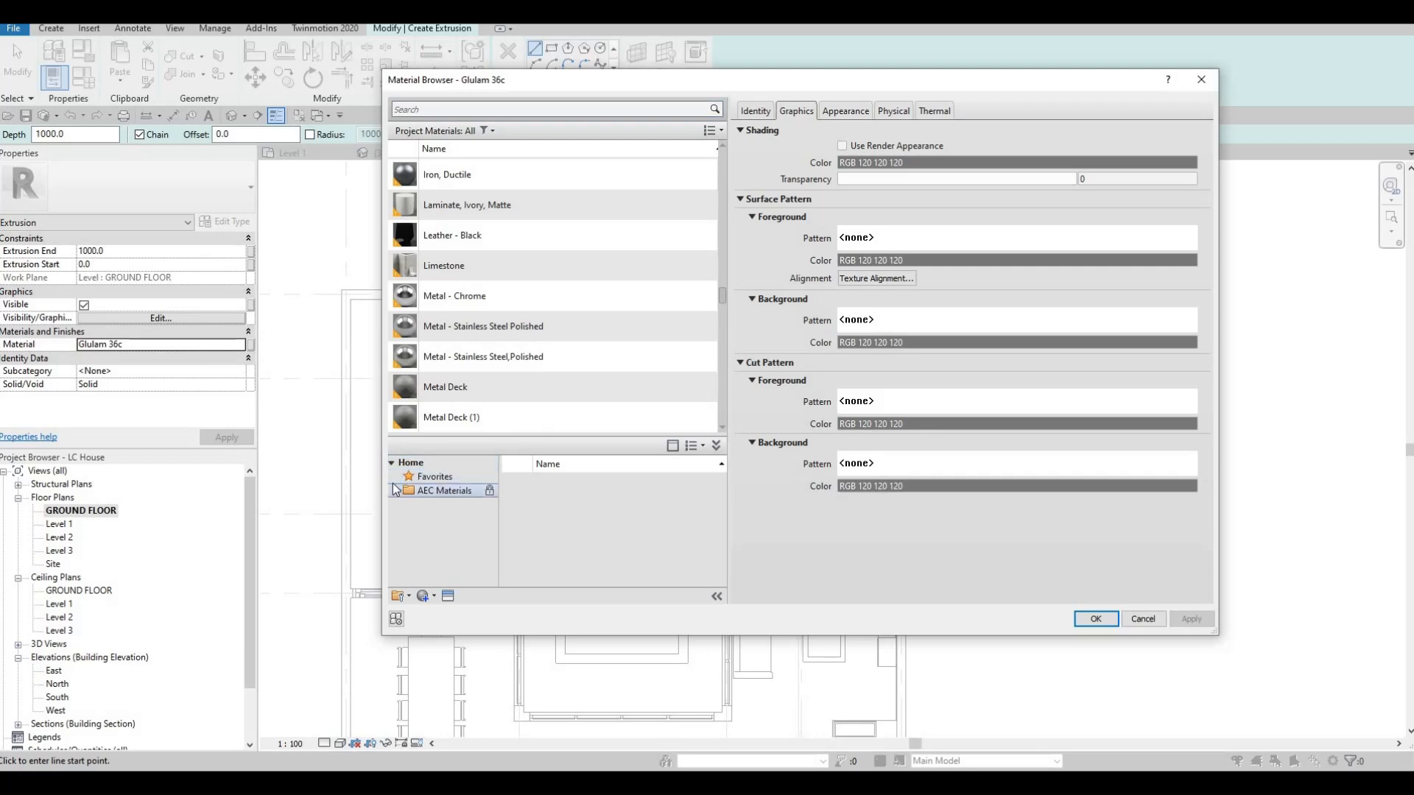
{"action": "left_click", "coordinate": [397, 491]}
{"action": "scroll", "coordinate": [433, 569], "scroll_direction": "down", "scroll_amount": 4}
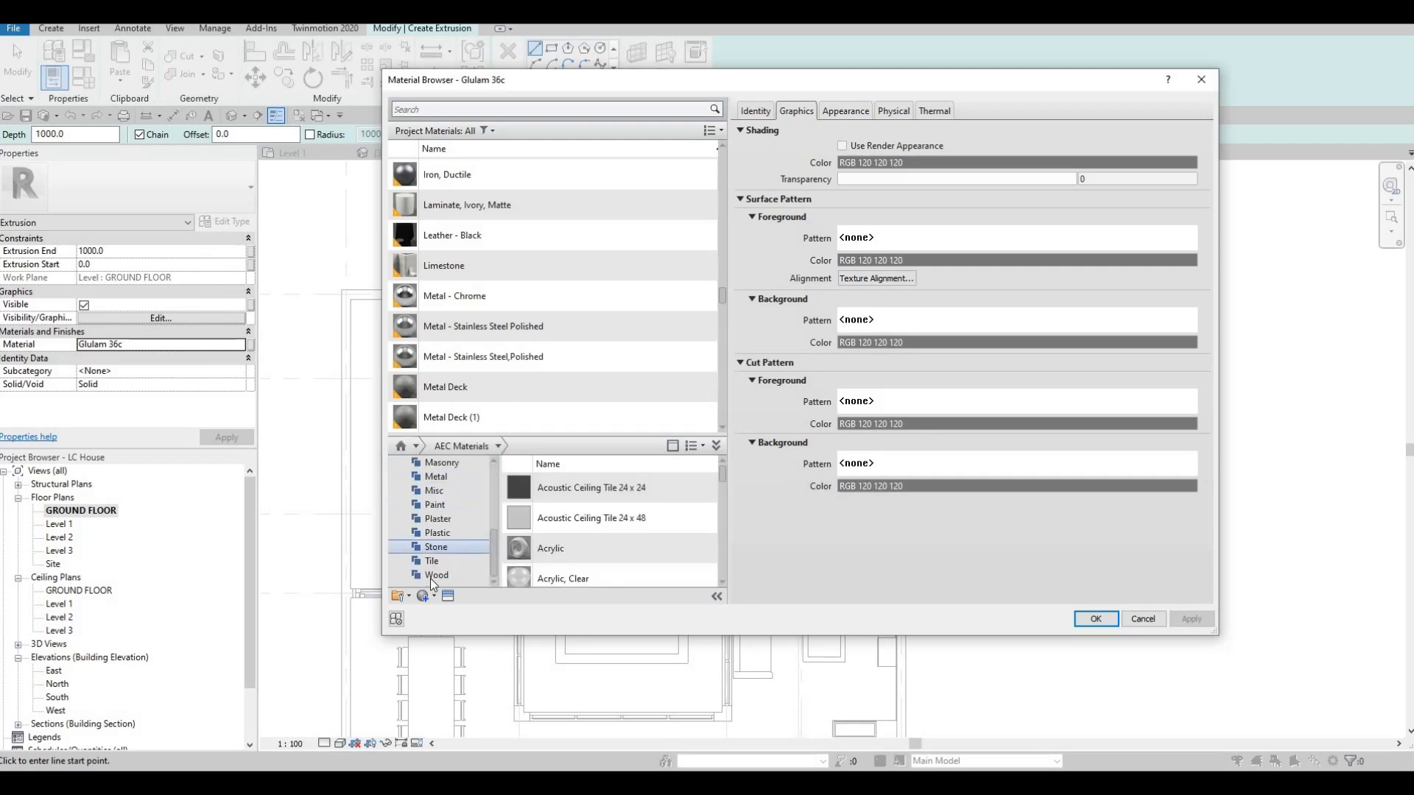
{"action": "left_click", "coordinate": [430, 577]}
{"action": "scroll", "coordinate": [600, 553], "scroll_direction": "down", "scroll_amount": 5}
{"action": "scroll", "coordinate": [601, 552], "scroll_direction": "down", "scroll_amount": 3}
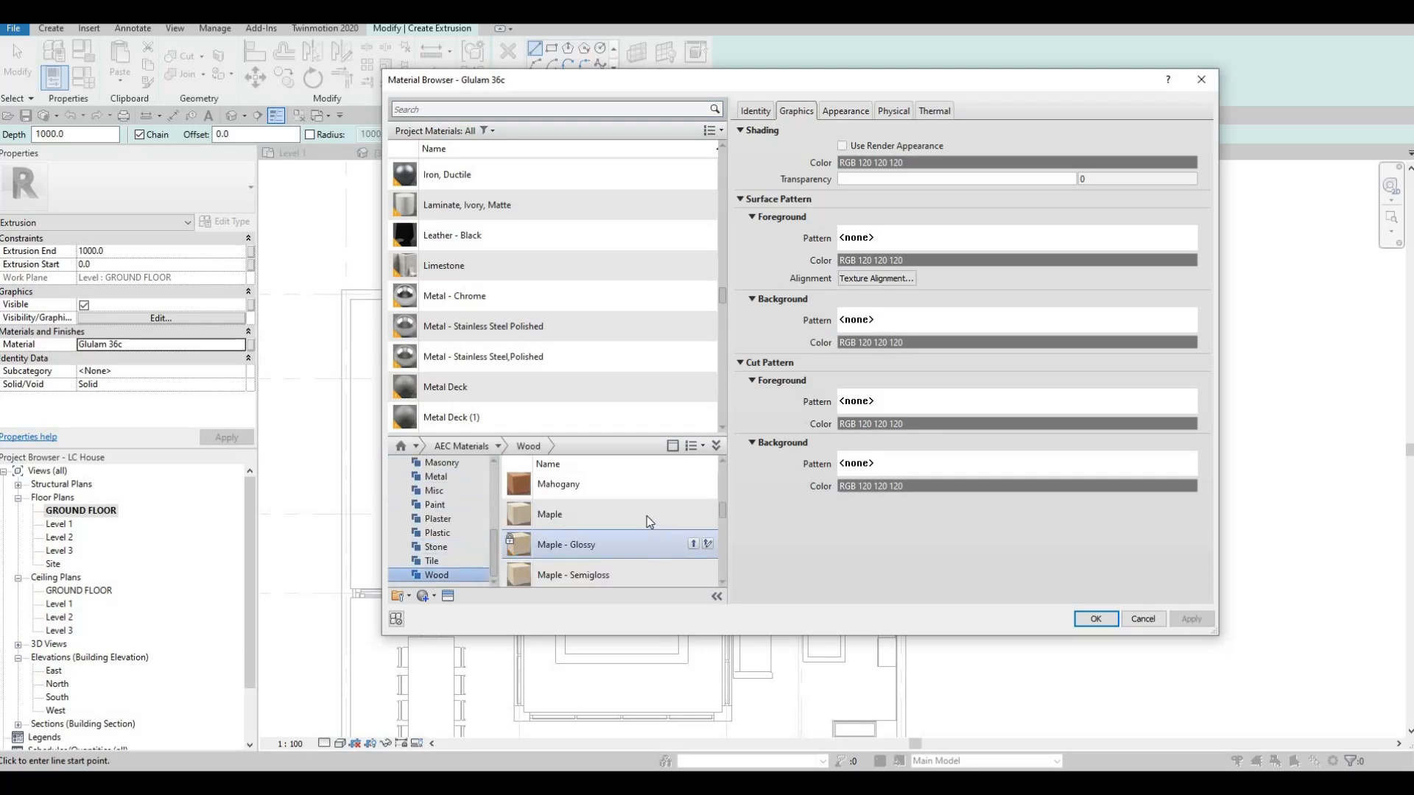
{"action": "left_click", "coordinate": [691, 488]}
{"action": "left_click", "coordinate": [693, 487]}
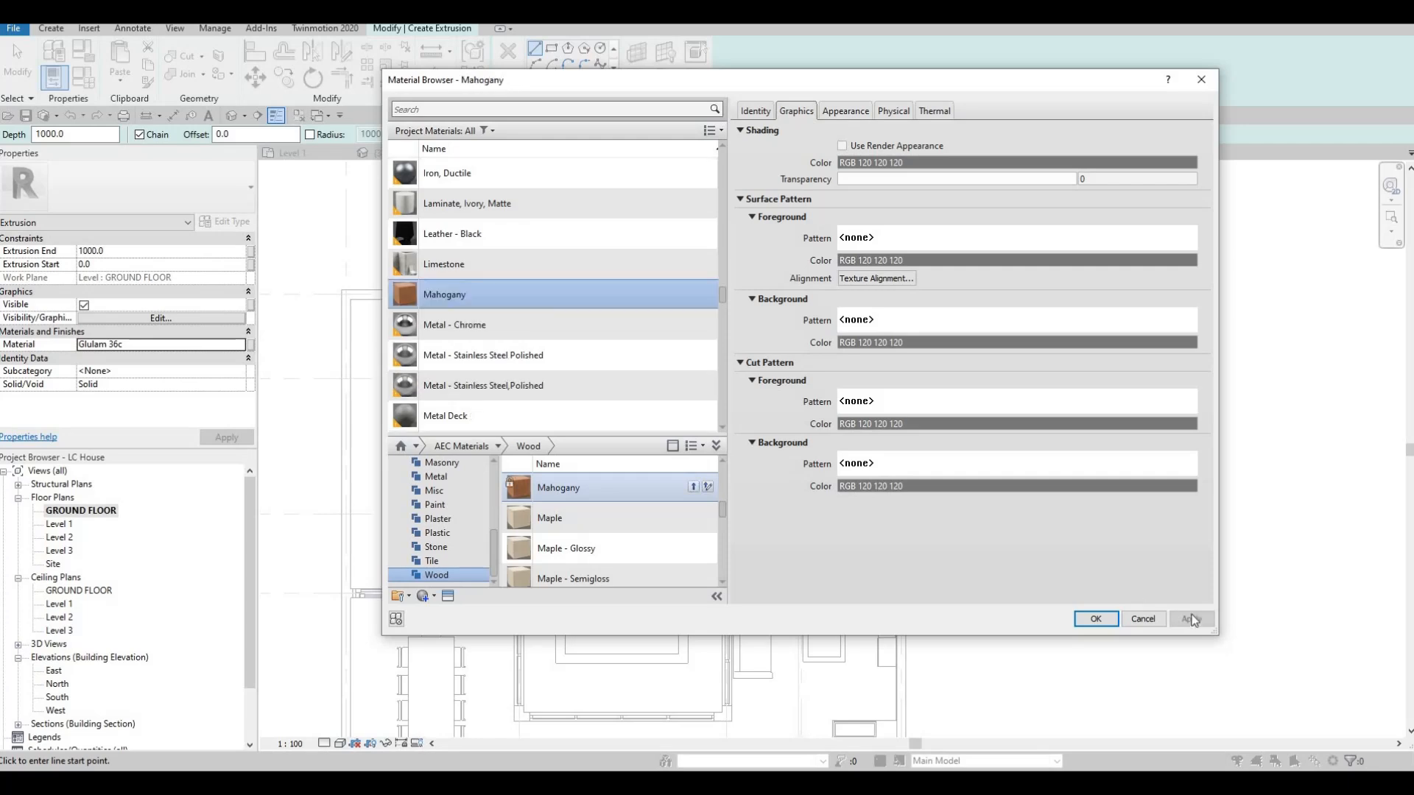
{"action": "key", "text": "Return"}
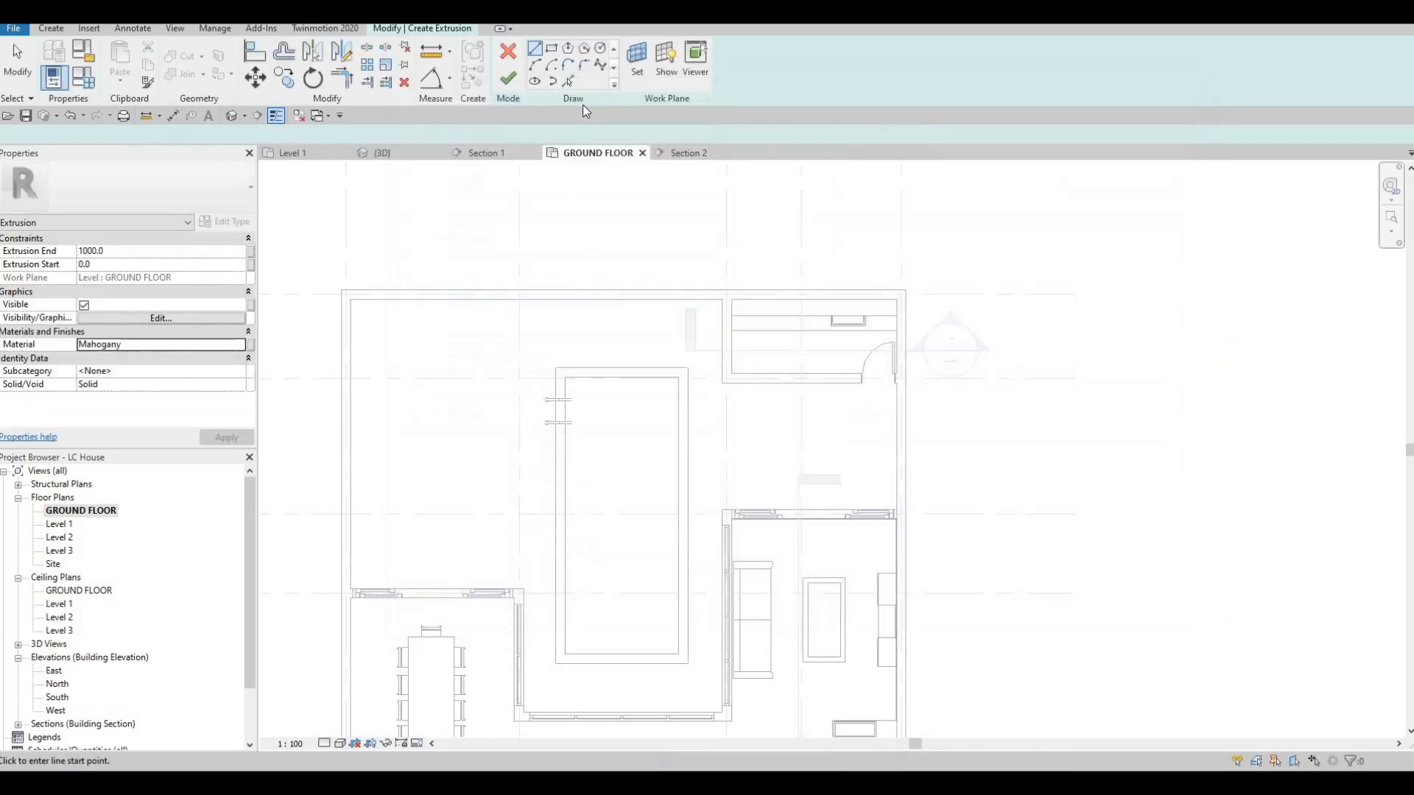
Set the extrusion end to 200 and sketch a rectangle filling the area between the laundry room and the living room's sliding door
{"action": "left_click", "coordinate": [202, 256]}
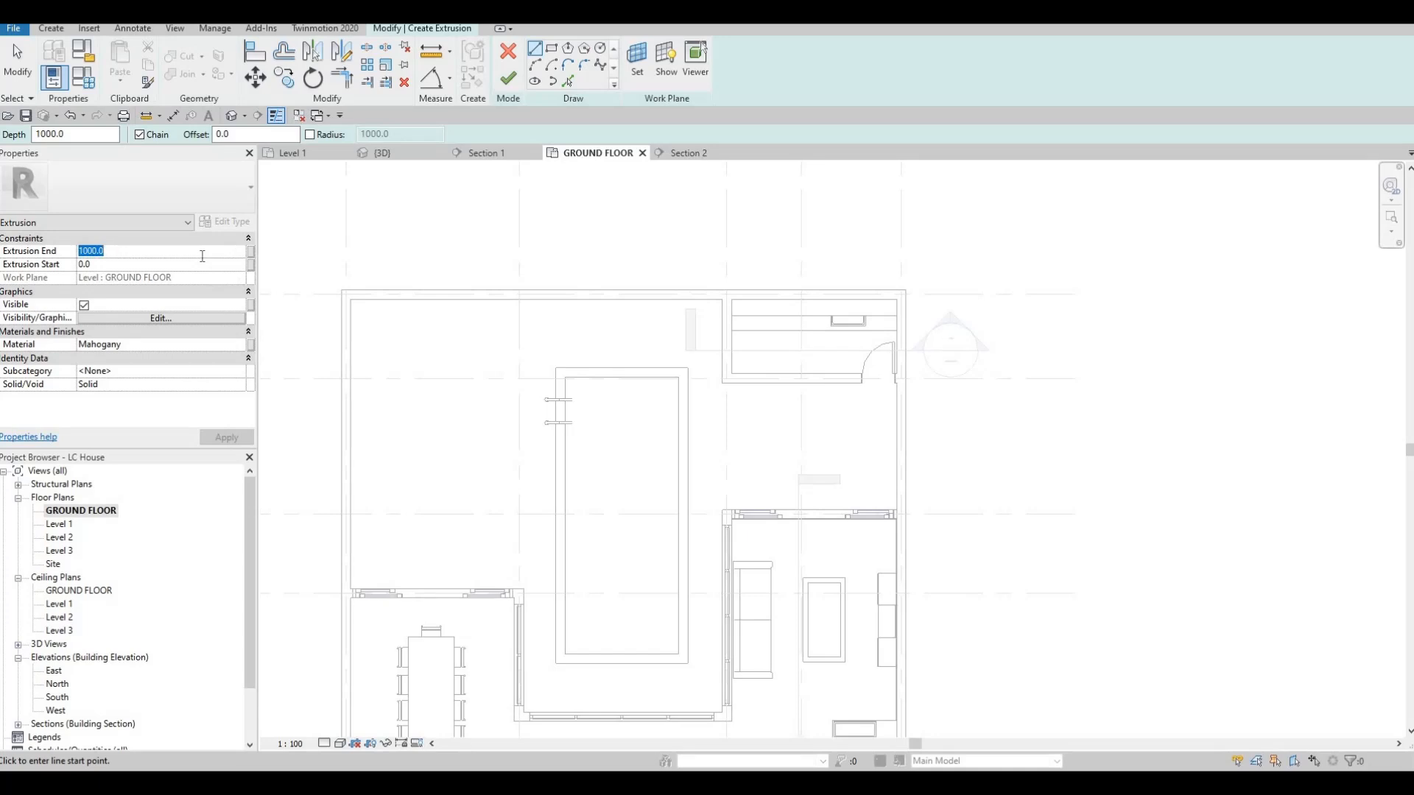
{"action": "type", "text": "200"}
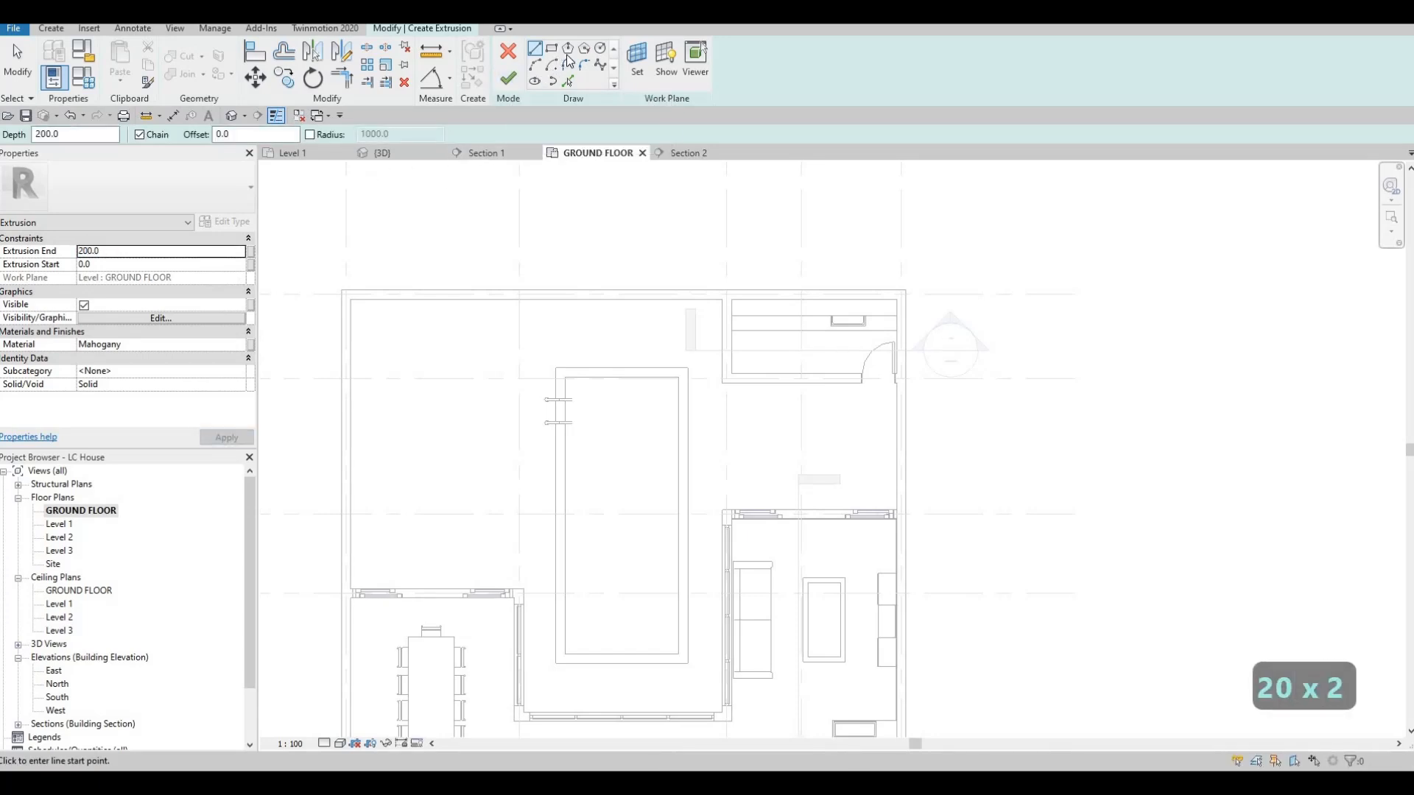
{"action": "scroll", "coordinate": [725, 387], "scroll_direction": "up", "scroll_amount": 1}
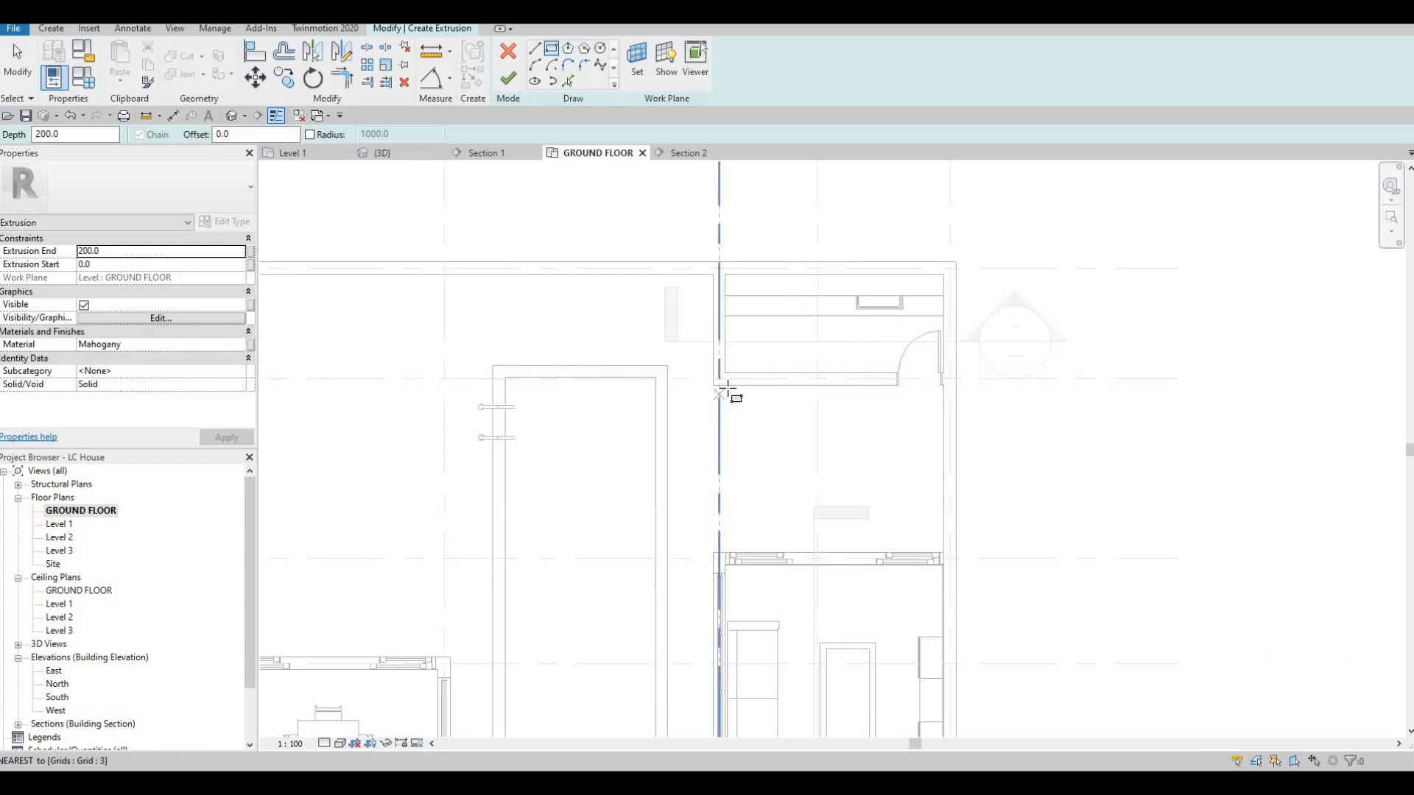
{"action": "left_click", "coordinate": [727, 385]}
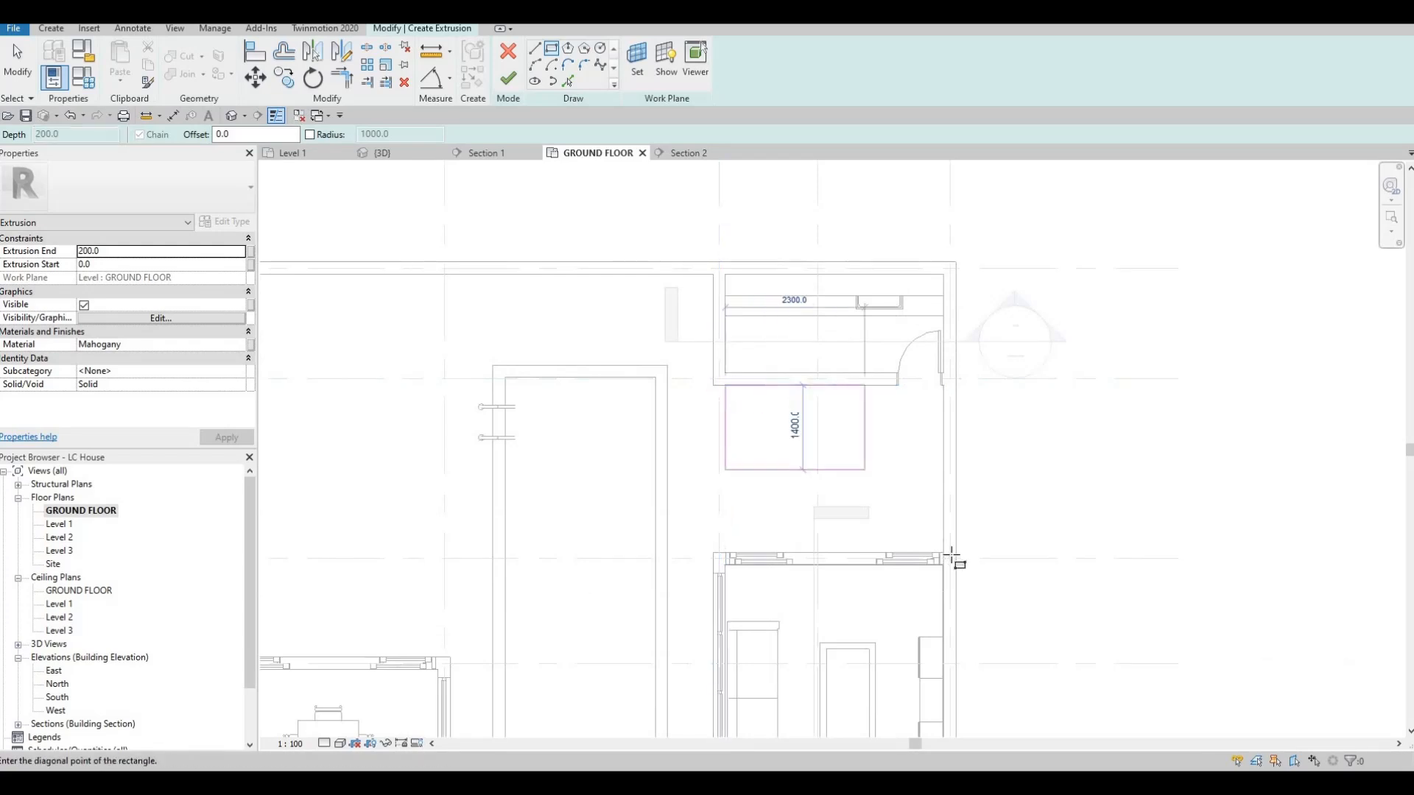
{"action": "scroll", "coordinate": [939, 565], "scroll_direction": "up", "scroll_amount": 2}
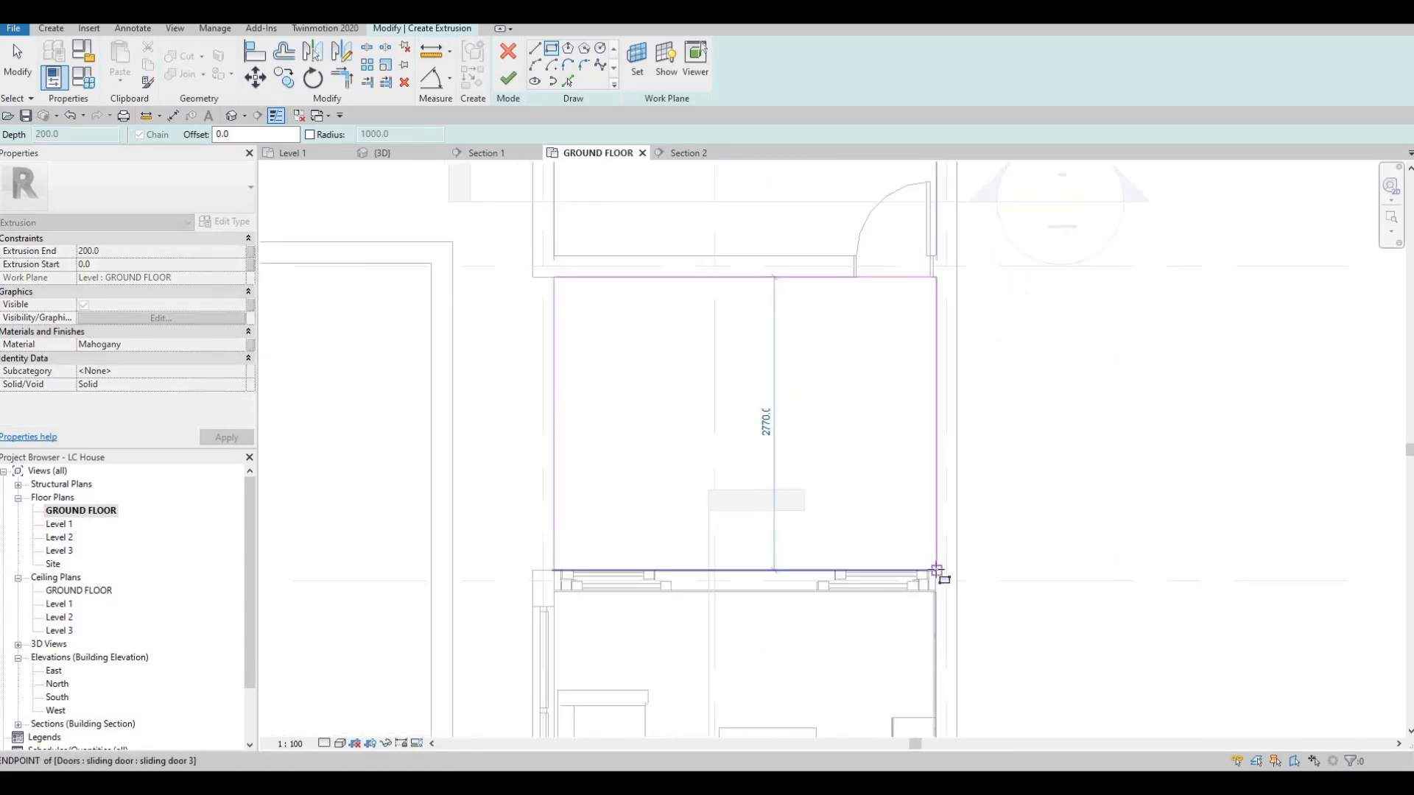
{"action": "left_click", "coordinate": [936, 571]}
{"action": "key", "text": "Escape"}
Sketch a second rectangle from the border wall's inner corner to the wall corner beside the dining room's sliding door
{"action": "middle_click_drag", "start_coordinate": [629, 359], "coordinate": [708, 344]}
{"action": "scroll", "coordinate": [708, 344], "scroll_direction": "down", "scroll_amount": 1}
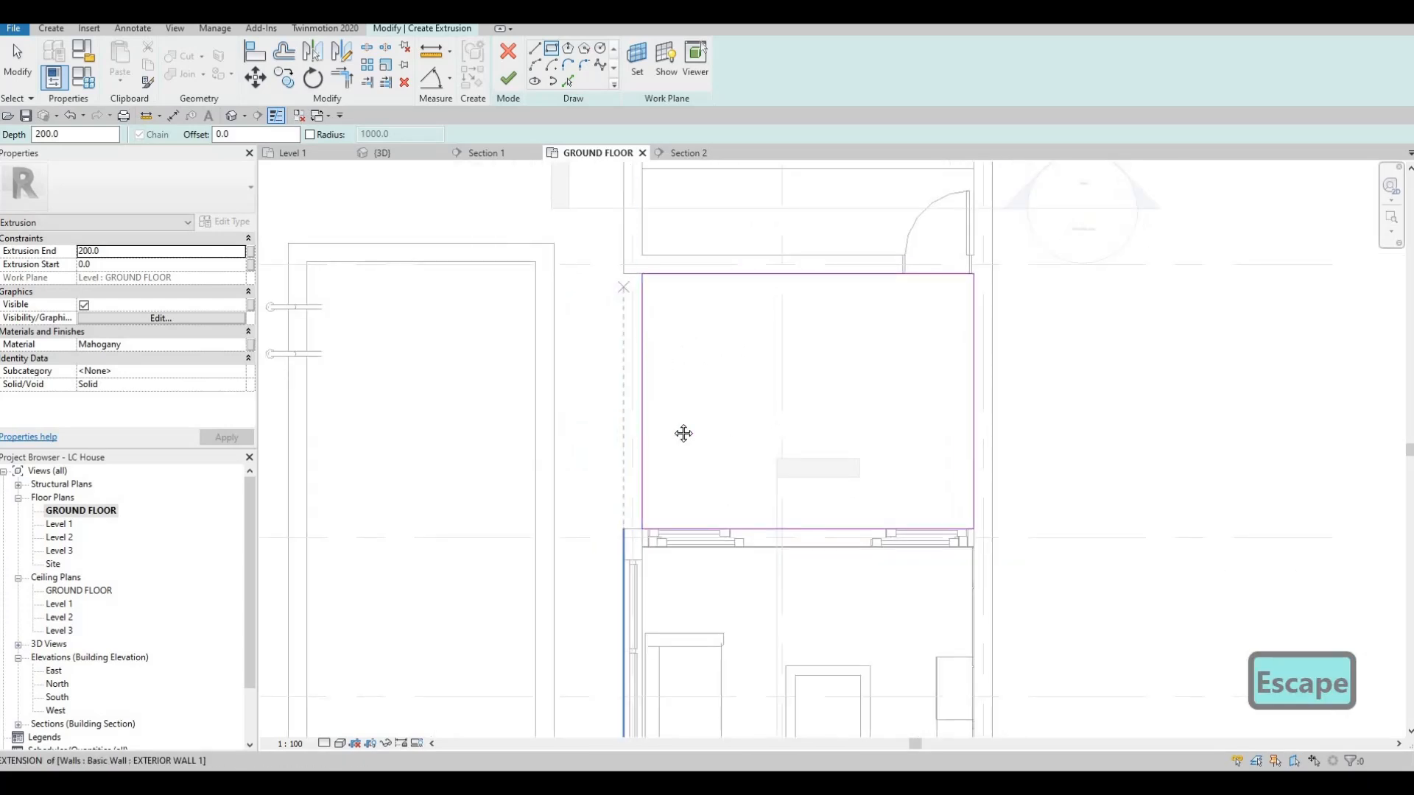
{"action": "scroll", "coordinate": [642, 417], "scroll_direction": "down", "scroll_amount": 1}
{"action": "scroll", "coordinate": [441, 290], "scroll_direction": "down", "scroll_amount": 1}
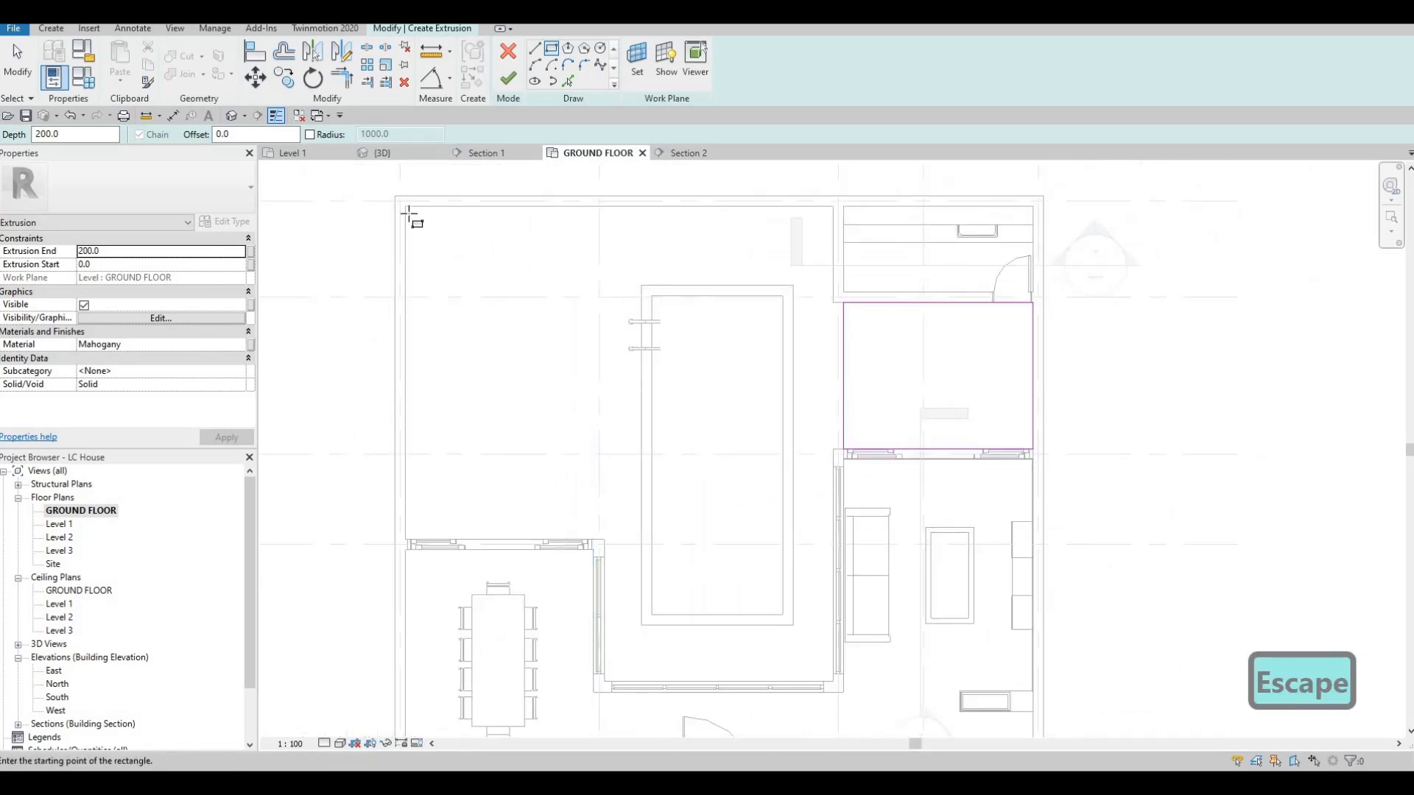
{"action": "left_click", "coordinate": [406, 207]}
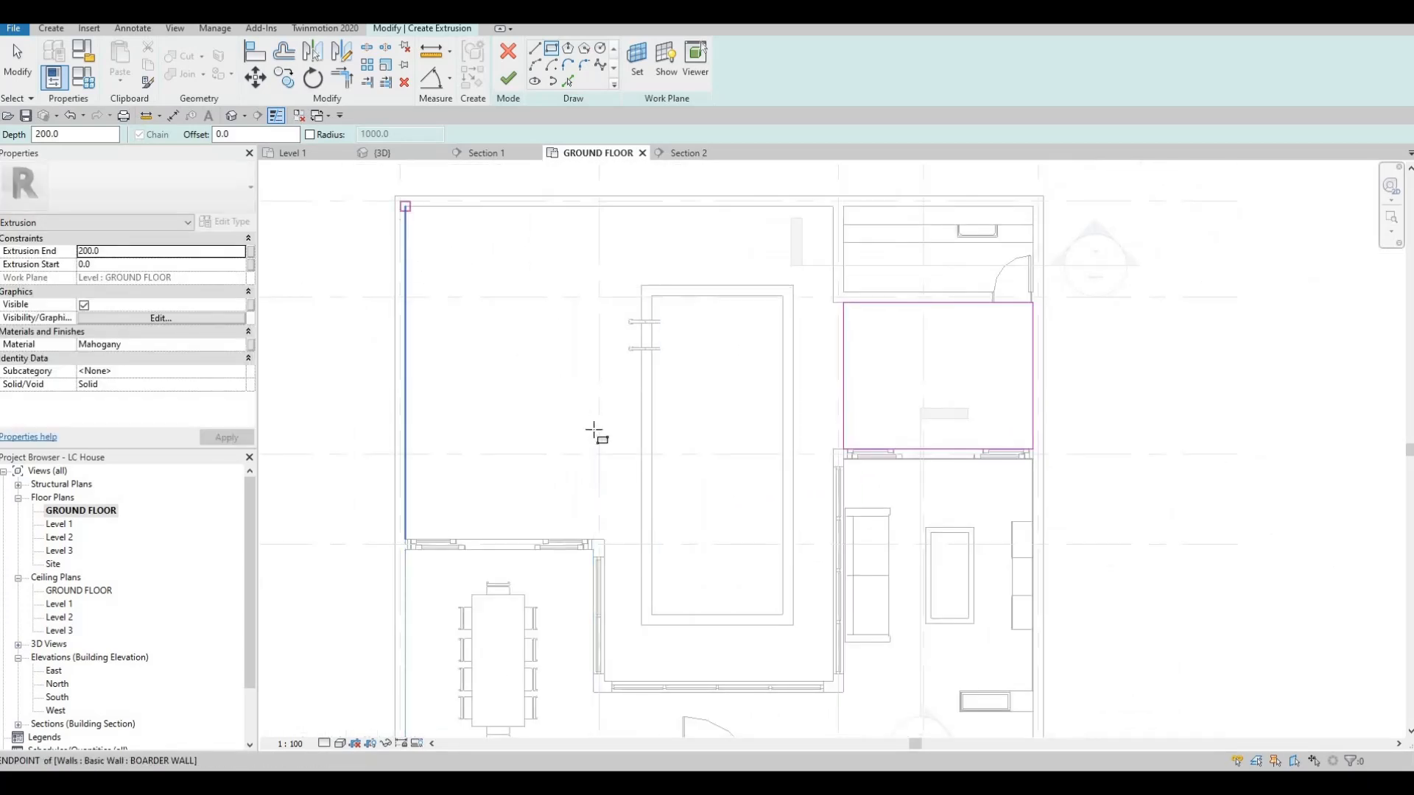
{"action": "scroll", "coordinate": [596, 541], "scroll_direction": "up", "scroll_amount": 1}
{"action": "scroll", "coordinate": [594, 543], "scroll_direction": "up", "scroll_amount": 1}
{"action": "left_click", "coordinate": [593, 545]}
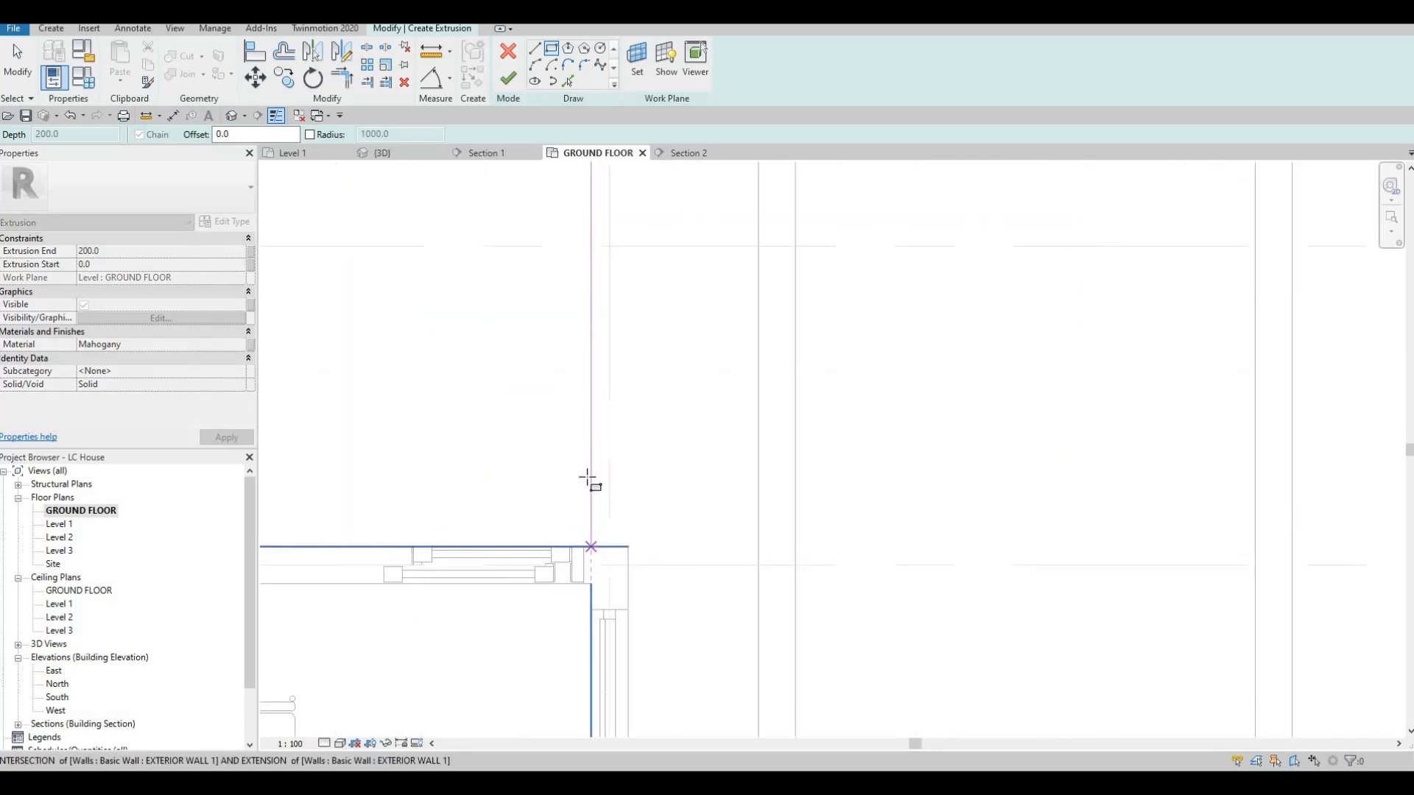
{"action": "scroll", "coordinate": [592, 469], "scroll_direction": "down", "scroll_amount": 1}
{"action": "key", "text": "Escape"}
{"action": "scroll", "coordinate": [608, 335], "scroll_direction": "down", "scroll_amount": 1}
{"action": "scroll", "coordinate": [622, 338], "scroll_direction": "down", "scroll_amount": 1}
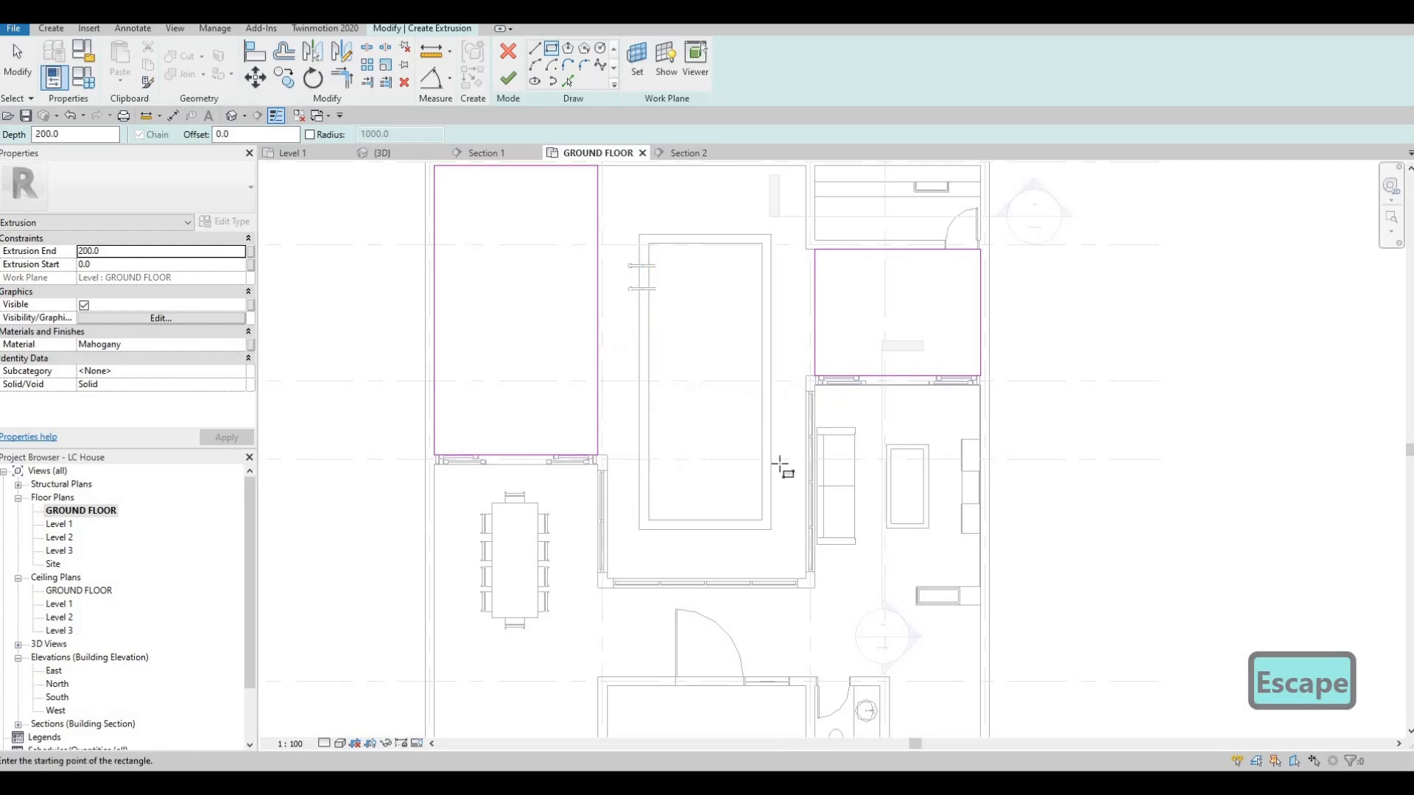
Align the pool-side edges of the sketched rectangles with the wall faces next to the sliding doors
{"action": "mouse_move", "coordinate": [813, 395]}
{"action": "middle_mouse_down"}
{"action": "mouse_move", "coordinate": [865, 404]}
{"action": "mouse_move", "coordinate": [820, 416]}
{"action": "middle_mouse_up"}
{"action": "scroll", "coordinate": [819, 417], "scroll_direction": "down", "scroll_amount": 1}
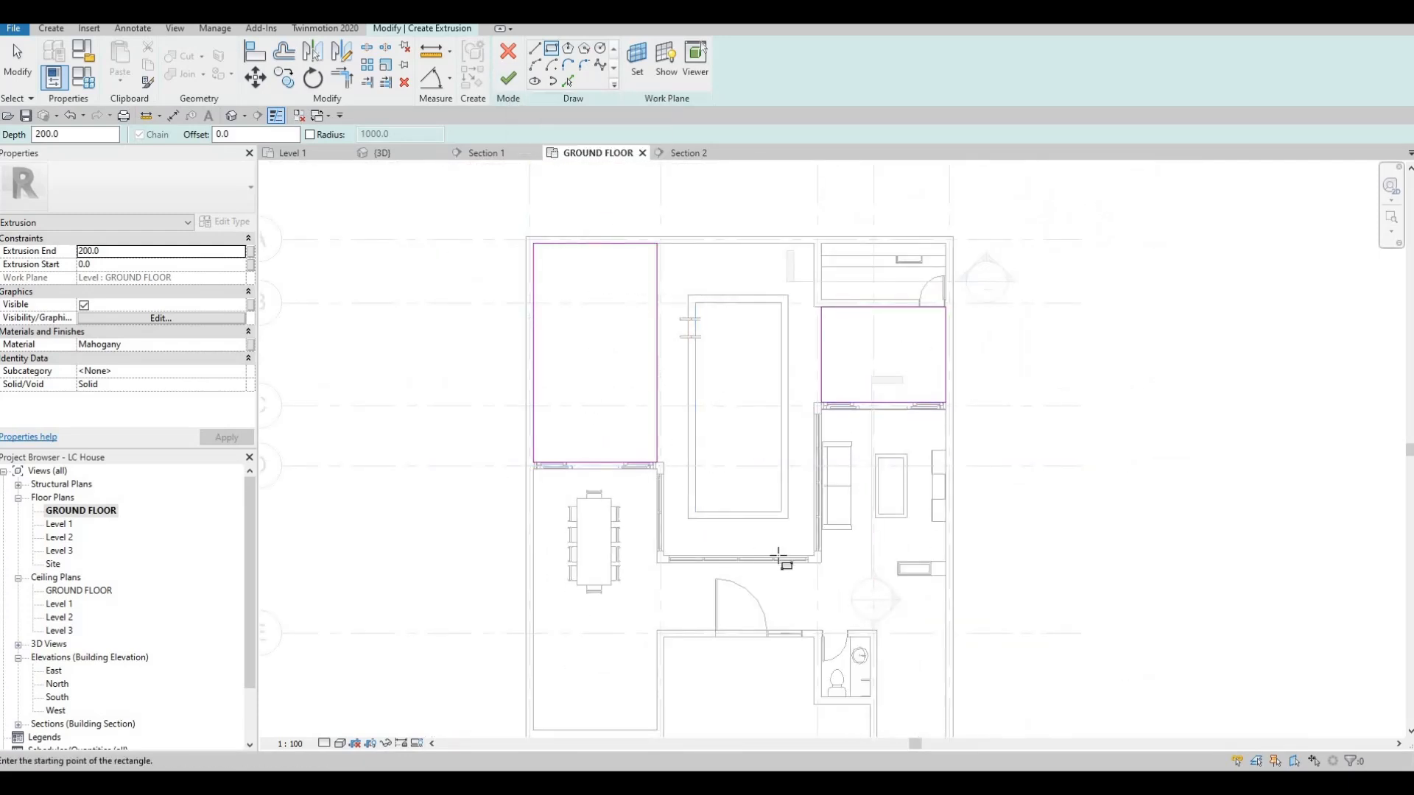
{"action": "scroll", "coordinate": [592, 407], "scroll_direction": "up", "scroll_amount": 2}
{"action": "scroll", "coordinate": [803, 561], "scroll_direction": "up", "scroll_amount": 2}
{"action": "key", "text": "Escape"}
{"action": "key", "text": "Escape"}
{"action": "key", "text": "a"}
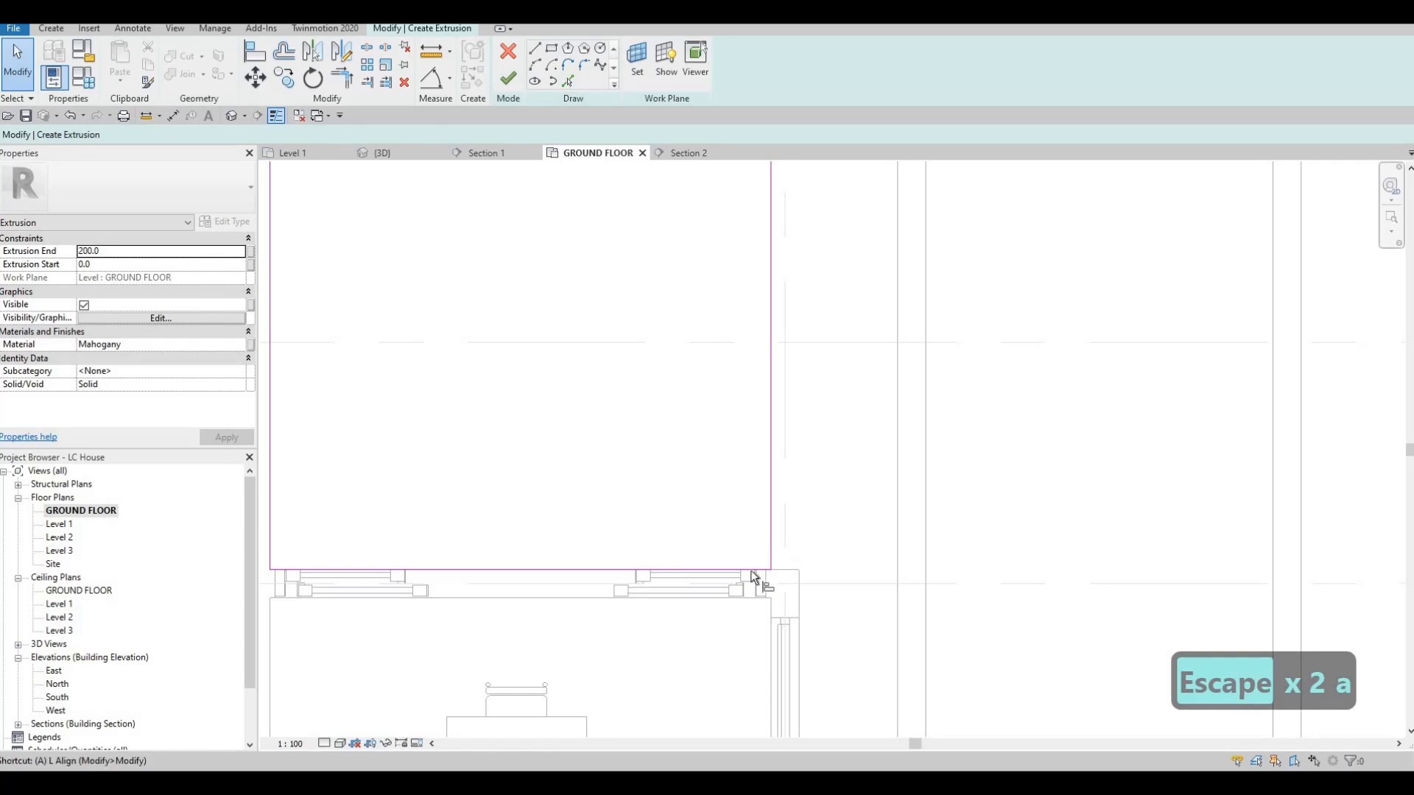
{"action": "key", "text": "l"}
{"action": "left_click", "coordinate": [770, 529]}
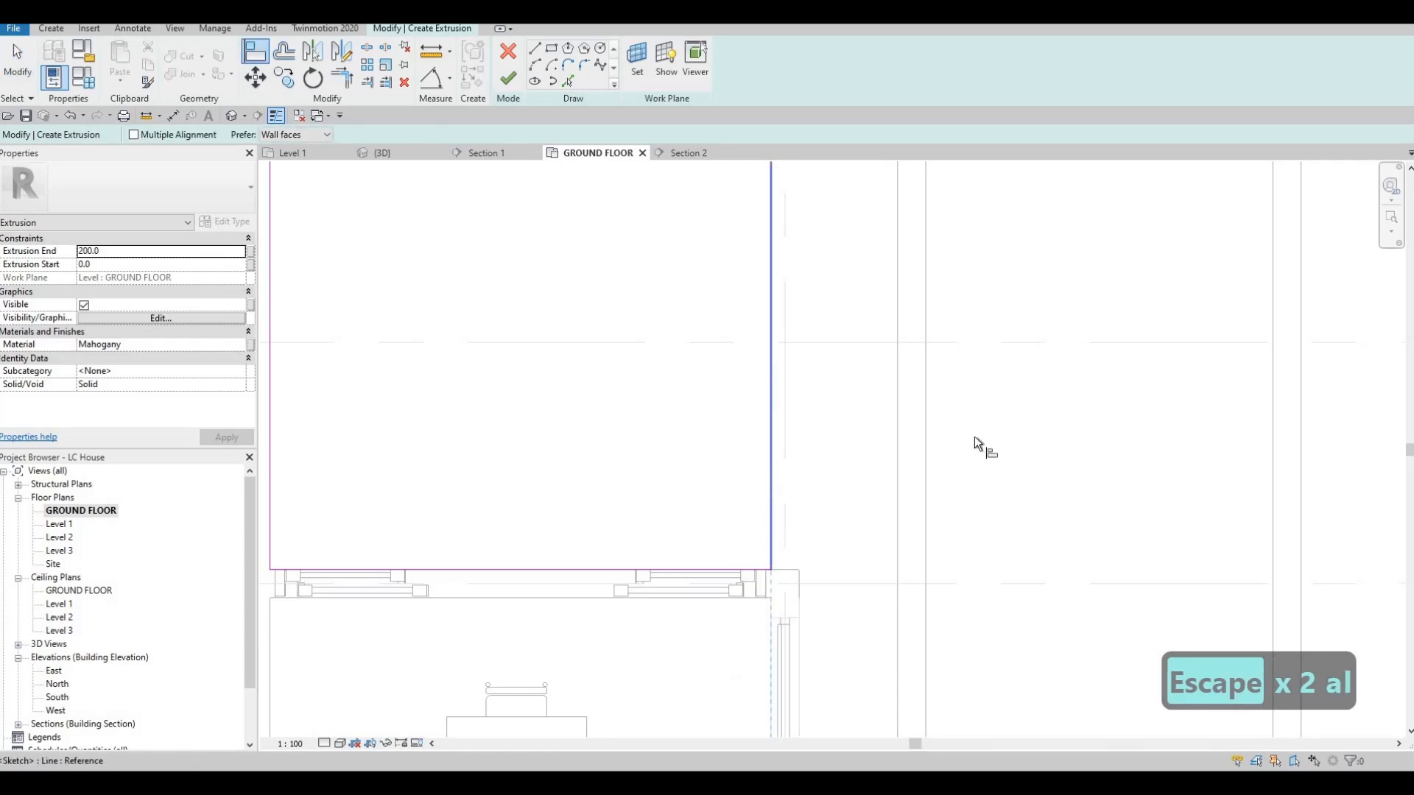
{"action": "scroll", "coordinate": [909, 462], "scroll_direction": "down", "scroll_amount": 3}
{"action": "scroll", "coordinate": [931, 430], "scroll_direction": "up", "scroll_amount": 5}
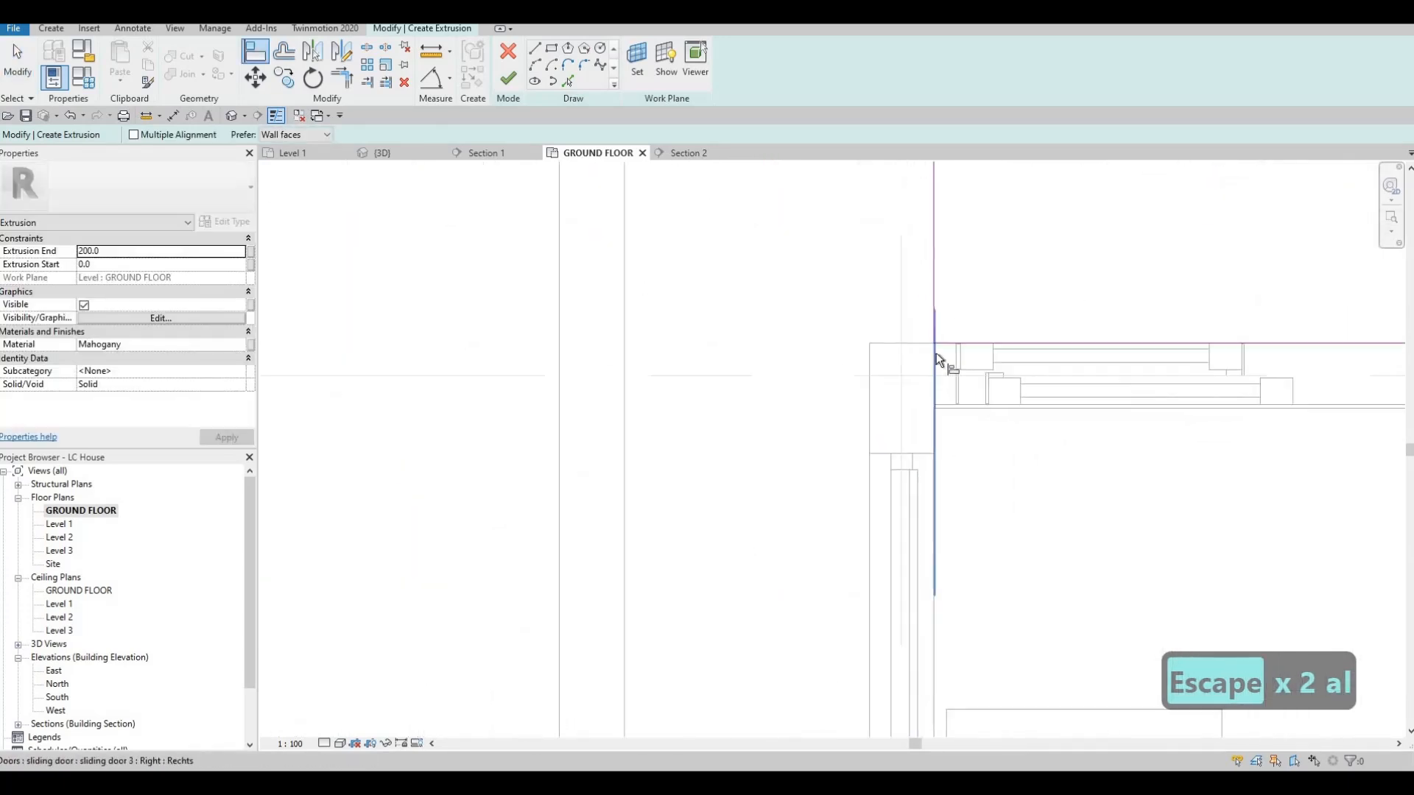
{"action": "key", "text": "Escape"}
{"action": "key", "text": "Escape"}
{"action": "scroll", "coordinate": [847, 313], "scroll_direction": "down", "scroll_amount": 4}
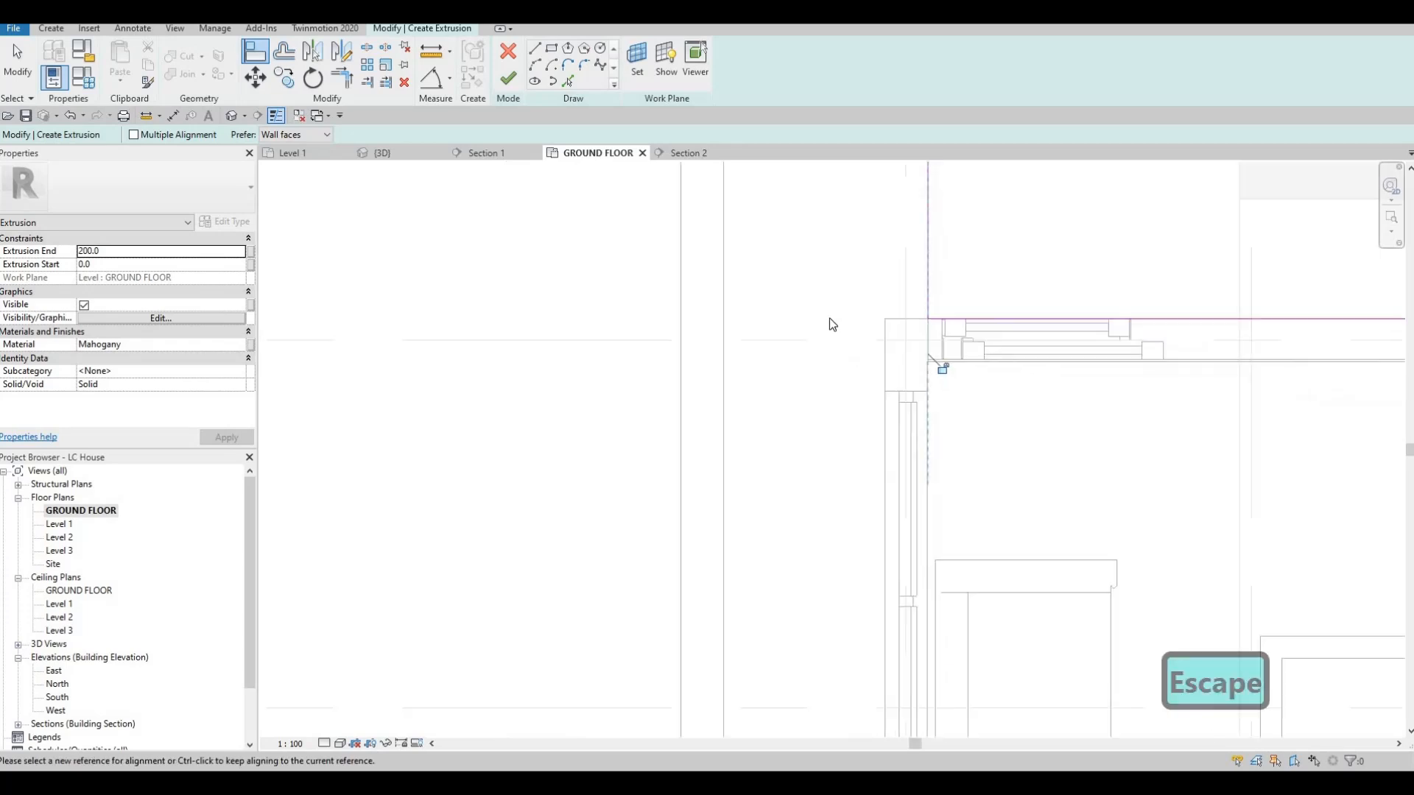
{"action": "key", "text": "Escape"}
{"action": "scroll", "coordinate": [880, 381], "scroll_direction": "down", "scroll_amount": 3}
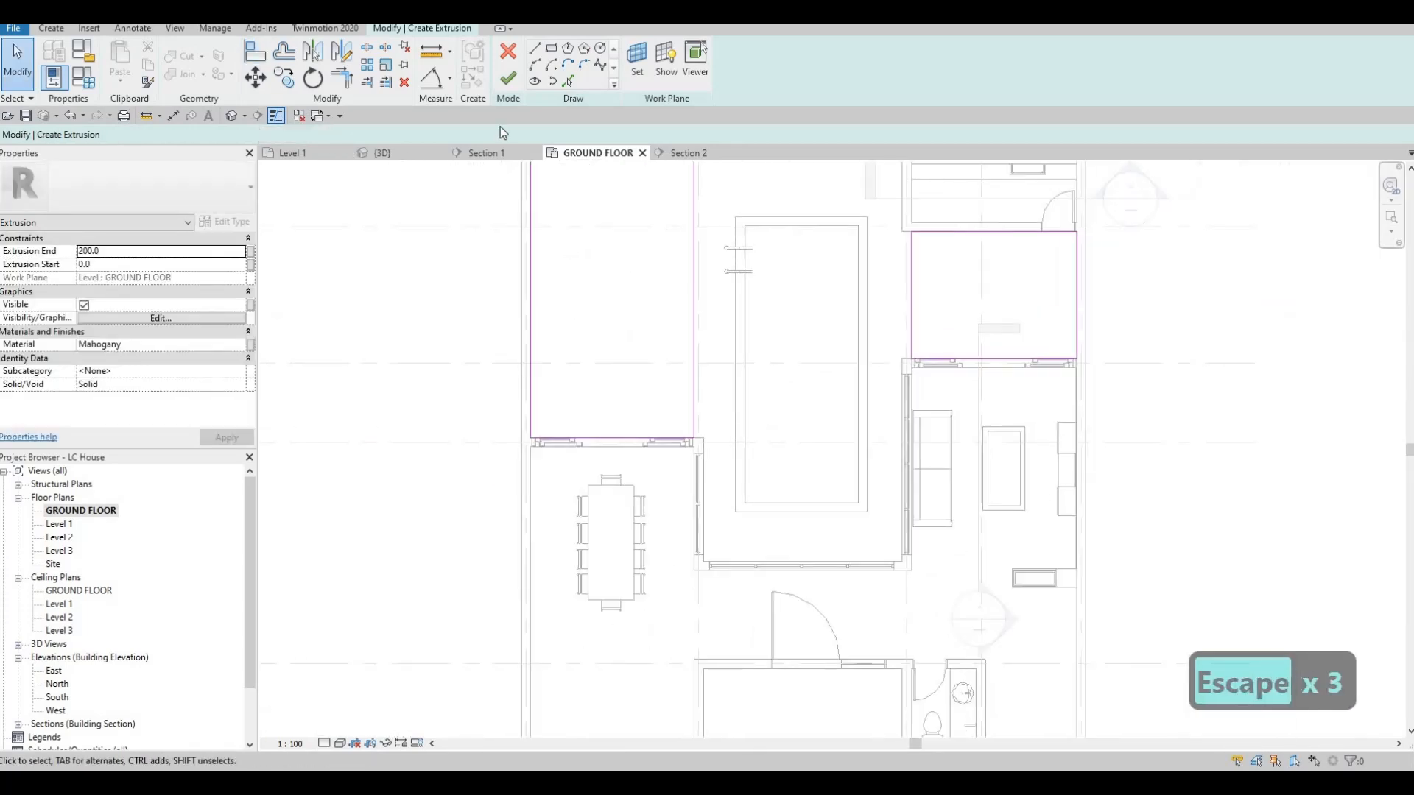
Finish the extrusion sketch and inspect the two platforms beside the pool in the 3D view
{"action": "left_click", "coordinate": [515, 81]}
{"action": "left_click", "coordinate": [382, 155]}
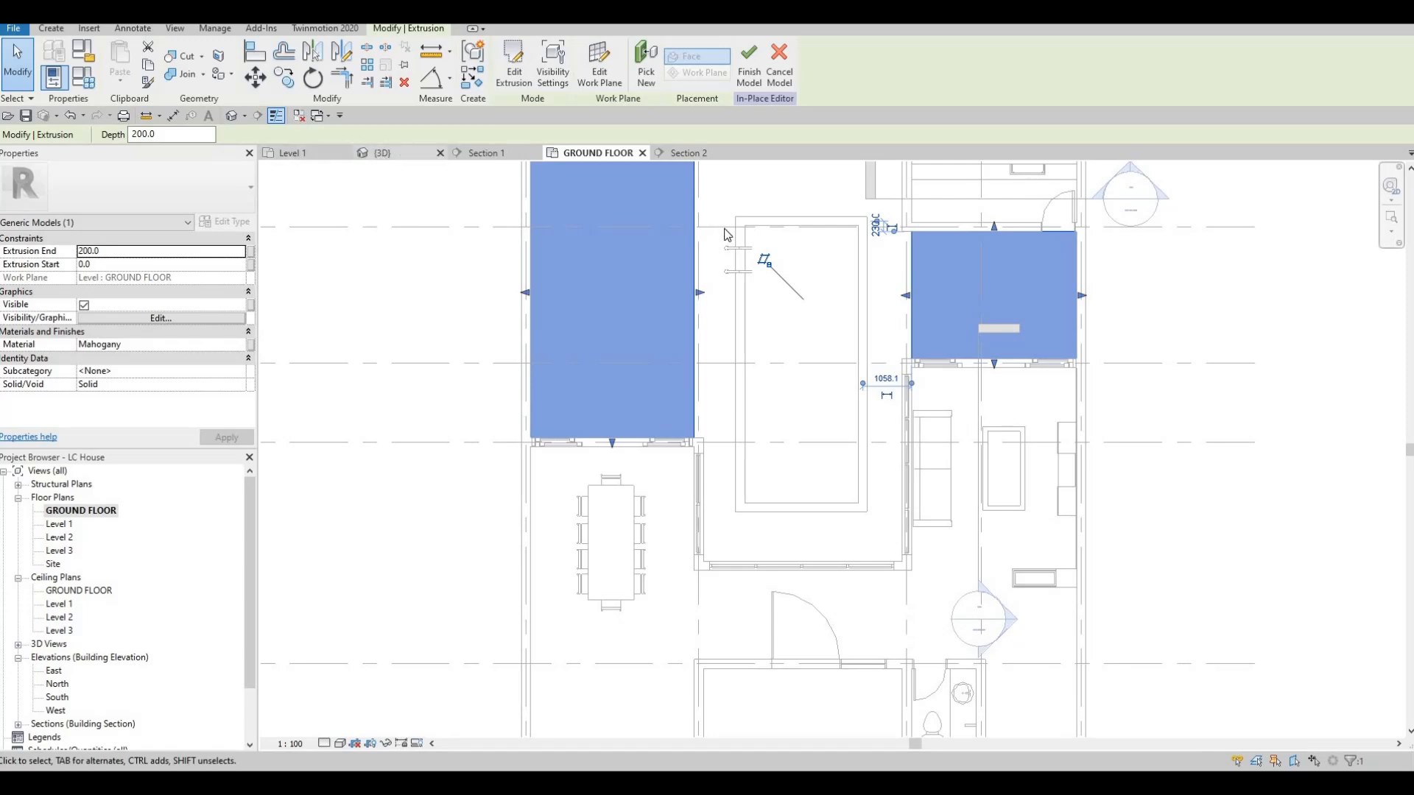
{"action": "left_click_drag", "start_coordinate": [642, 301], "coordinate": [920, 214], "text": "shift"}
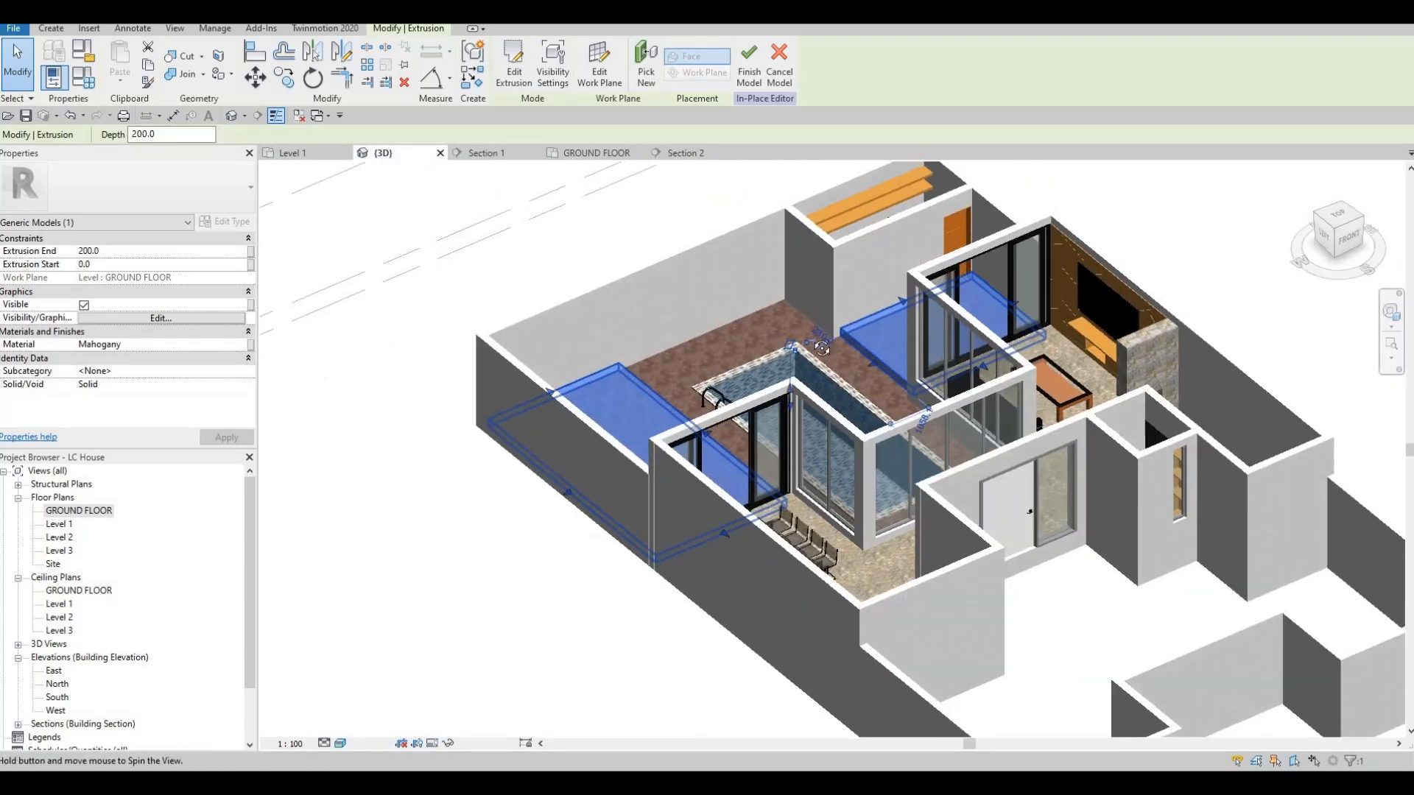
Deselect the extrusion and finish the in-place model of the two poolside platforms
{"action": "middle_click_drag", "start_coordinate": [921, 214], "coordinate": [890, 337], "text": "shift"}
{"action": "scroll", "coordinate": [902, 325], "scroll_direction": "up", "scroll_amount": 2}
{"action": "scroll", "coordinate": [899, 287], "scroll_direction": "up", "scroll_amount": 2}
{"action": "scroll", "coordinate": [899, 286], "scroll_direction": "down", "scroll_amount": 1}
{"action": "key", "text": "Escape"}
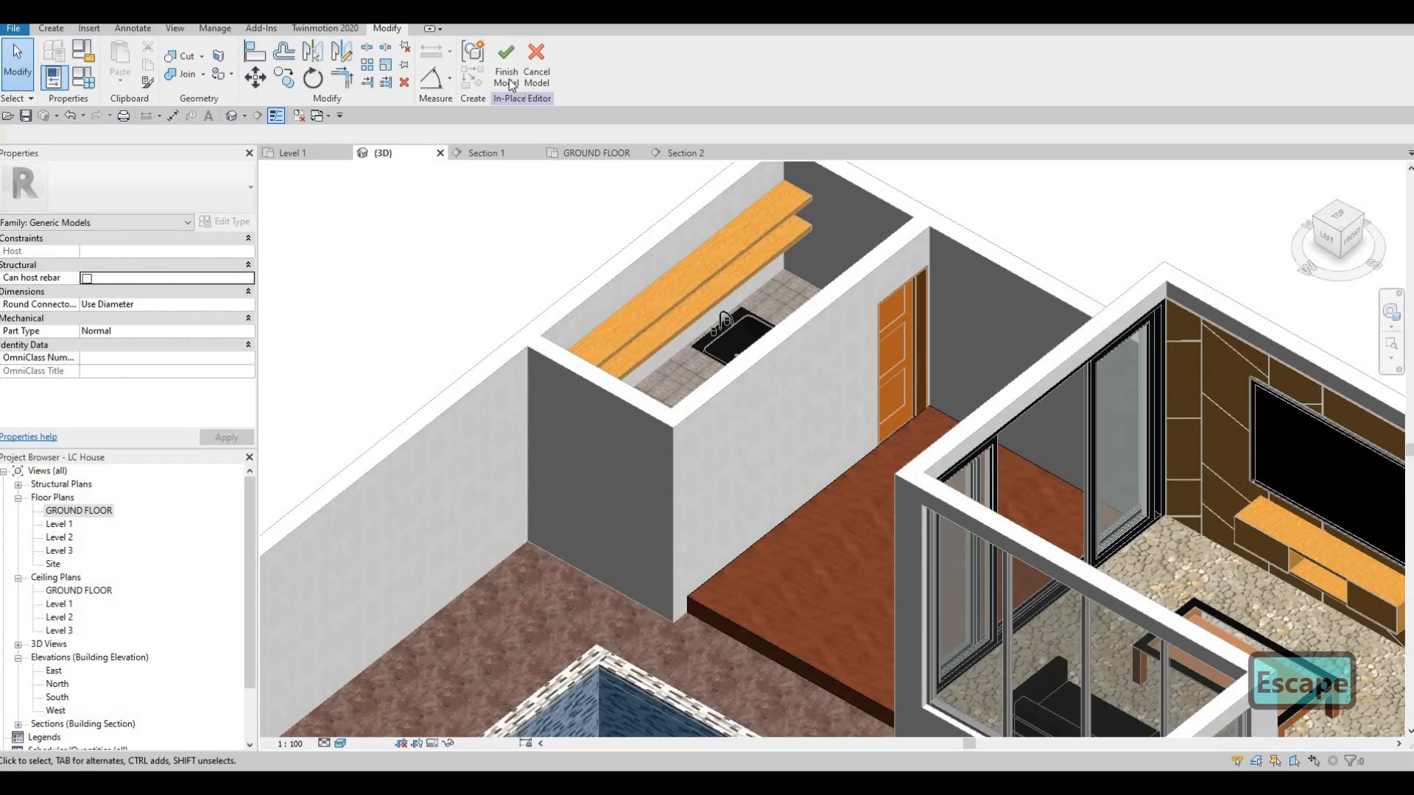
{"action": "key", "text": "Escape"}
Select the laundry room's wooden panel door, review its instance properties and clear the selection
{"action": "left_click", "coordinate": [891, 314]}
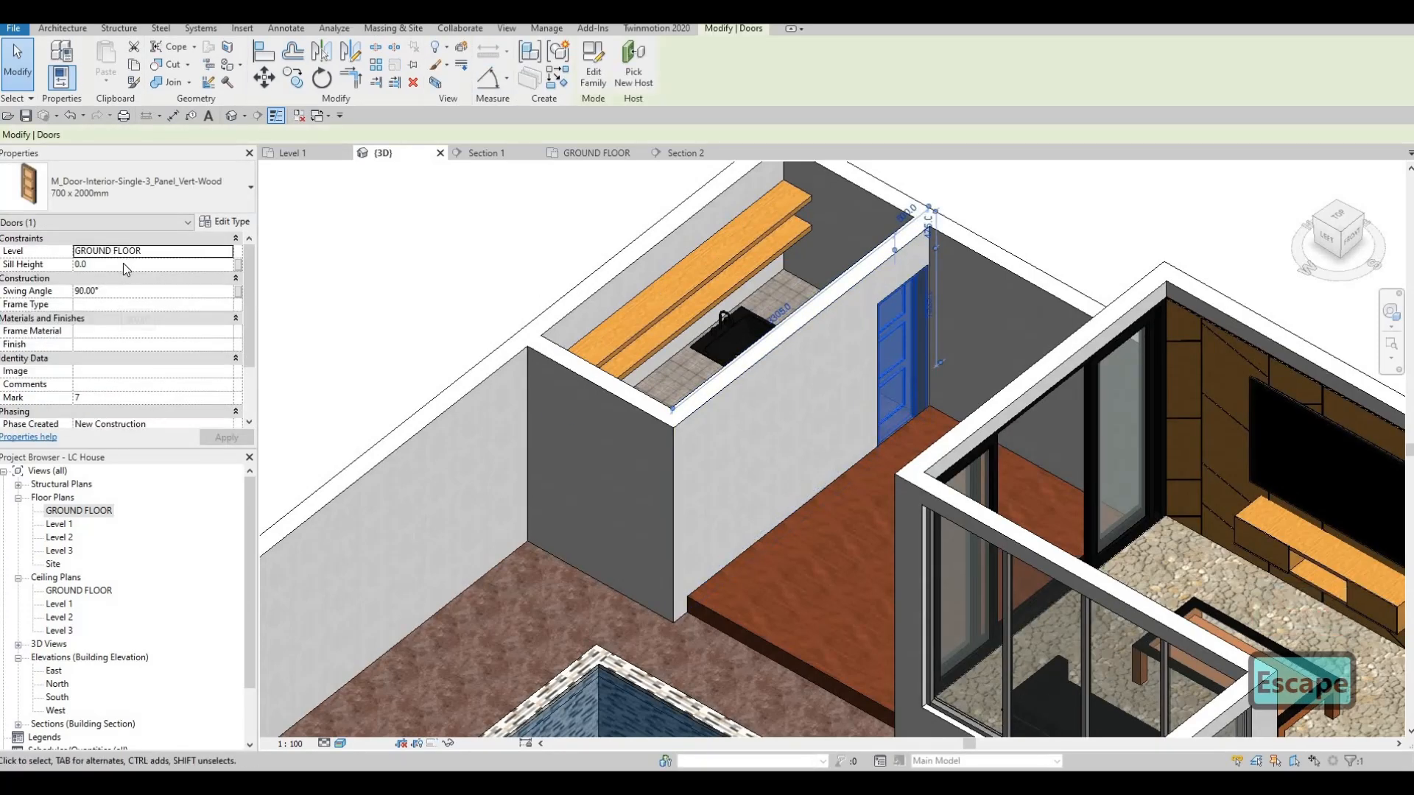
{"action": "scroll", "coordinate": [135, 308], "scroll_direction": "down", "scroll_amount": 3}
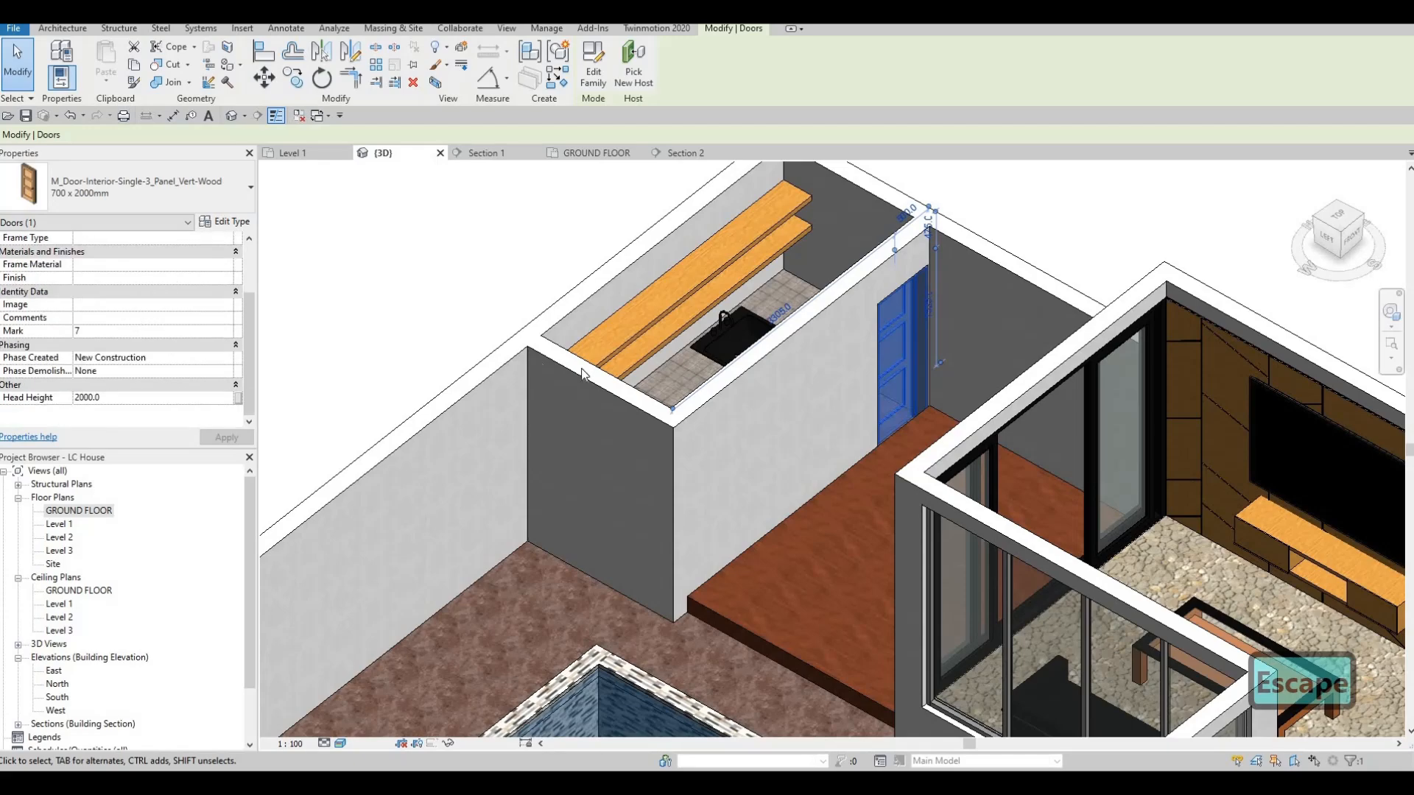
{"action": "scroll", "coordinate": [136, 308], "scroll_direction": "up", "scroll_amount": 3}
{"action": "key", "text": "Escape"}
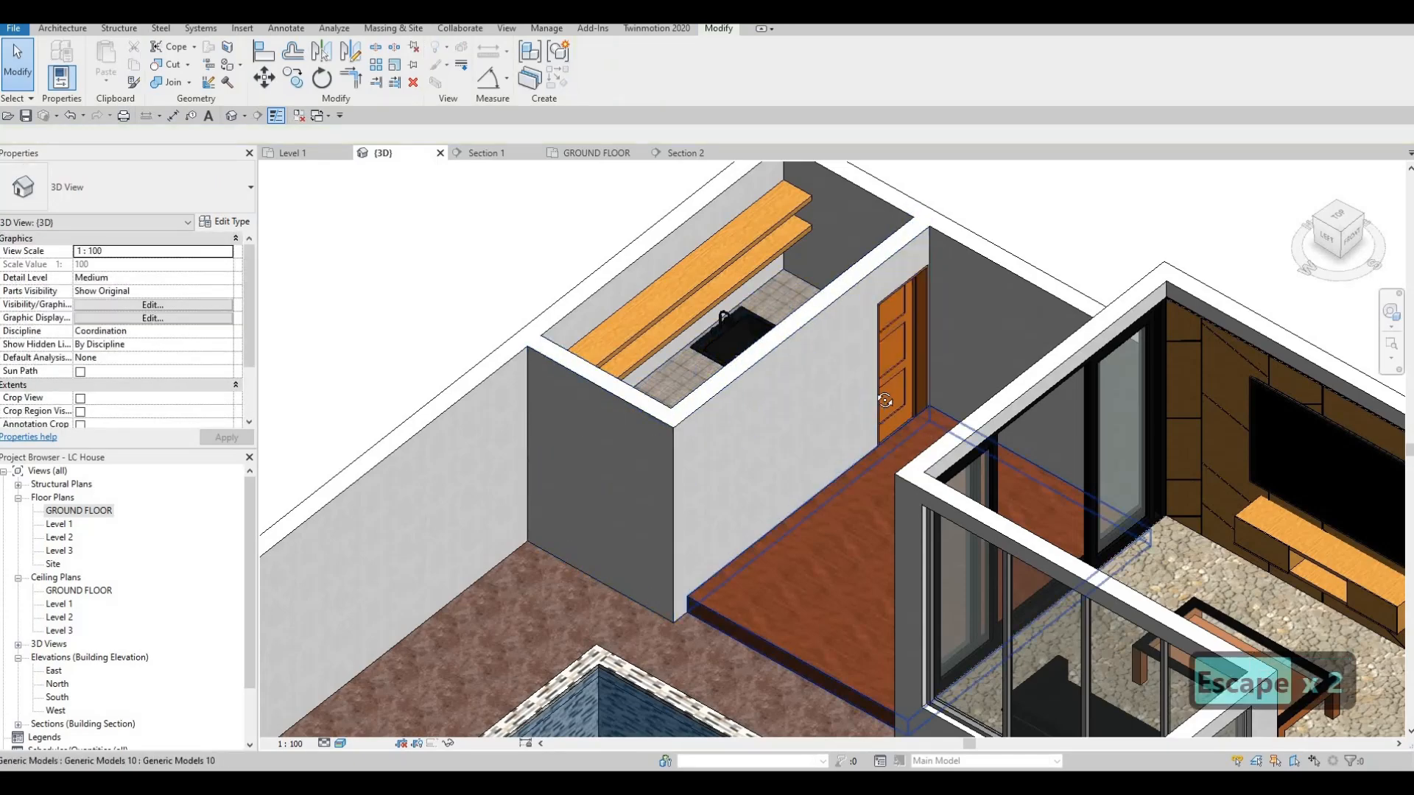
Examine how both platforms meet the laundry room door, the sliding doors and the pool surround in the 3D view
{"action": "middle_click_drag", "start_coordinate": [922, 421], "coordinate": [800, 394], "text": "shift"}
{"action": "scroll", "coordinate": [732, 434], "scroll_direction": "up", "scroll_amount": 5}
{"action": "scroll", "coordinate": [747, 450], "scroll_direction": "down", "scroll_amount": 1}
{"action": "scroll", "coordinate": [800, 394], "scroll_direction": "down", "scroll_amount": 2}
{"action": "middle_click_drag", "start_coordinate": [863, 448], "coordinate": [888, 434]}
{"action": "middle_click_drag", "start_coordinate": [762, 434], "coordinate": [917, 488]}
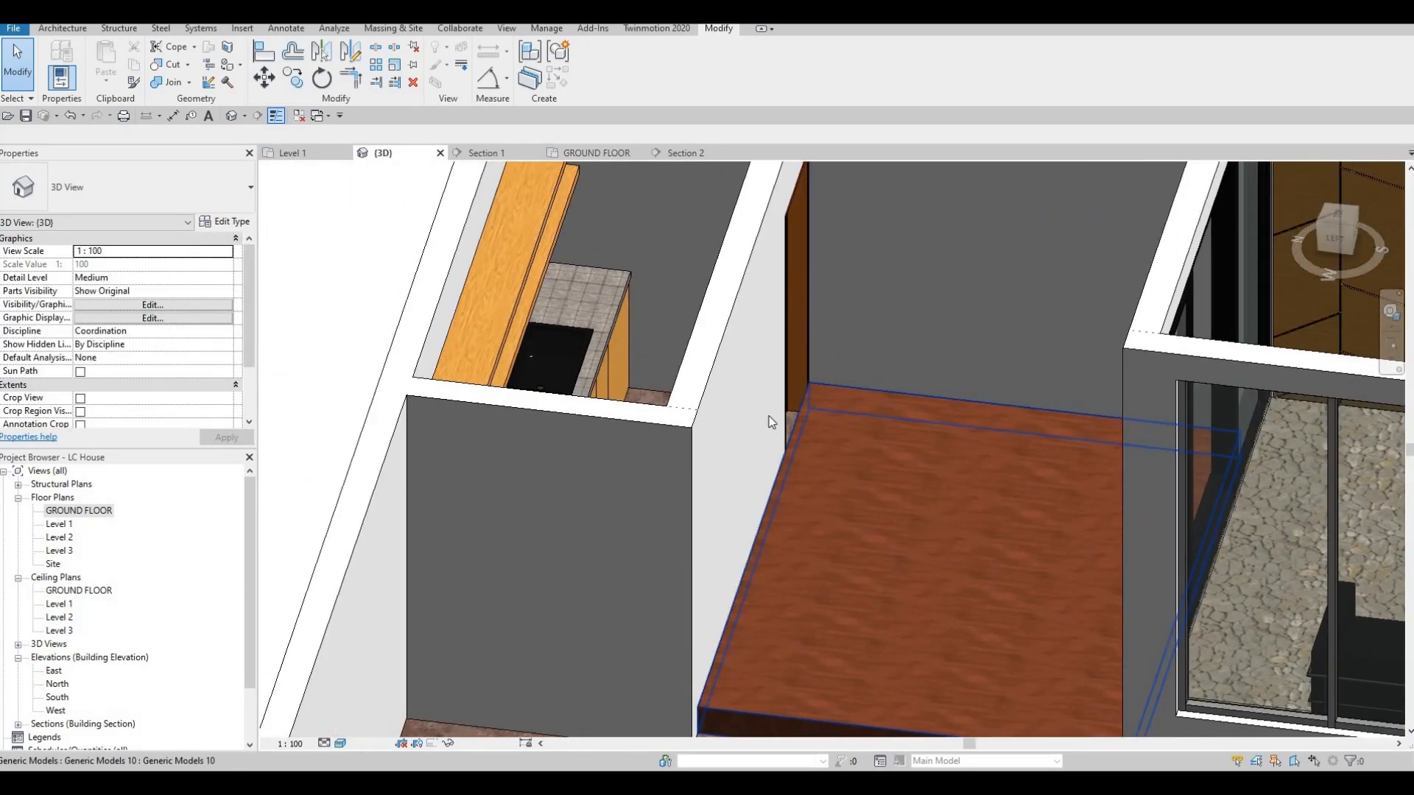
{"action": "scroll", "coordinate": [696, 422], "scroll_direction": "down", "scroll_amount": 2}
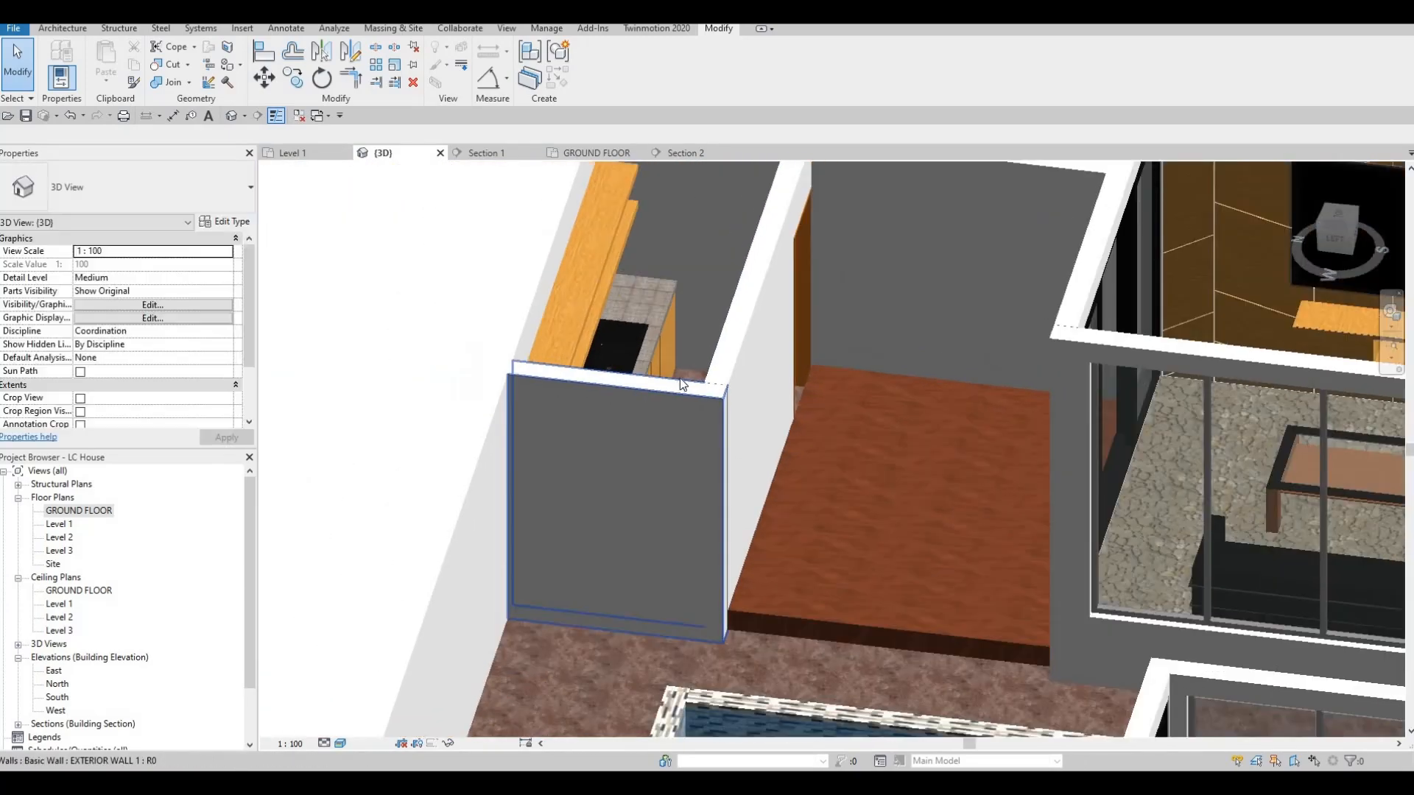
{"action": "middle_click_drag", "start_coordinate": [651, 469], "coordinate": [837, 492], "text": "shift"}
{"action": "key", "text": "Escape"}
{"action": "scroll", "coordinate": [766, 509], "scroll_direction": "down", "scroll_amount": 2}
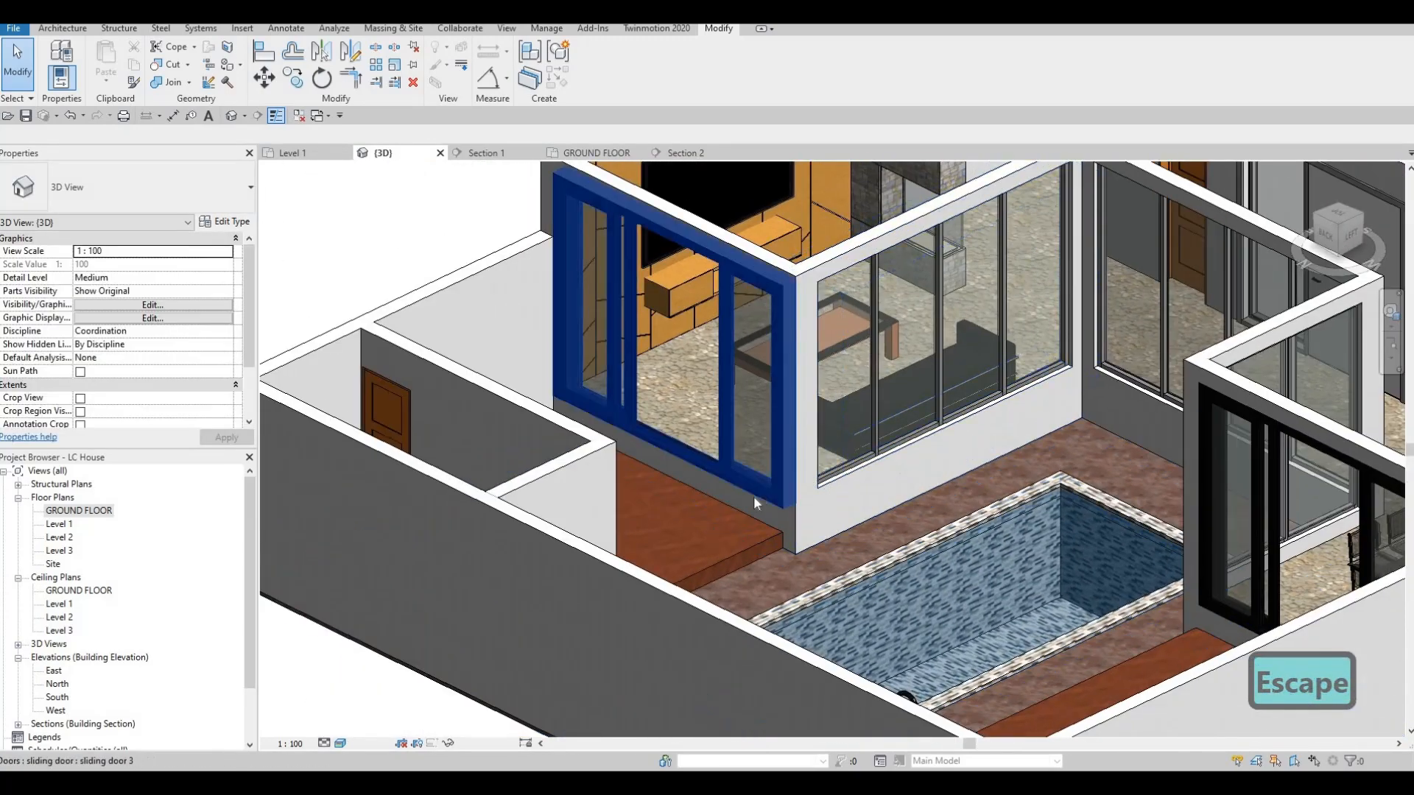
{"action": "scroll", "coordinate": [754, 497], "scroll_direction": "up", "scroll_amount": 4}
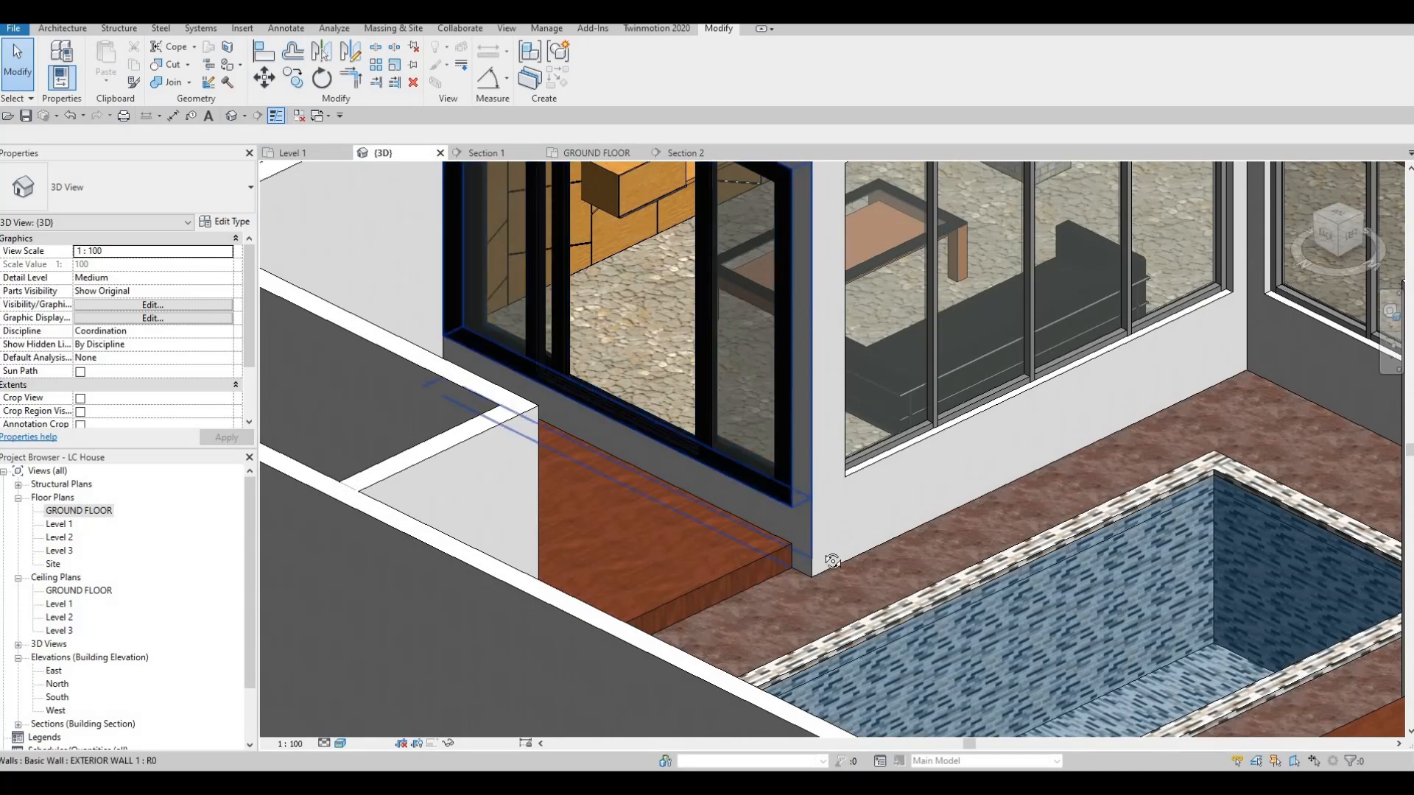
{"action": "scroll", "coordinate": [833, 561], "scroll_direction": "down", "scroll_amount": 3}
{"action": "middle_click_drag", "start_coordinate": [833, 561], "coordinate": [857, 465], "text": "shift"}
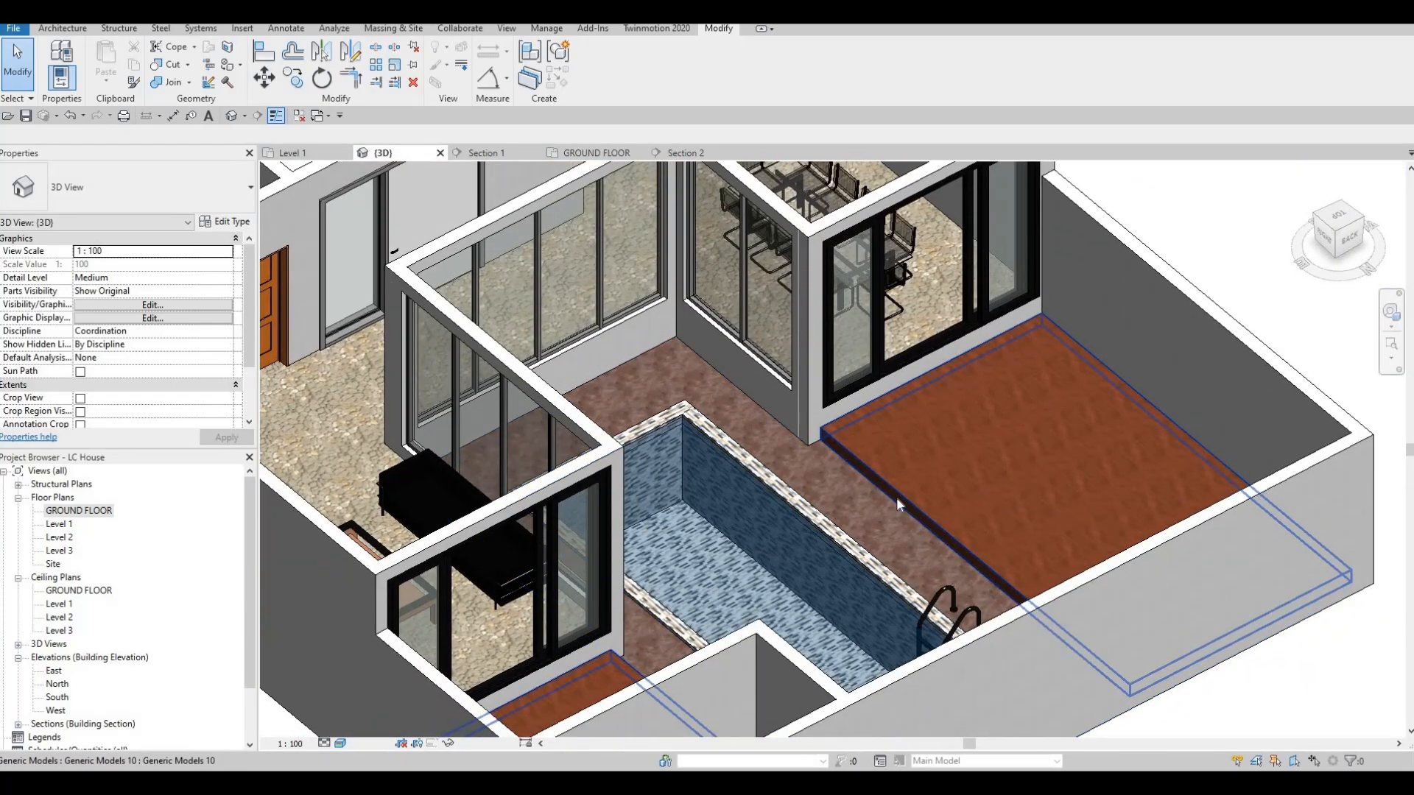
{"action": "mouse_move", "coordinate": [828, 494]}
{"action": "middle_mouse_down", "text": "shift"}
{"action": "mouse_move", "coordinate": [679, 503]}
{"action": "mouse_move", "coordinate": [748, 496]}
{"action": "mouse_move", "coordinate": [788, 471]}
{"action": "mouse_move", "coordinate": [785, 523]}
{"action": "mouse_move", "coordinate": [811, 529]}
{"action": "mouse_move", "coordinate": [778, 532]}
{"action": "mouse_move", "coordinate": [837, 501]}
{"action": "middle_mouse_up", "text": "shift"}
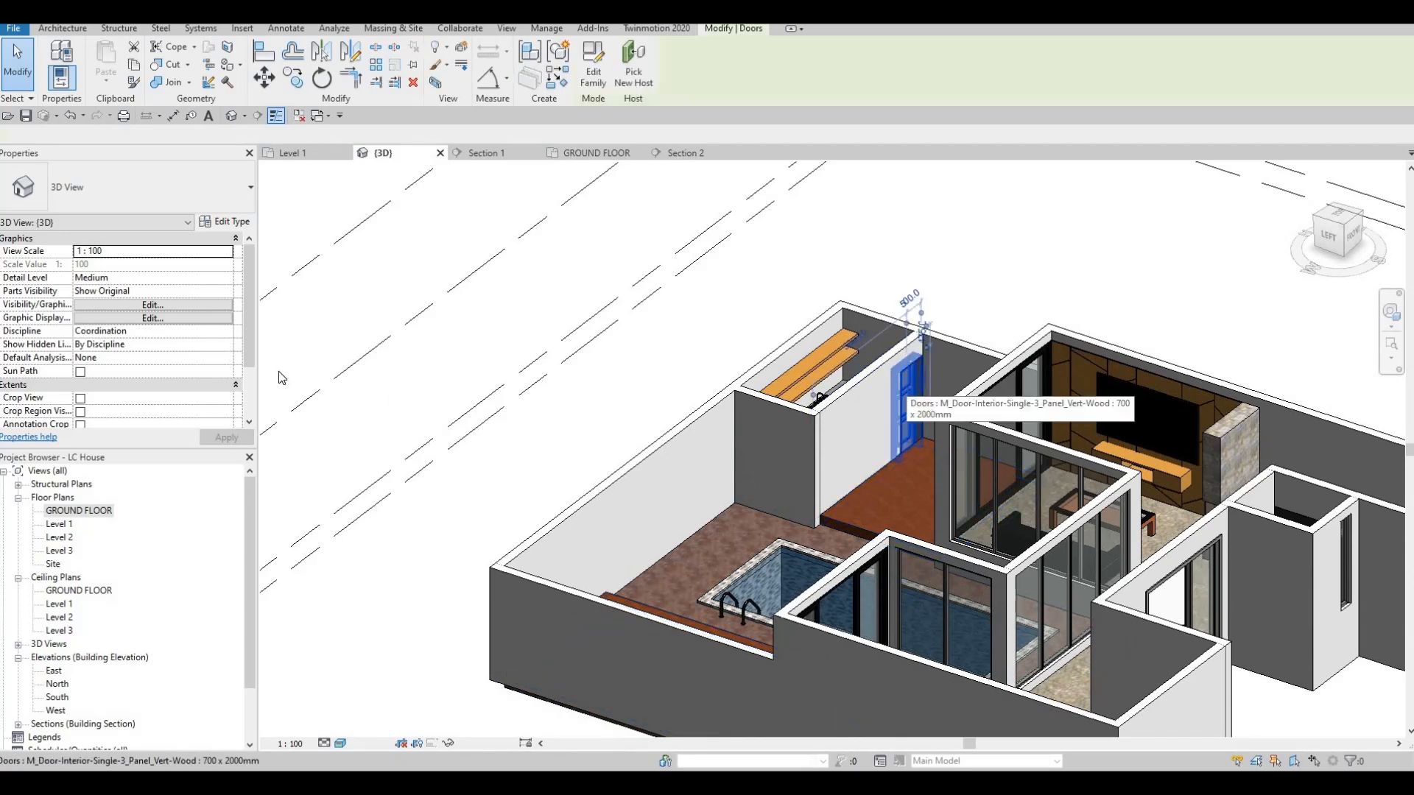
Check the laundry room door's instance and type properties, closing the type settings without changes
{"action": "left_click", "coordinate": [906, 382]}
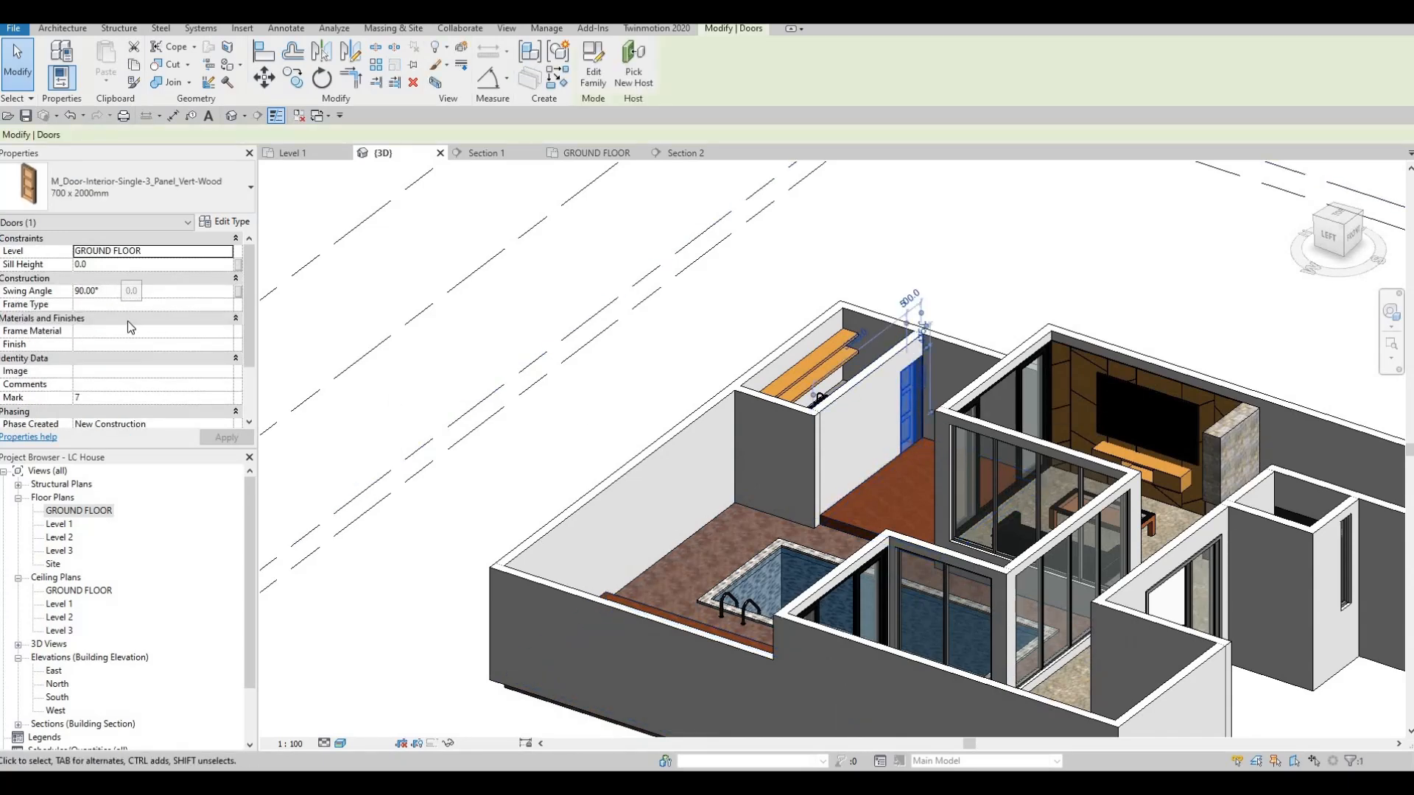
{"action": "scroll", "coordinate": [121, 347], "scroll_direction": "down", "scroll_amount": 2}
{"action": "scroll", "coordinate": [199, 258], "scroll_direction": "up", "scroll_amount": 2}
{"action": "left_click", "coordinate": [224, 224]}
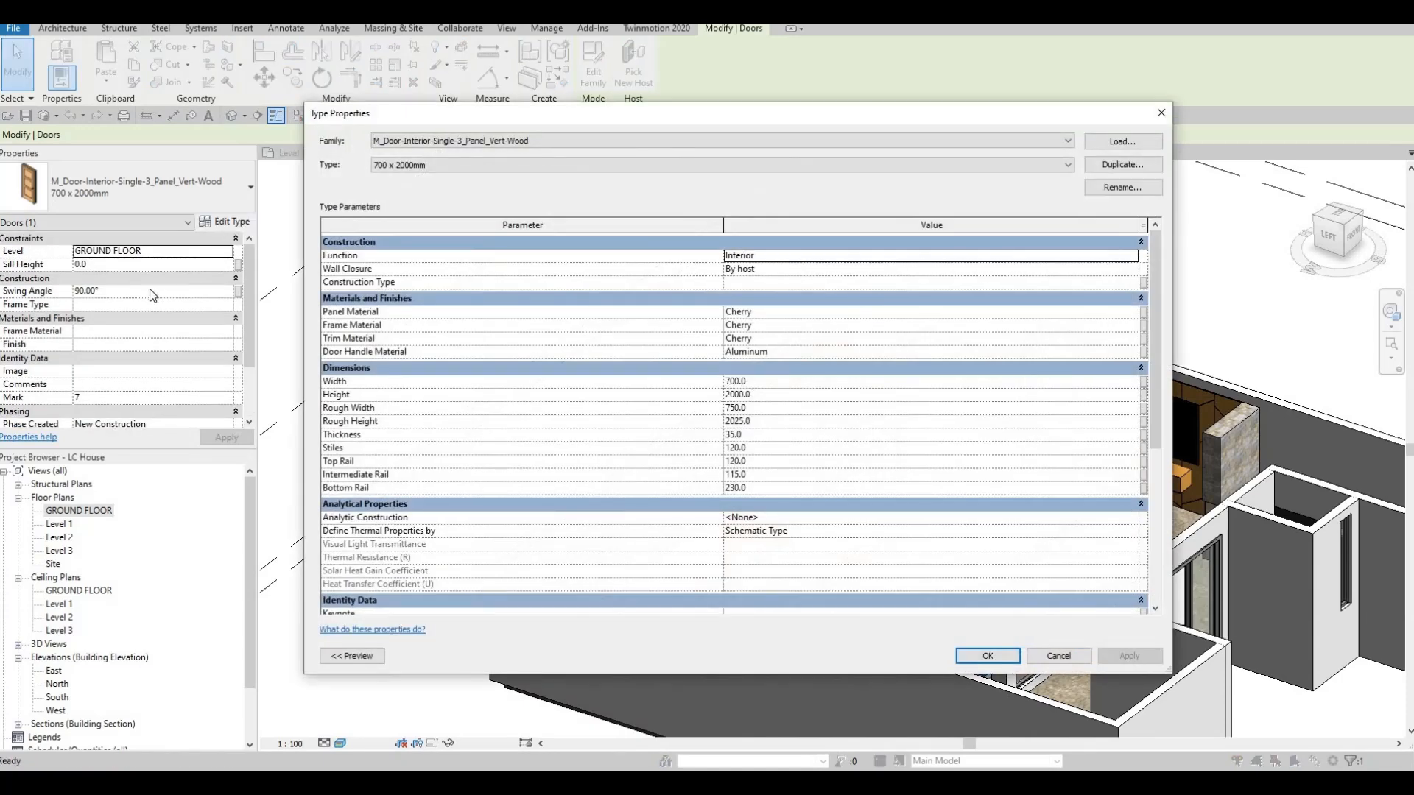
{"action": "key", "text": "Escape"}
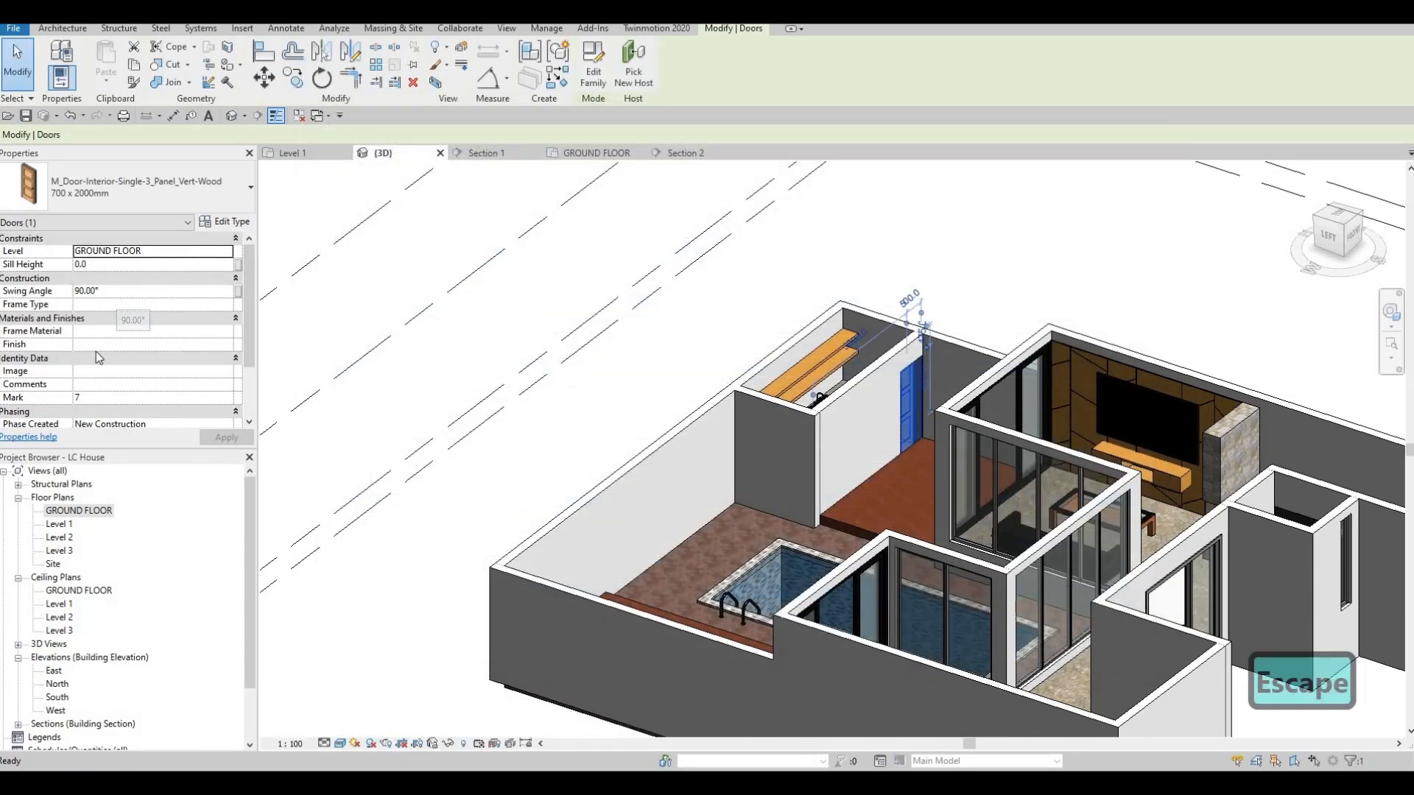
{"action": "middle_click_drag", "start_coordinate": [858, 494], "coordinate": [880, 430], "text": "shift"}
{"action": "middle_click_drag", "start_coordinate": [988, 473], "coordinate": [991, 548], "text": "shift"}
{"action": "scroll", "coordinate": [992, 548], "scroll_direction": "up", "scroll_amount": 3}
{"action": "middle_click_drag", "start_coordinate": [875, 570], "coordinate": [887, 552], "text": "shift"}
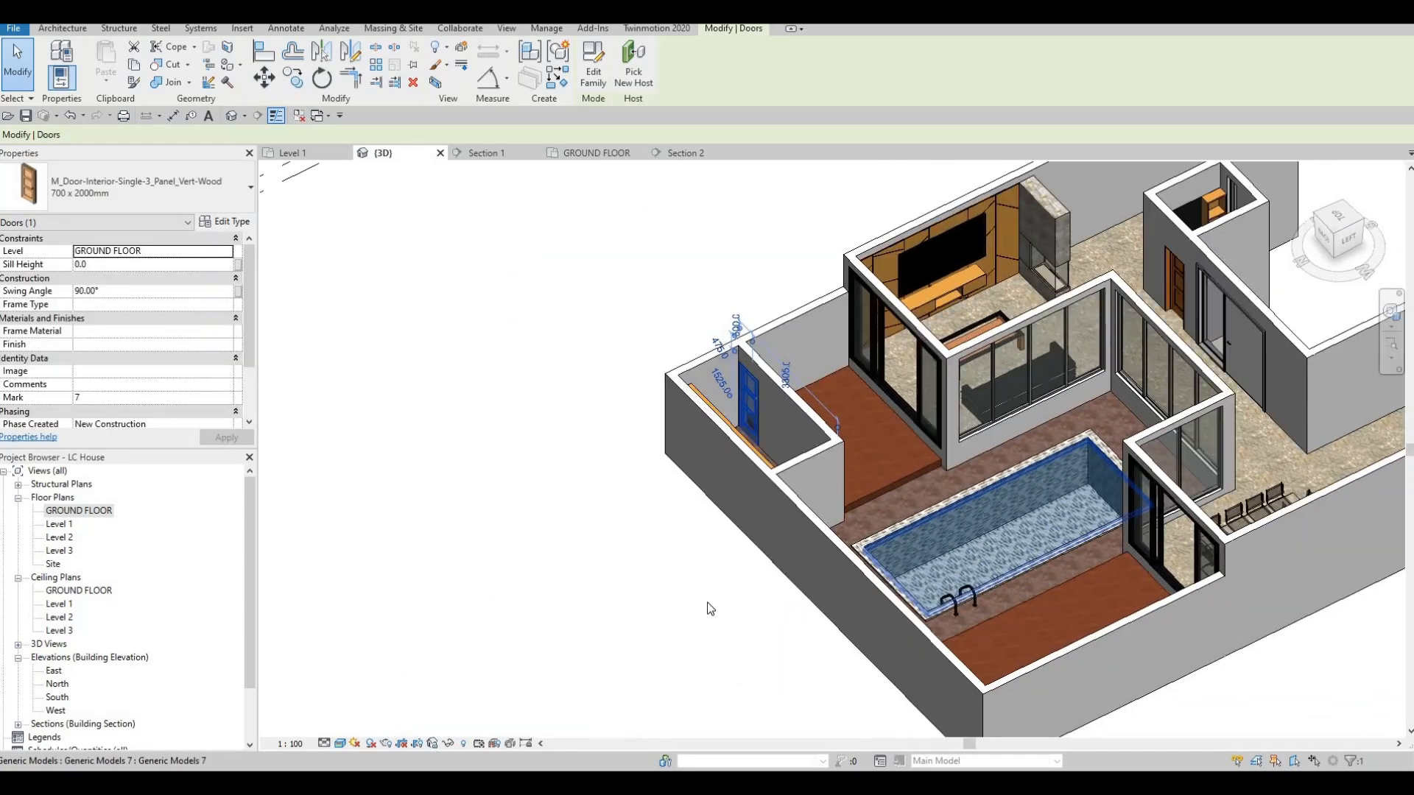